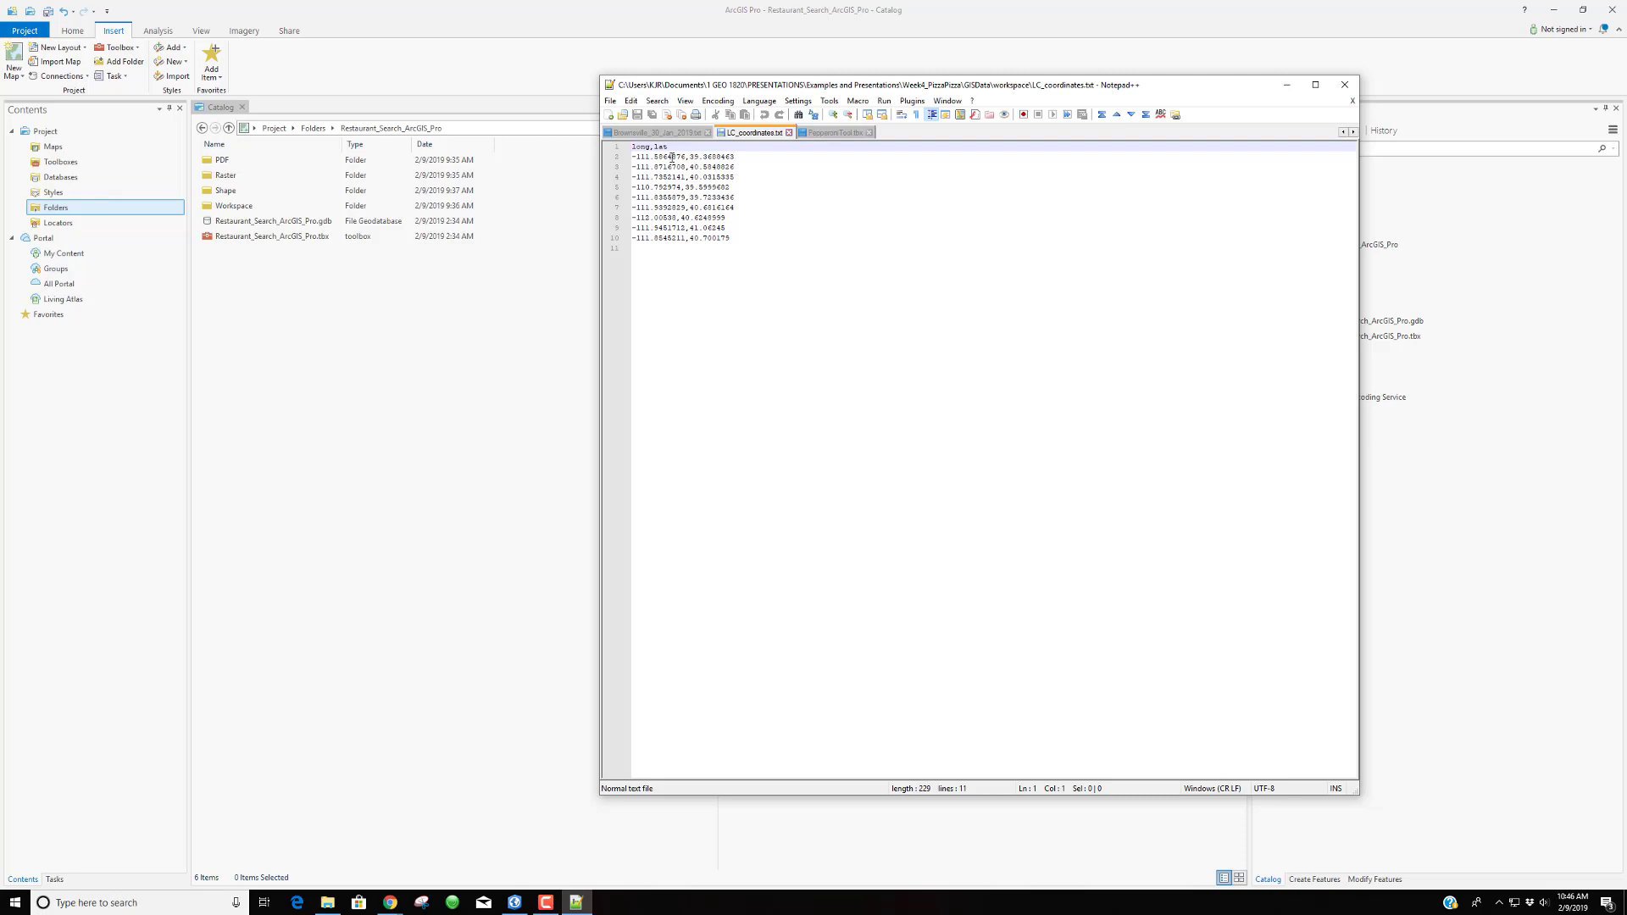
# Insert a new map in the project and add CensusBlocks2010.shp from the Shape folder to it
pyautogui.click(1345, 85)
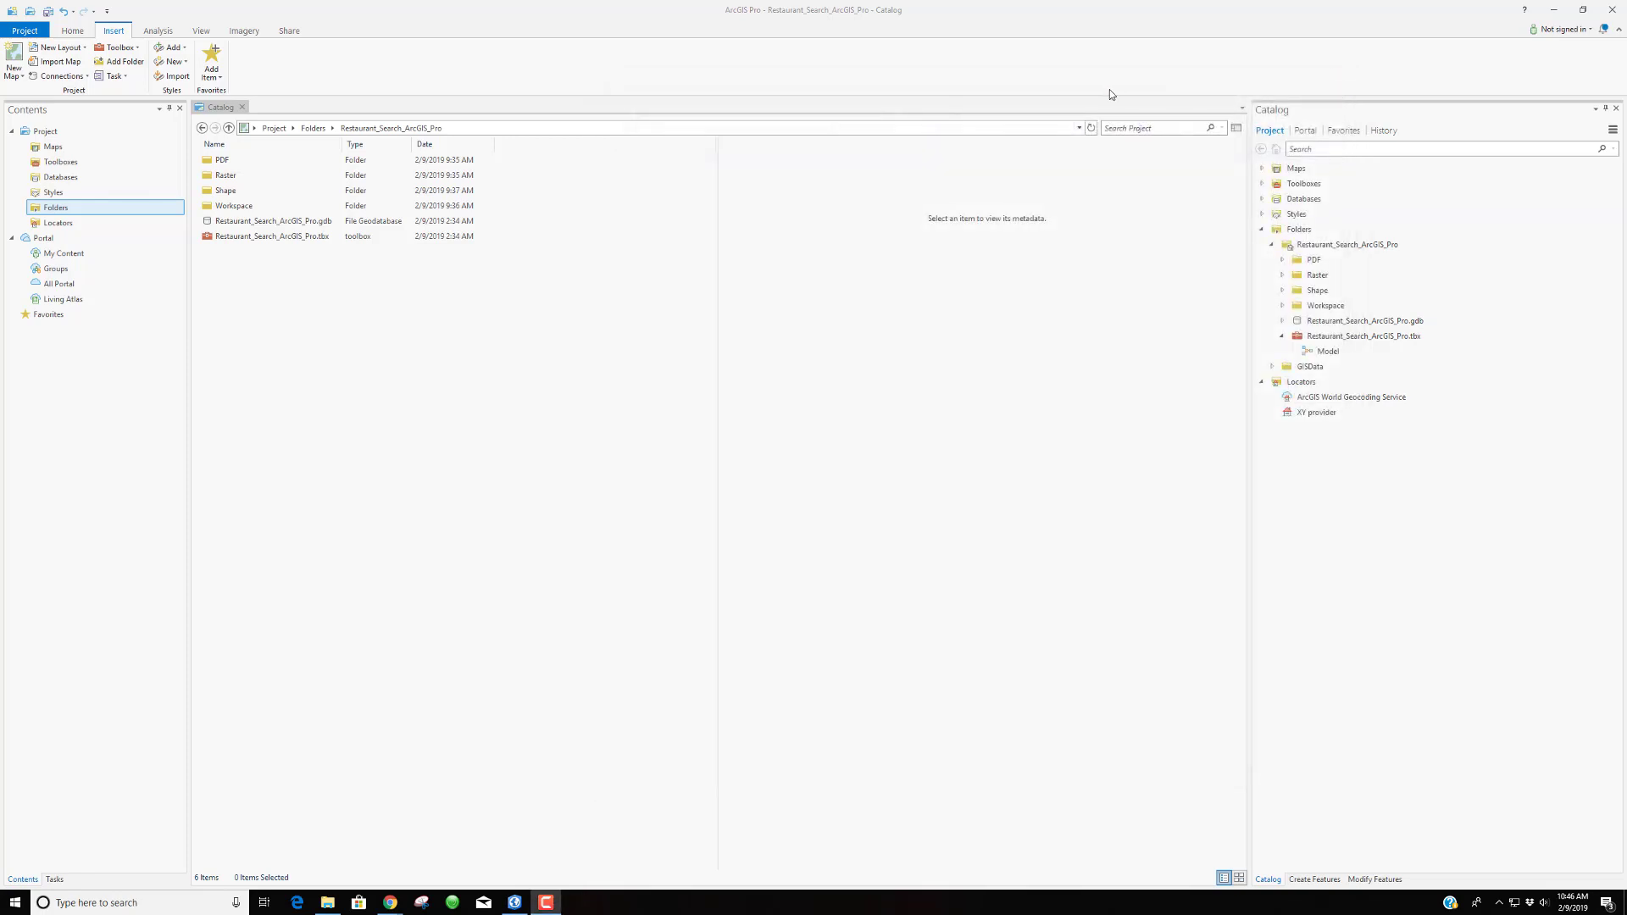
pyautogui.click(14, 59)
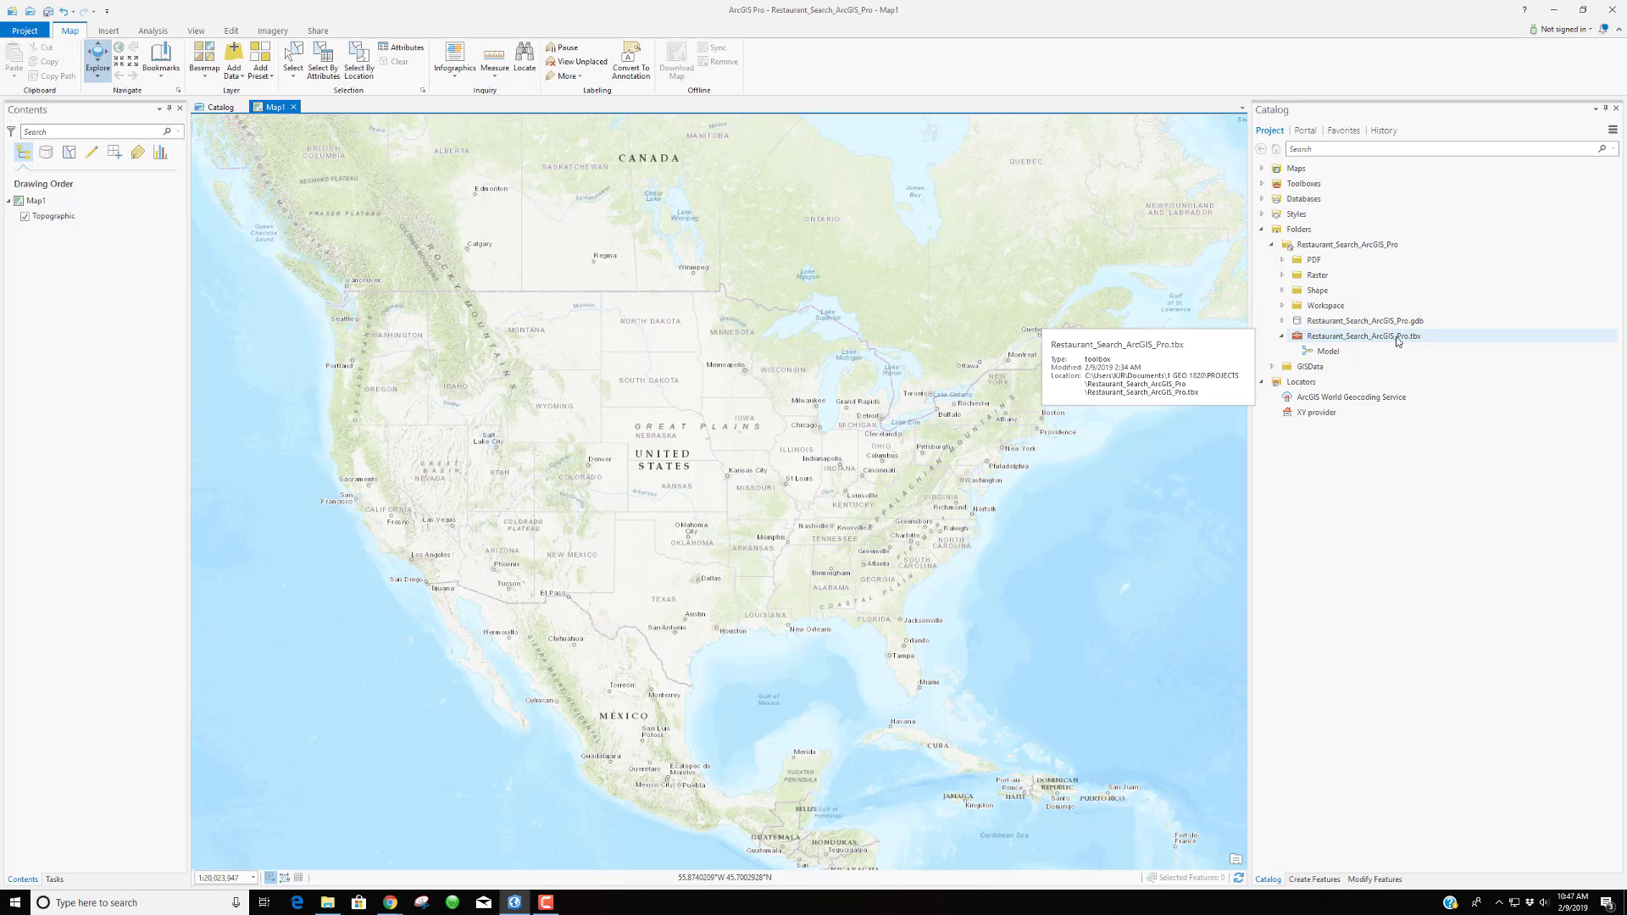
pyautogui.click(1282, 290)
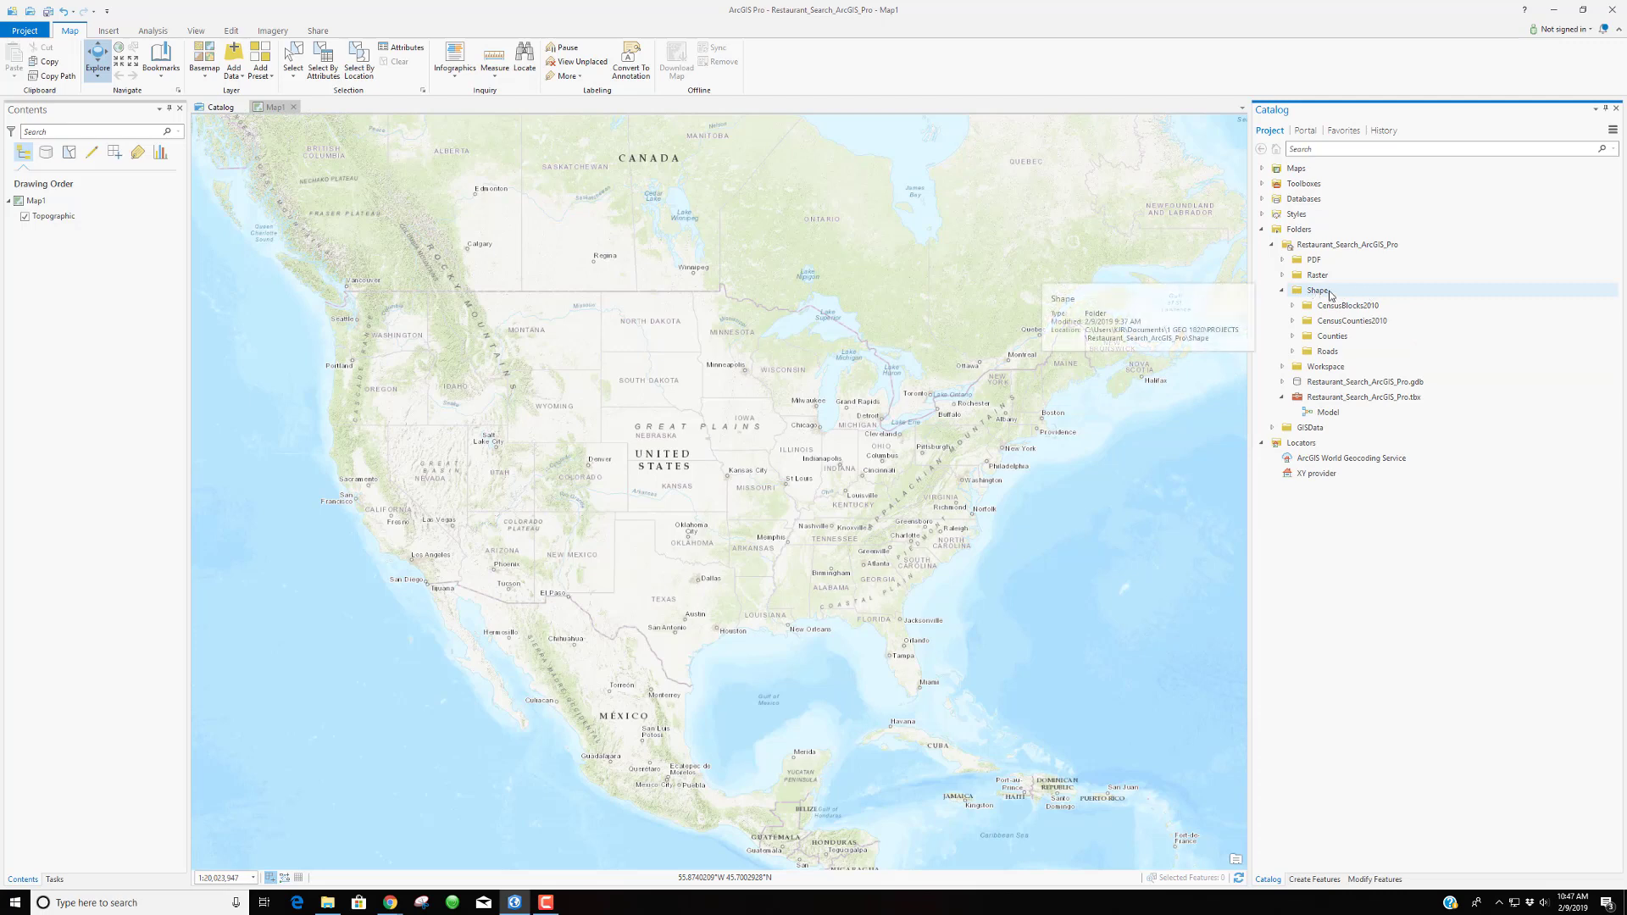
pyautogui.click(1292, 305)
pyautogui.moveTo(1350, 326); pyautogui.dragTo(879, 342)
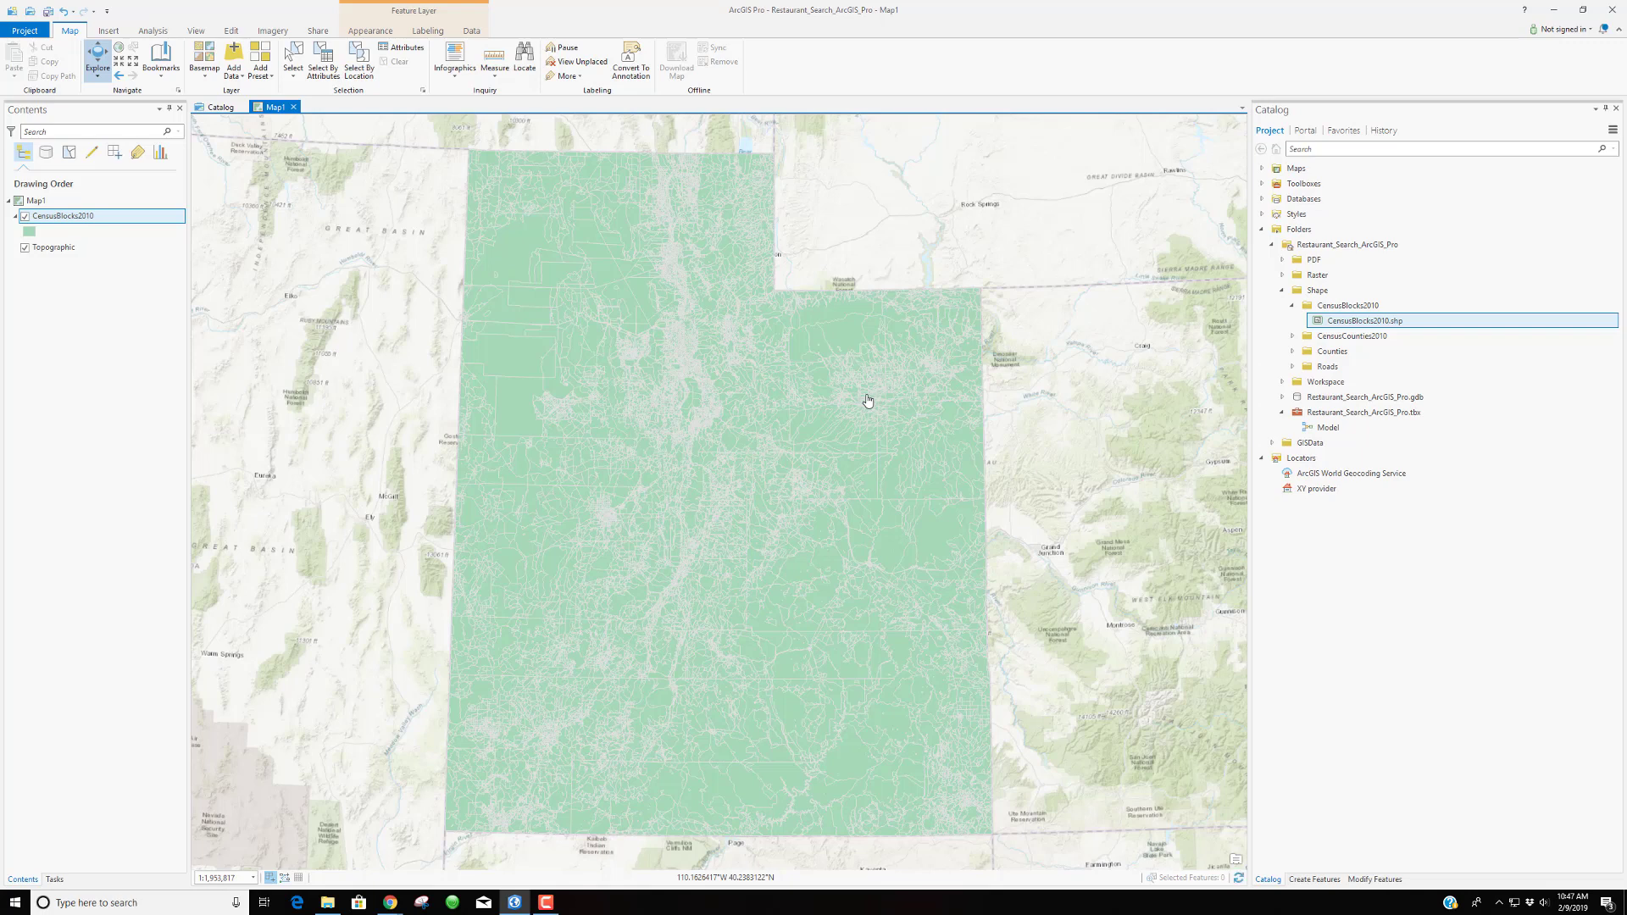
# Add the Counties and Roads shapefiles to the map and place the Counties layer above Roads in the drawing order
pyautogui.click(1302, 356)
pyautogui.click(1292, 351)
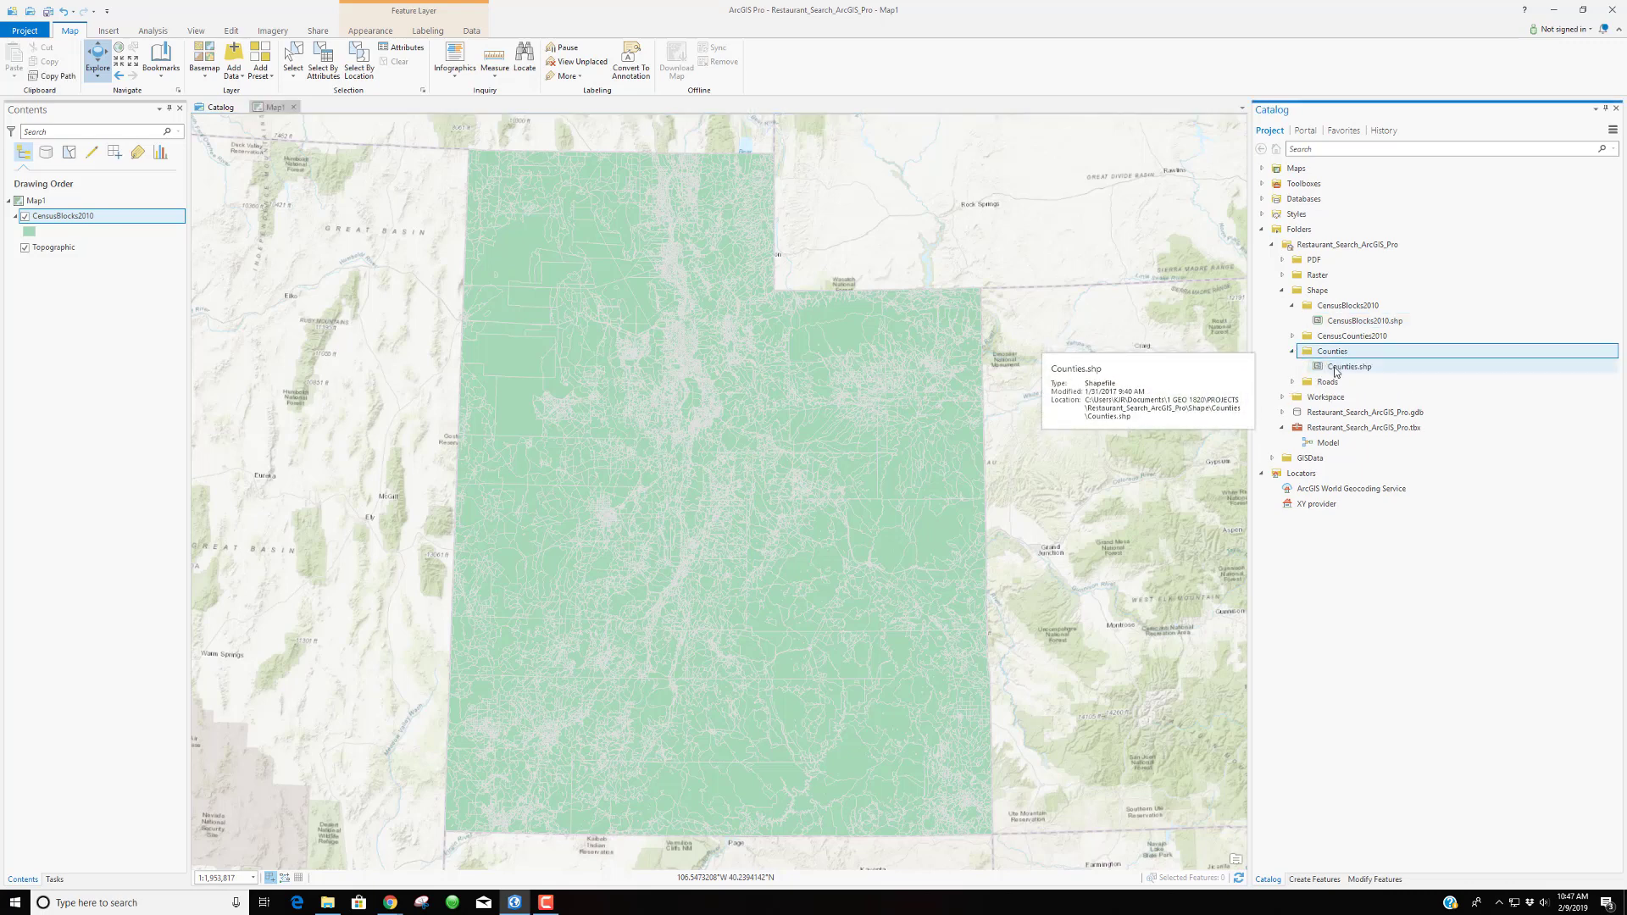
pyautogui.moveTo(1336, 372); pyautogui.dragTo(886, 389)
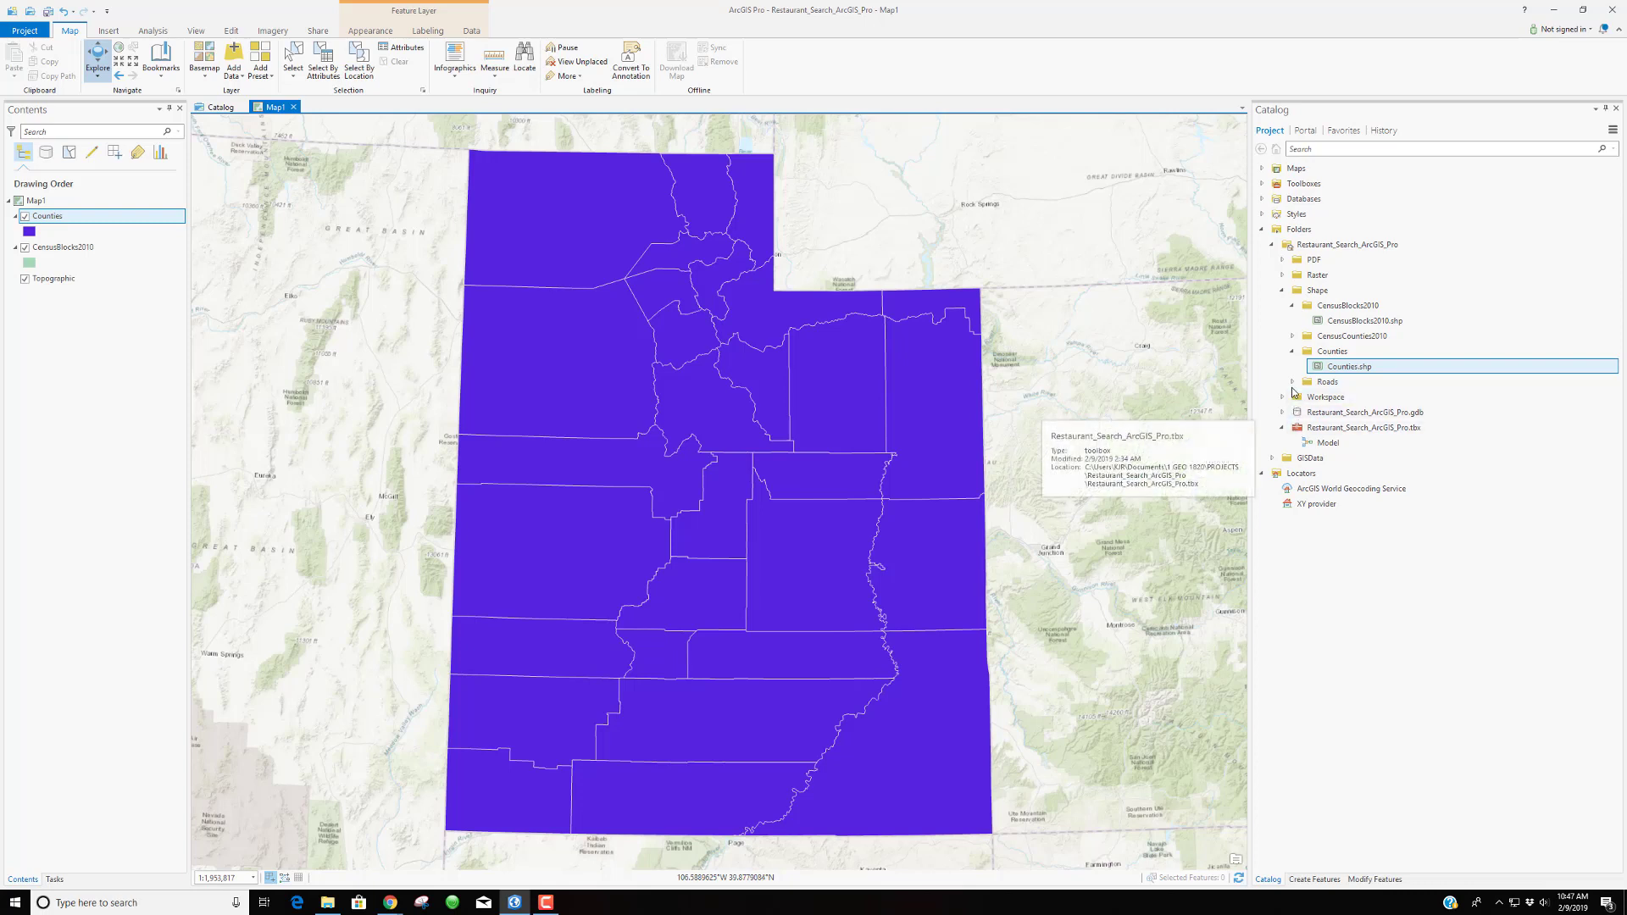
pyautogui.click(1292, 382)
pyautogui.moveTo(1341, 397); pyautogui.dragTo(958, 408)
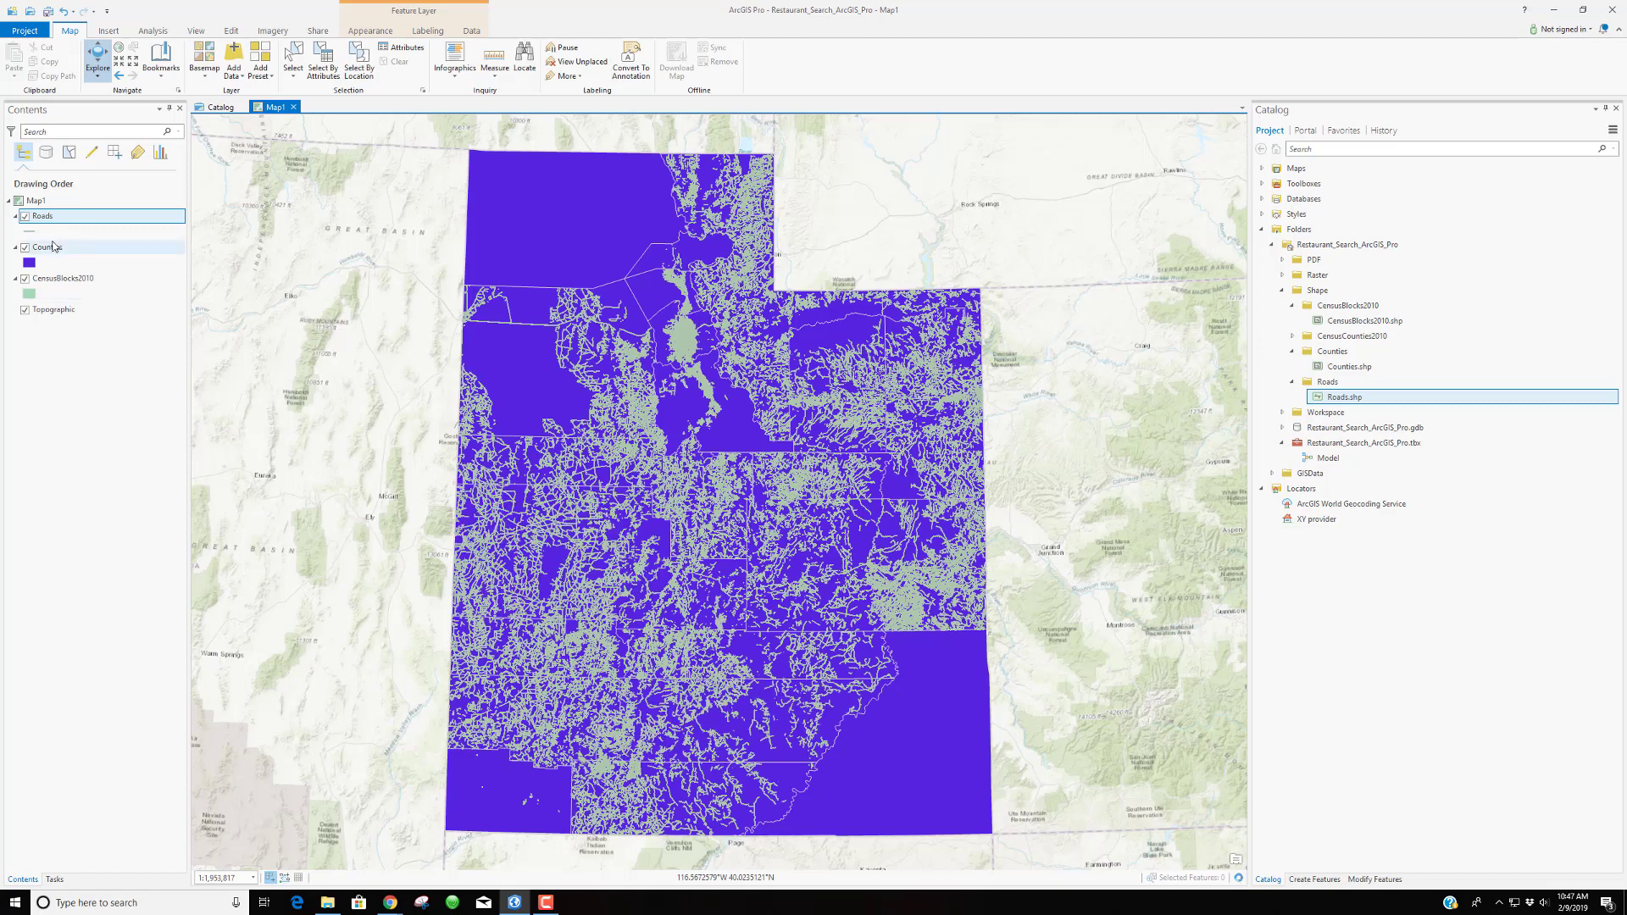
pyautogui.click(51, 247)
pyautogui.moveTo(51, 246); pyautogui.dragTo(50, 222)
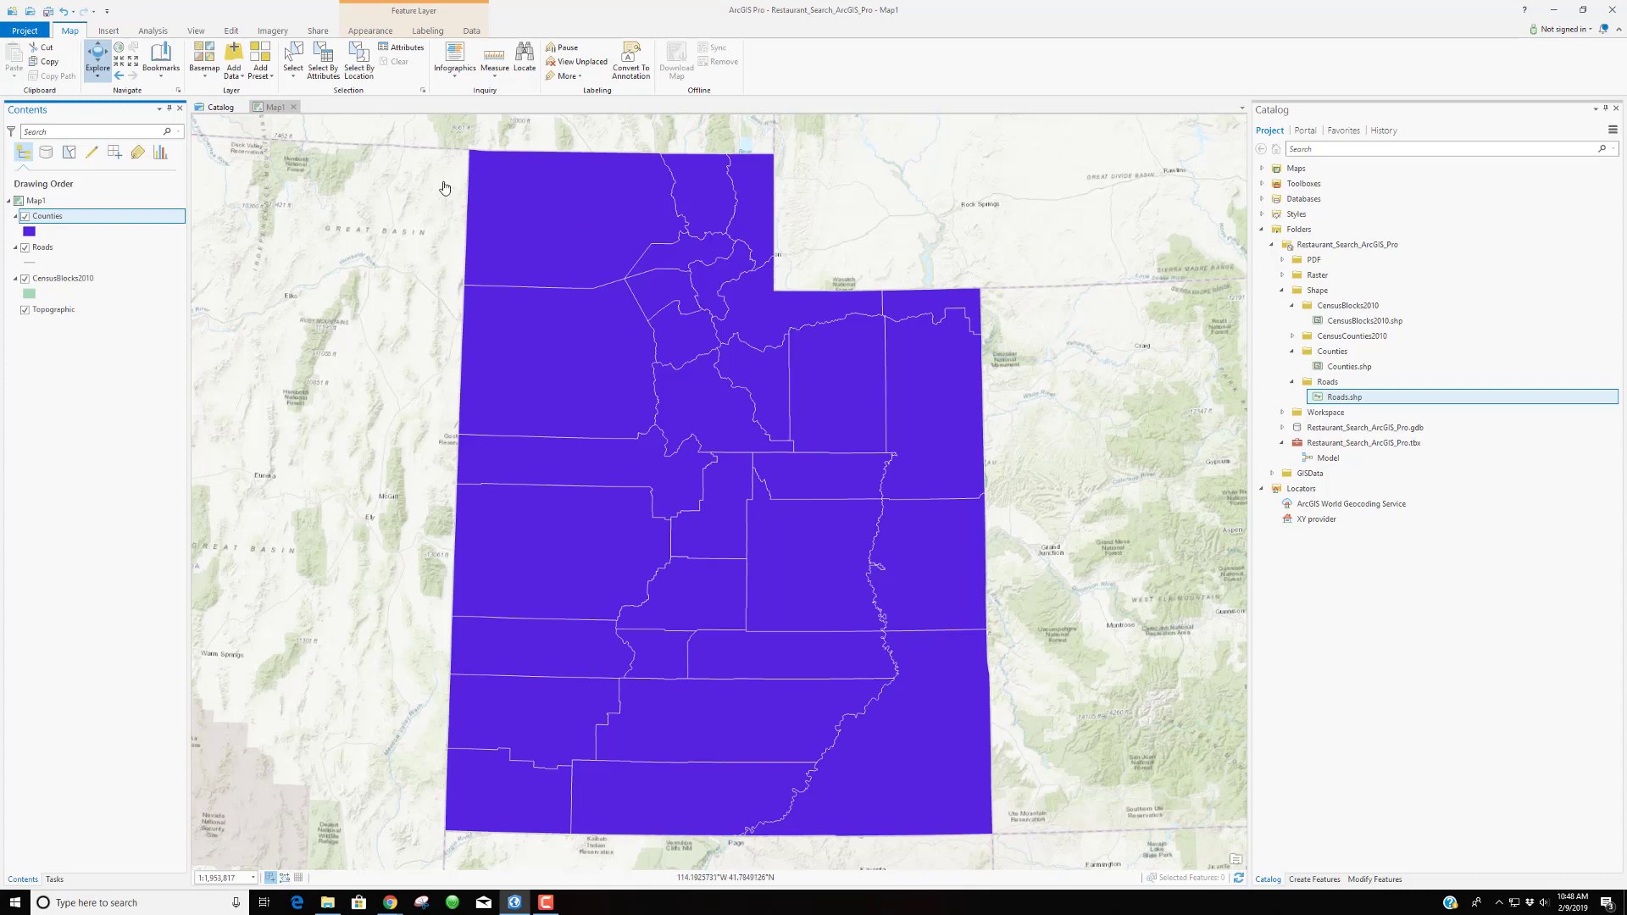
# Start adding XY event data to the map, with LC_coordinates.txt from the Workspace folder as the XY table
pyautogui.click(242, 76)
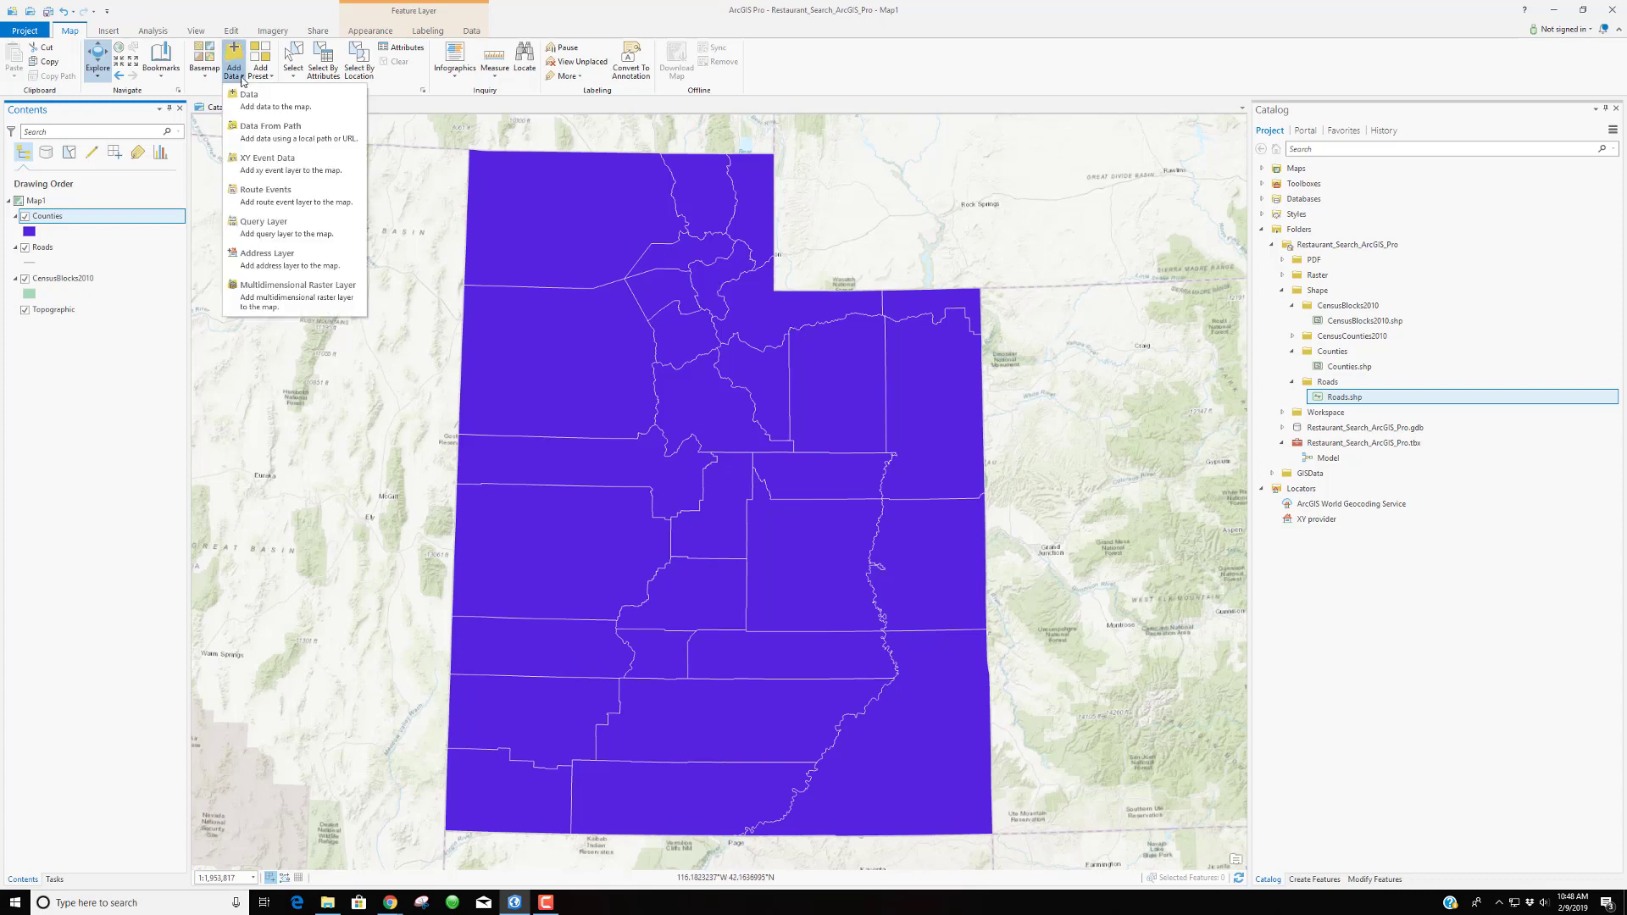
pyautogui.click(267, 161)
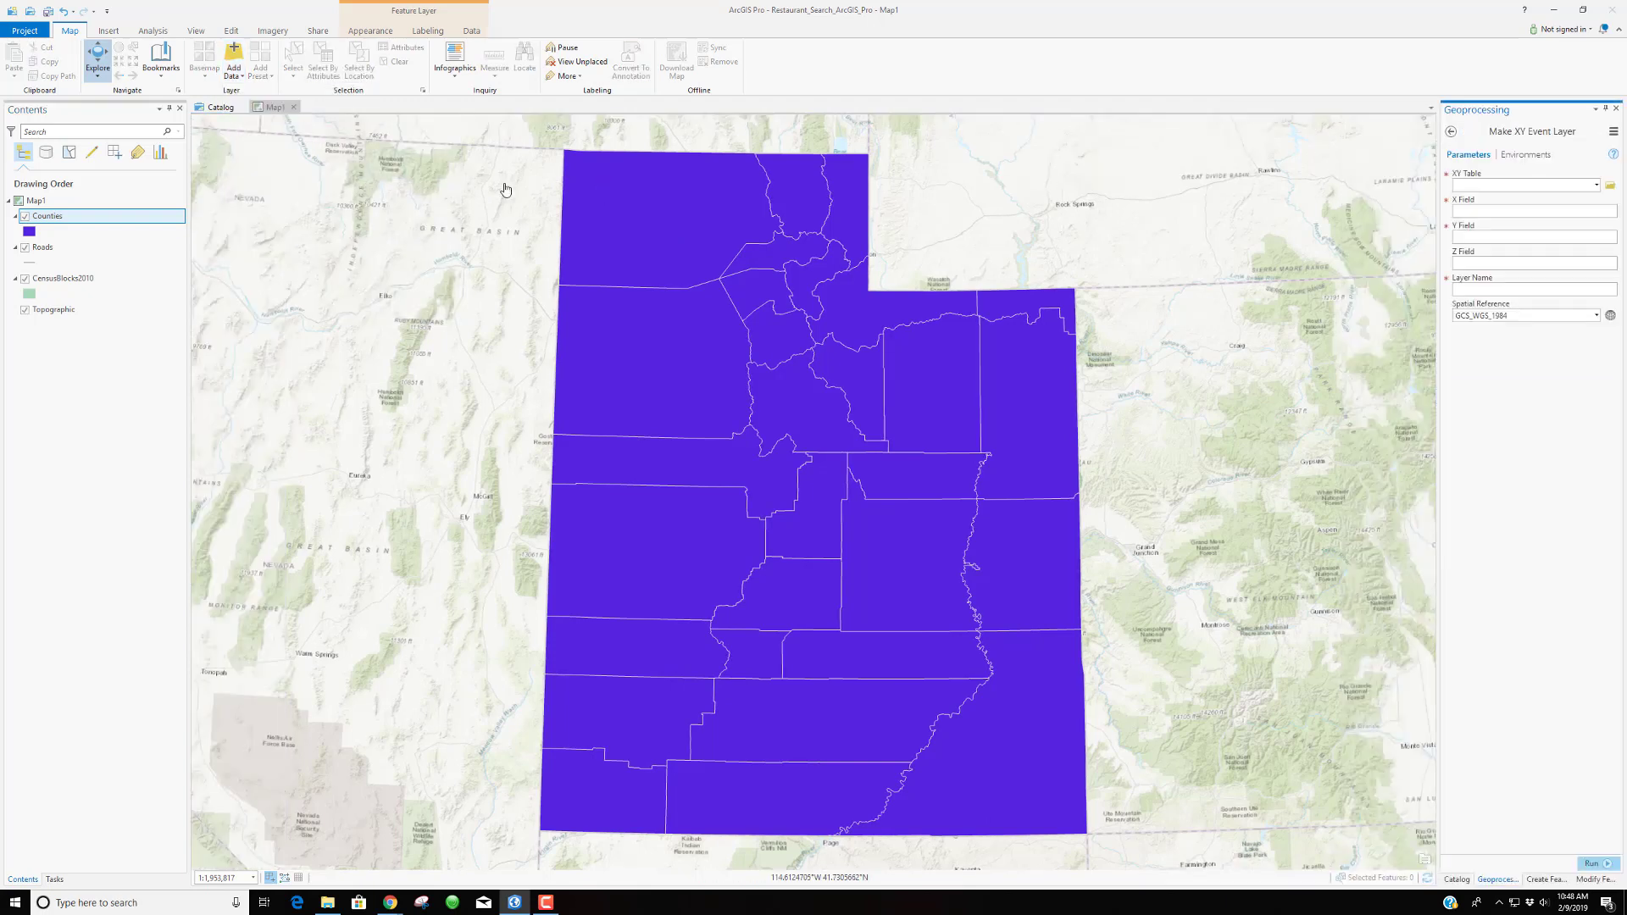
pyautogui.click(1596, 186)
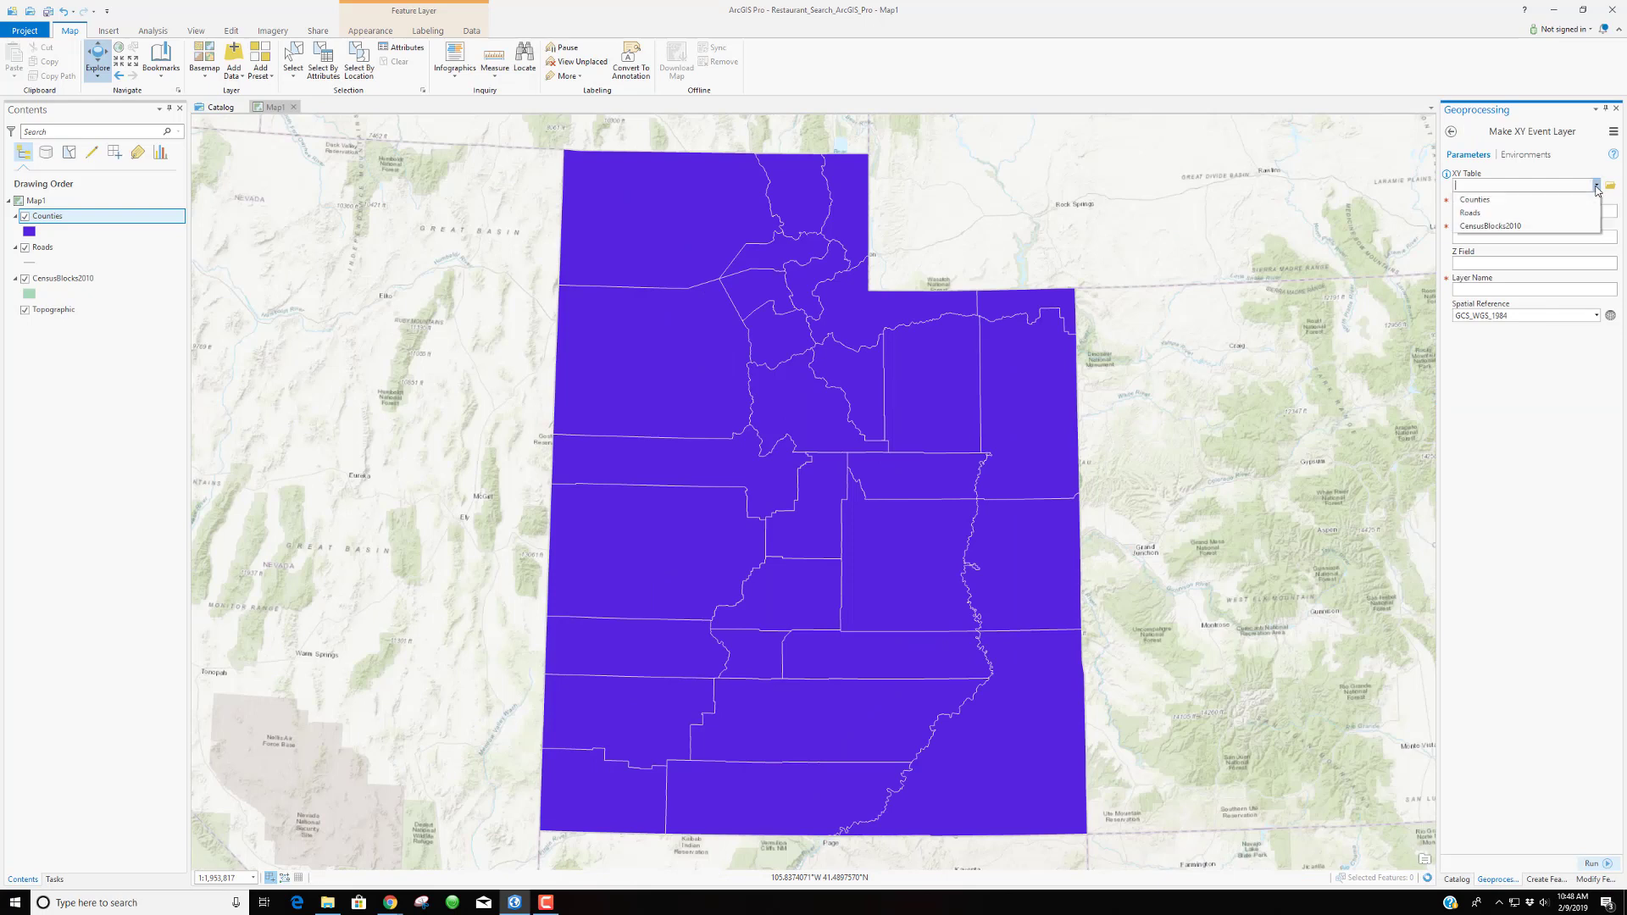
pyautogui.click(1596, 186)
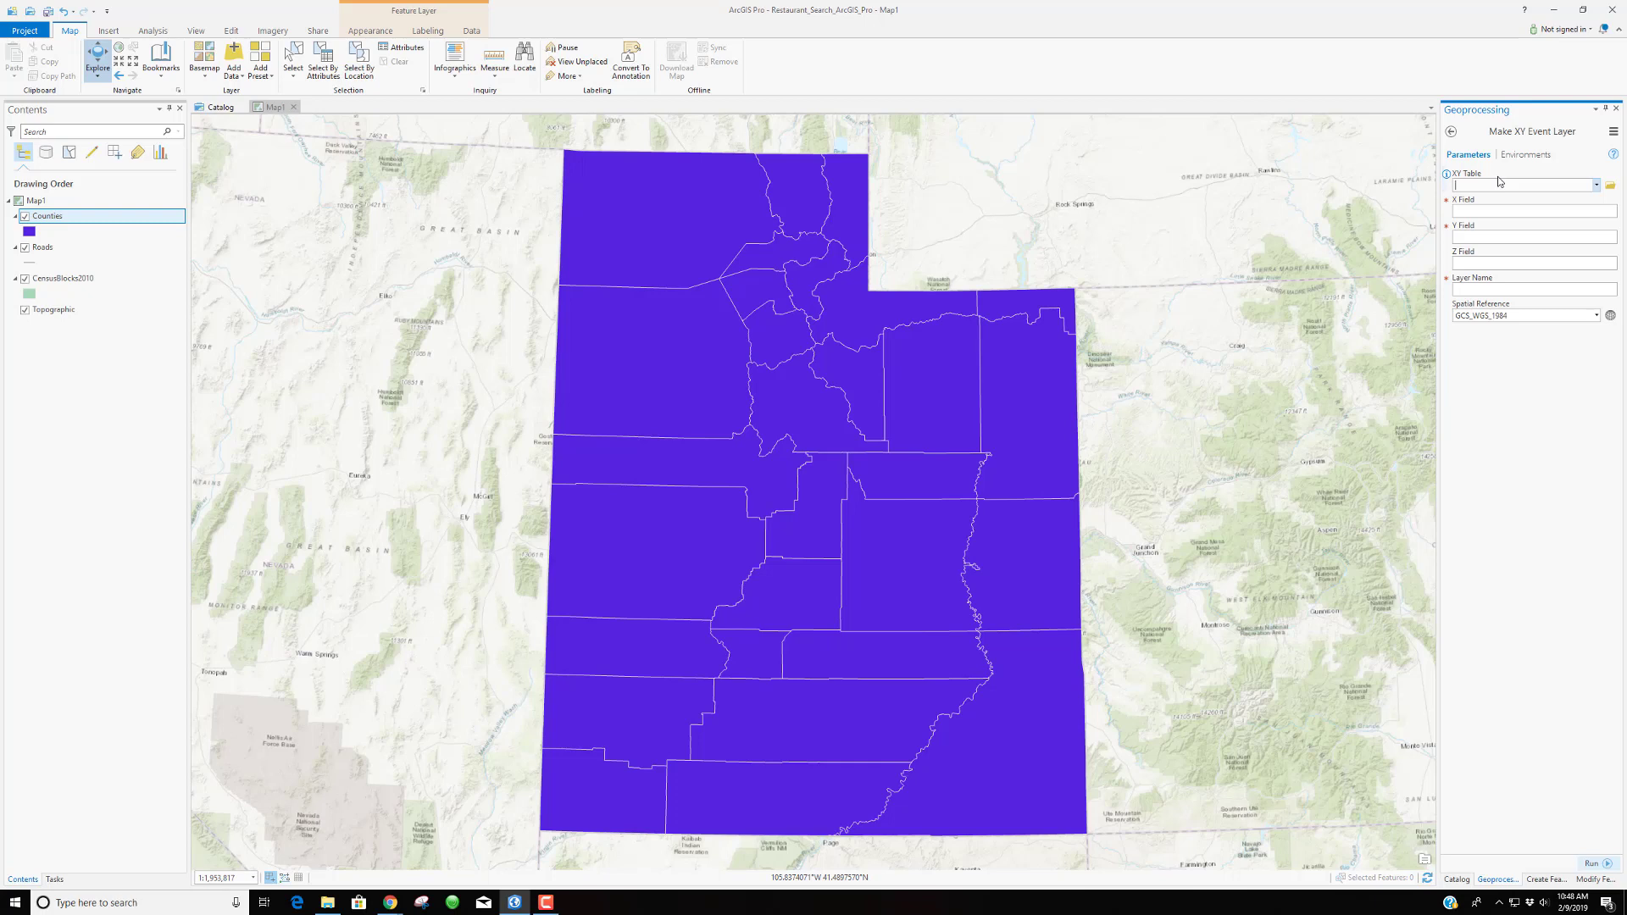
pyautogui.click(1610, 185)
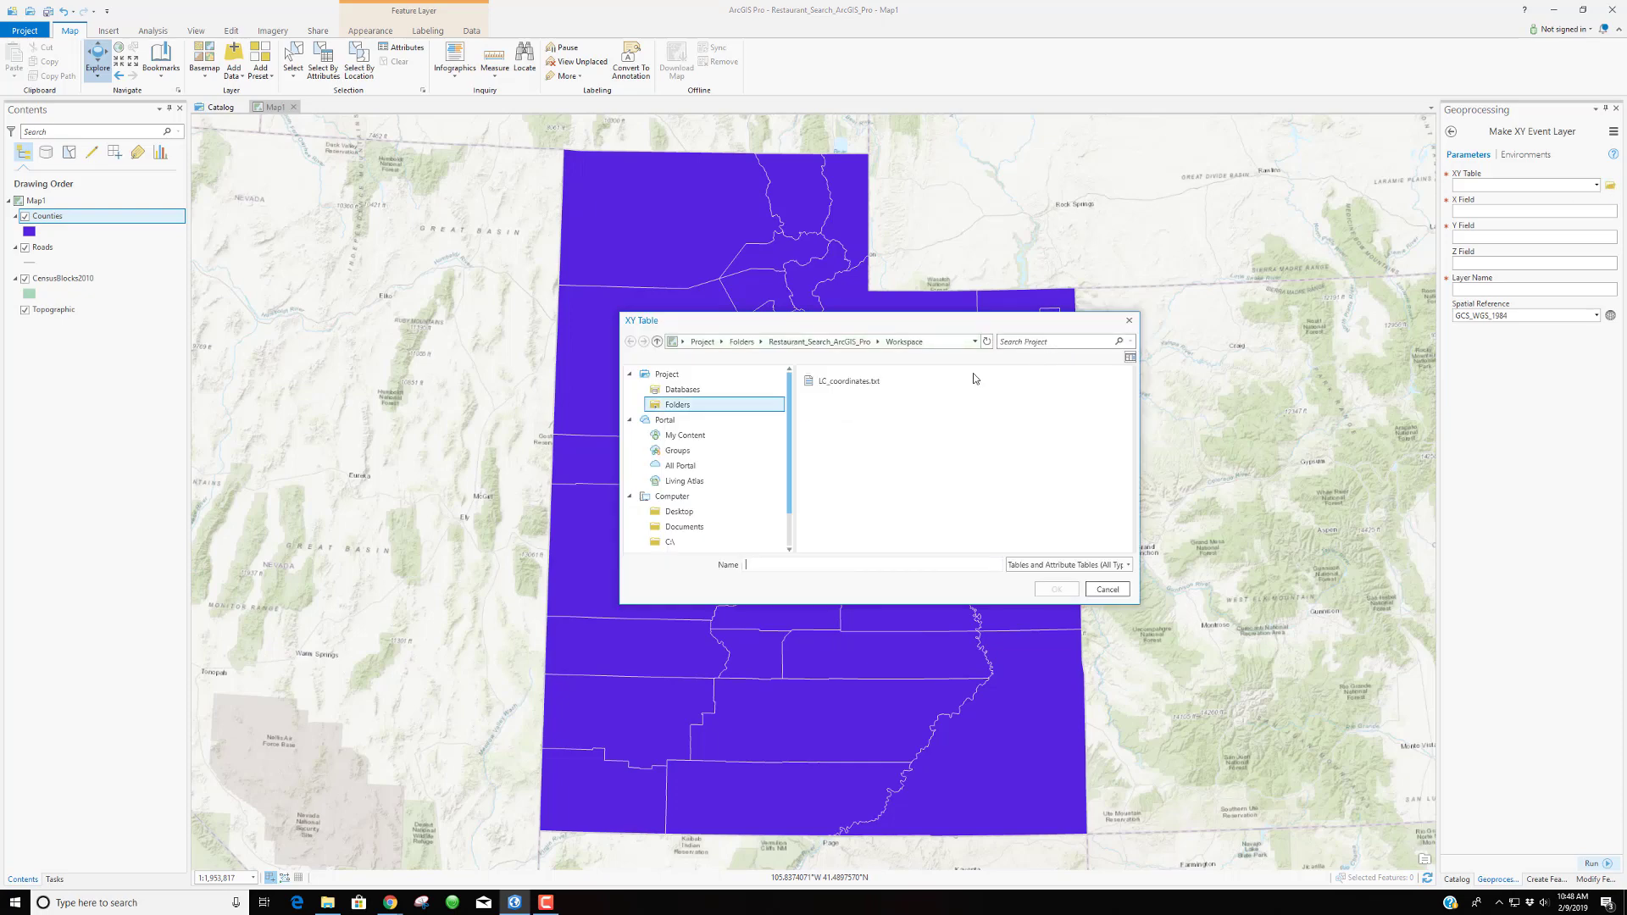
pyautogui.click(847, 381)
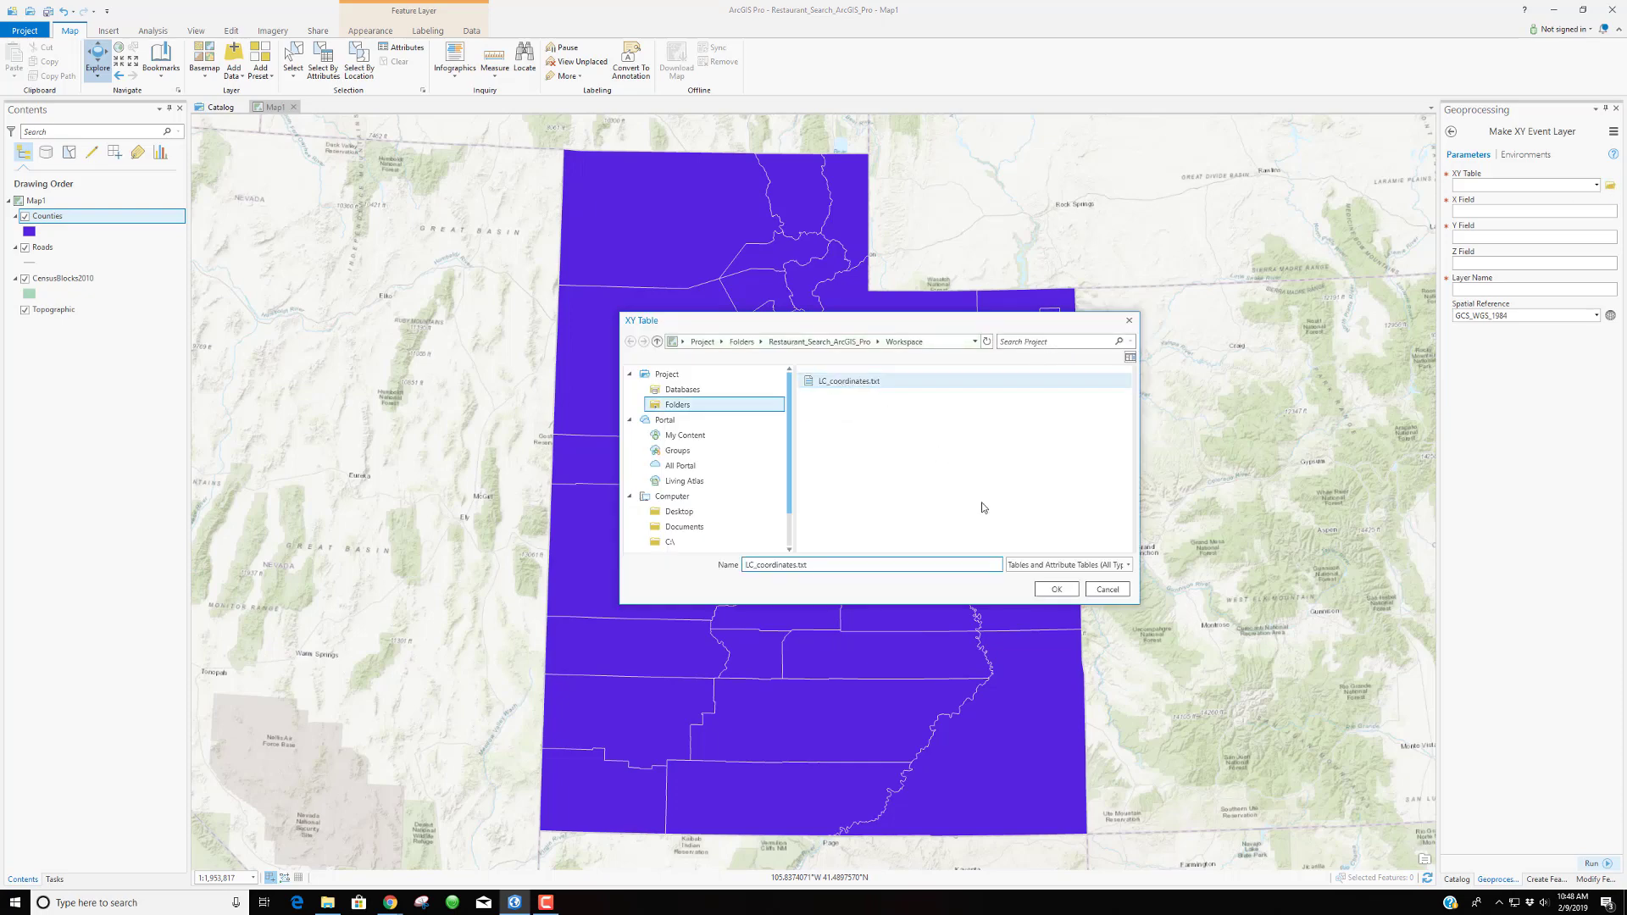
pyautogui.click(1055, 591)
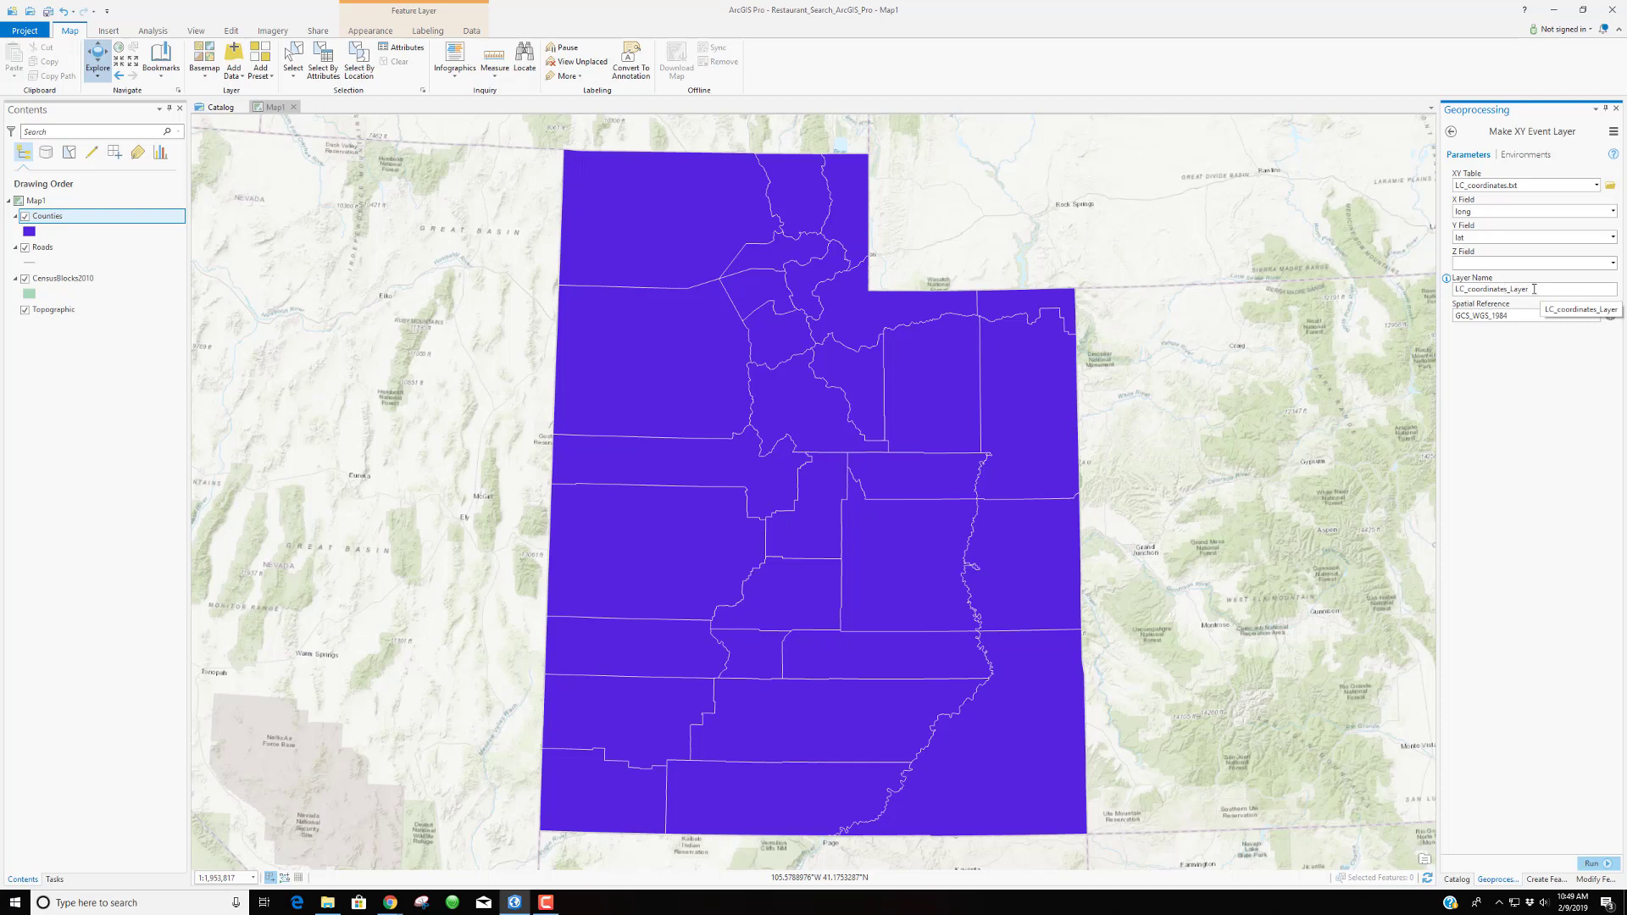
# Name the XY event layer LC_establishments, run the tool and close its pane
pyautogui.moveTo(1533, 289); pyautogui.dragTo(1466, 288)
pyautogui.write('e')
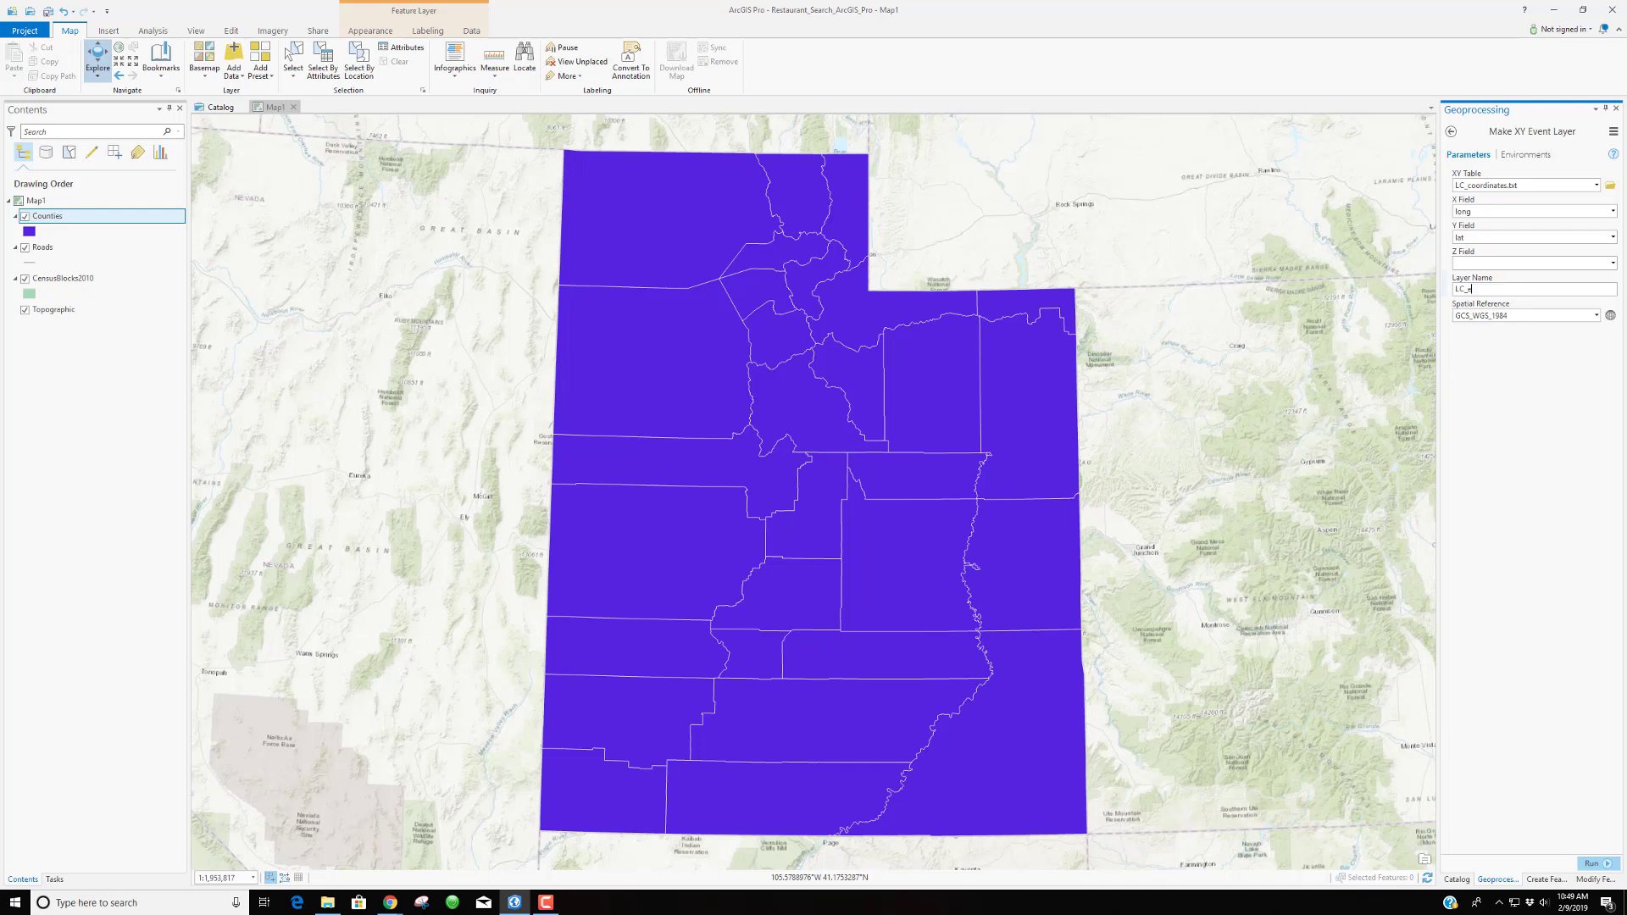
pyautogui.write('stablishments')
pyautogui.click(1593, 864)
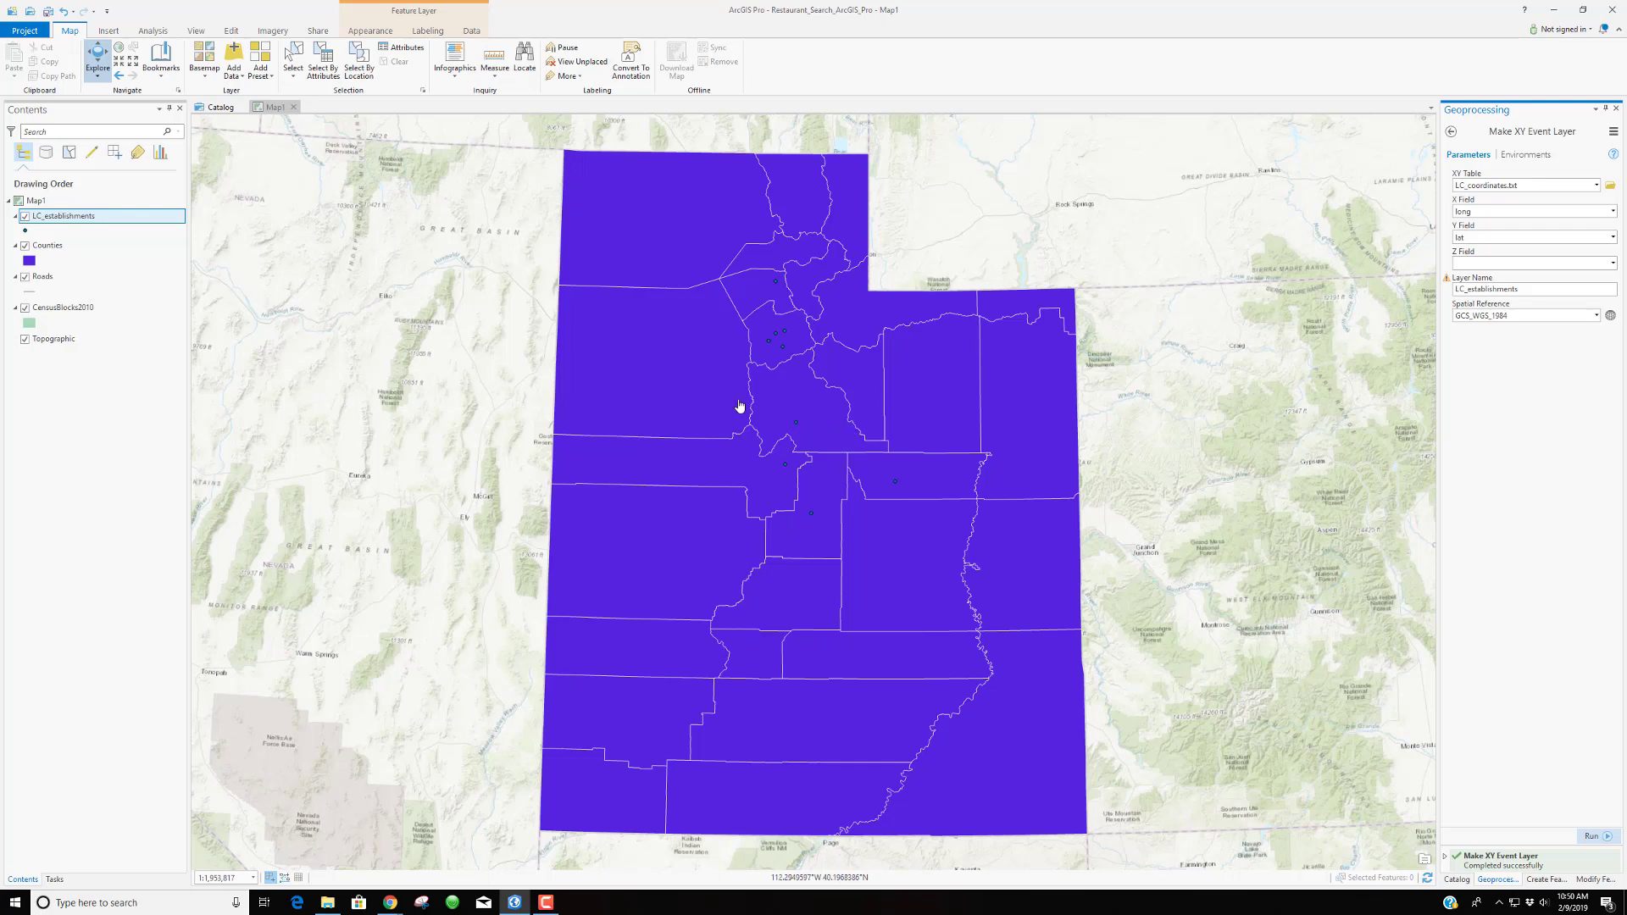
pyautogui.click(60, 218)
pyautogui.click(1617, 110)
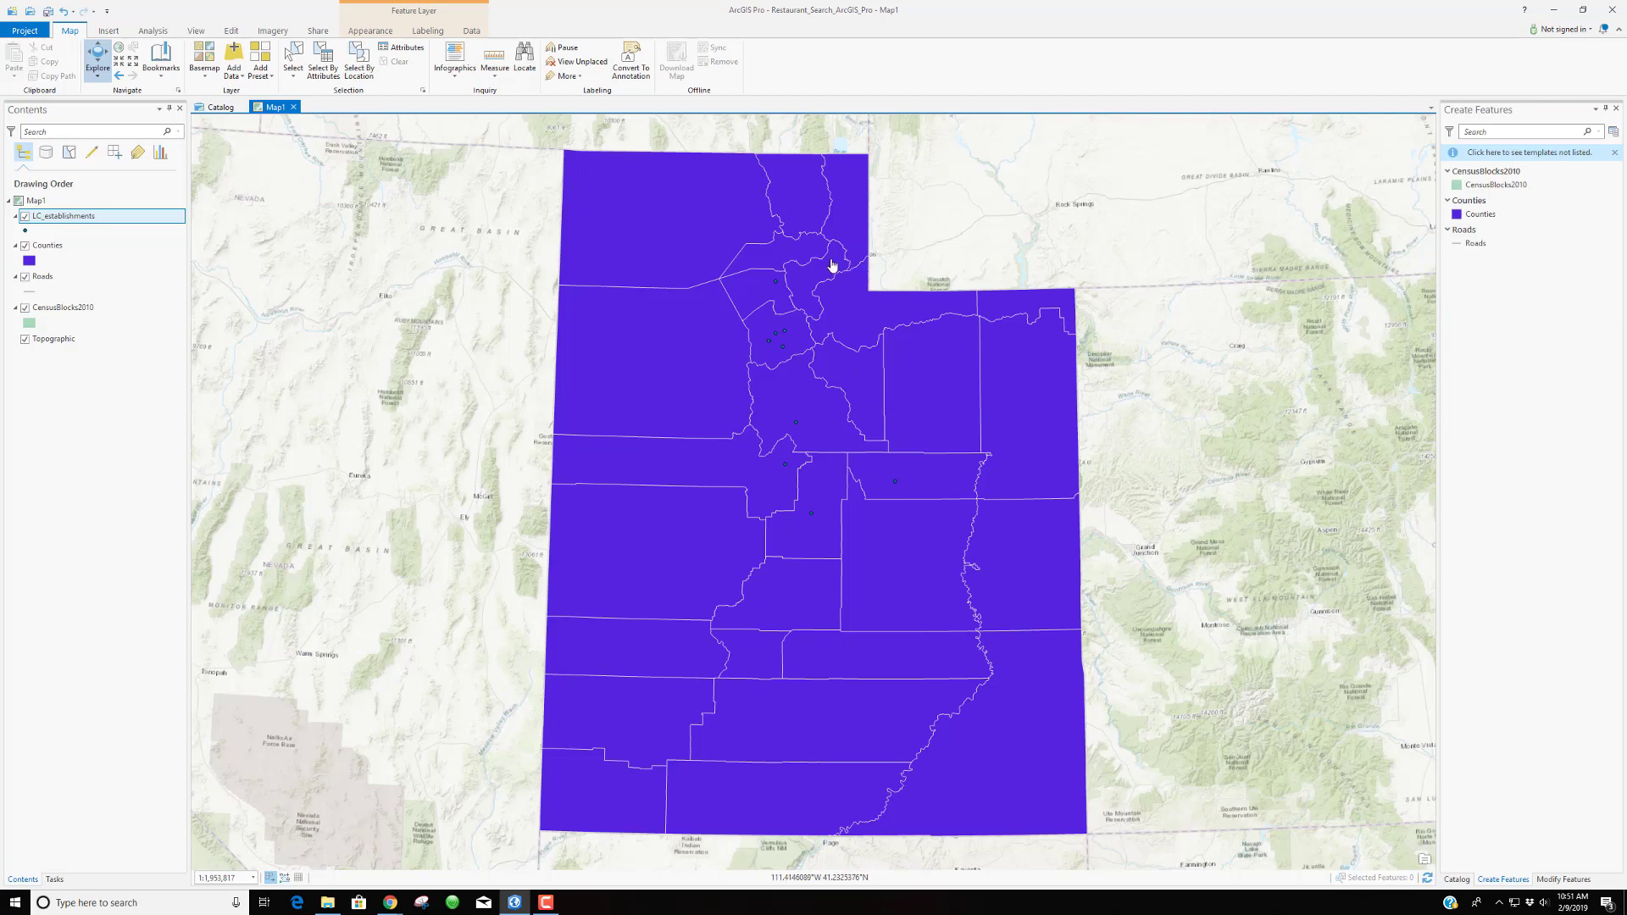
# Create a new model in the Restaurant_Search_ArcGIS_Pro.tbx toolbox of the project folder
pyautogui.click(1456, 878)
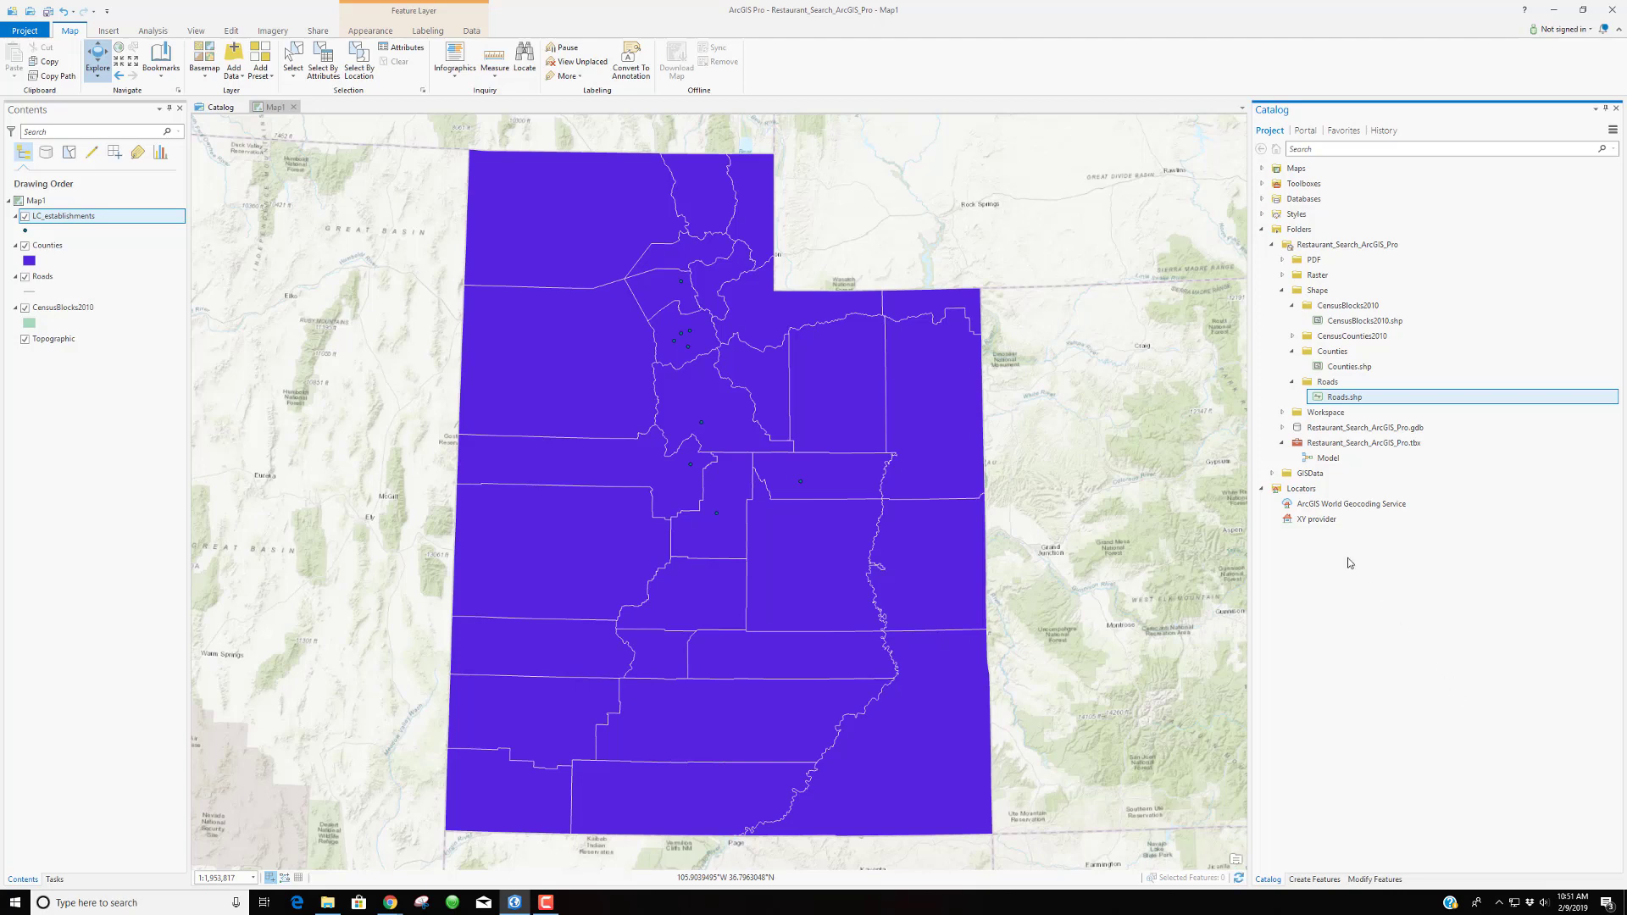
pyautogui.click(1282, 442)
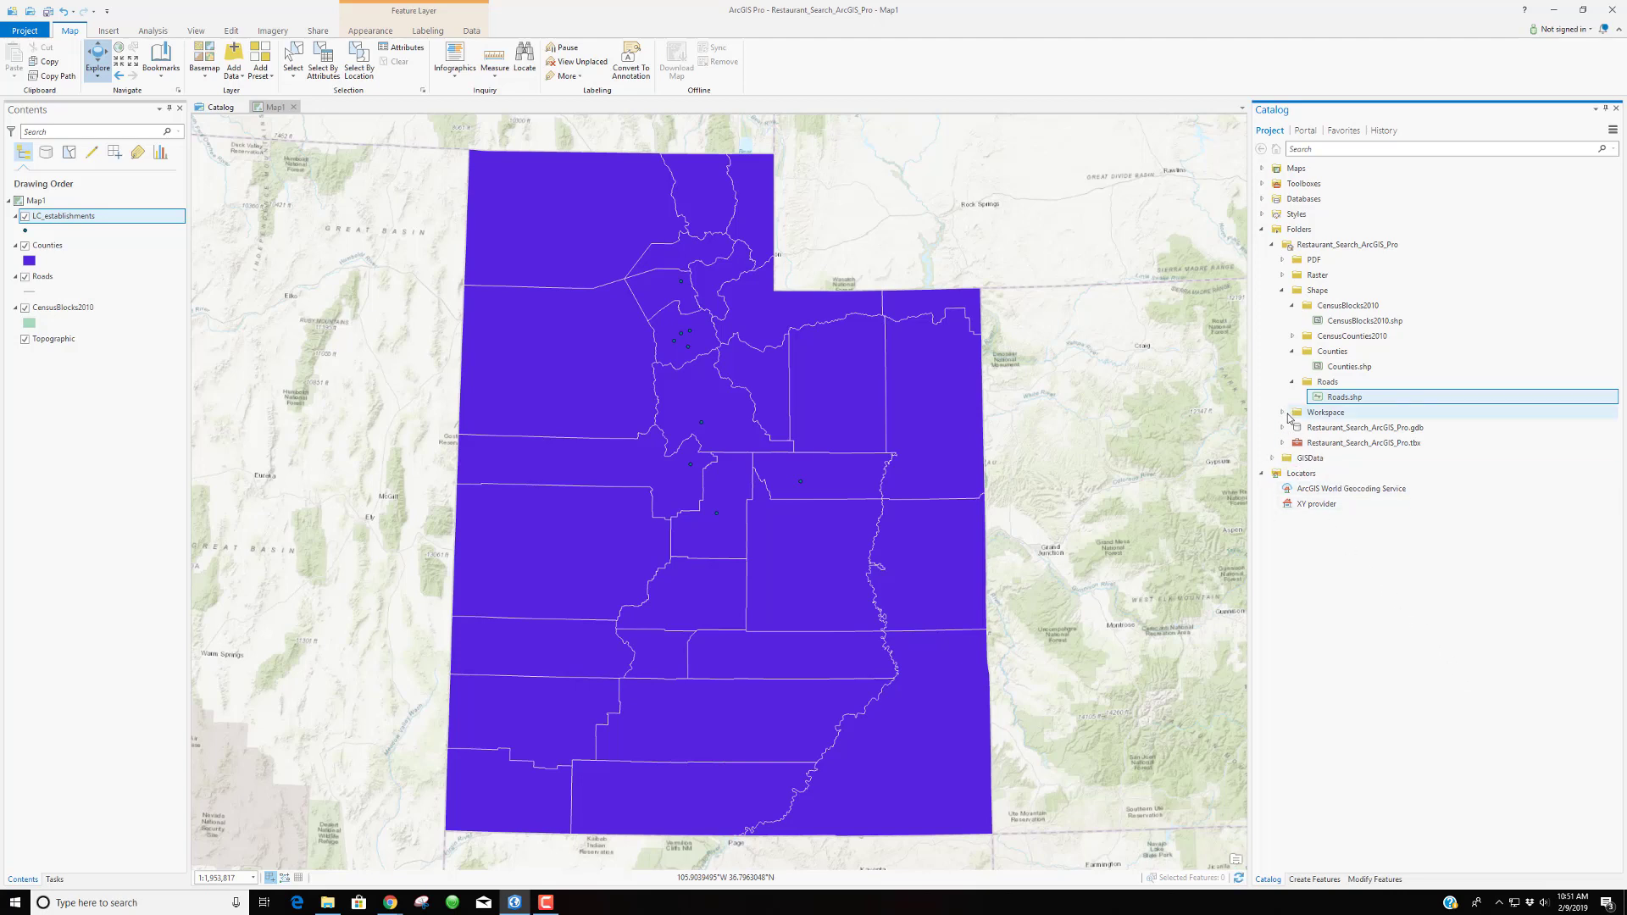
pyautogui.click(1282, 290)
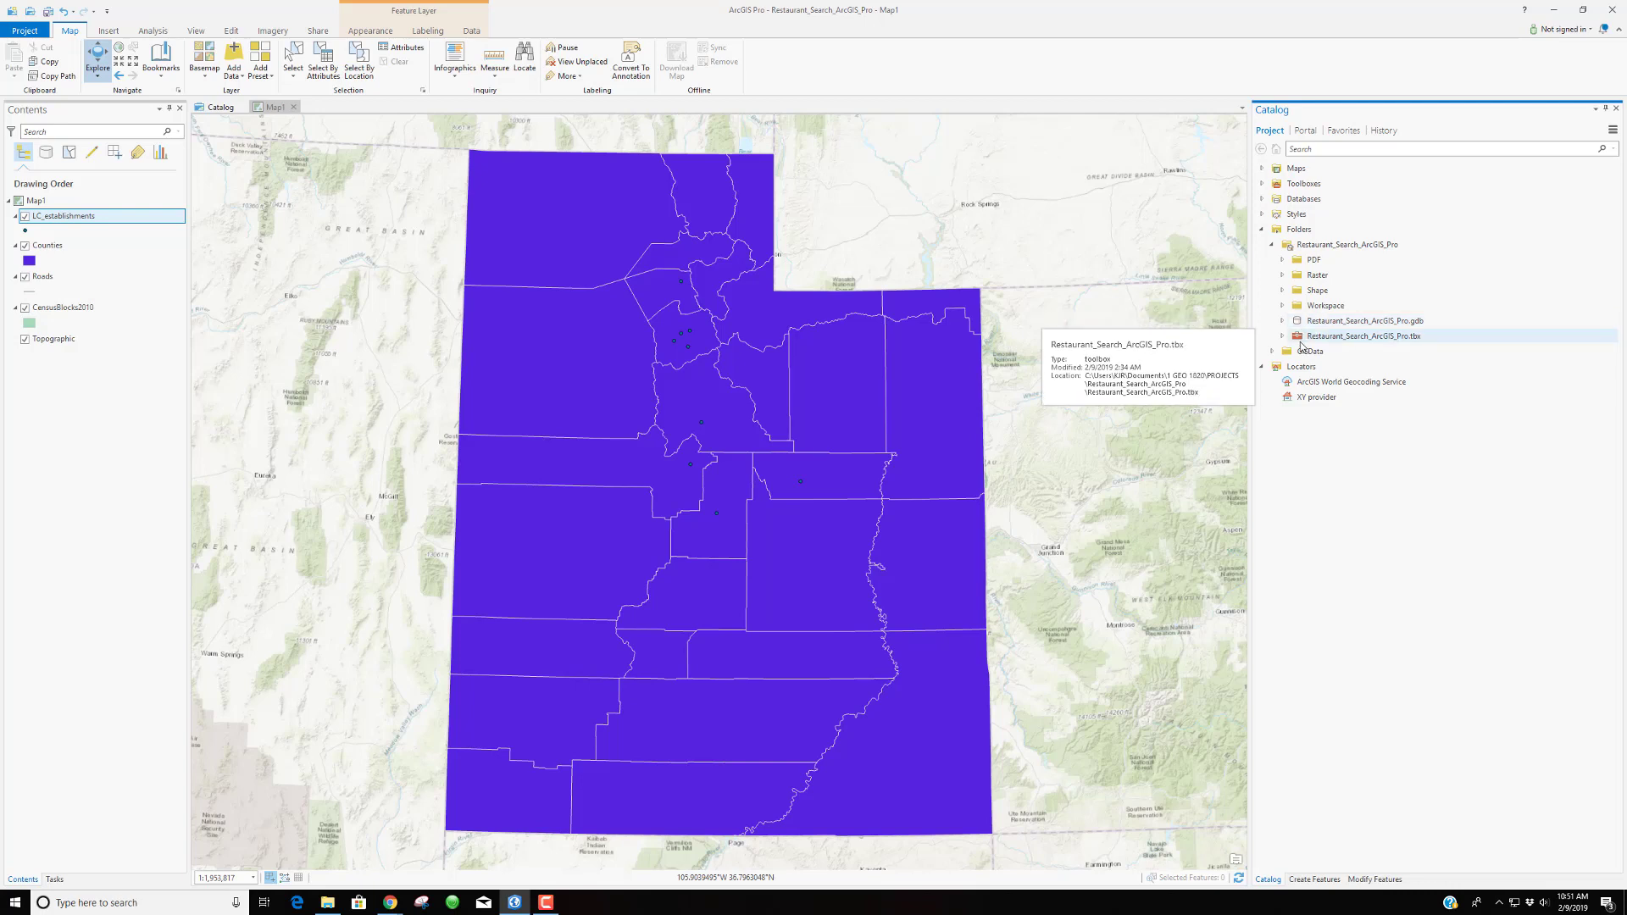
pyautogui.doubleClick(1309, 339)
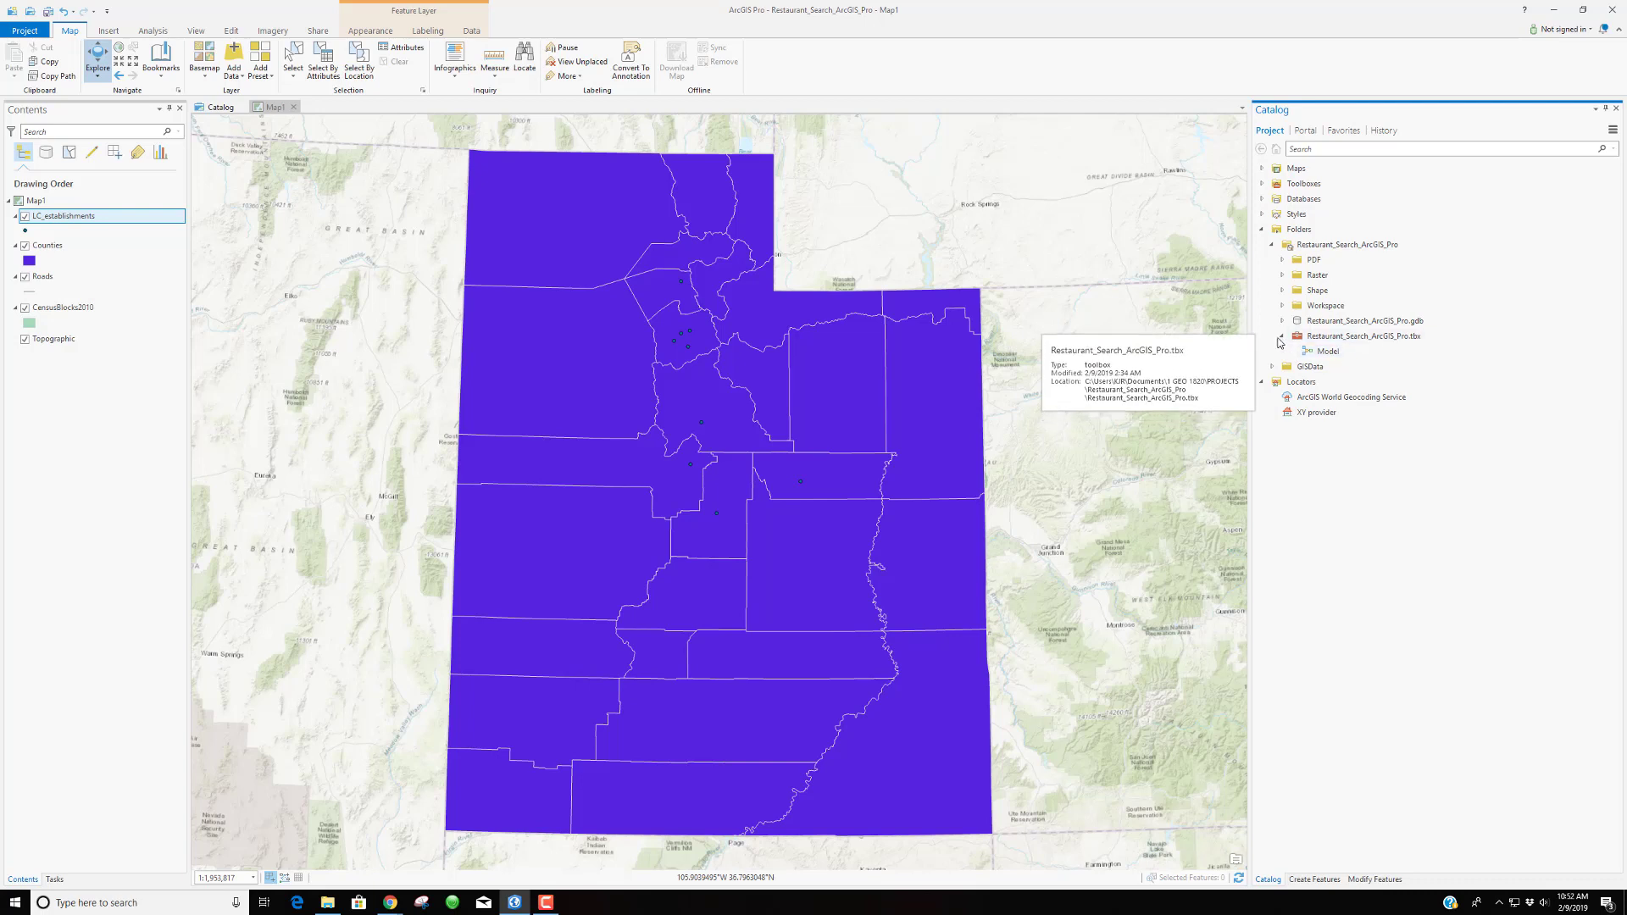
pyautogui.rightClick(1343, 340)
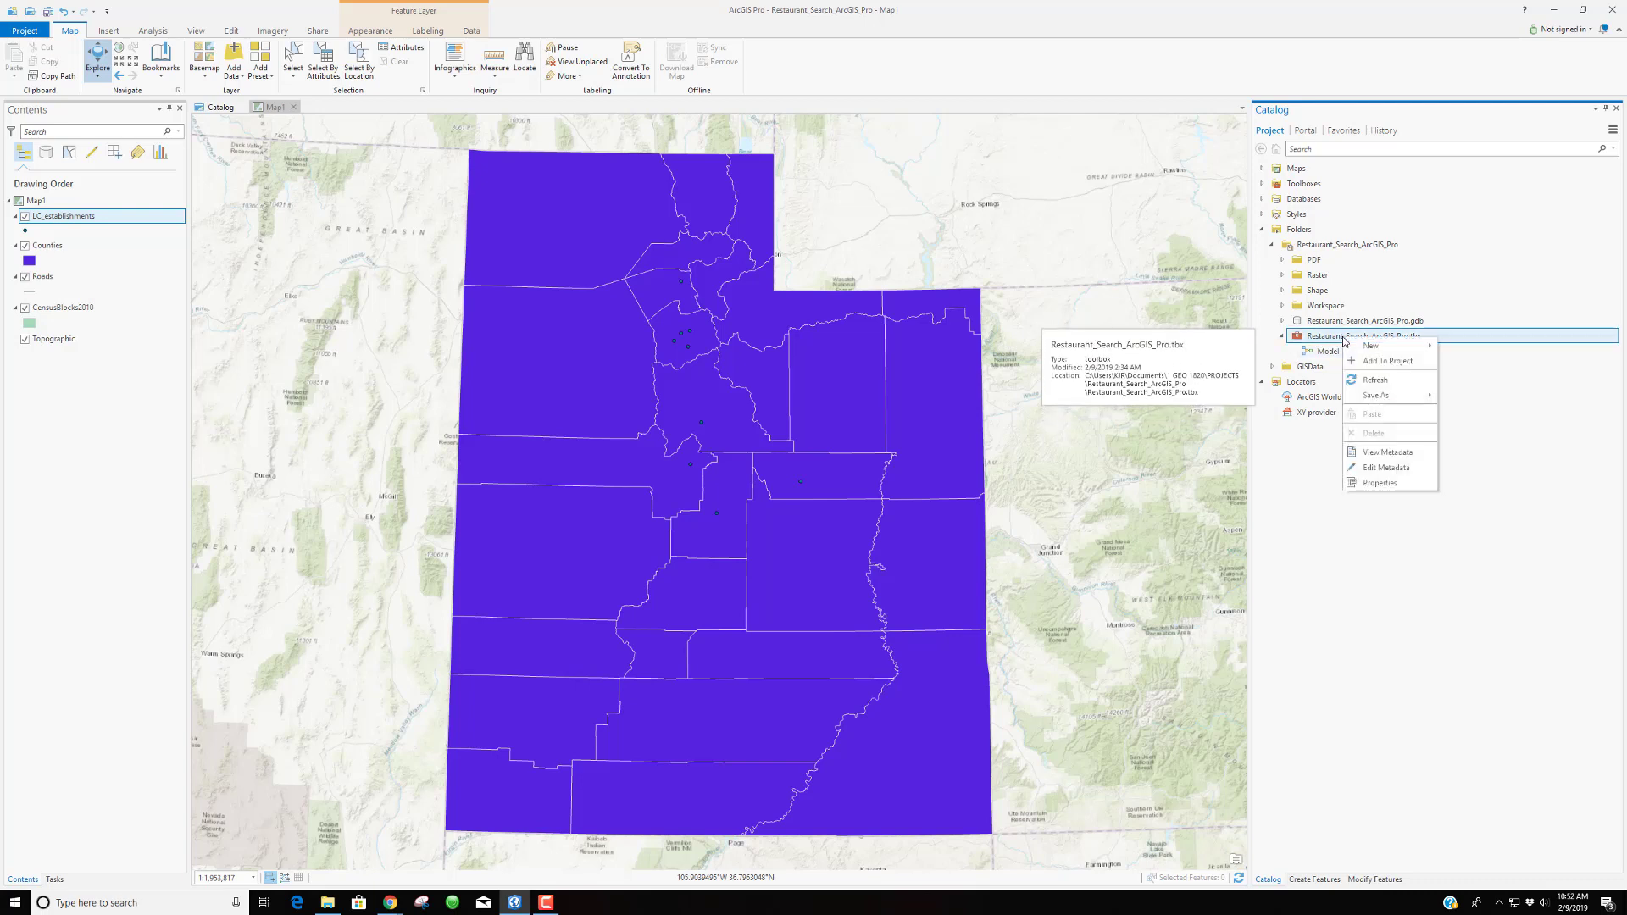
pyautogui.moveTo(1360, 348)
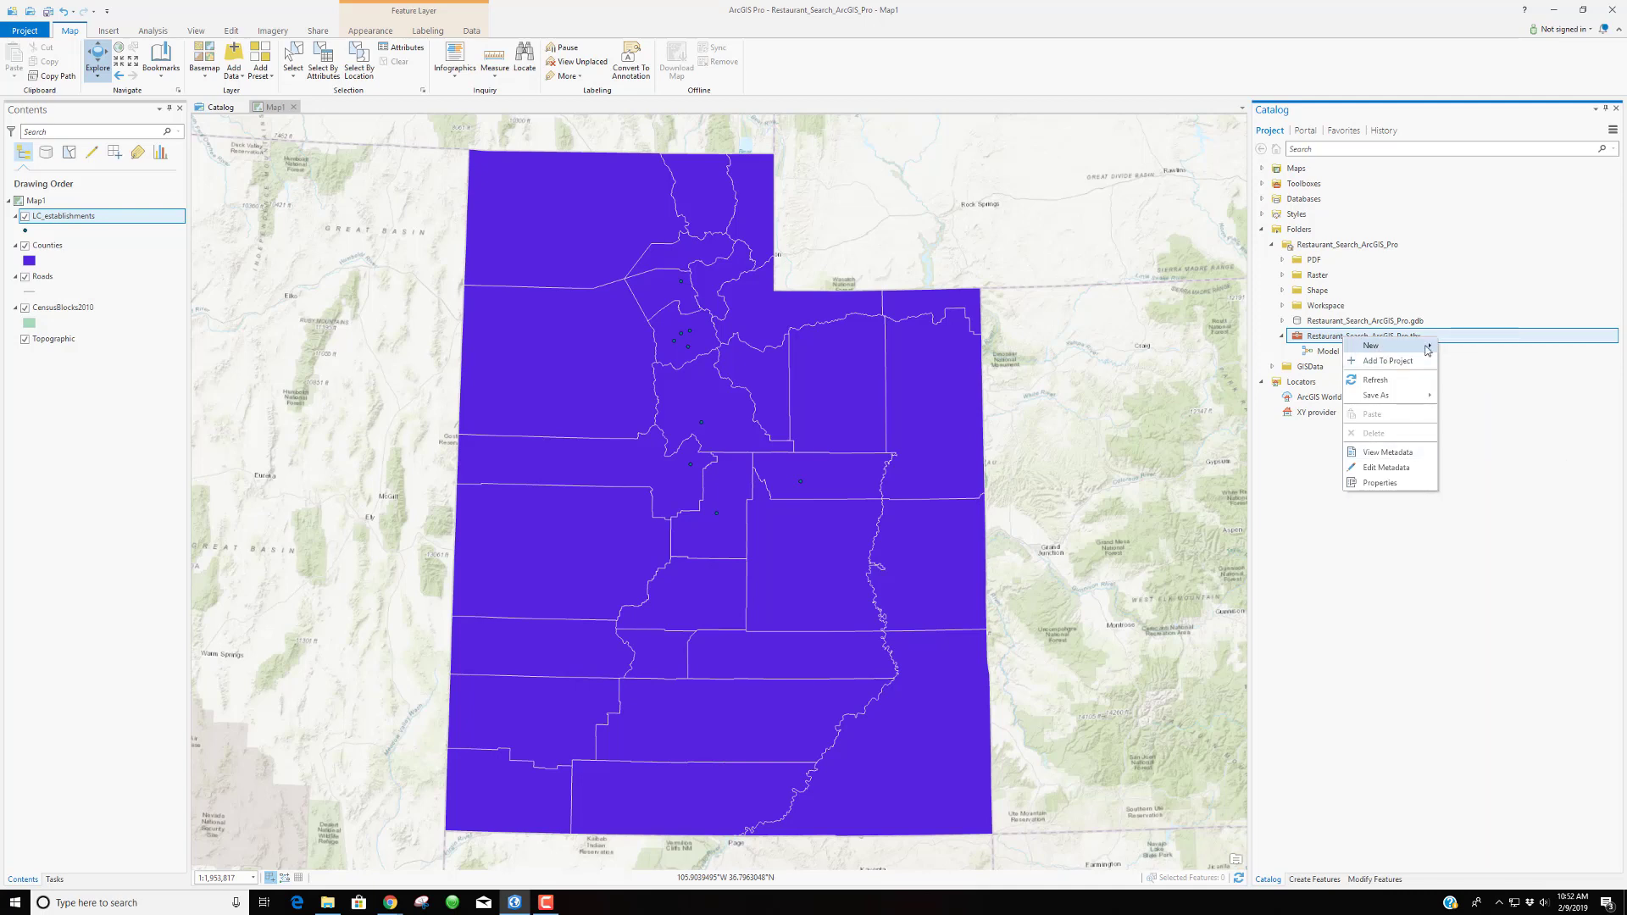
pyautogui.moveTo(1432, 348)
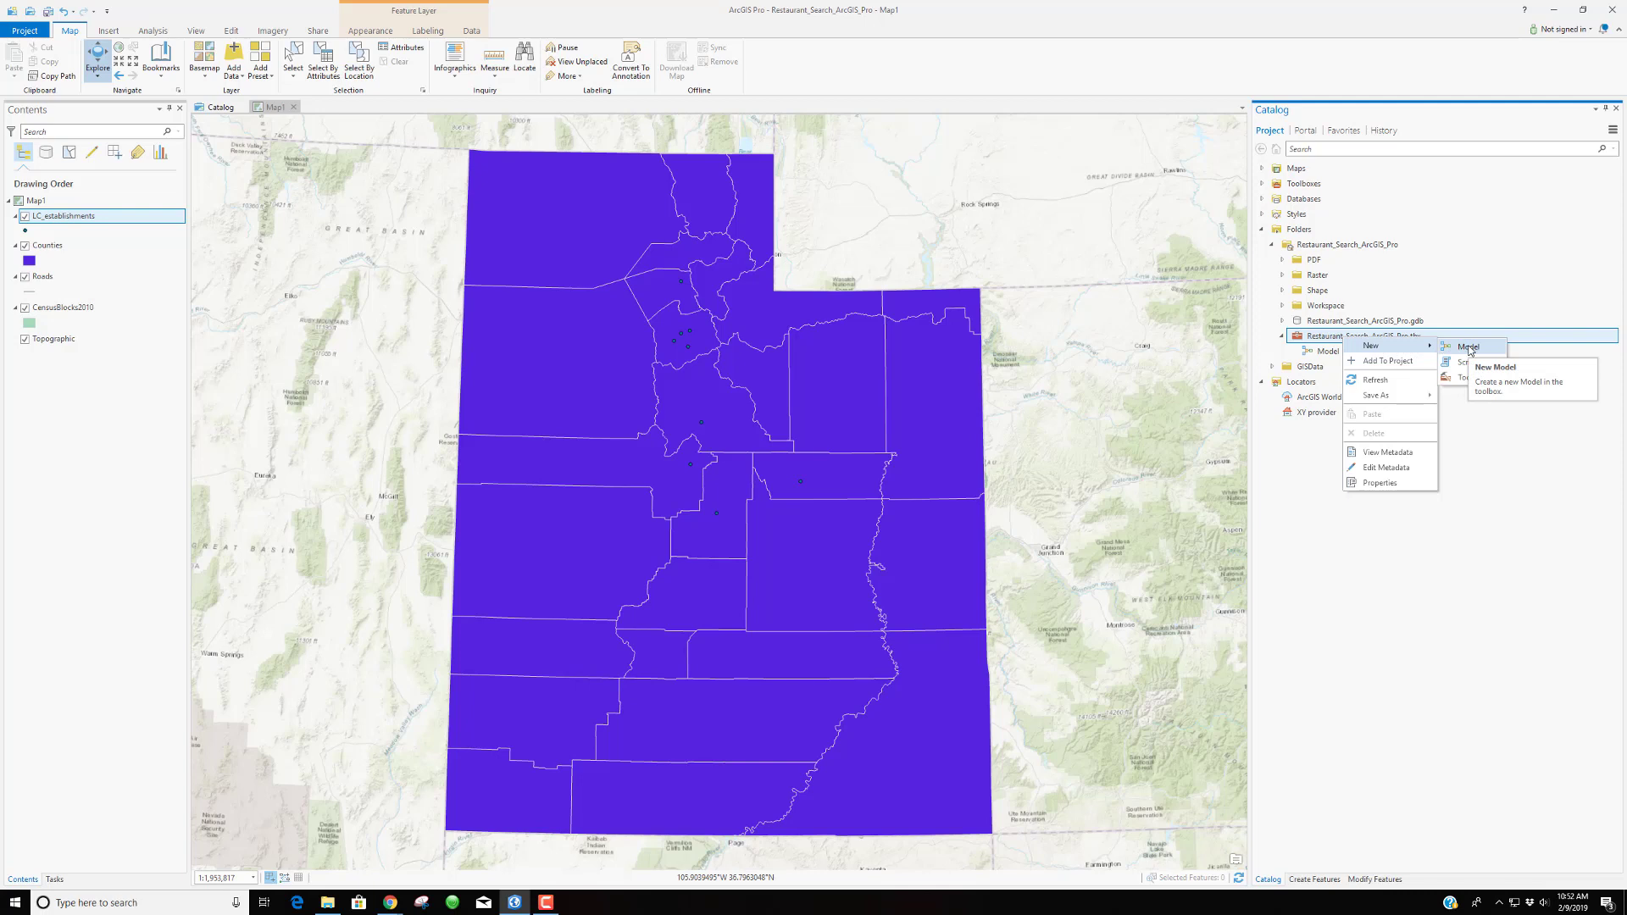
pyautogui.click(1469, 348)
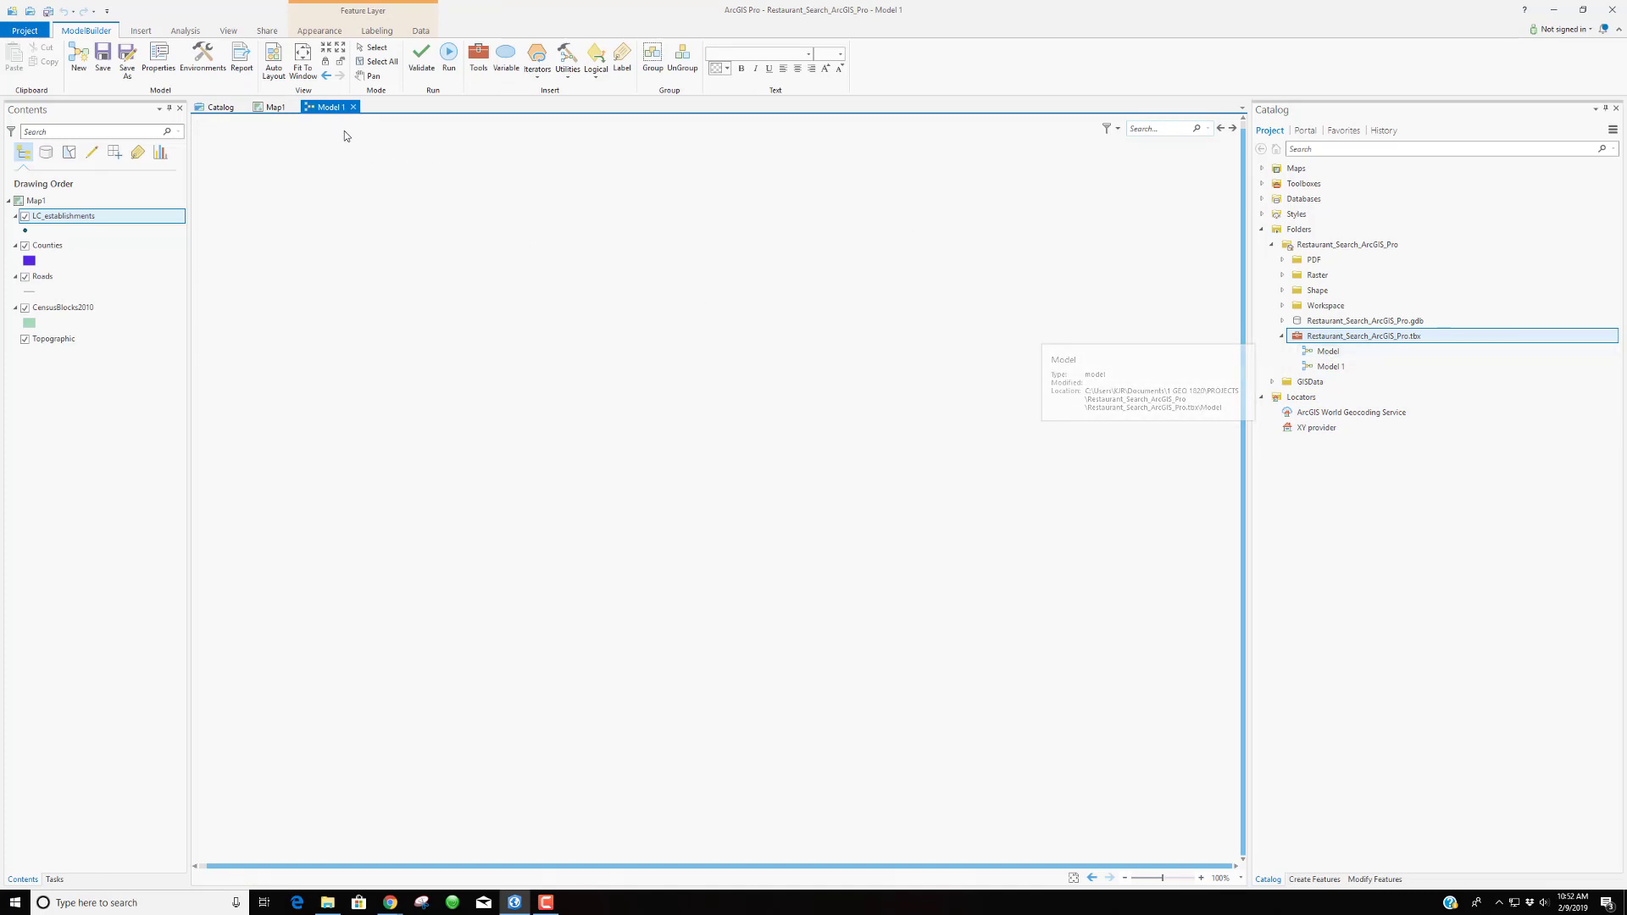
# Undock the Model 1 view, shrink its window and place it over the lower part of the map
pyautogui.moveTo(333, 108); pyautogui.dragTo(425, 469)
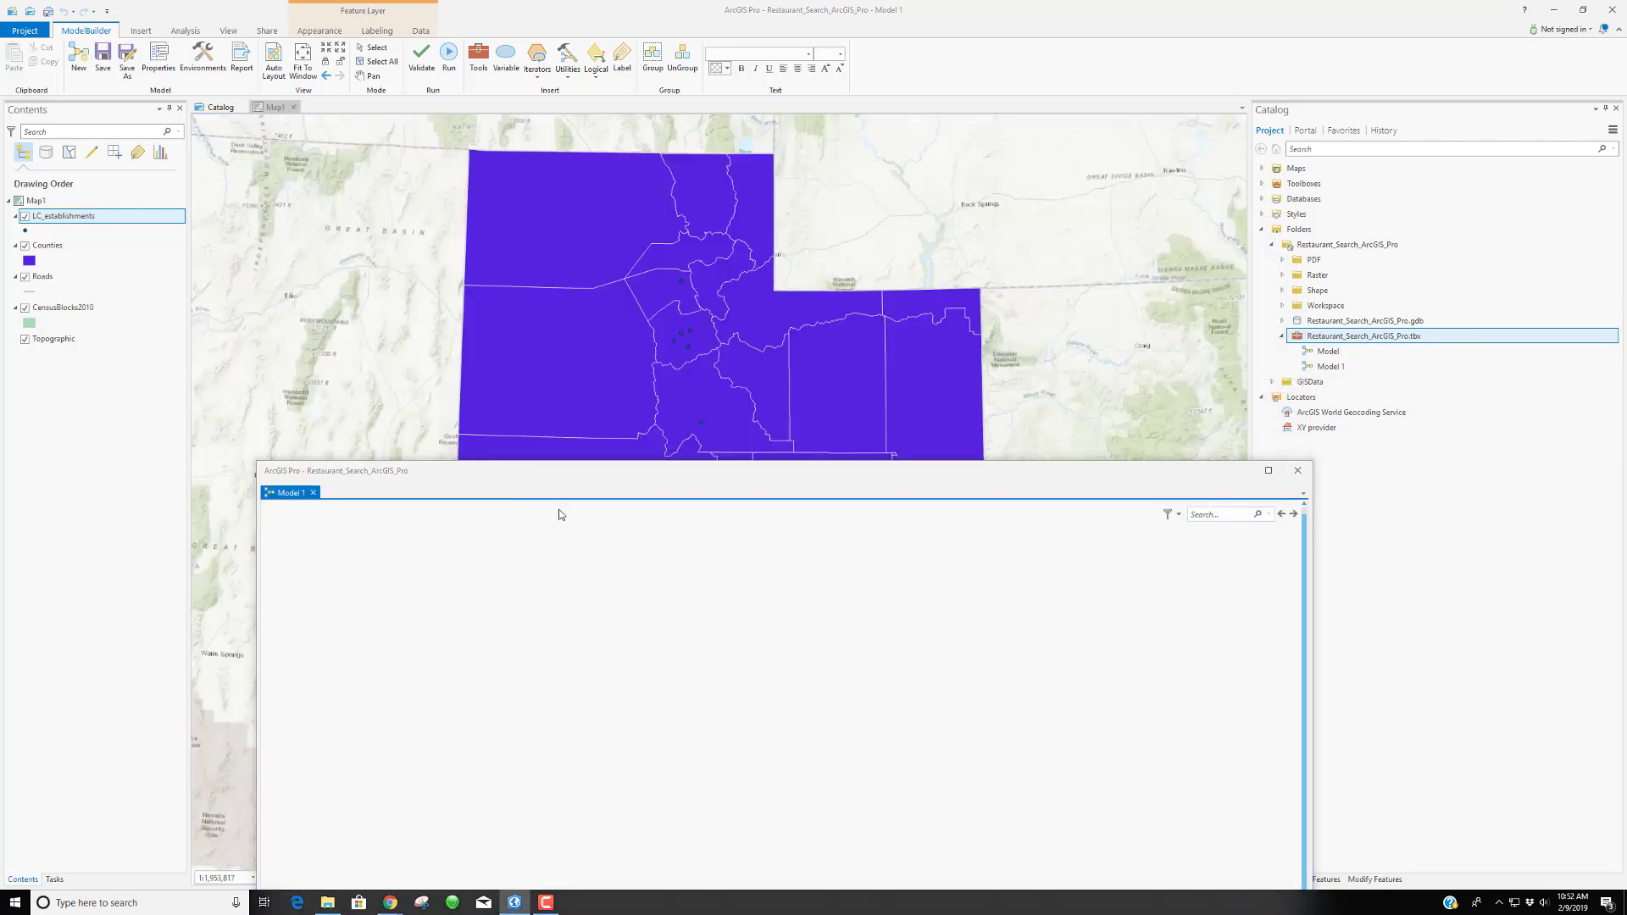
pyautogui.moveTo(1312, 462); pyautogui.dragTo(1093, 294)
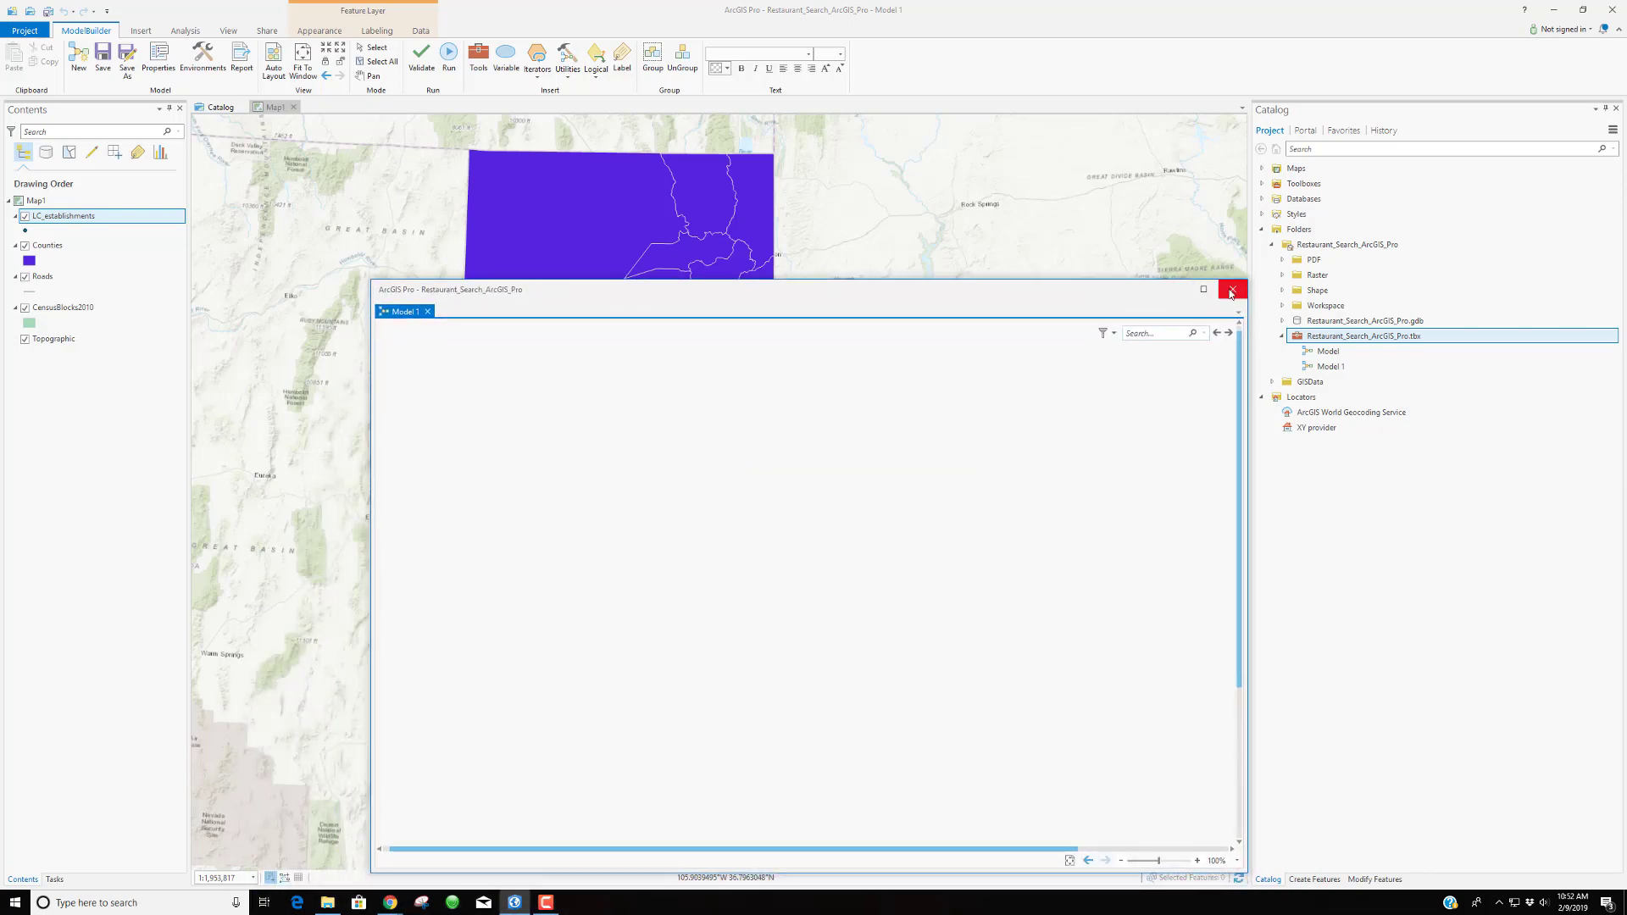
pyautogui.moveTo(1249, 285); pyautogui.dragTo(1093, 441)
pyautogui.moveTo(854, 464); pyautogui.dragTo(954, 453)
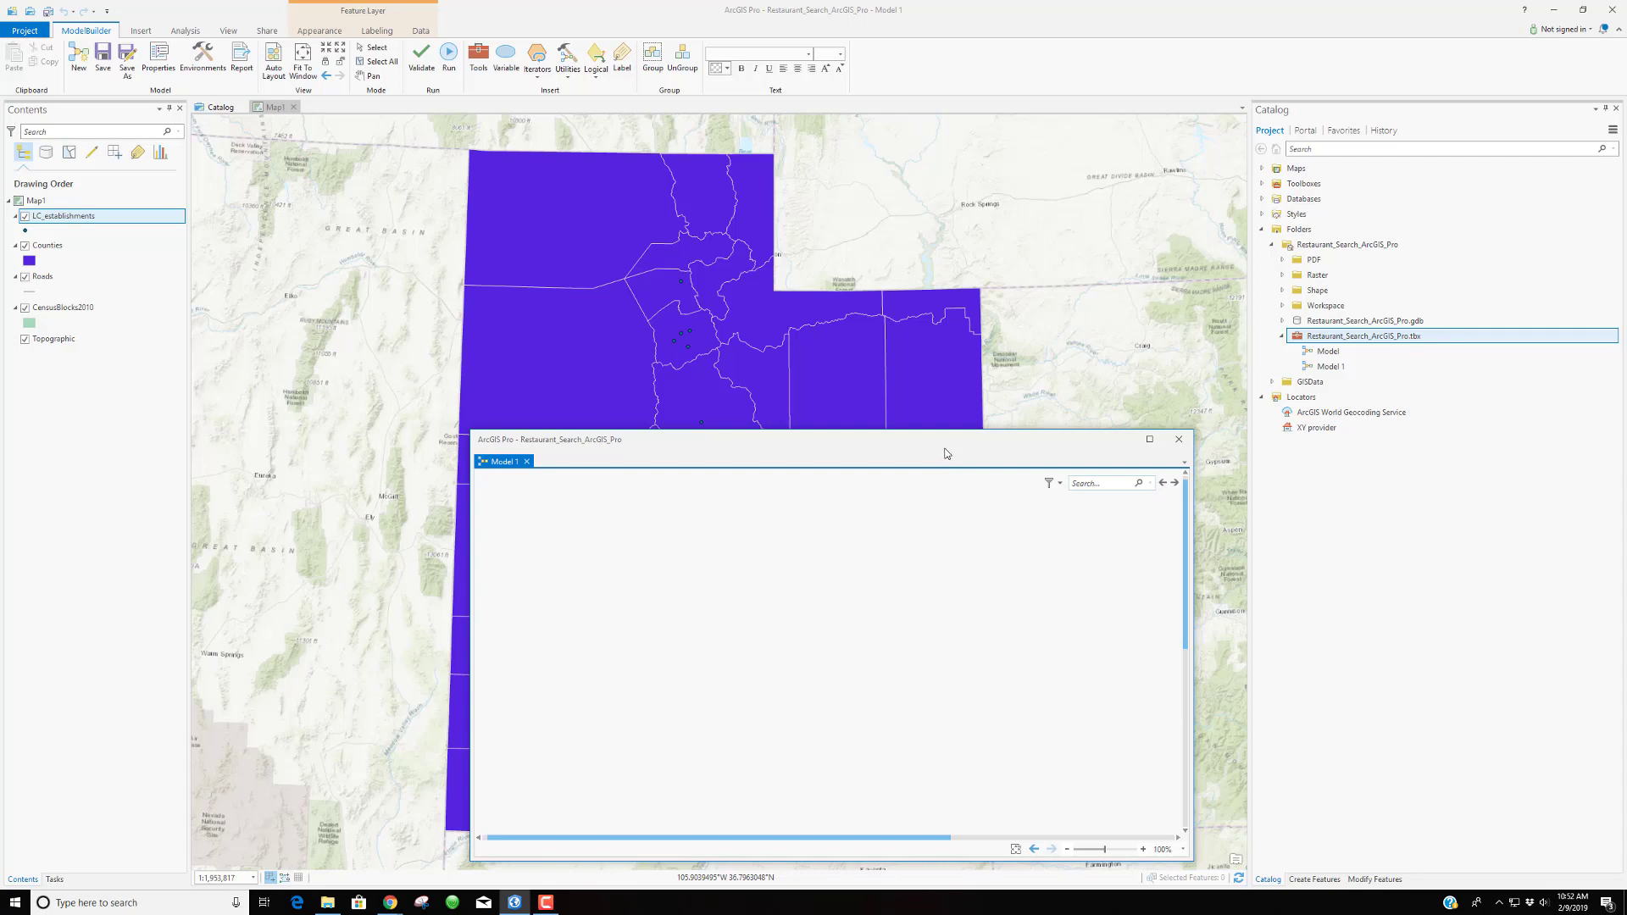
pyautogui.moveTo(944, 441); pyautogui.dragTo(939, 460)
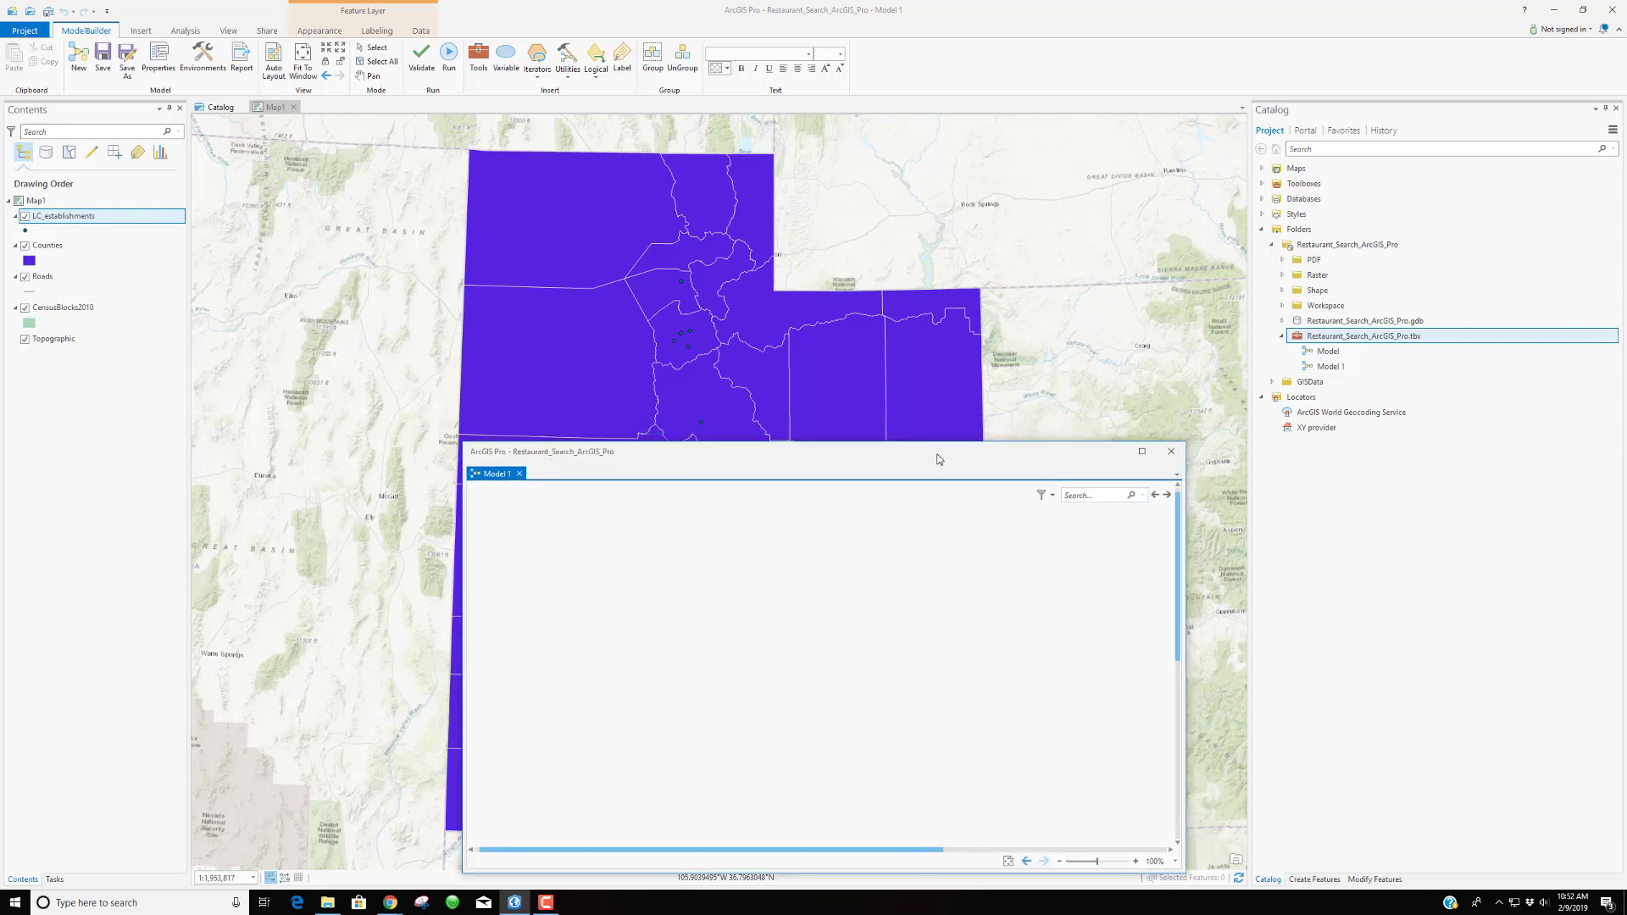
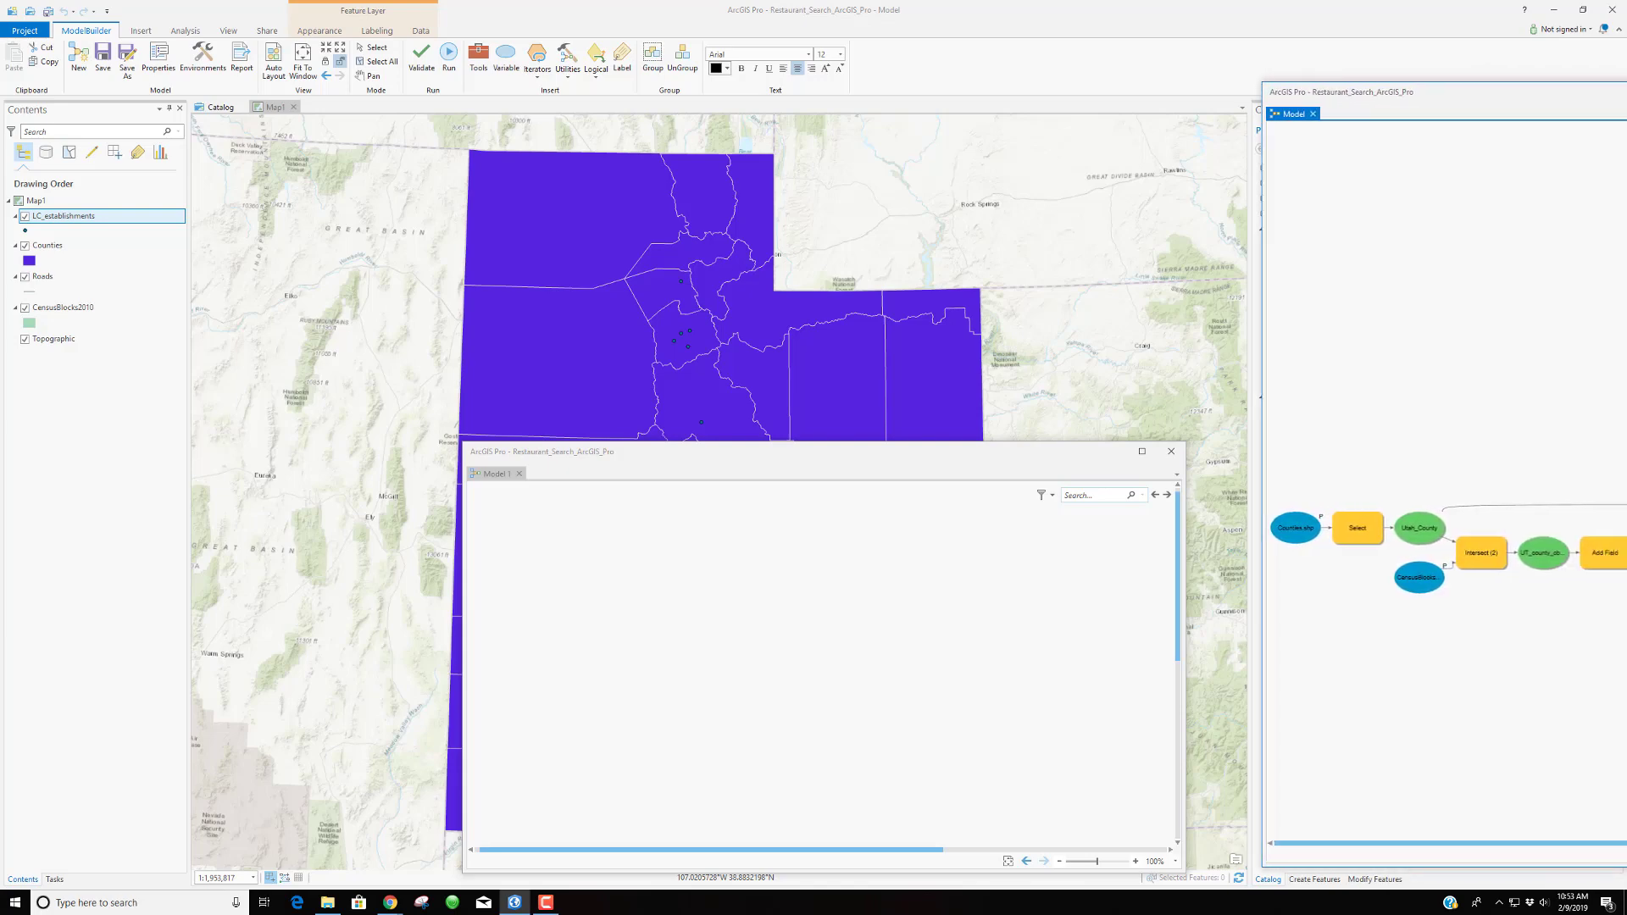
# Bring the existing model's floating window fully into view and examine its workflow from the Counties input to the density selection
pyautogui.moveTo(1626, 90); pyautogui.dragTo(974, 91)
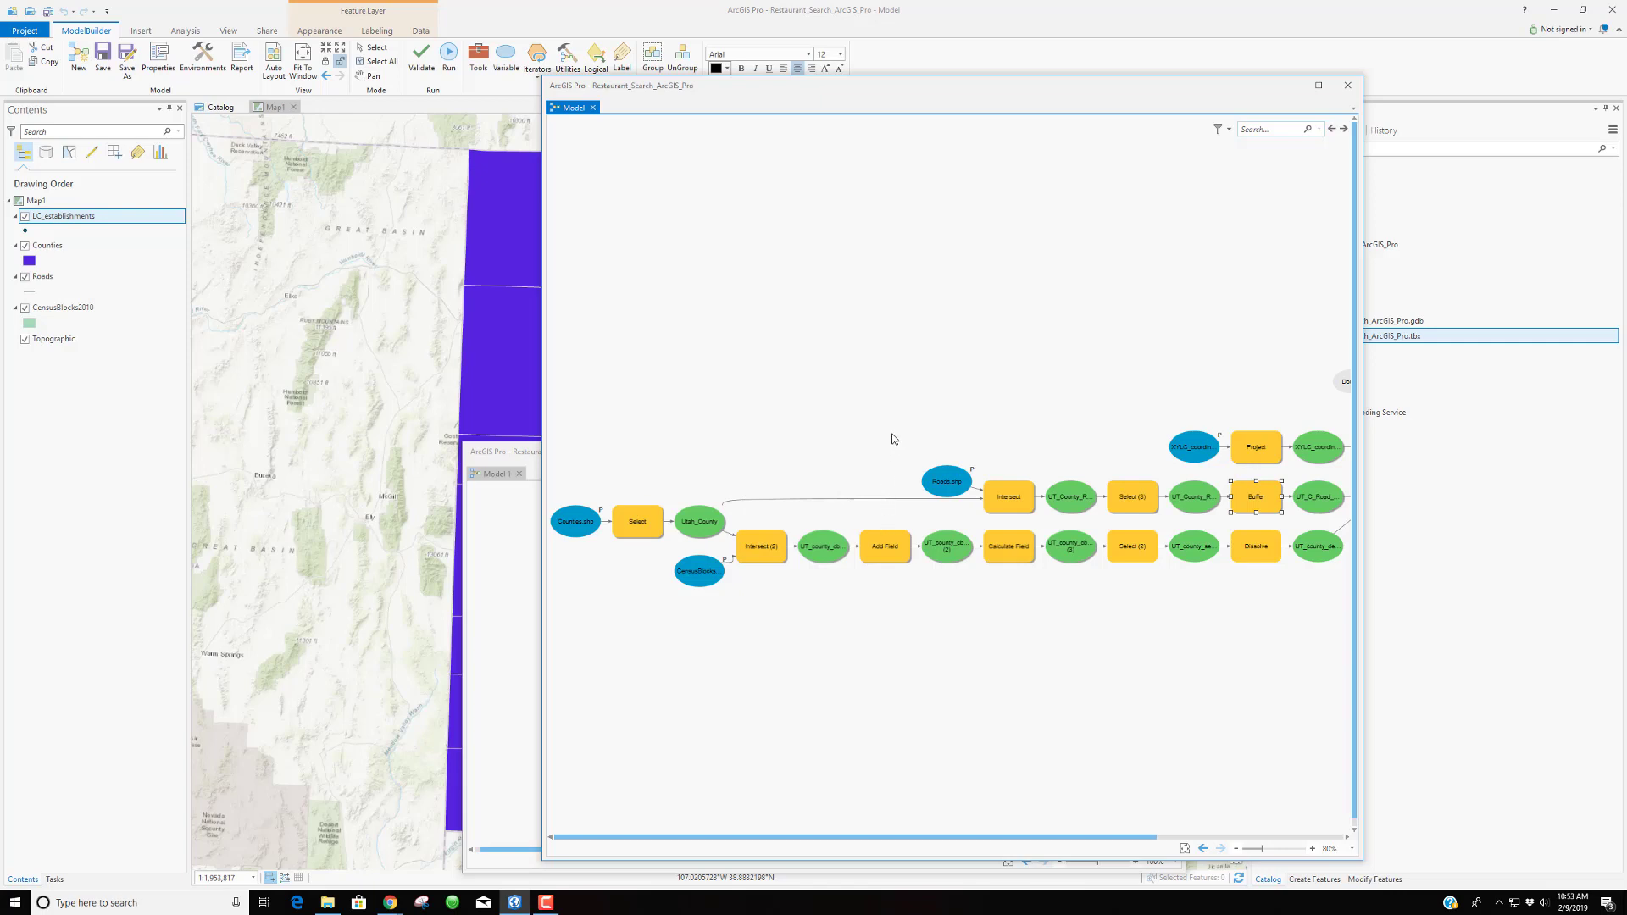
pyautogui.moveTo(641, 512)
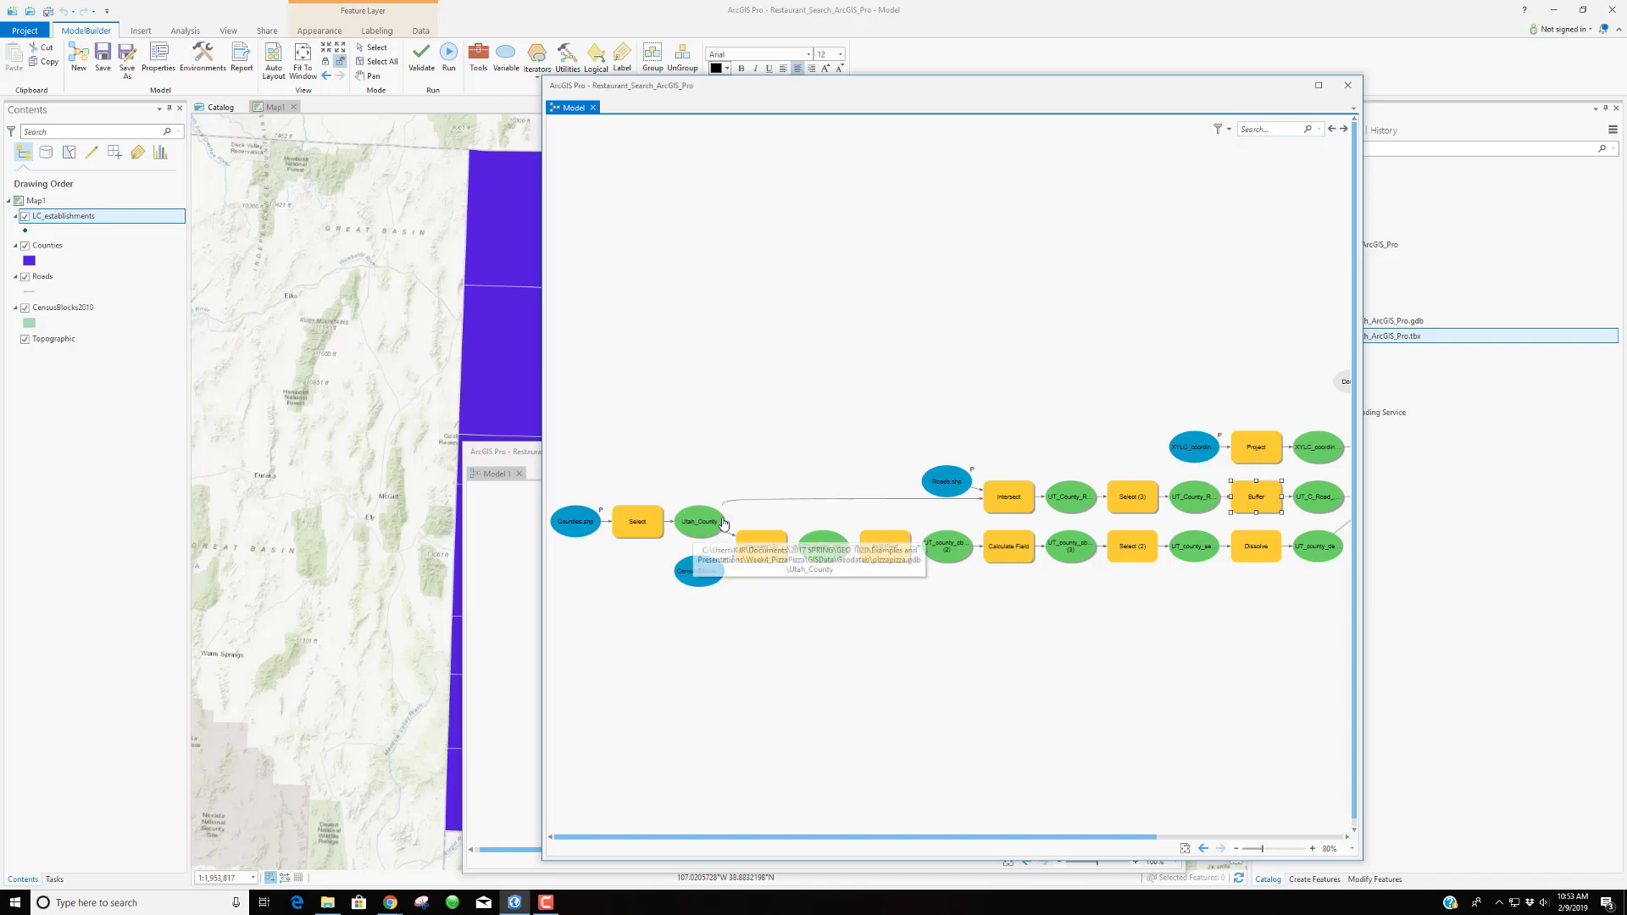
pyautogui.moveTo(692, 515)
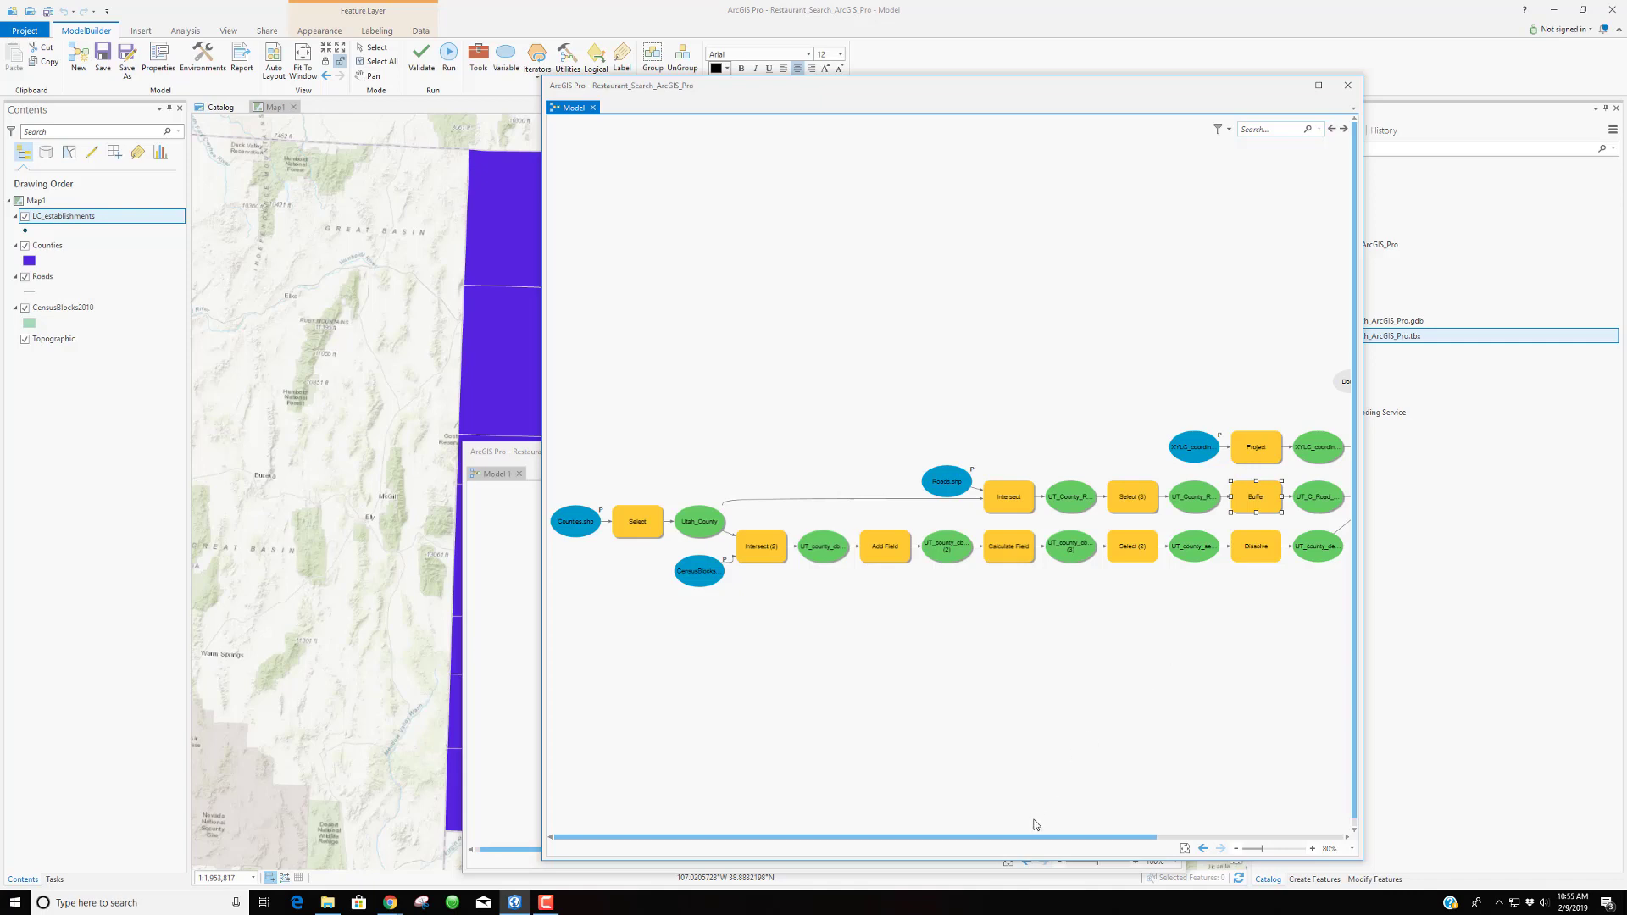
pyautogui.moveTo(1118, 547)
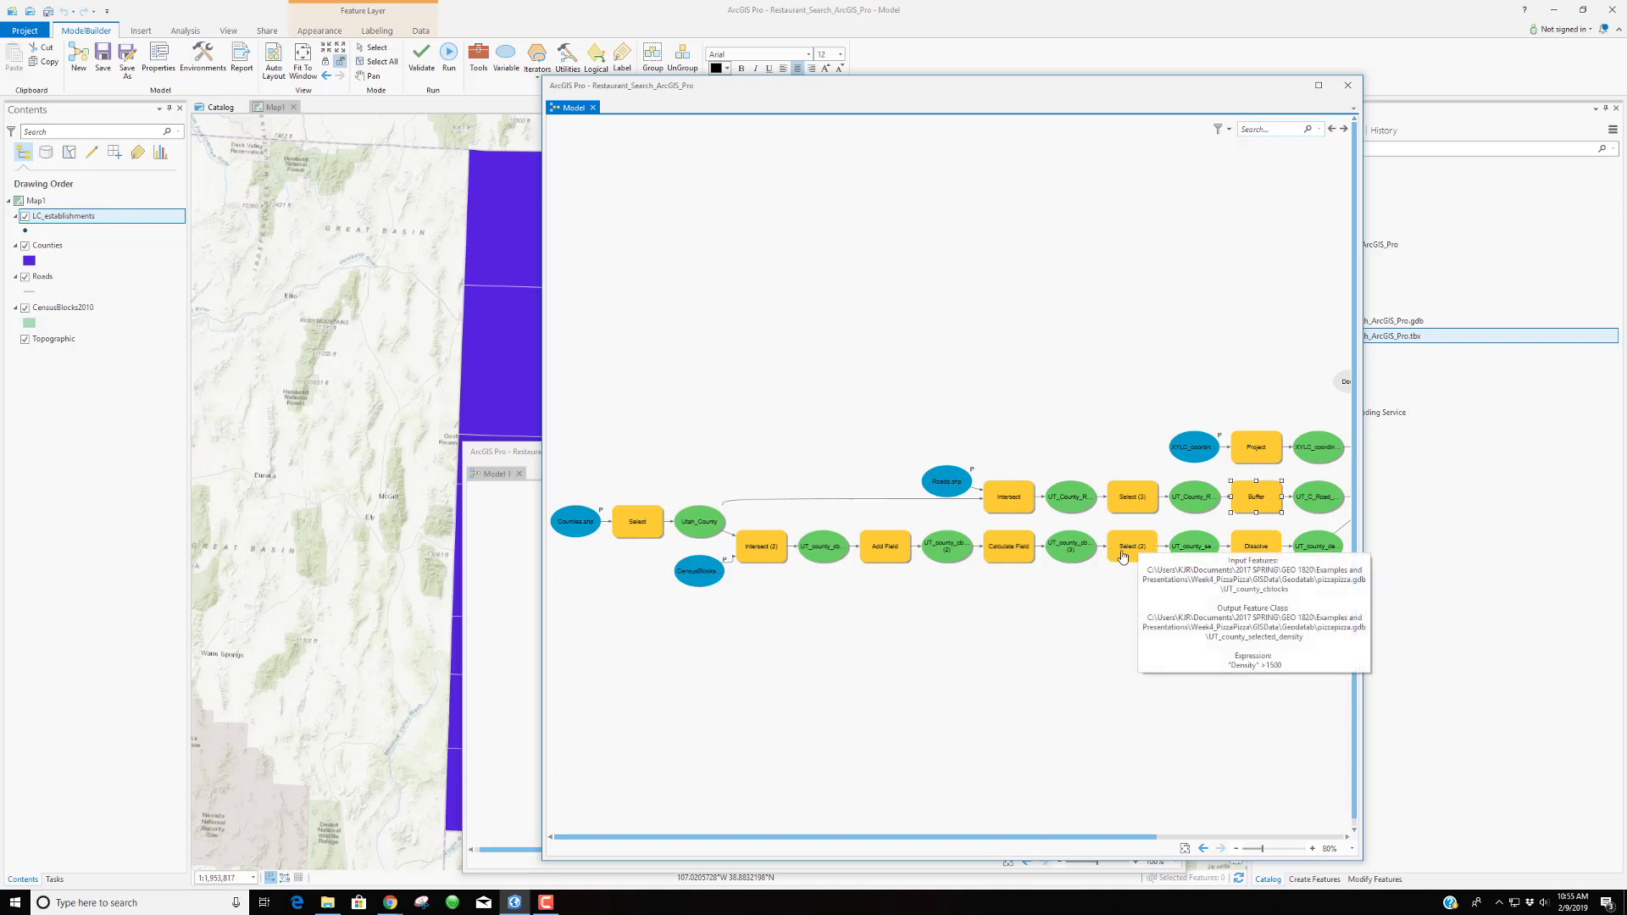
# Examine the rest of the existing model's workflow, from the density and road selections through the buffers to the final Erase output
pyautogui.moveTo(1182, 550)
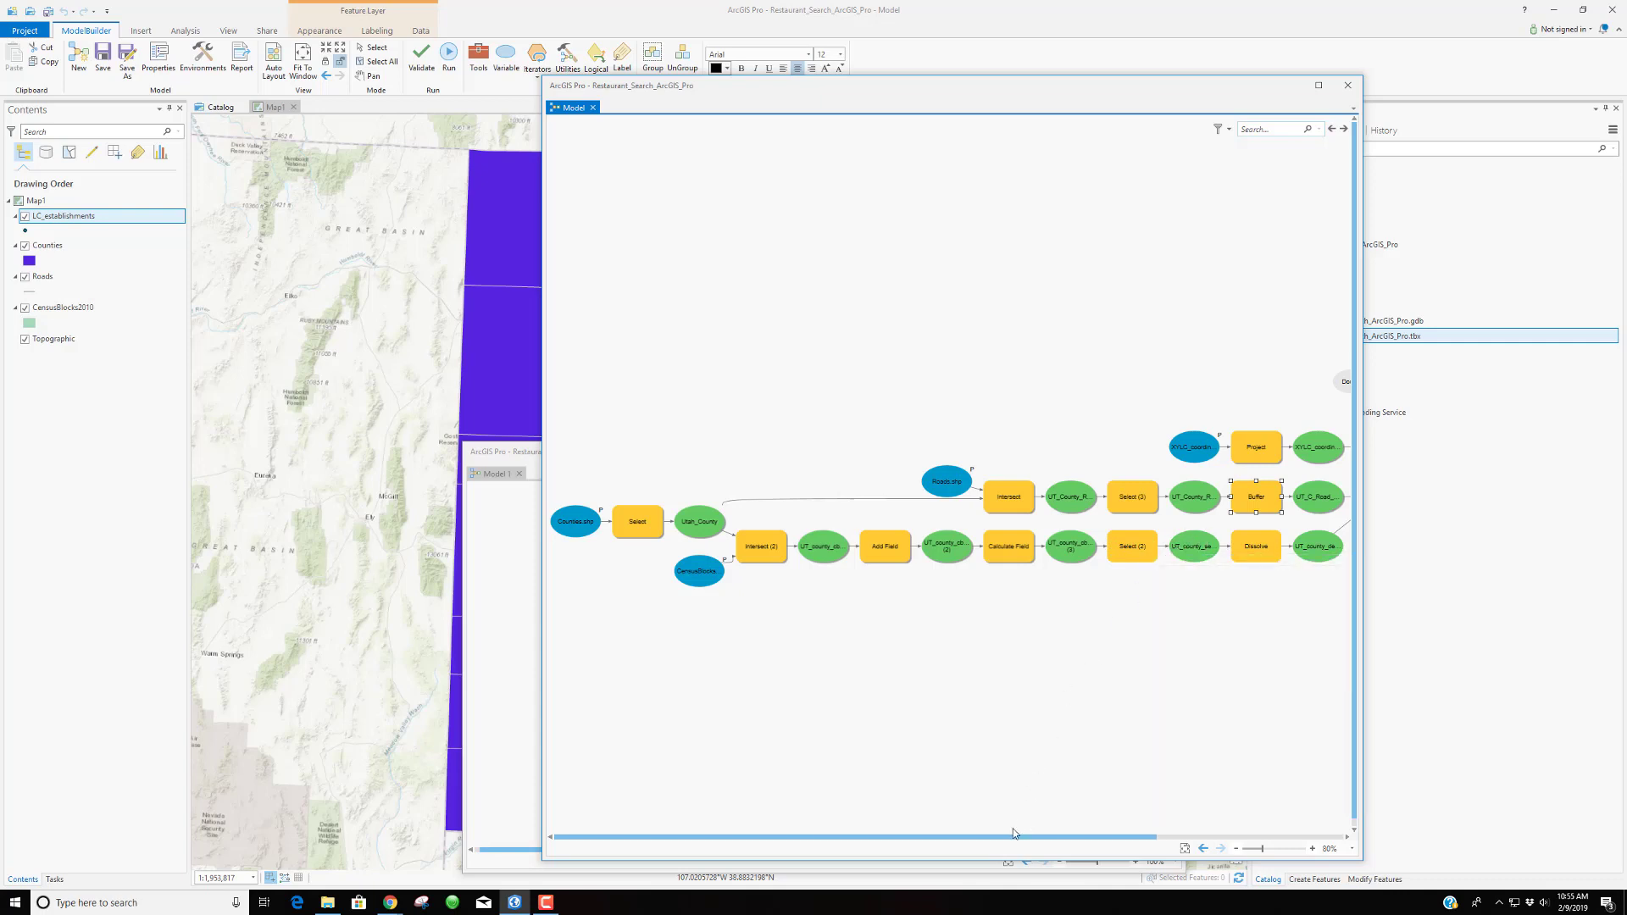
pyautogui.moveTo(1011, 840); pyautogui.dragTo(1209, 841)
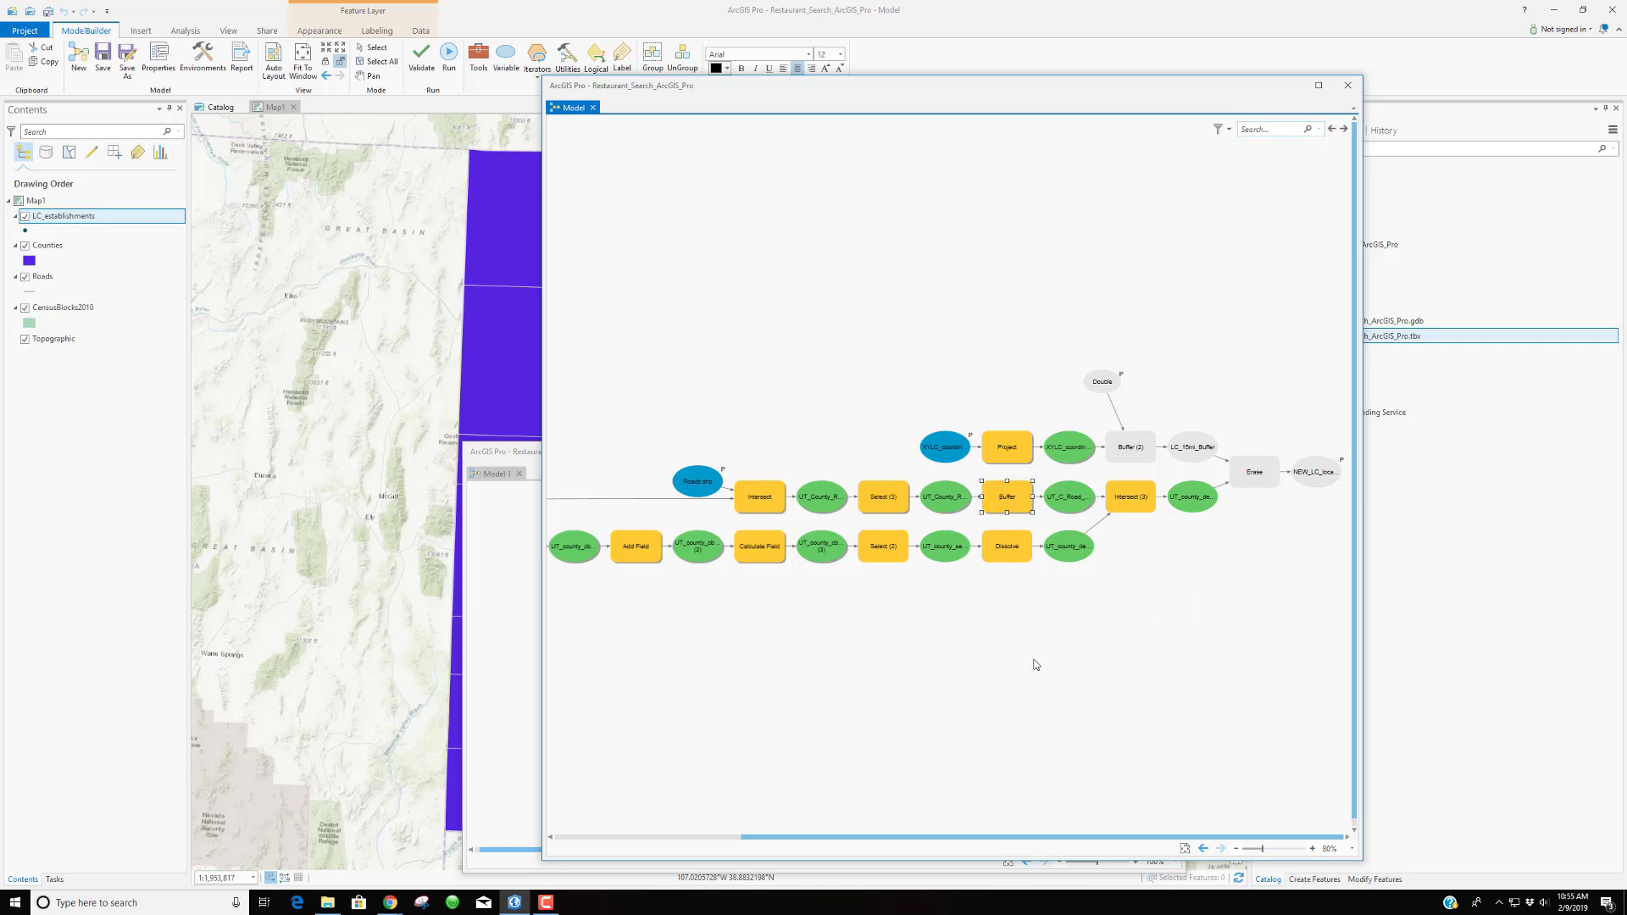
pyautogui.click(999, 641)
pyautogui.moveTo(886, 500)
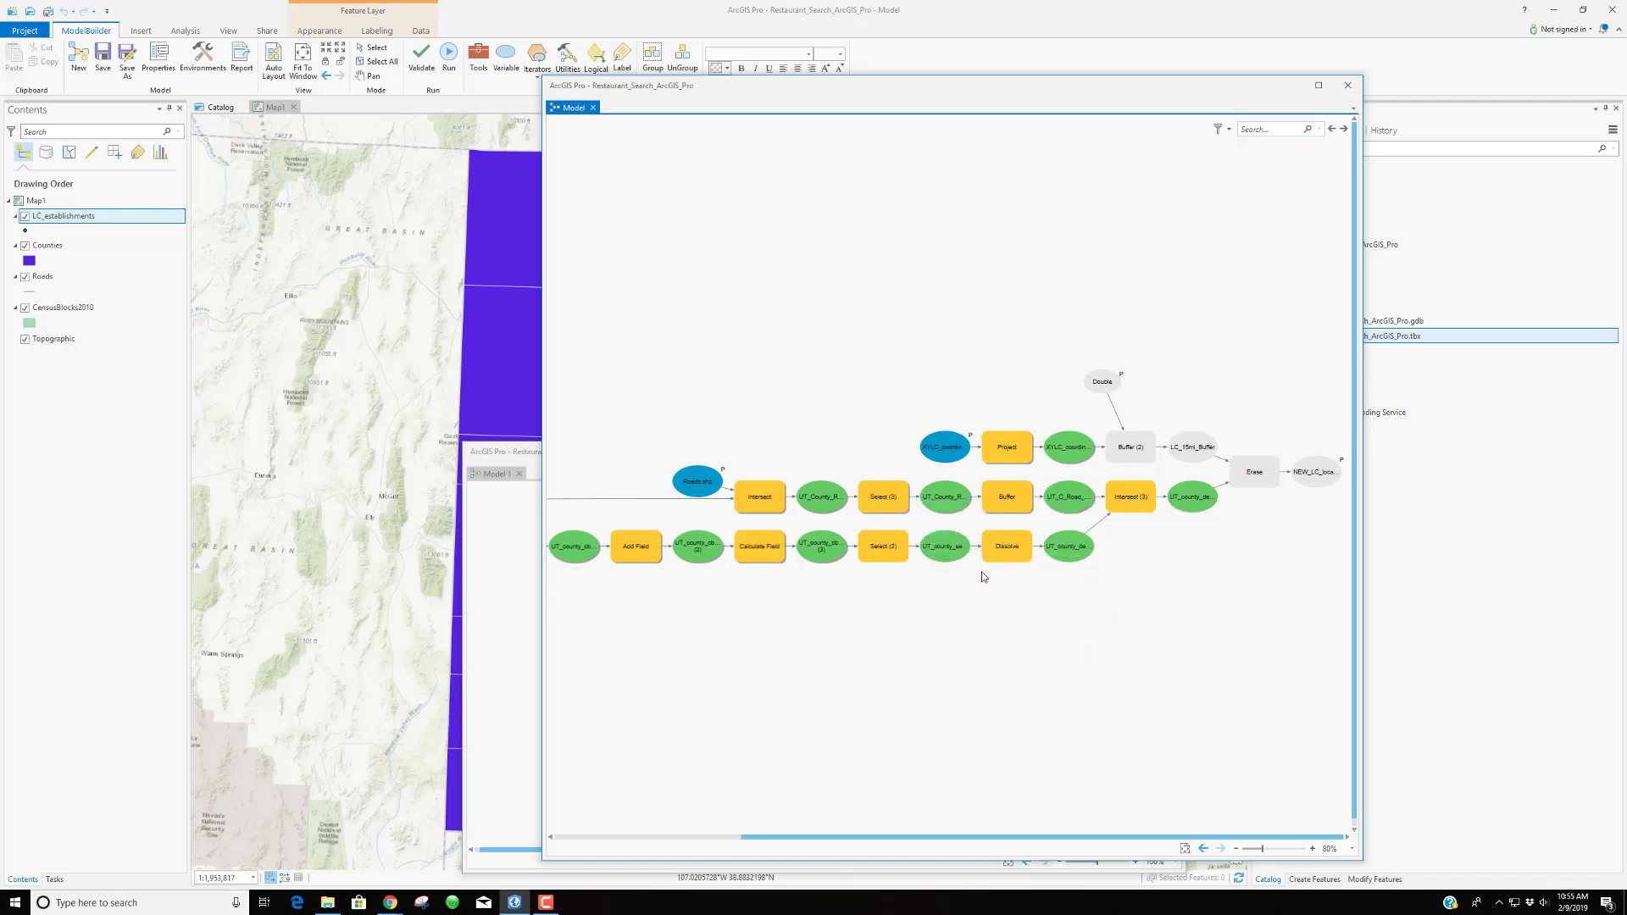
pyautogui.moveTo(1000, 559)
pyautogui.moveTo(1066, 556)
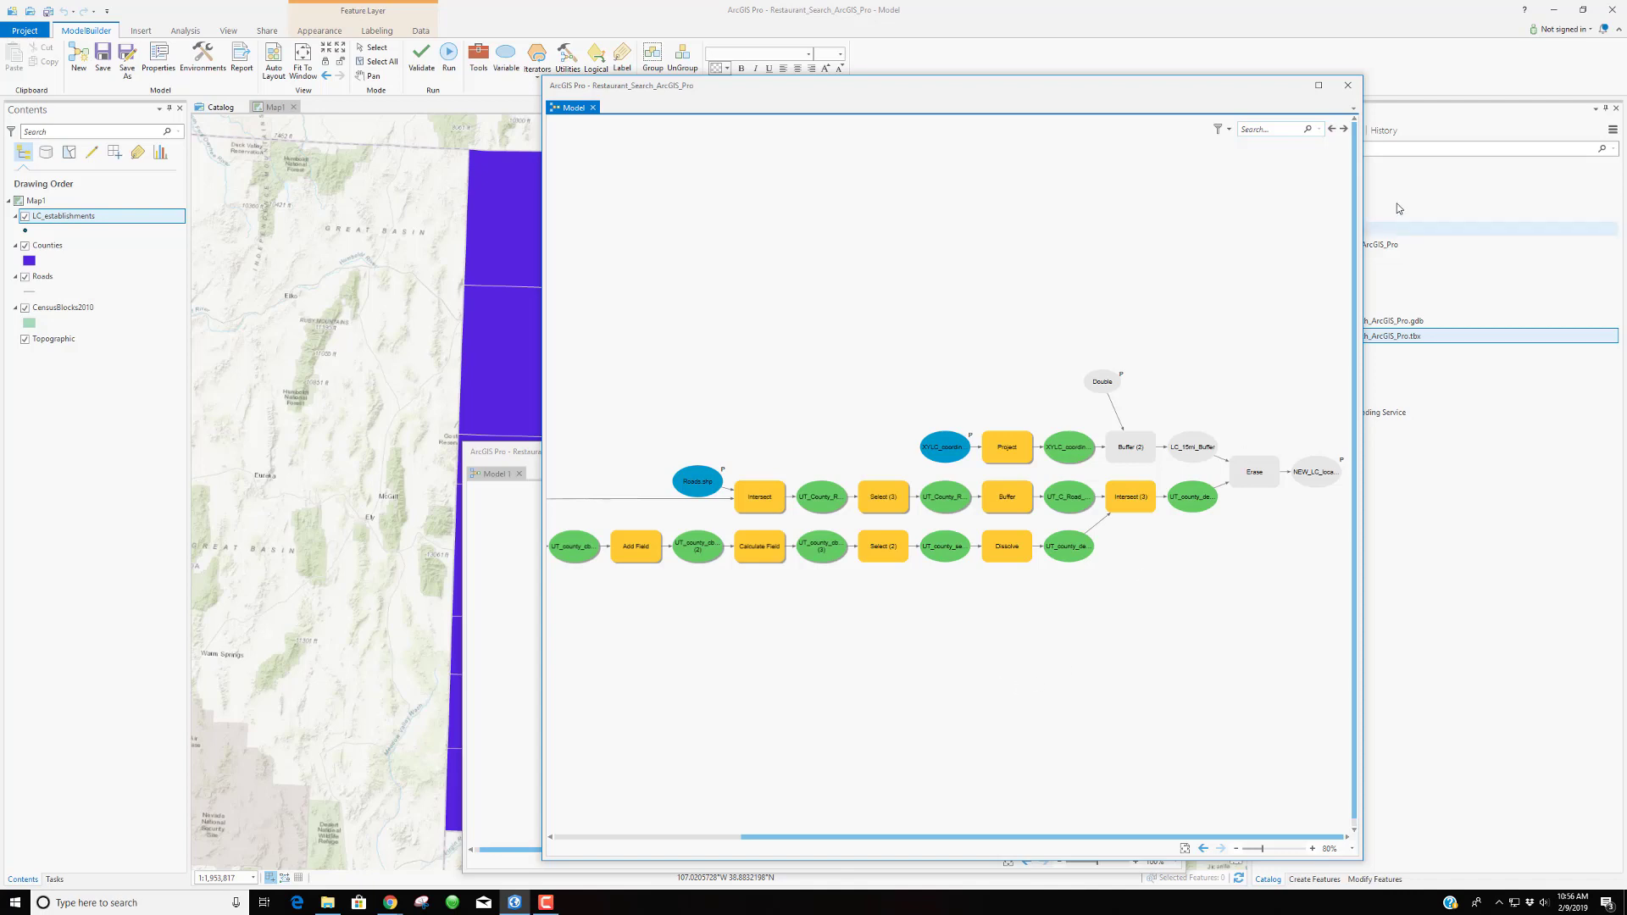
# Move the existing model's window out of the way and bring the empty Model 1 window forward, shifting it slightly upward
pyautogui.moveTo(1190, 98); pyautogui.dragTo(1626, 117)
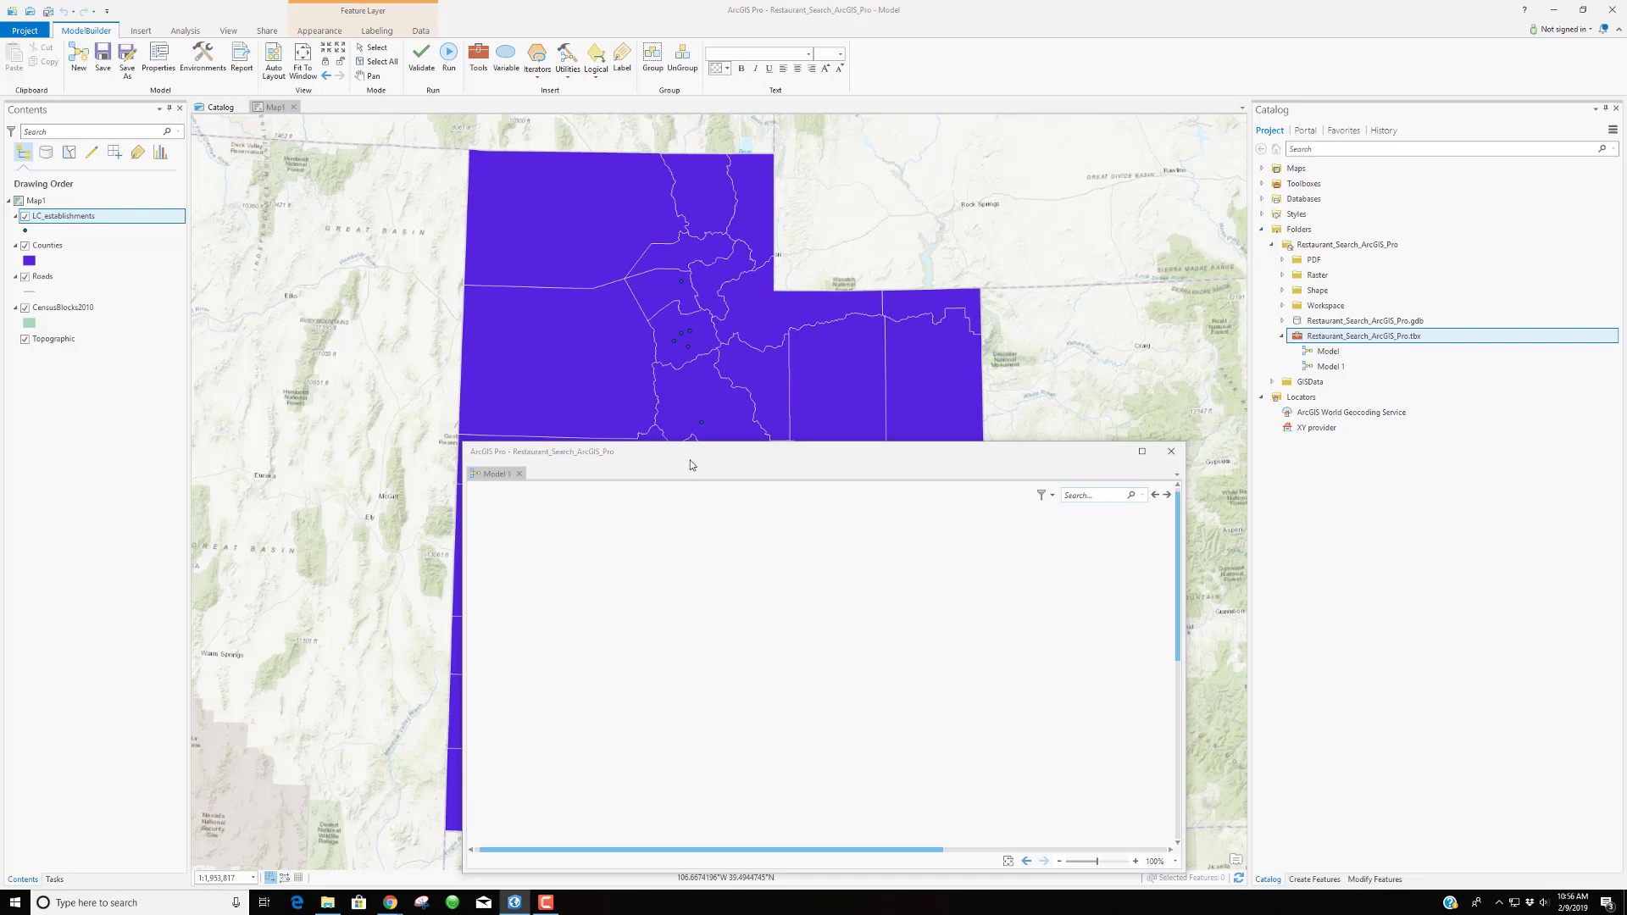
pyautogui.moveTo(691, 465); pyautogui.dragTo(690, 456)
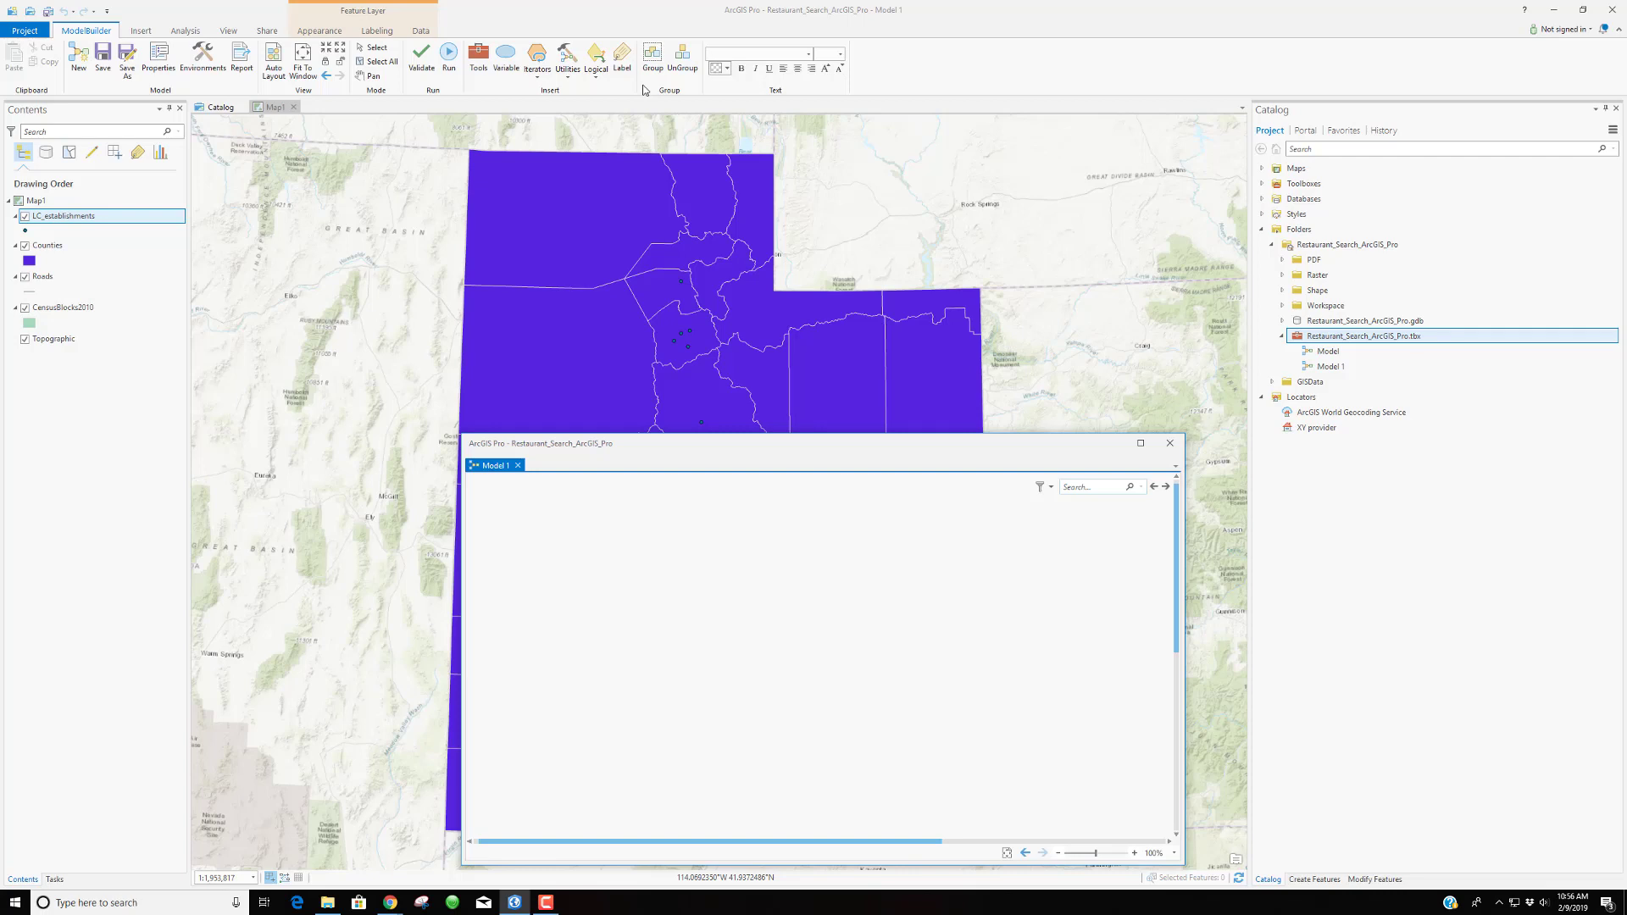
pyautogui.click(449, 71)
# Add the LC_establishments, Counties, Roads and CensusBlocks2010 map layers to Model 1 as input variables
pyautogui.click(48, 218)
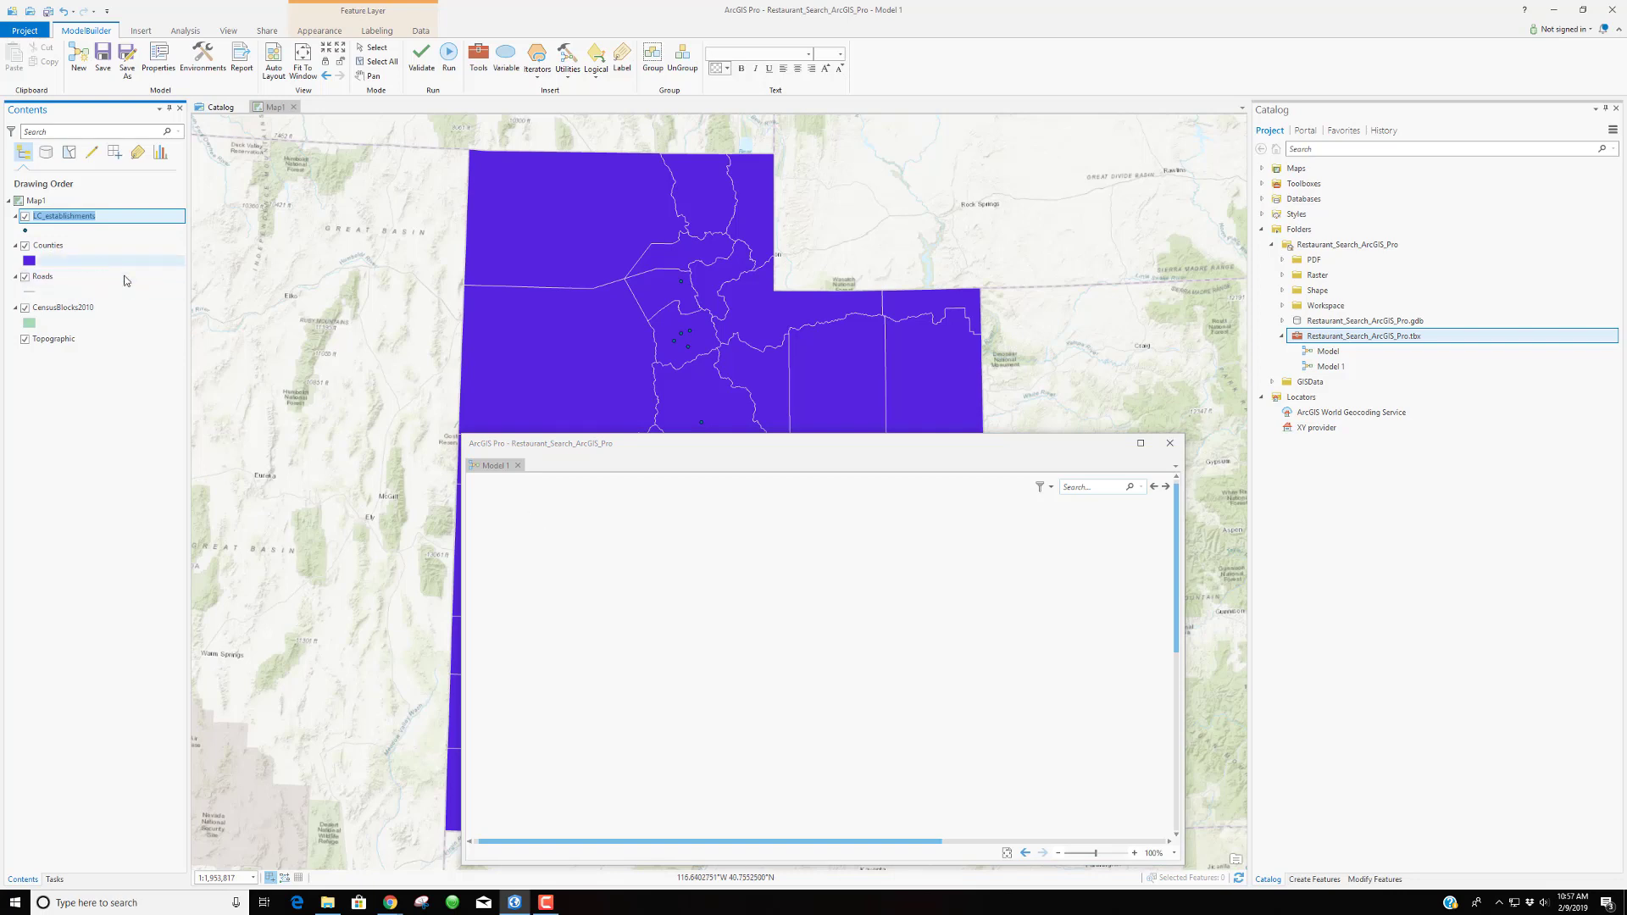
pyautogui.press('Escape')
pyautogui.moveTo(40, 220); pyautogui.dragTo(526, 512)
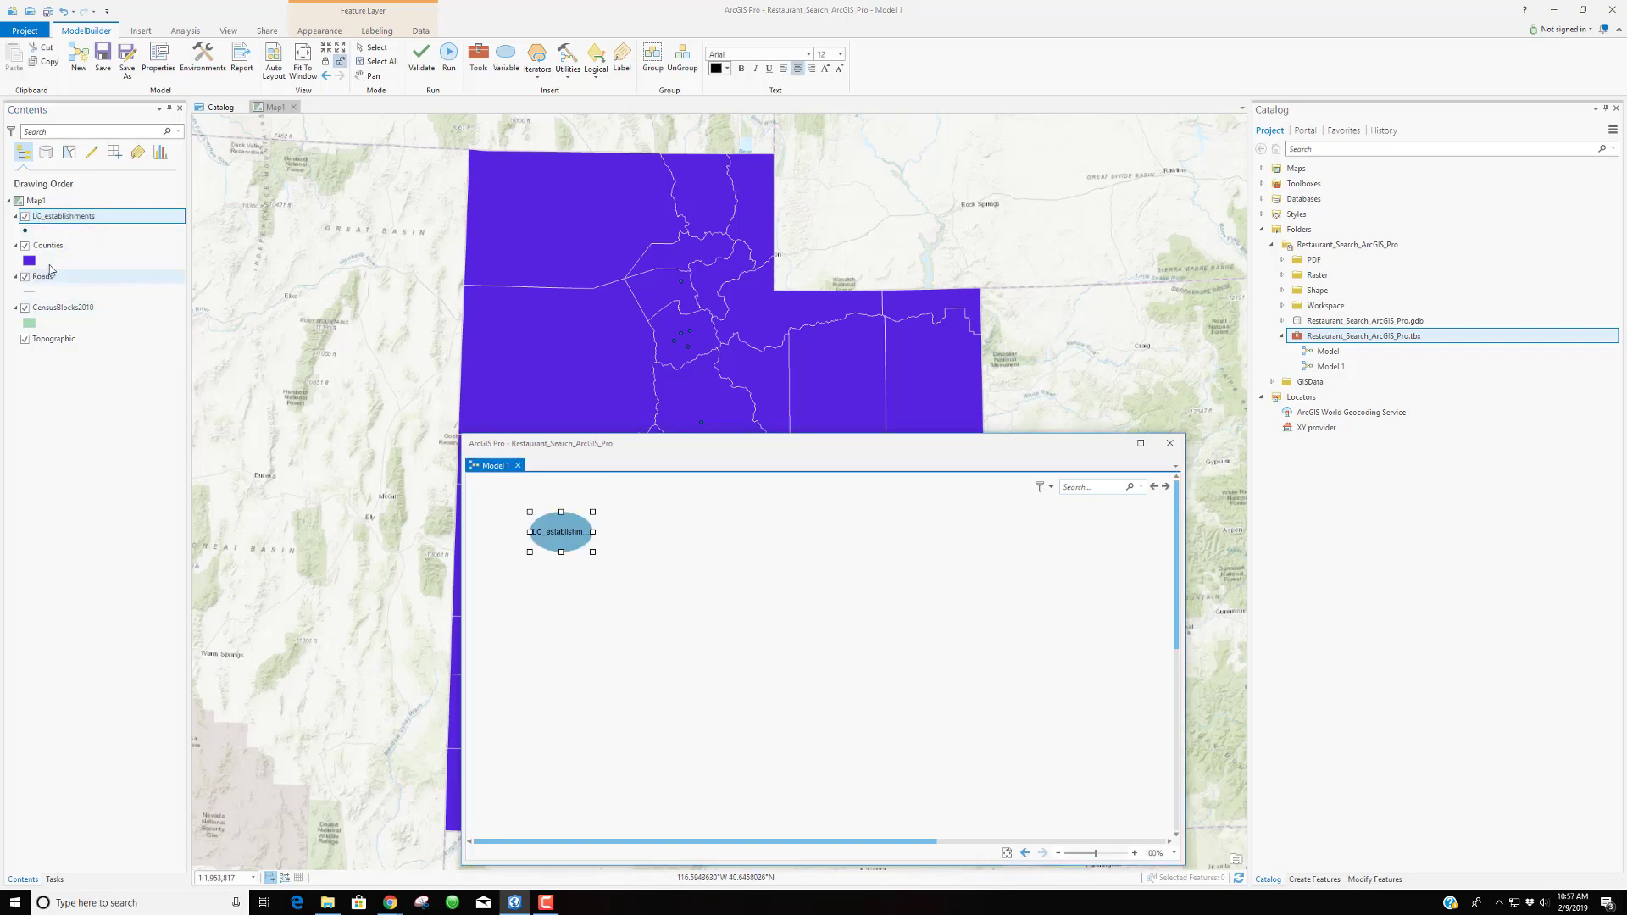
pyautogui.click(48, 248)
pyautogui.moveTo(74, 252); pyautogui.dragTo(567, 627)
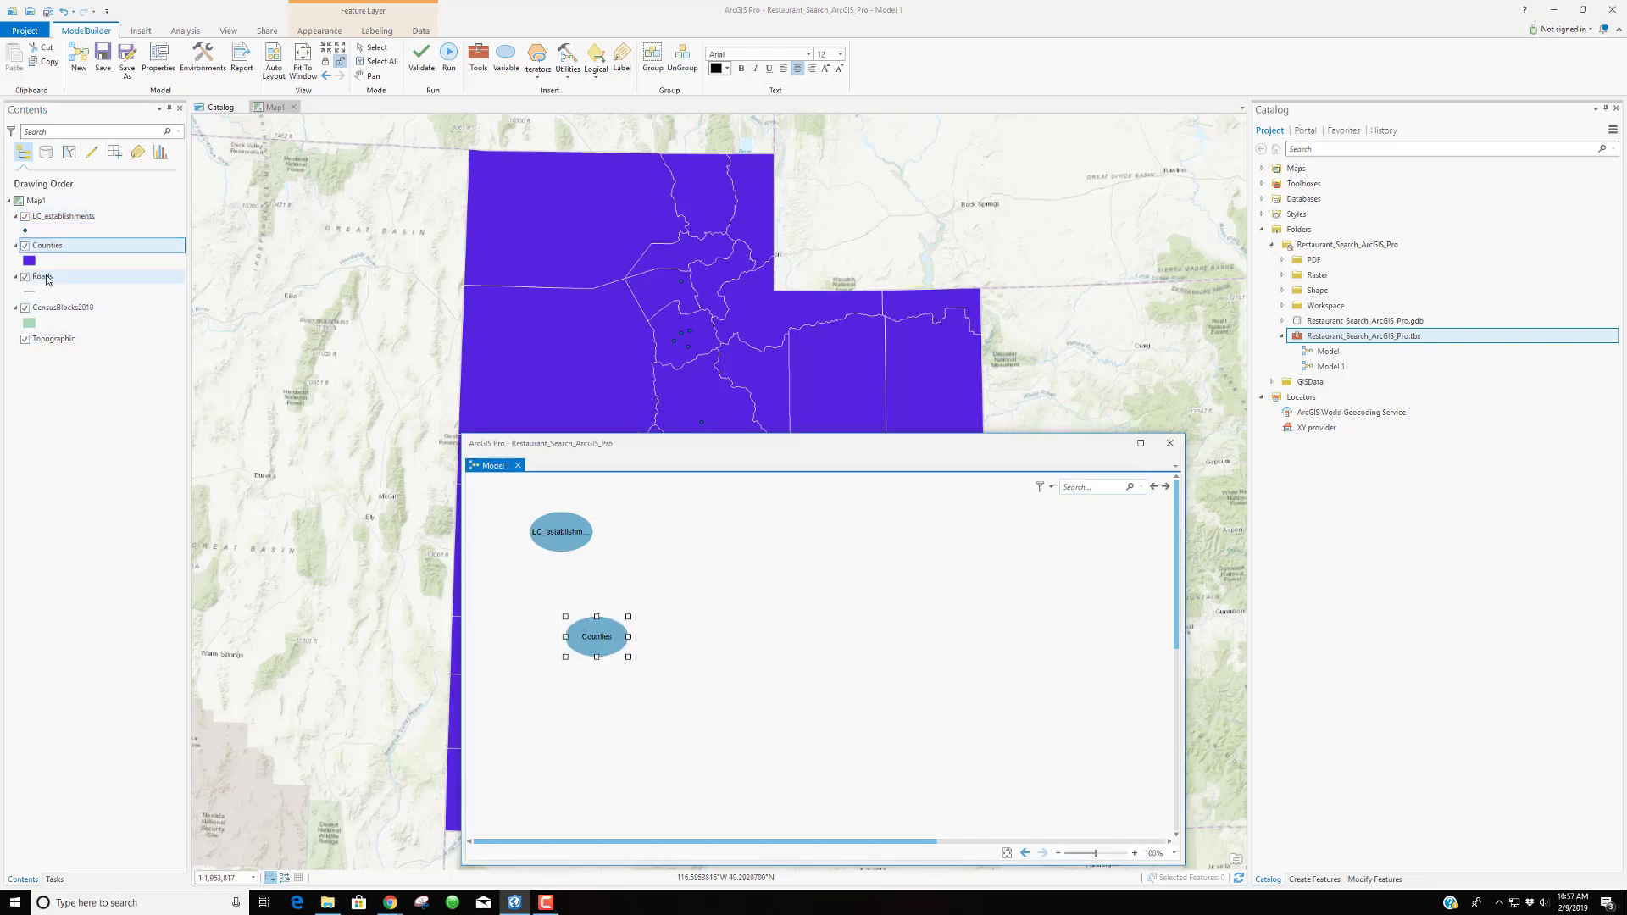
pyautogui.moveTo(46, 278); pyautogui.dragTo(563, 730)
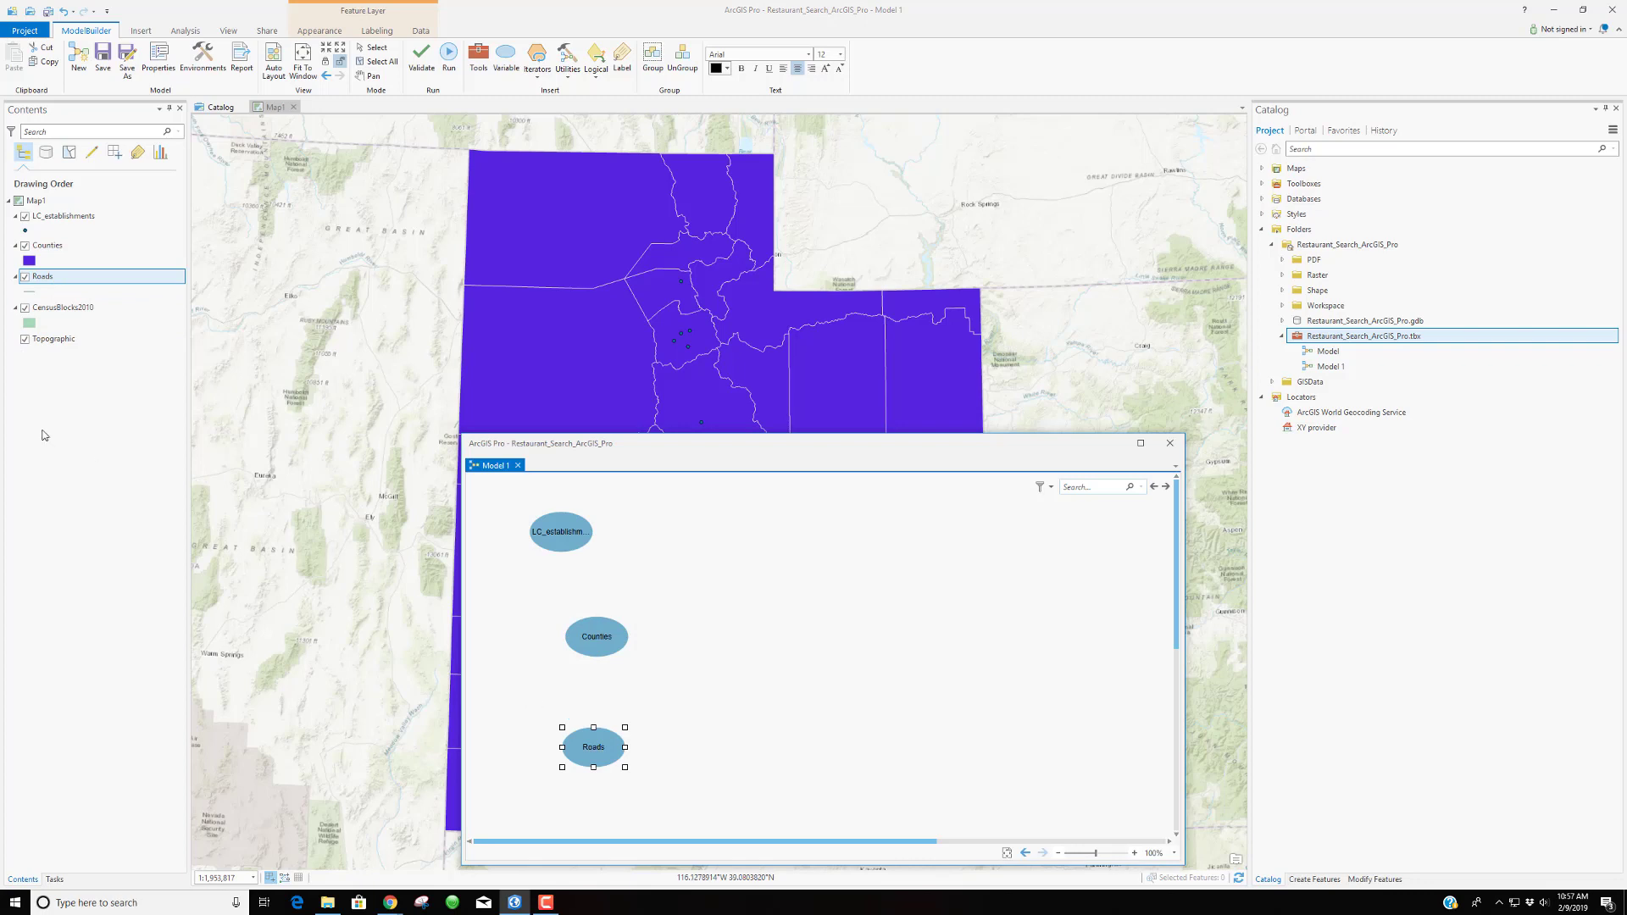
pyautogui.click(58, 314)
pyautogui.moveTo(58, 314); pyautogui.dragTo(555, 791)
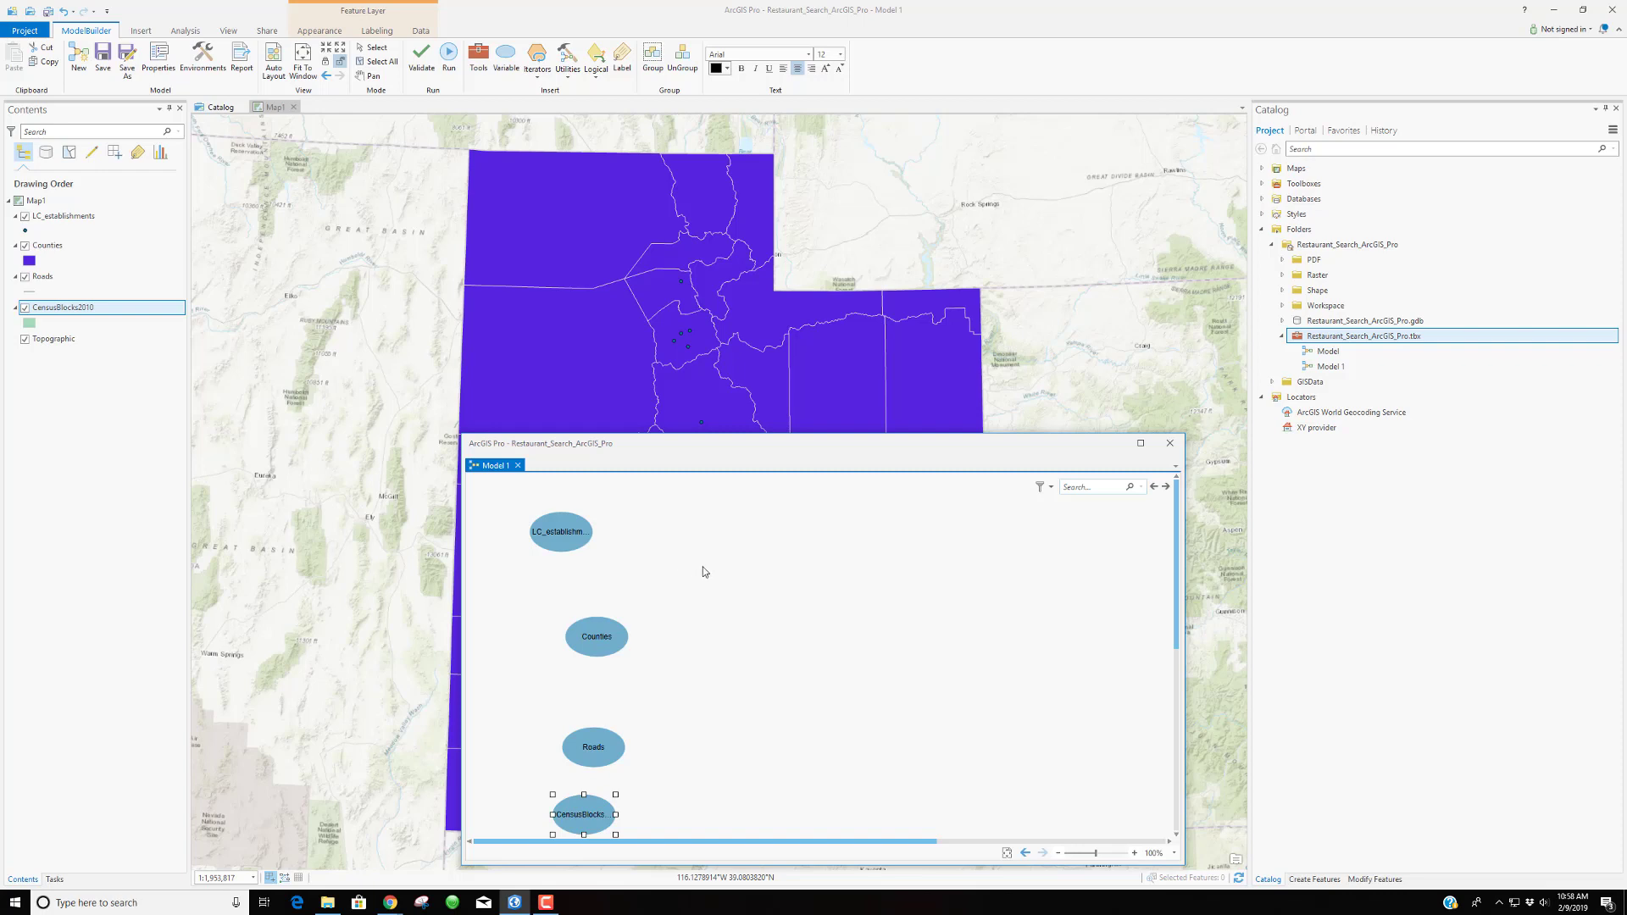
# Search the geoprocessing tools for "project" and add the Project tool to Model 1 beside LC_establishments
pyautogui.click(479, 61)
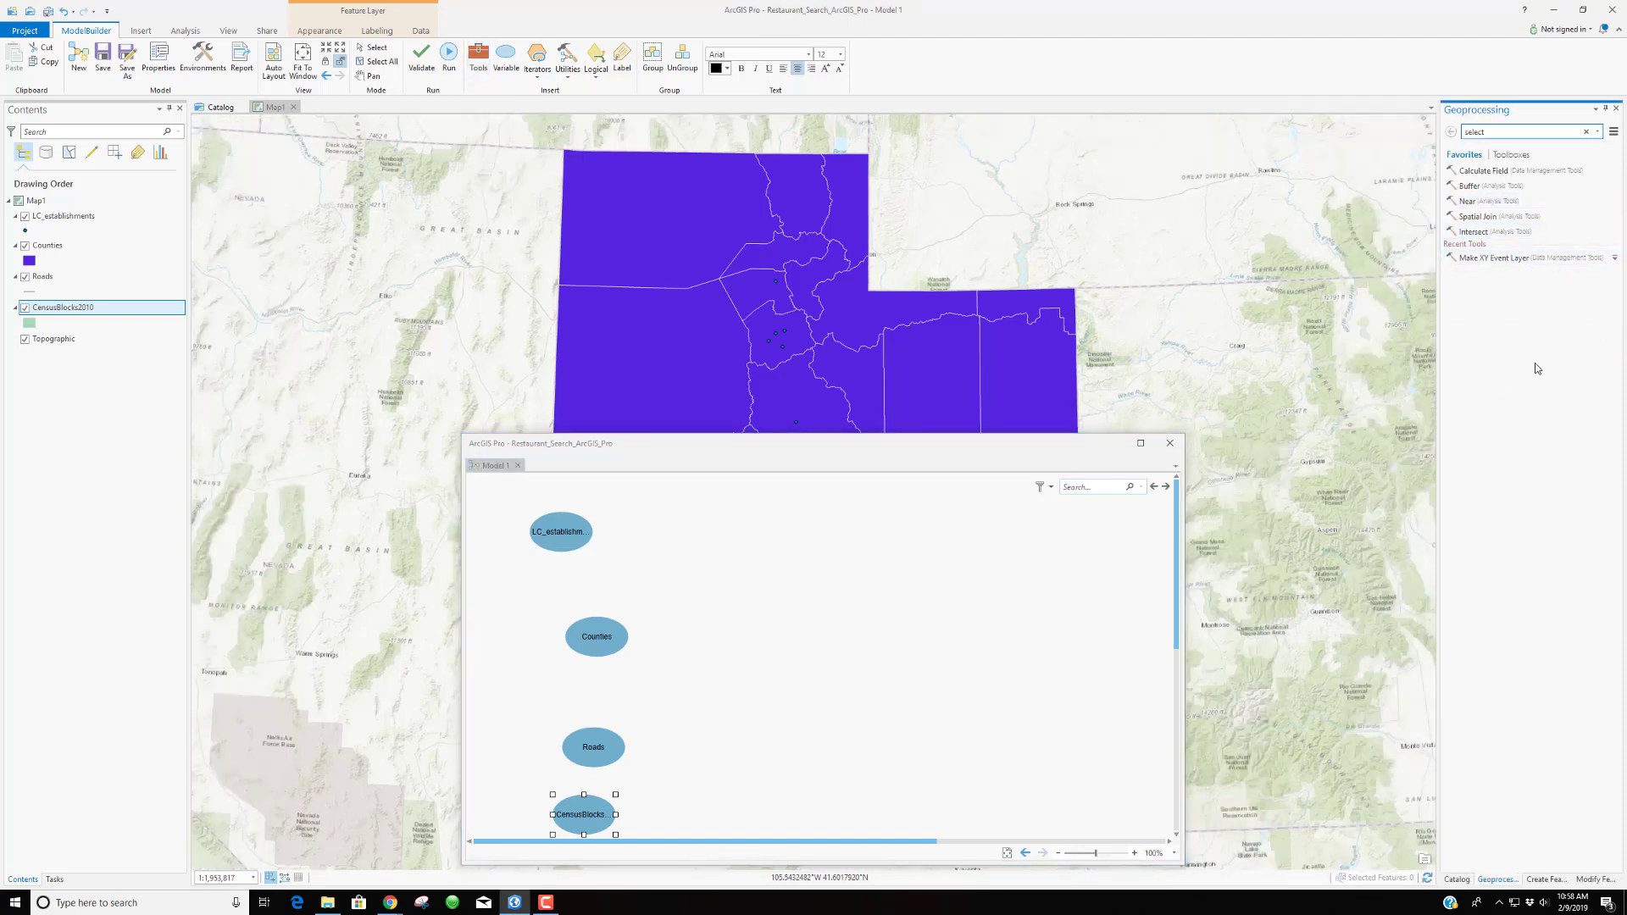
pyautogui.click(1507, 129)
pyautogui.click(1523, 157)
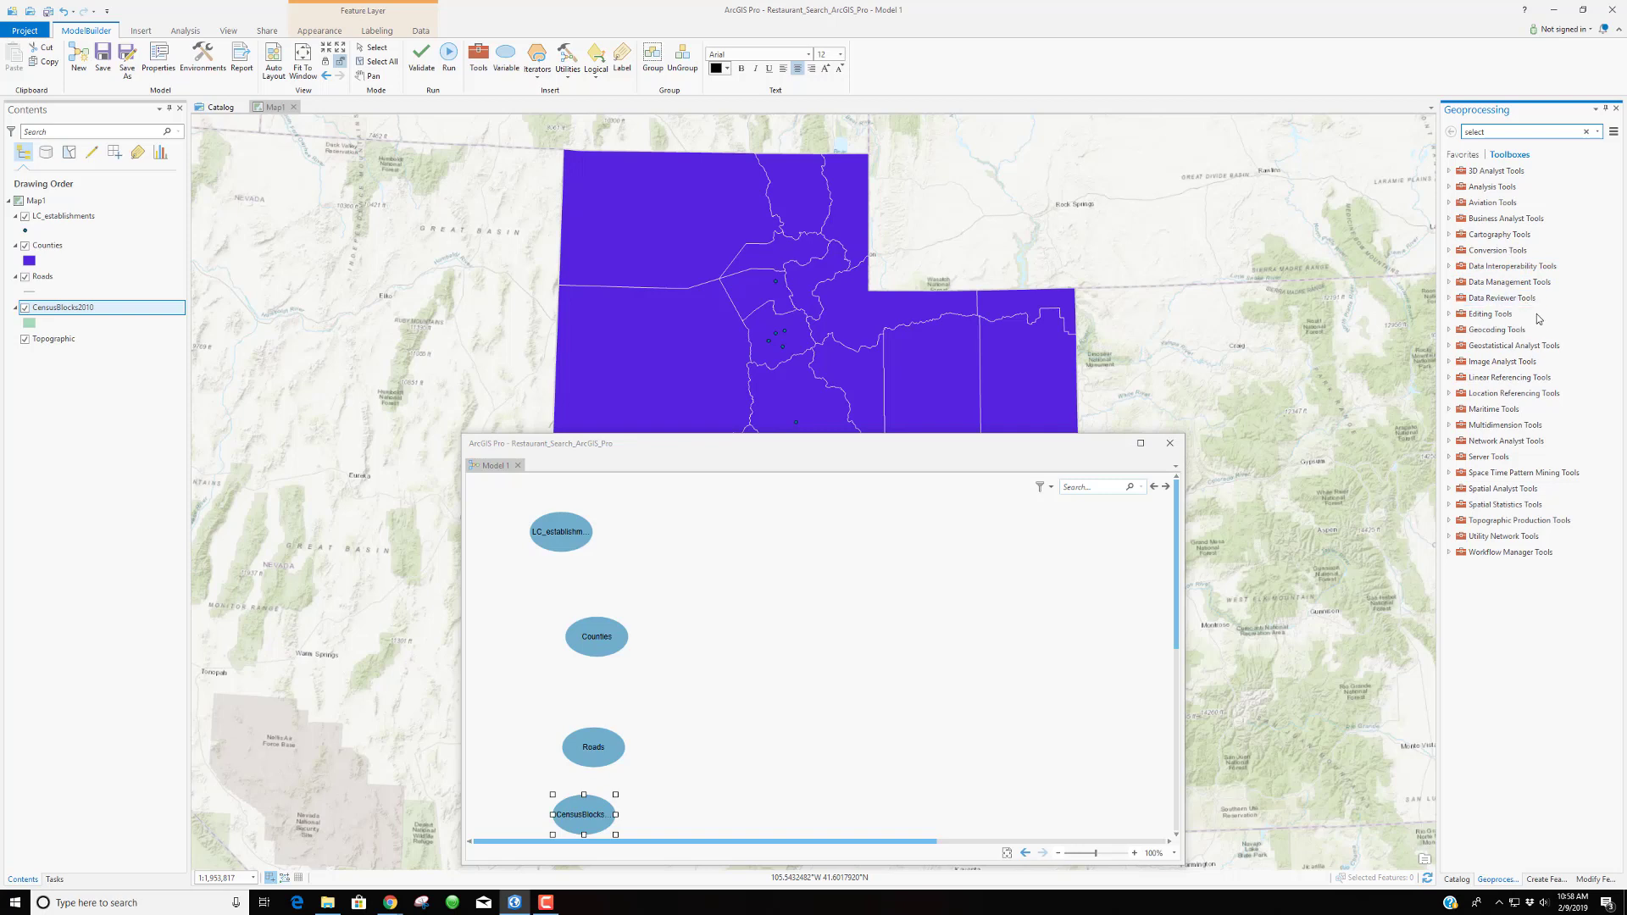
pyautogui.click(1463, 155)
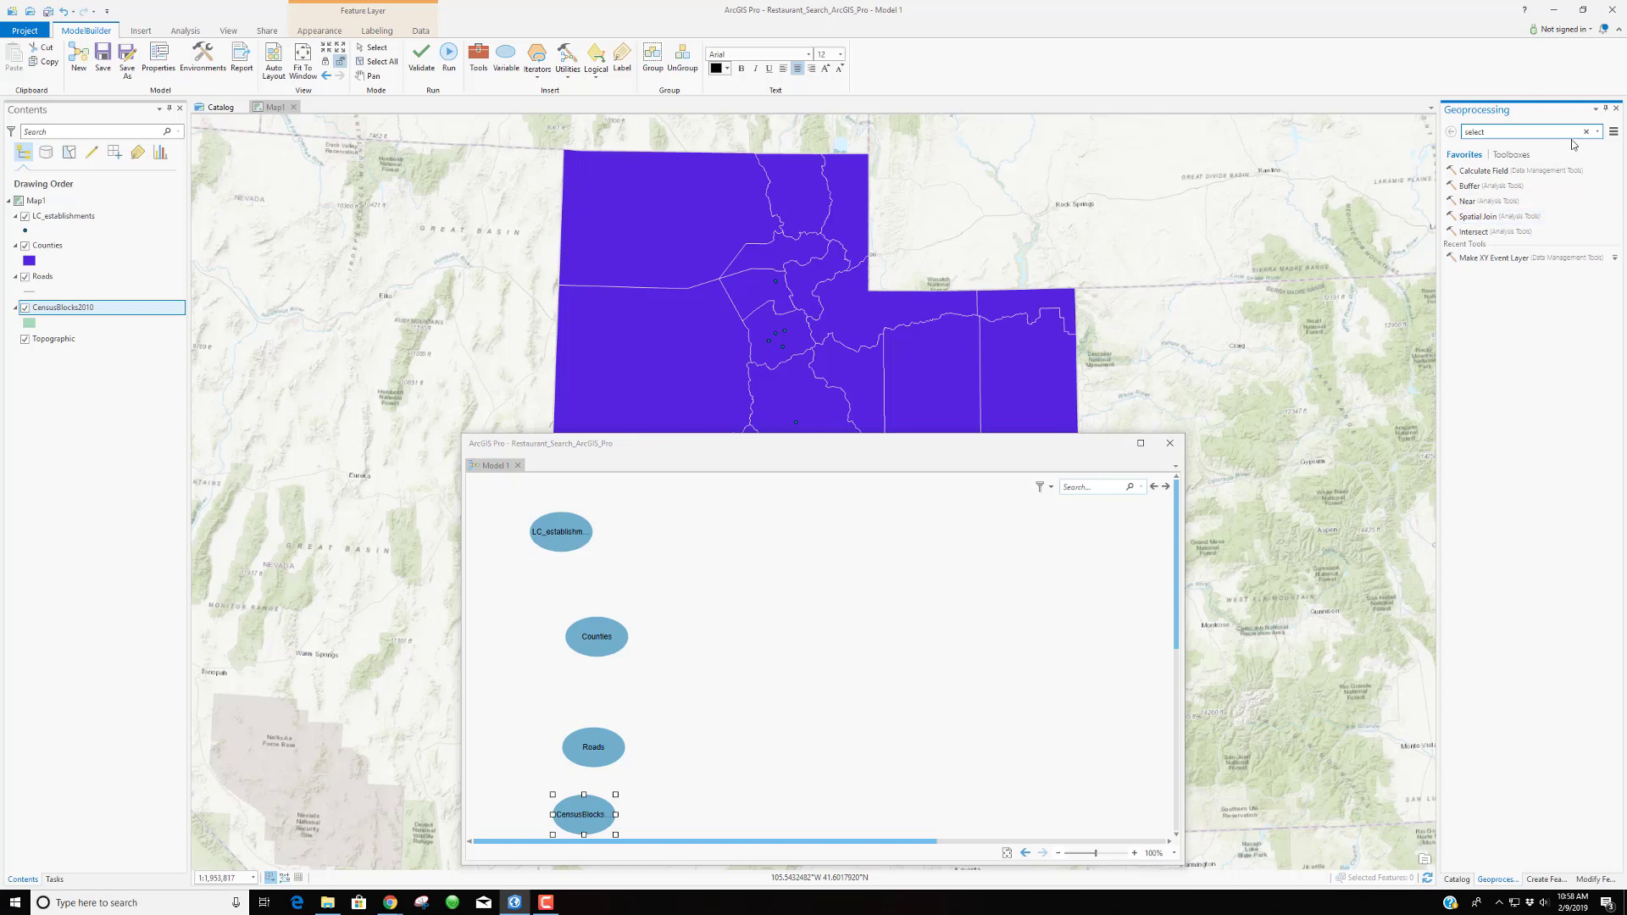
pyautogui.doubleClick(1534, 132)
pyautogui.write('project')
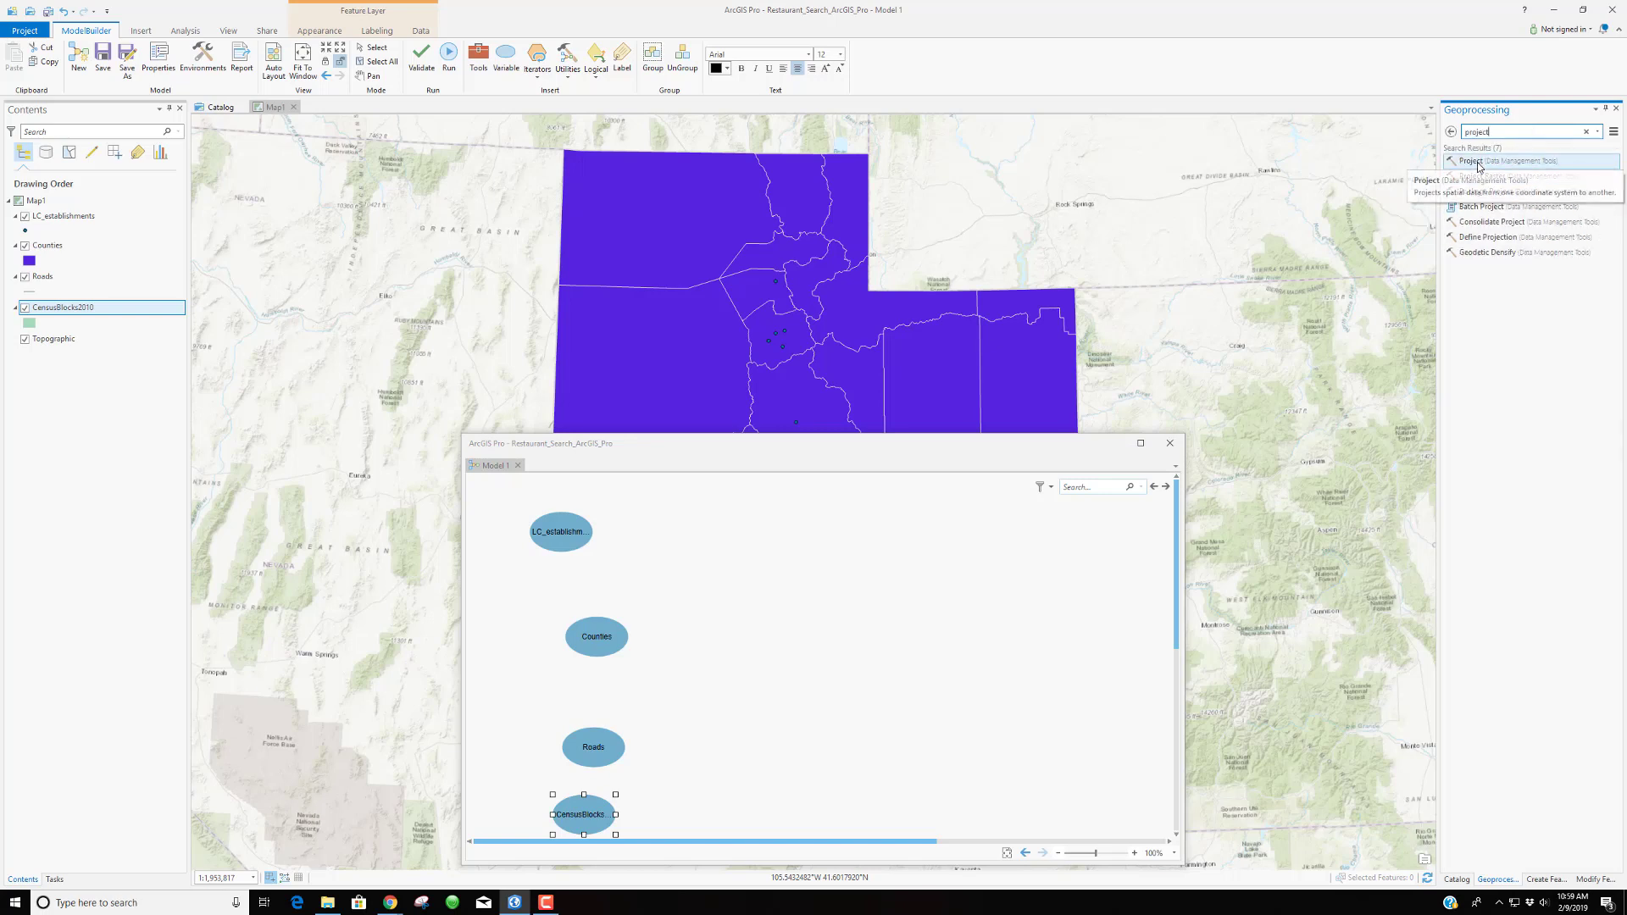
pyautogui.moveTo(1478, 161); pyautogui.dragTo(693, 530)
pyautogui.rightClick(696, 536)
pyautogui.click(709, 542)
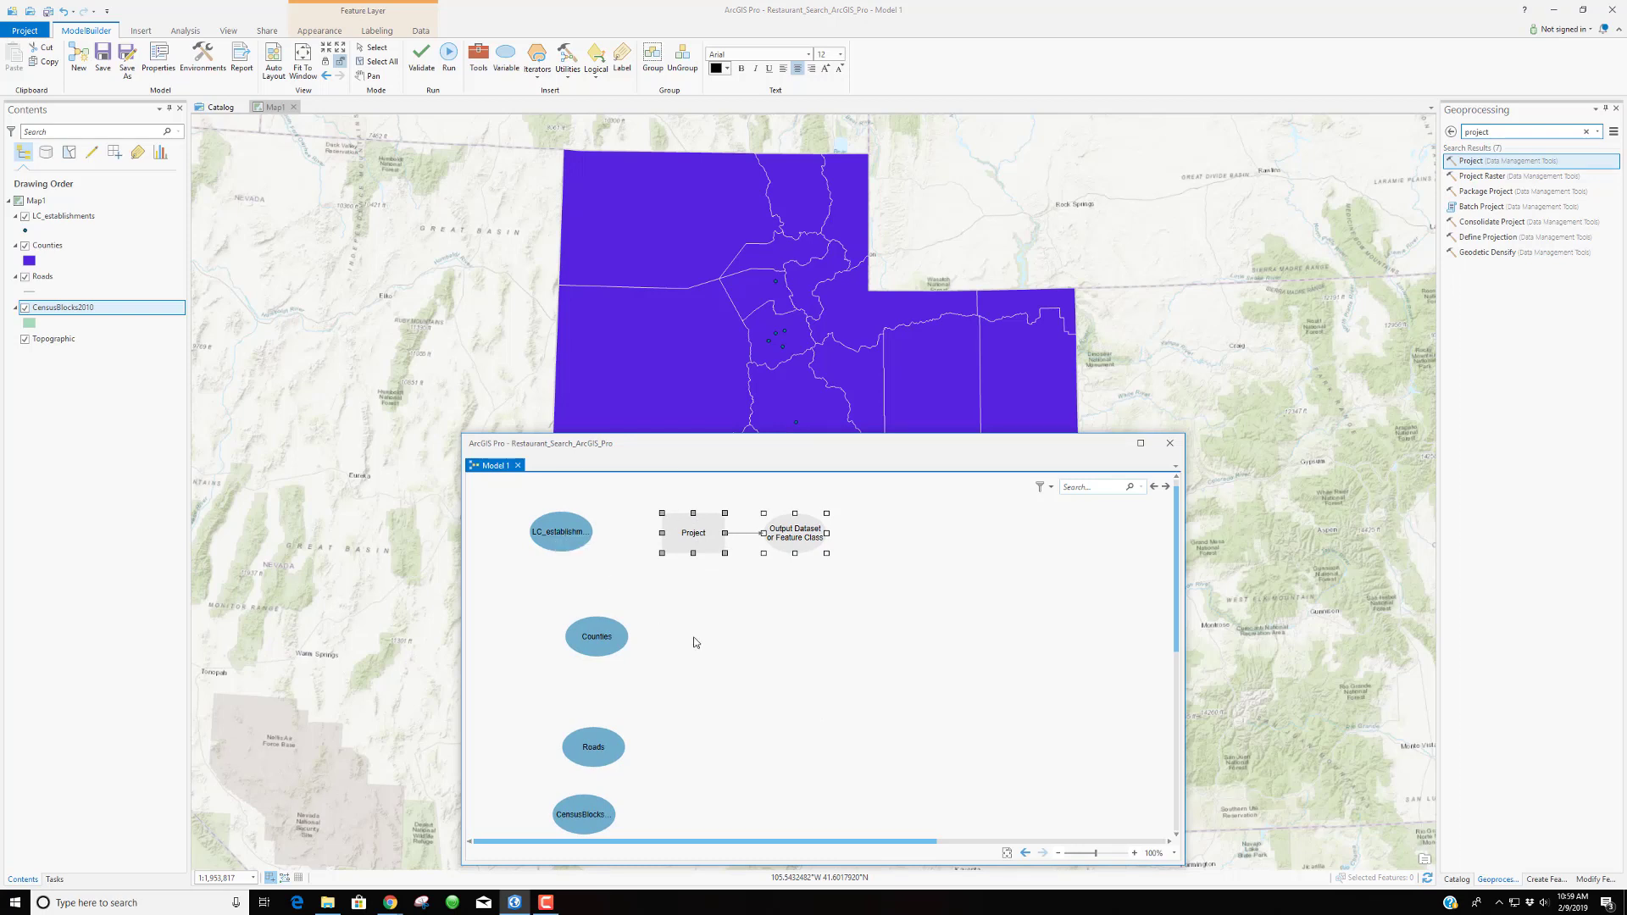
# Connect LC_establishments to the Project tool as its Input Dataset or Feature Class
pyautogui.moveTo(585, 536); pyautogui.dragTo(598, 532)
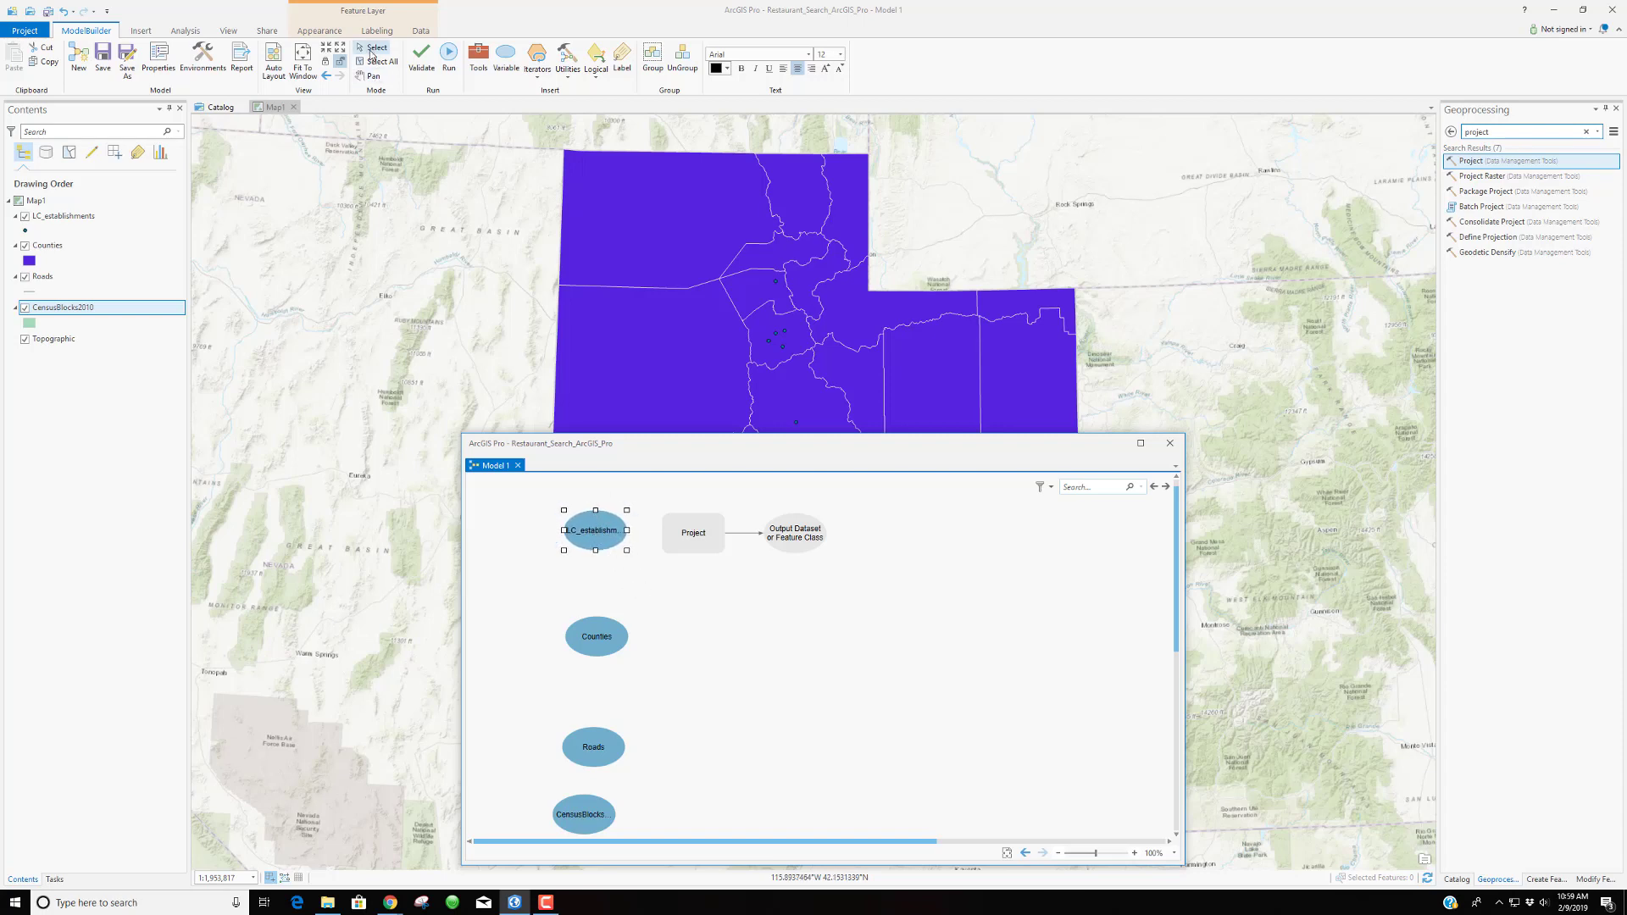
pyautogui.moveTo(608, 530); pyautogui.dragTo(644, 544)
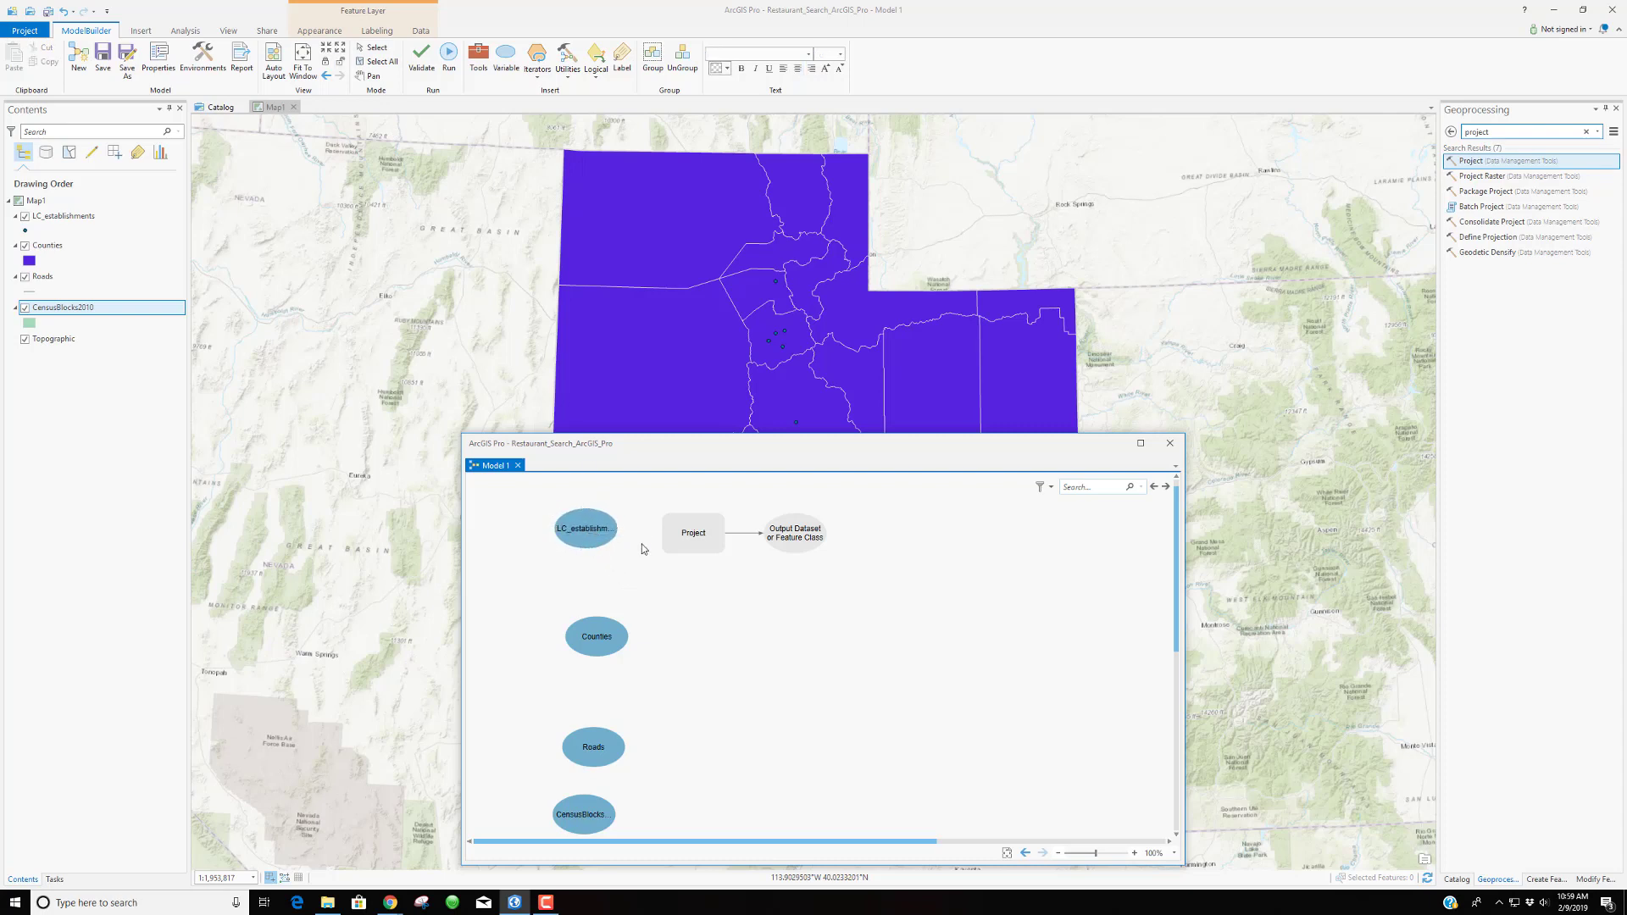
pyautogui.click(598, 542)
pyautogui.moveTo(584, 528); pyautogui.dragTo(674, 534)
pyautogui.click(632, 596)
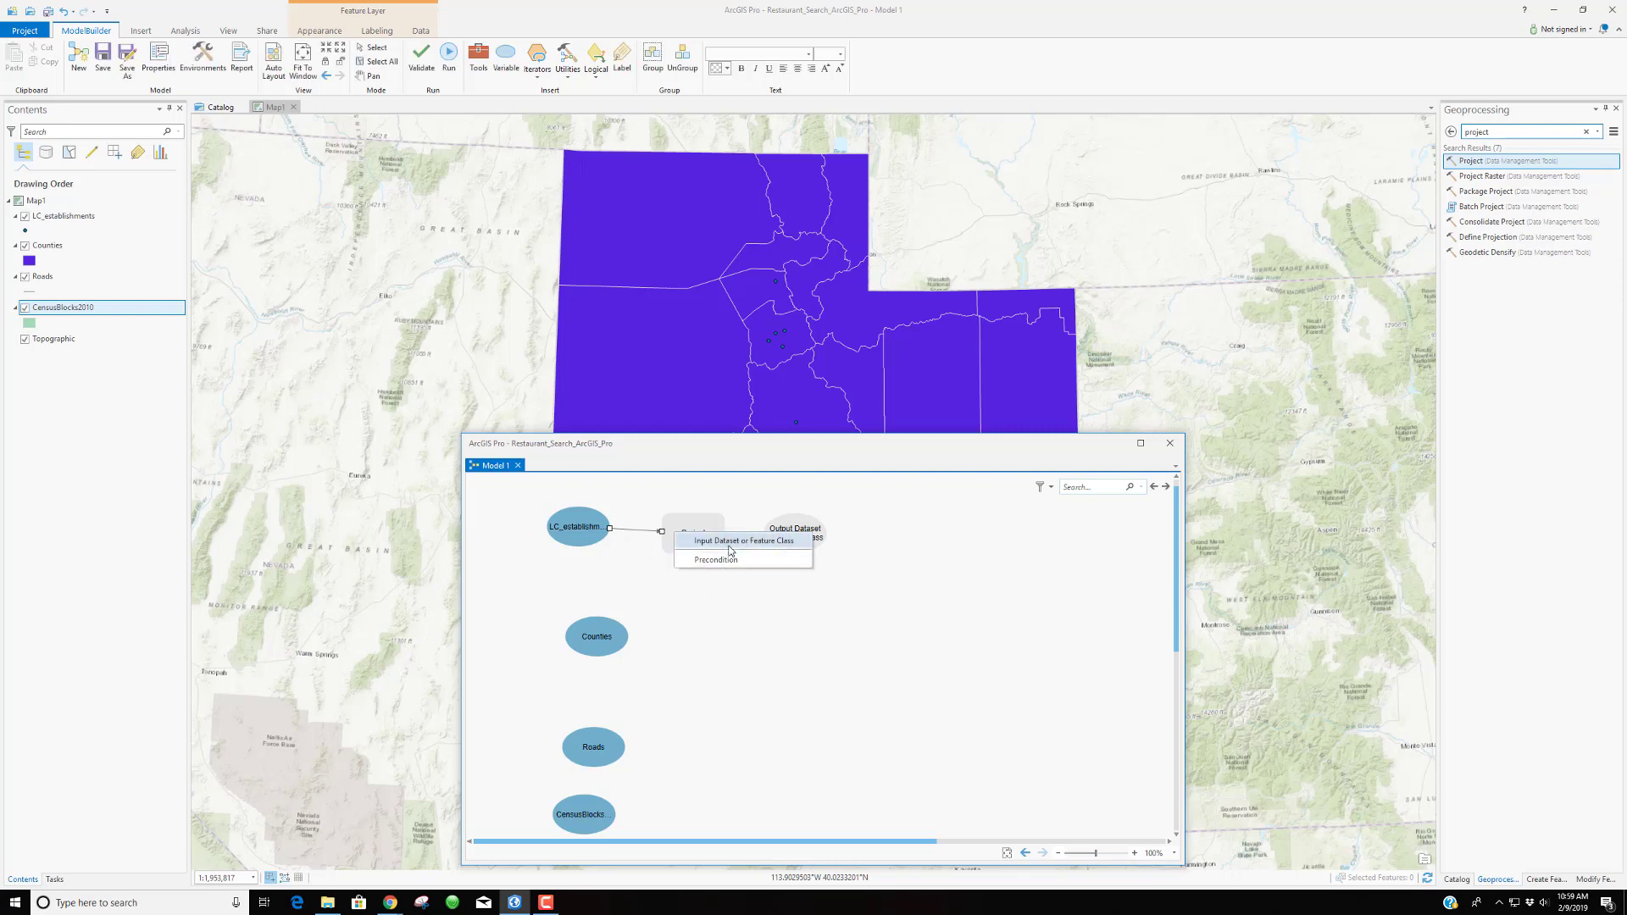
pyautogui.click(730, 543)
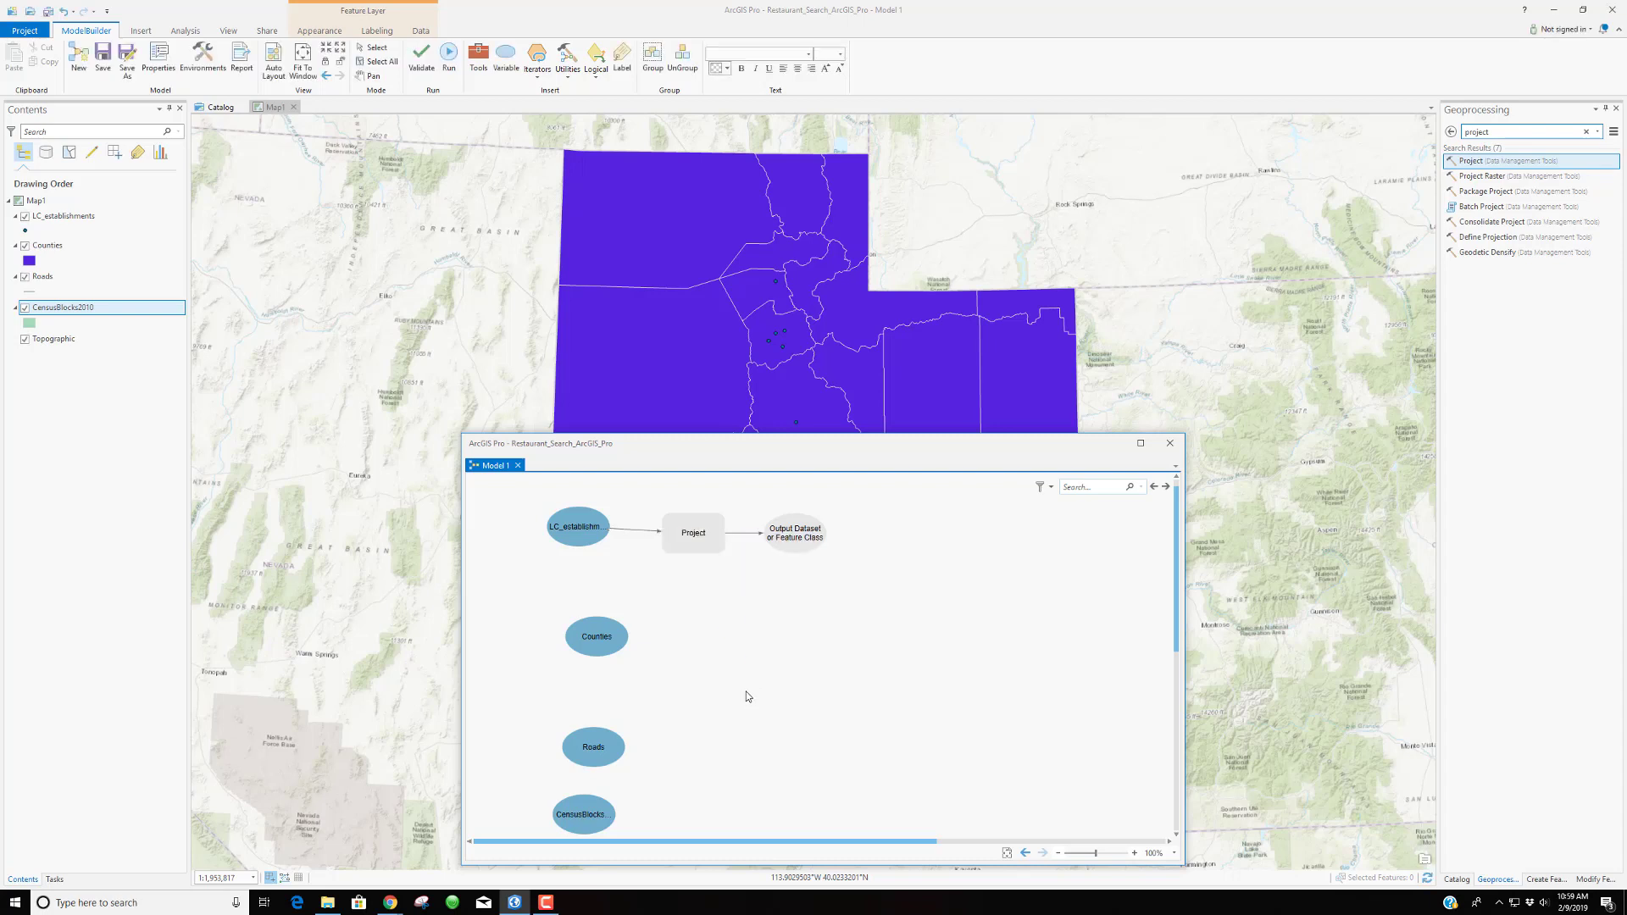
# In the Project tool's parameters, keep LC_establishments:1 as the input and name the output feature class LC_Locations_Project
pyautogui.doubleClick(703, 544)
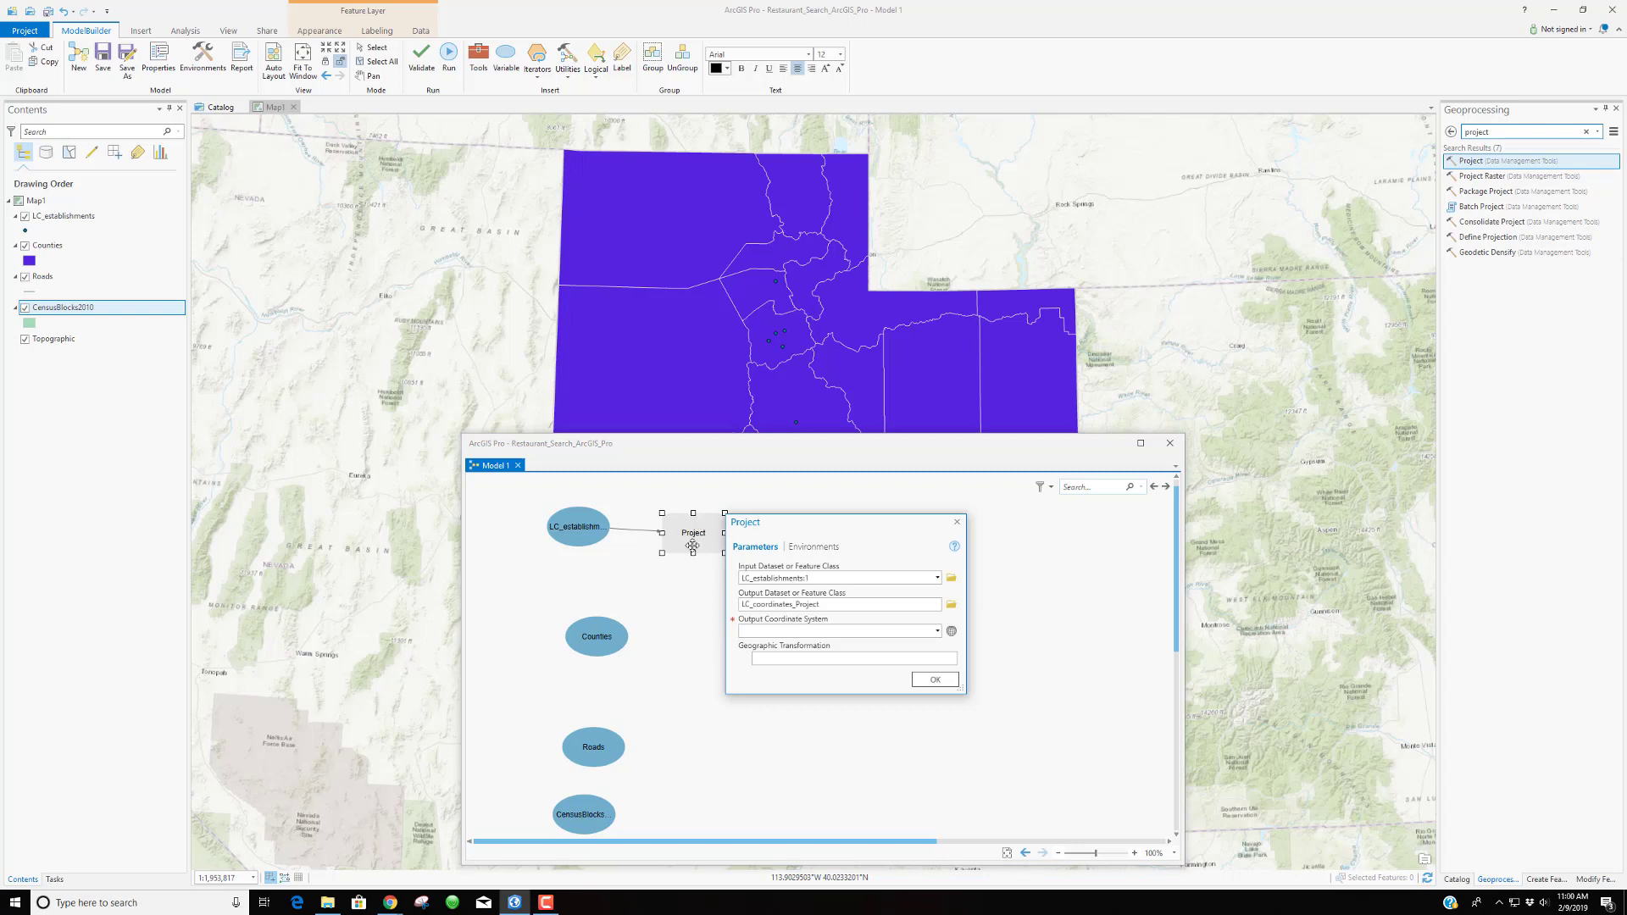
pyautogui.click(937, 578)
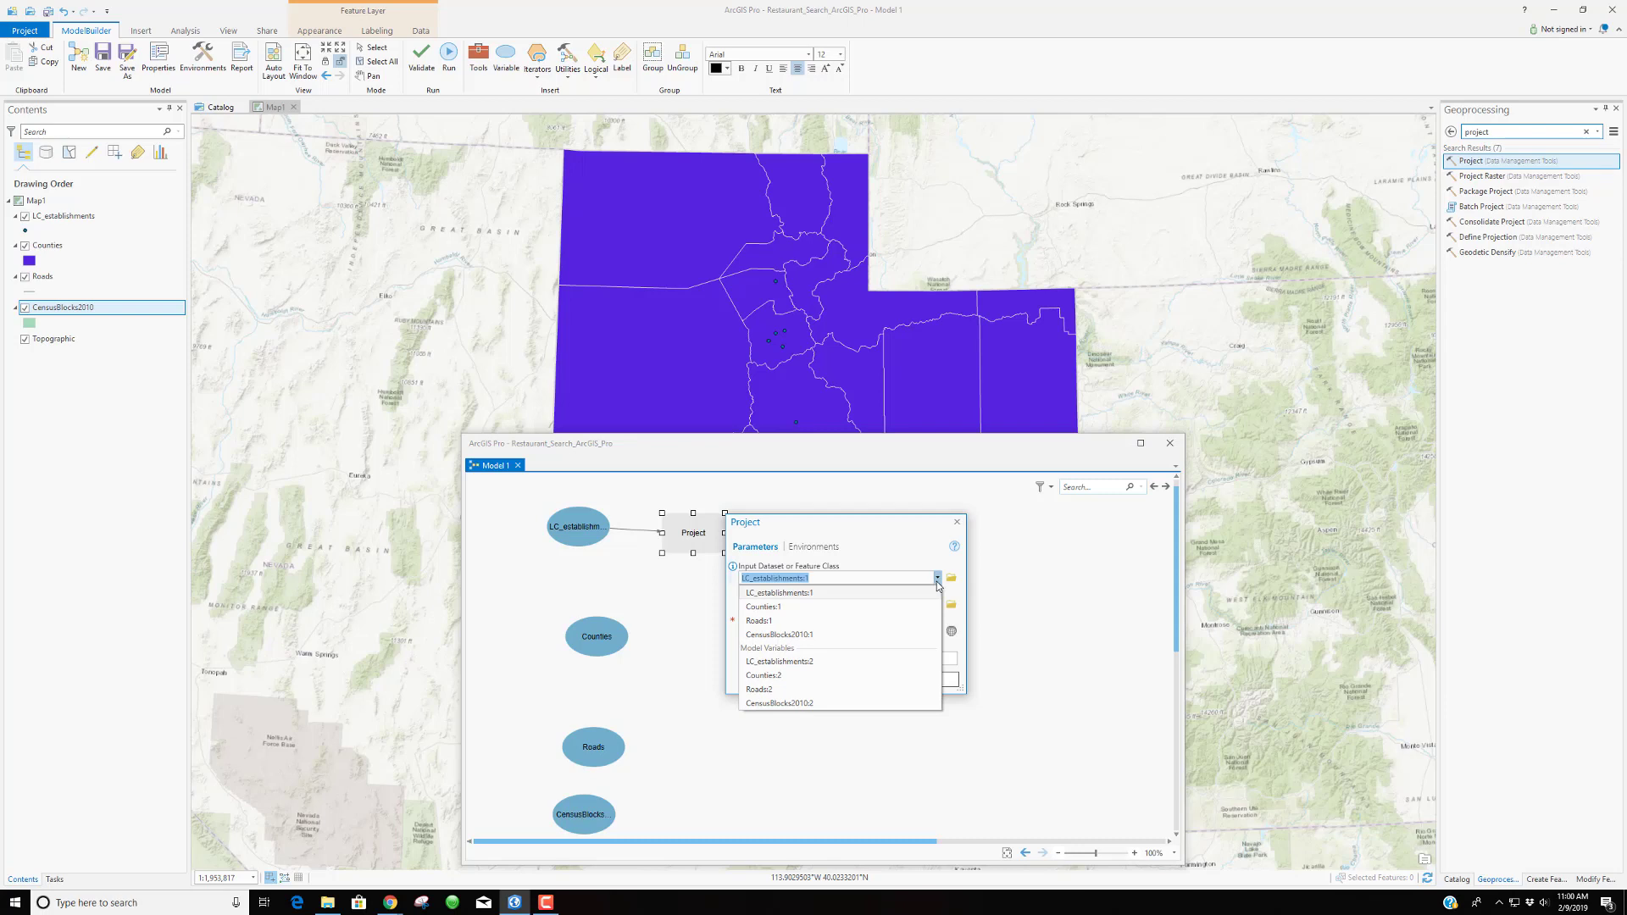
pyautogui.click(803, 671)
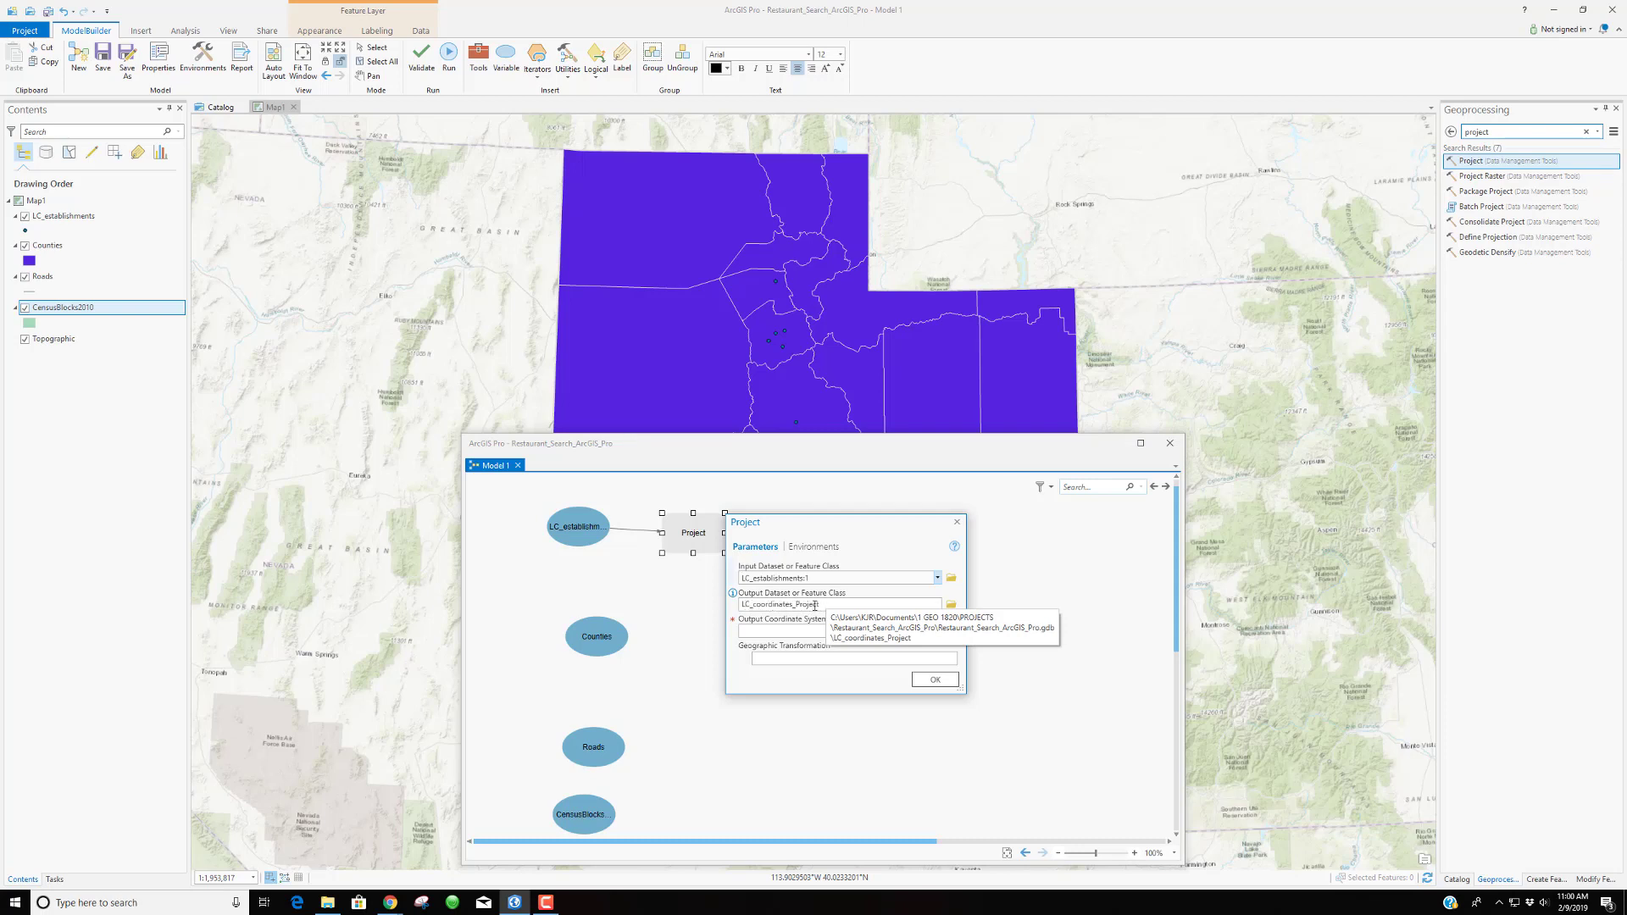
pyautogui.moveTo(828, 605); pyautogui.dragTo(941, 606)
pyautogui.click(869, 606)
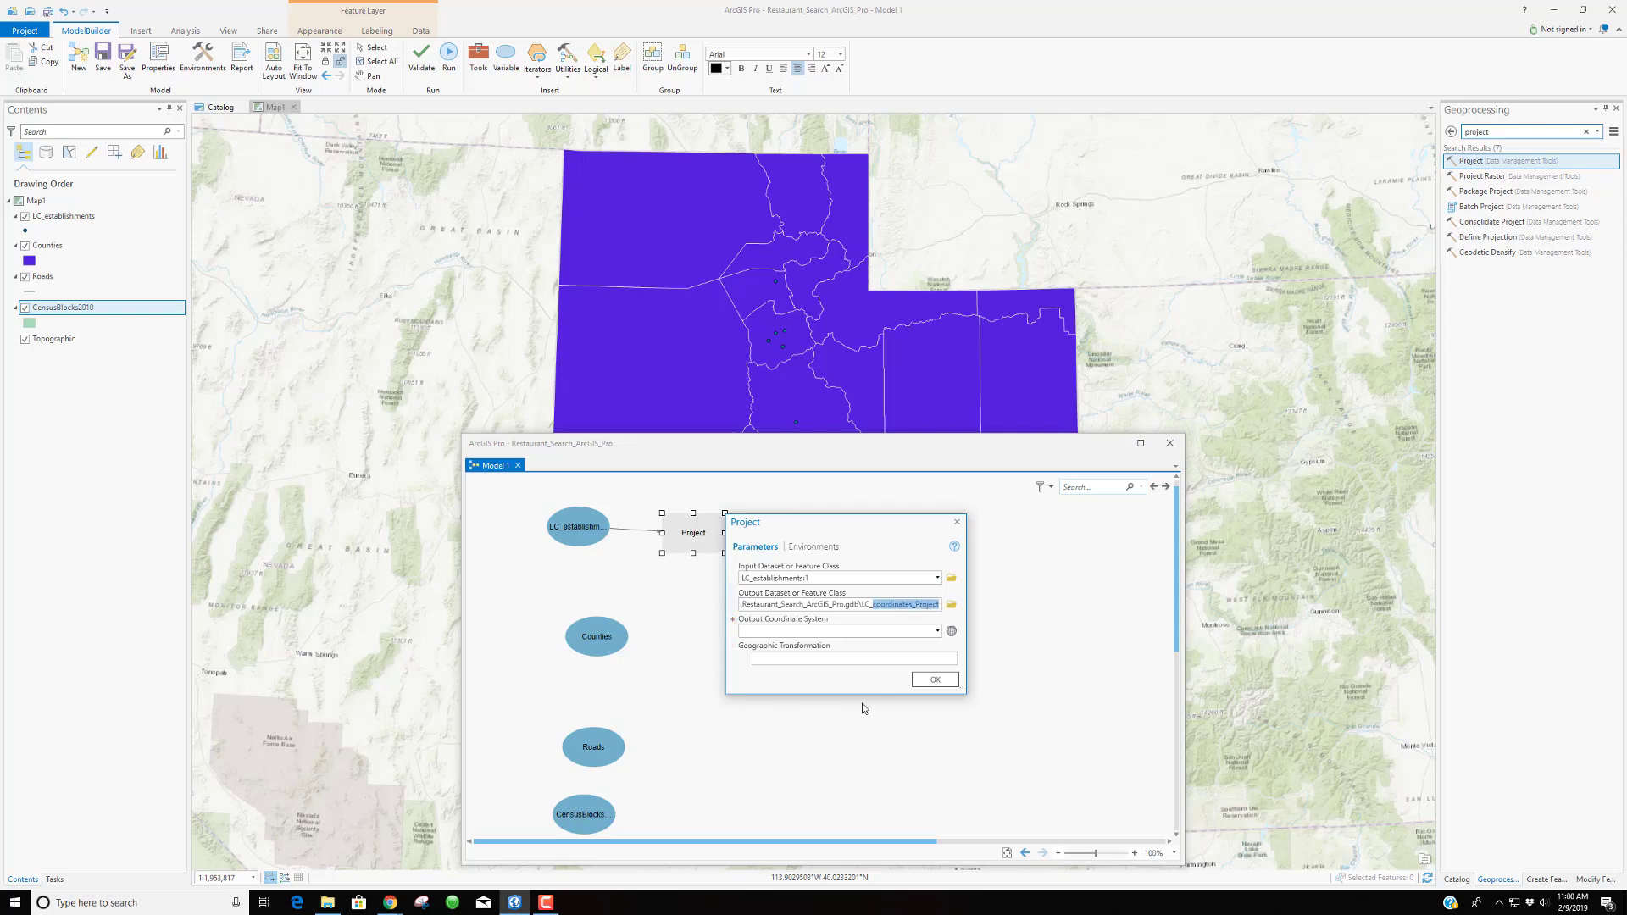
pyautogui.press('BackSpace')
pyautogui.write('Locatio')
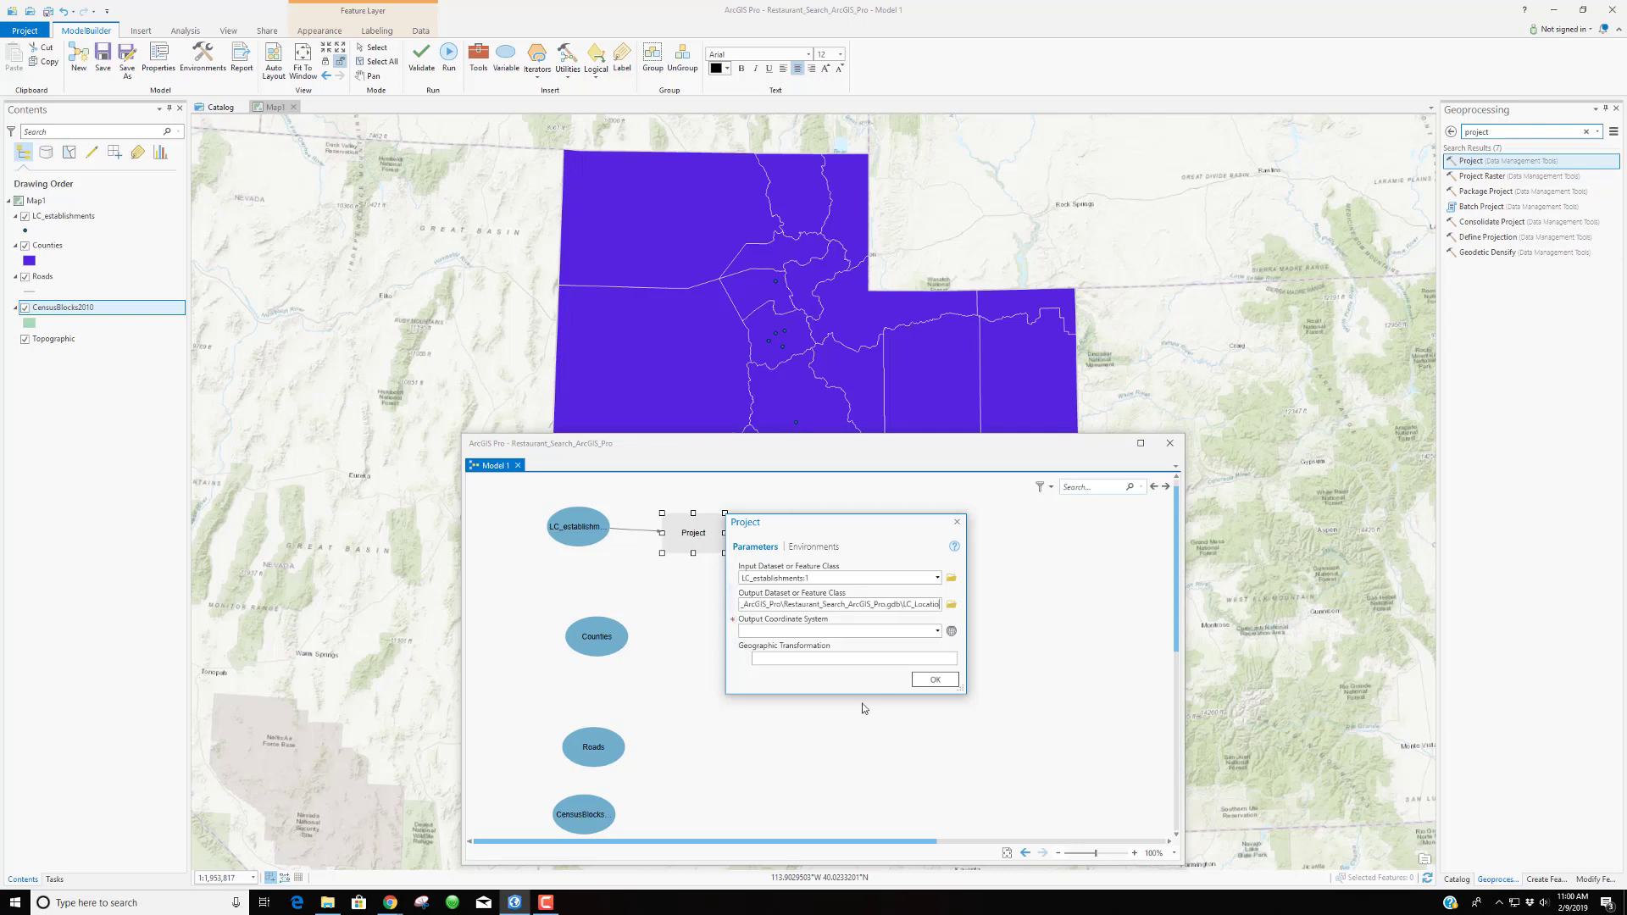
pyautogui.write('ns_Project')
# Set the output coordinate system to NAD_1983_UTM_Zone_12N, keep the WGS_1984_(ITRF00)_To_NAD_1983 transformation and accept the Project parameters
pyautogui.click(937, 631)
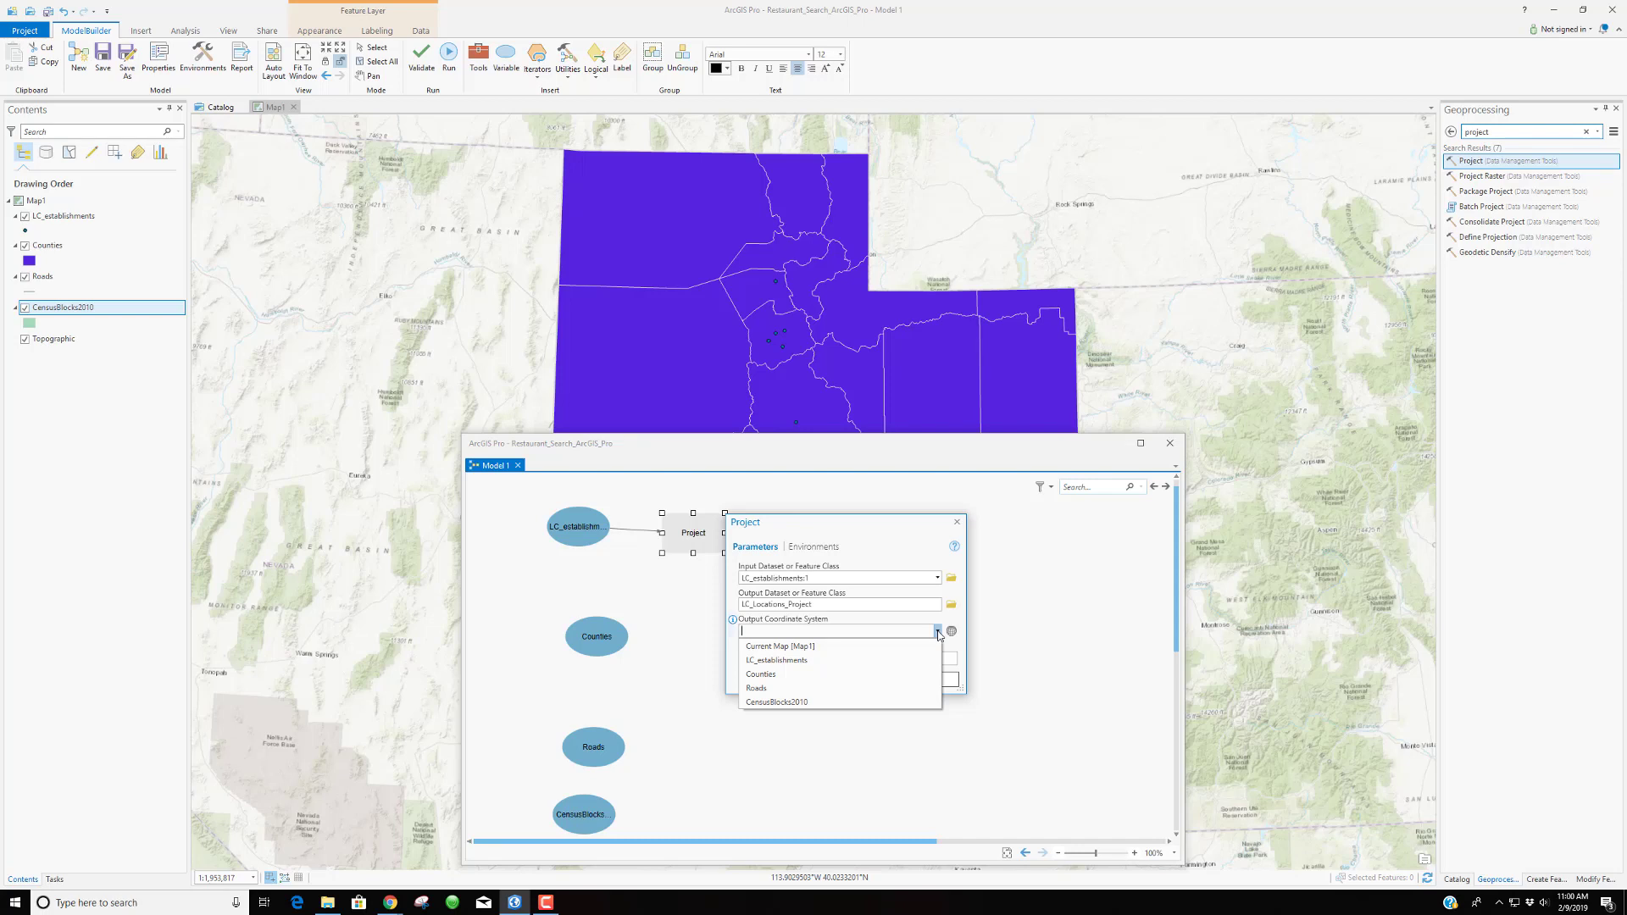
pyautogui.click(780, 664)
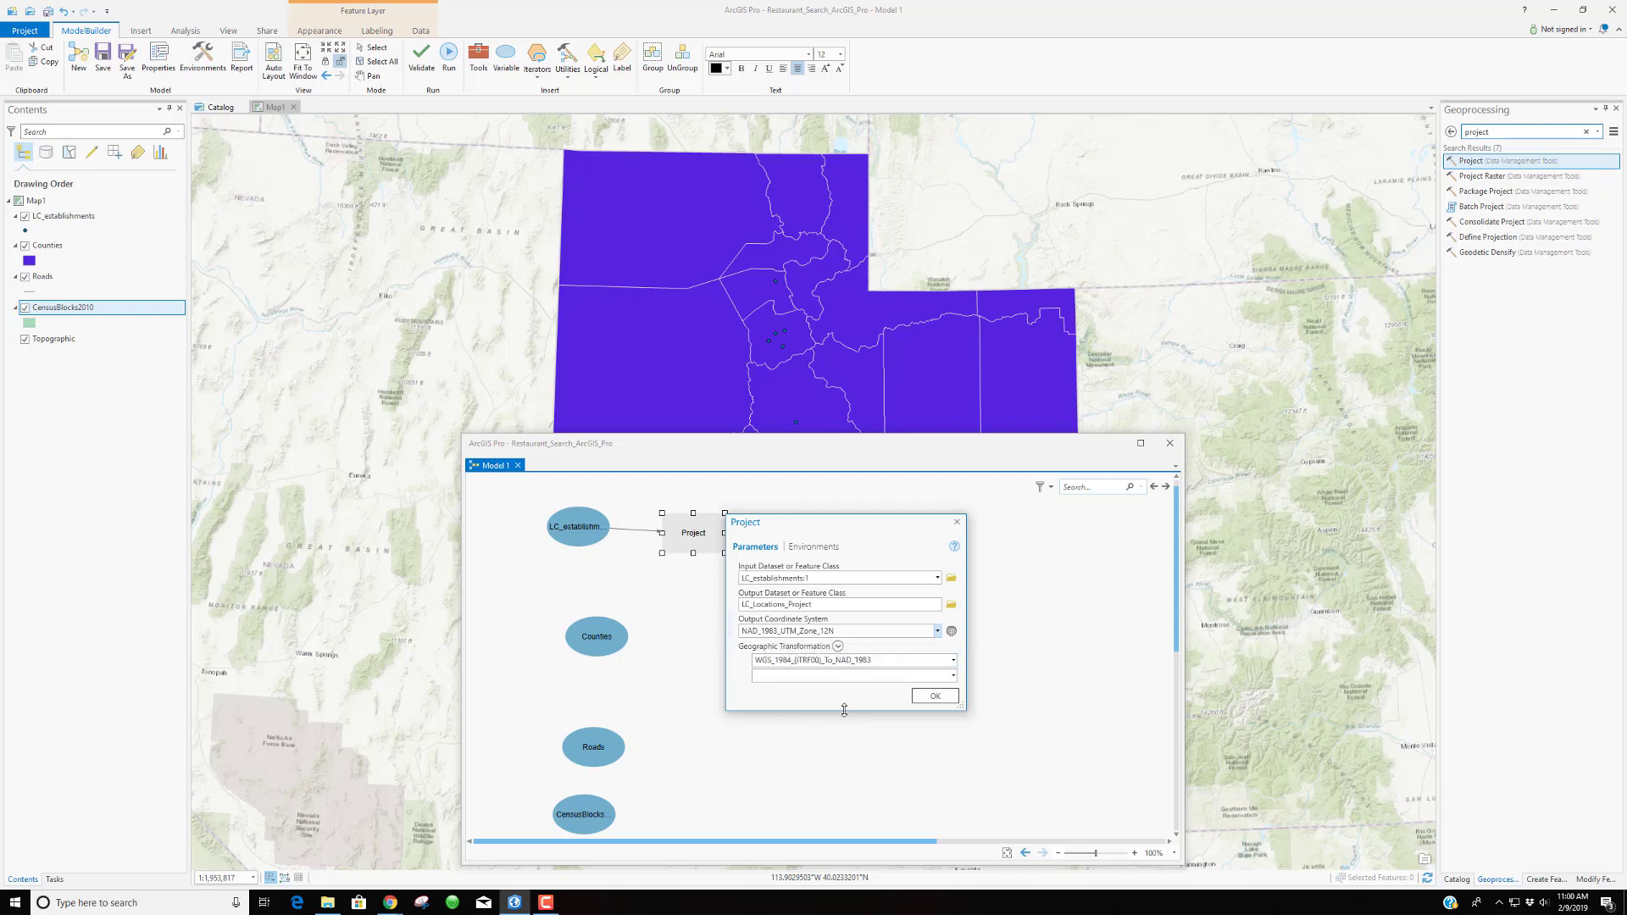
pyautogui.moveTo(785, 631)
pyautogui.click(953, 661)
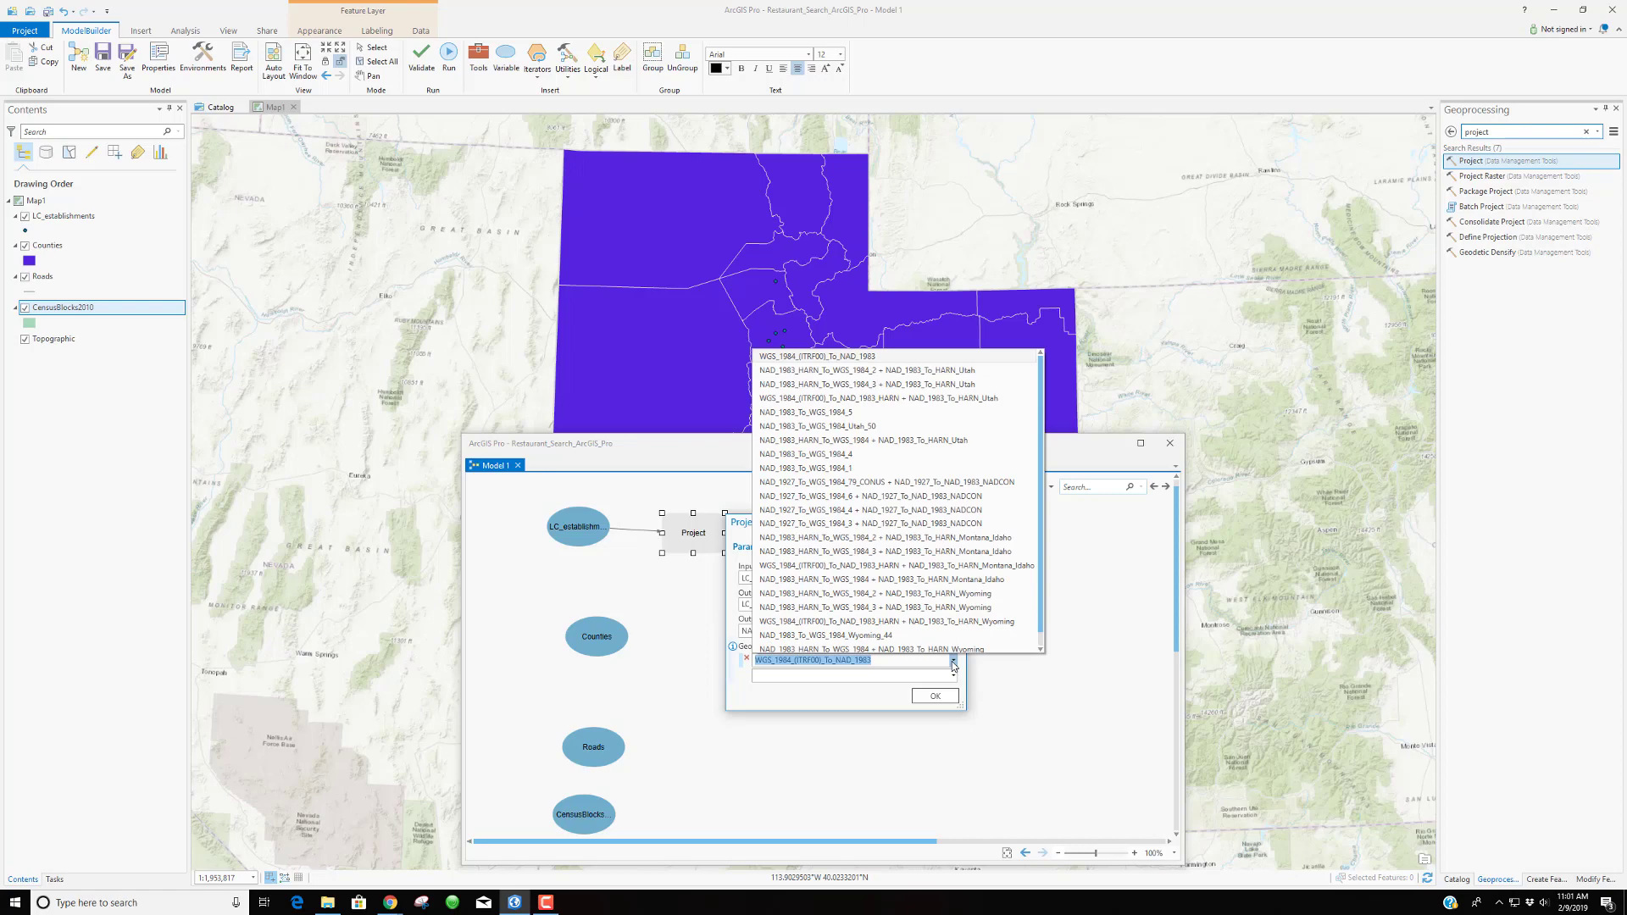
pyautogui.click(953, 662)
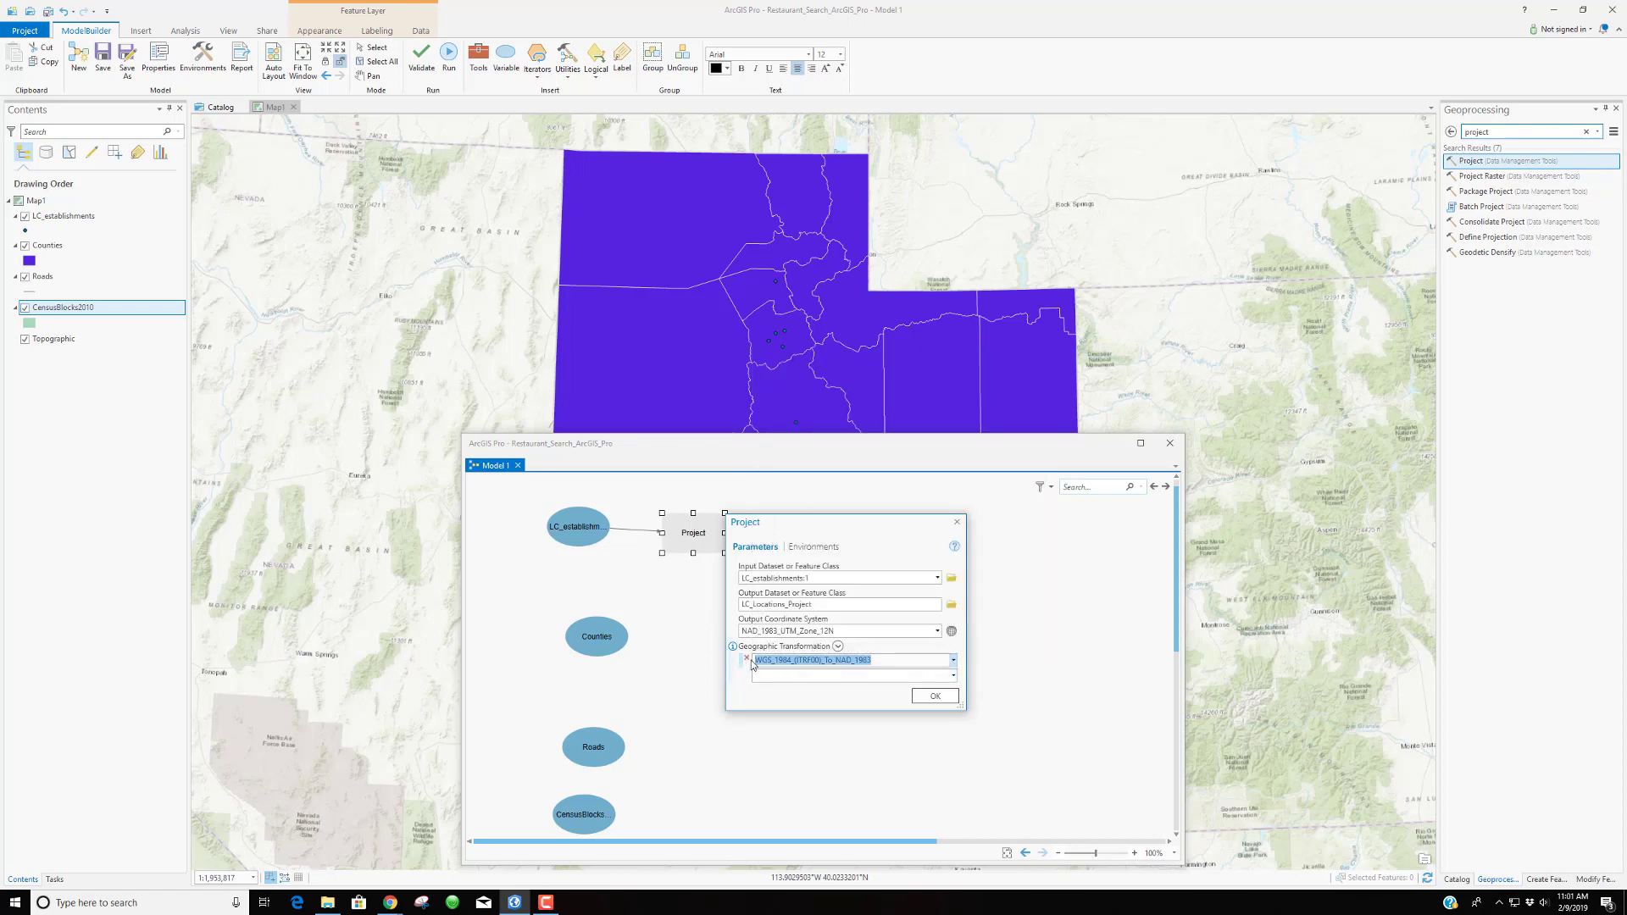
pyautogui.click(932, 697)
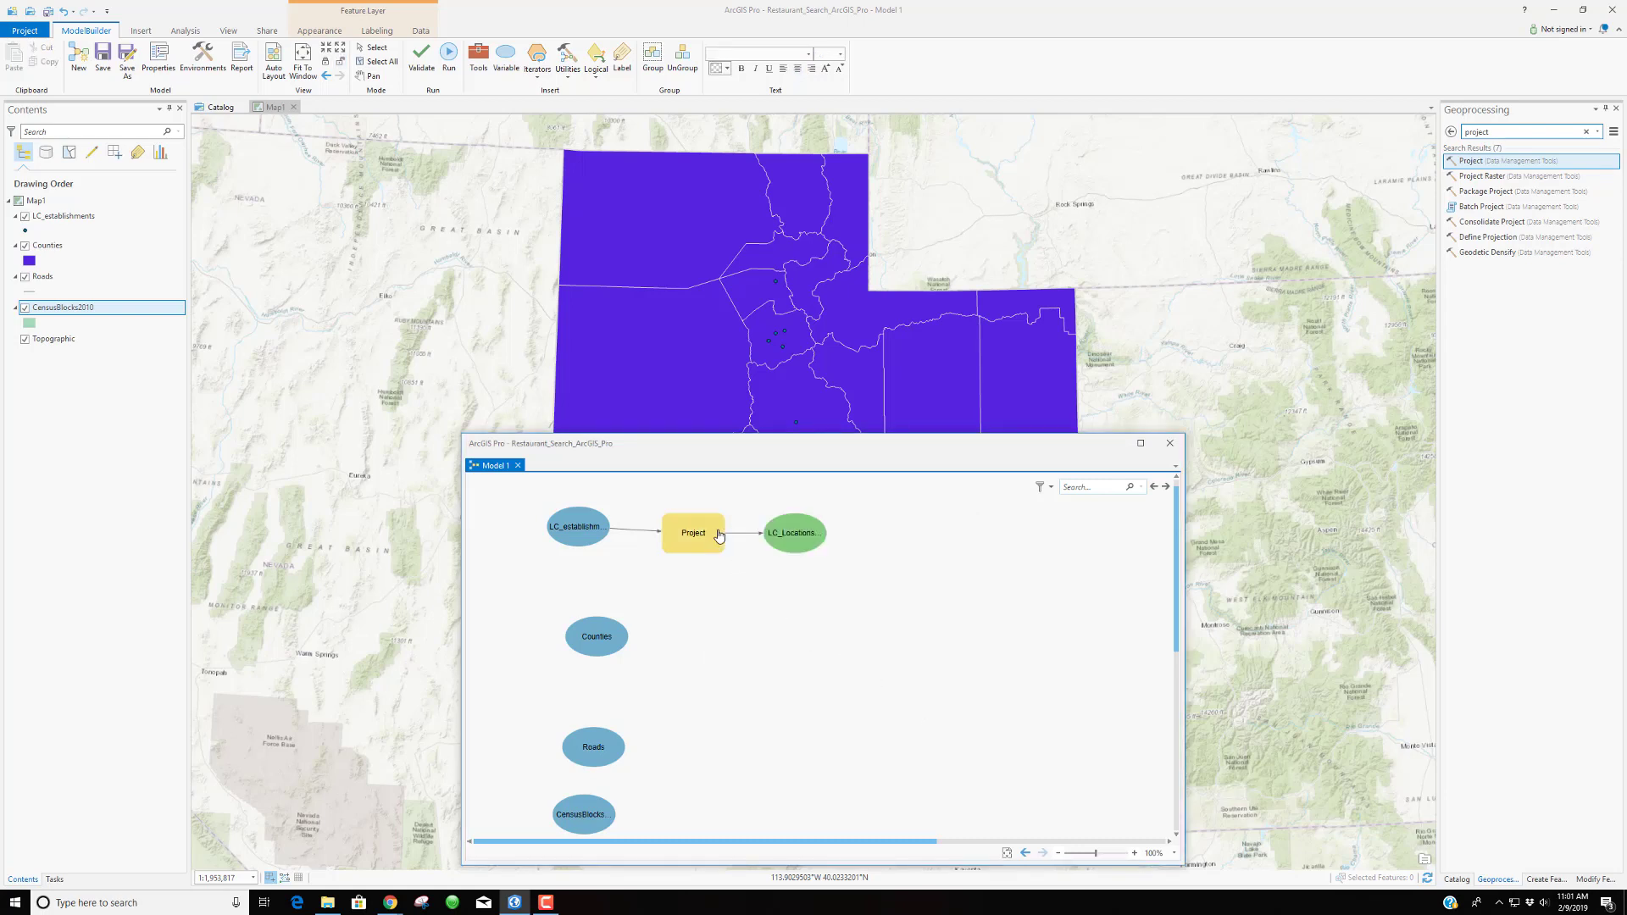
# Run only the Project tool within Model 1 and close its progress report
pyautogui.moveTo(675, 543)
pyautogui.rightClick(683, 544)
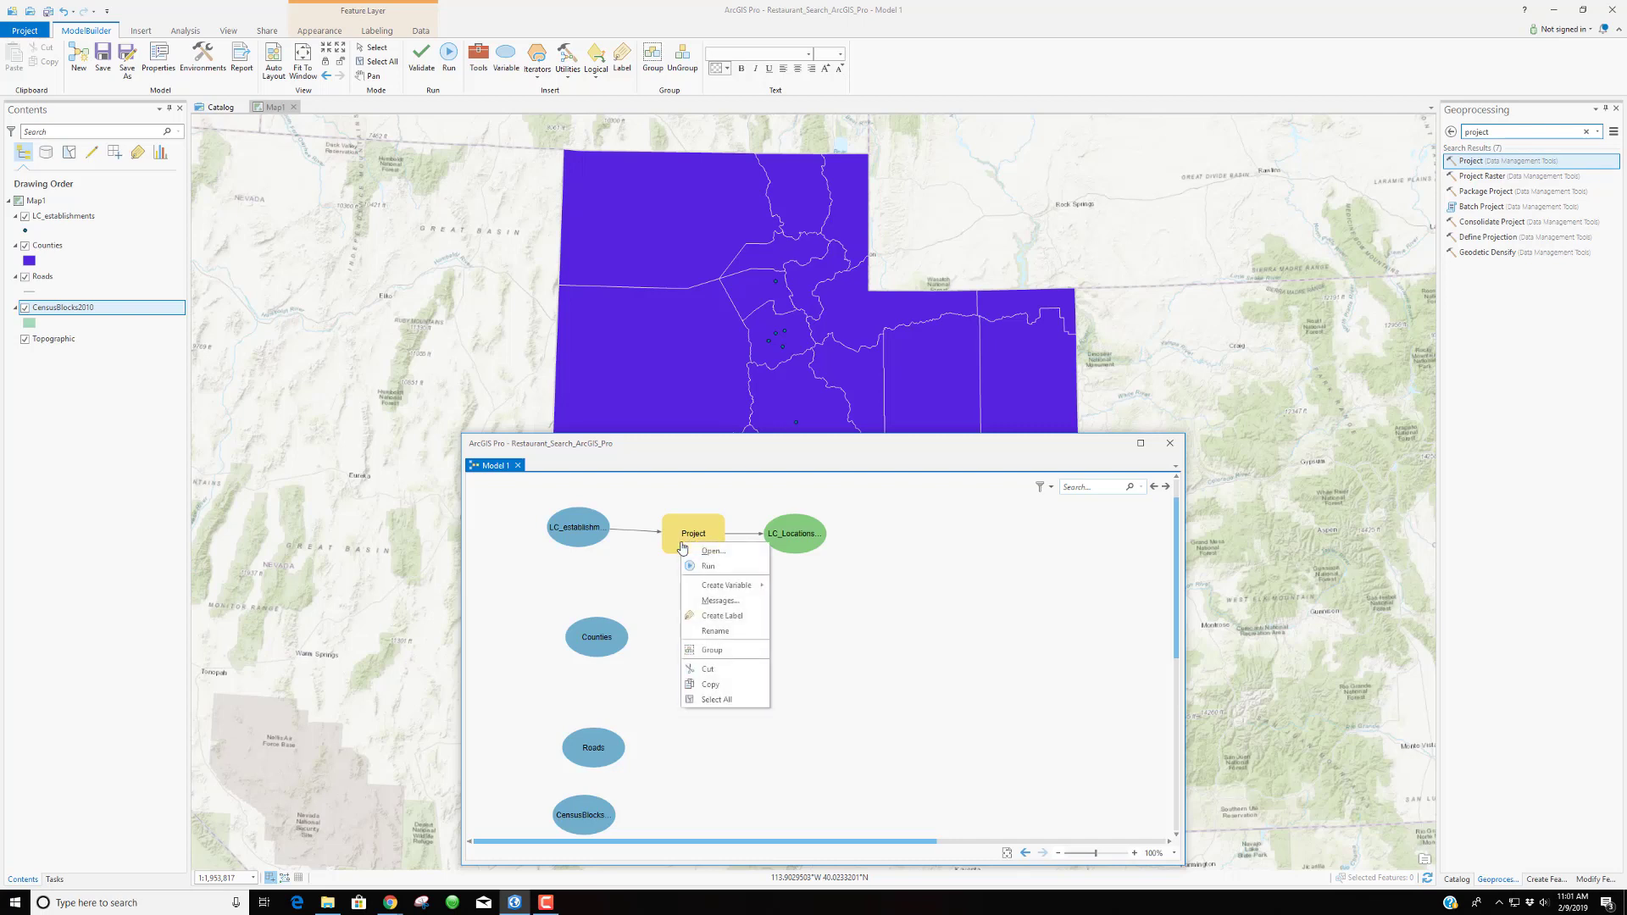
pyautogui.click(708, 566)
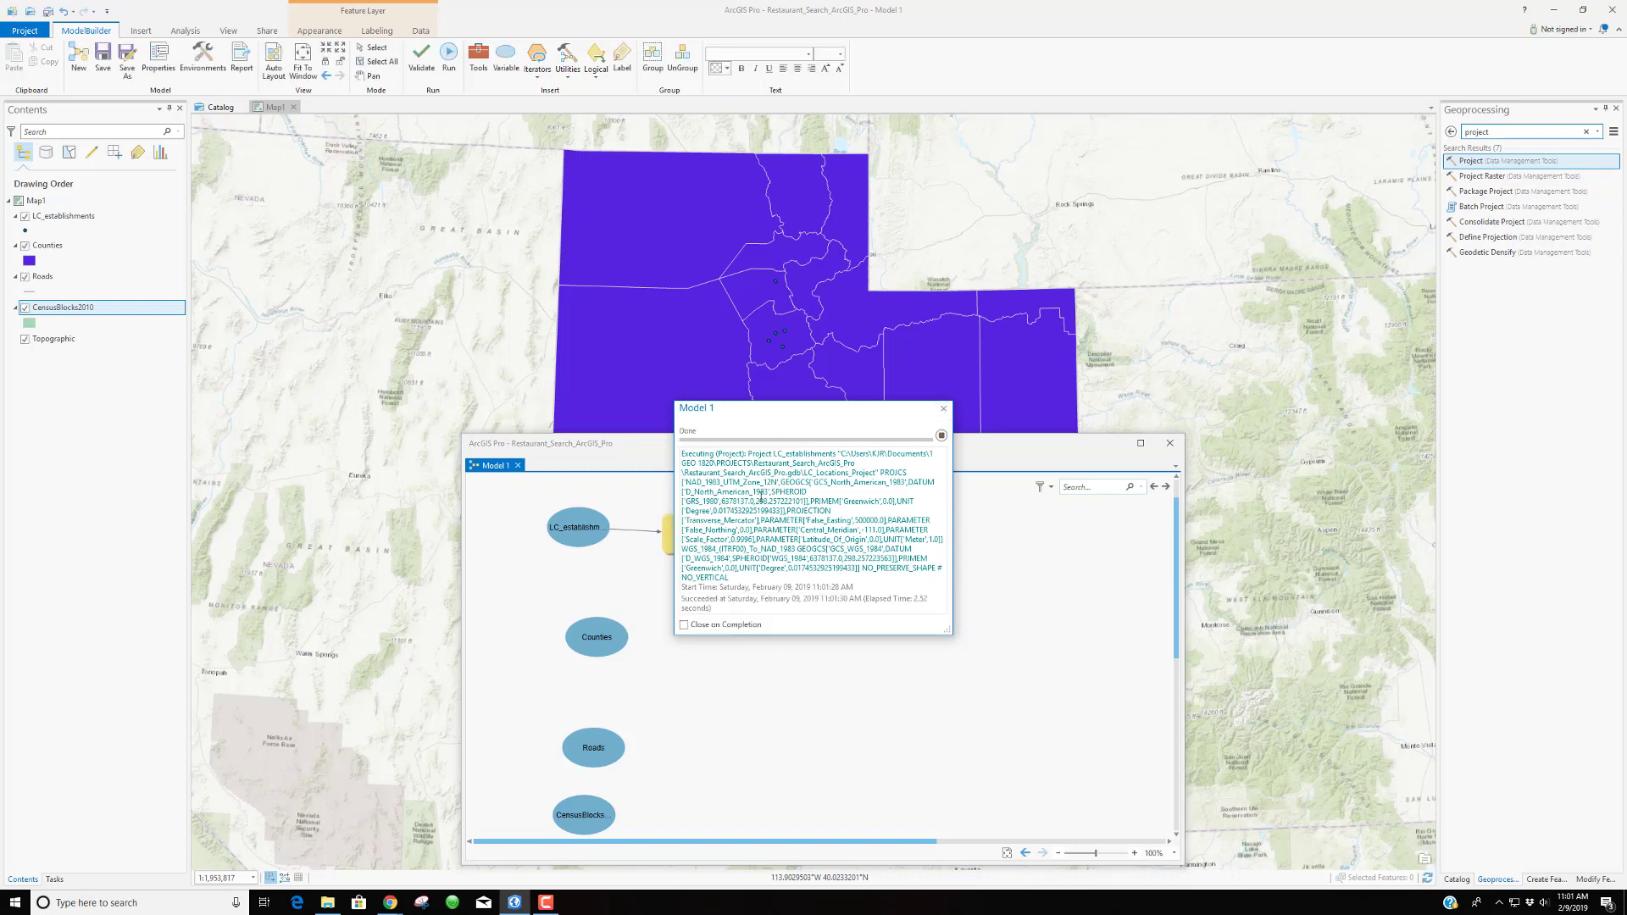
pyautogui.click(945, 409)
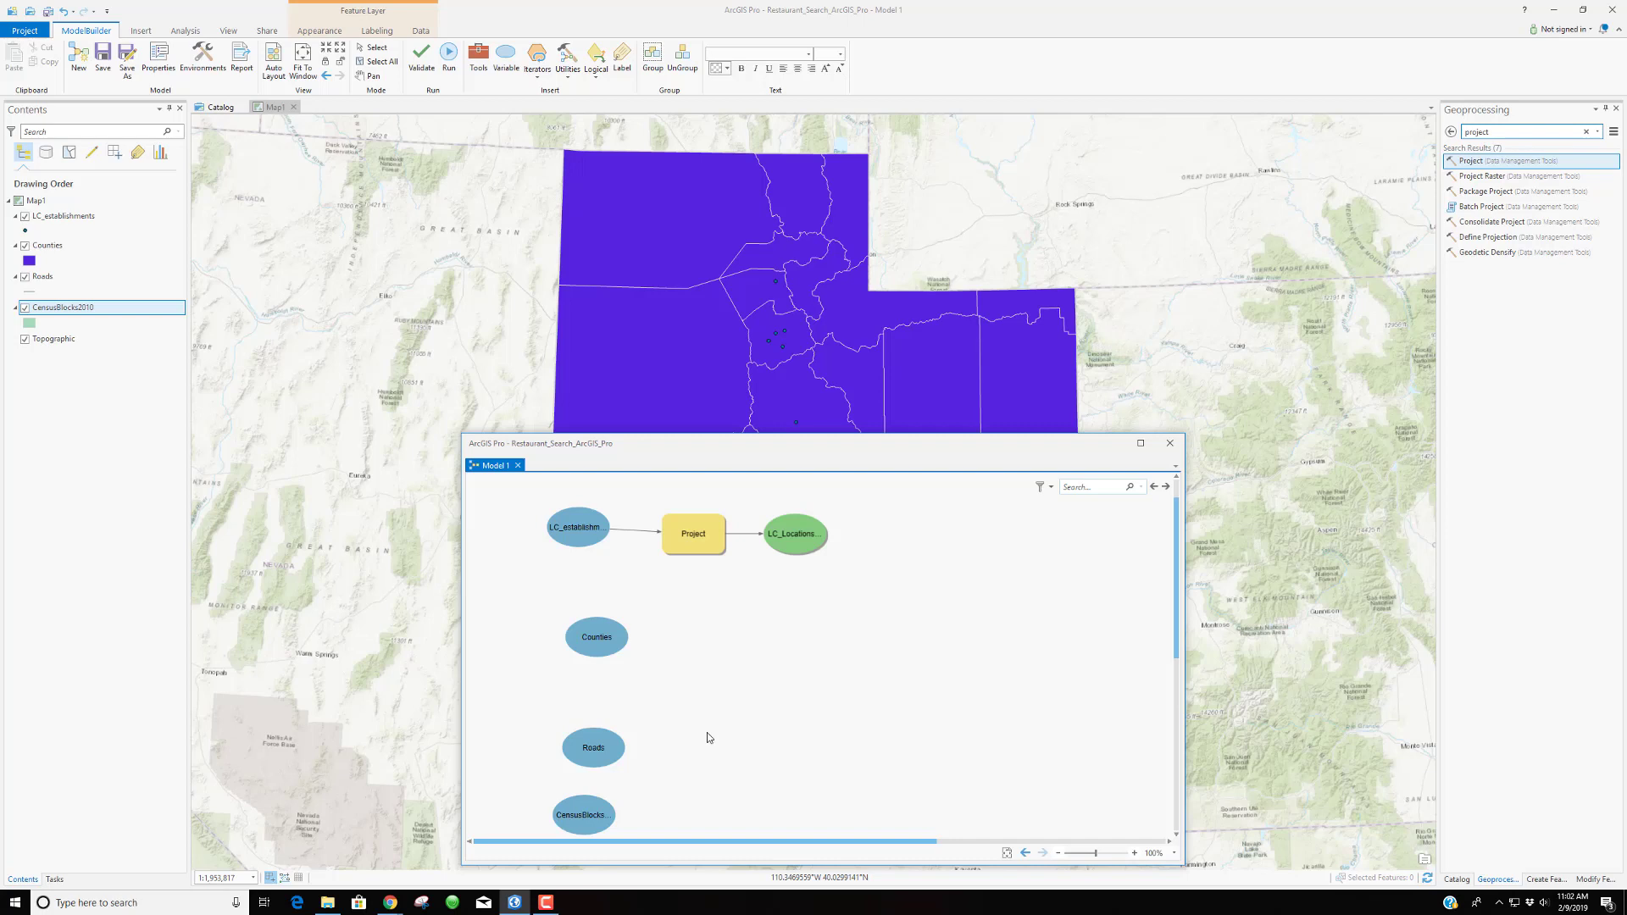
# Move the Counties variable up beneath LC_establishments and dock the Model 1 window back among the main views
pyautogui.click(599, 642)
pyautogui.moveTo(594, 644); pyautogui.dragTo(583, 602)
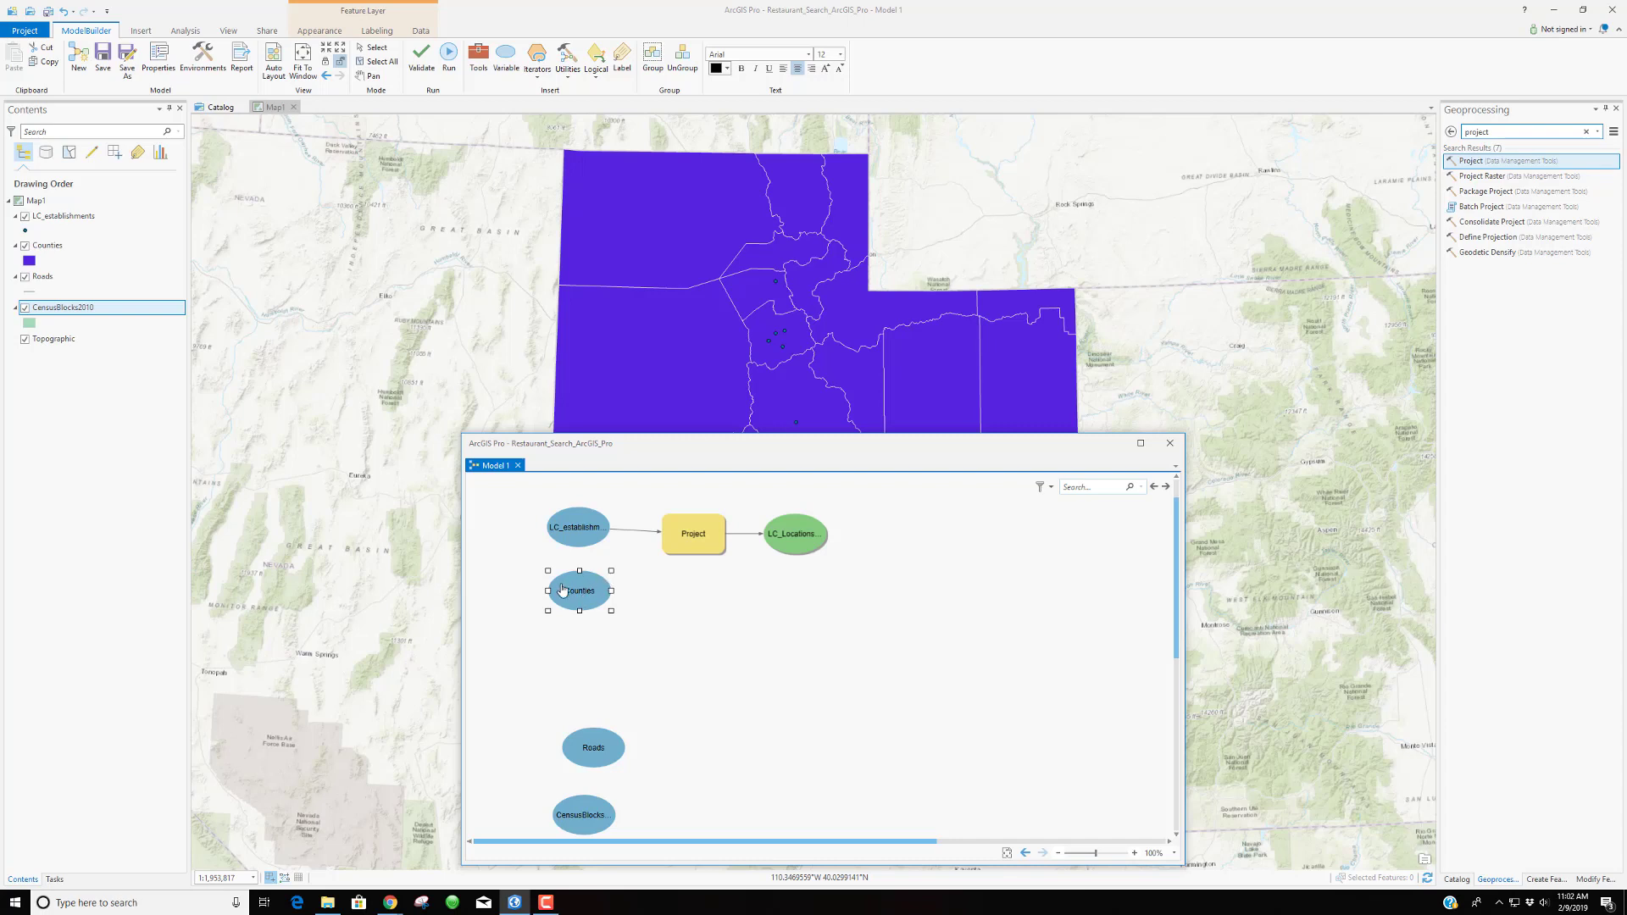
pyautogui.moveTo(832, 447); pyautogui.dragTo(810, 499)
pyautogui.doubleClick(810, 499)
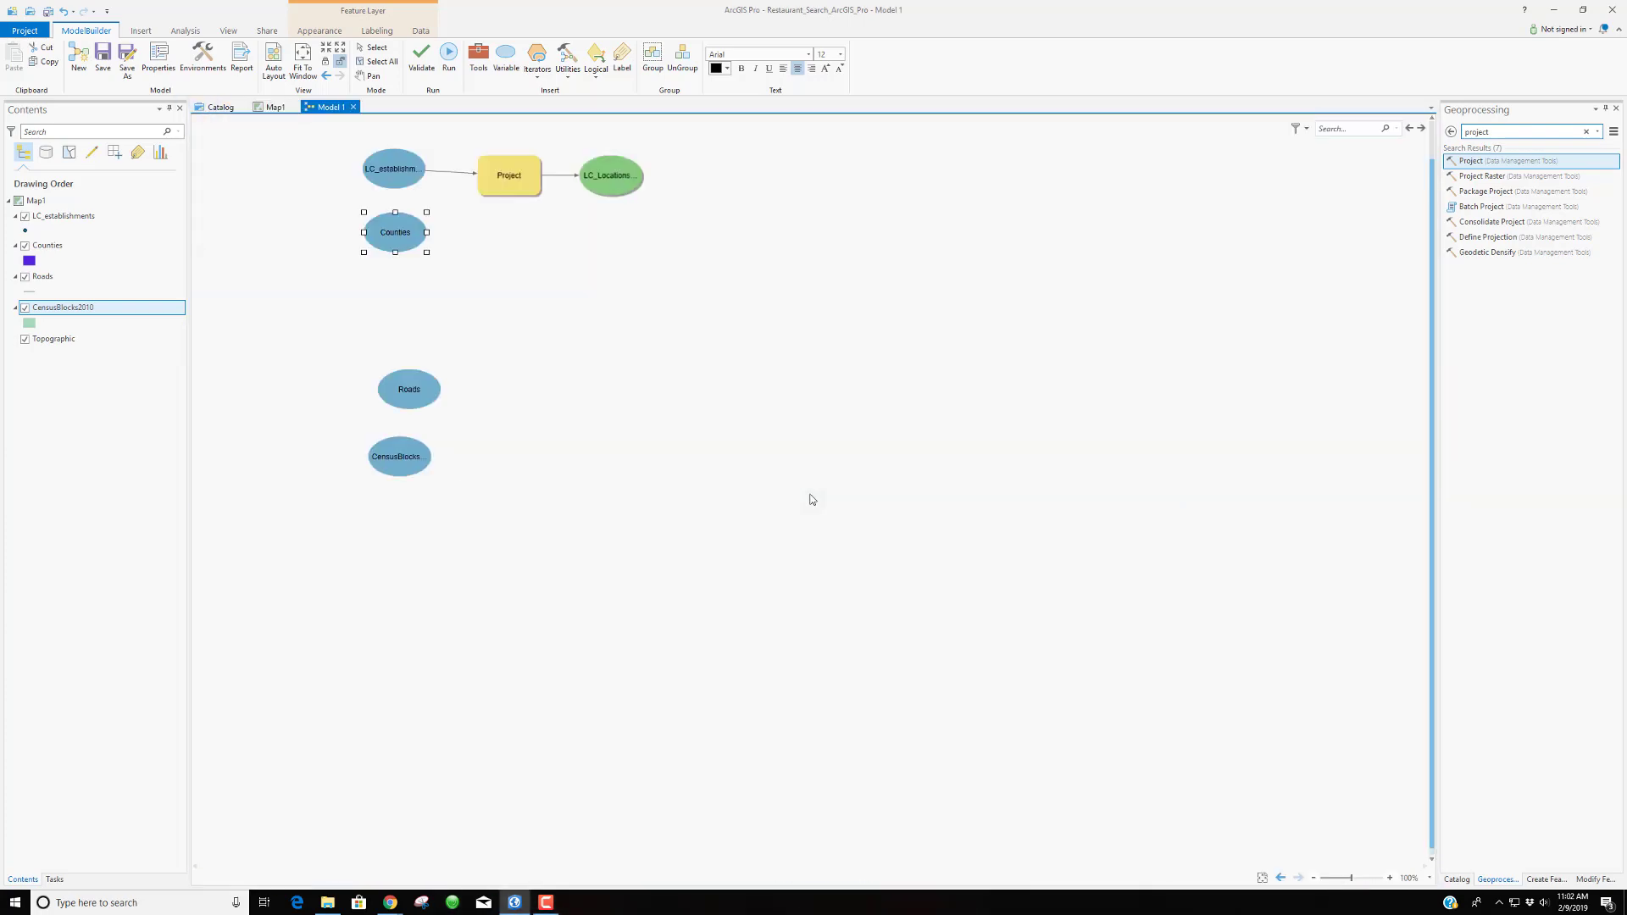
# Dock the Model 1 view beneath the map and add the Select analysis tool beside the Counties variable
pyautogui.moveTo(333, 103); pyautogui.dragTo(816, 521)
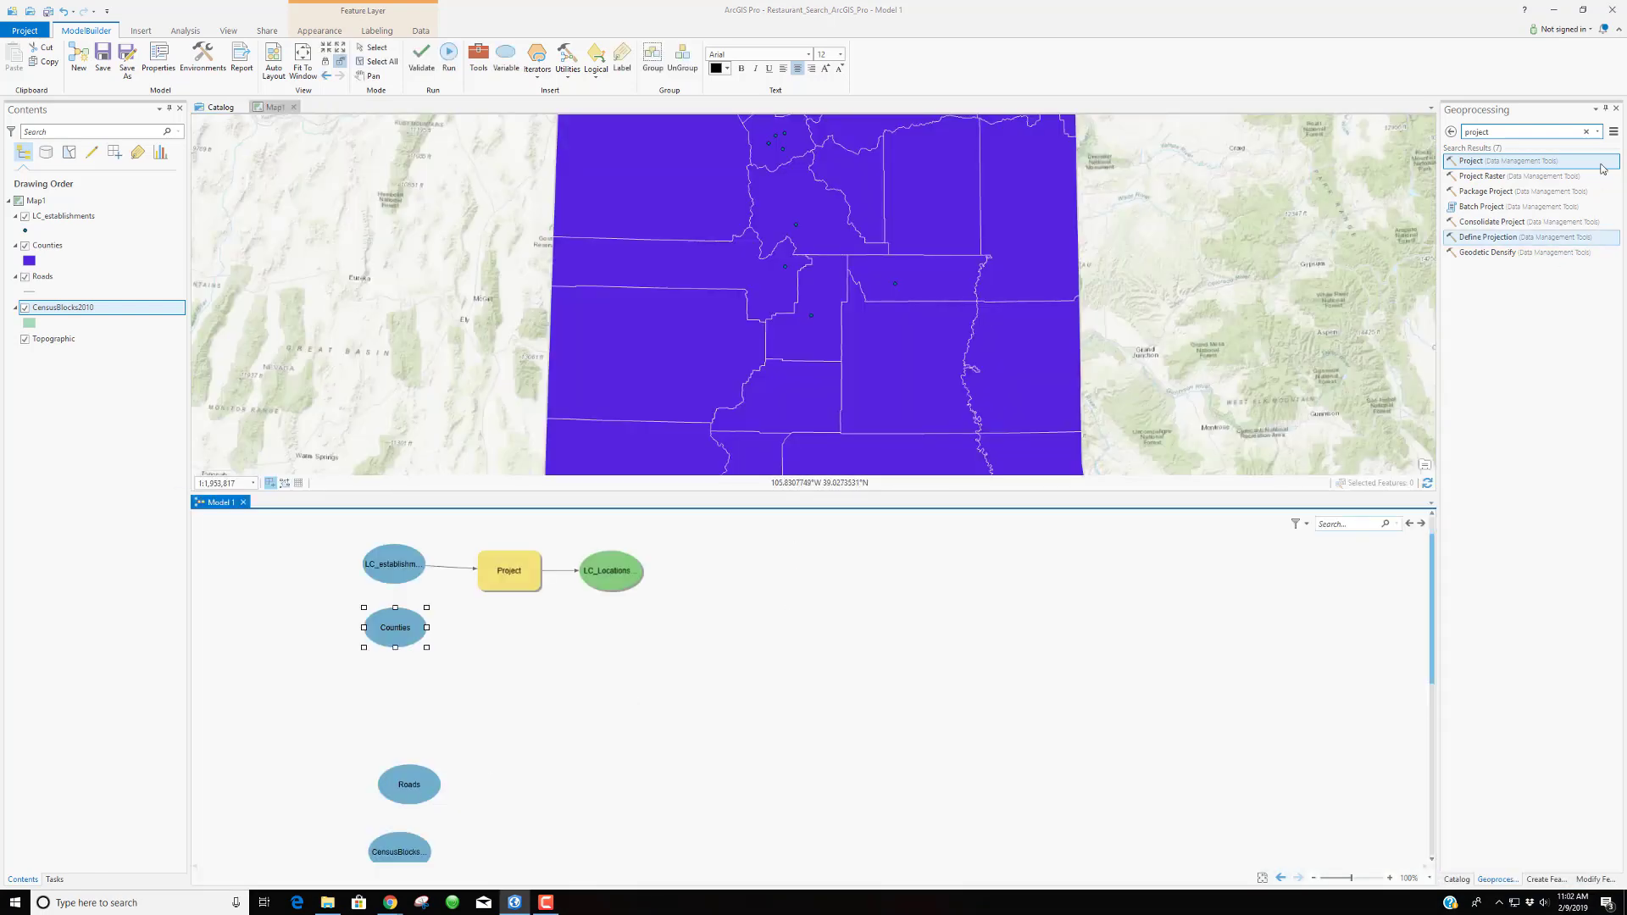
pyautogui.click(1517, 134)
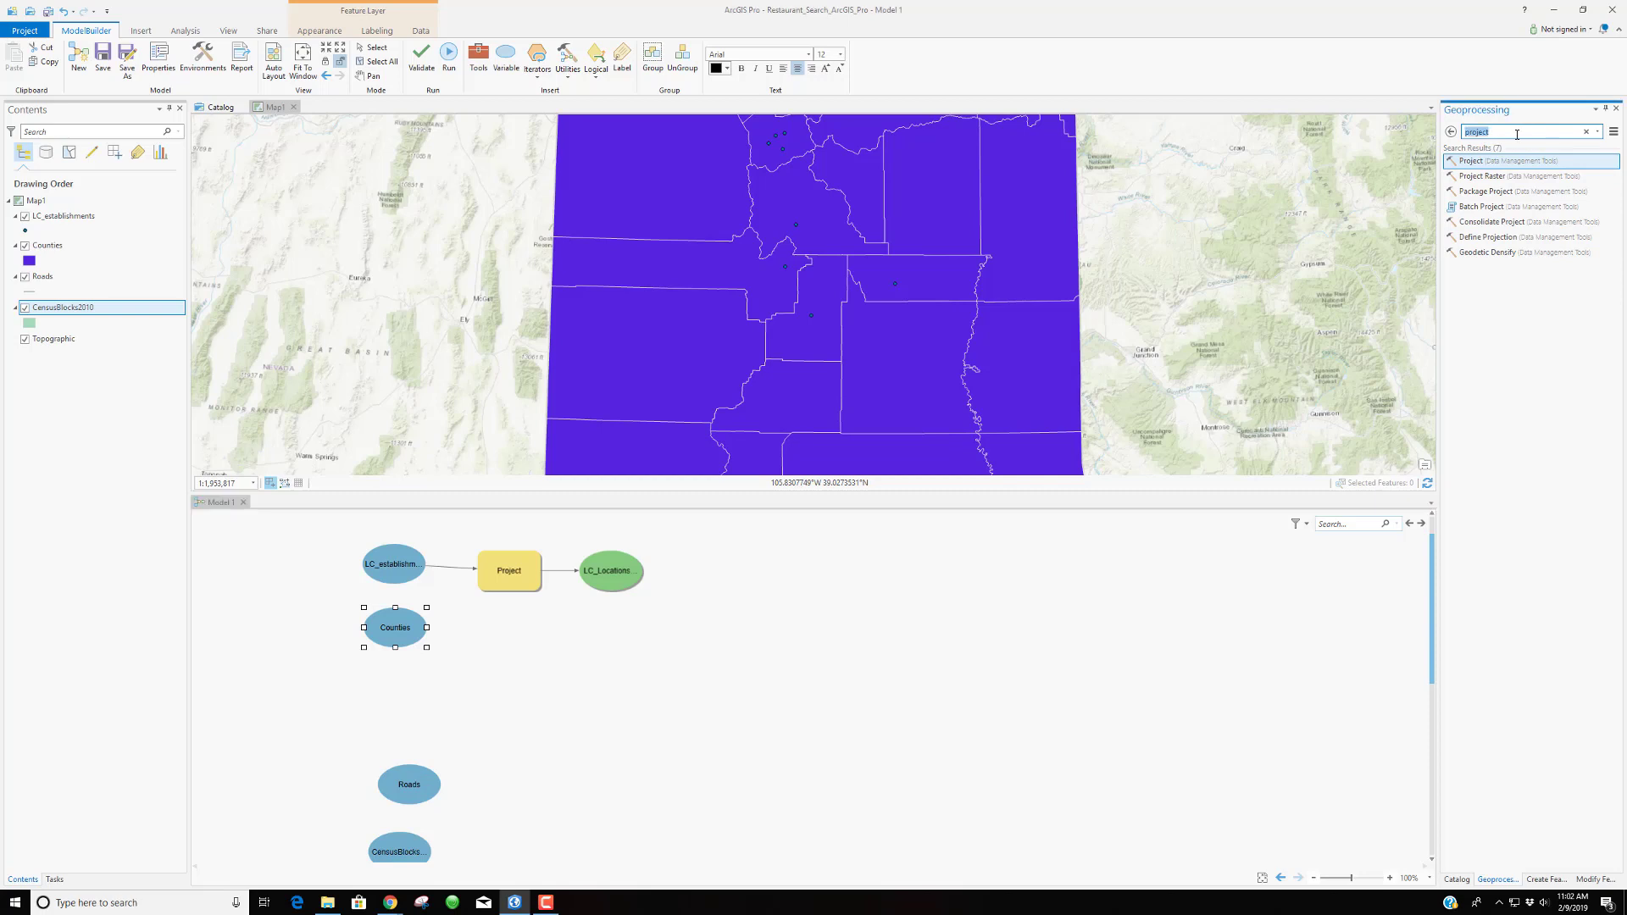
pyautogui.write('select')
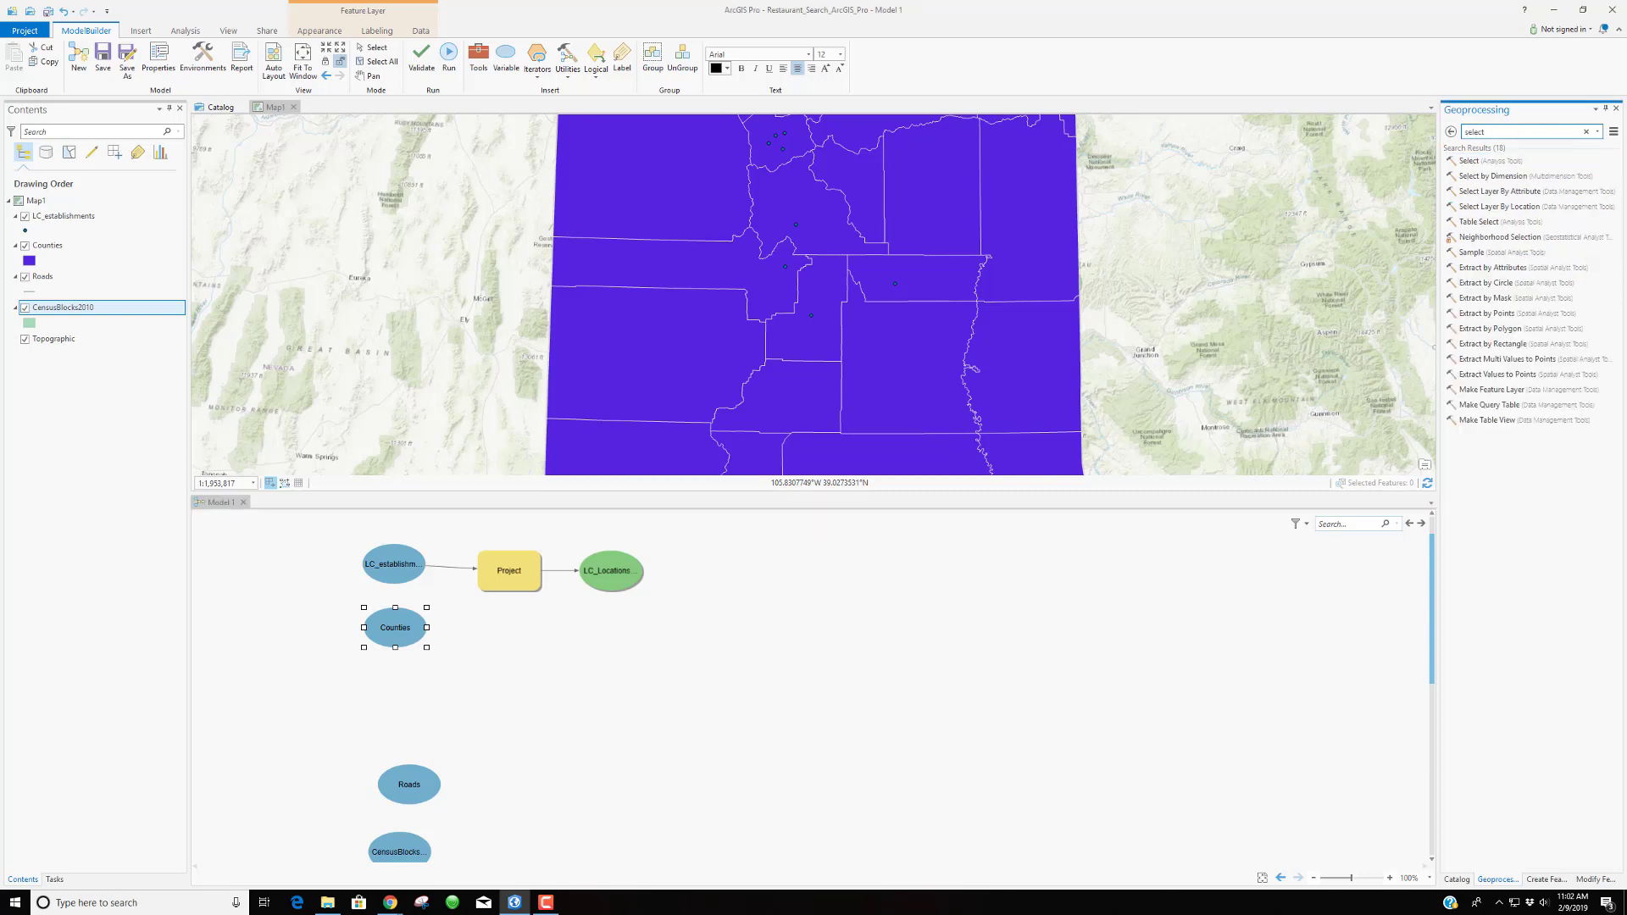
pyautogui.moveTo(1474, 161); pyautogui.dragTo(508, 645)
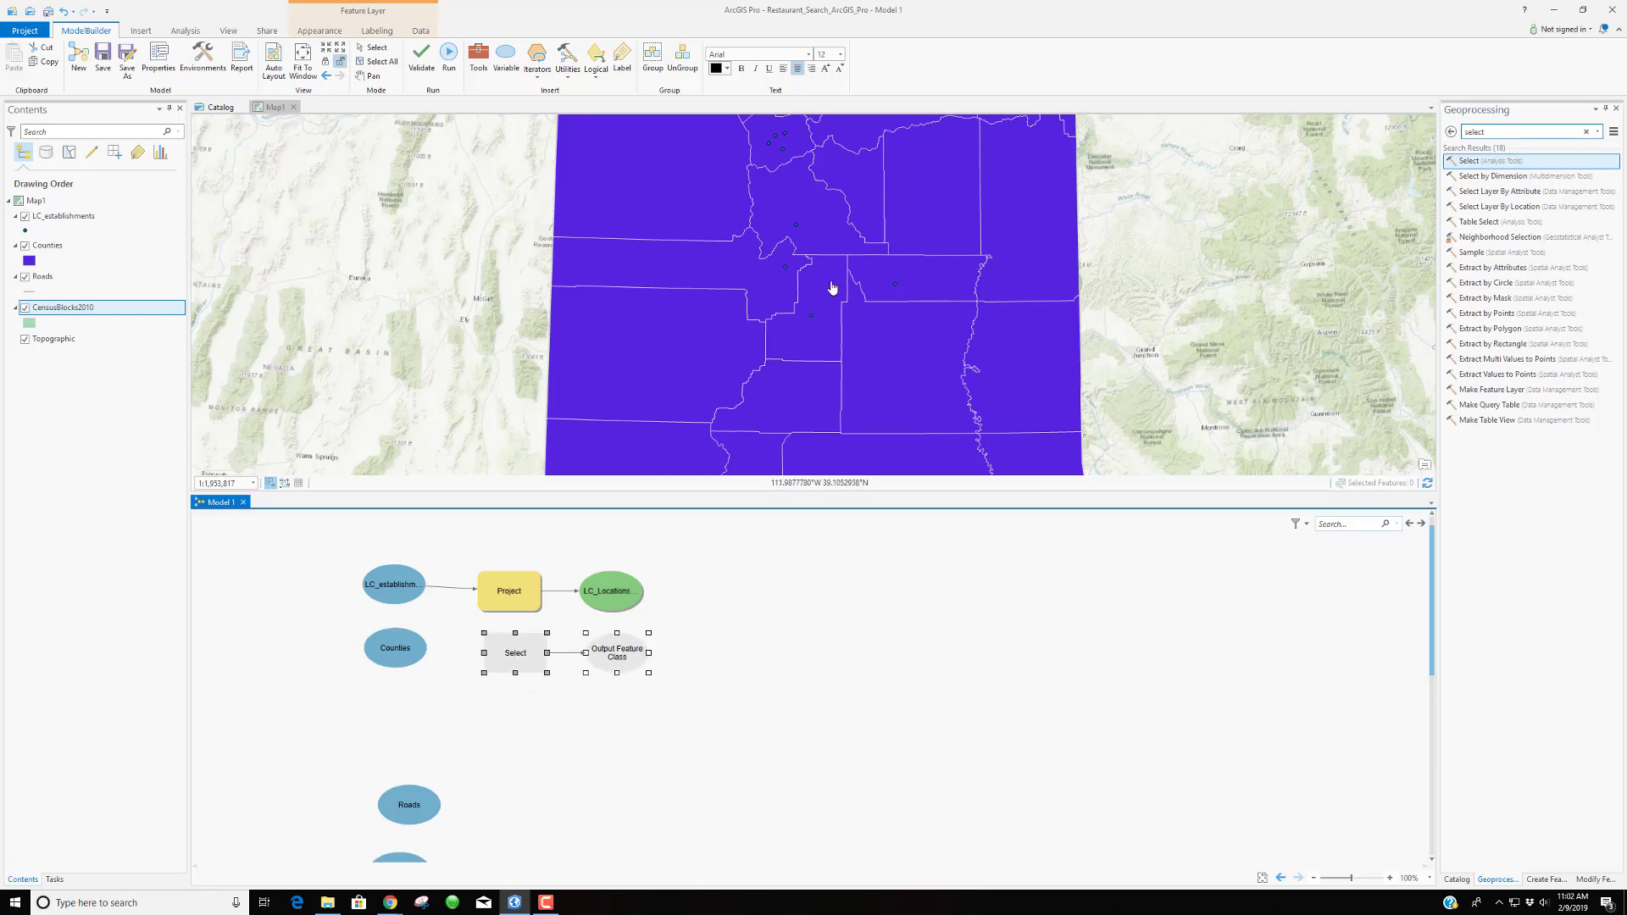
# In the Select tool's parameters, choose Counties:1 as the input and name the output feature class Utah_County
pyautogui.doubleClick(518, 655)
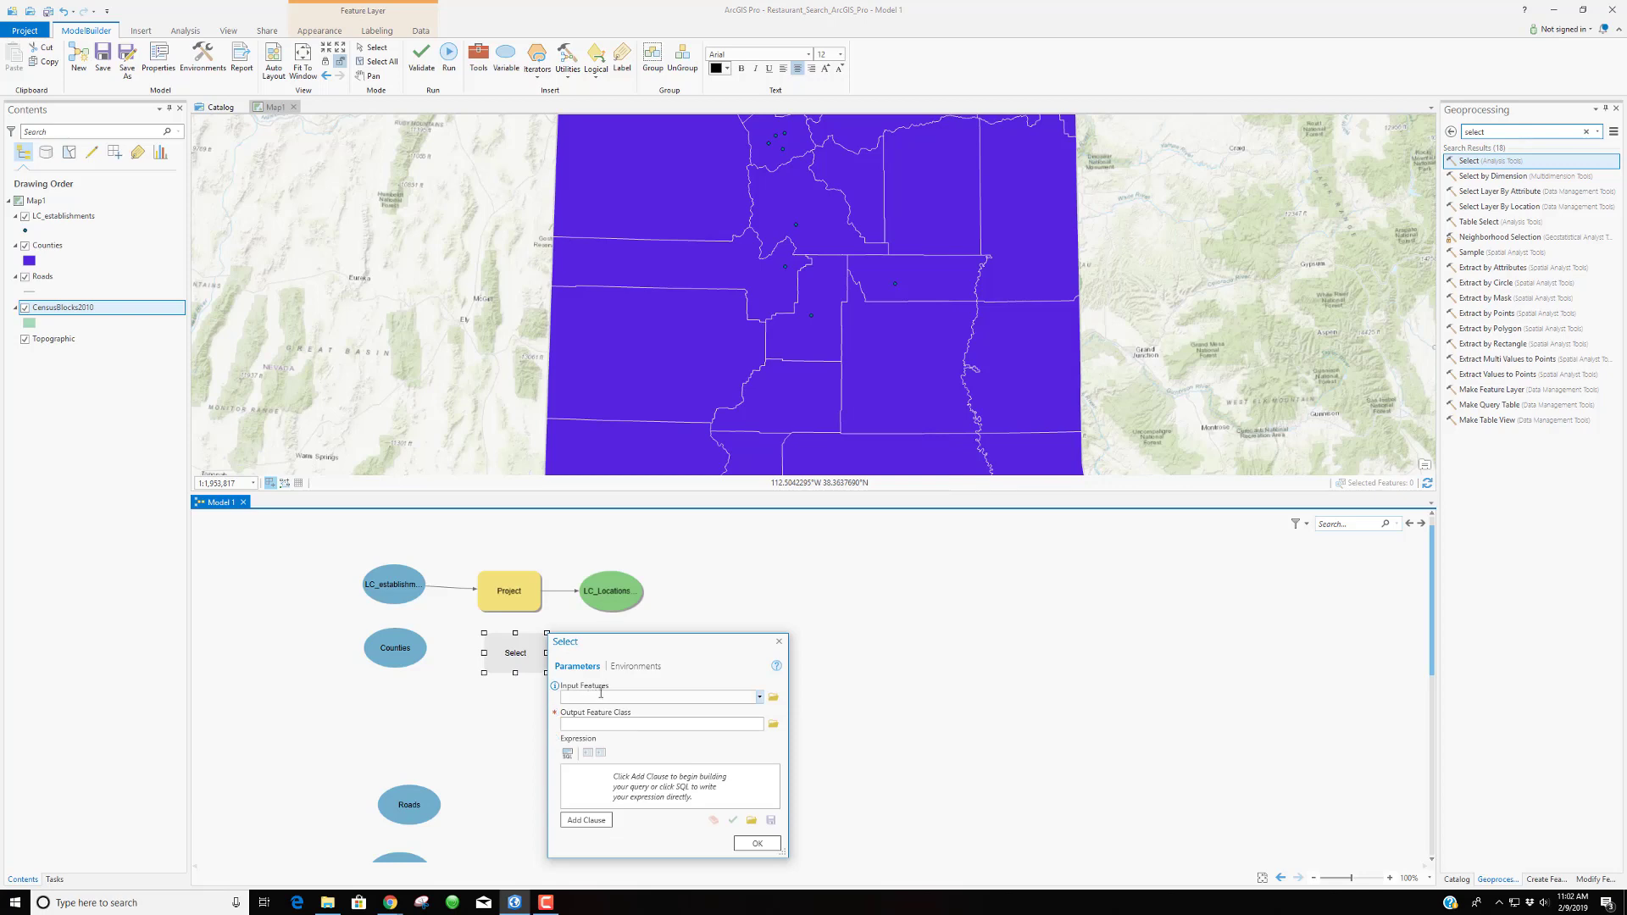
pyautogui.click(759, 699)
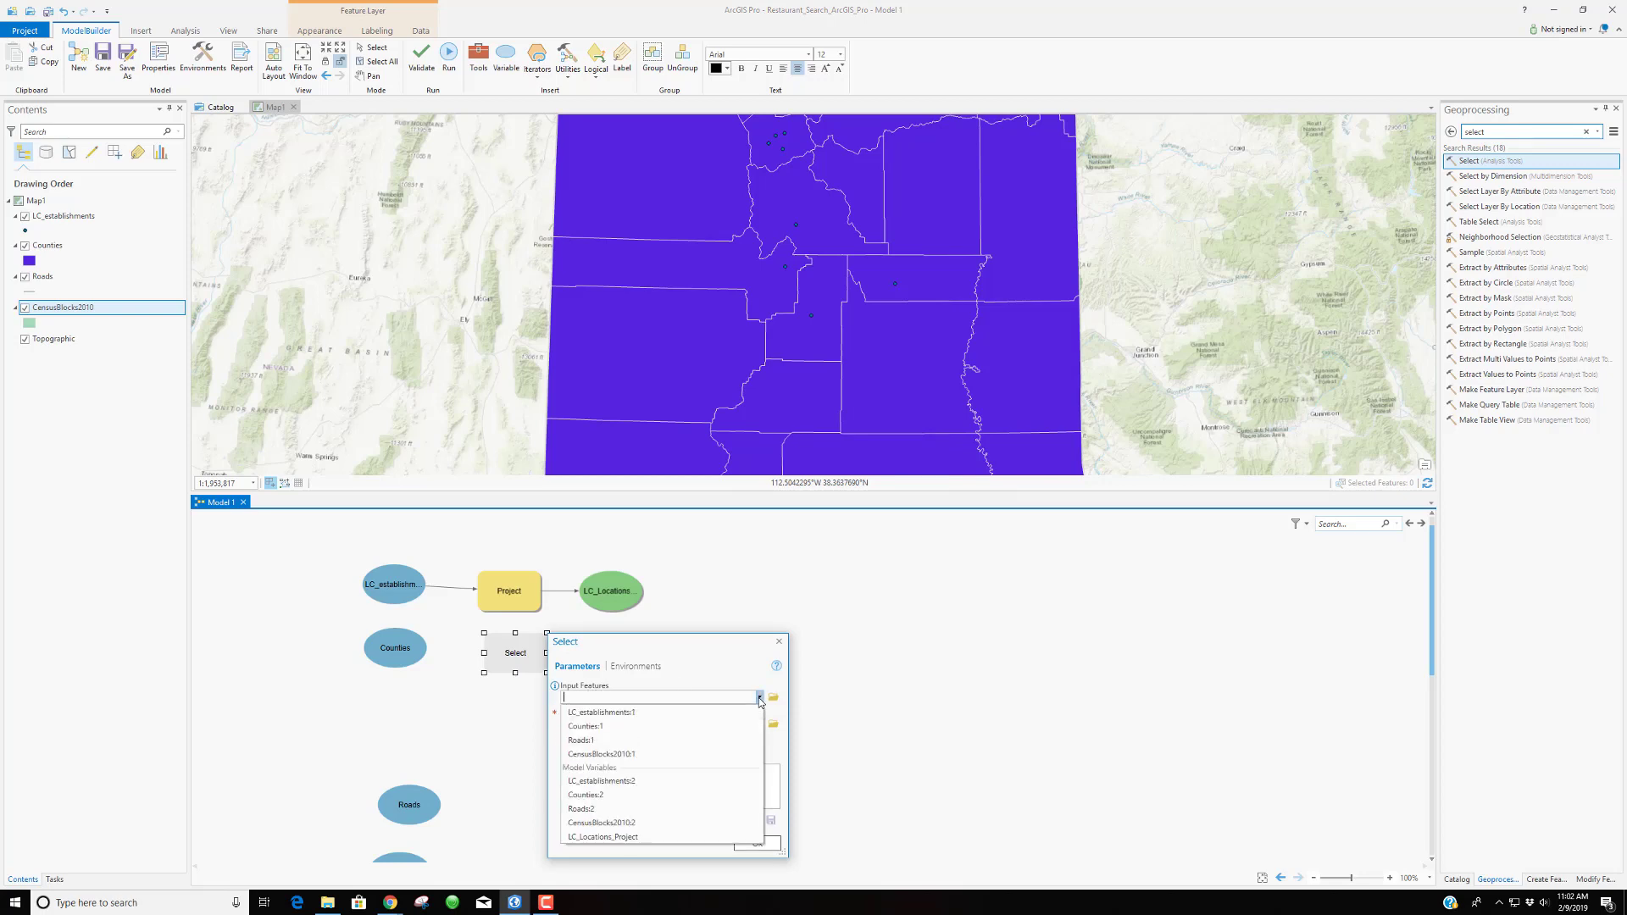
pyautogui.click(687, 797)
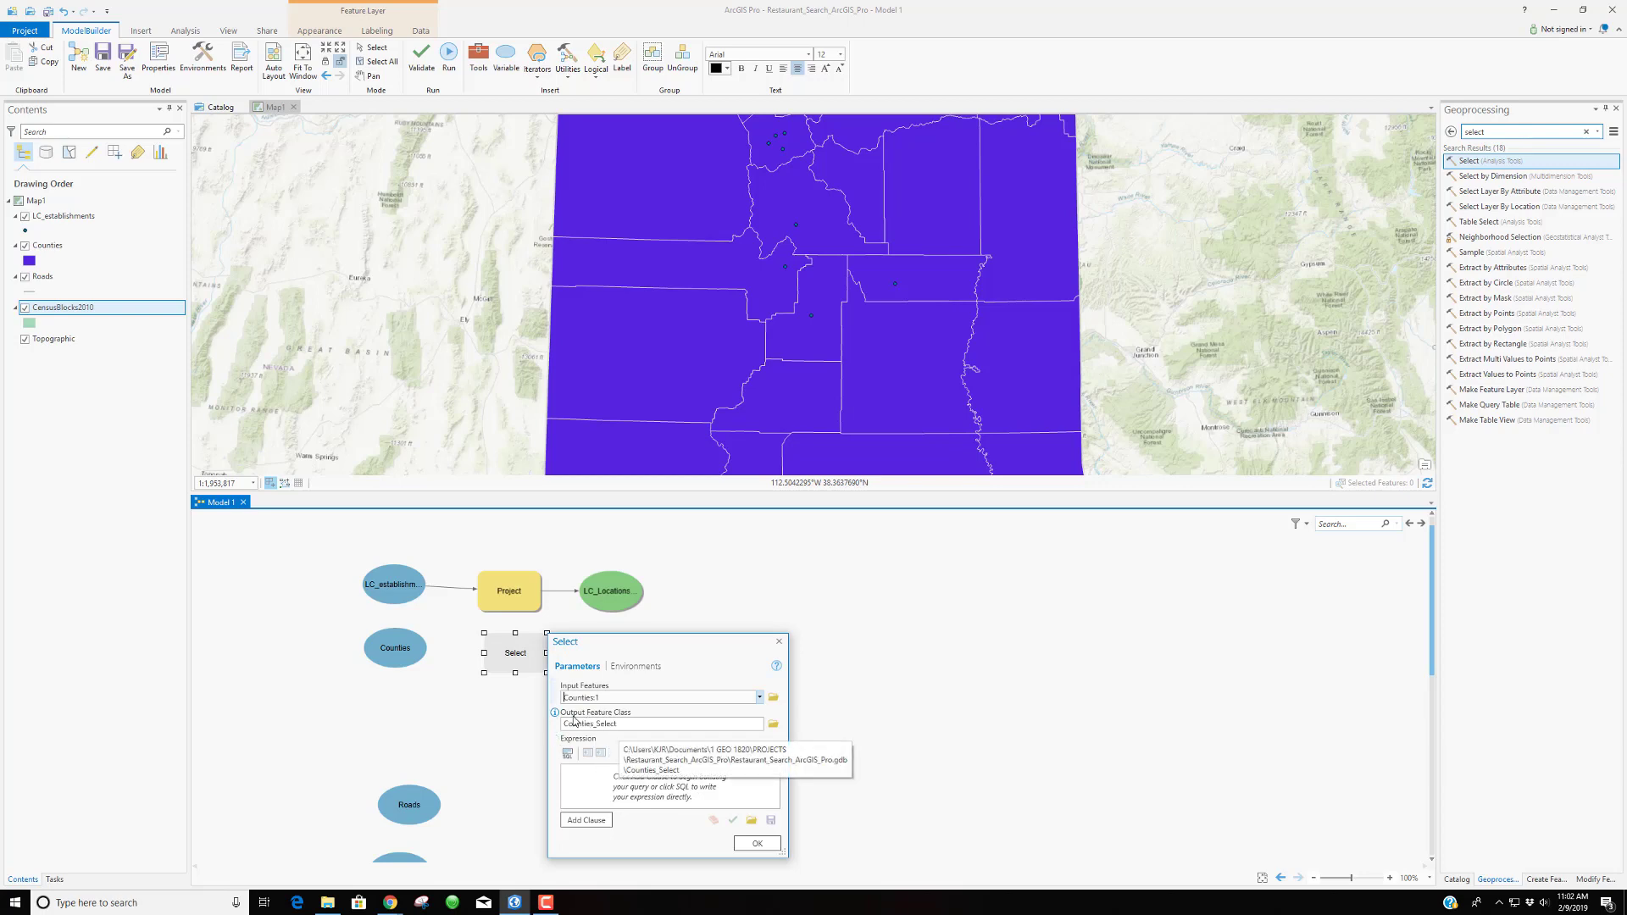
pyautogui.click(633, 721)
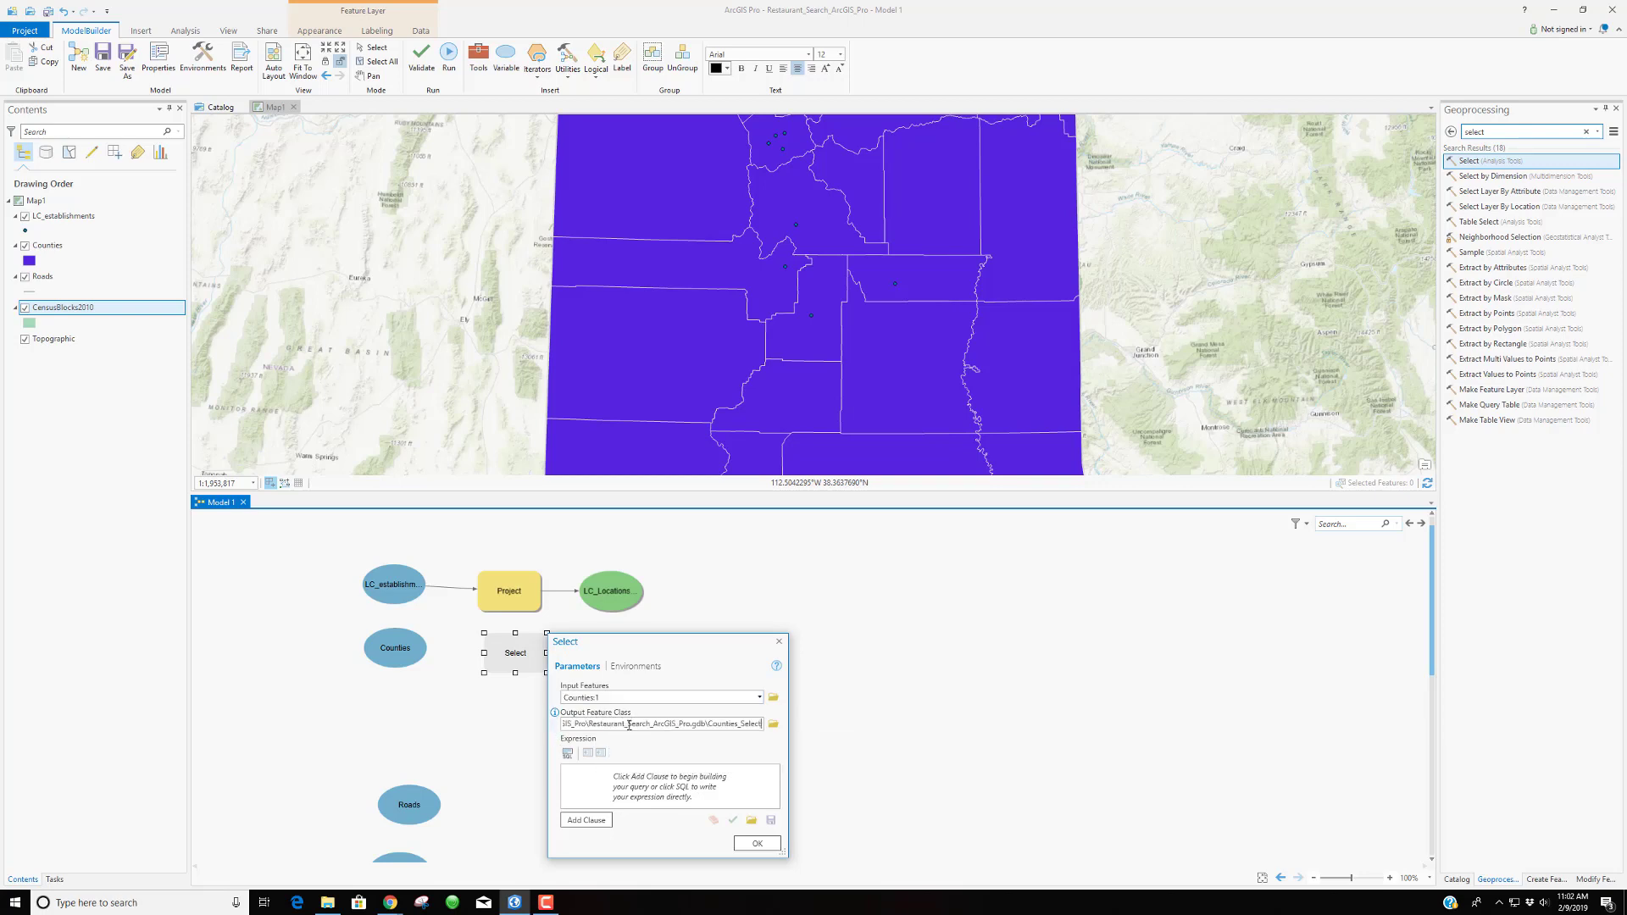
pyautogui.press('Left')
pyautogui.press('Left')
pyautogui.press('Left')
pyautogui.press('Left')
pyautogui.press('Left')
pyautogui.press('Left')
pyautogui.press('Left')
pyautogui.press('Left')
pyautogui.press('Left')
pyautogui.press('Left')
pyautogui.press('Left')
pyautogui.press('Left')
pyautogui.press('BackSpace')
pyautogui.press('BackSpace')
pyautogui.press('BackSpace')
pyautogui.press('BackSpace')
pyautogui.write('Utah_County')
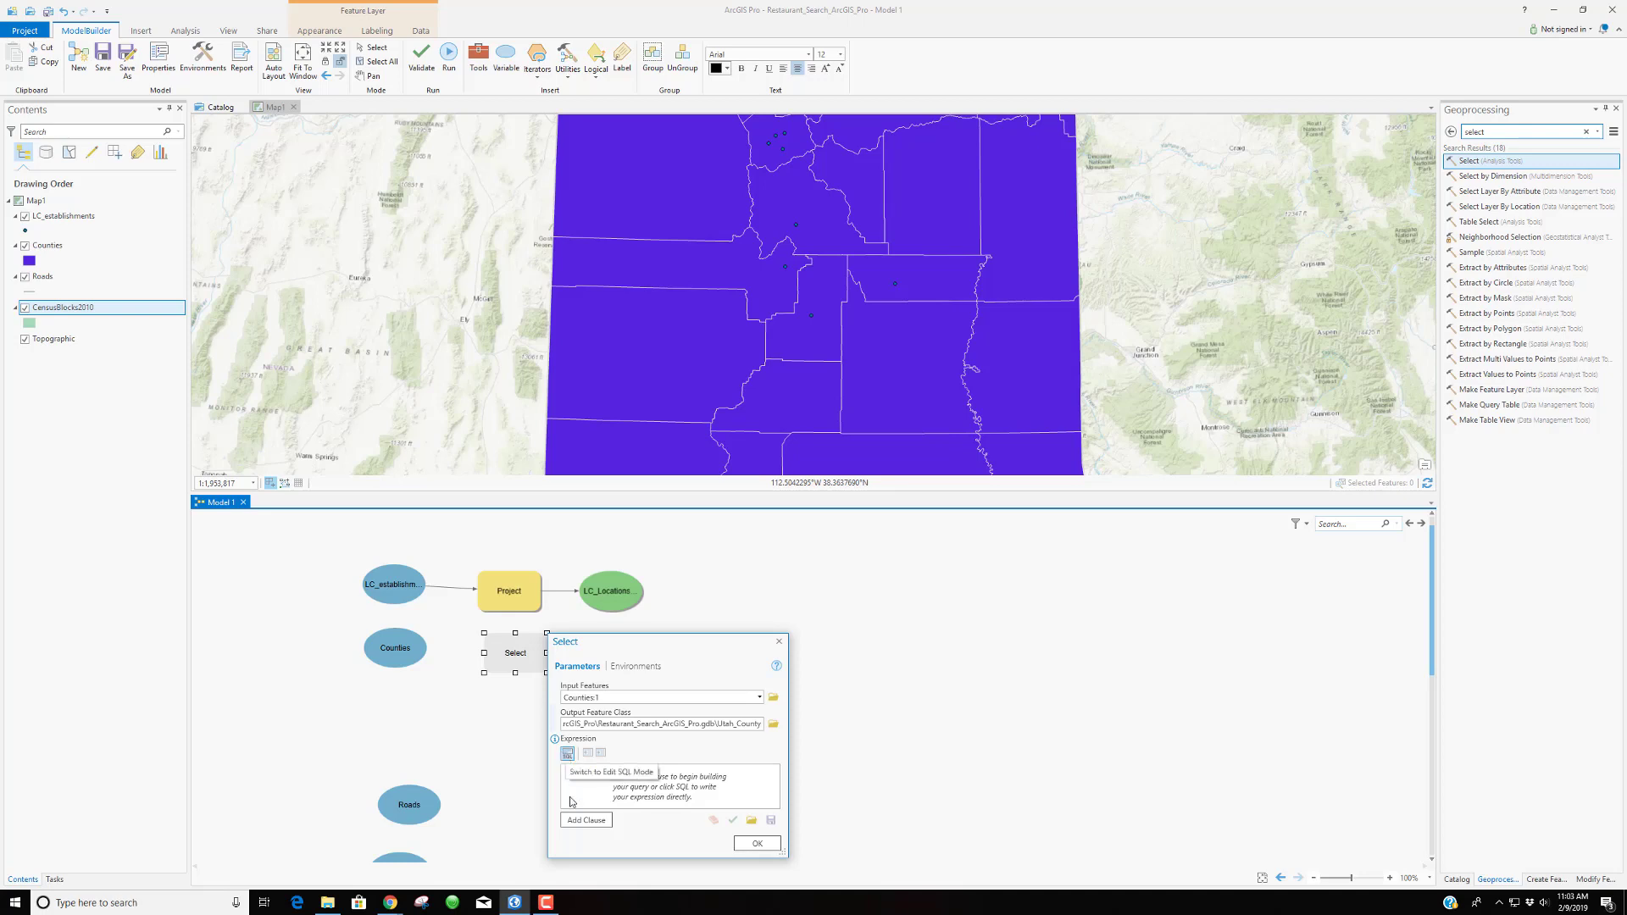
# Add the clause NAME is Equal to UTAH to the Select expression and accept the parameters
pyautogui.click(584, 821)
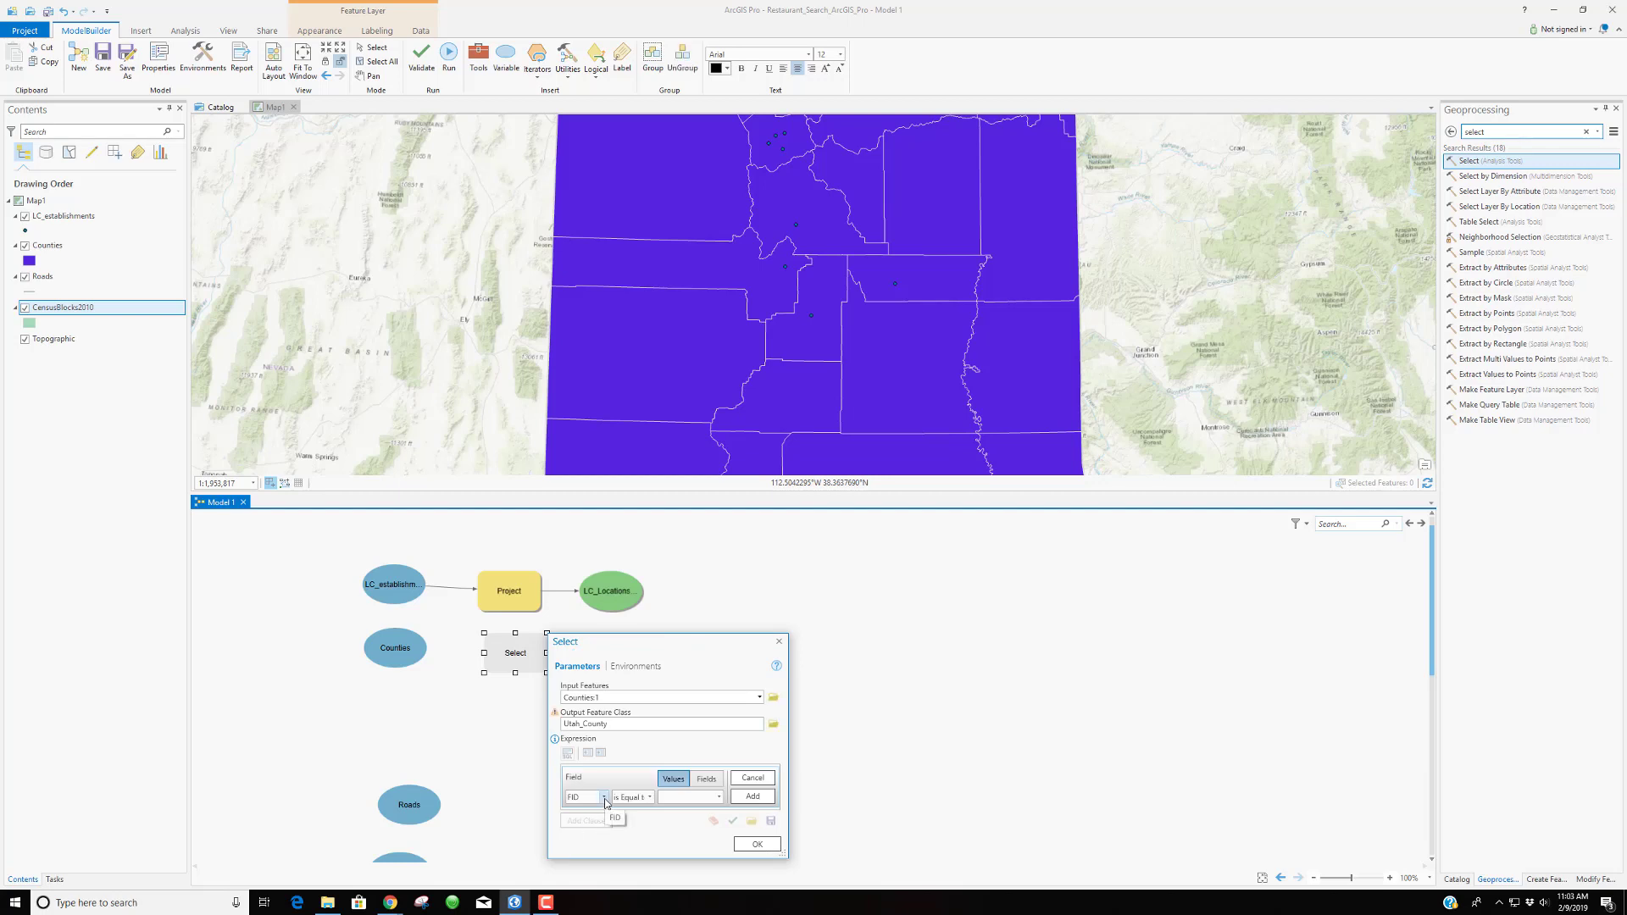
pyautogui.click(605, 798)
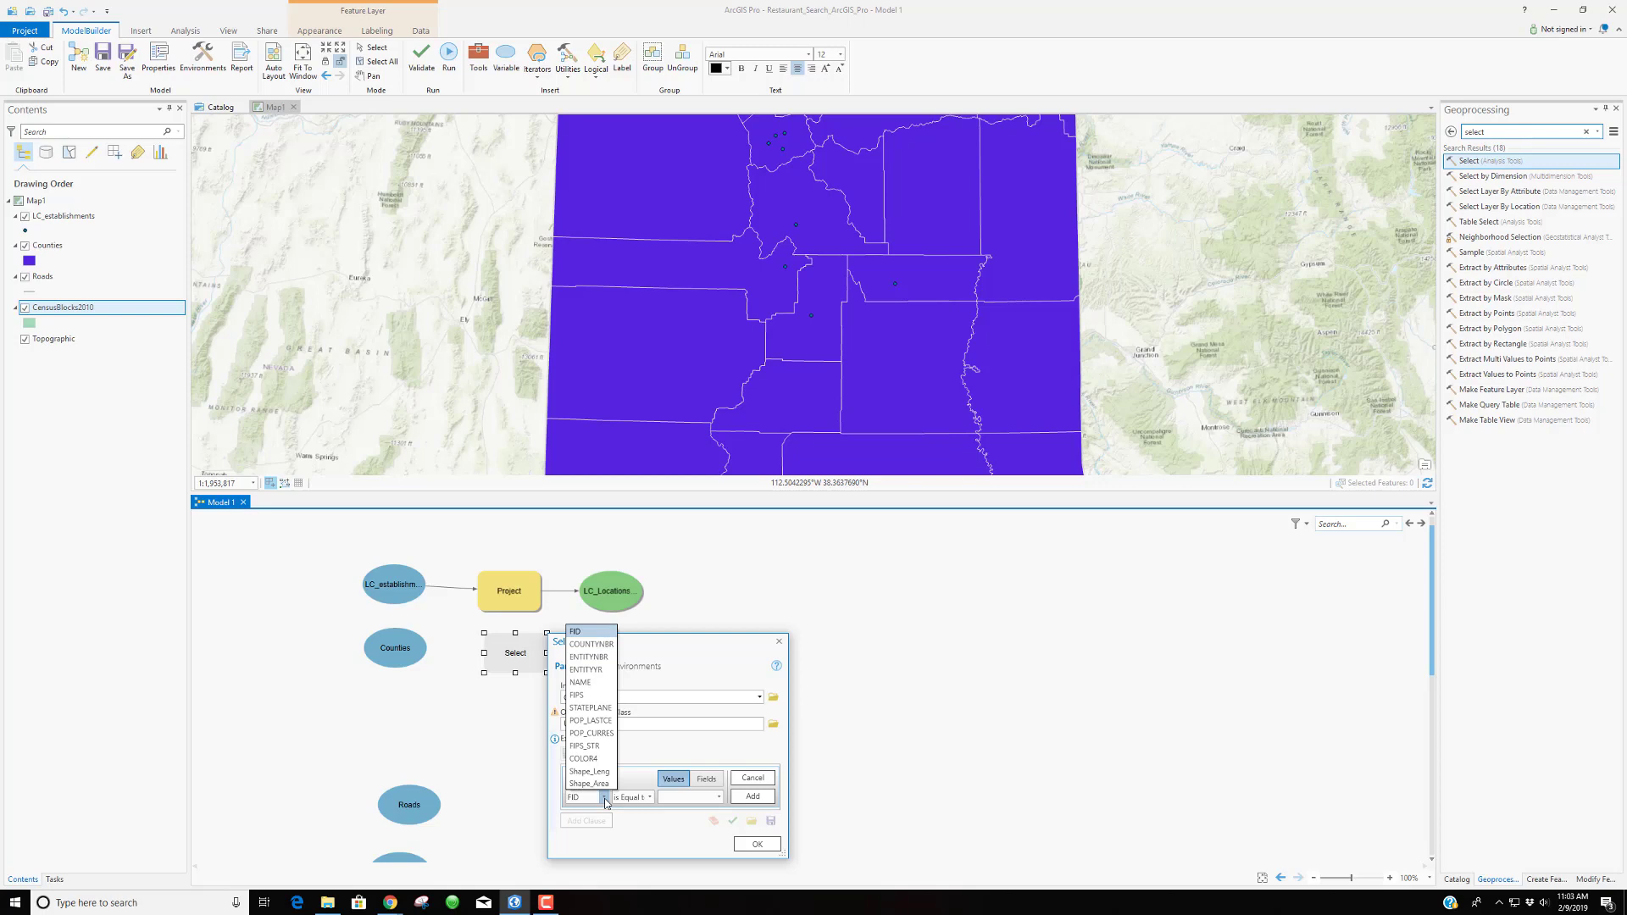
pyautogui.click(601, 683)
pyautogui.click(650, 797)
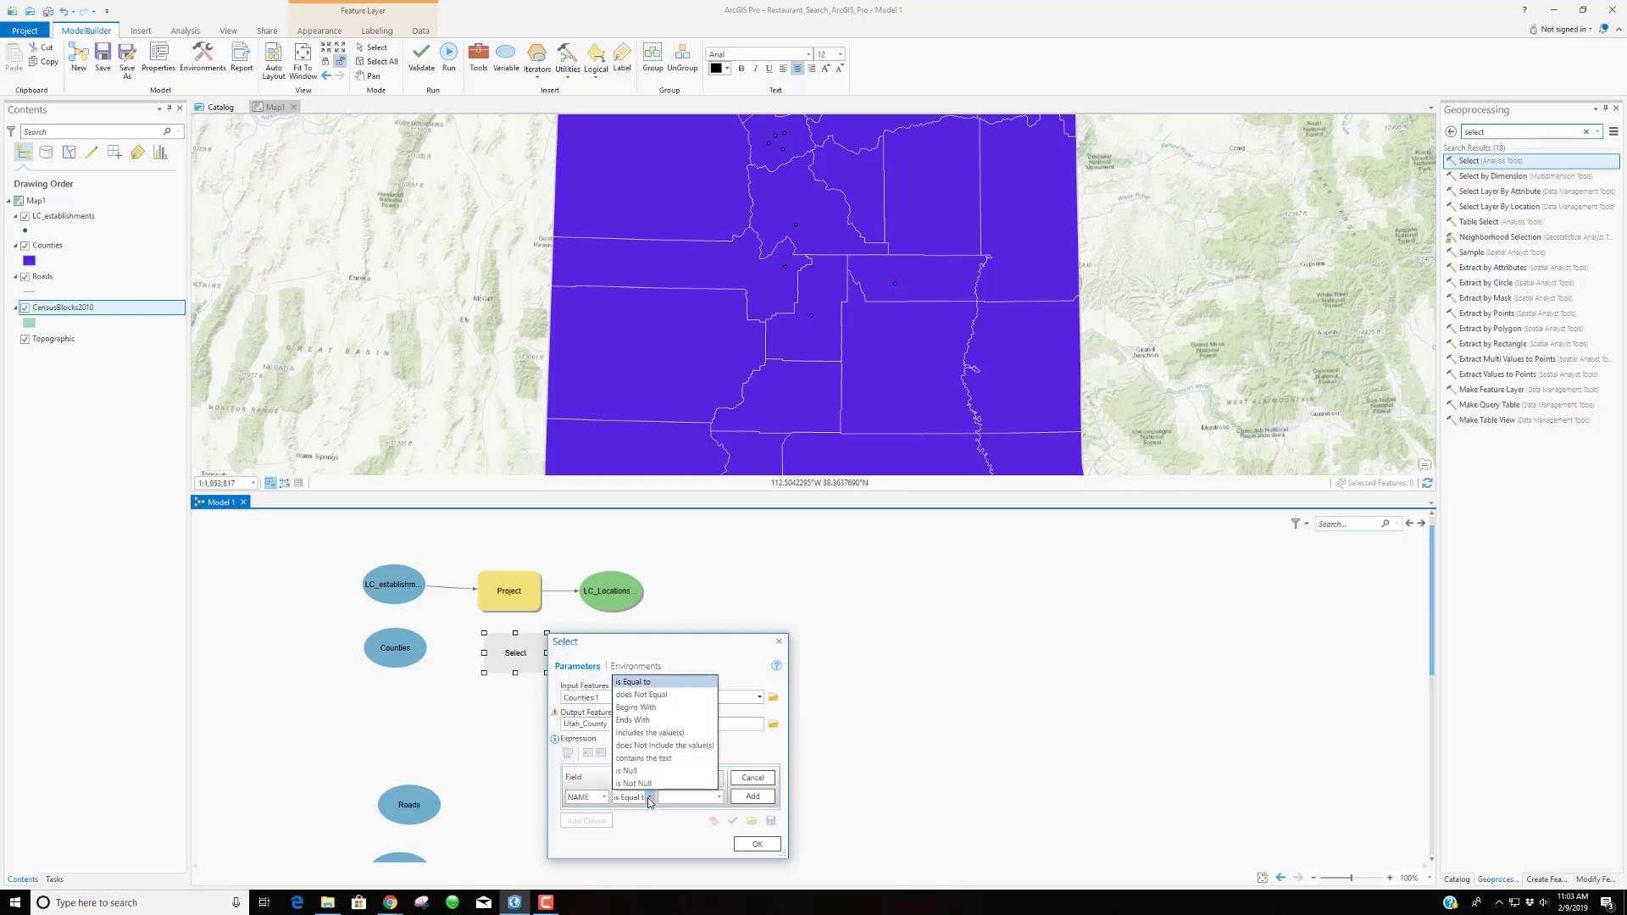
pyautogui.click(650, 801)
pyautogui.click(720, 798)
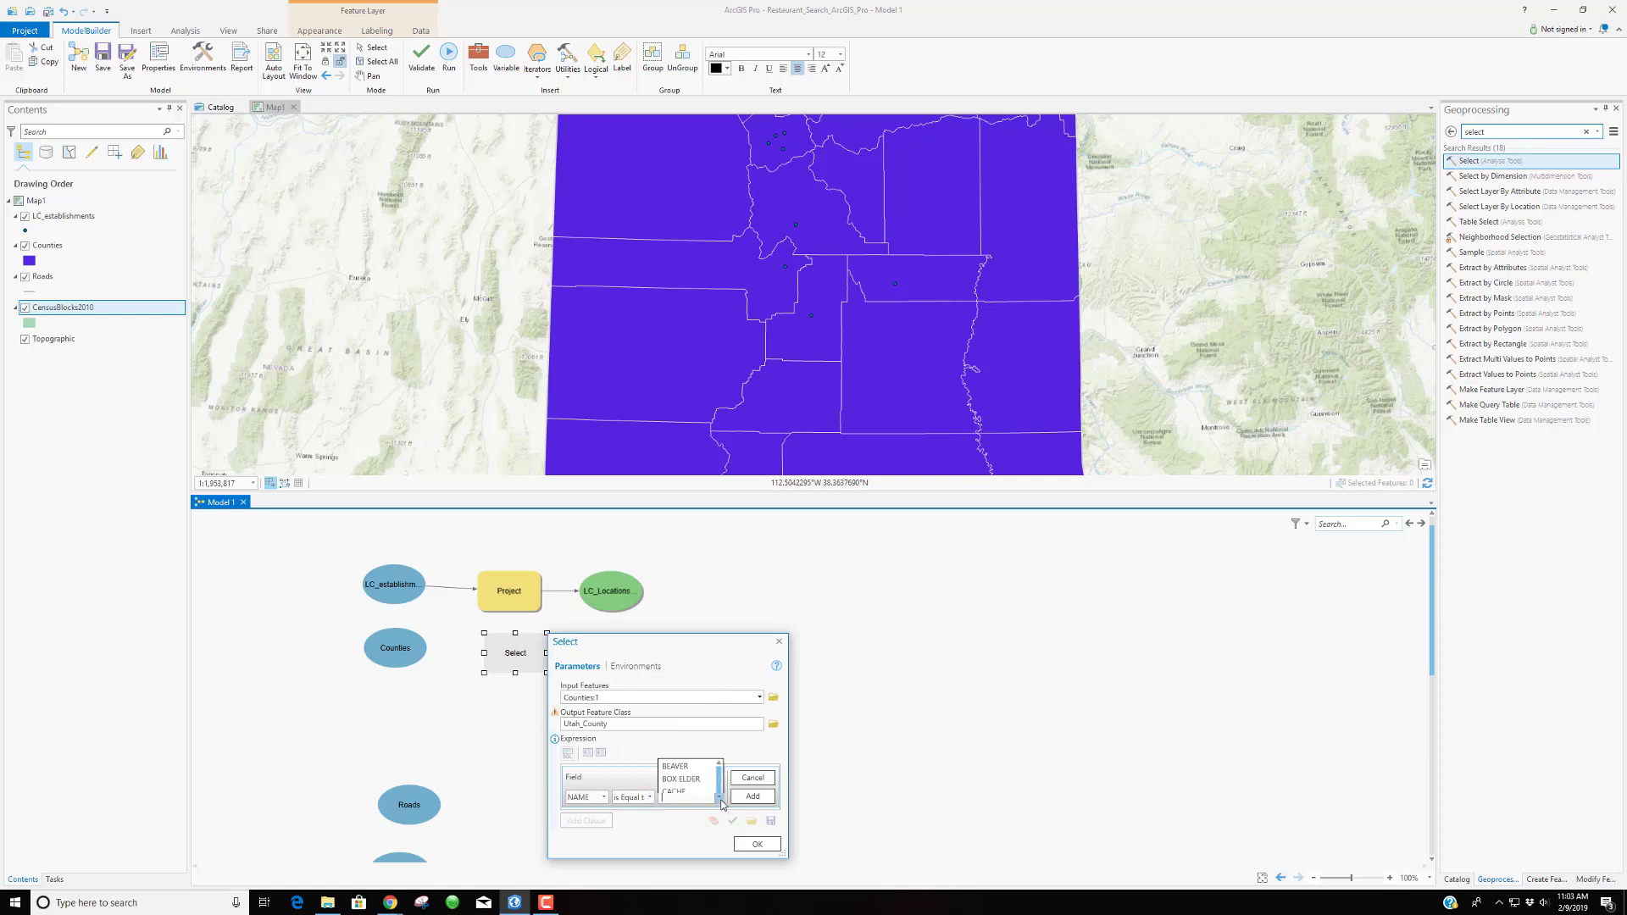
pyautogui.scroll(-1, 708, 766)
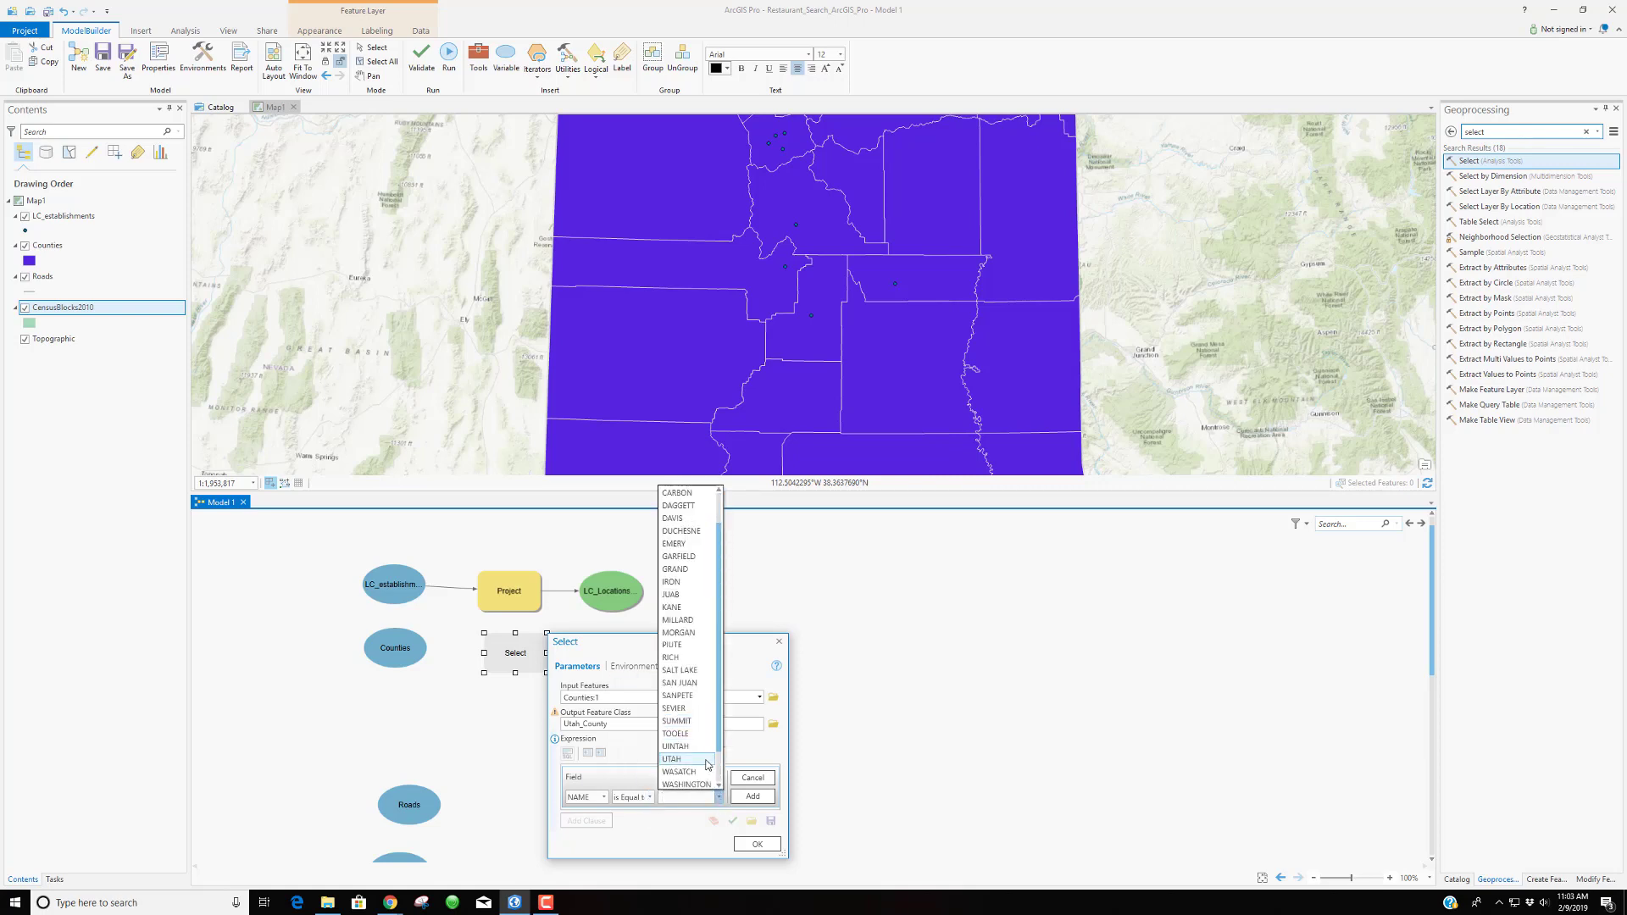
pyautogui.click(709, 760)
pyautogui.click(752, 797)
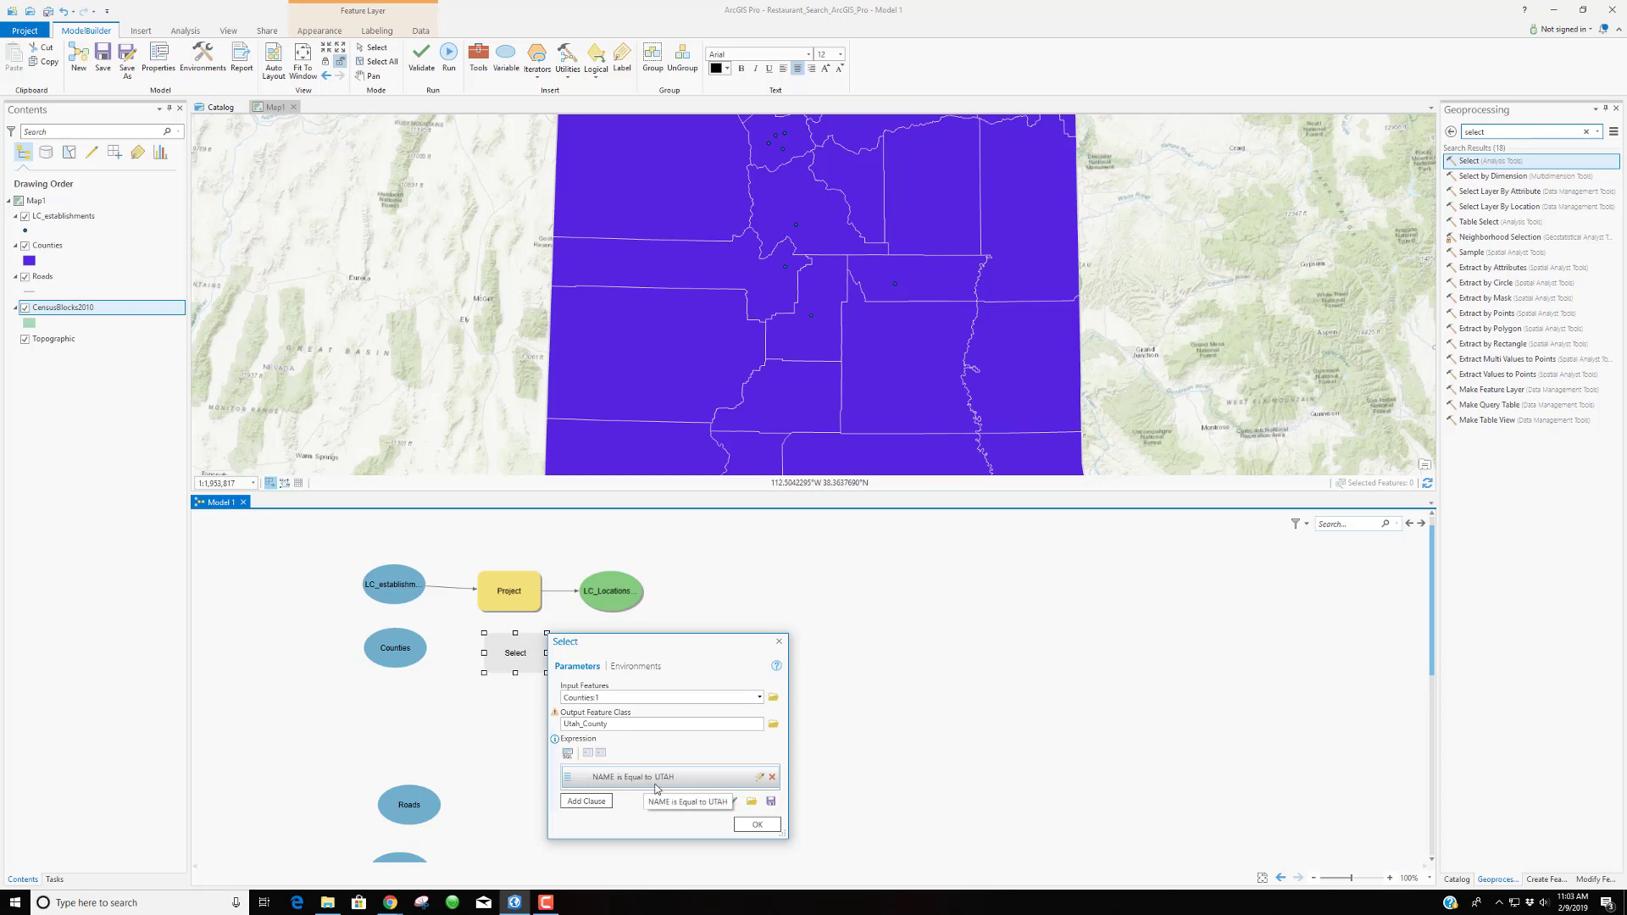
pyautogui.click(757, 825)
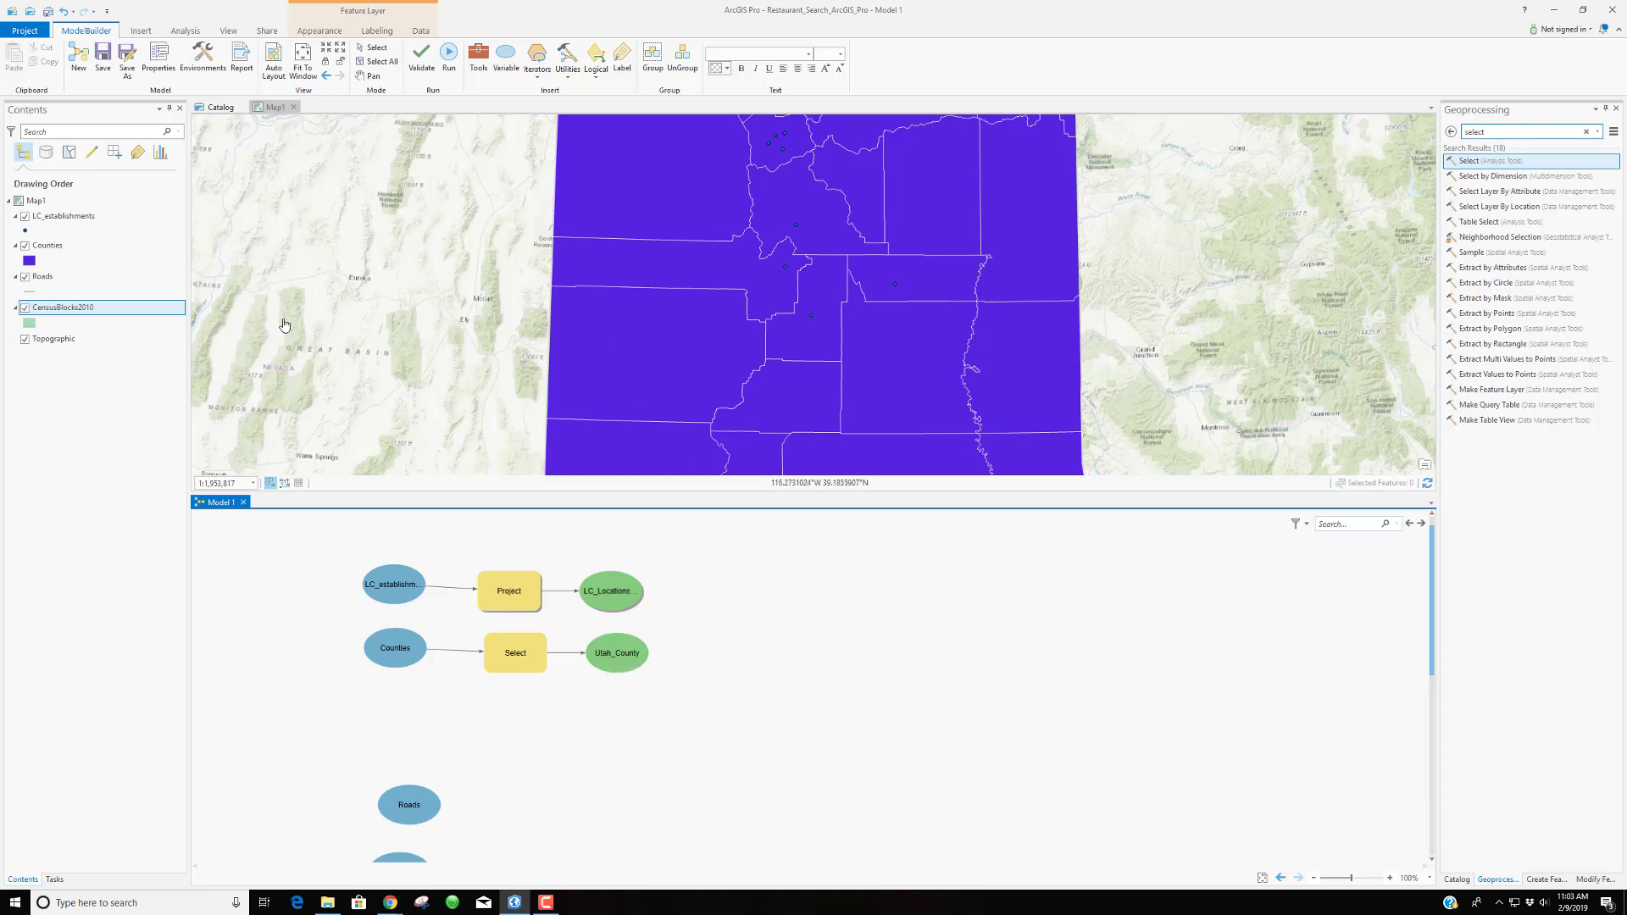
# Hide the Counties and CensusBlocks2010 layers so the roads show on the map, cancelling any feature identification
pyautogui.click(26, 246)
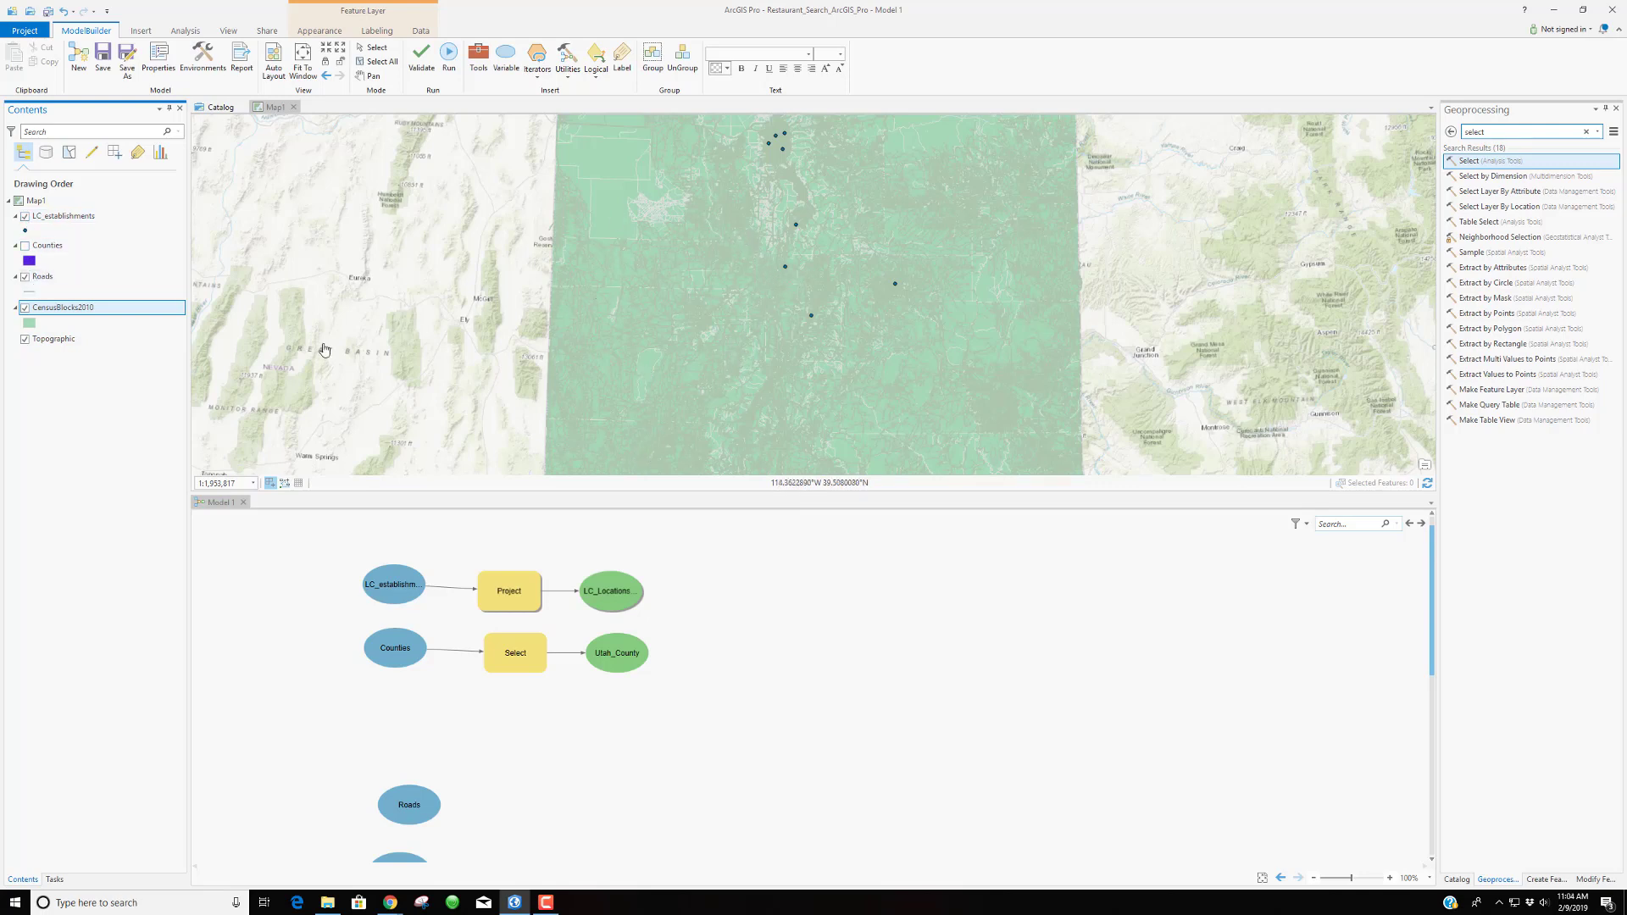
pyautogui.click(24, 307)
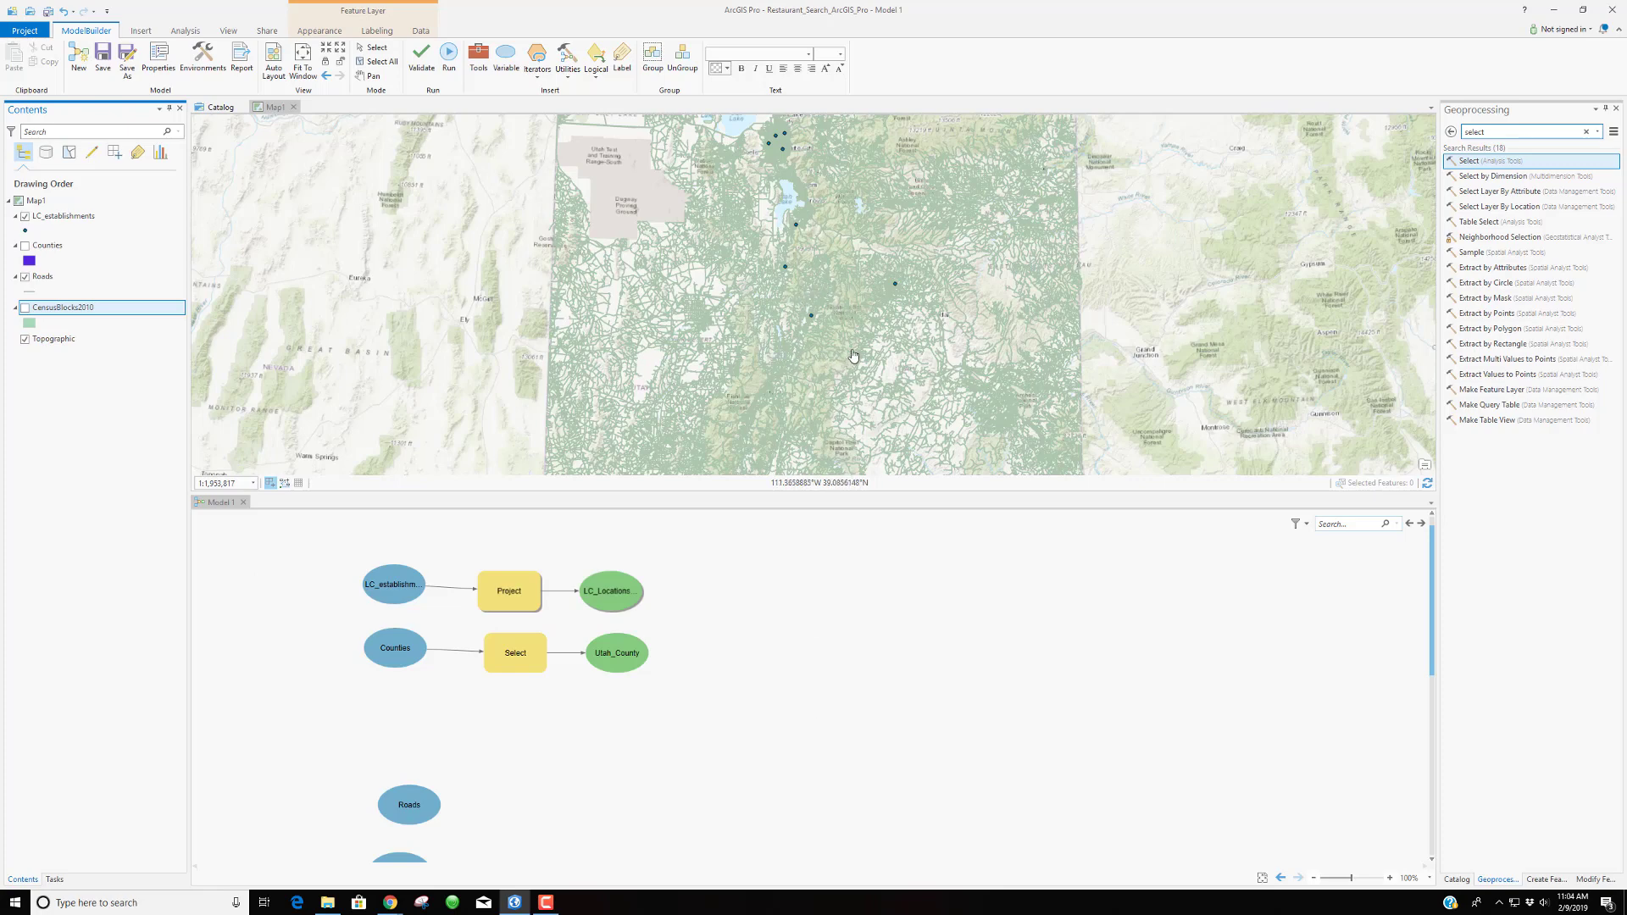
pyautogui.moveTo(813, 379); pyautogui.dragTo(859, 314)
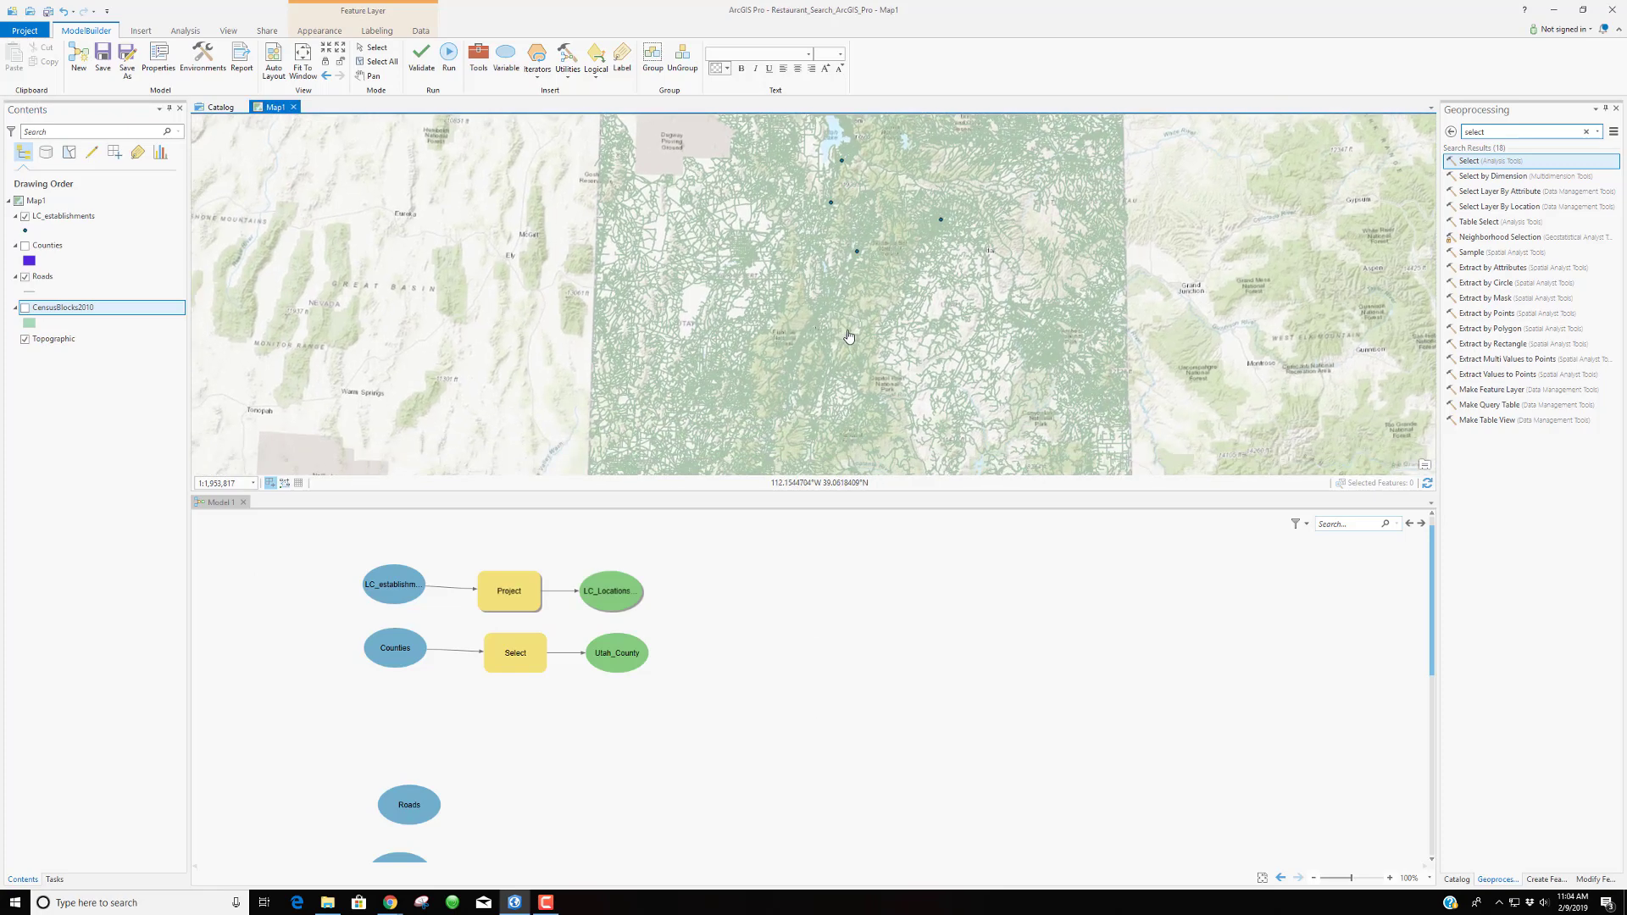
pyautogui.click(858, 307)
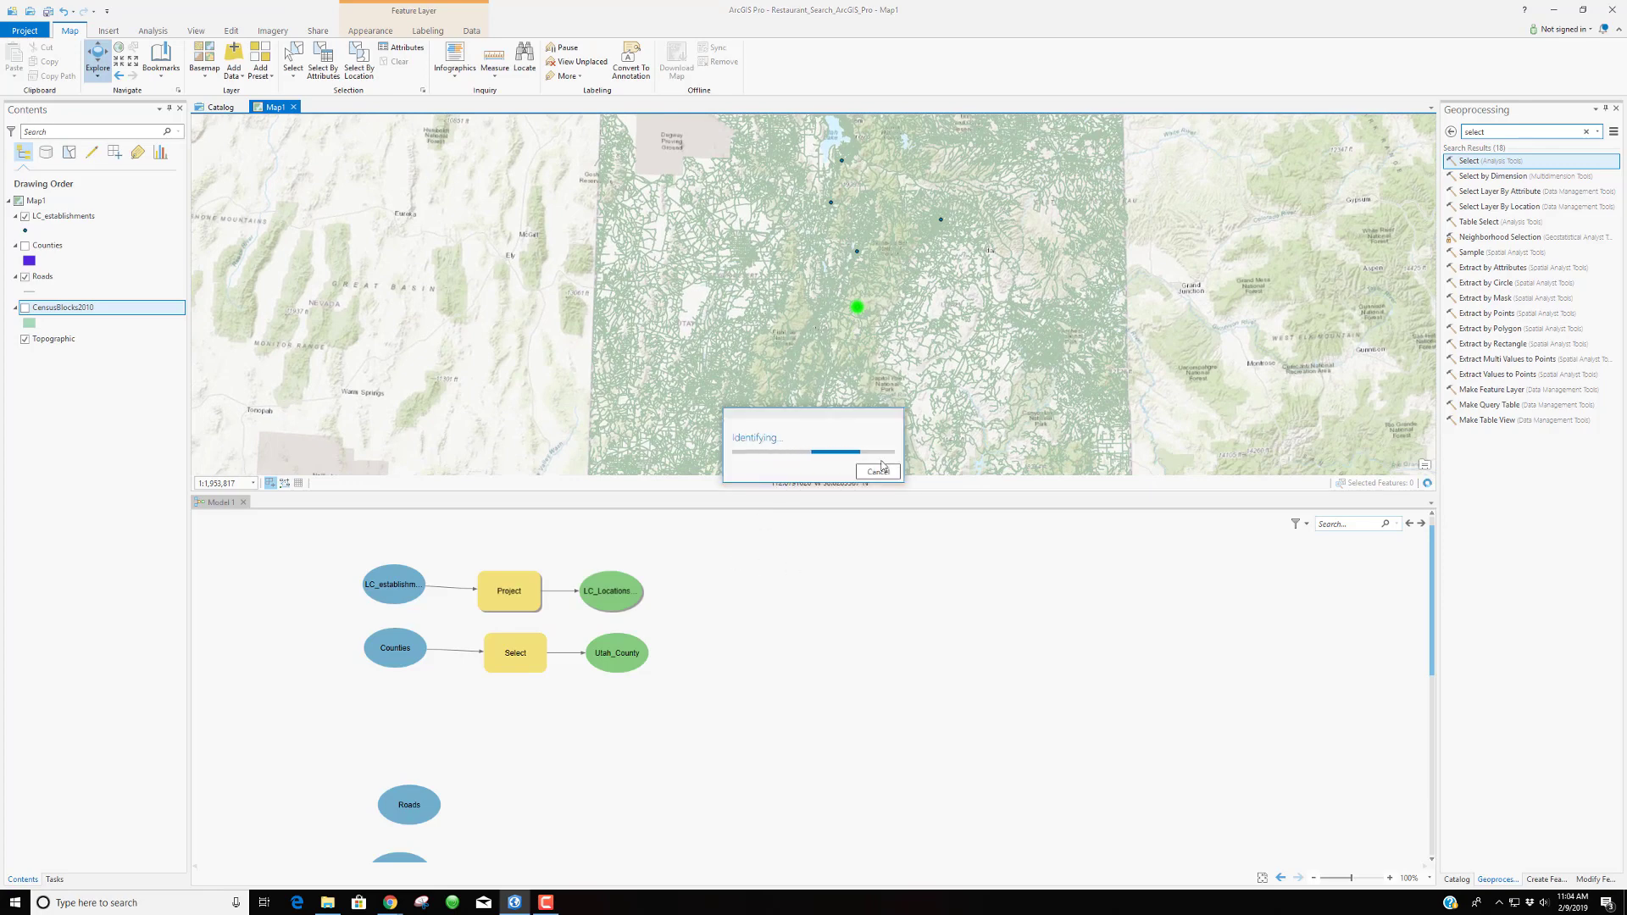
pyautogui.click(878, 470)
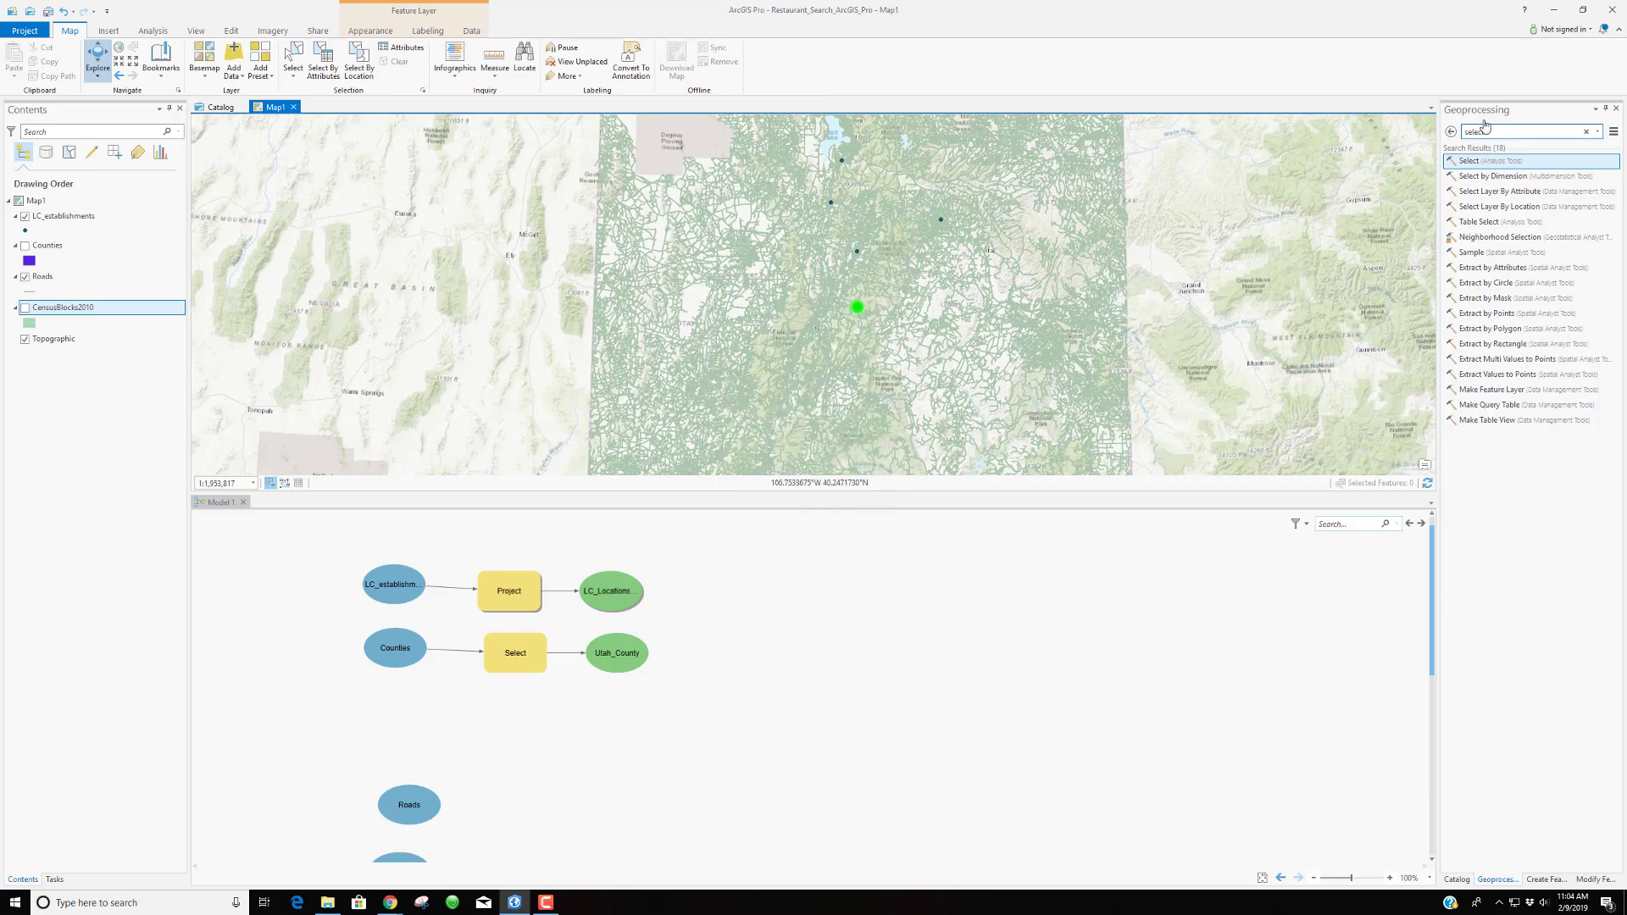
# Find the Intersect analysis tool and add it to the model below and beyond the Utah_County output
pyautogui.click(1508, 130)
pyautogui.doubleClick(1502, 133)
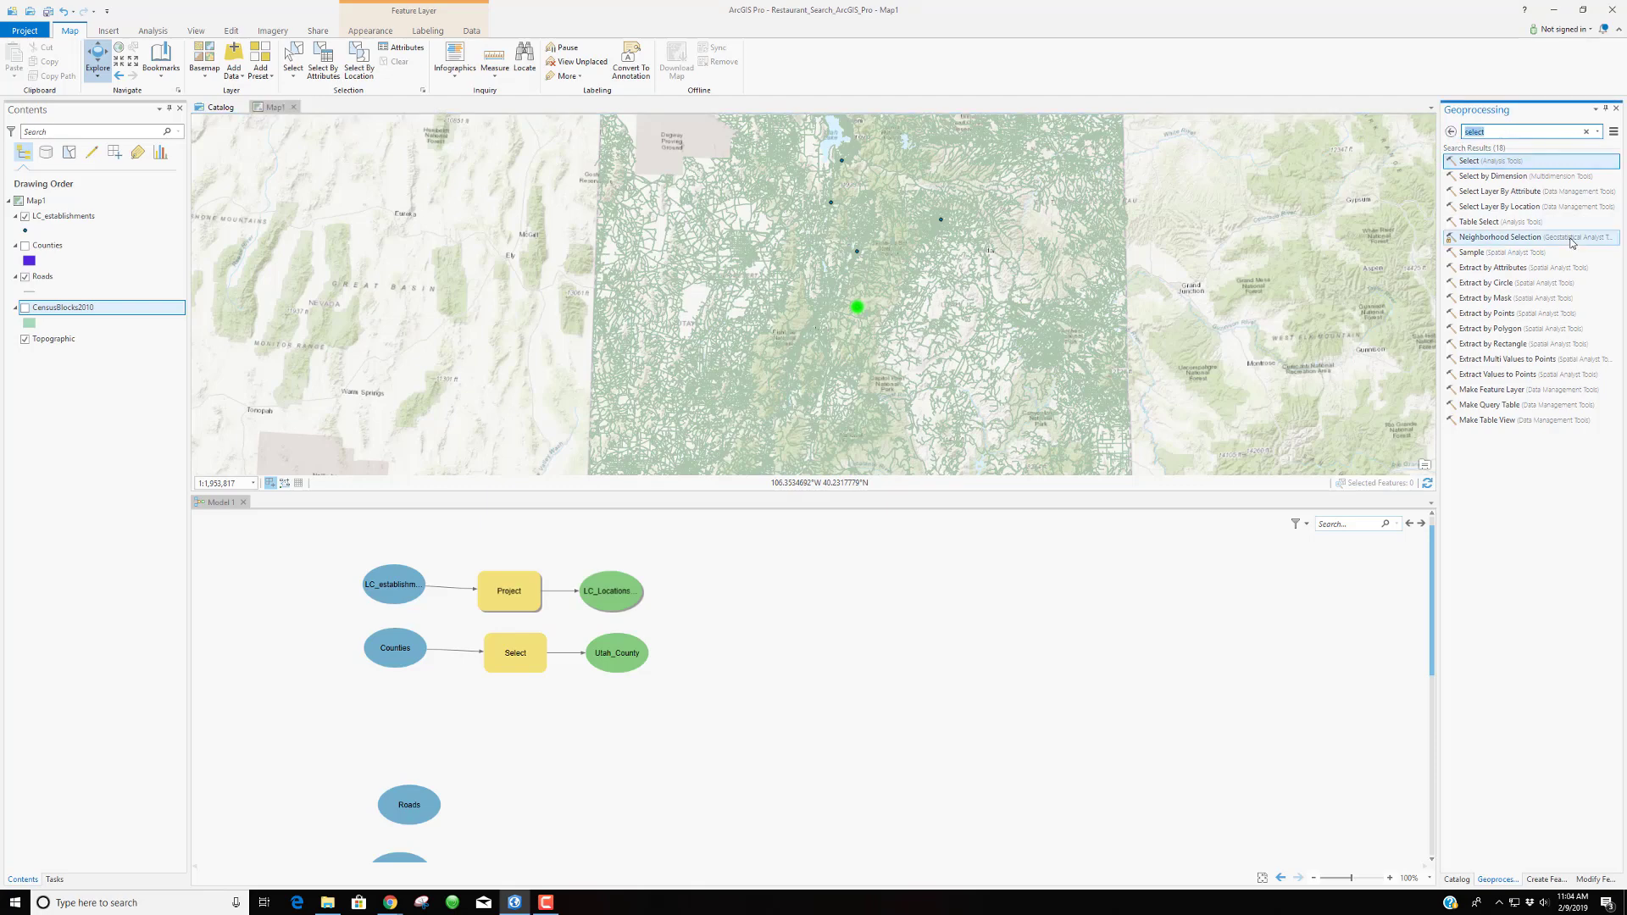
pyautogui.write('inter')
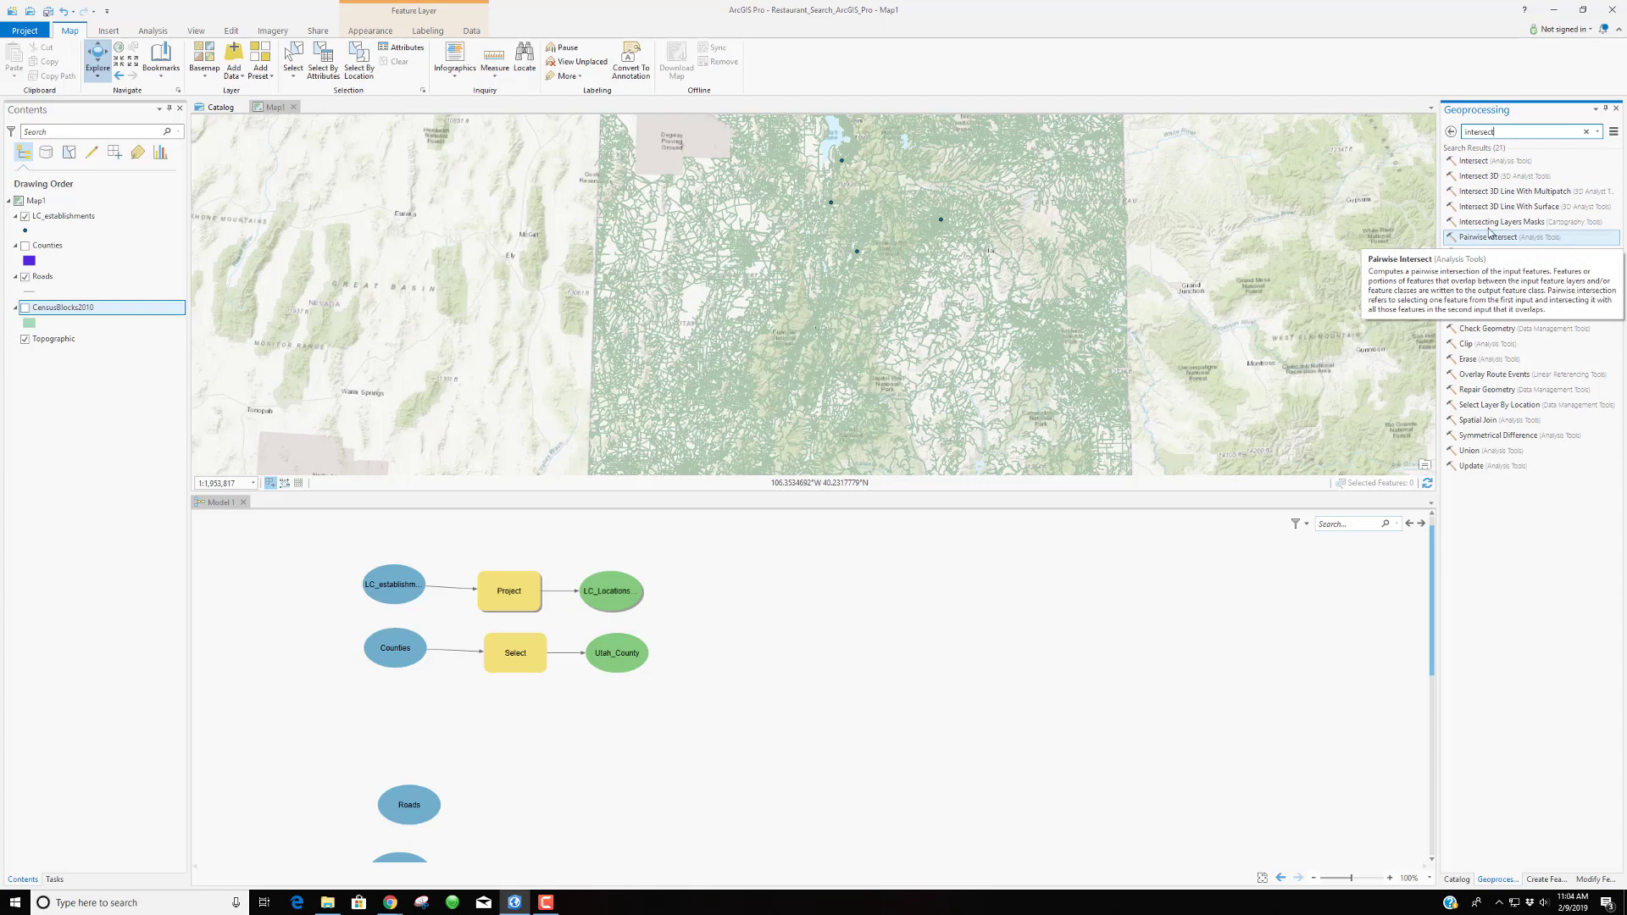
pyautogui.scroll(1, 843, 610)
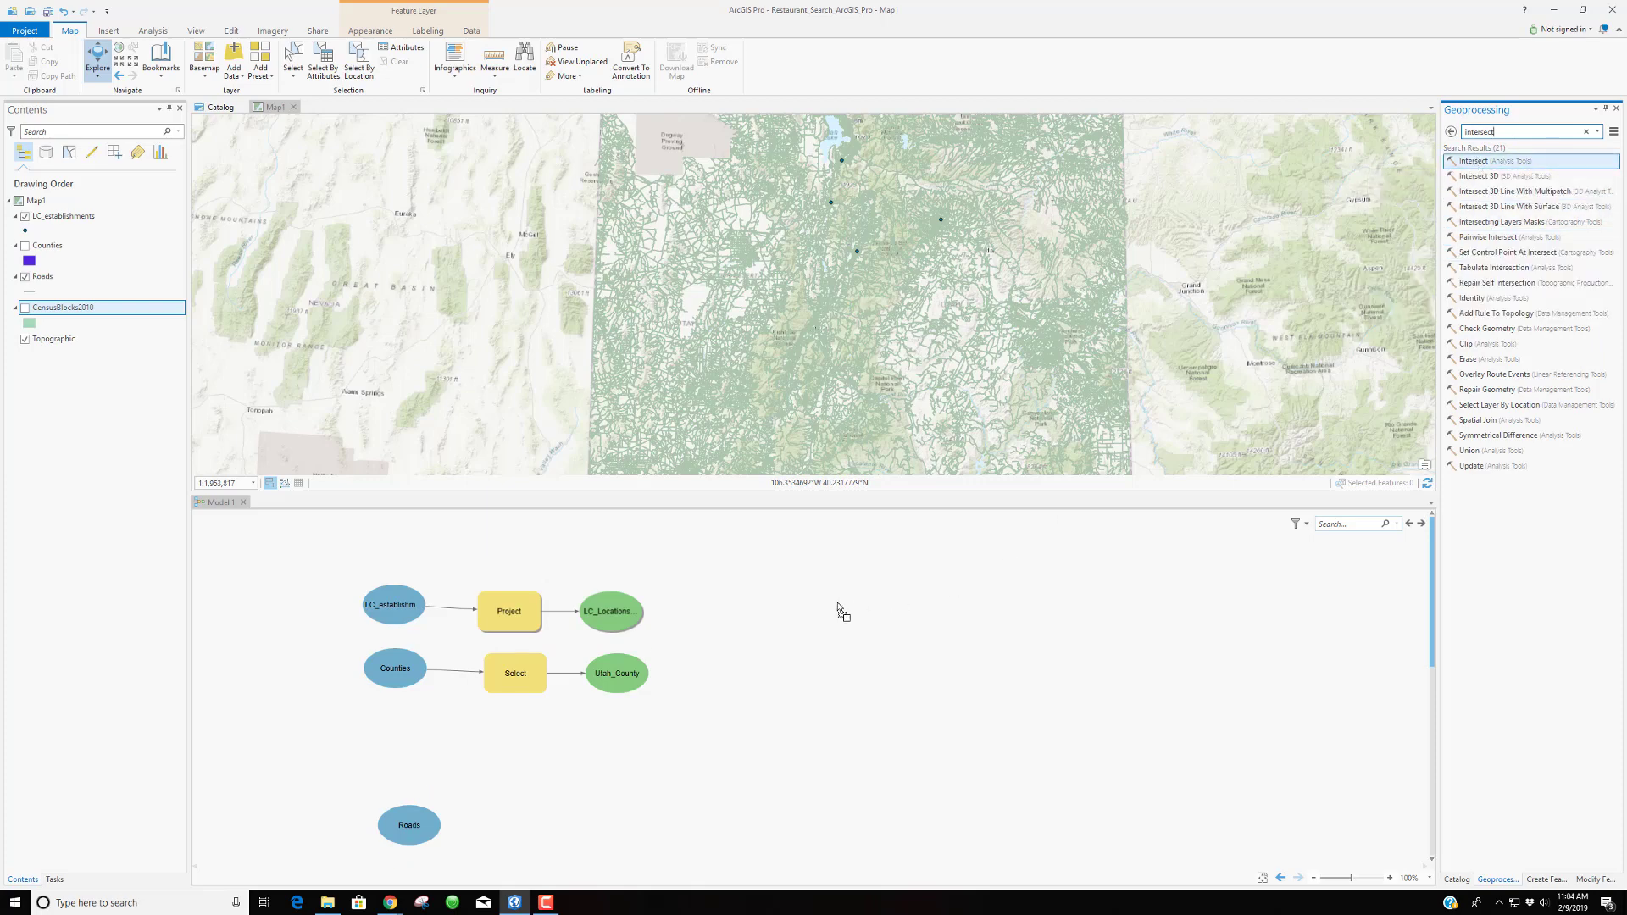
pyautogui.moveTo(760, 664); pyautogui.dragTo(984, 667)
pyautogui.rightClick(693, 669)
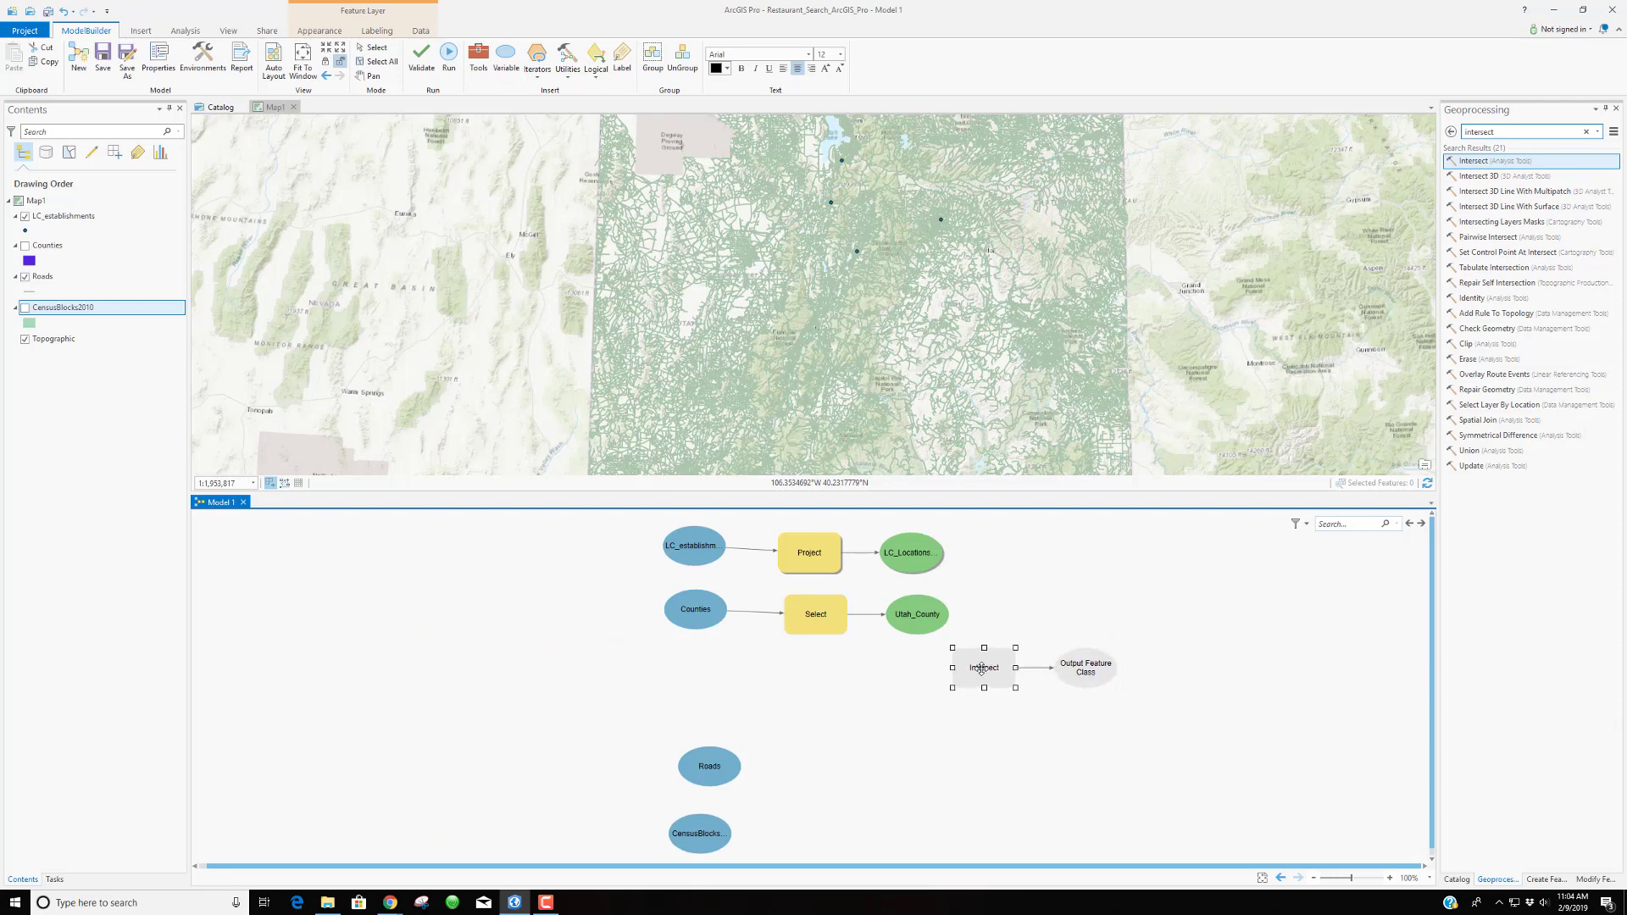
# In the Intersect tool's parameters, choose Utah_County and Roads:2 as the input features
pyautogui.doubleClick(982, 668)
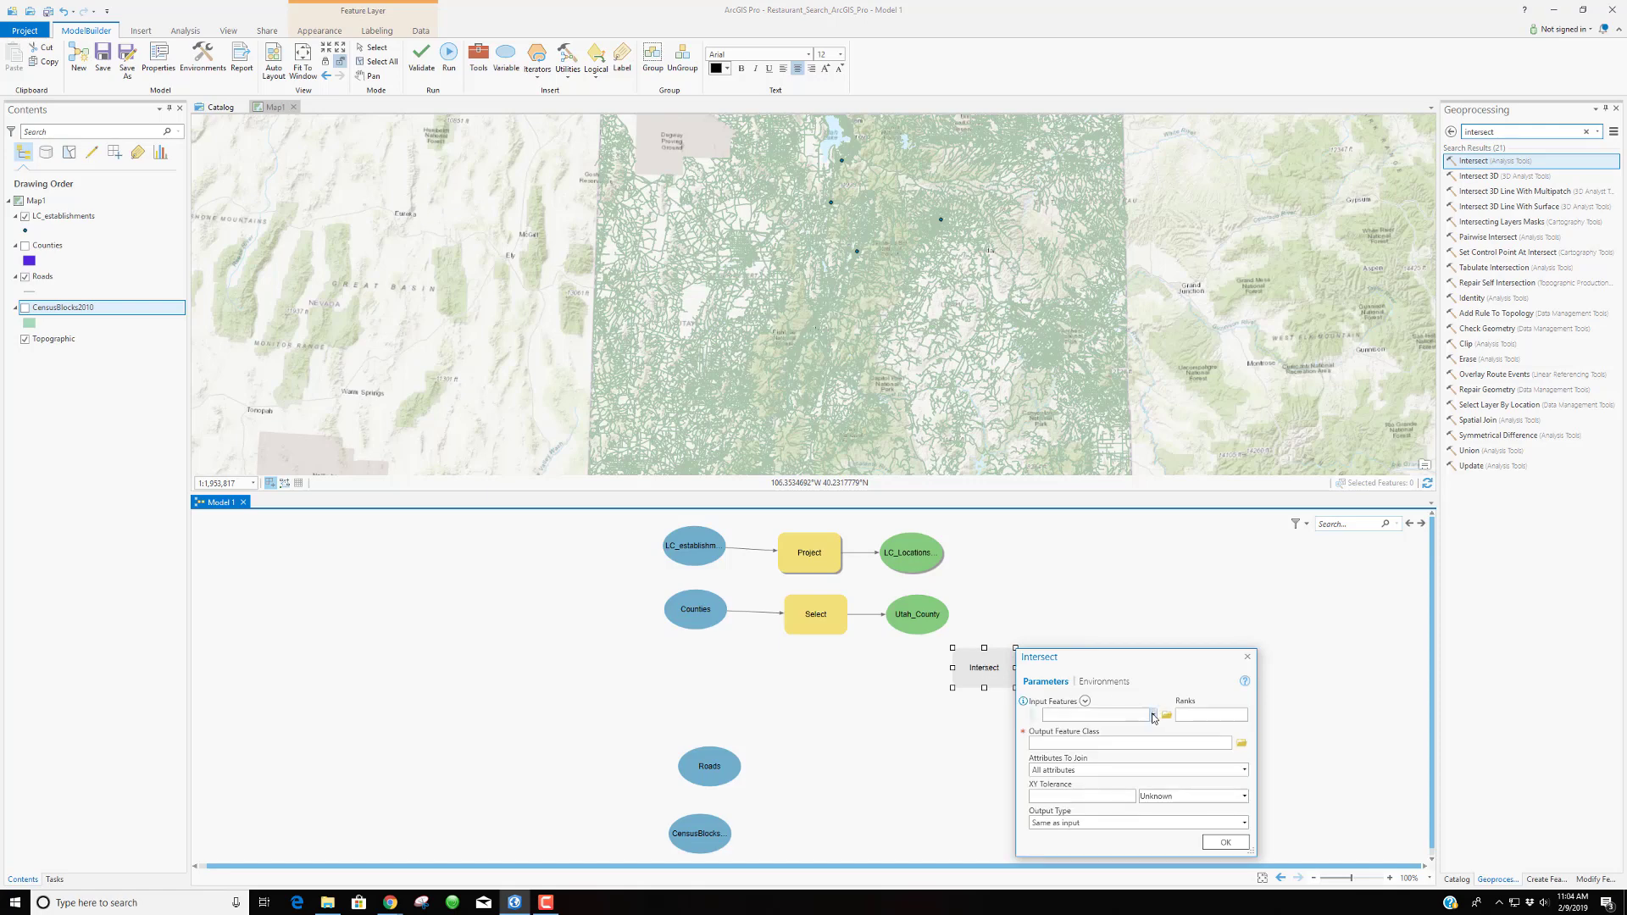
pyautogui.click(1153, 716)
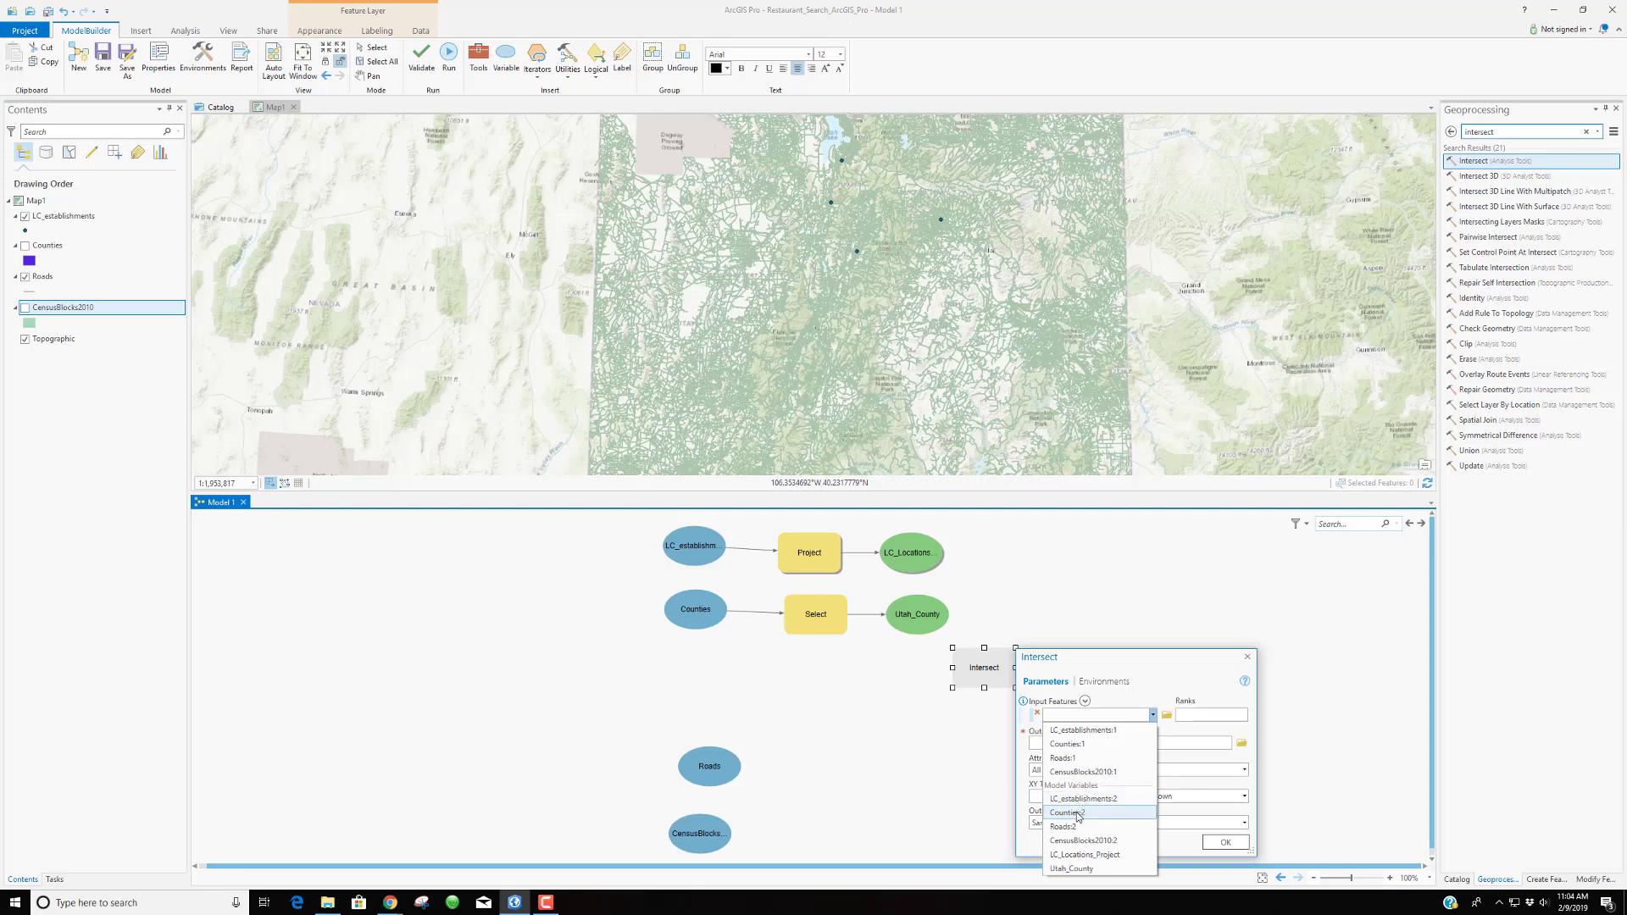
pyautogui.click(1076, 871)
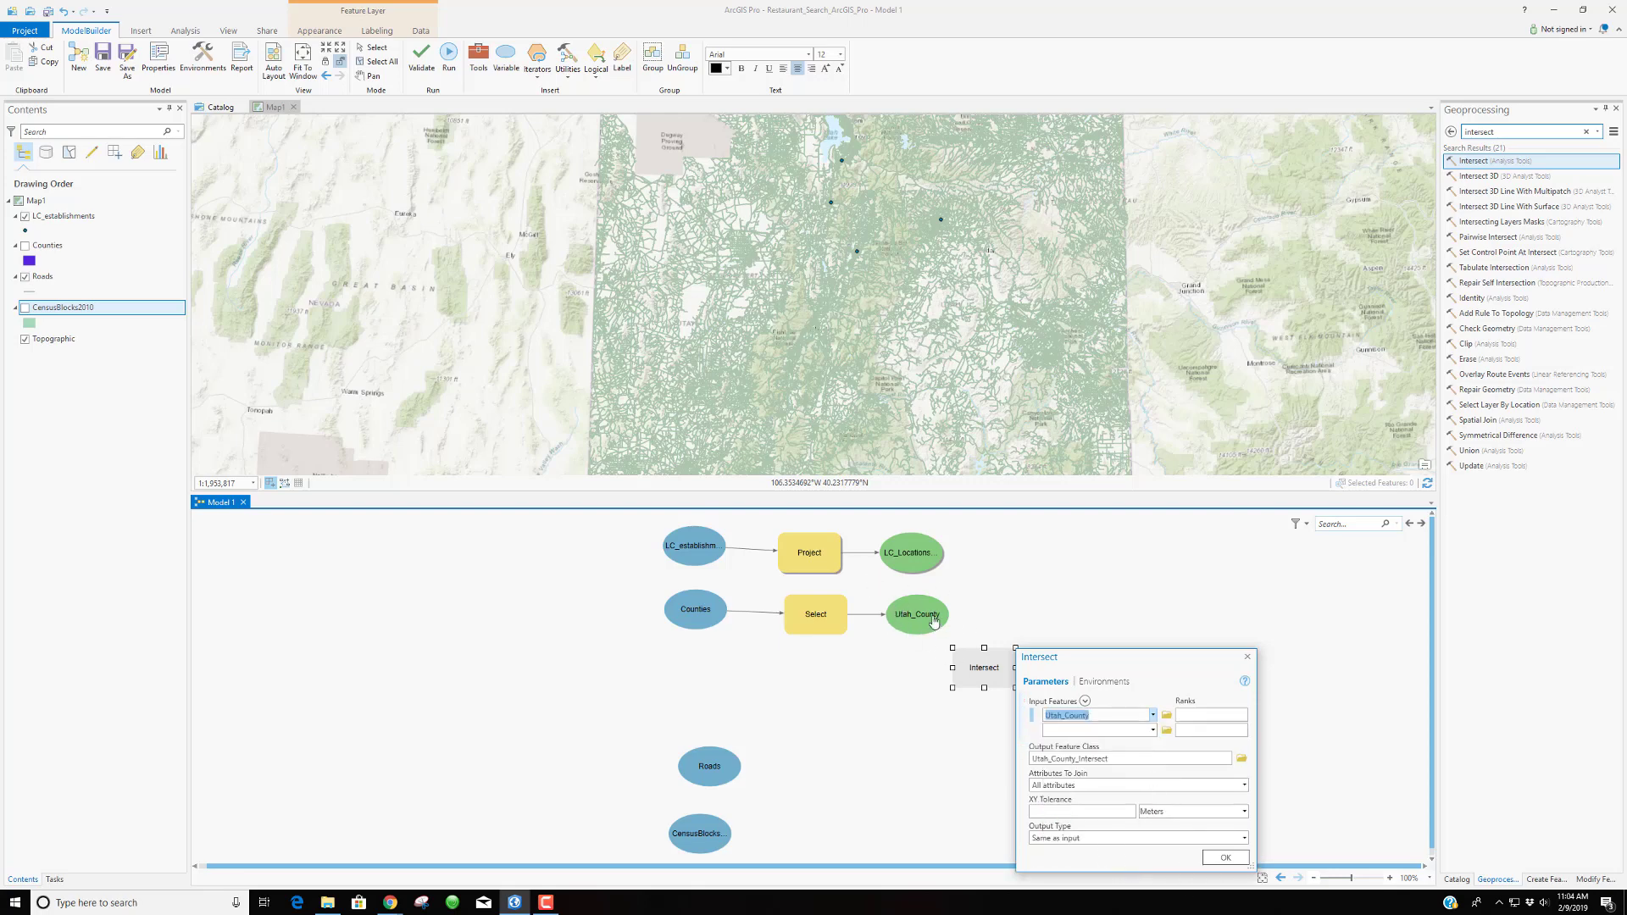
pyautogui.click(1154, 730)
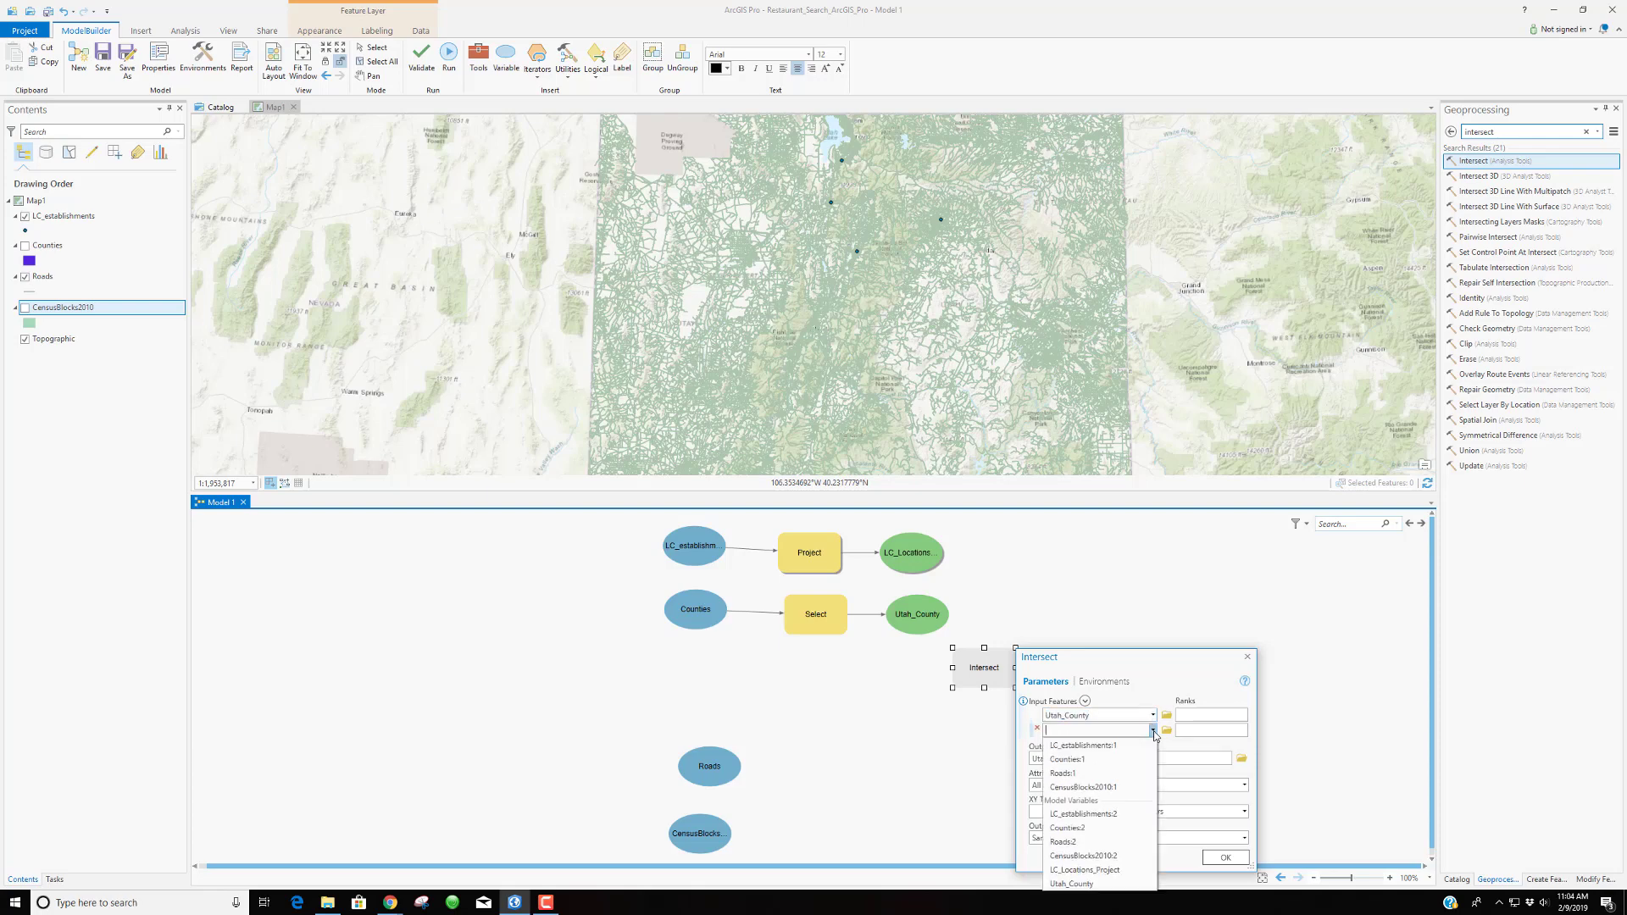
pyautogui.click(1087, 842)
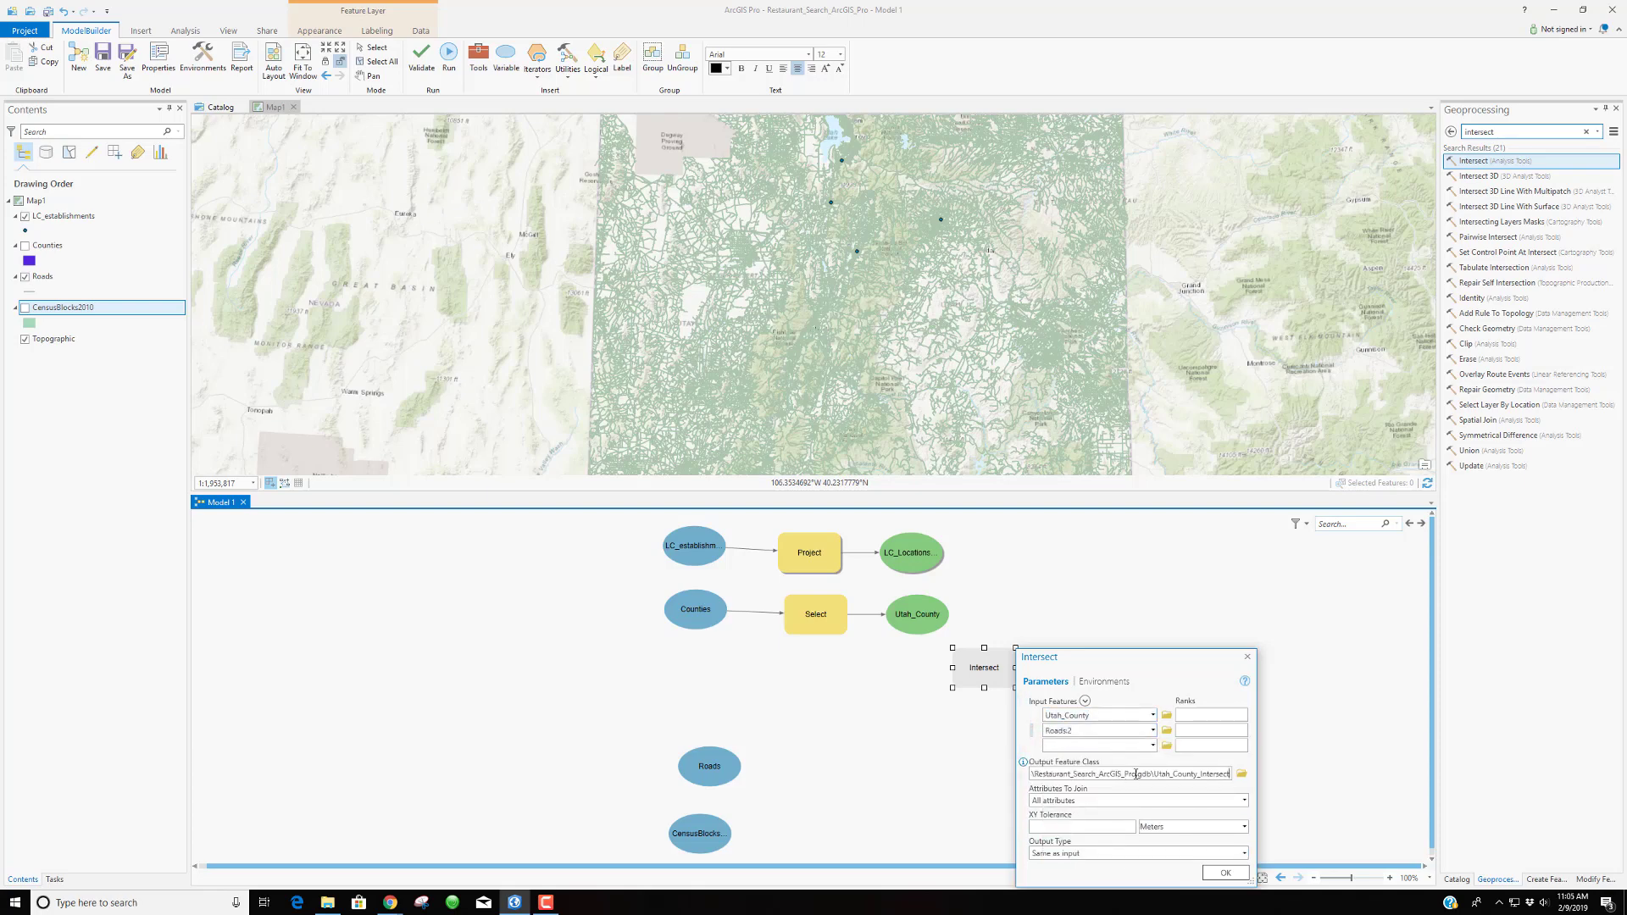
# Name the Intersect output feature class Utah_County_Roads and accept the parameters
pyautogui.press('BackSpace')
pyautogui.press('BackSpace')
pyautogui.press('BackSpace')
pyautogui.press('BackSpace')
pyautogui.press('BackSpace')
pyautogui.press('BackSpace')
pyautogui.press('BackSpace')
pyautogui.press('BackSpace')
pyautogui.press('BackSpace')
pyautogui.press('BackSpace')
pyautogui.write('_Roads')
pyautogui.click(1226, 873)
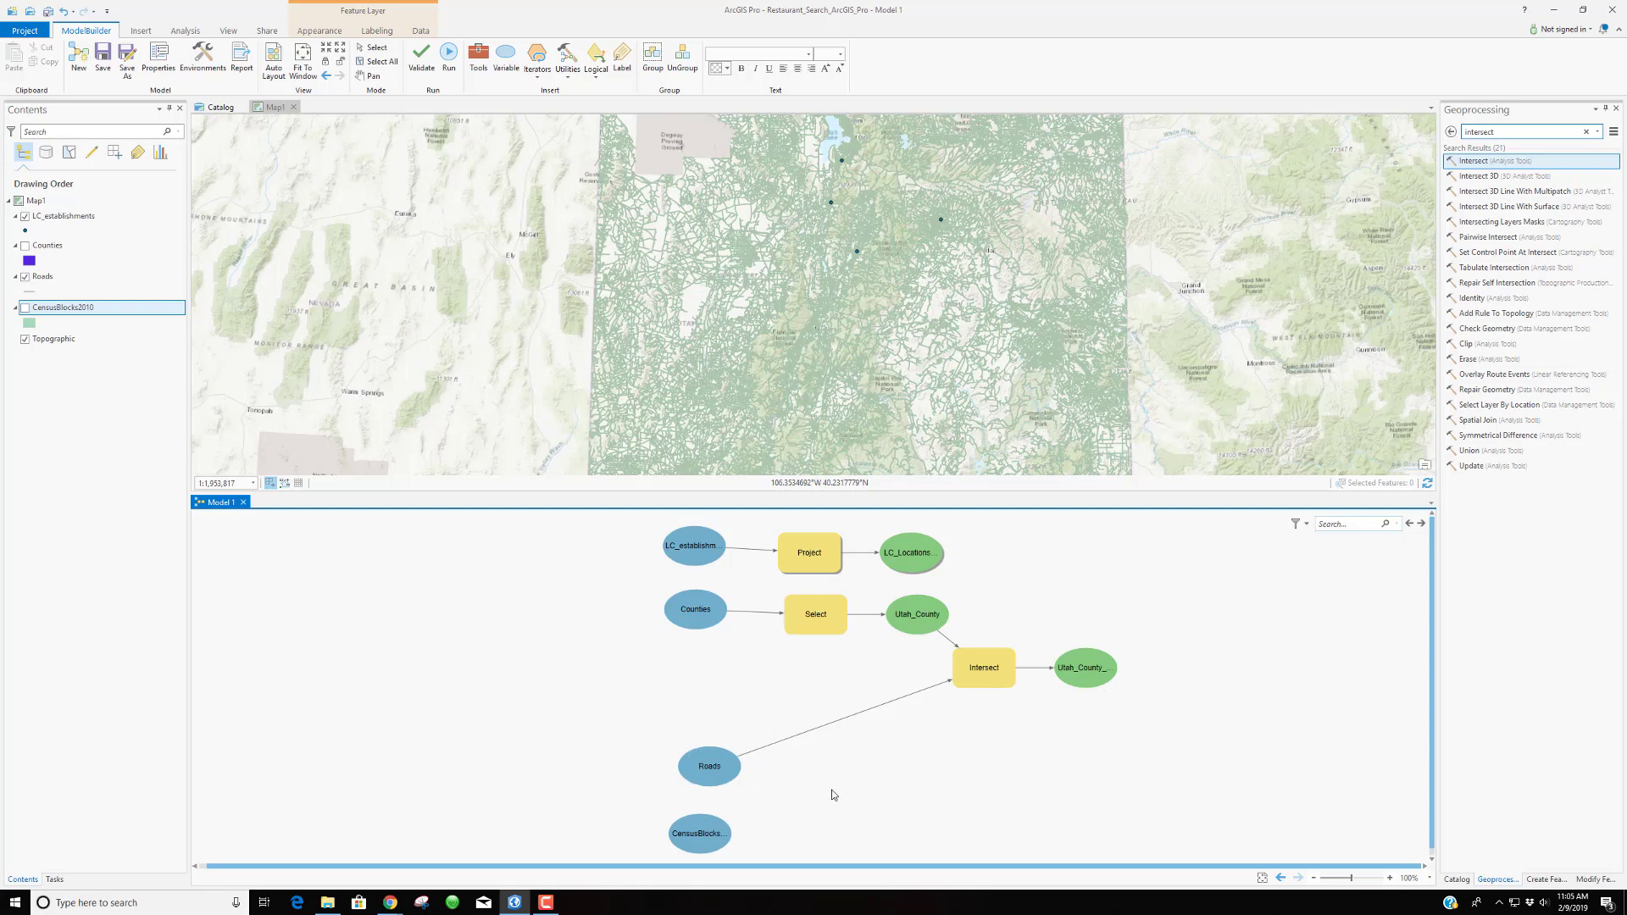
# Add a second Intersect tool below the first in the model, with Utah_County and CensusBlocks2010:2 as input features
pyautogui.moveTo(1474, 161); pyautogui.dragTo(983, 730)
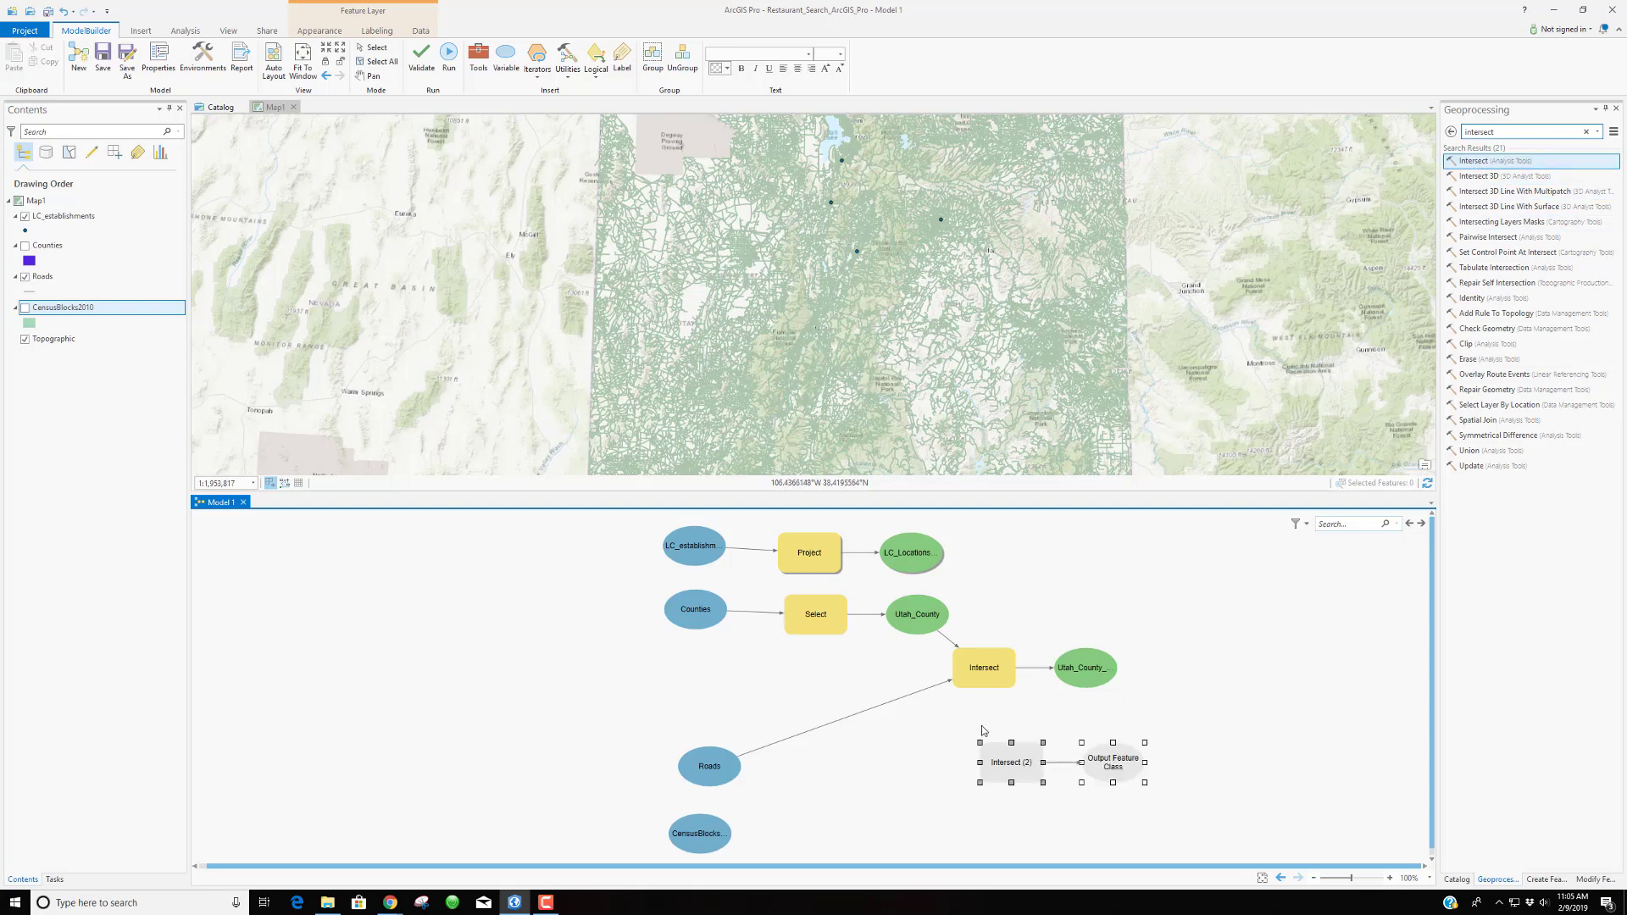
pyautogui.doubleClick(1014, 760)
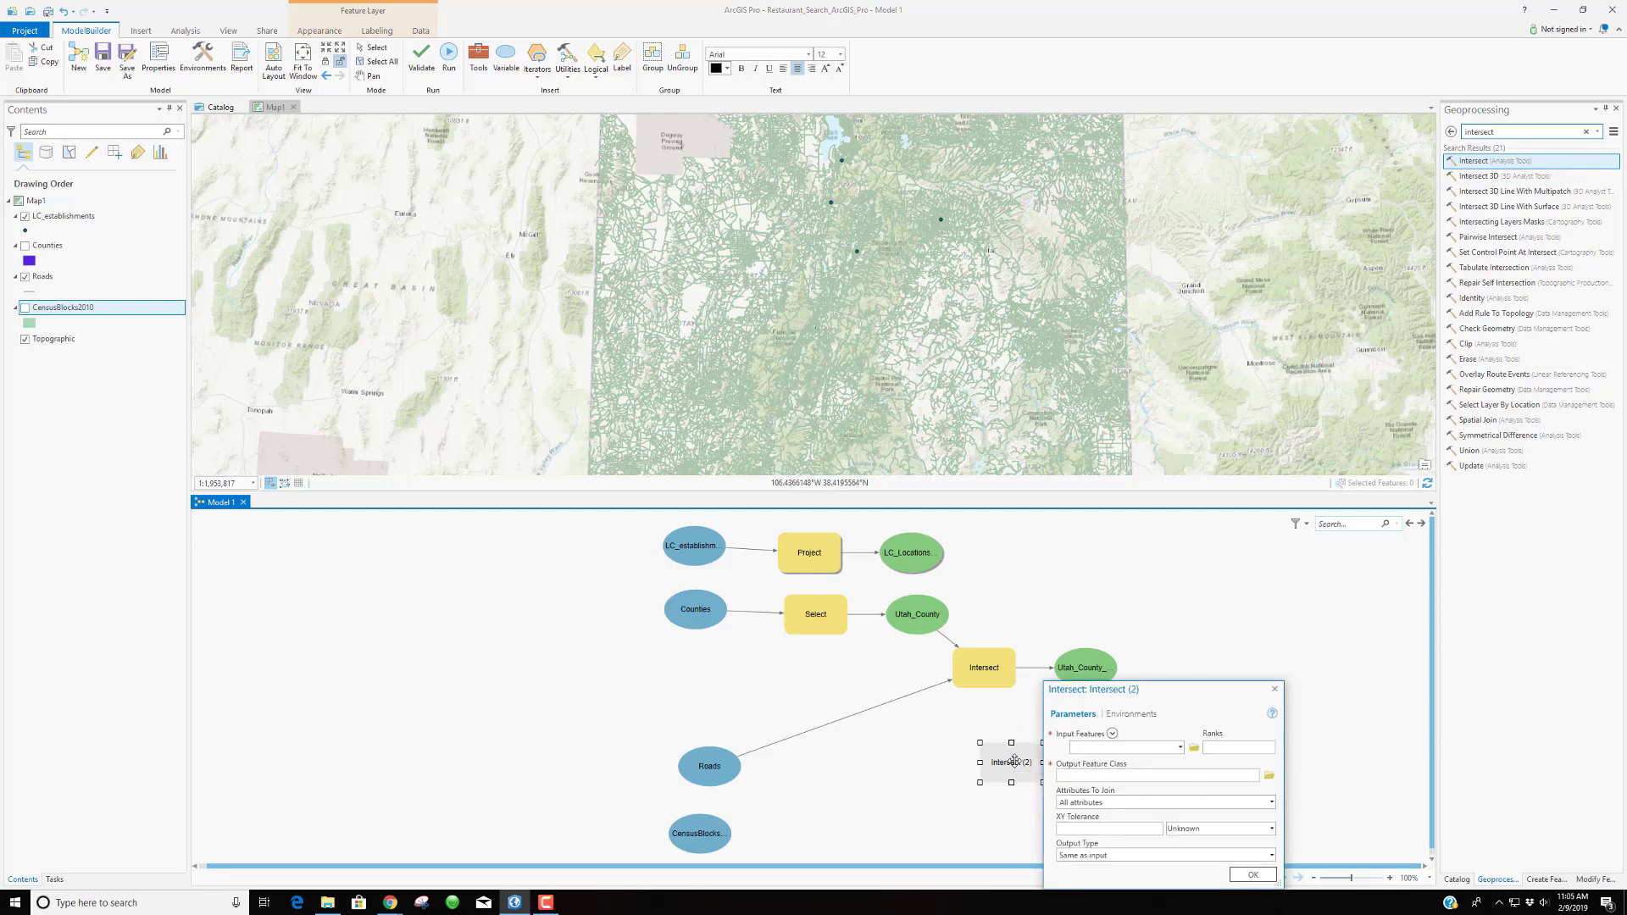
pyautogui.click(1180, 747)
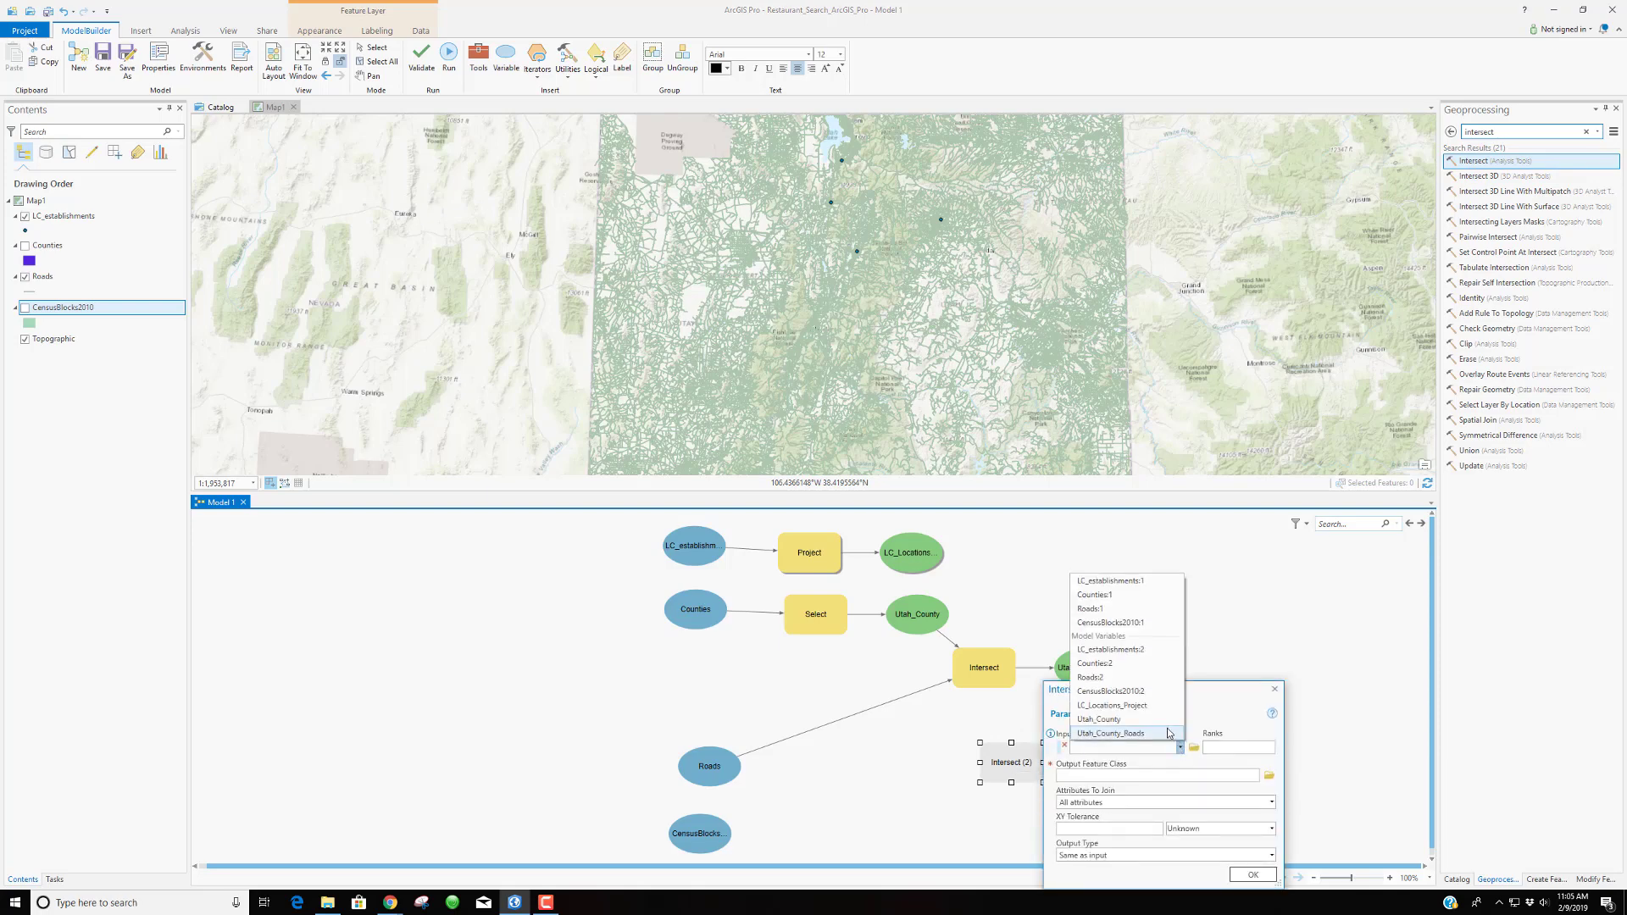
pyautogui.click(1099, 719)
pyautogui.click(1180, 748)
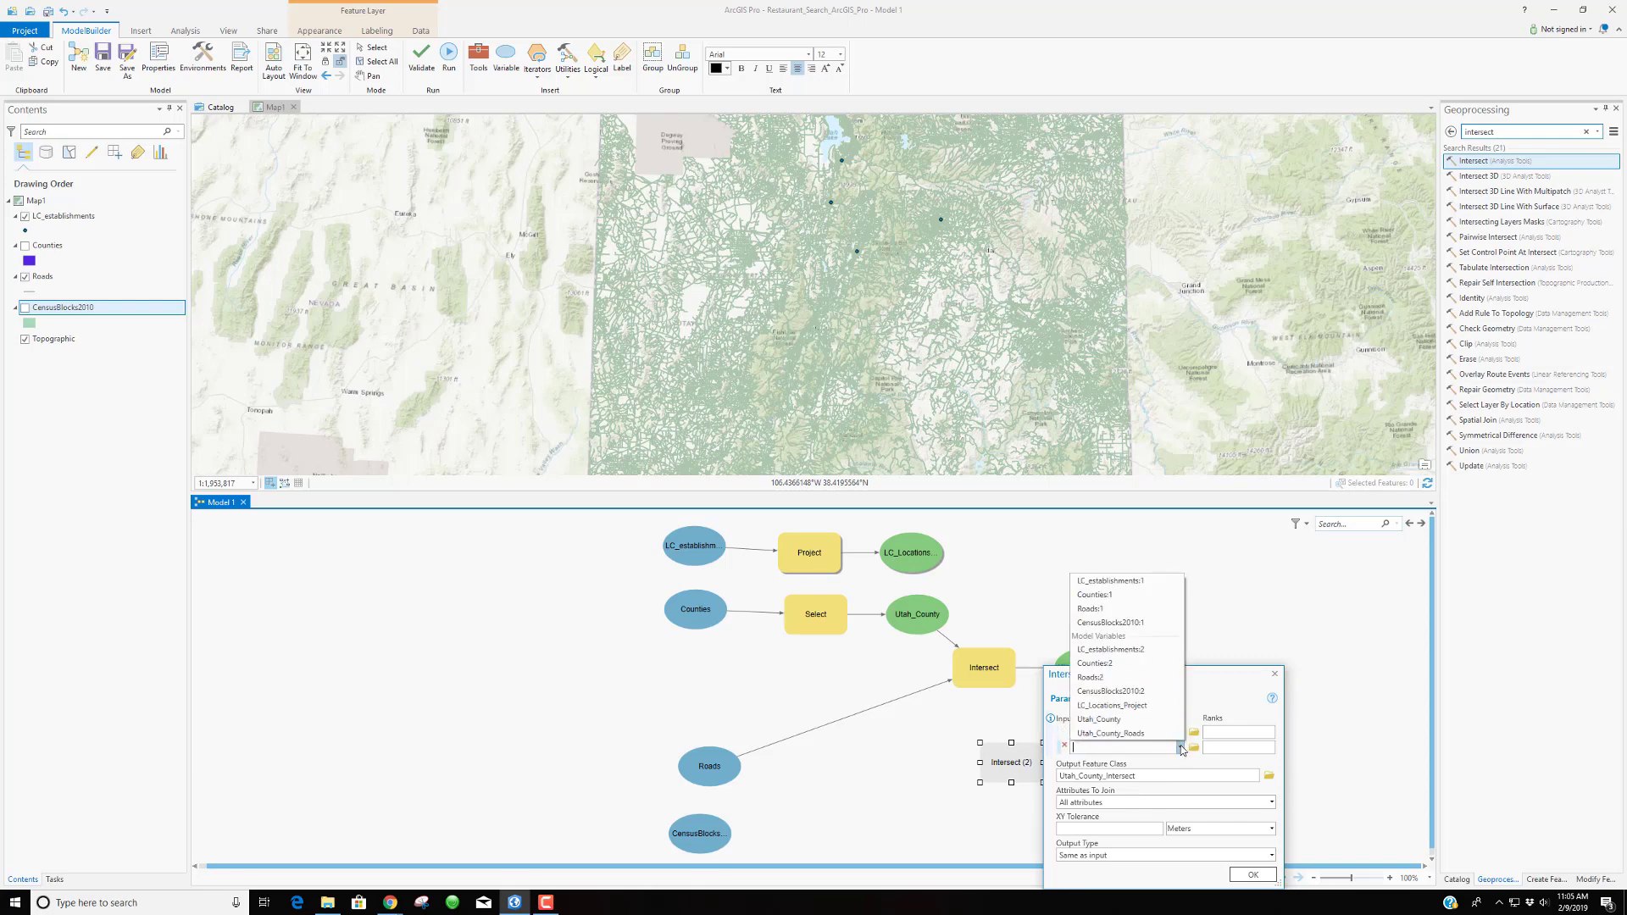
pyautogui.click(1136, 690)
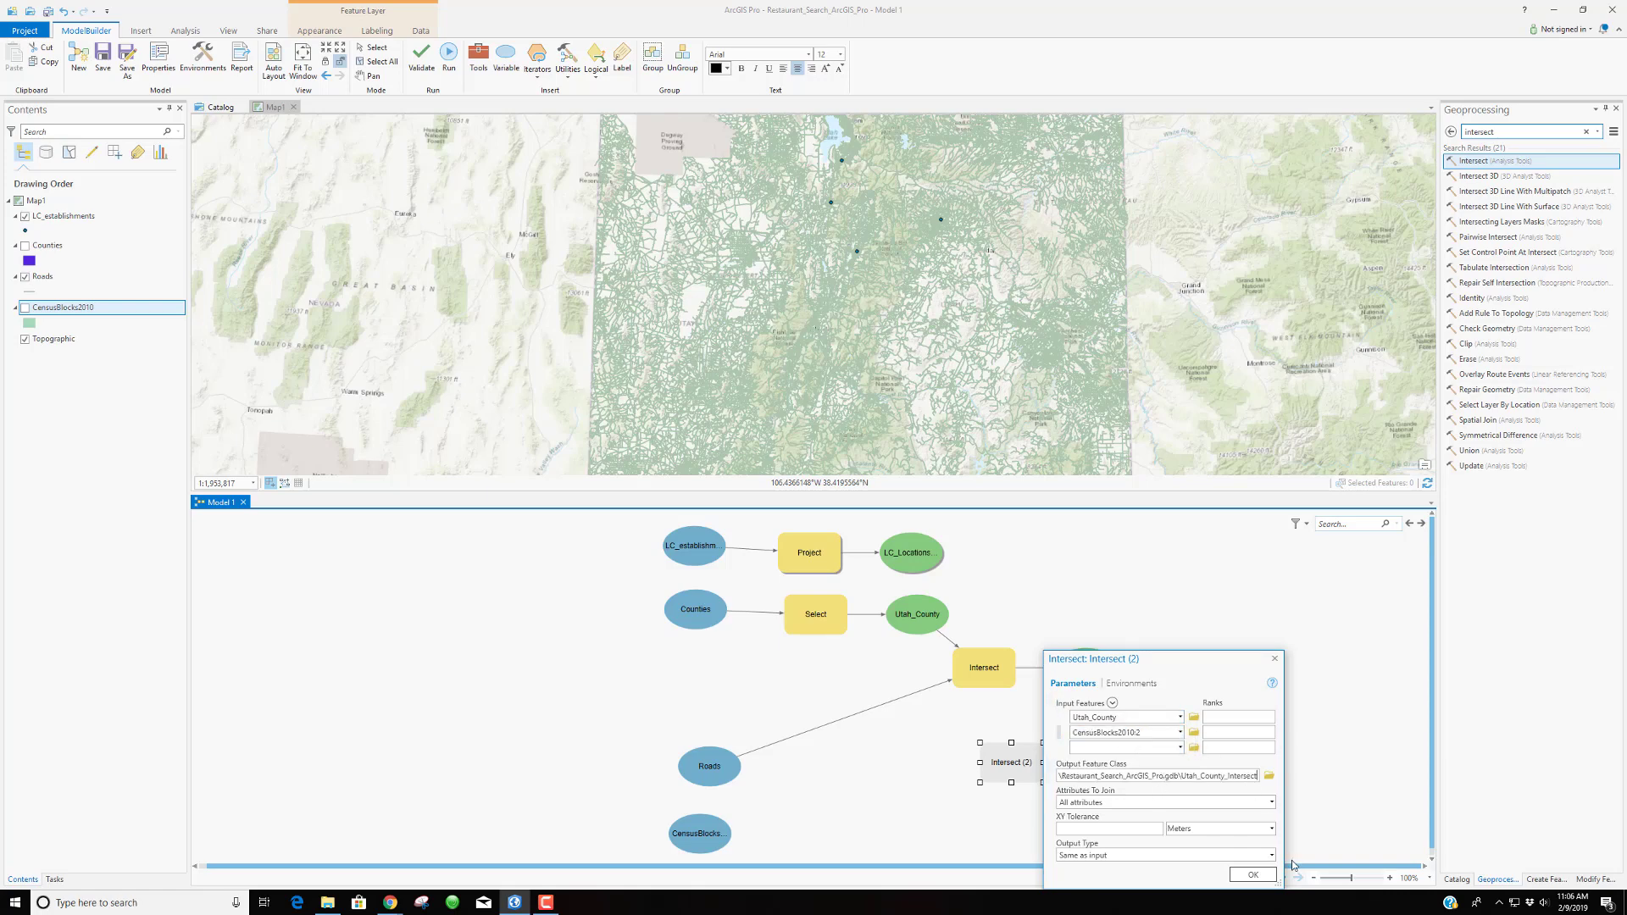
# Name the second Intersect's output feature class Utah_County_CB and accept the parameters
pyautogui.press('BackSpace')
pyautogui.press('BackSpace')
pyautogui.press('BackSpace')
pyautogui.press('BackSpace')
pyautogui.press('BackSpace')
pyautogui.press('BackSpace')
pyautogui.press('BackSpace')
pyautogui.press('BackSpace')
pyautogui.press('BackSpace')
pyautogui.write('CB')
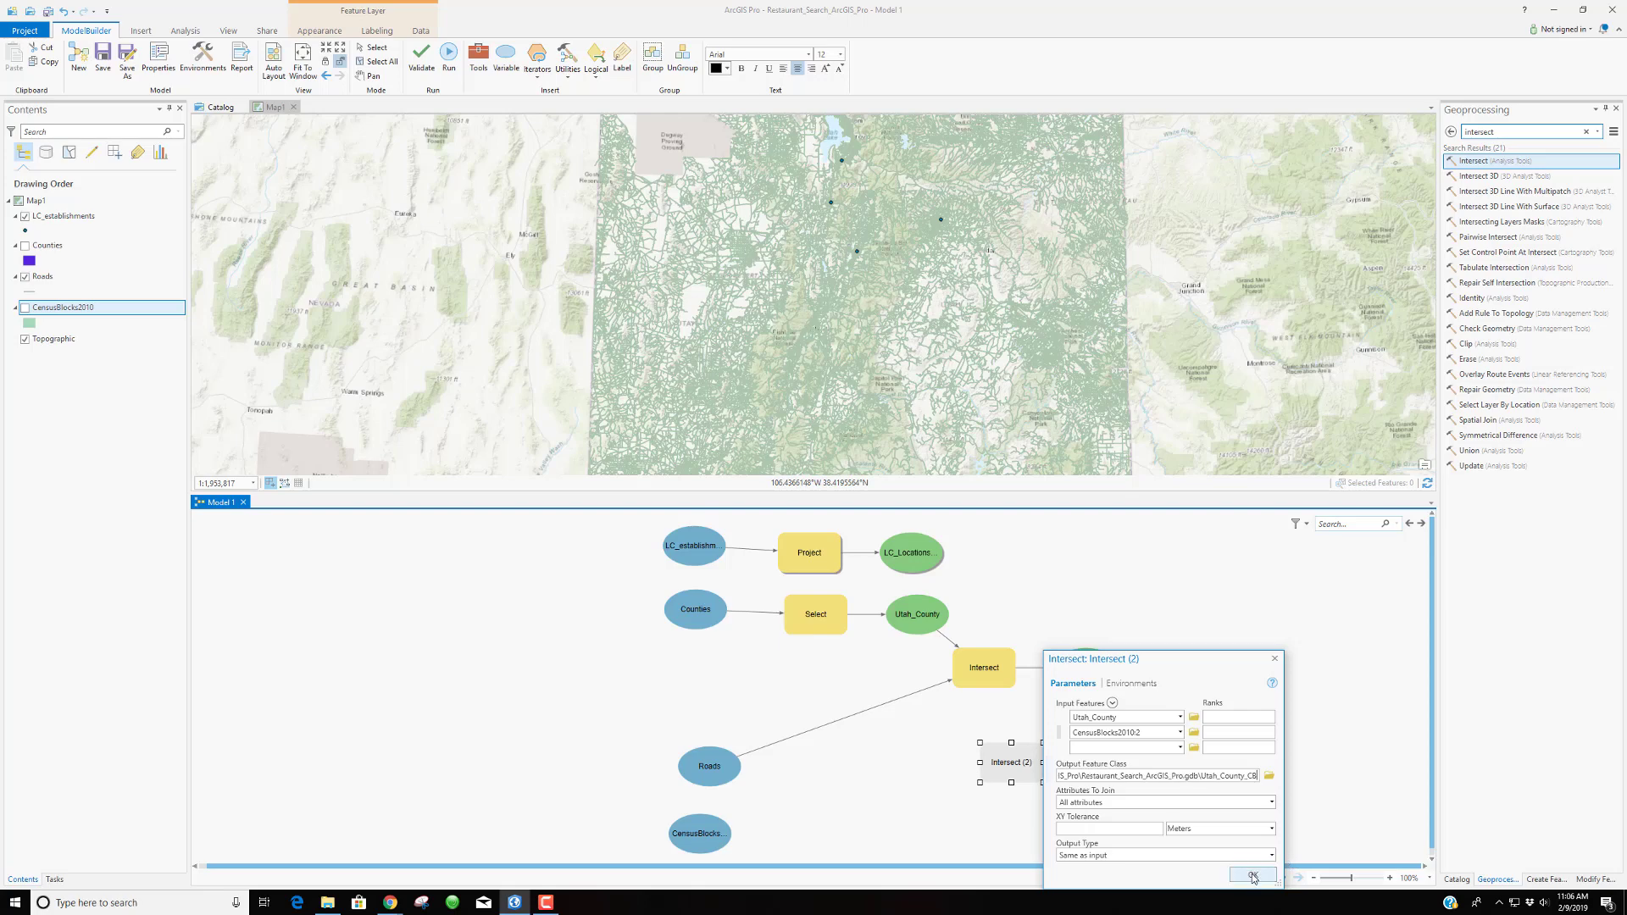
pyautogui.click(1252, 875)
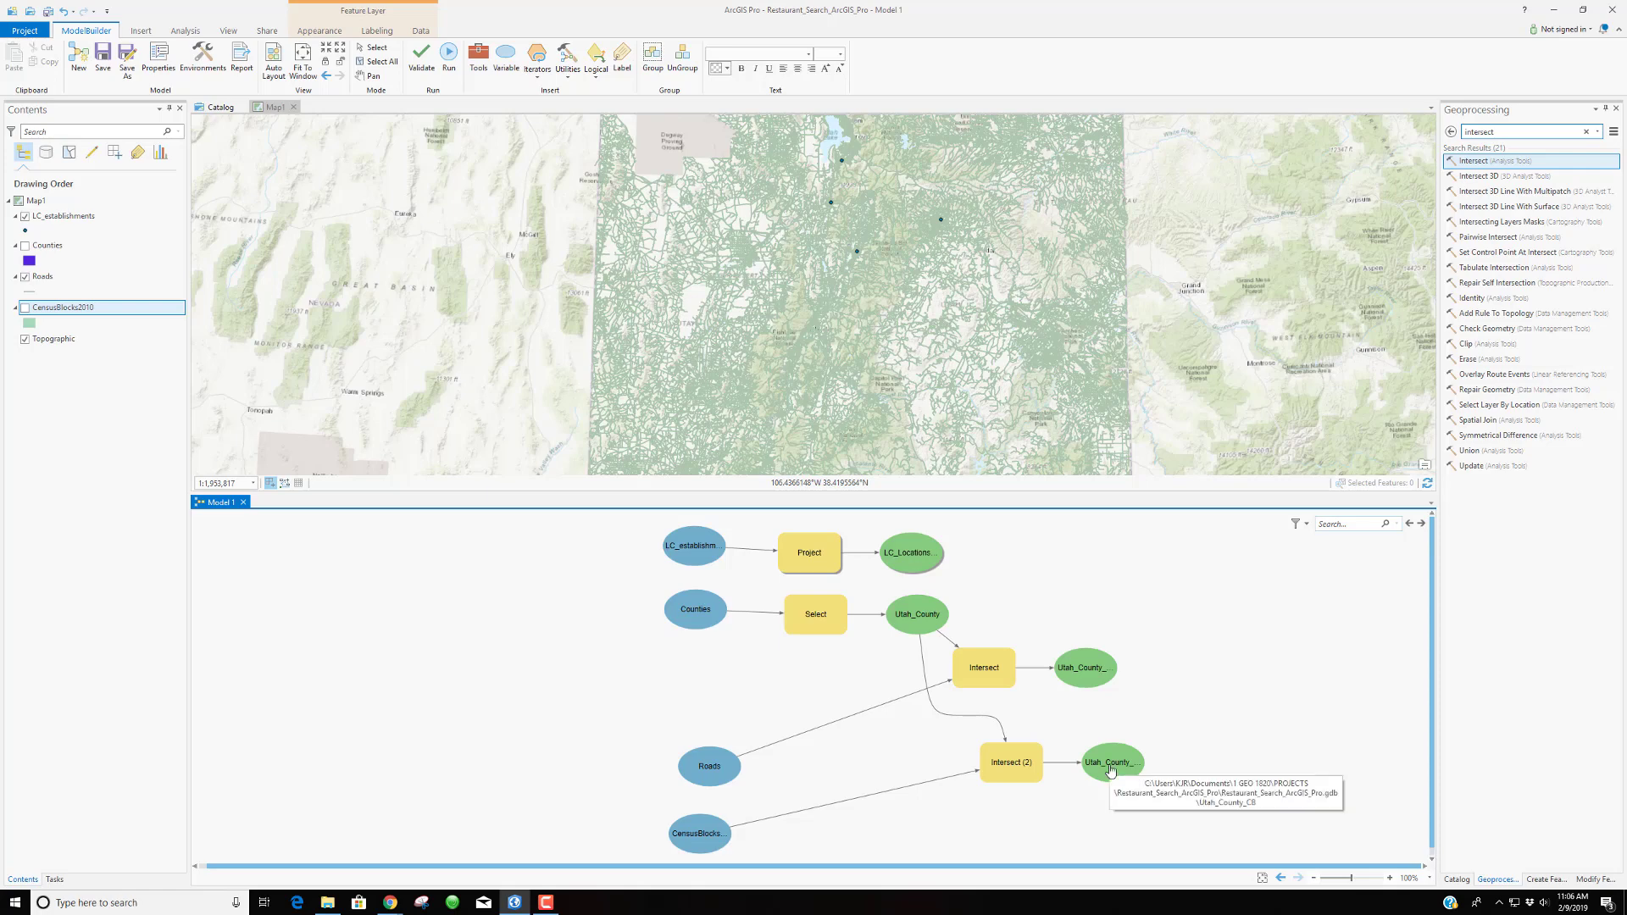
# Open the CensusBlocks2010 attribute table and look through its fields to find the POP100 population field
pyautogui.rightClick(57, 312)
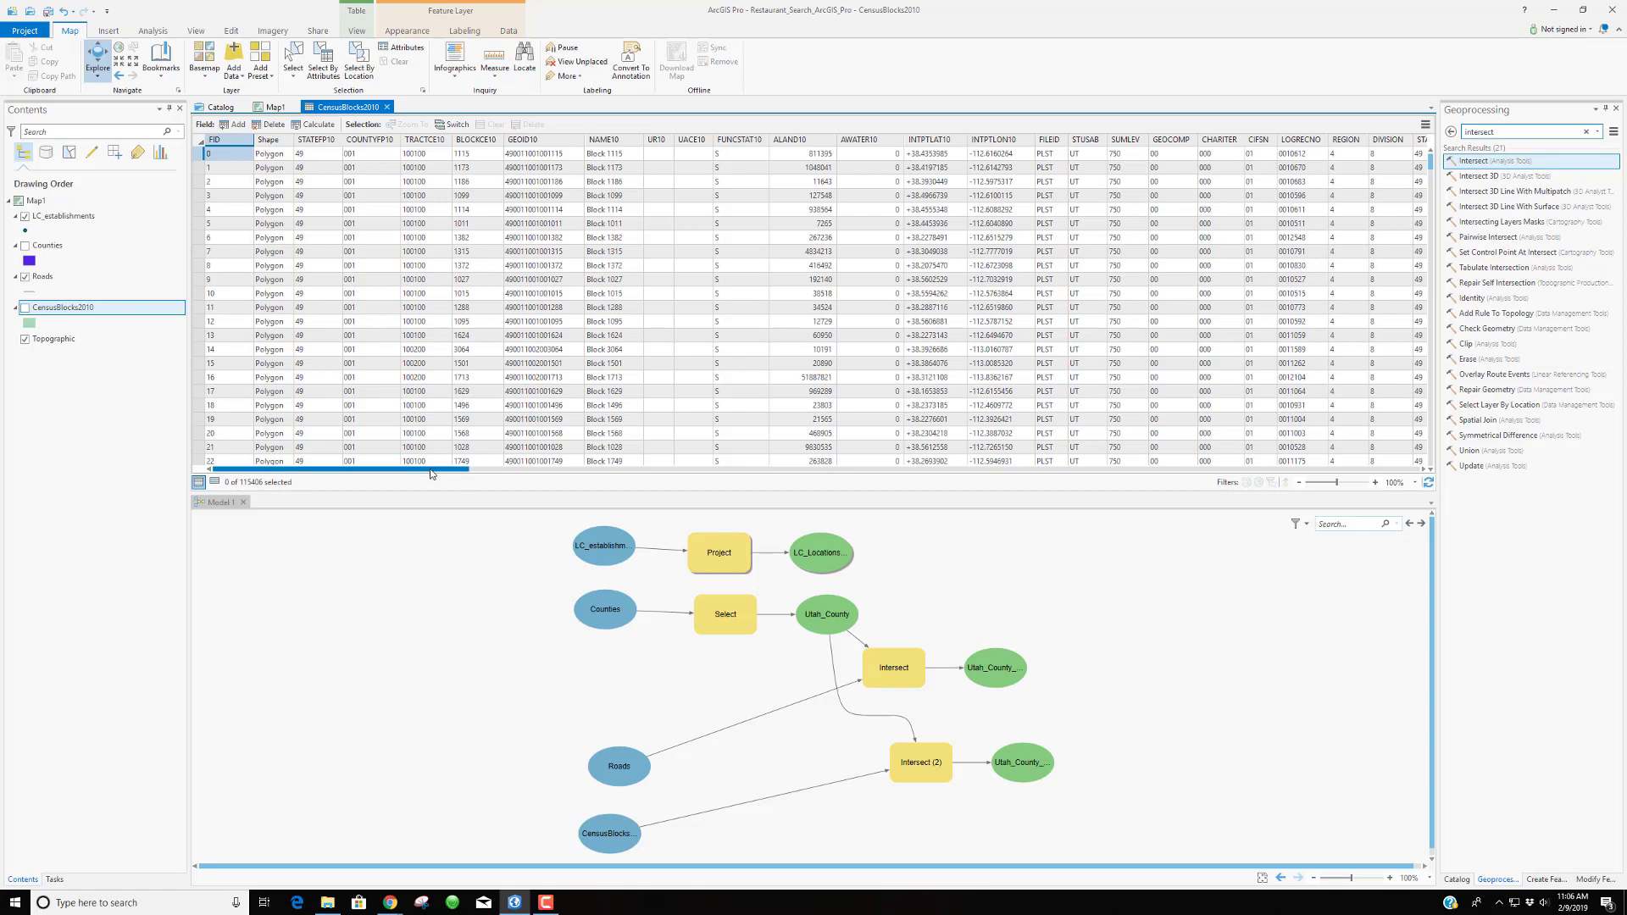
pyautogui.moveTo(430, 474); pyautogui.dragTo(519, 475)
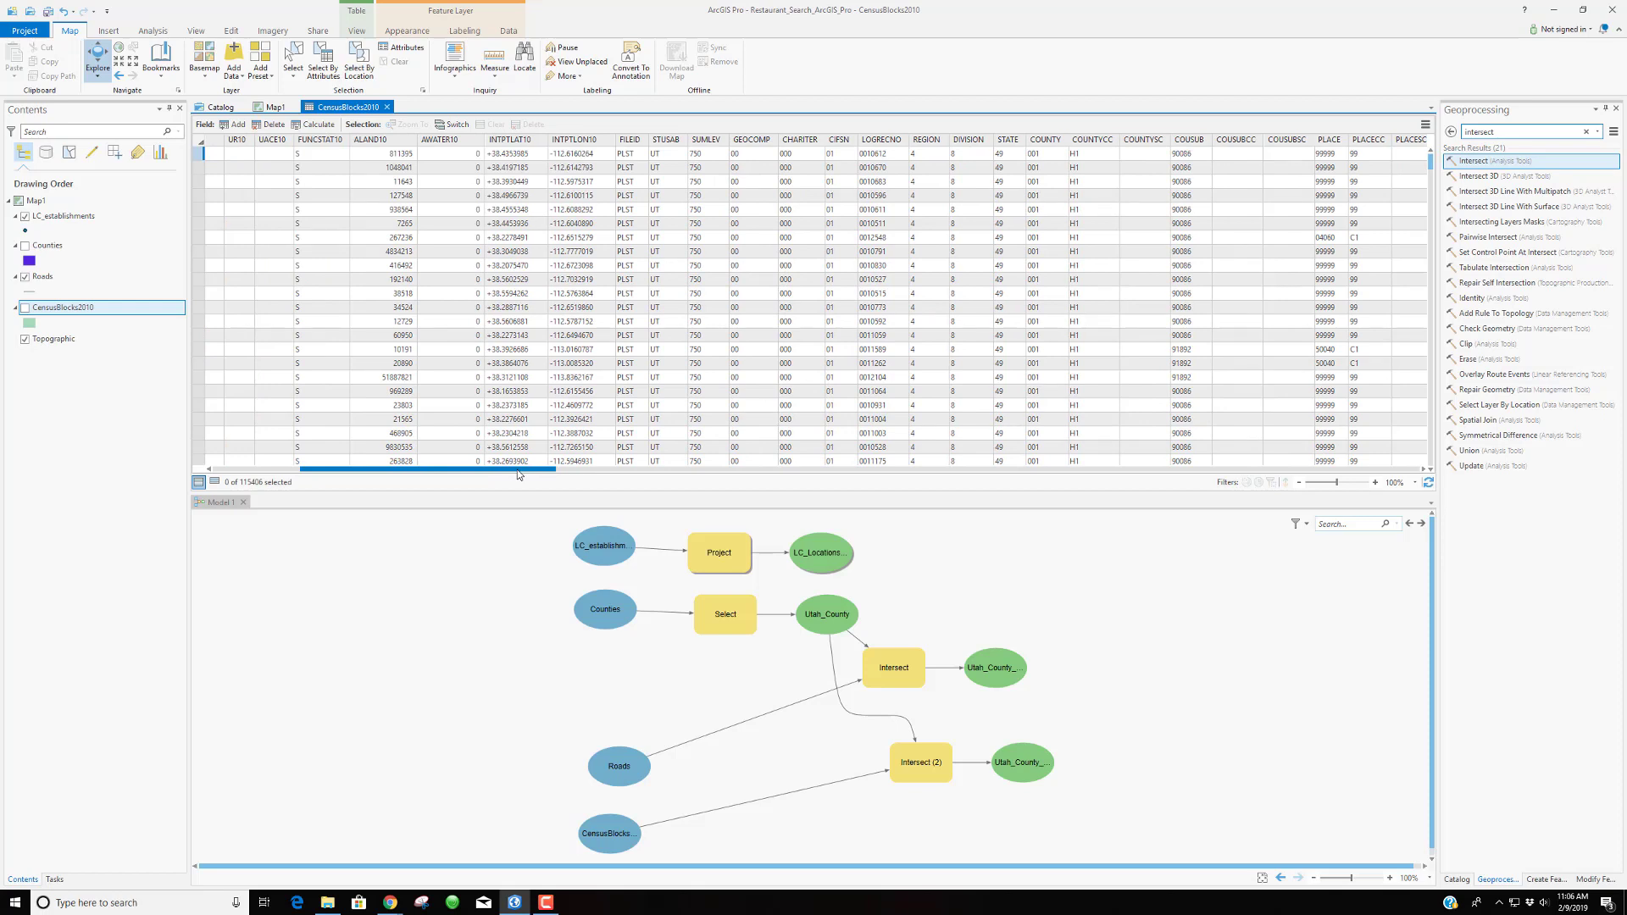
pyautogui.moveTo(519, 476); pyautogui.dragTo(1388, 477)
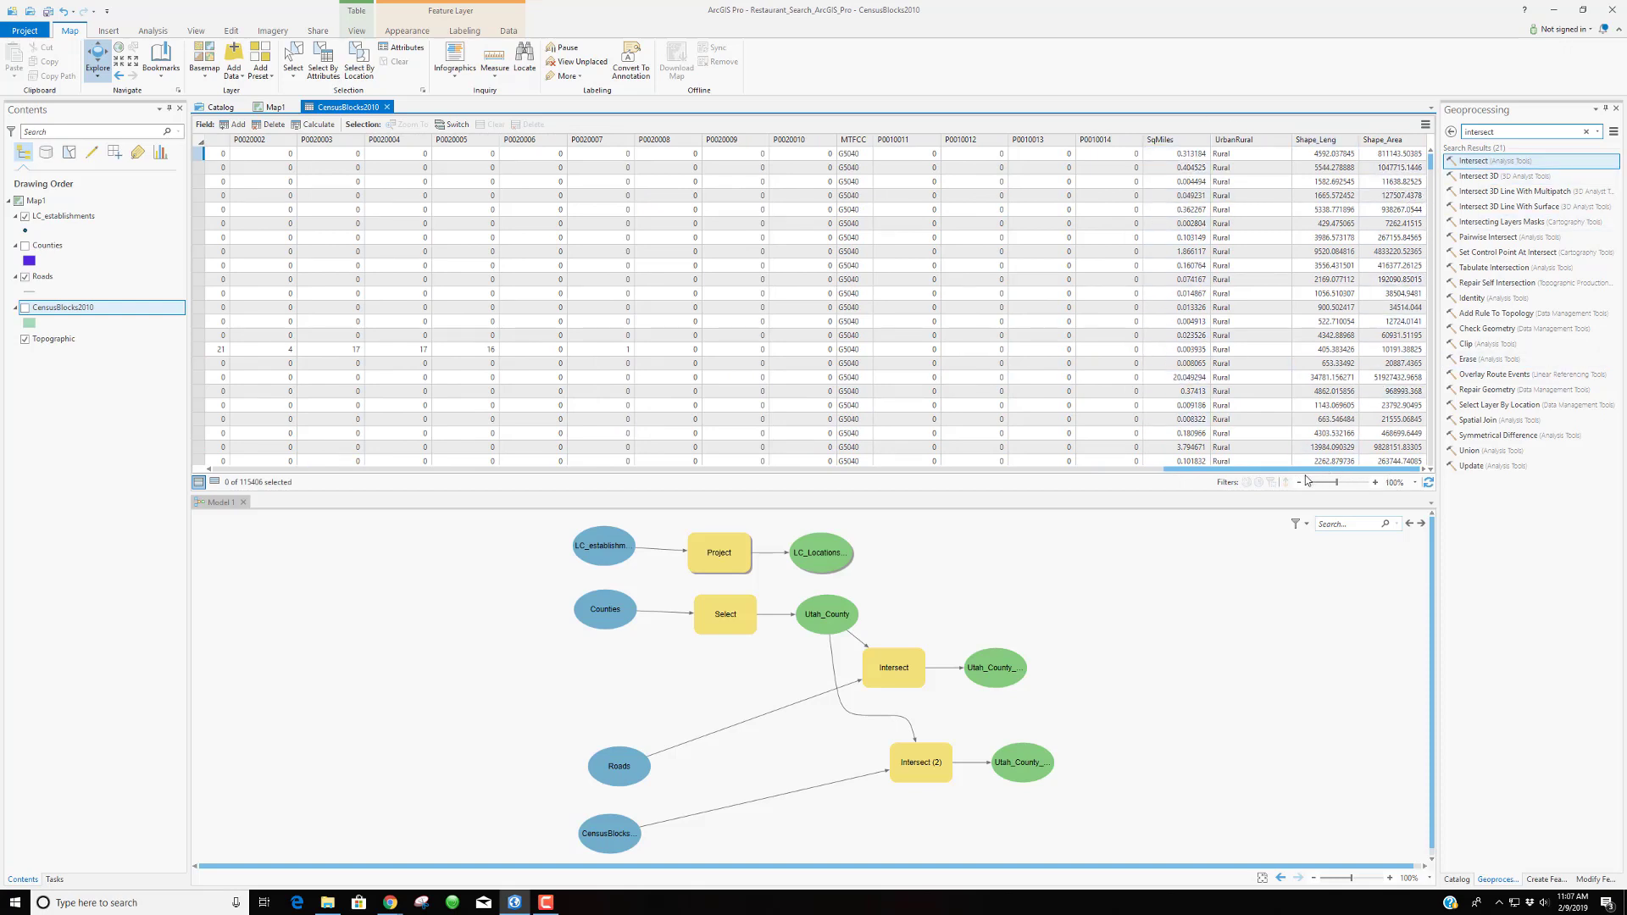
pyautogui.moveTo(1302, 473); pyautogui.dragTo(1024, 471)
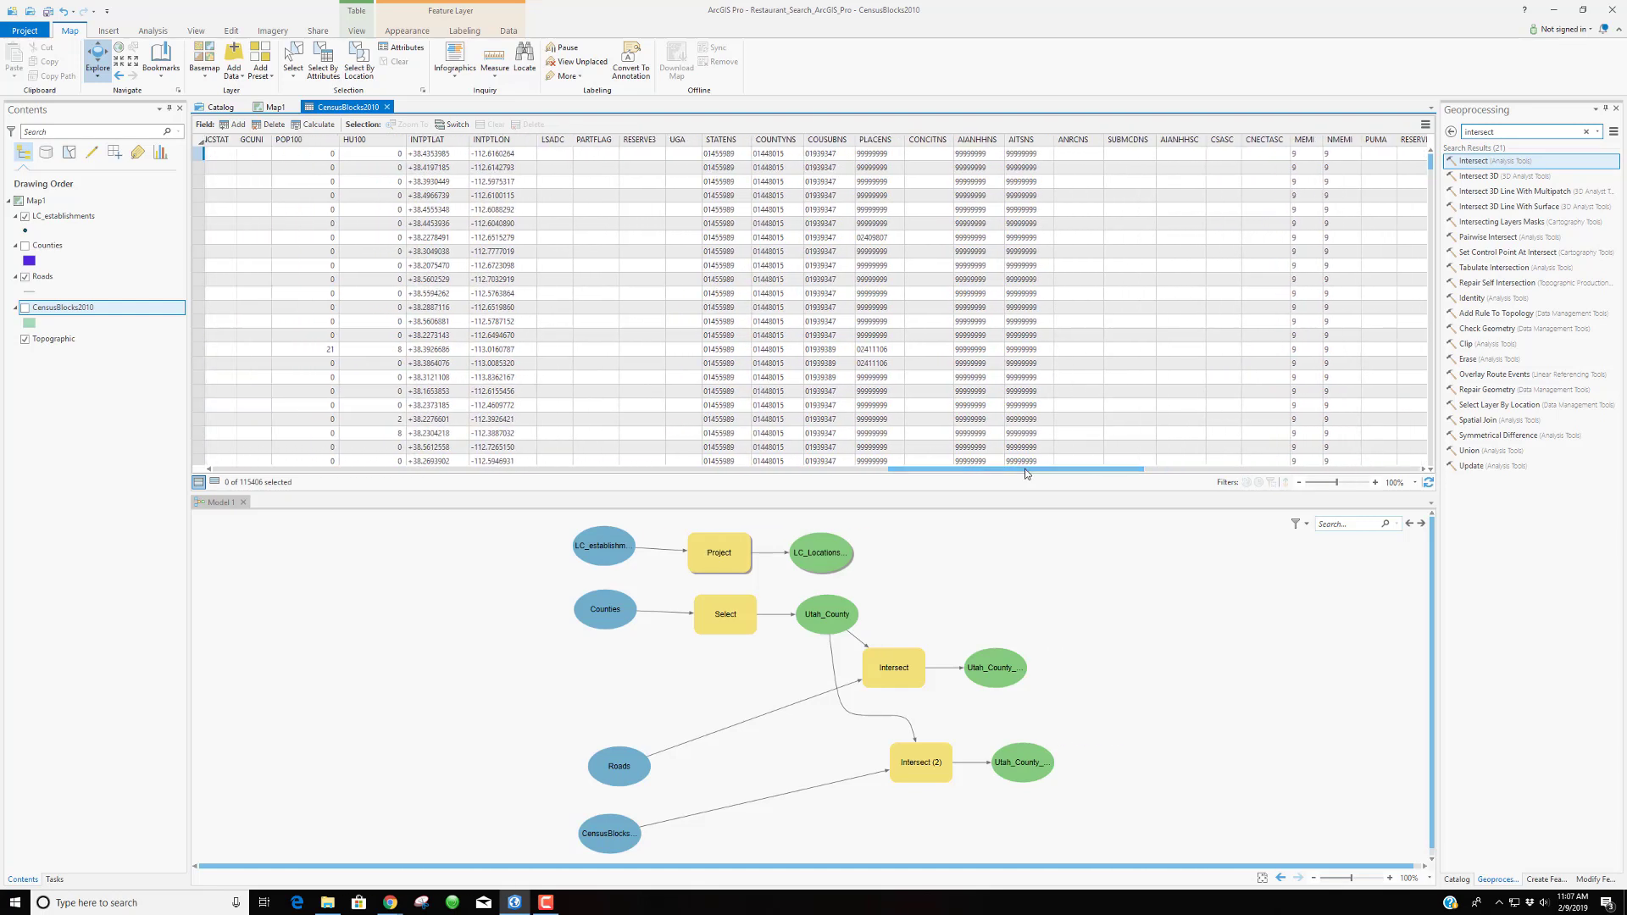
pyautogui.click(333, 169)
pyautogui.click(310, 353)
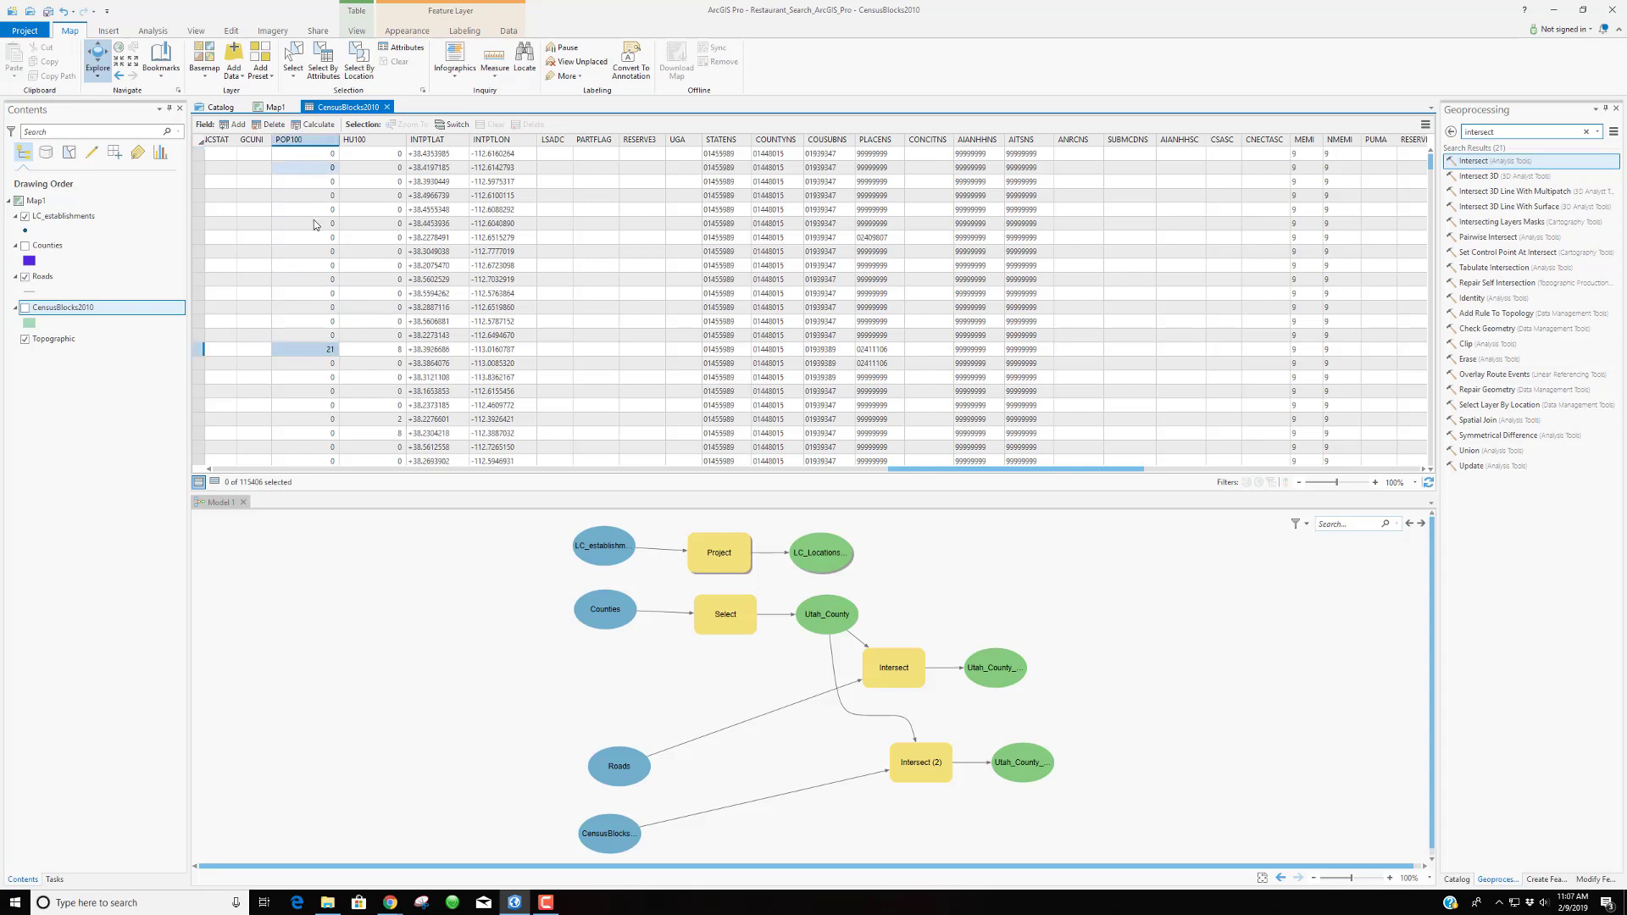
# Examine the POP100 population values across the census block records
pyautogui.scroll(-6, 312, 242)
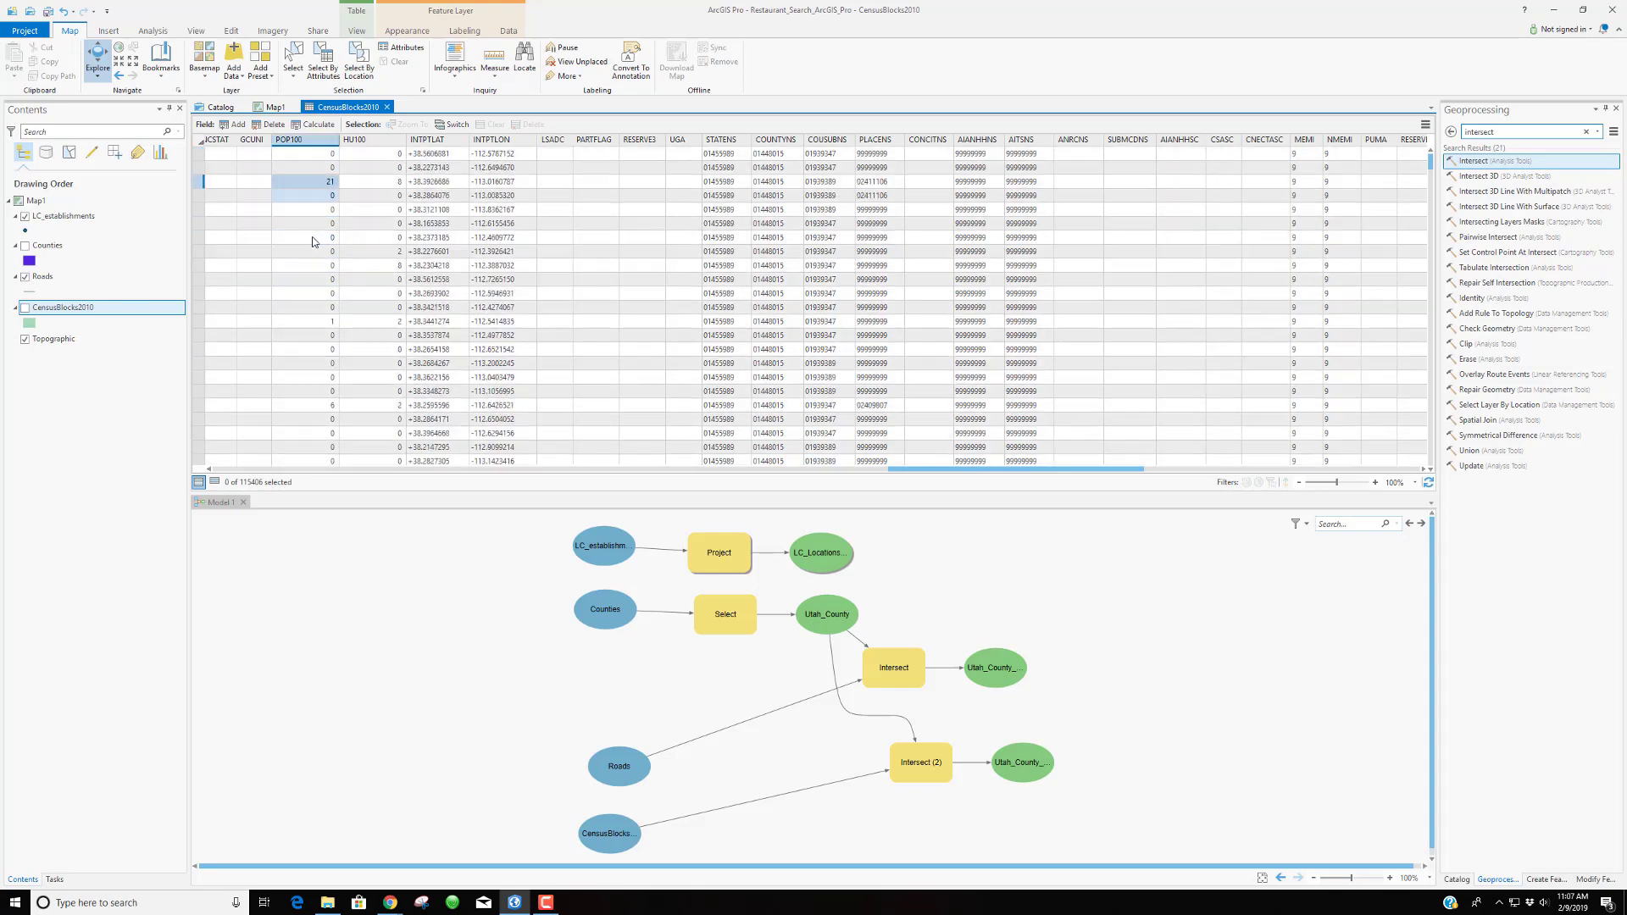
pyautogui.scroll(-4, 316, 246)
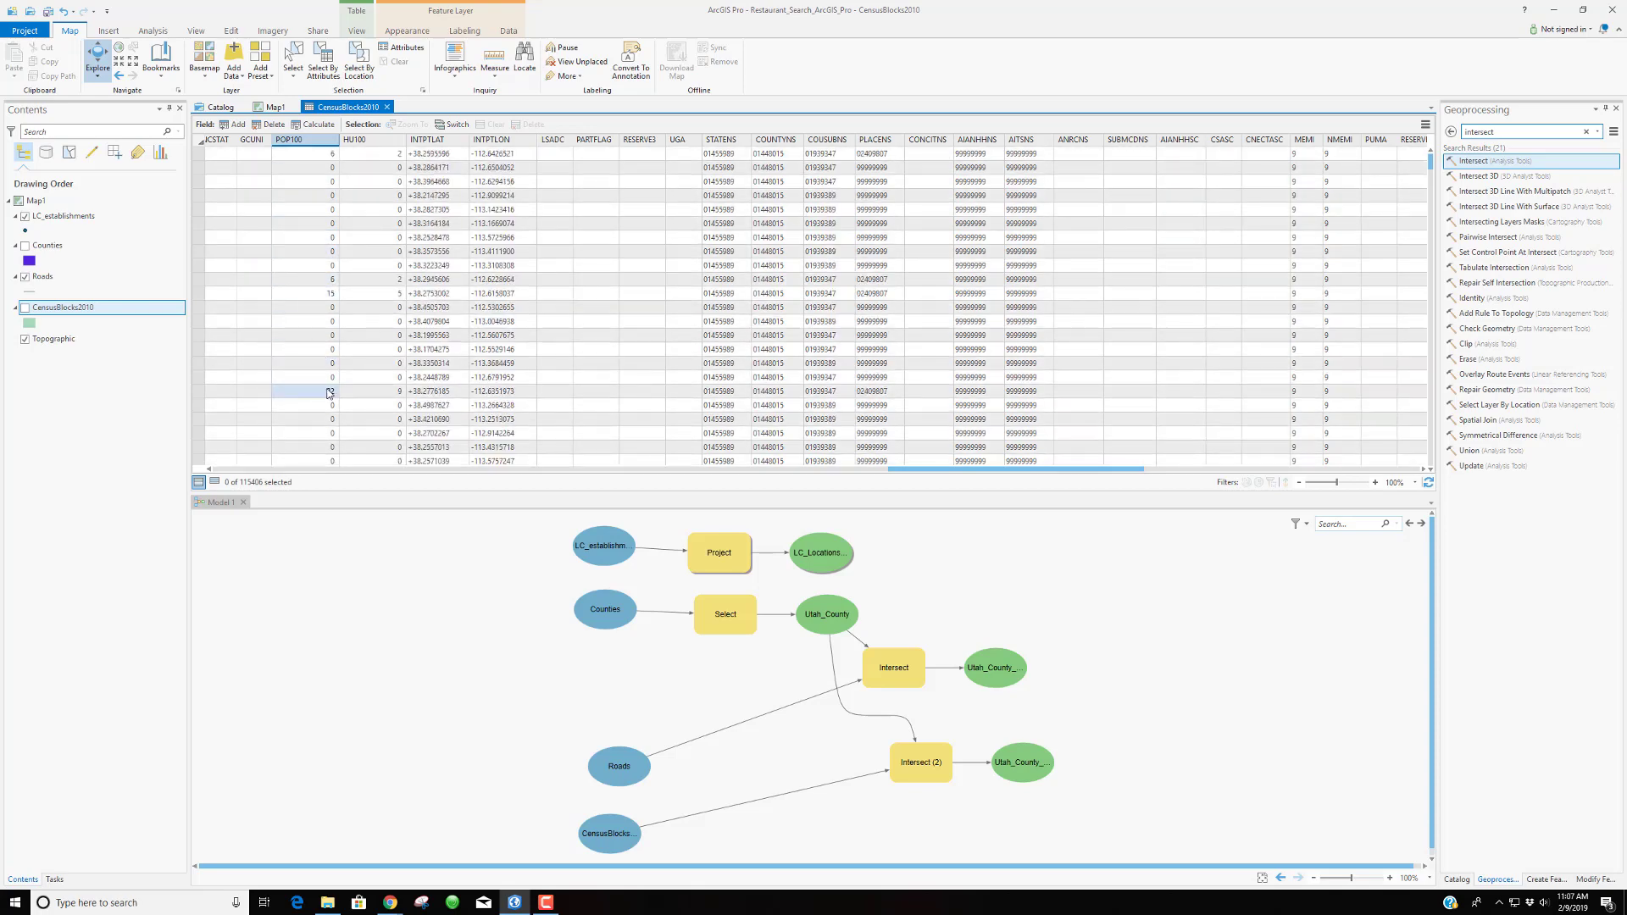
pyautogui.scroll(-4, 334, 387)
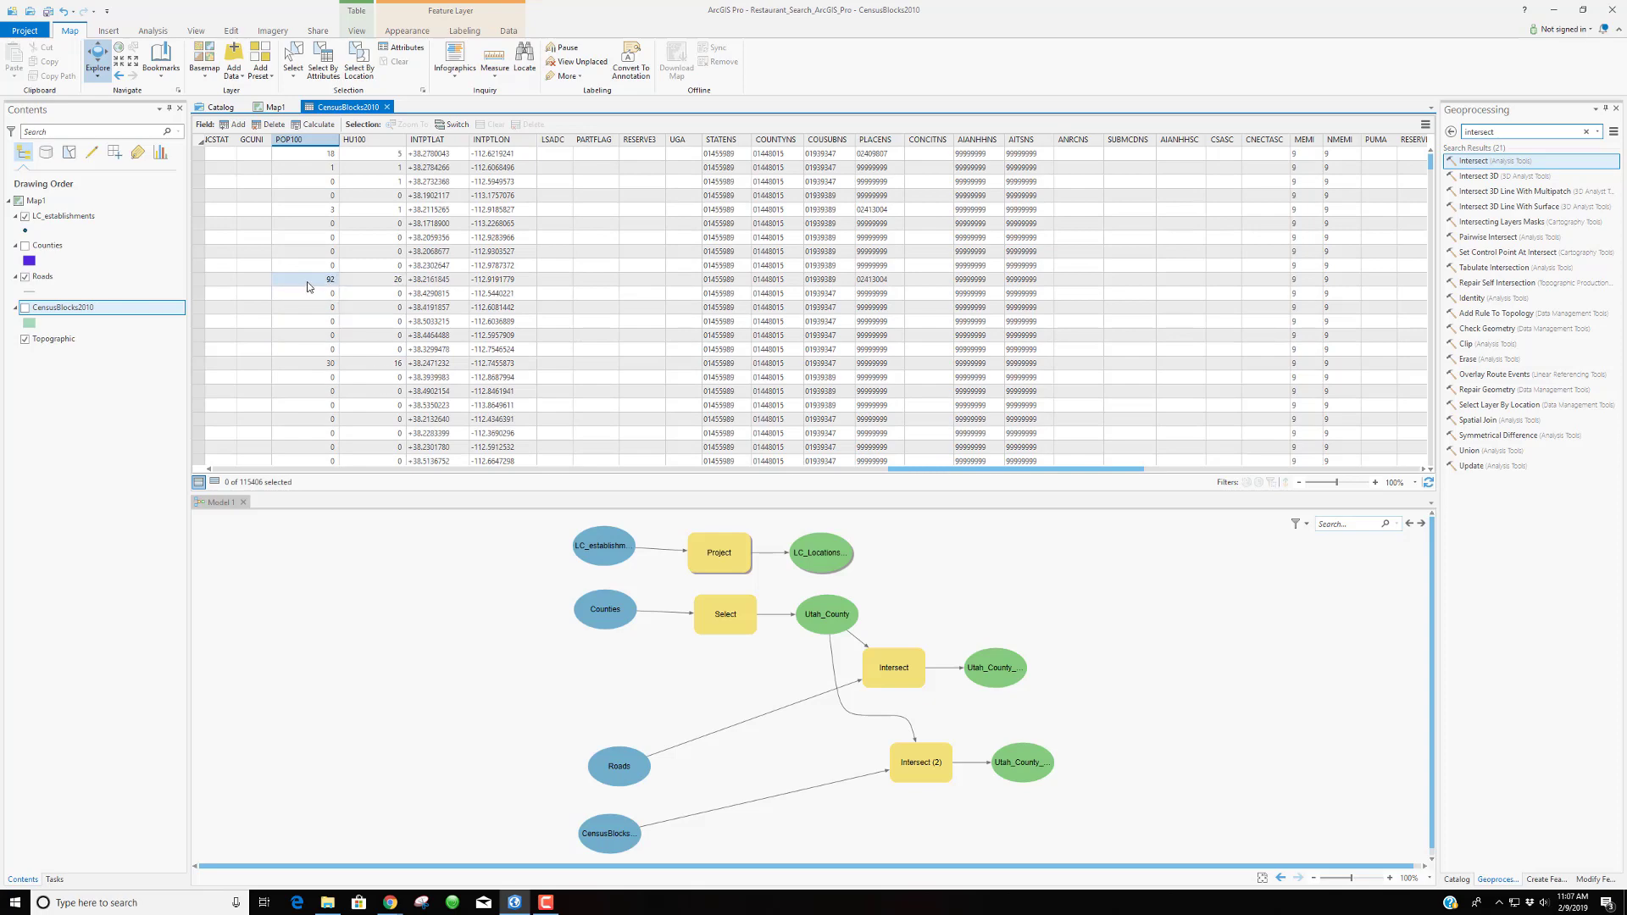
pyautogui.scroll(-4, 320, 292)
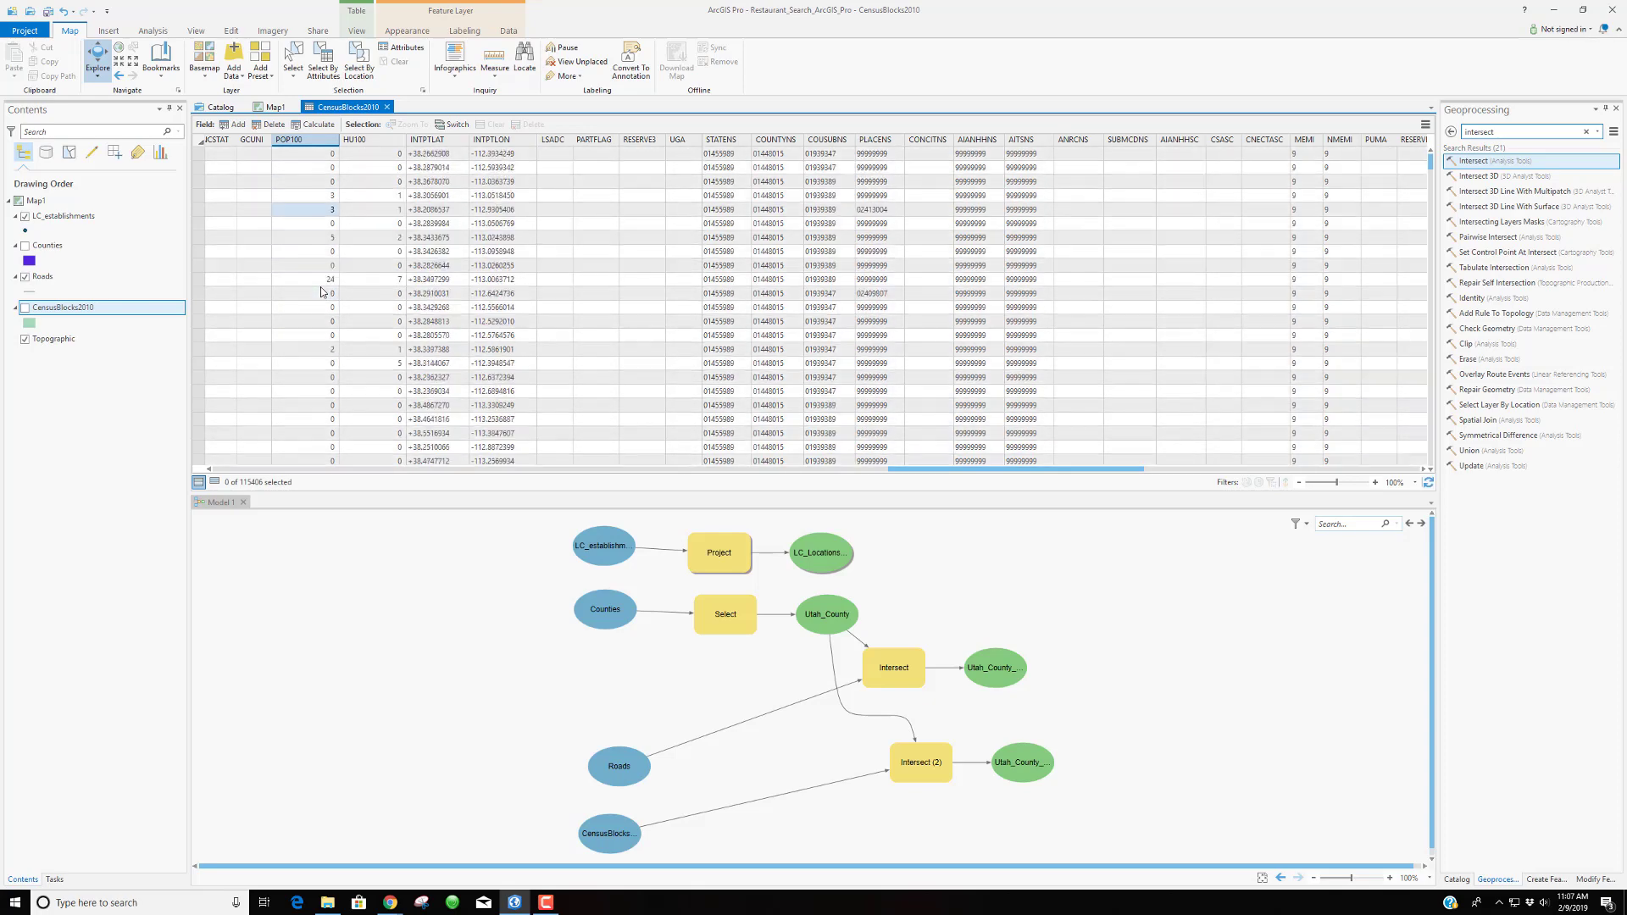
pyautogui.scroll(-4, 320, 294)
pyautogui.scroll(-4, 320, 294)
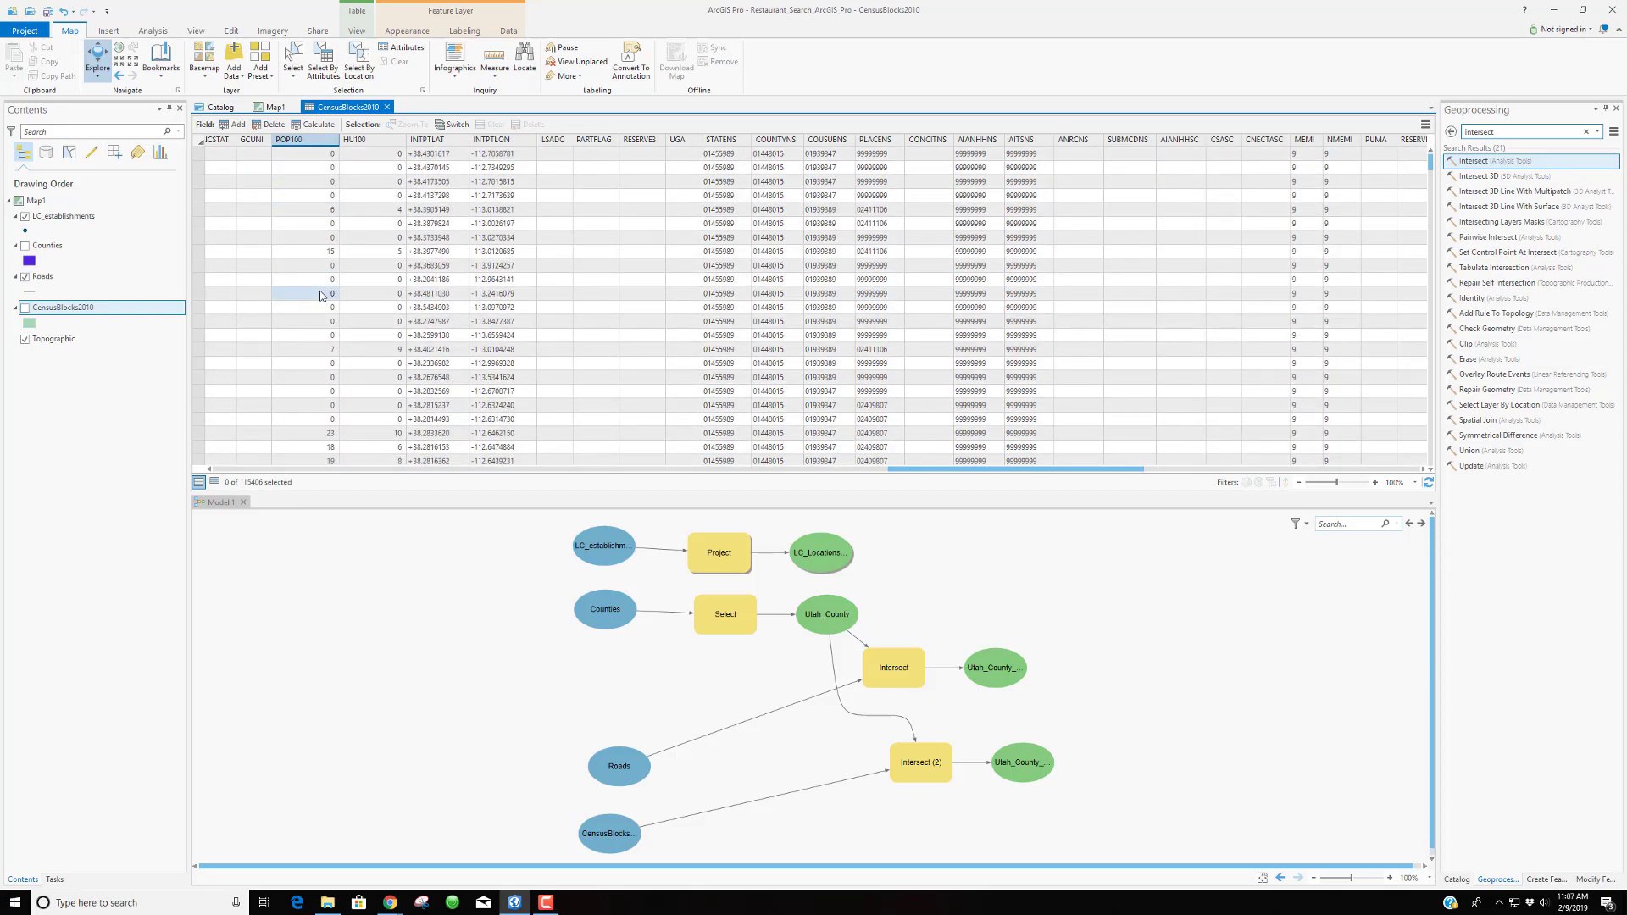
pyautogui.scroll(-7, 320, 294)
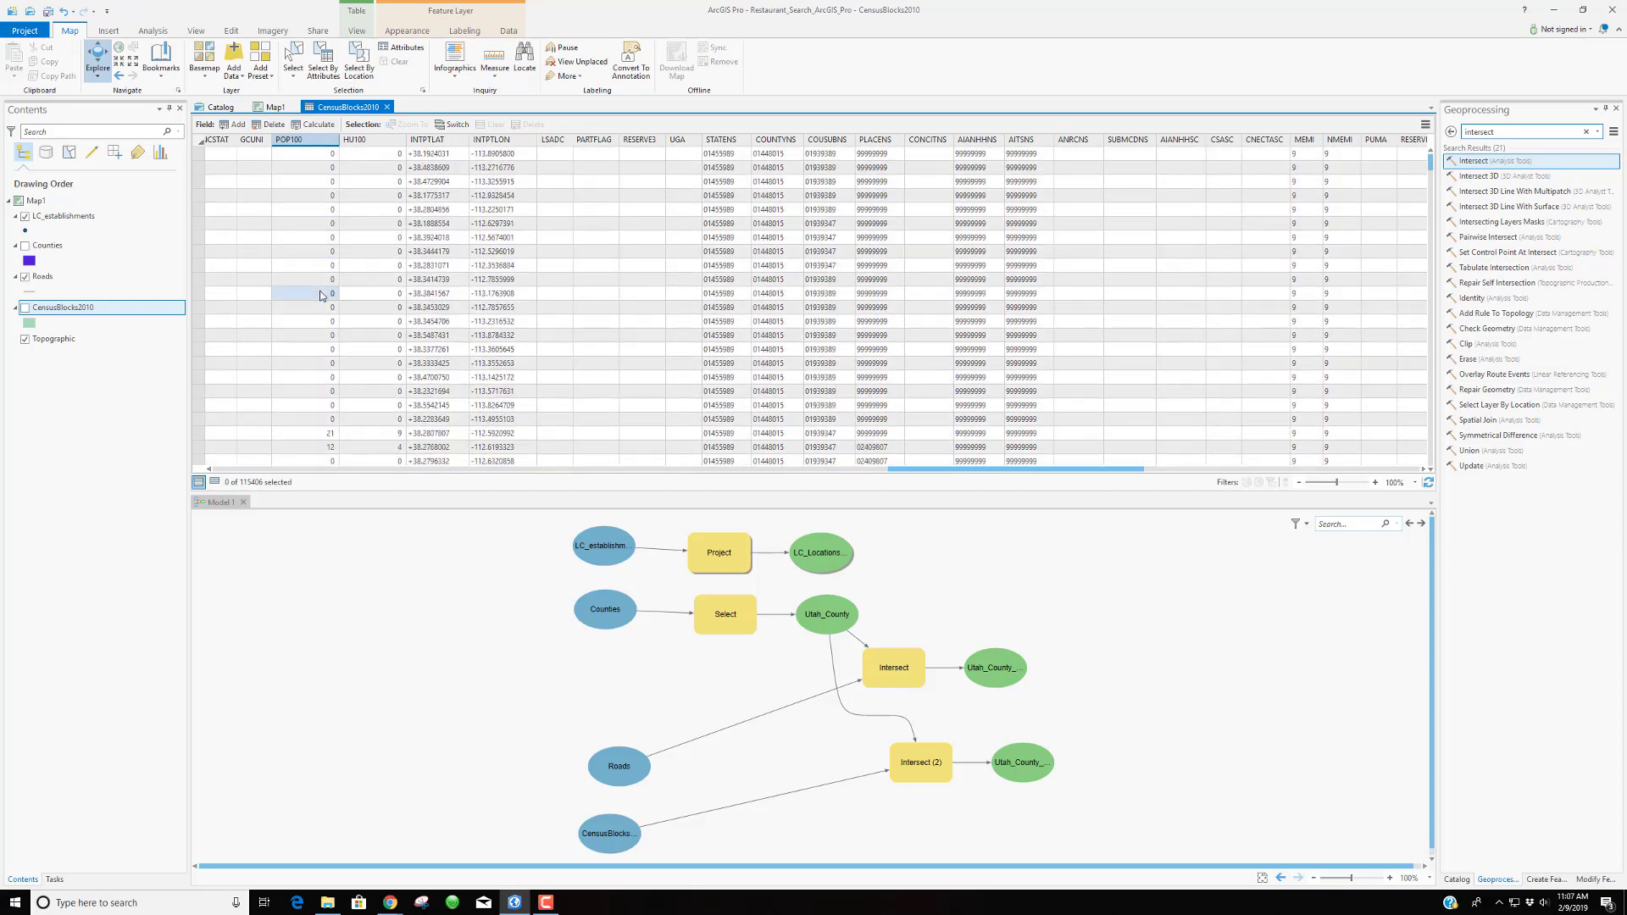
pyautogui.scroll(-6, 321, 294)
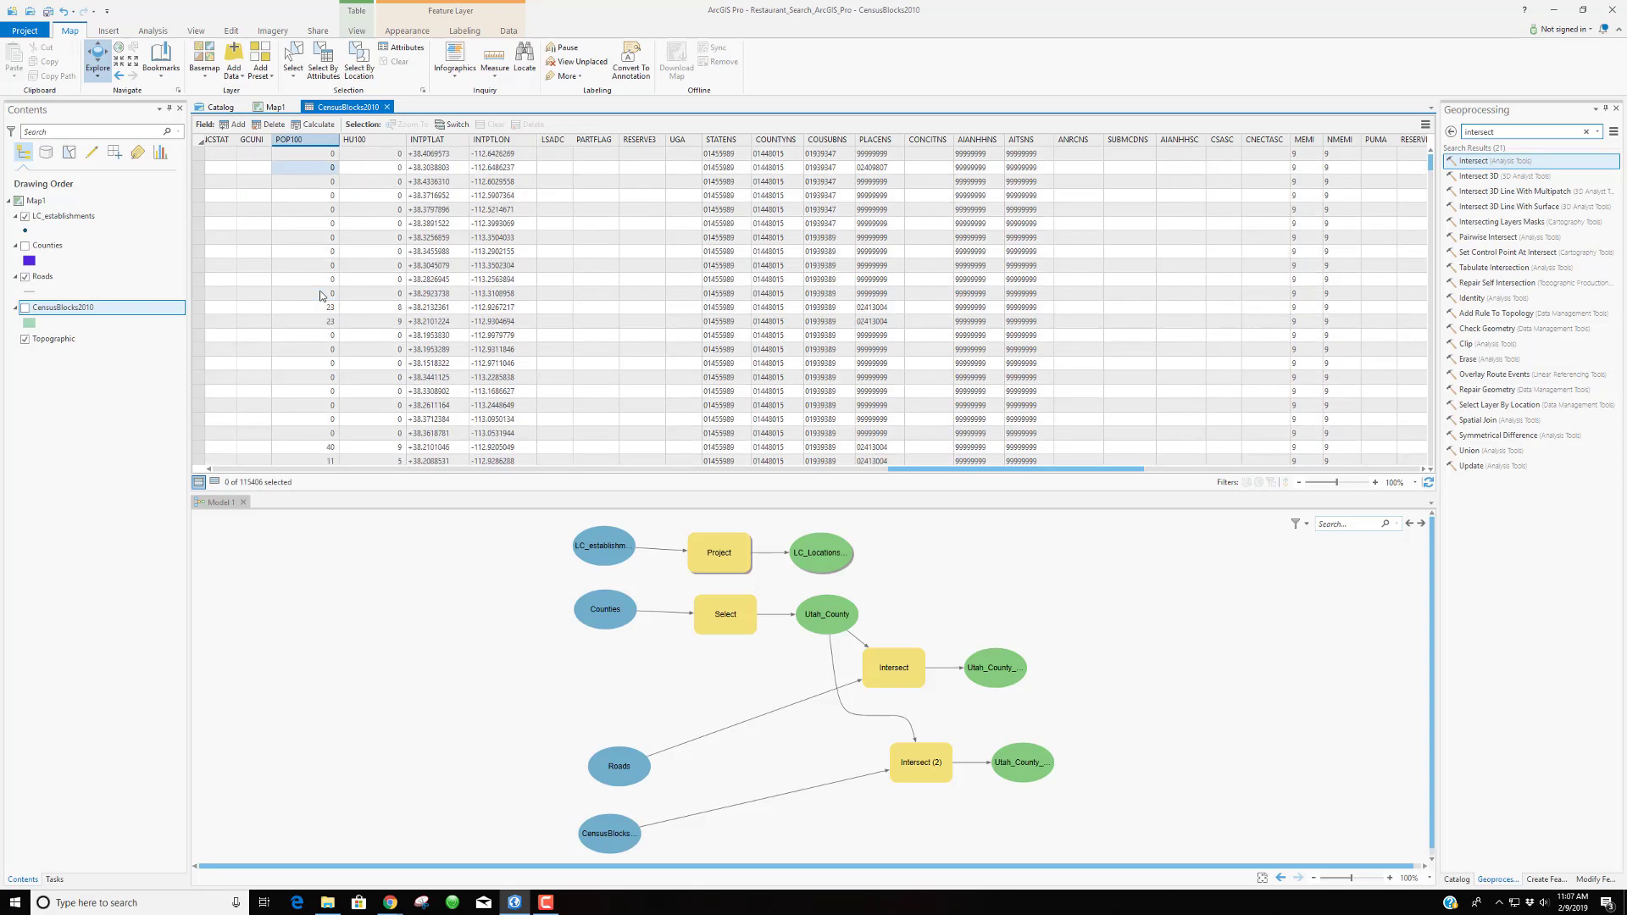
pyautogui.scroll(-2, 320, 294)
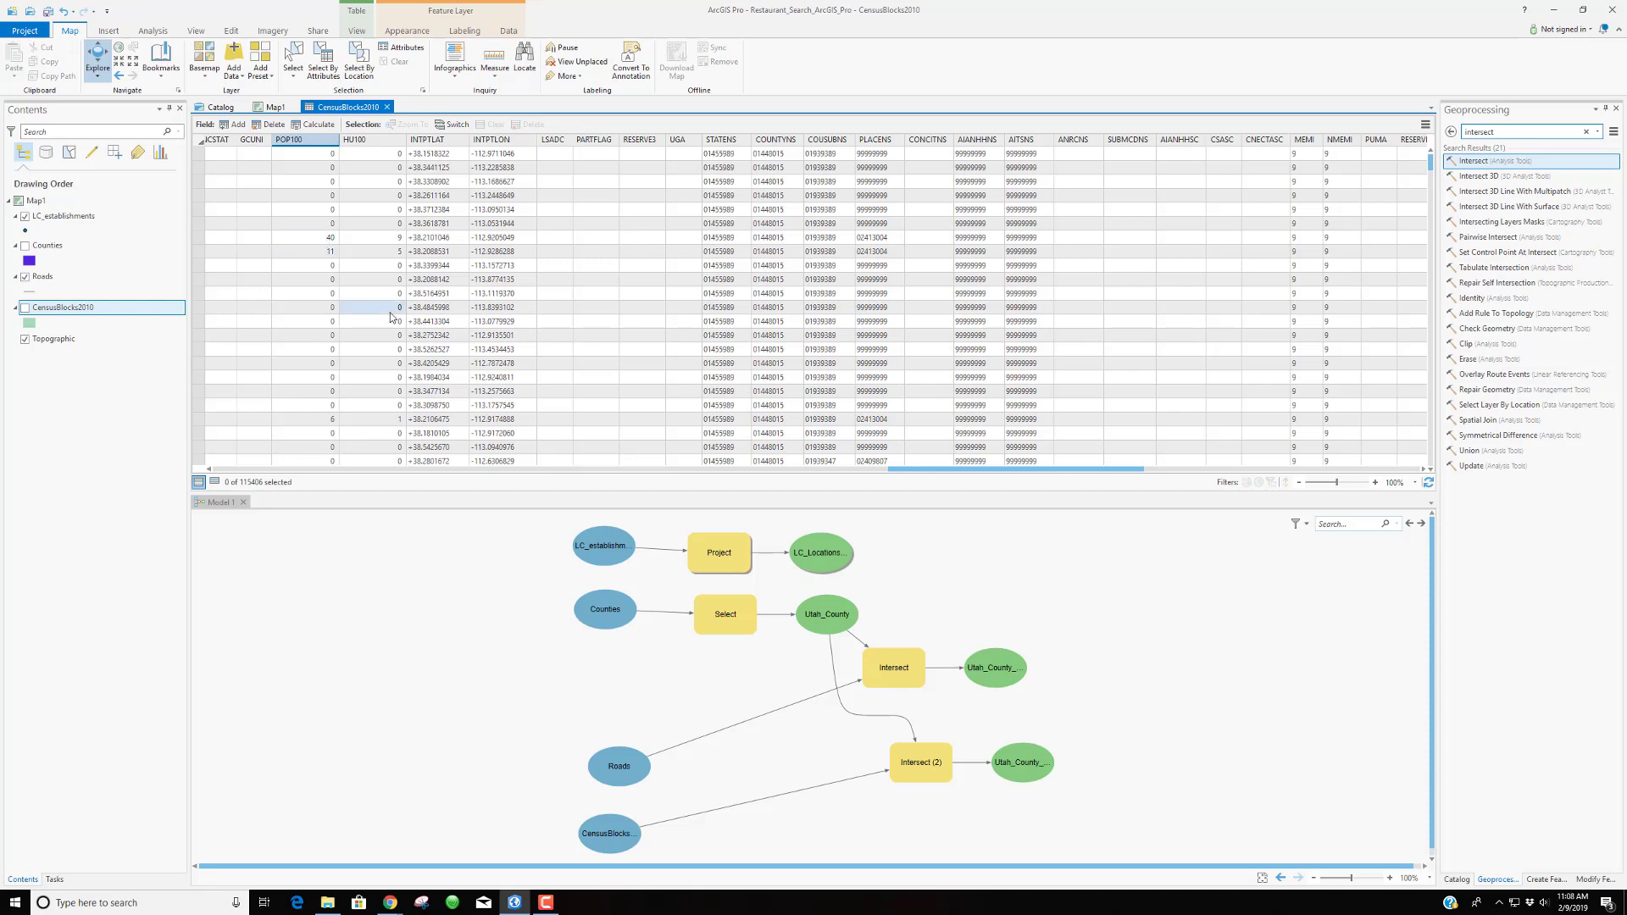
pyautogui.click(322, 241)
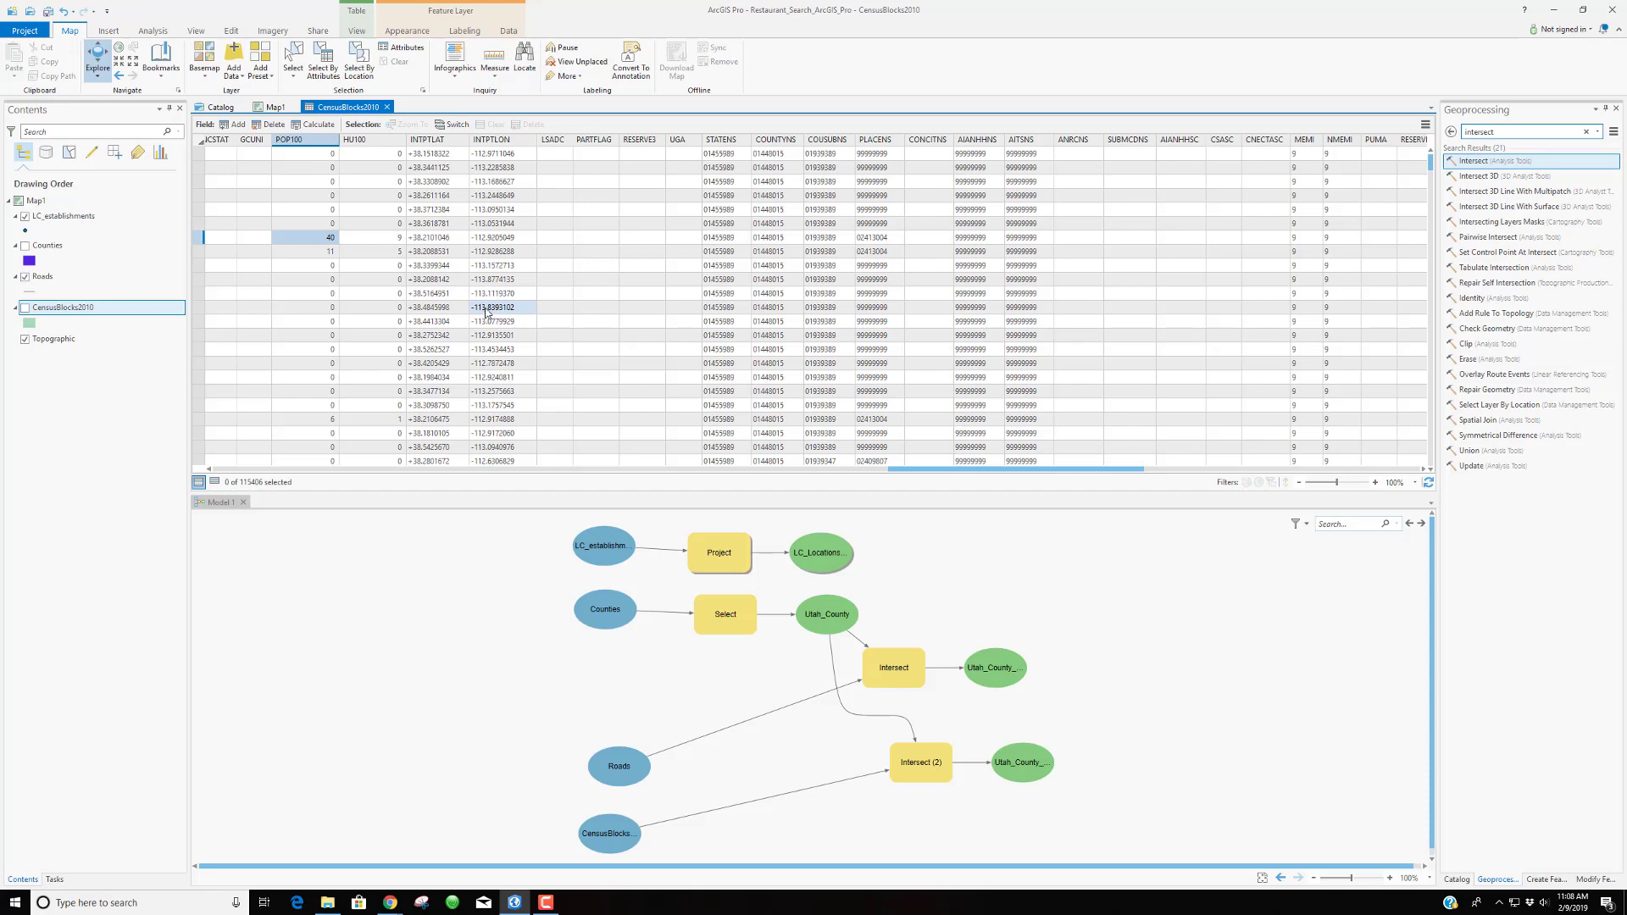
# Examine the SqMiles and UrbanRural values of the census blocks in the attribute table
pyautogui.moveTo(948, 471); pyautogui.dragTo(1296, 473)
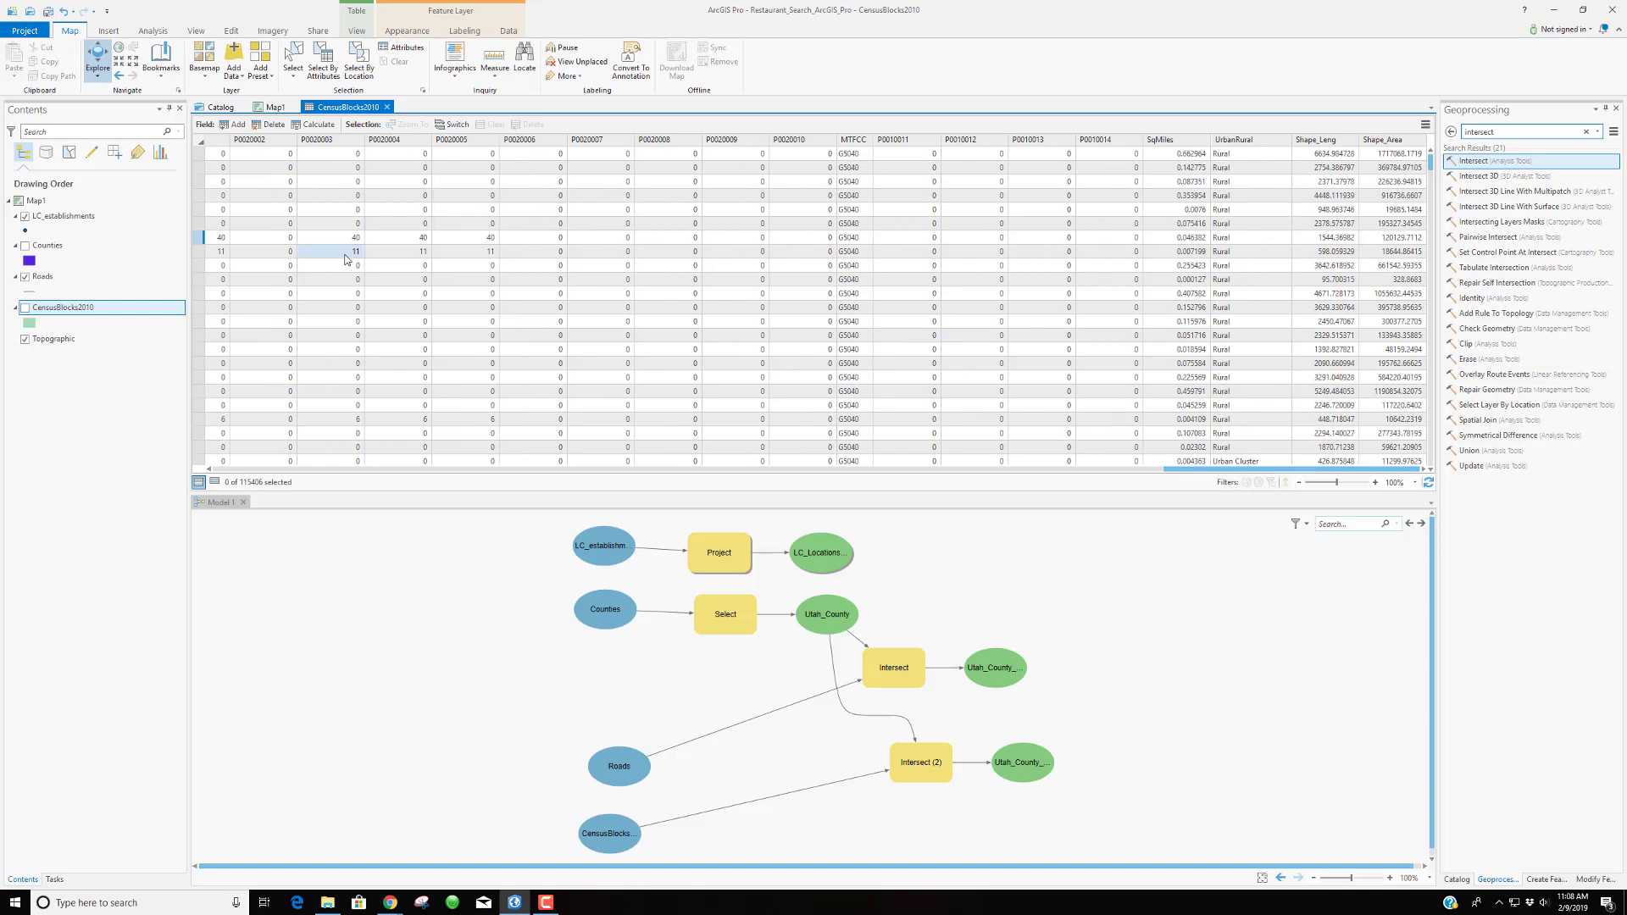
pyautogui.click(402, 238)
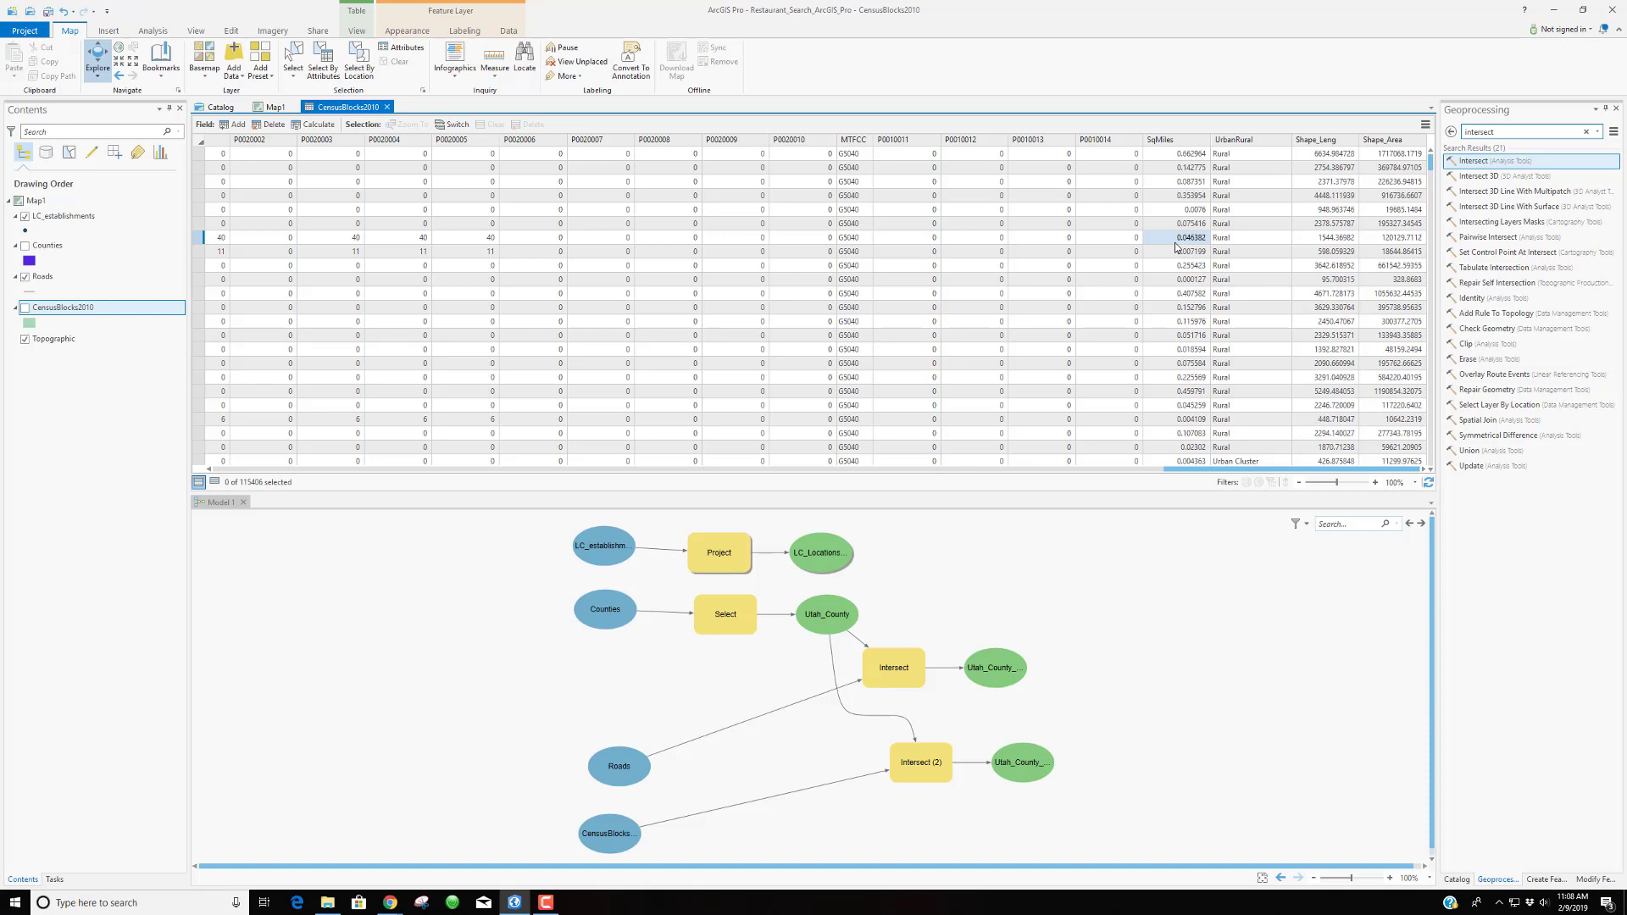
pyautogui.scroll(-1, 1220, 271)
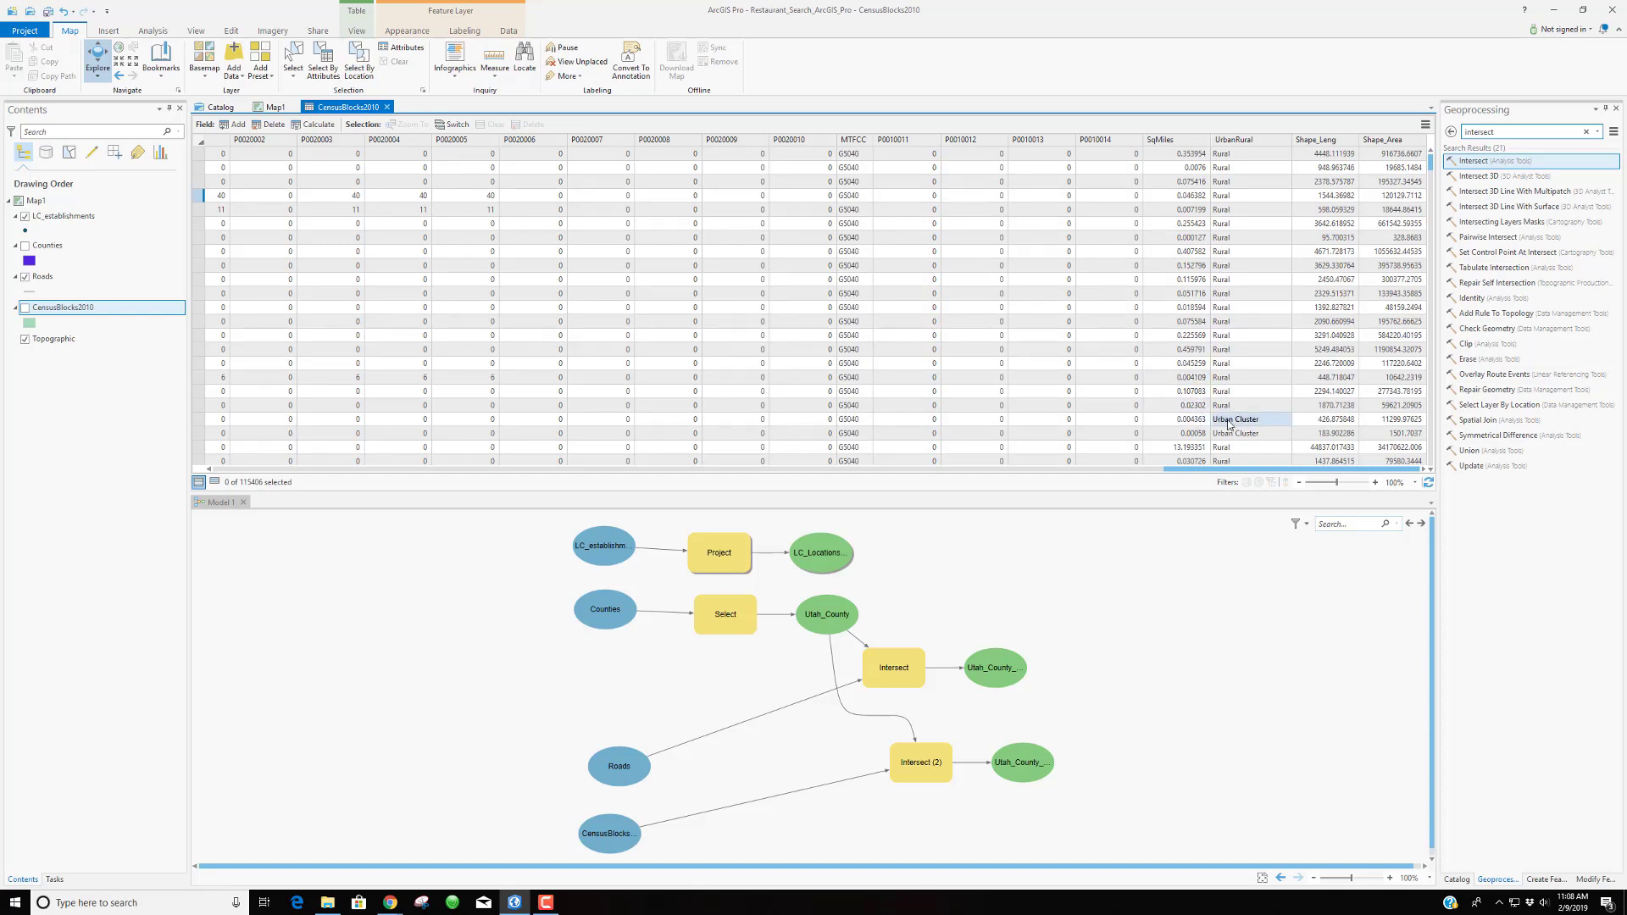
pyautogui.click(1198, 420)
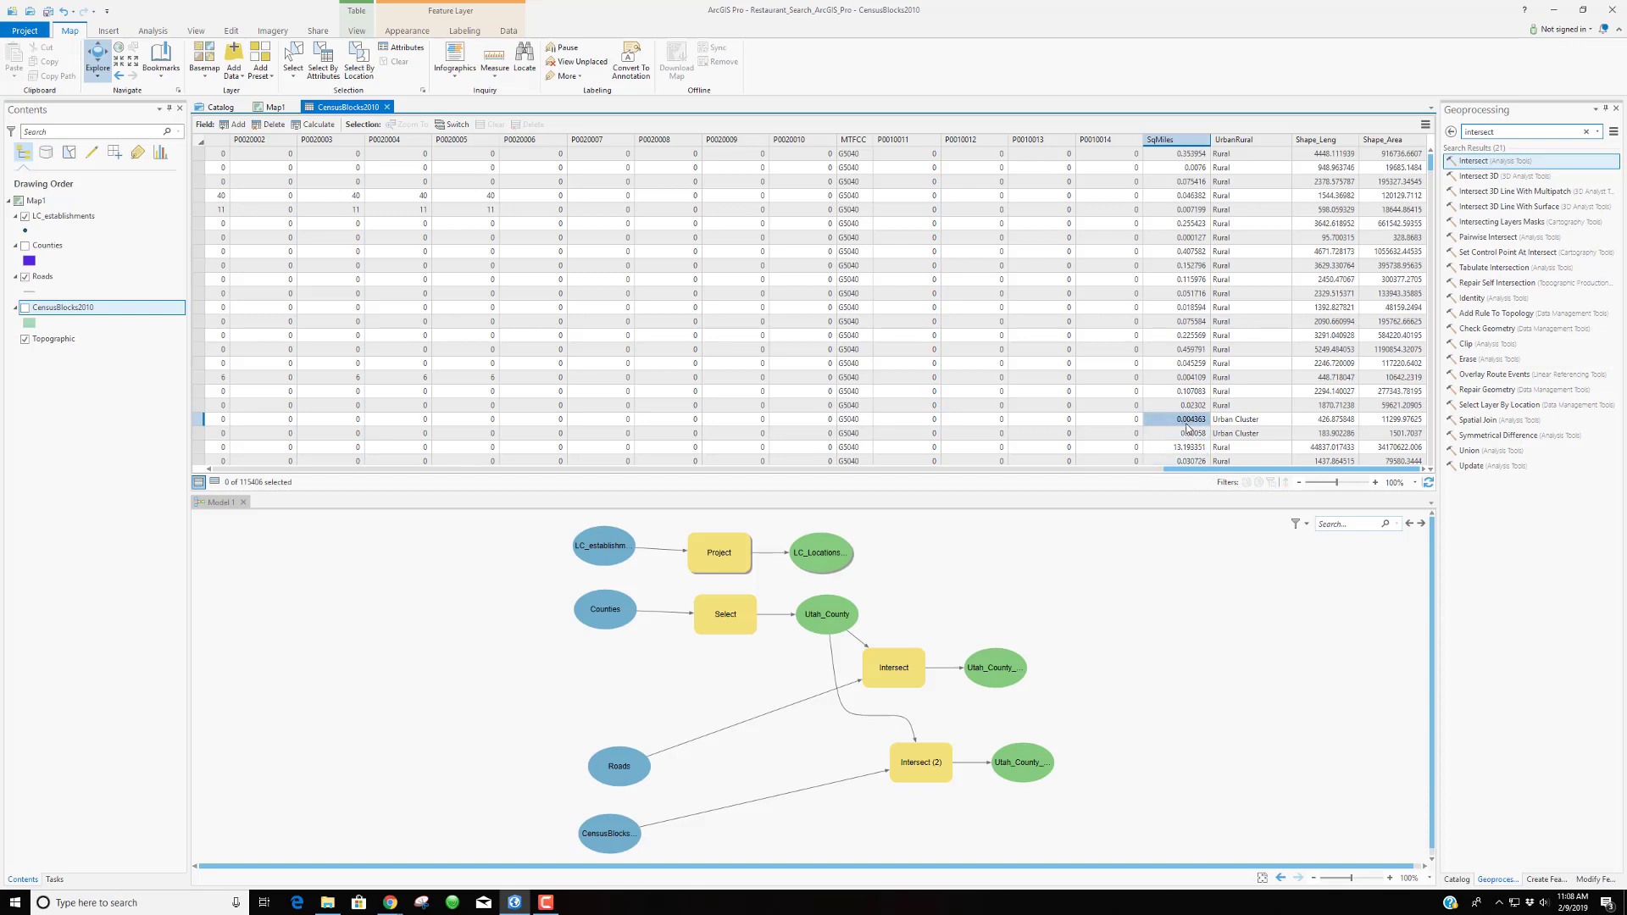
# Find a populated block, select the Block 3068 record, and compare its POP100 population with its SqMiles area
pyautogui.moveTo(1197, 472); pyautogui.dragTo(944, 474)
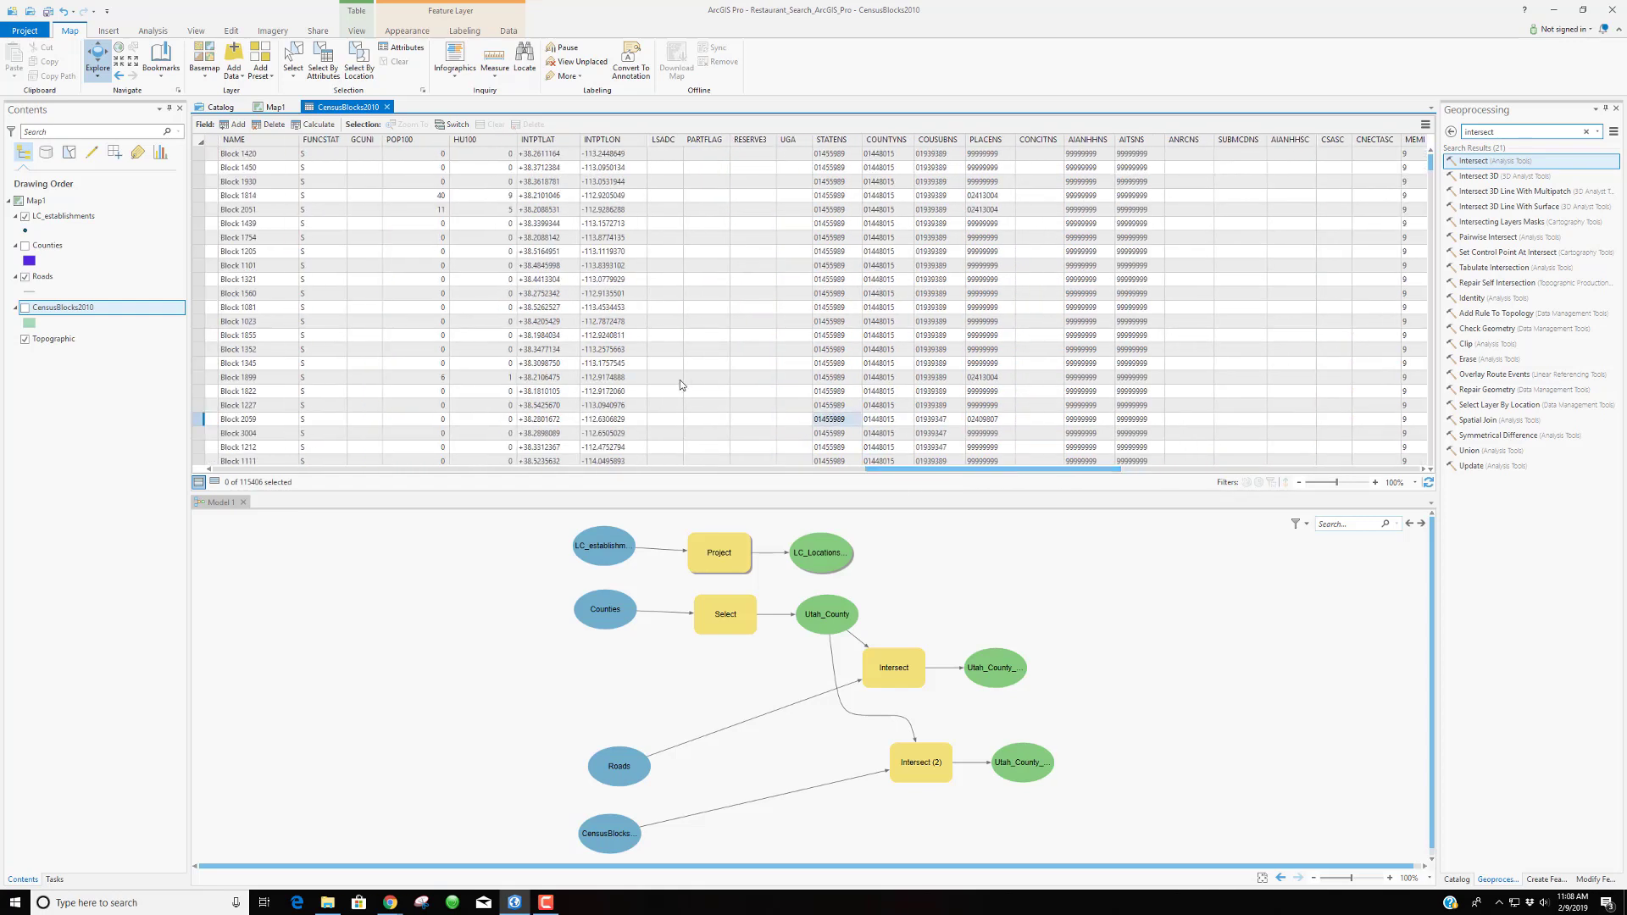
pyautogui.scroll(-3, 502, 326)
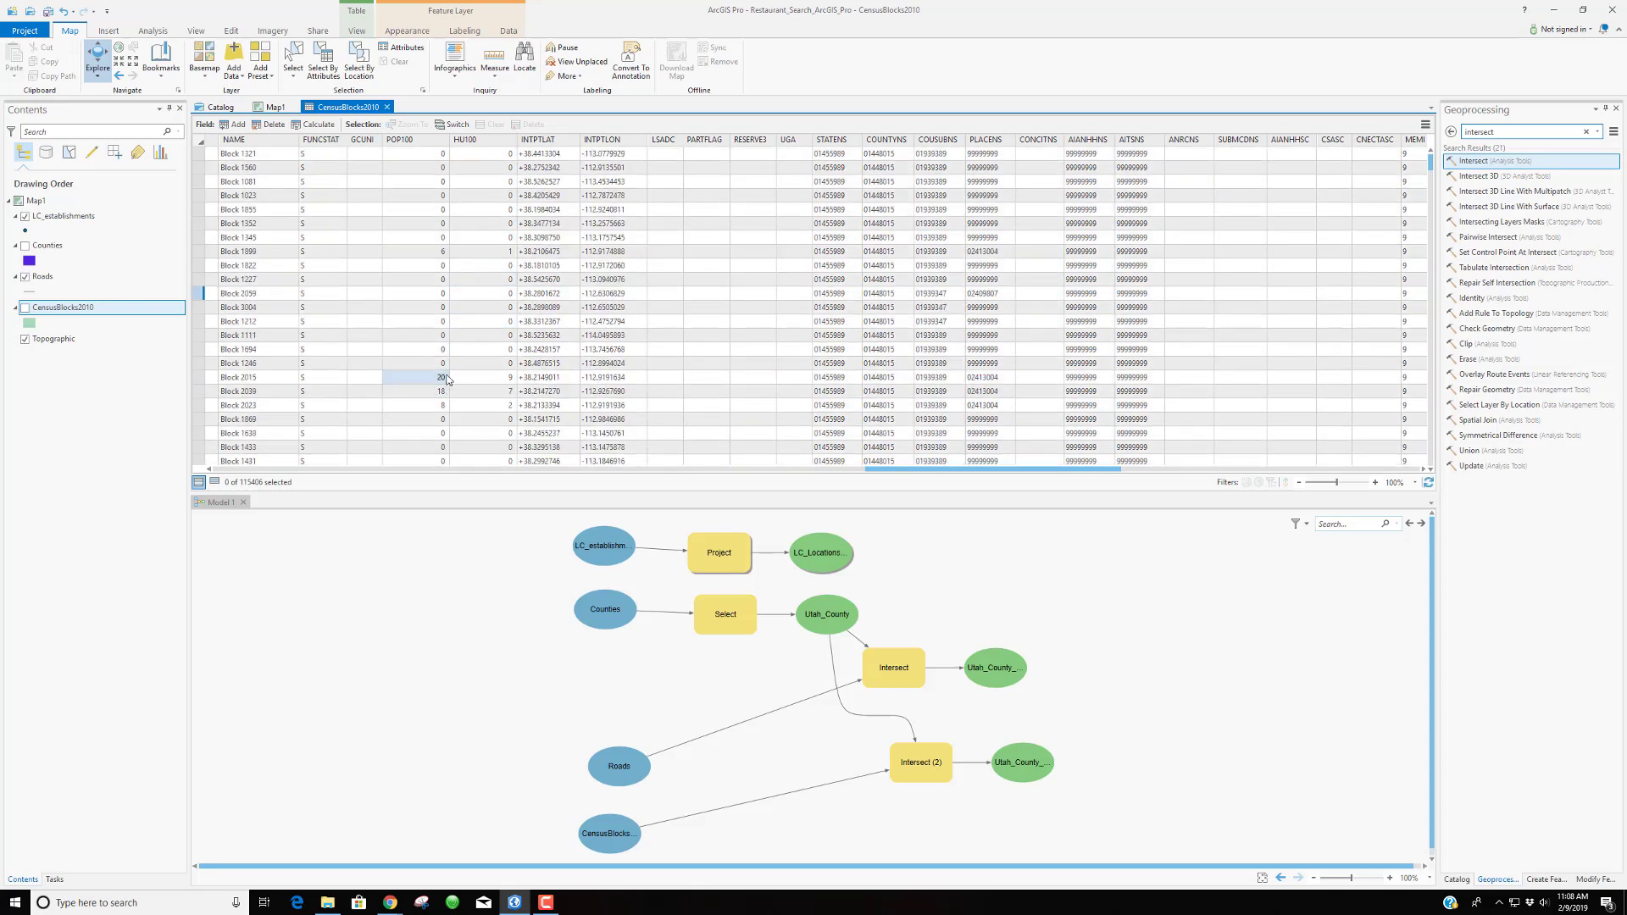
pyautogui.scroll(-4, 440, 346)
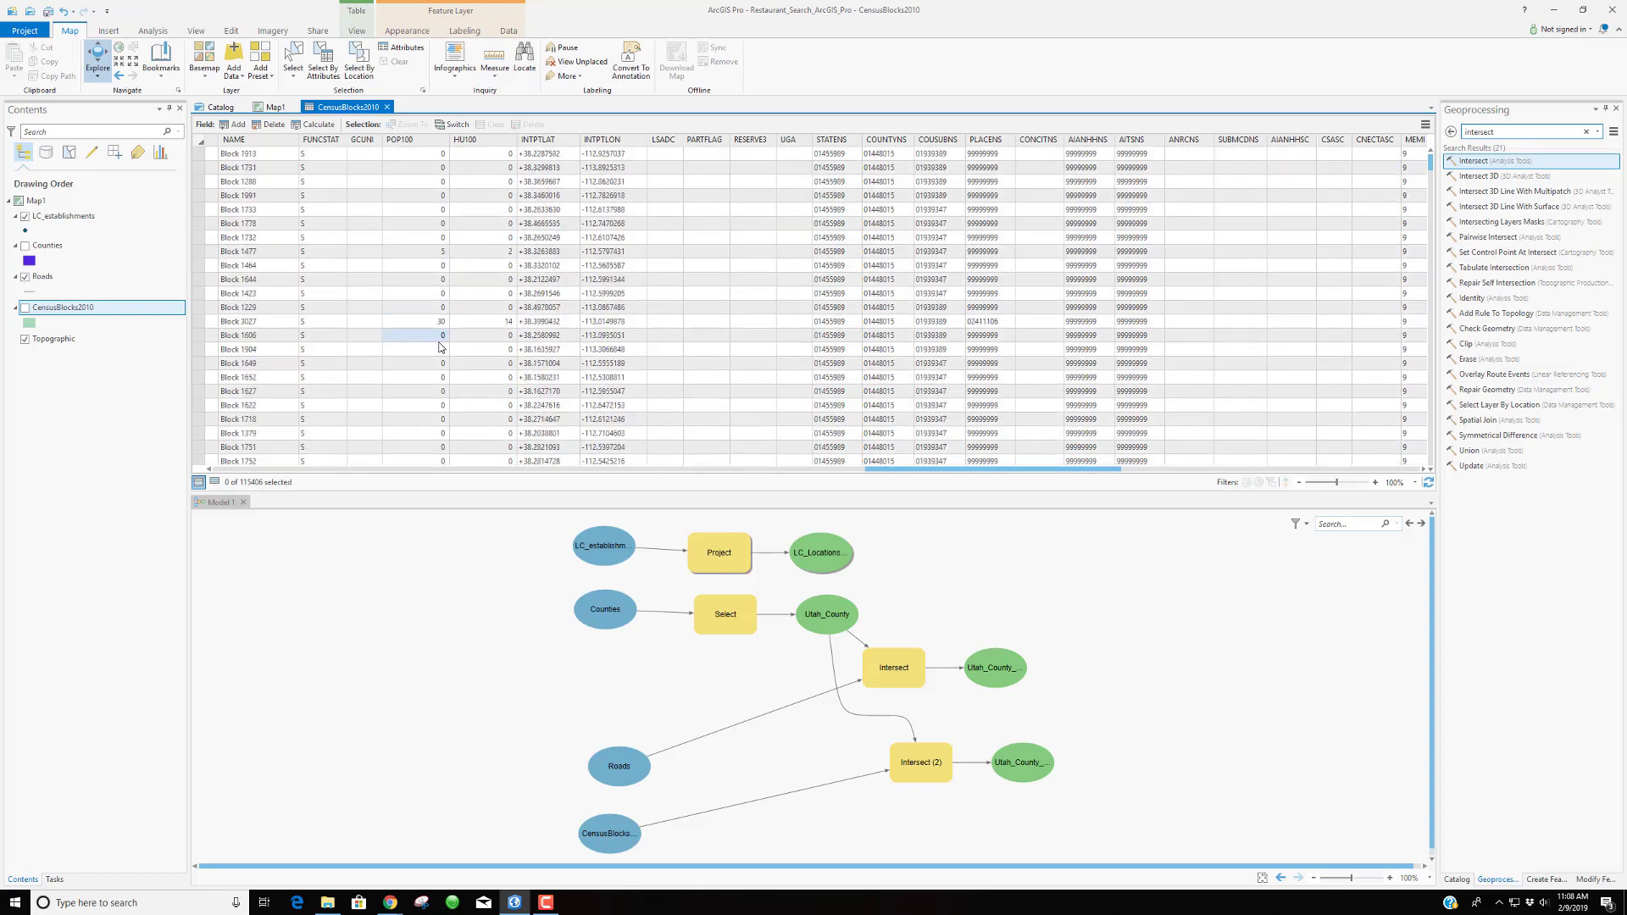
pyautogui.scroll(-4, 439, 346)
pyautogui.scroll(-1, 439, 348)
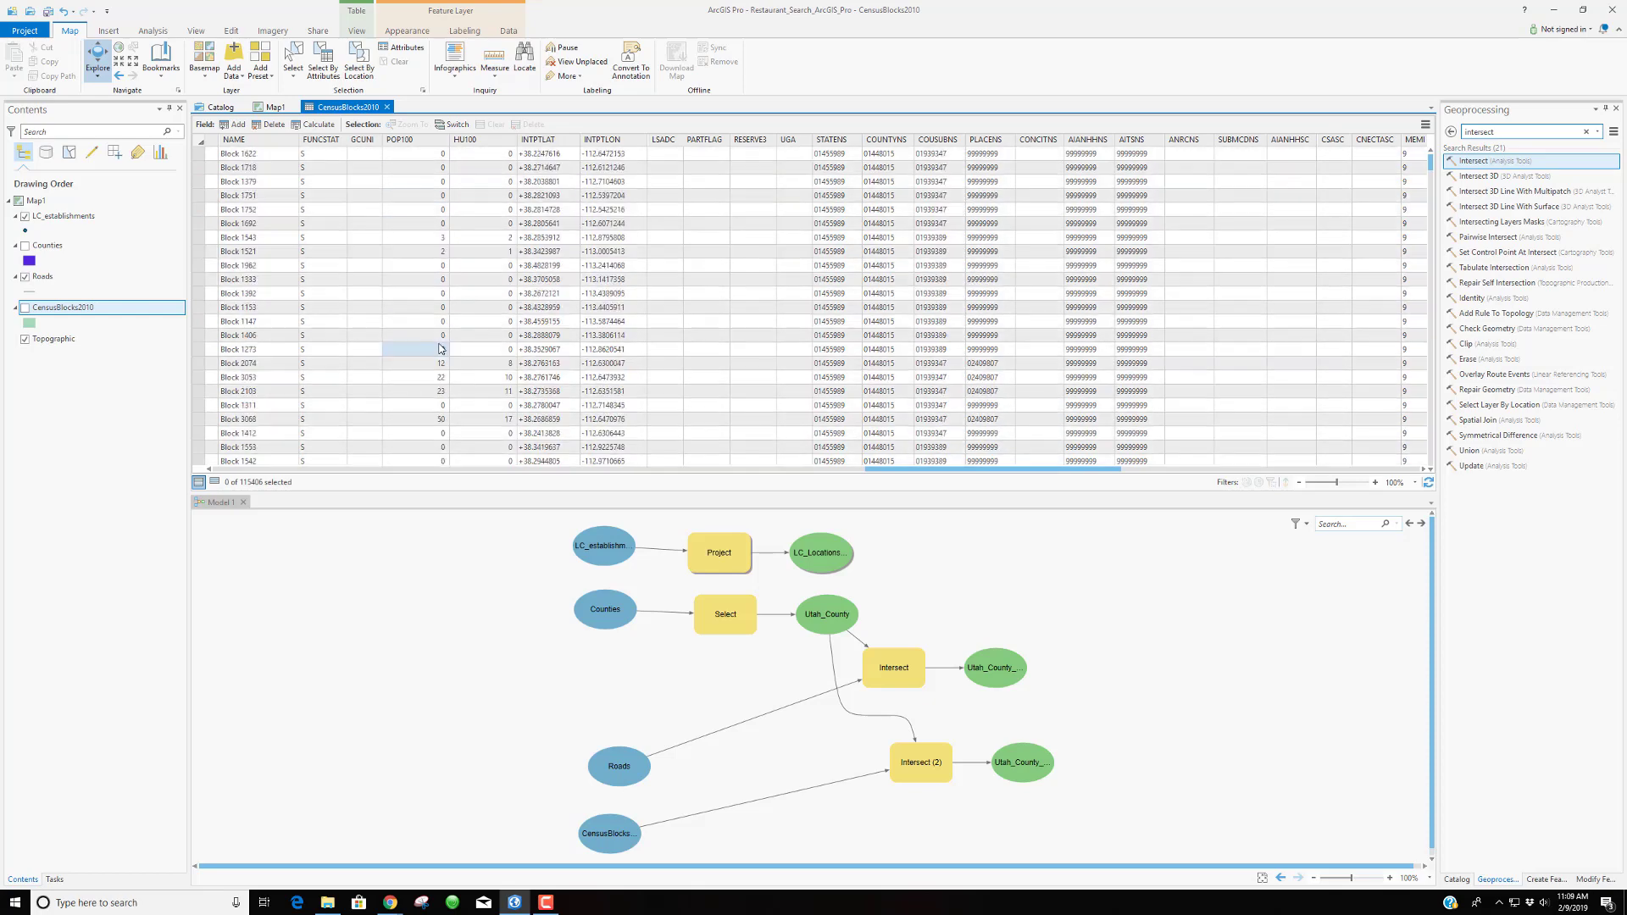
pyautogui.click(195, 419)
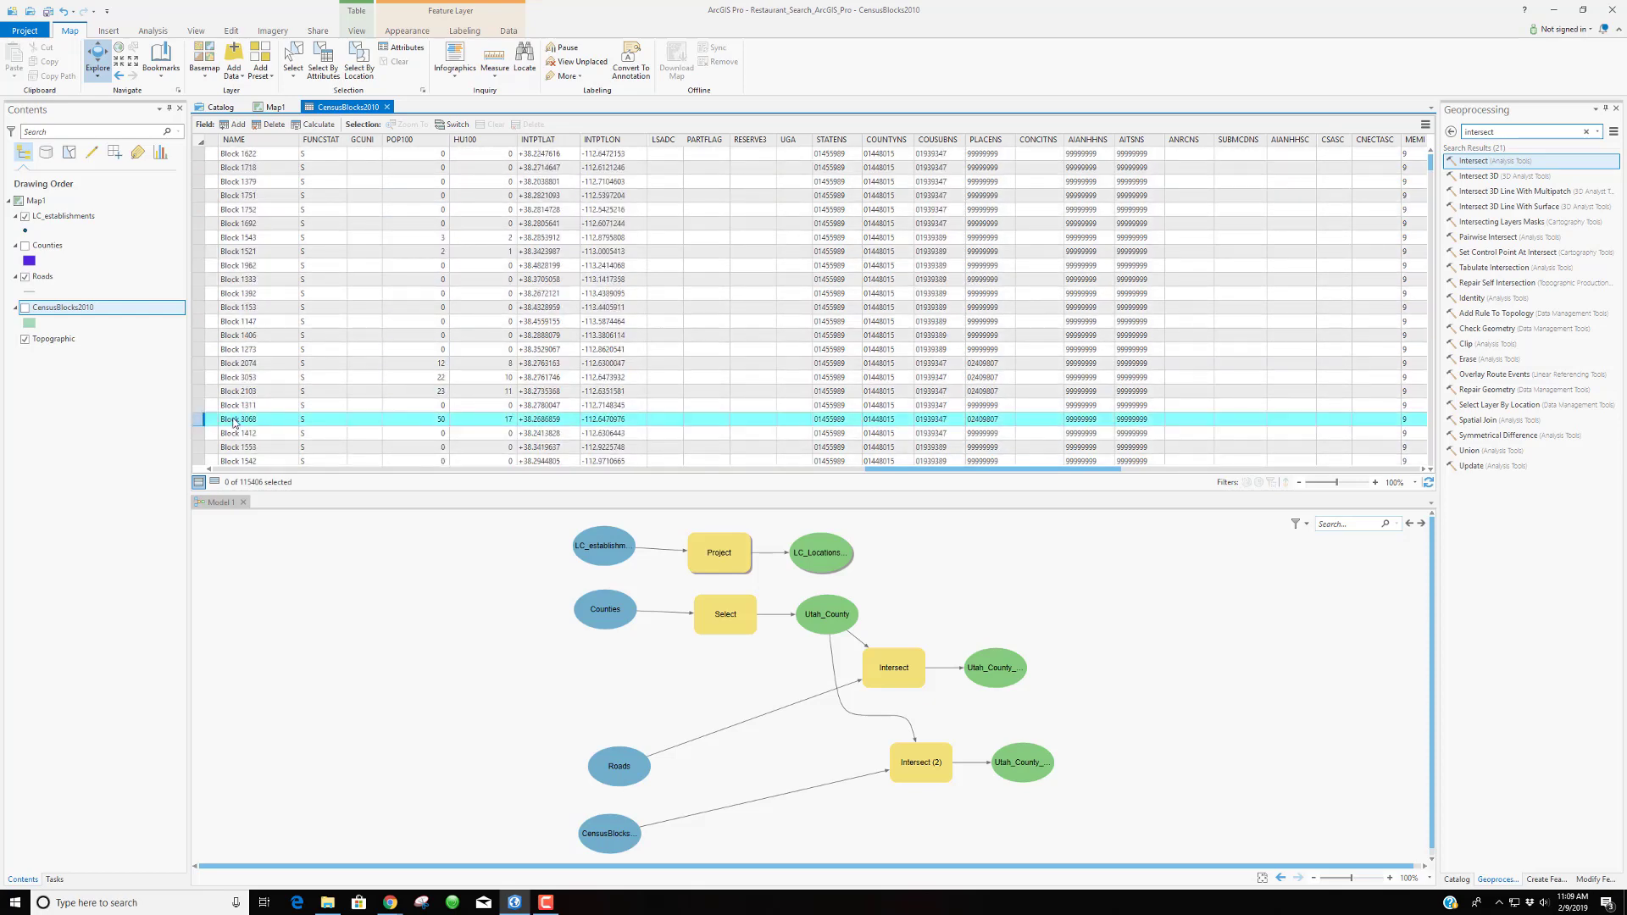
pyautogui.moveTo(918, 470); pyautogui.dragTo(1254, 475)
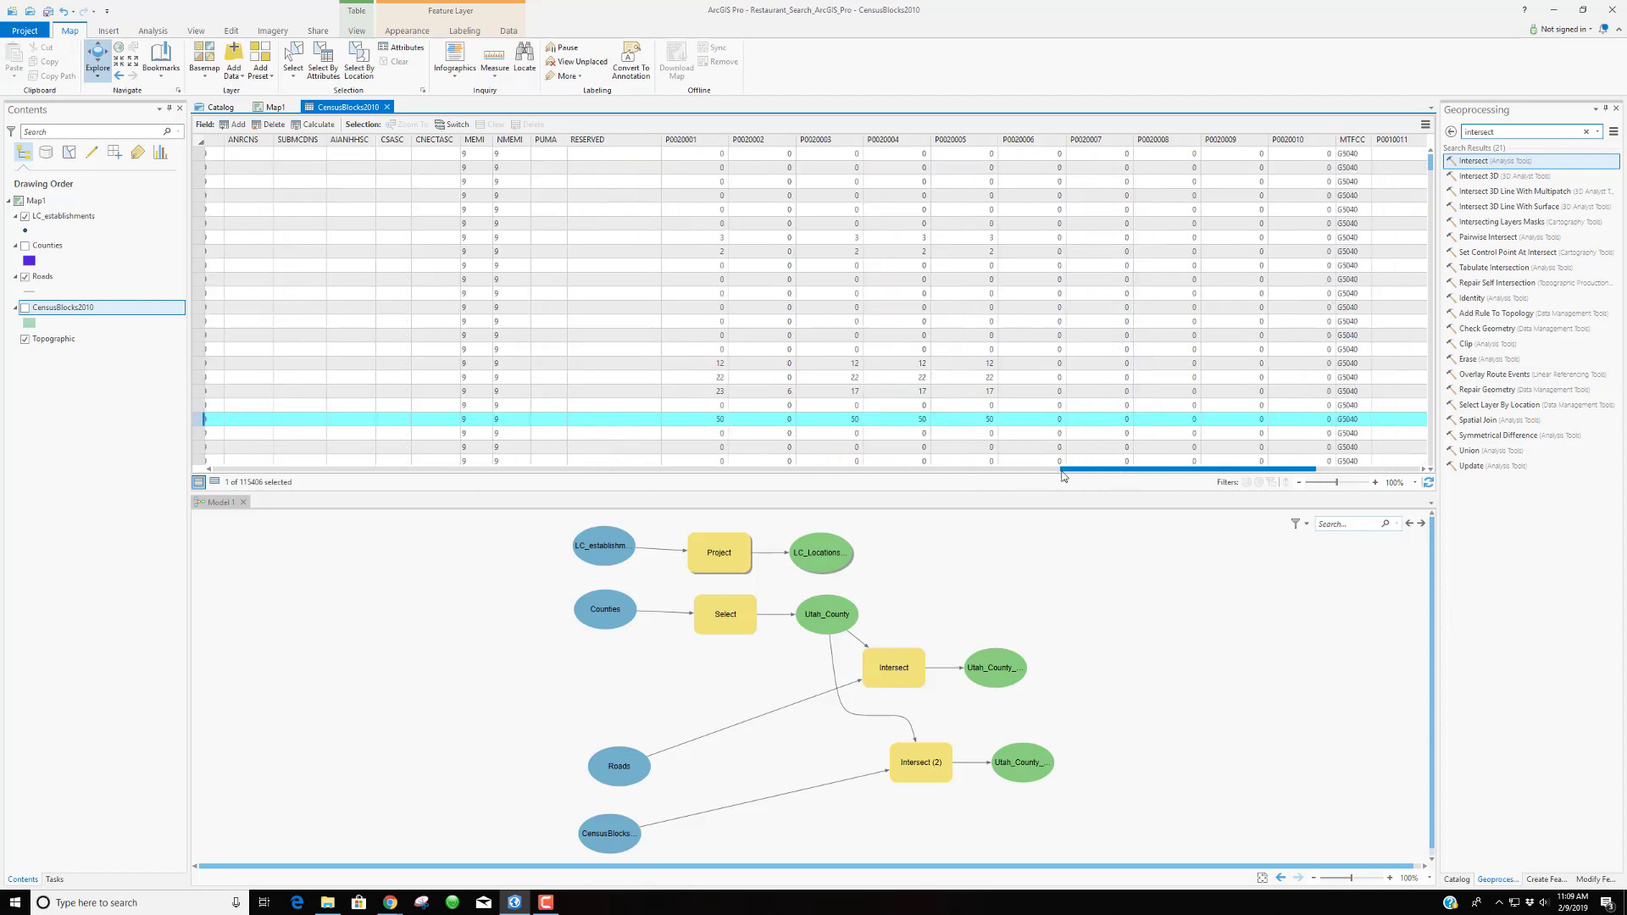
pyautogui.moveTo(1065, 473); pyautogui.dragTo(1142, 477)
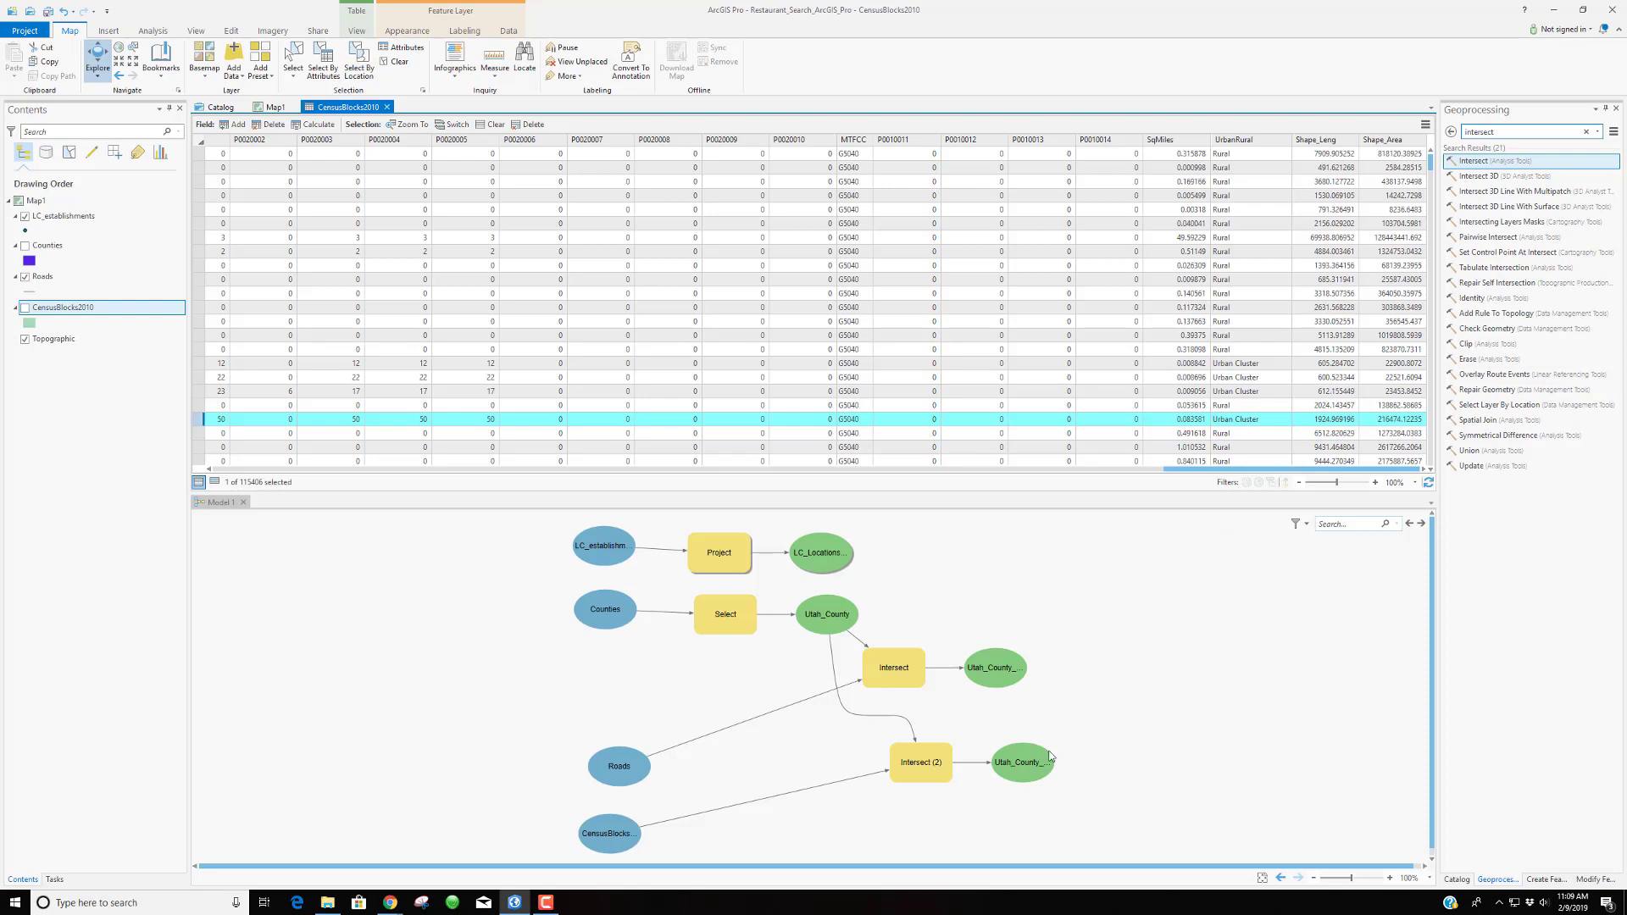
# Find the Add Field tool and add it to the model beside the Utah_County_CB output
pyautogui.click(1505, 131)
pyautogui.write('add')
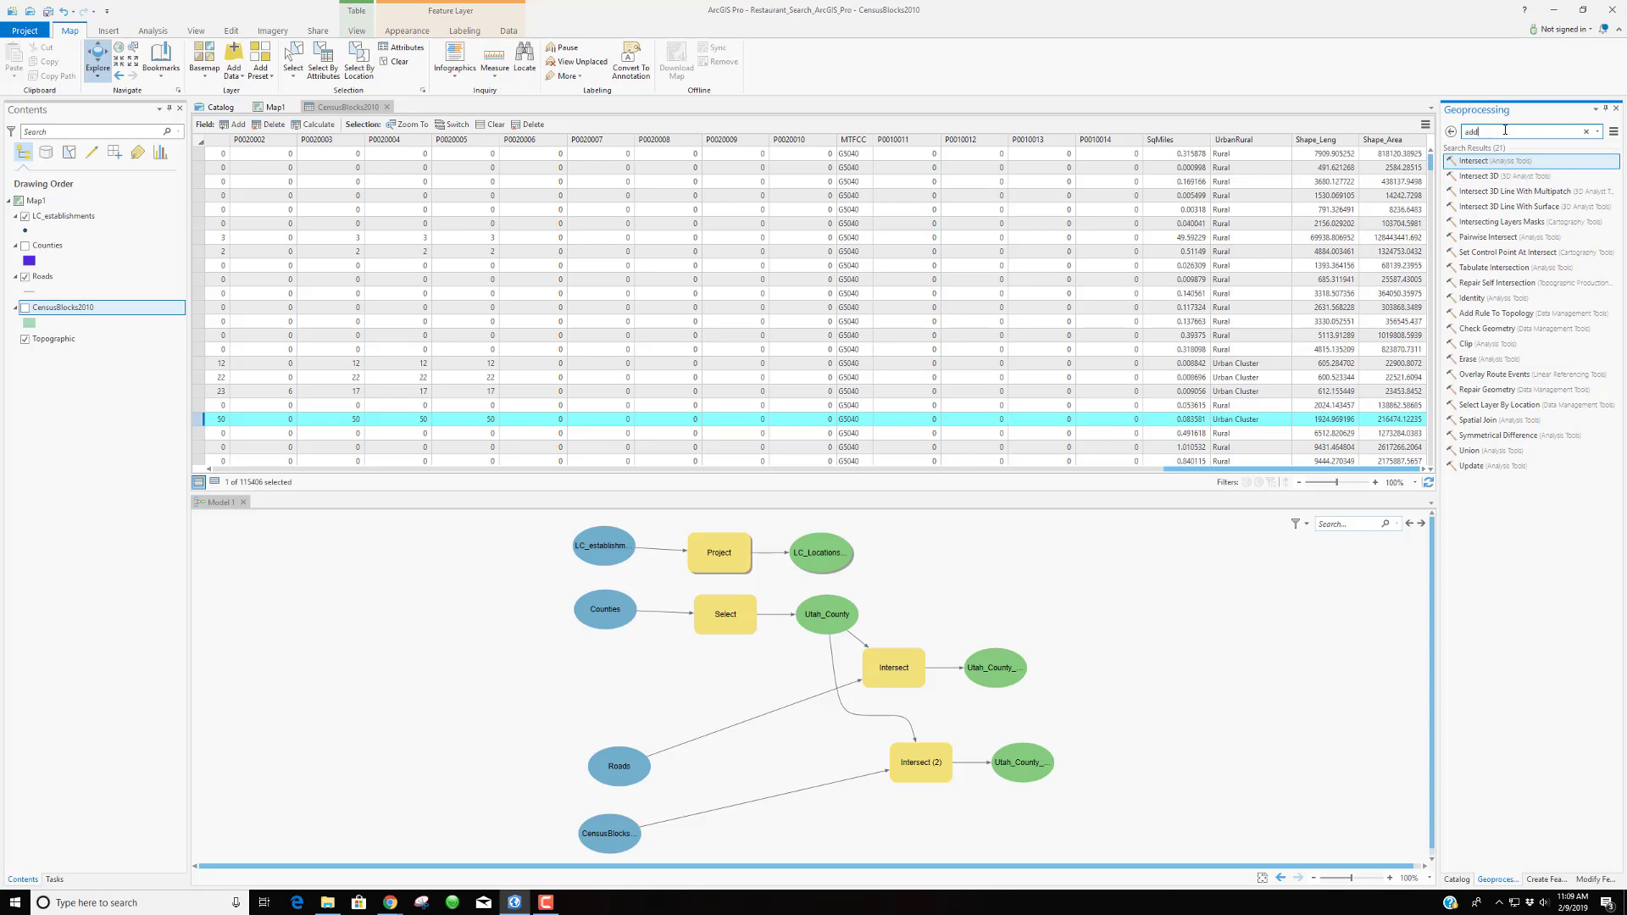
pyautogui.write(' field')
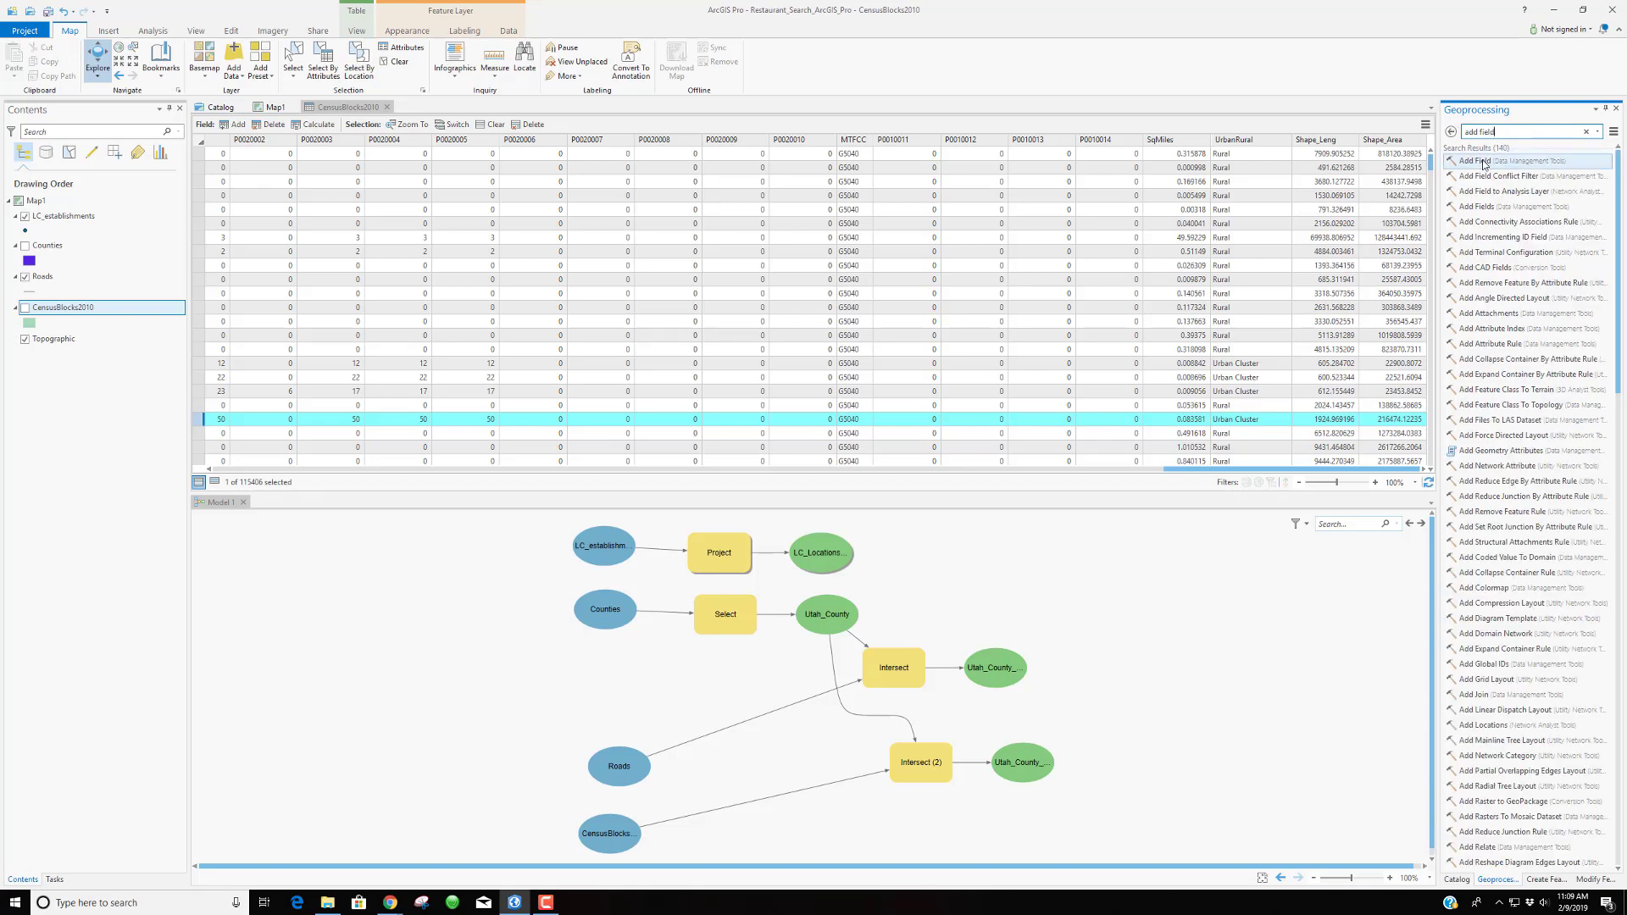
pyautogui.moveTo(1484, 161); pyautogui.dragTo(1123, 768)
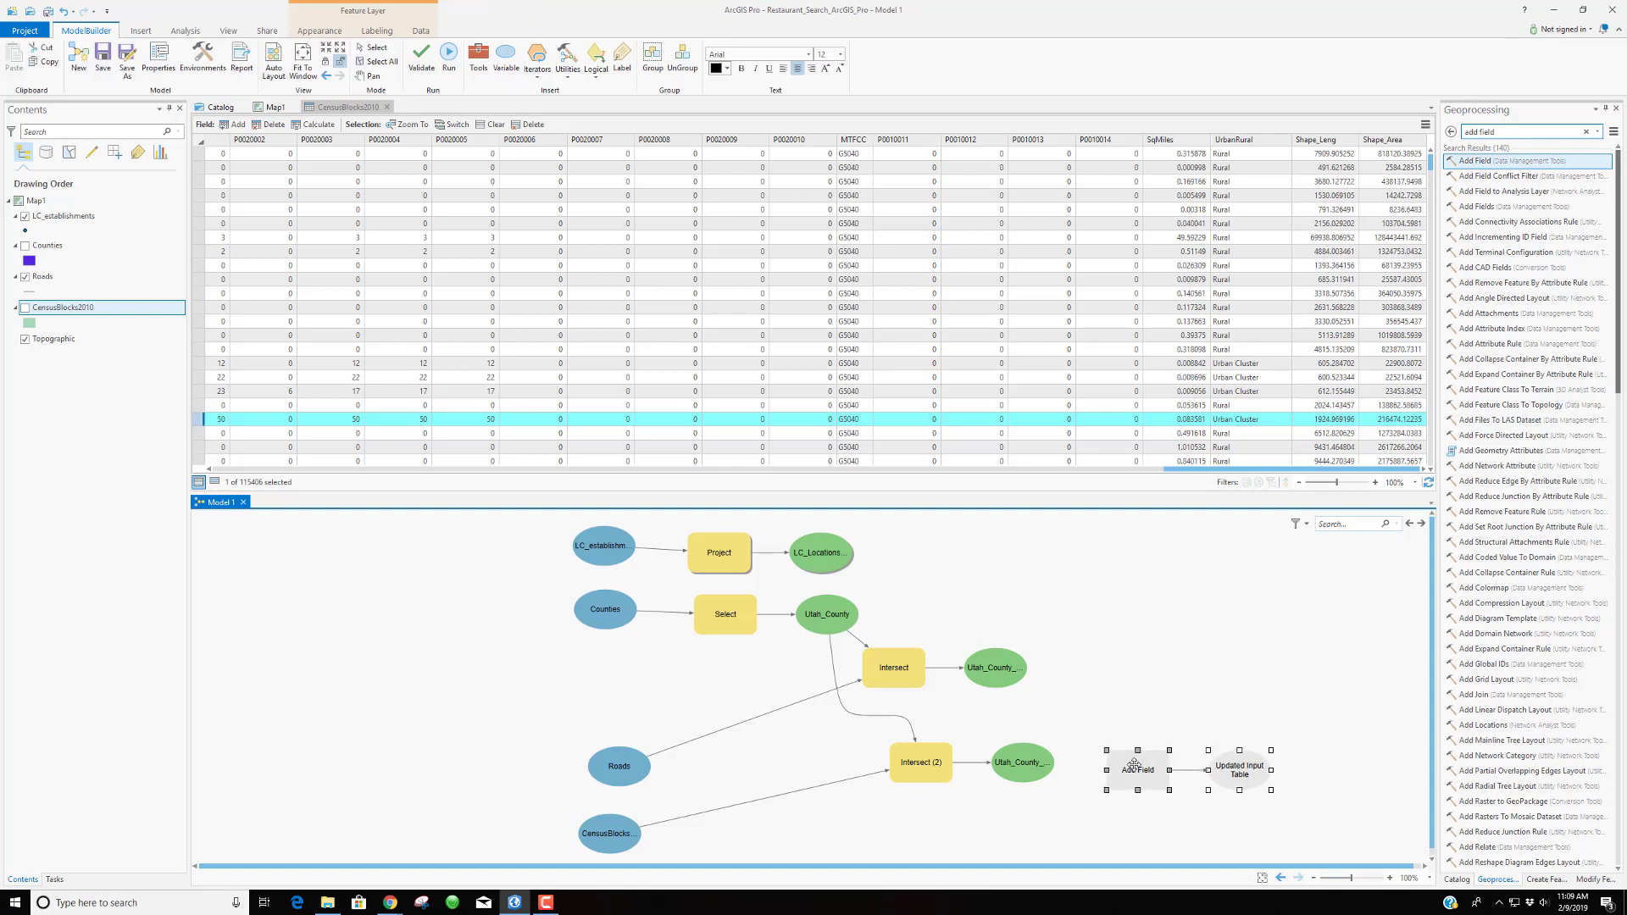
# Configure Add Field with Utah_County_CB as the input table, adding a field named Density of type Double (double precision)
pyautogui.doubleClick(1137, 770)
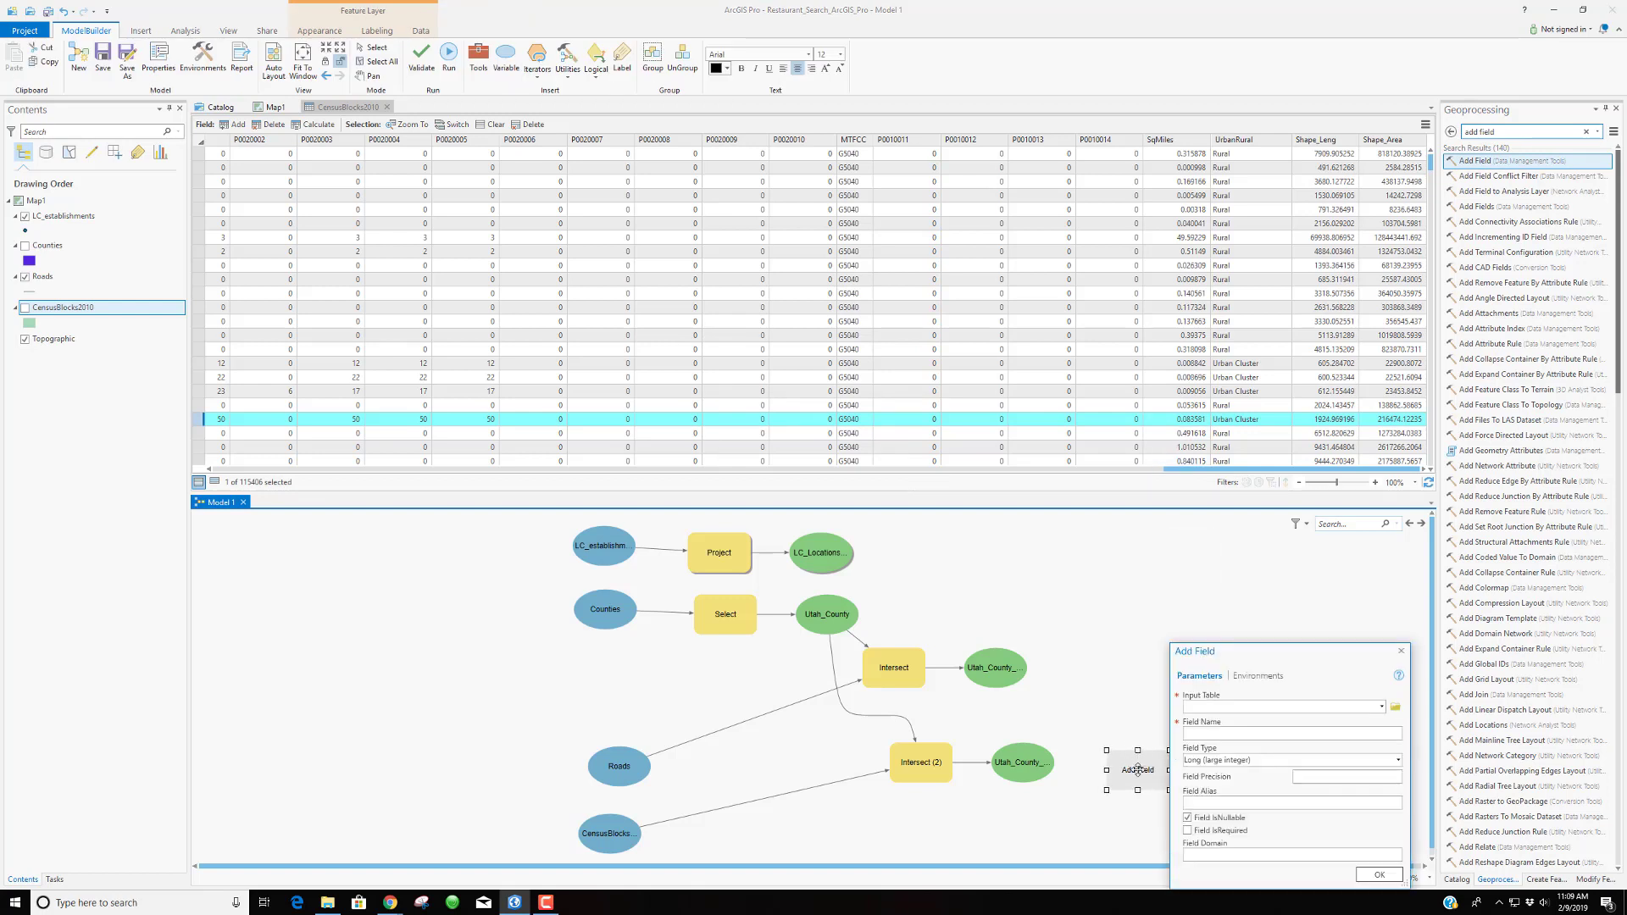
pyautogui.click(1380, 706)
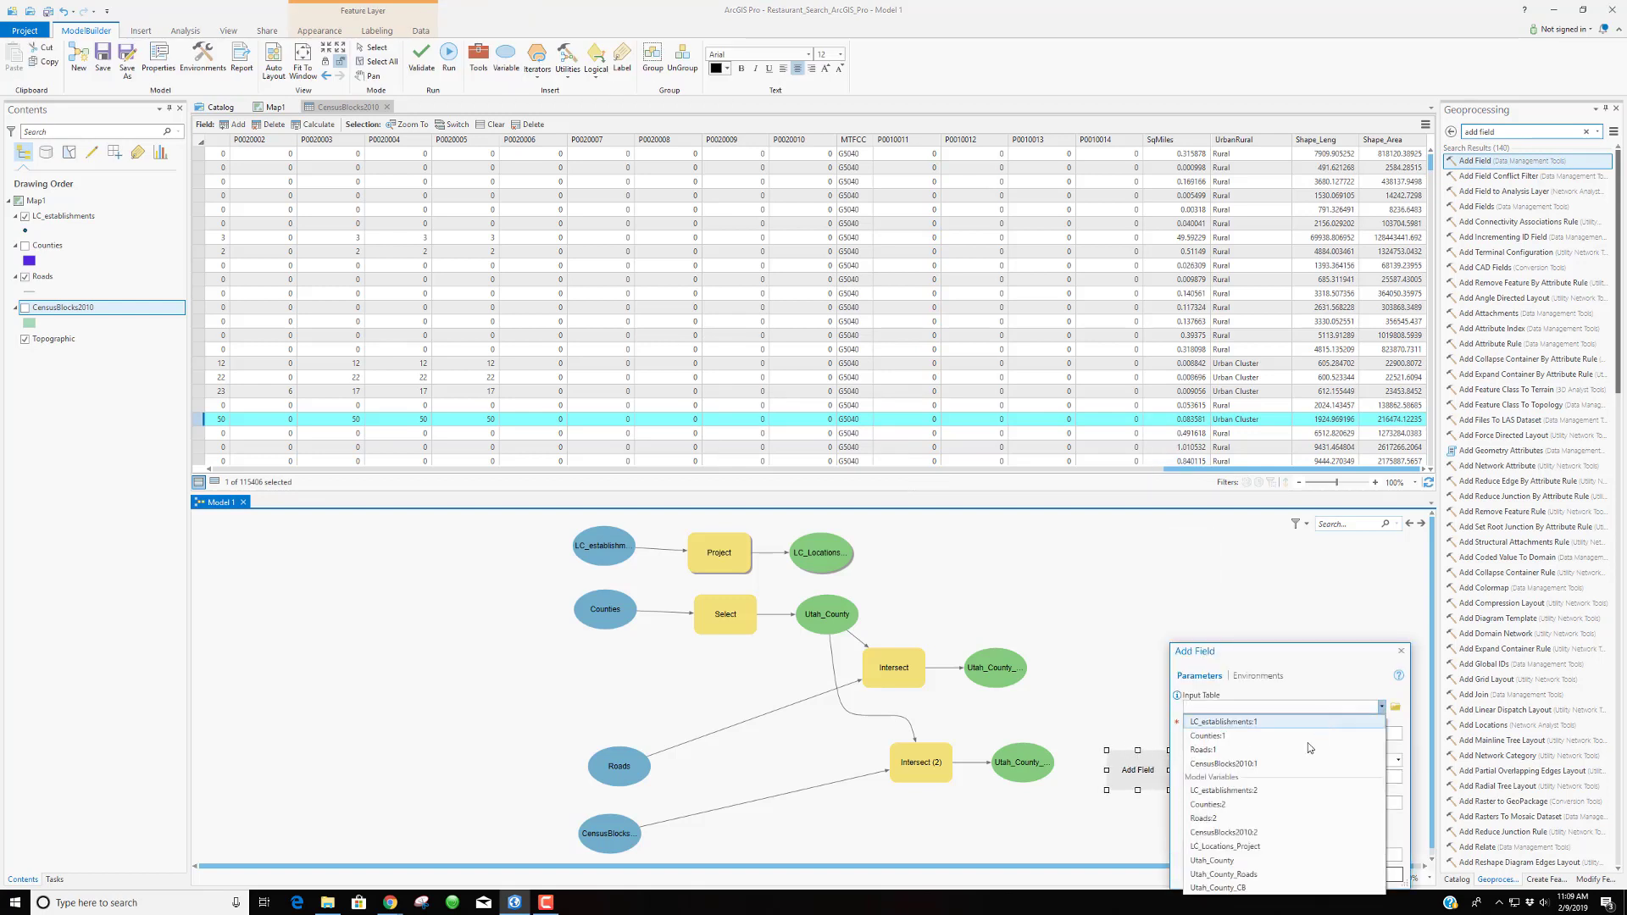
pyautogui.click(1254, 887)
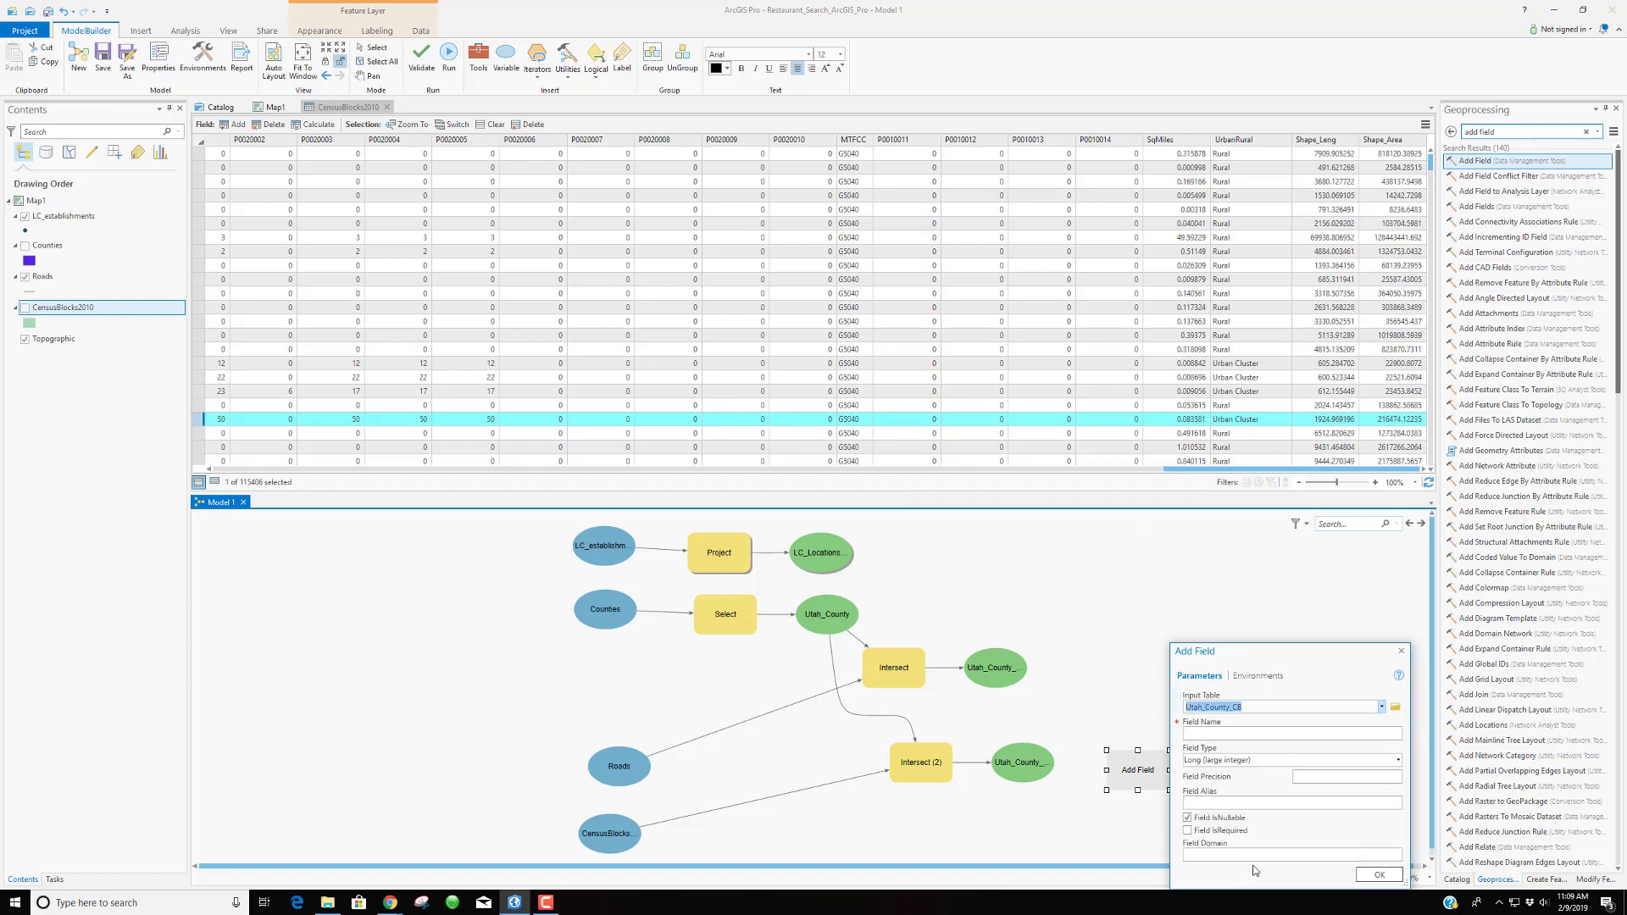
pyautogui.click(1287, 734)
pyautogui.click(1399, 761)
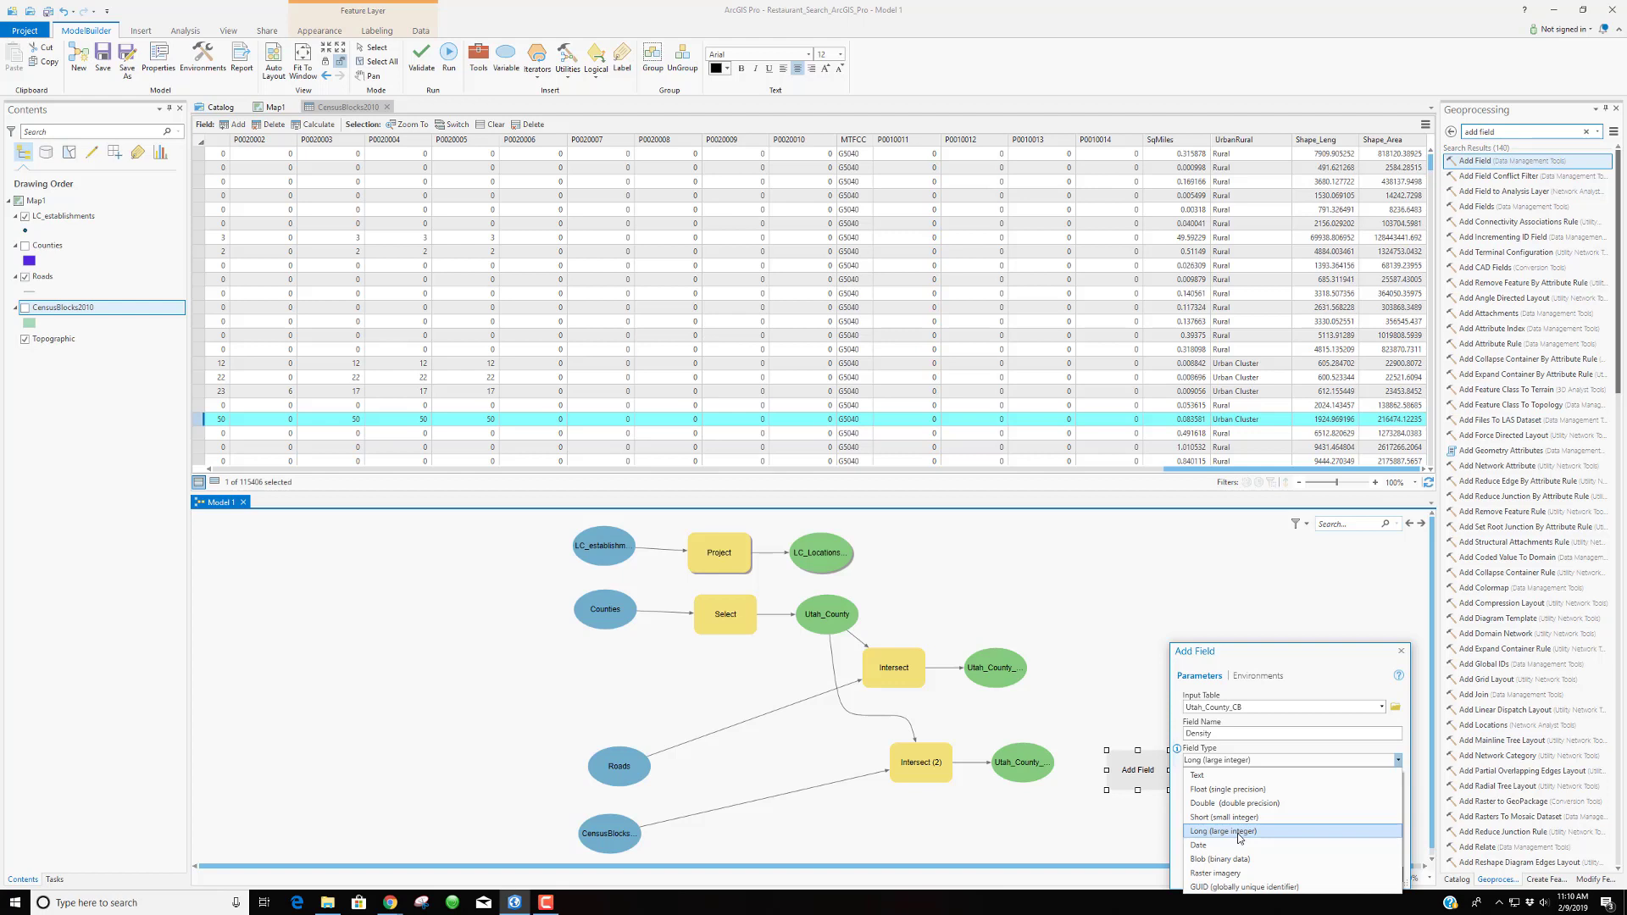
pyautogui.click(1235, 804)
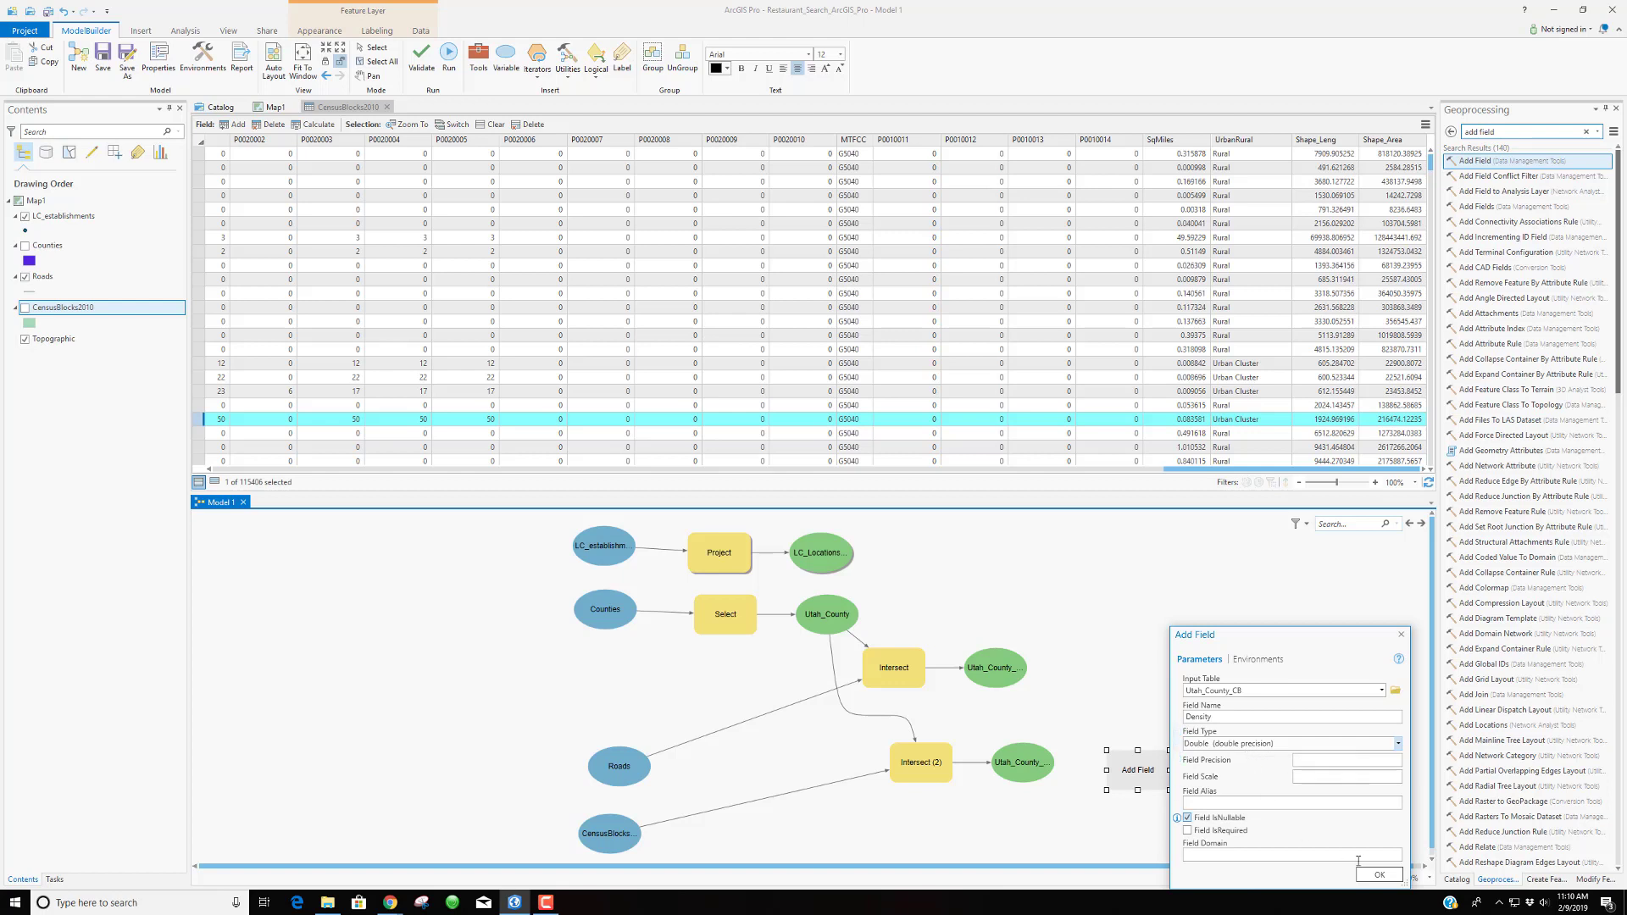
pyautogui.click(1381, 877)
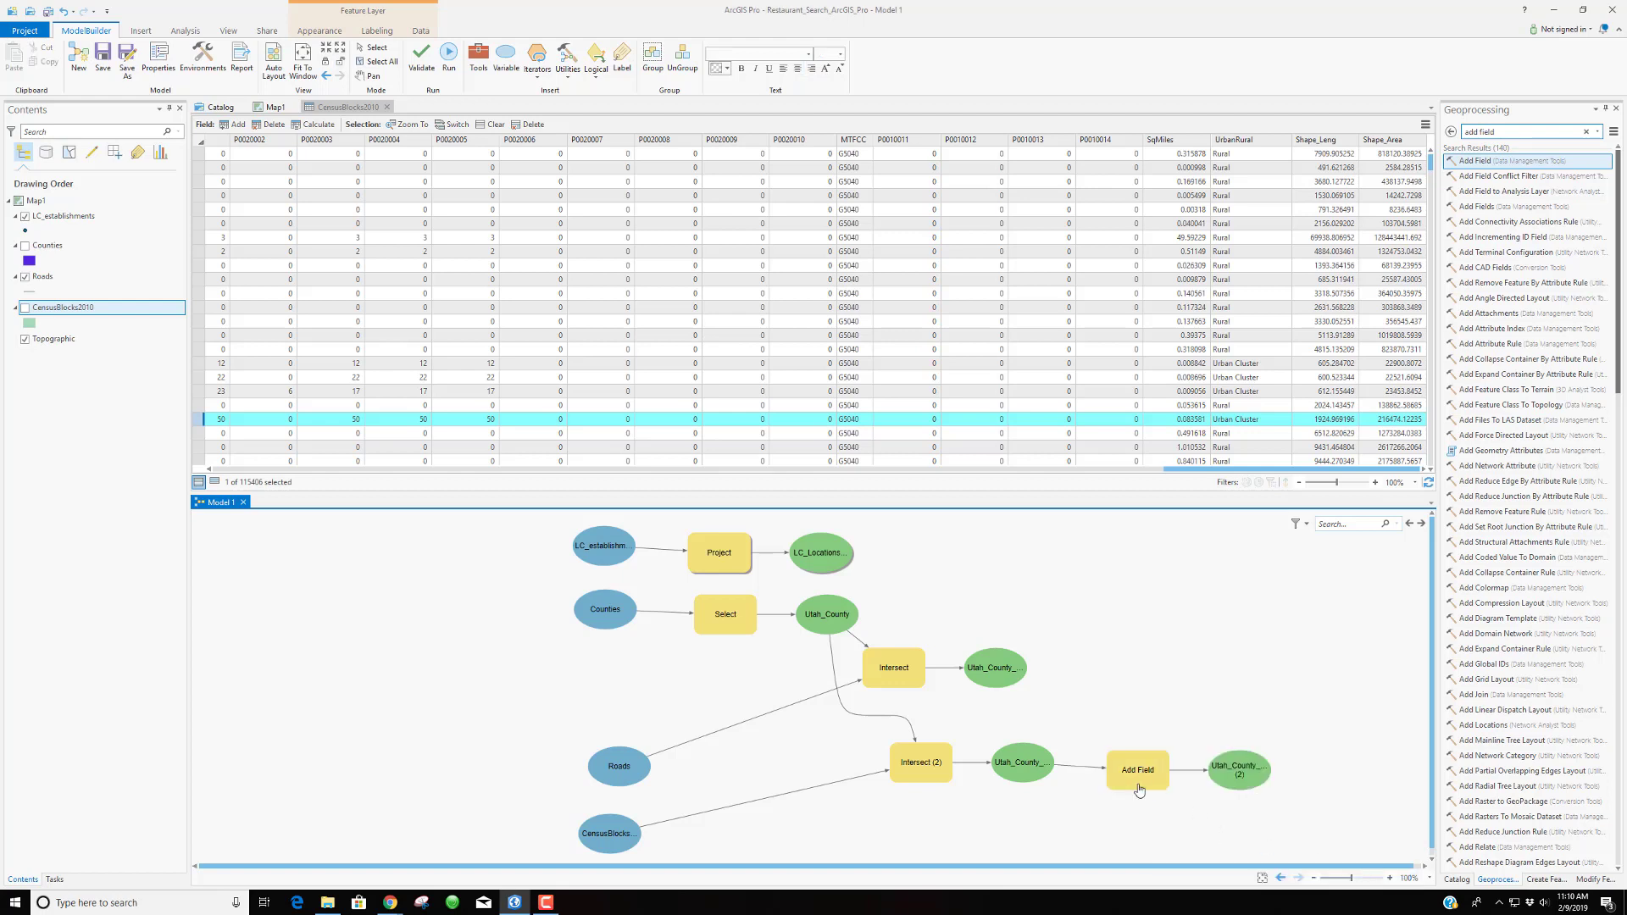
# Find the Calculate Field tool and add it to the model beside the Add Field output
pyautogui.moveTo(1158, 781)
pyautogui.click(1501, 130)
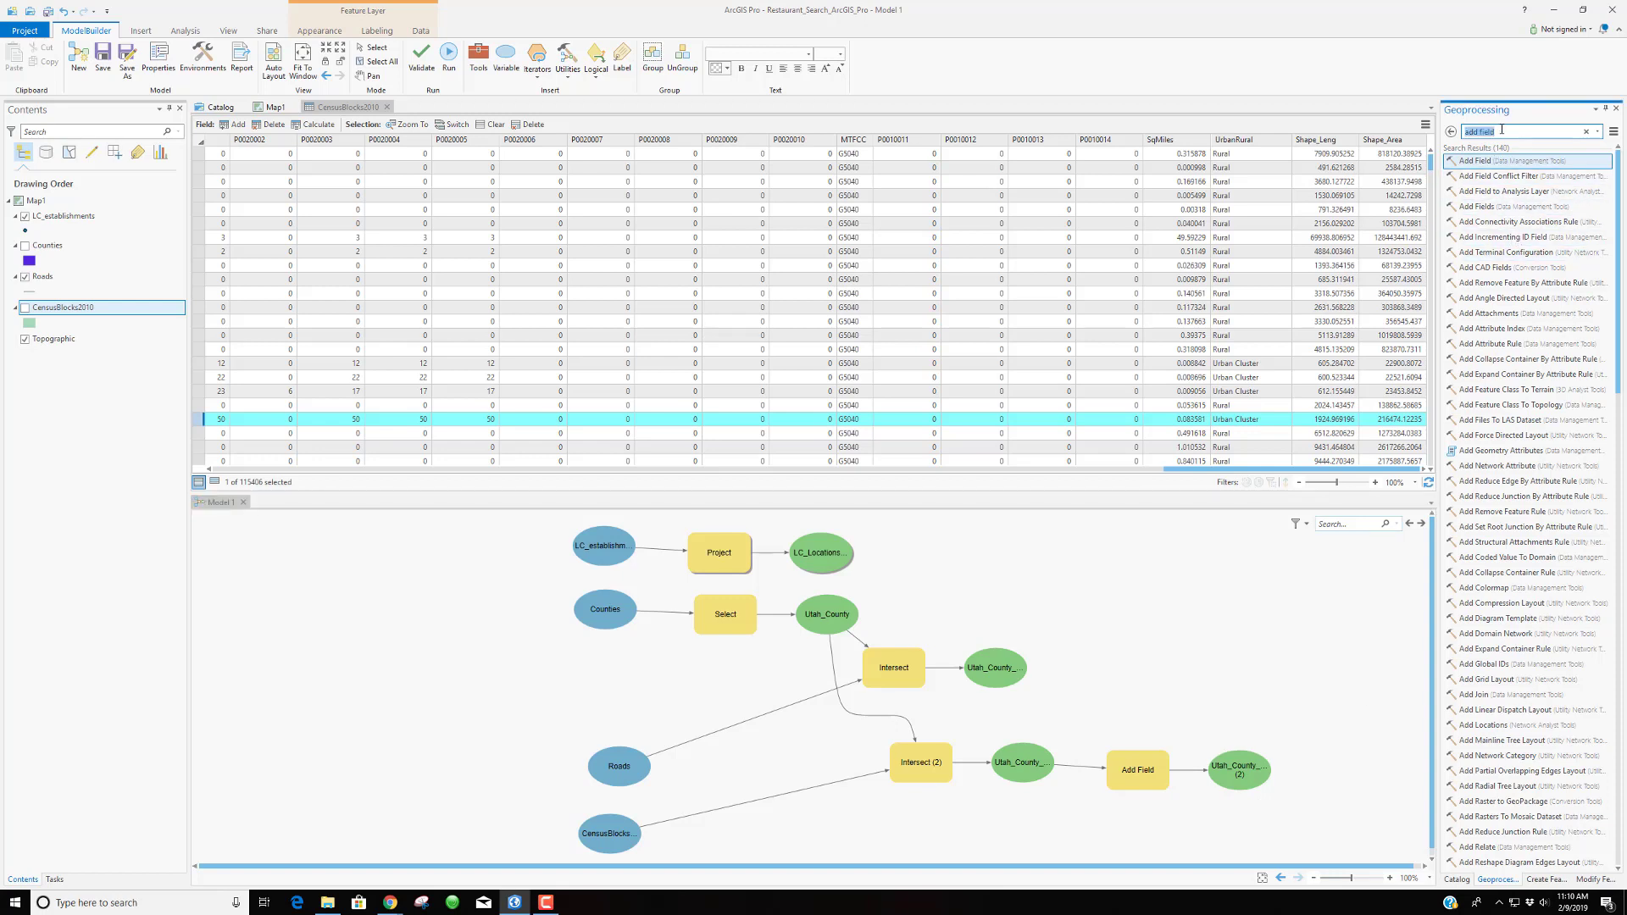
pyautogui.write('calculate field')
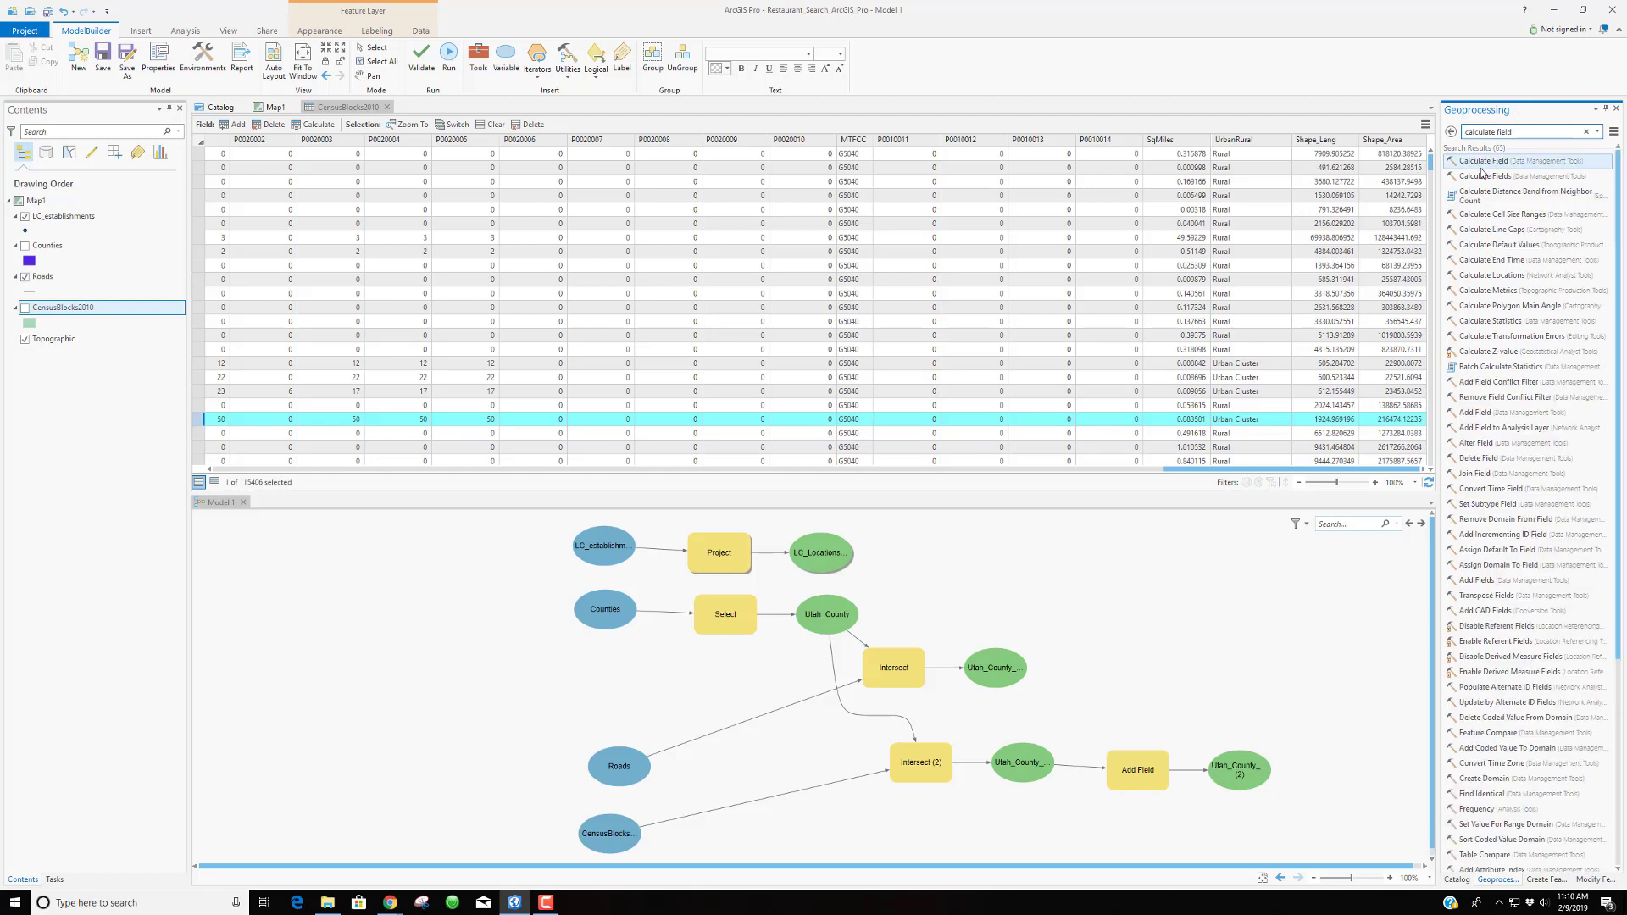
pyautogui.moveTo(1483, 161); pyautogui.dragTo(1366, 784)
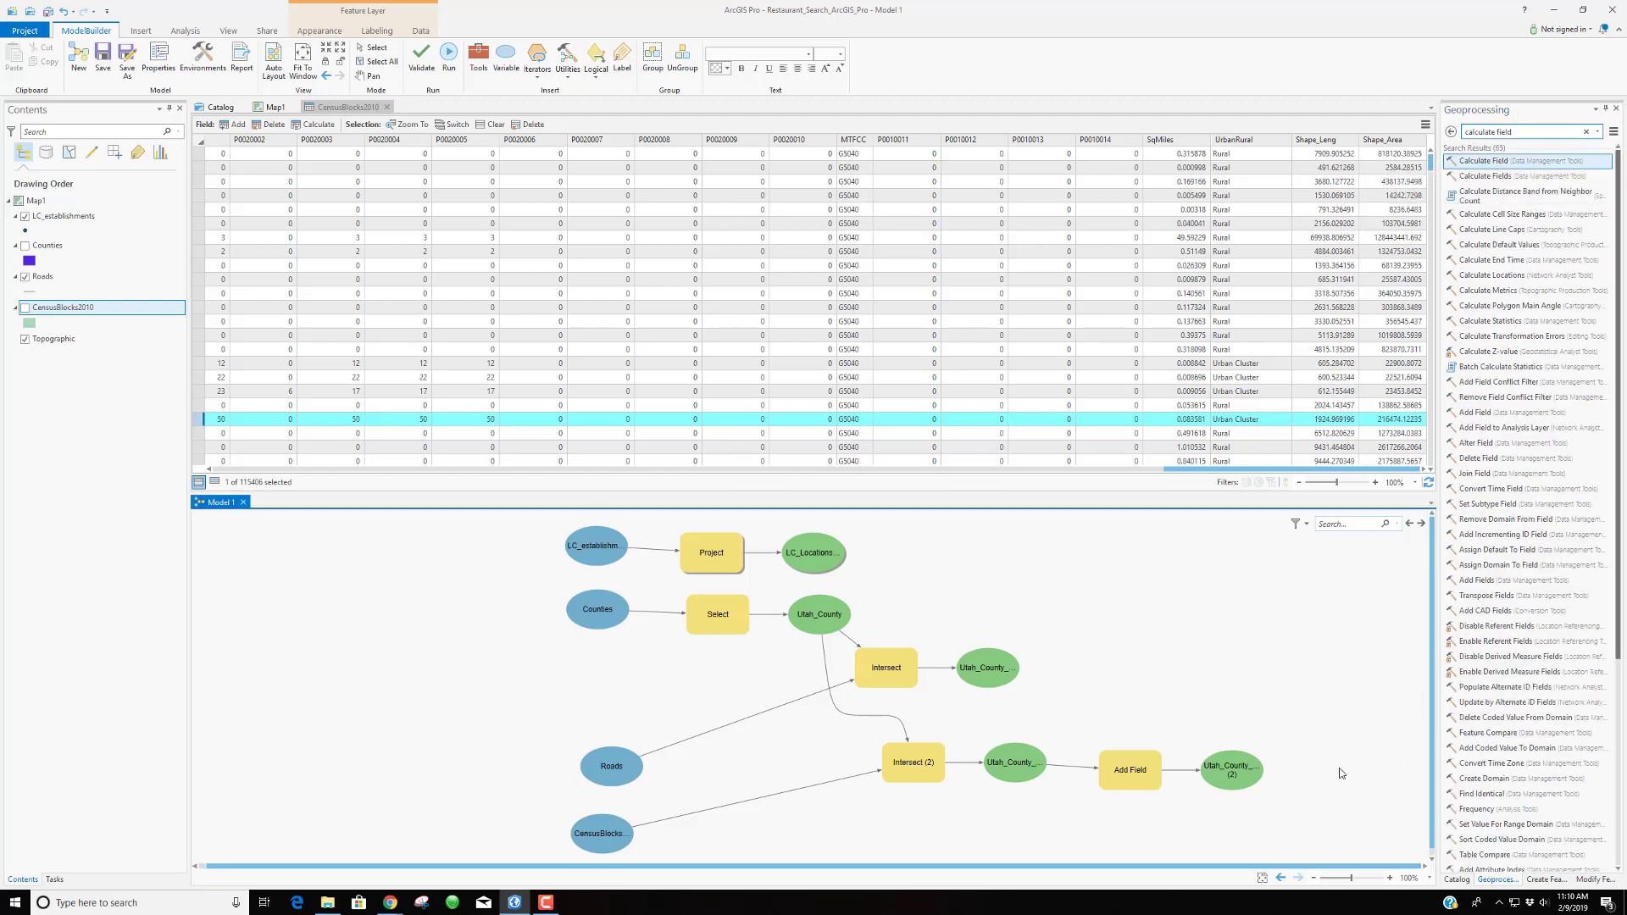
# Set Calculate Field's input table to Utah_County_CB (2) and its field name to Density
pyautogui.moveTo(1377, 788)
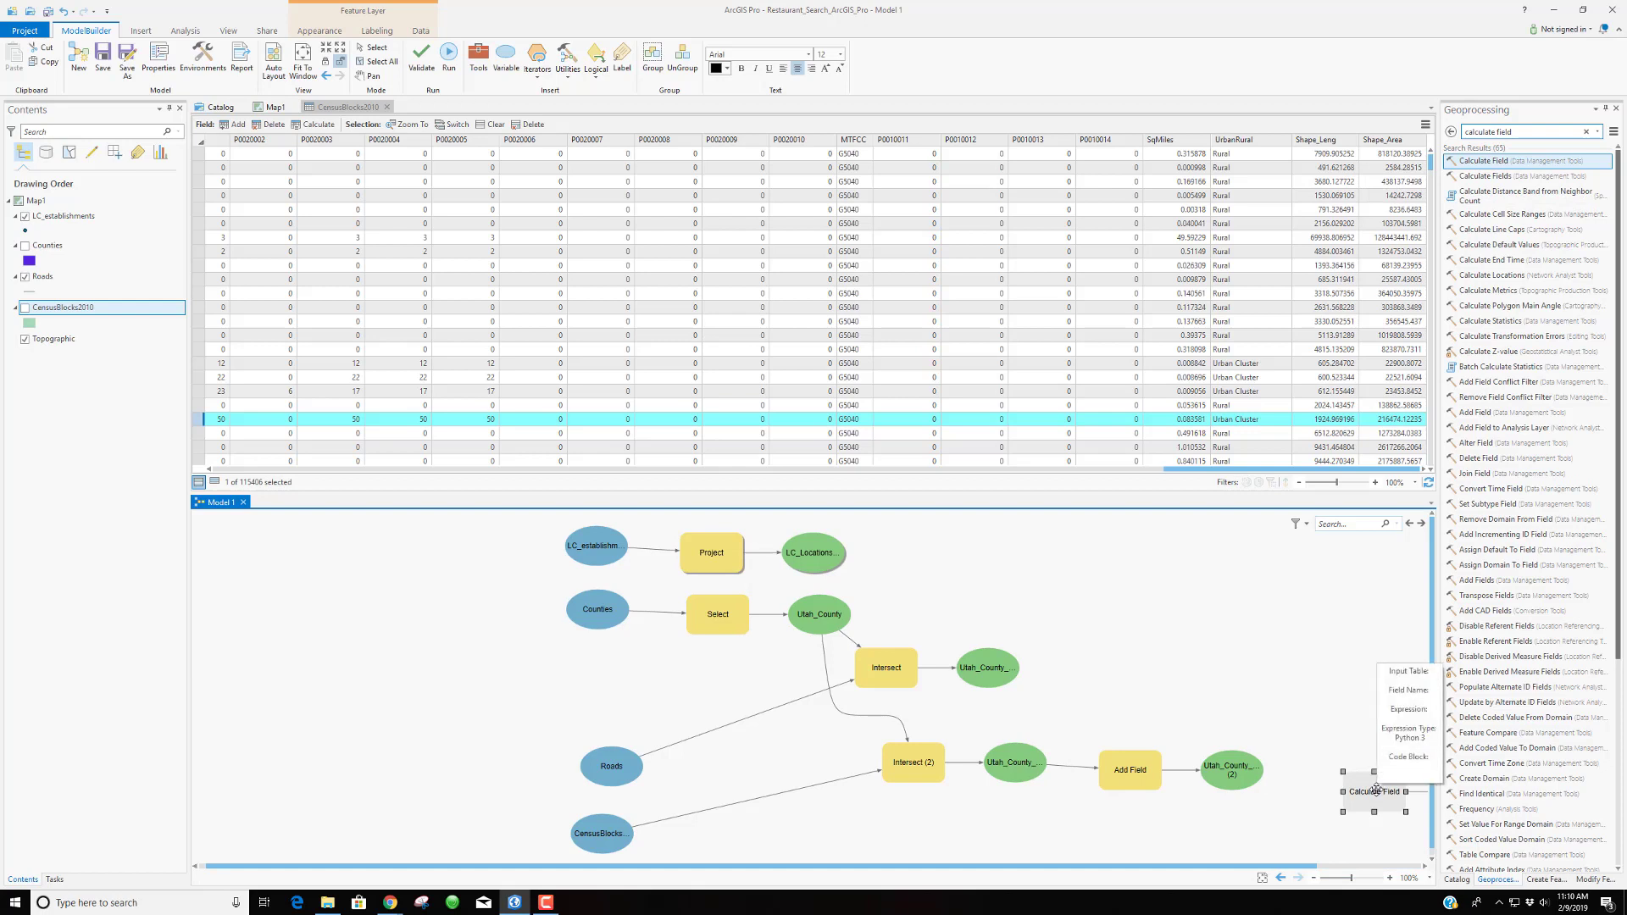
pyautogui.doubleClick(1374, 790)
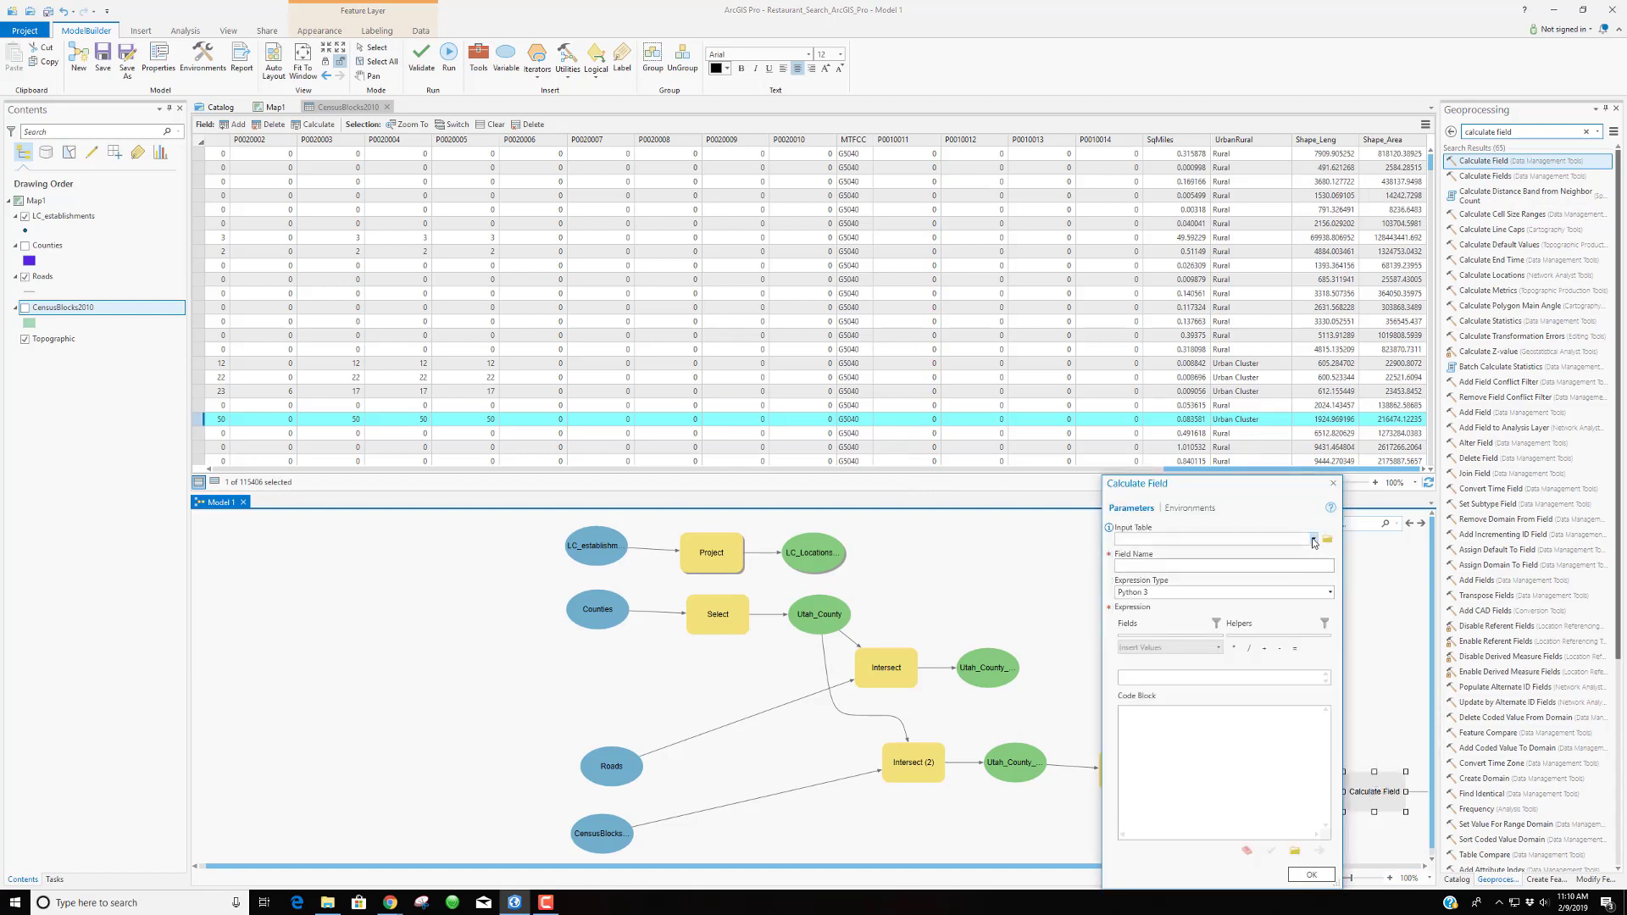
pyautogui.click(1313, 540)
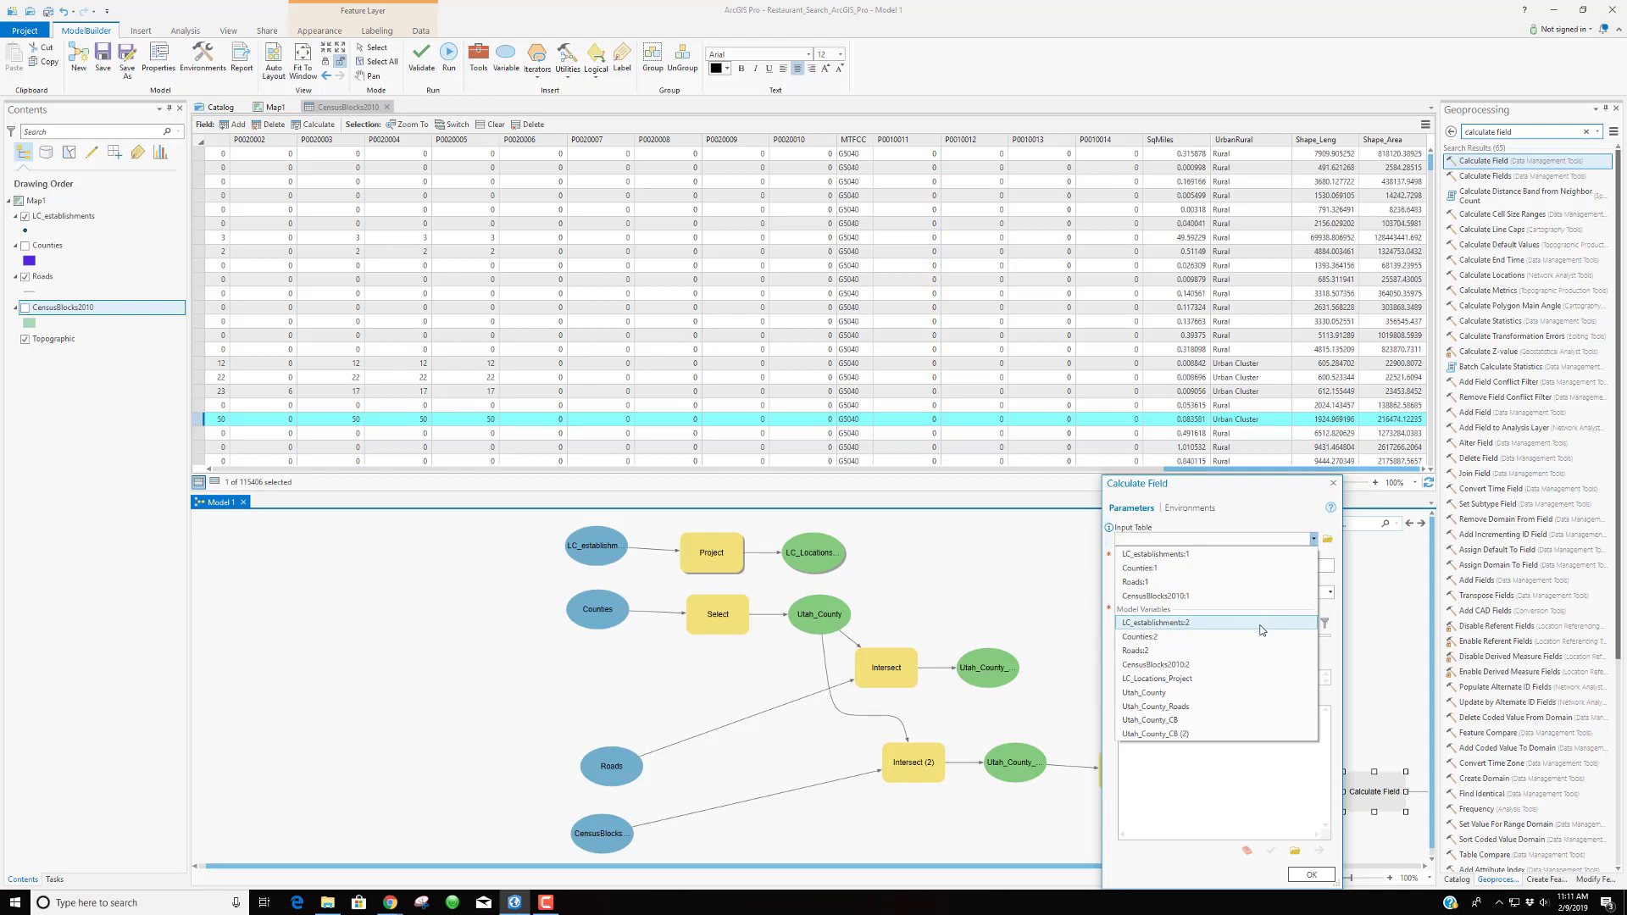
pyautogui.click(1187, 721)
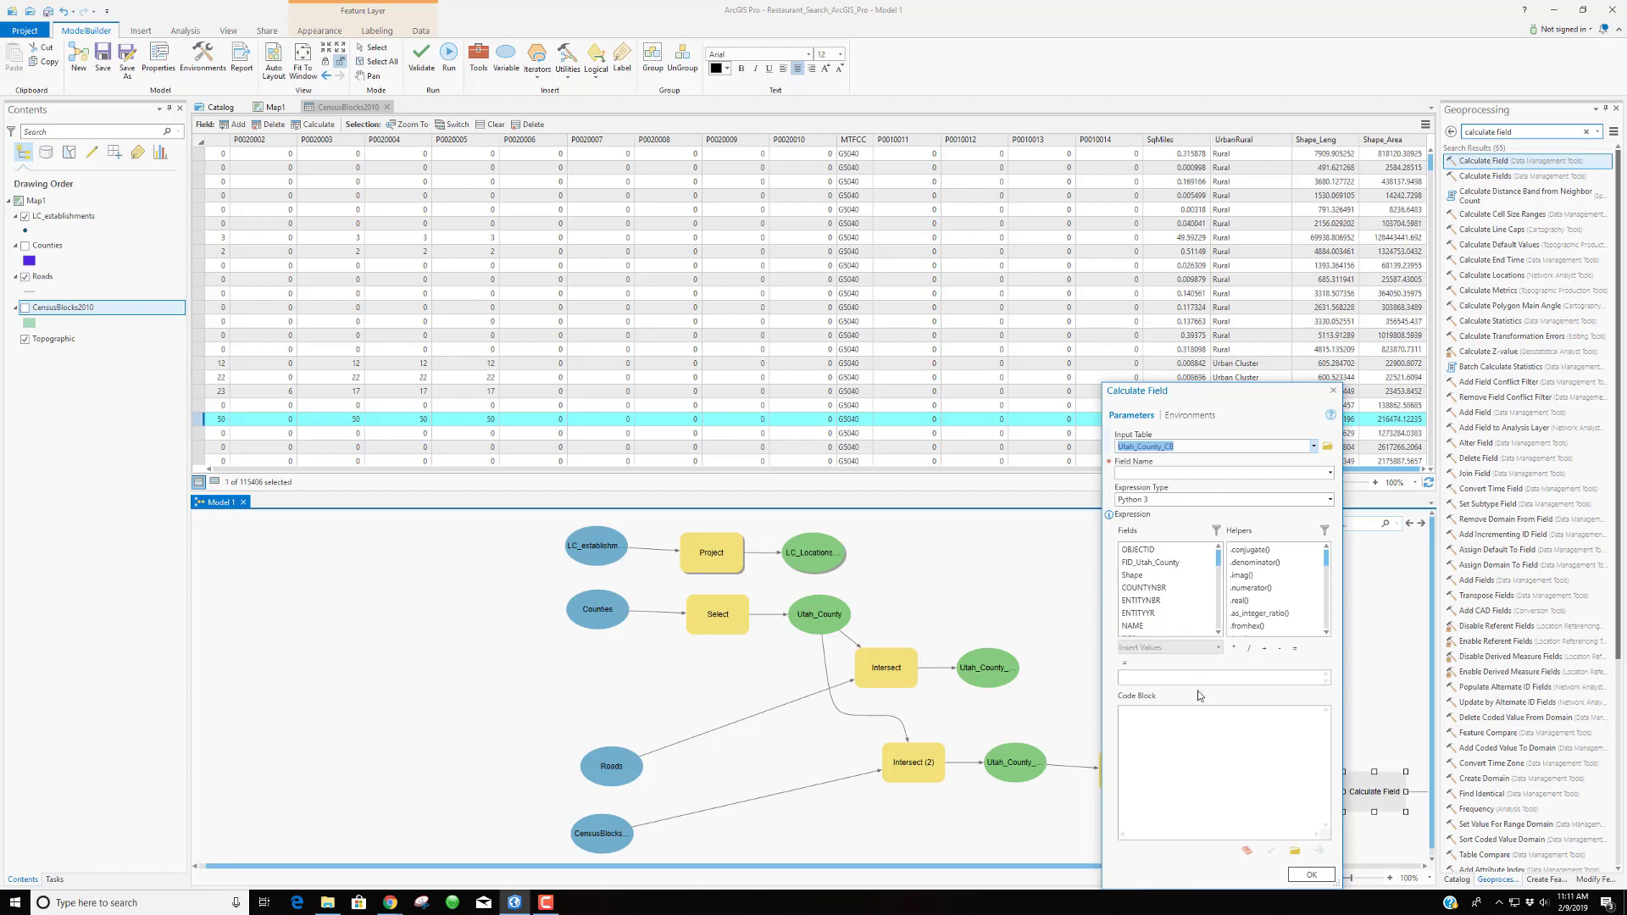
pyautogui.moveTo(1248, 395); pyautogui.dragTo(992, 384)
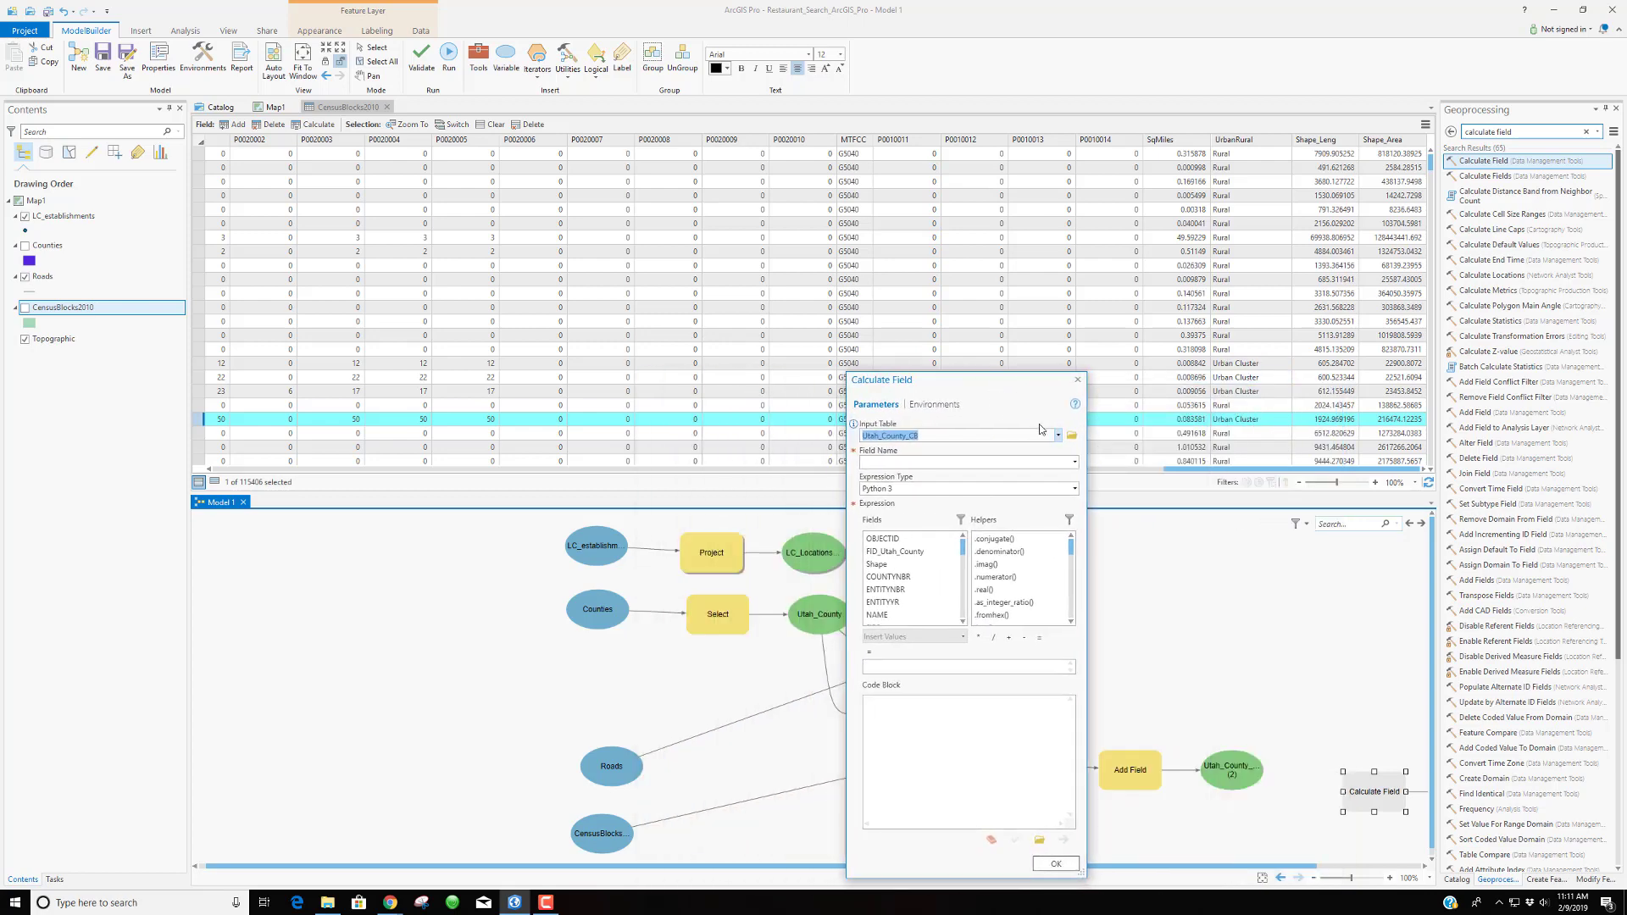
pyautogui.click(1057, 435)
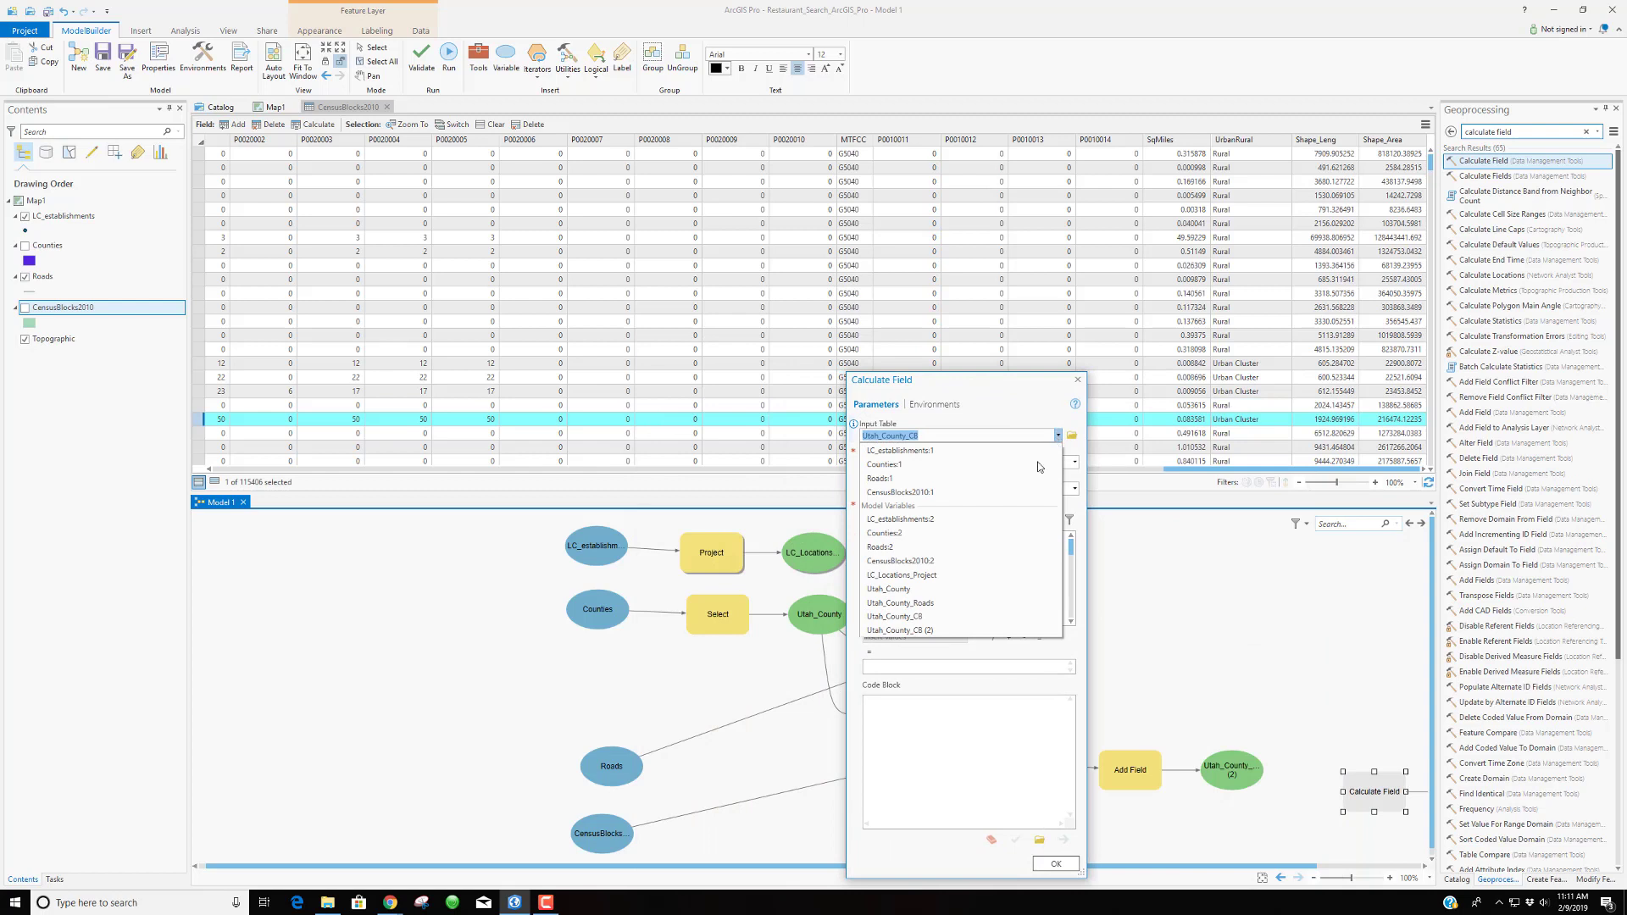
pyautogui.click(932, 630)
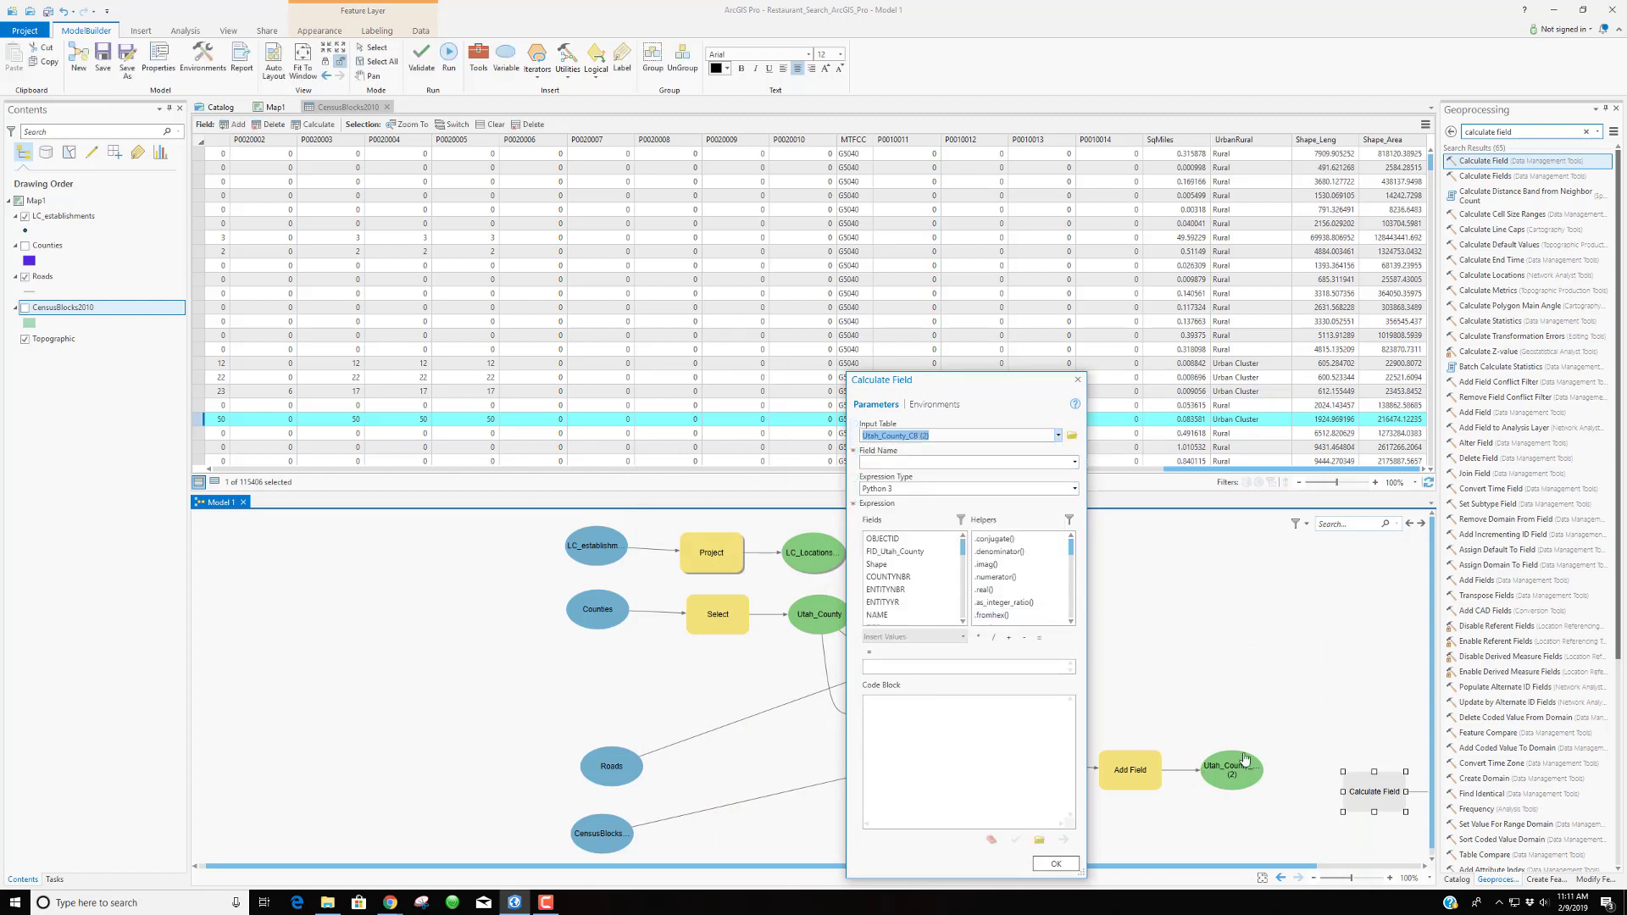
pyautogui.click(1074, 462)
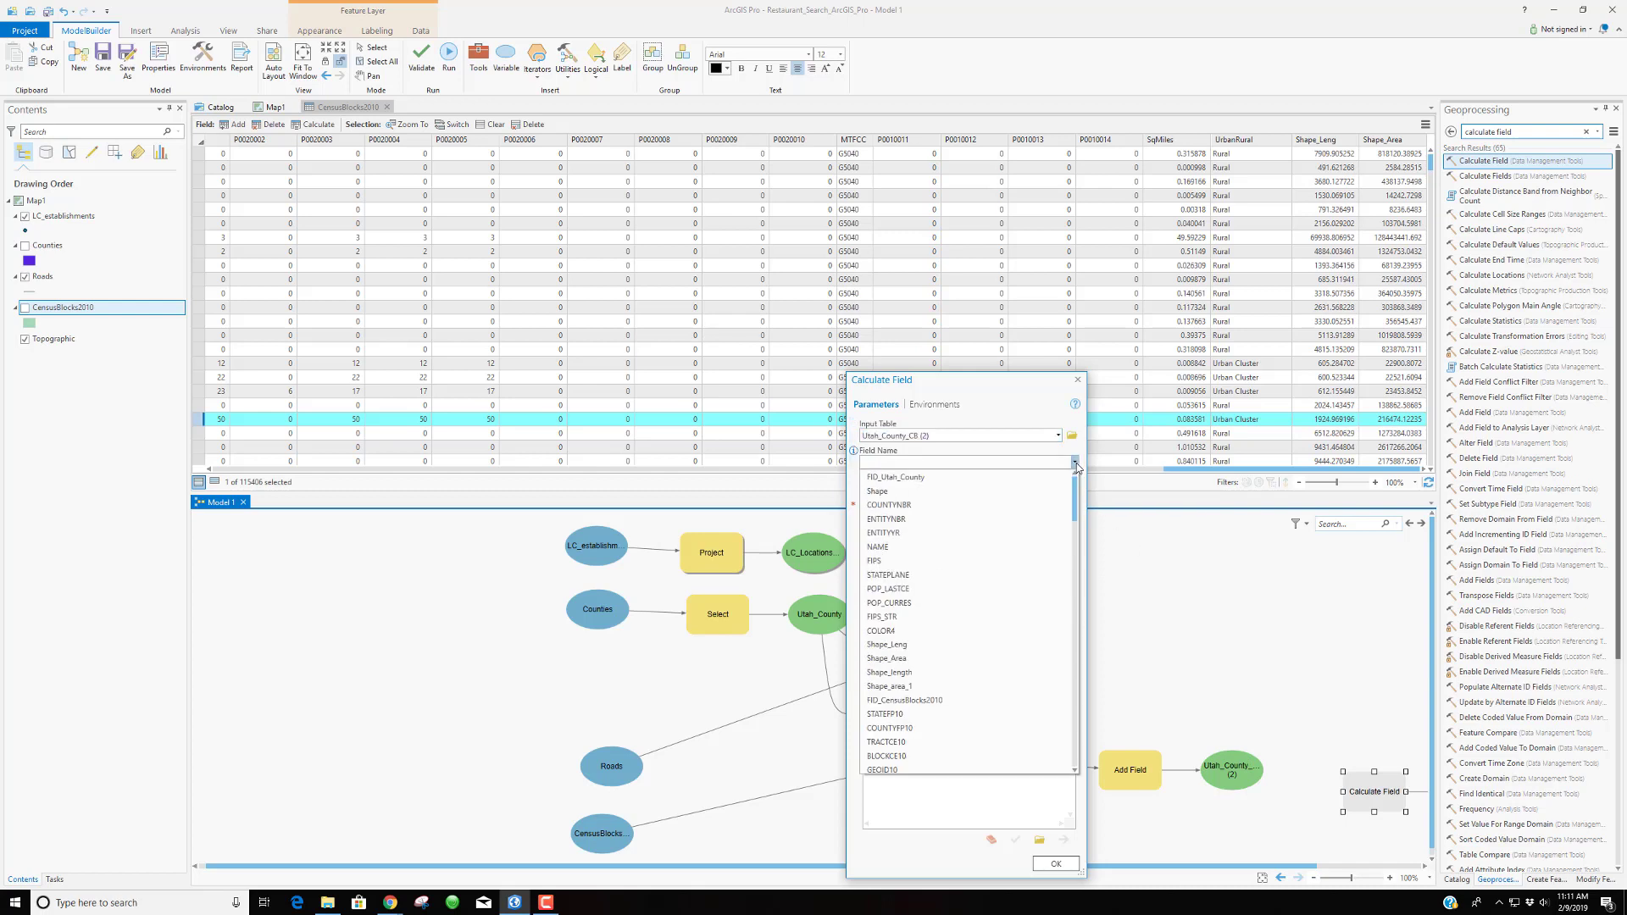
pyautogui.moveTo(1074, 485); pyautogui.dragTo(1081, 755)
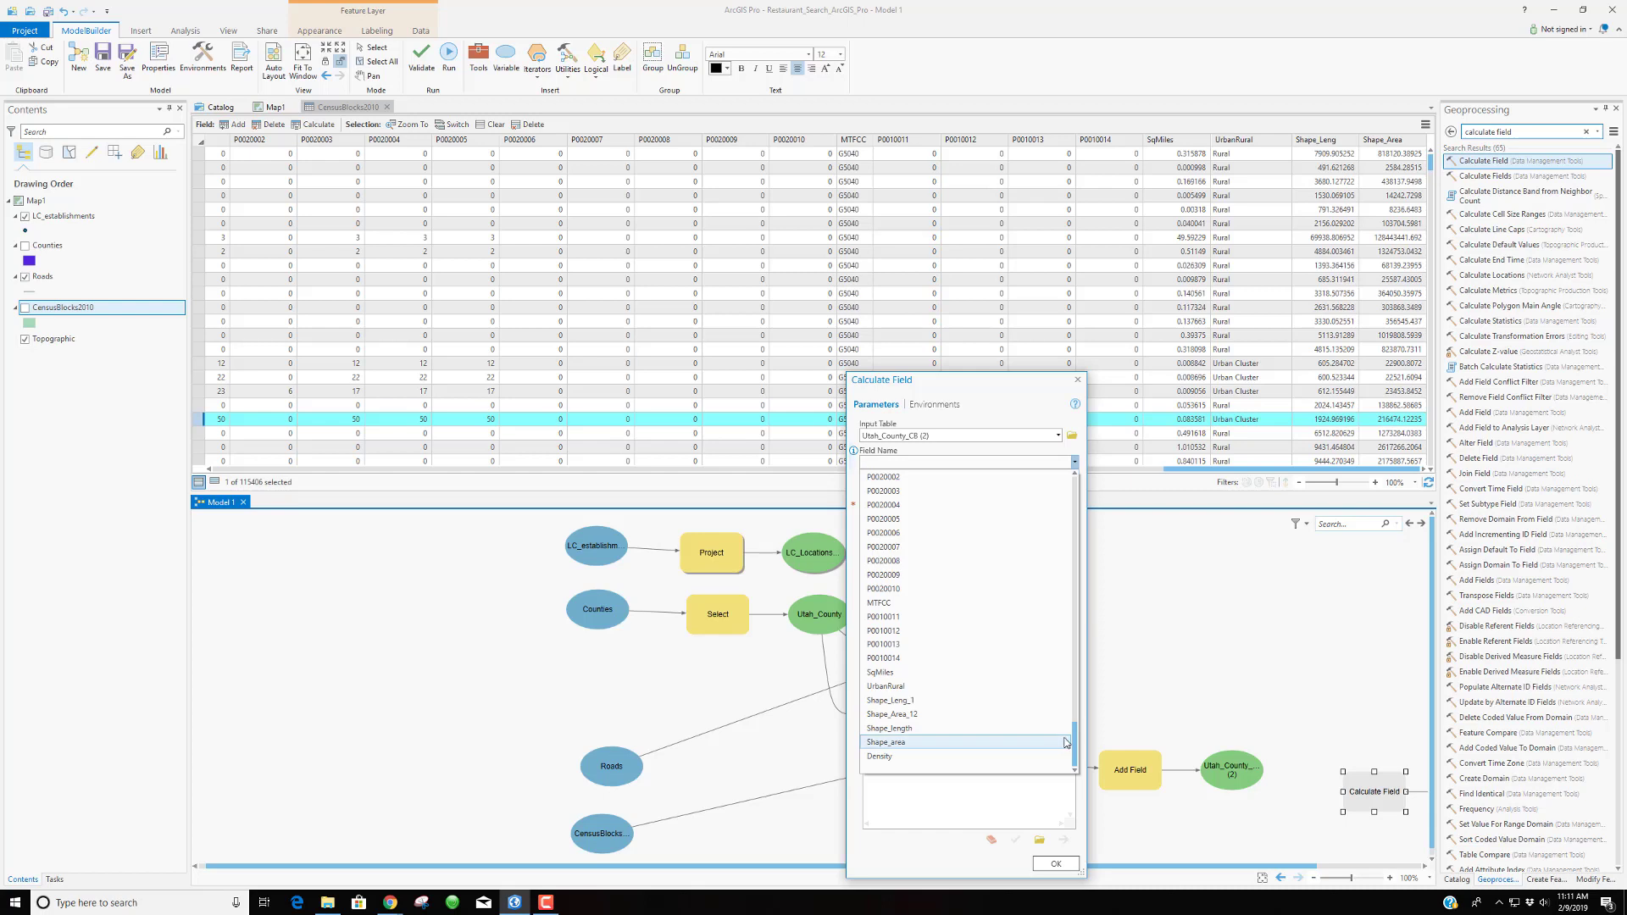
pyautogui.click(981, 756)
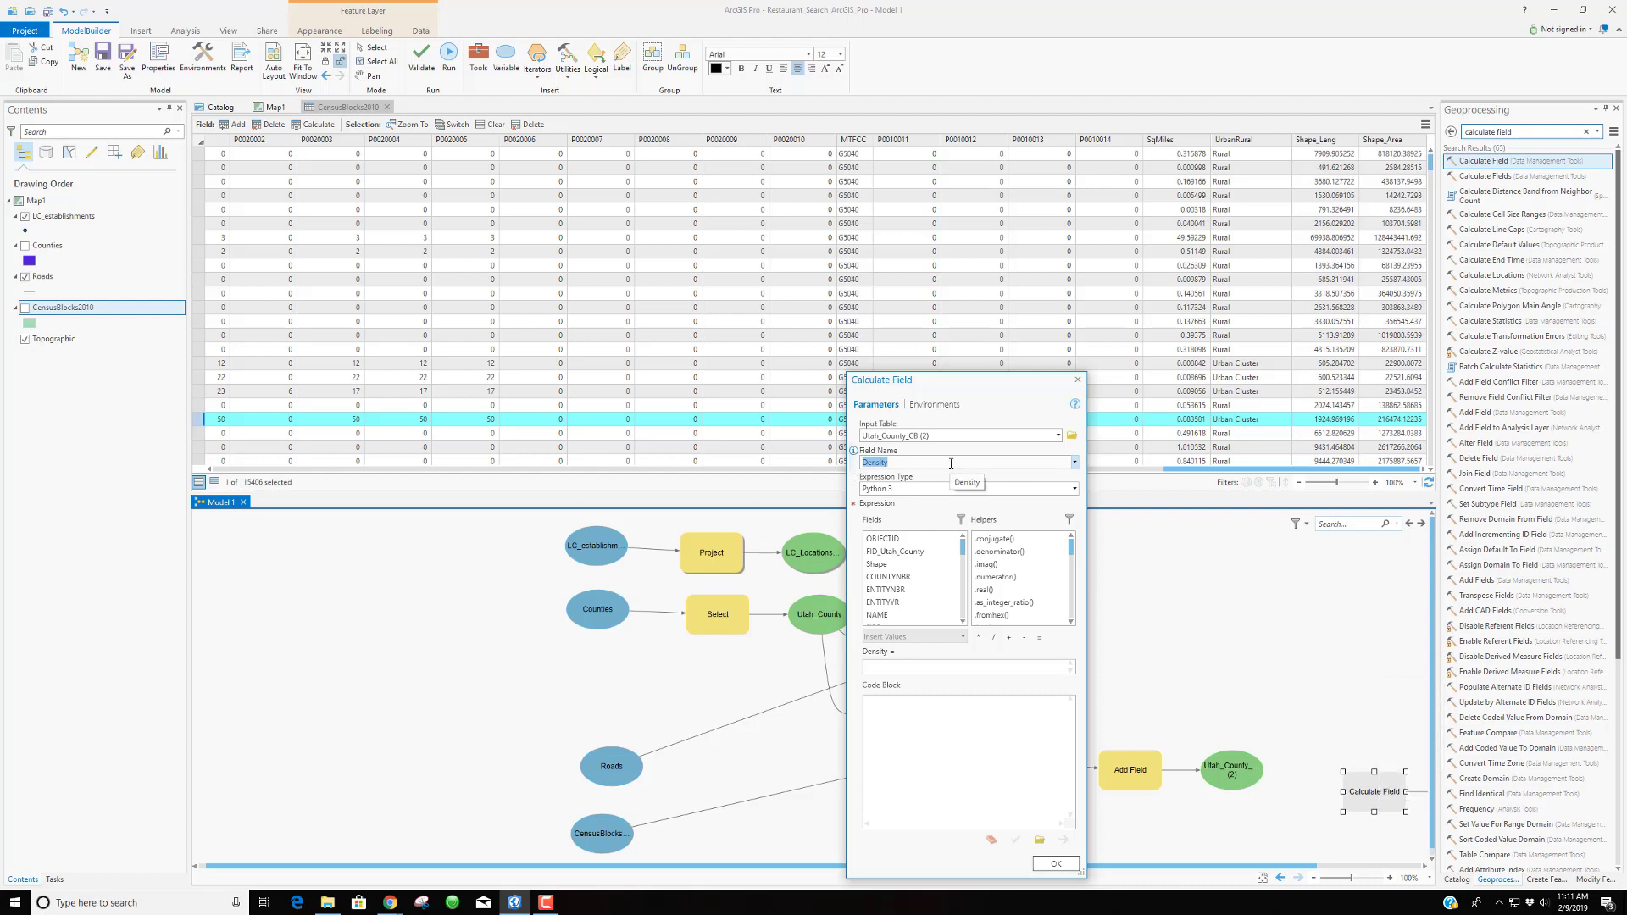
# Build the Density expression as !POP100! / !SqMiles! and accept the Calculate Field settings
pyautogui.click(899, 665)
pyautogui.moveTo(964, 553); pyautogui.dragTo(965, 596)
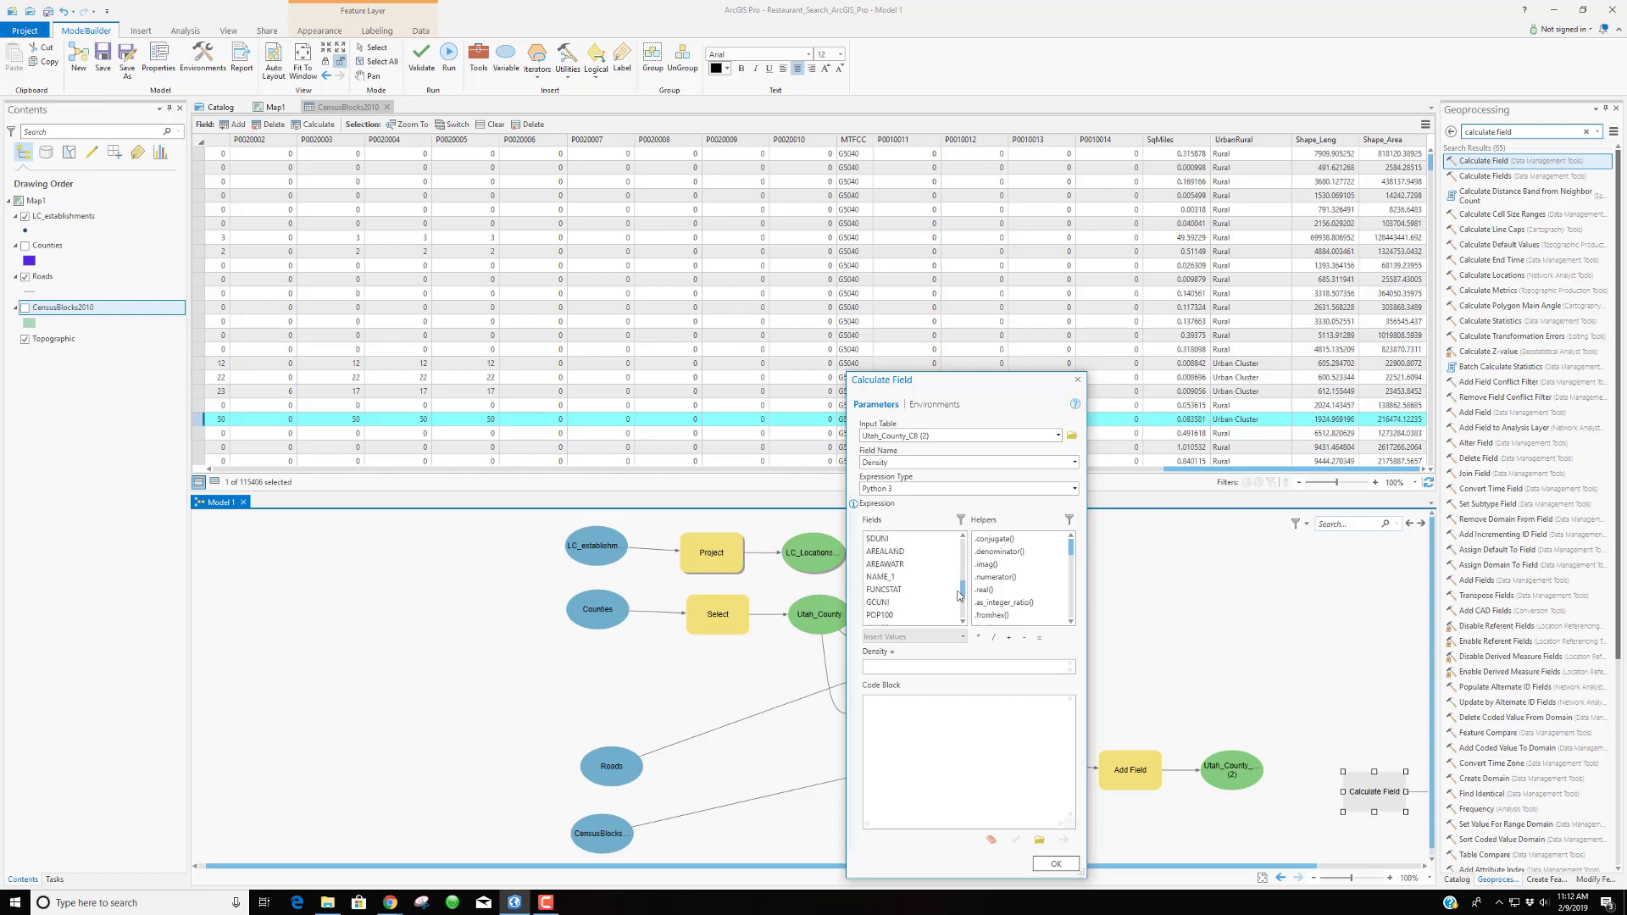
pyautogui.doubleClick(903, 615)
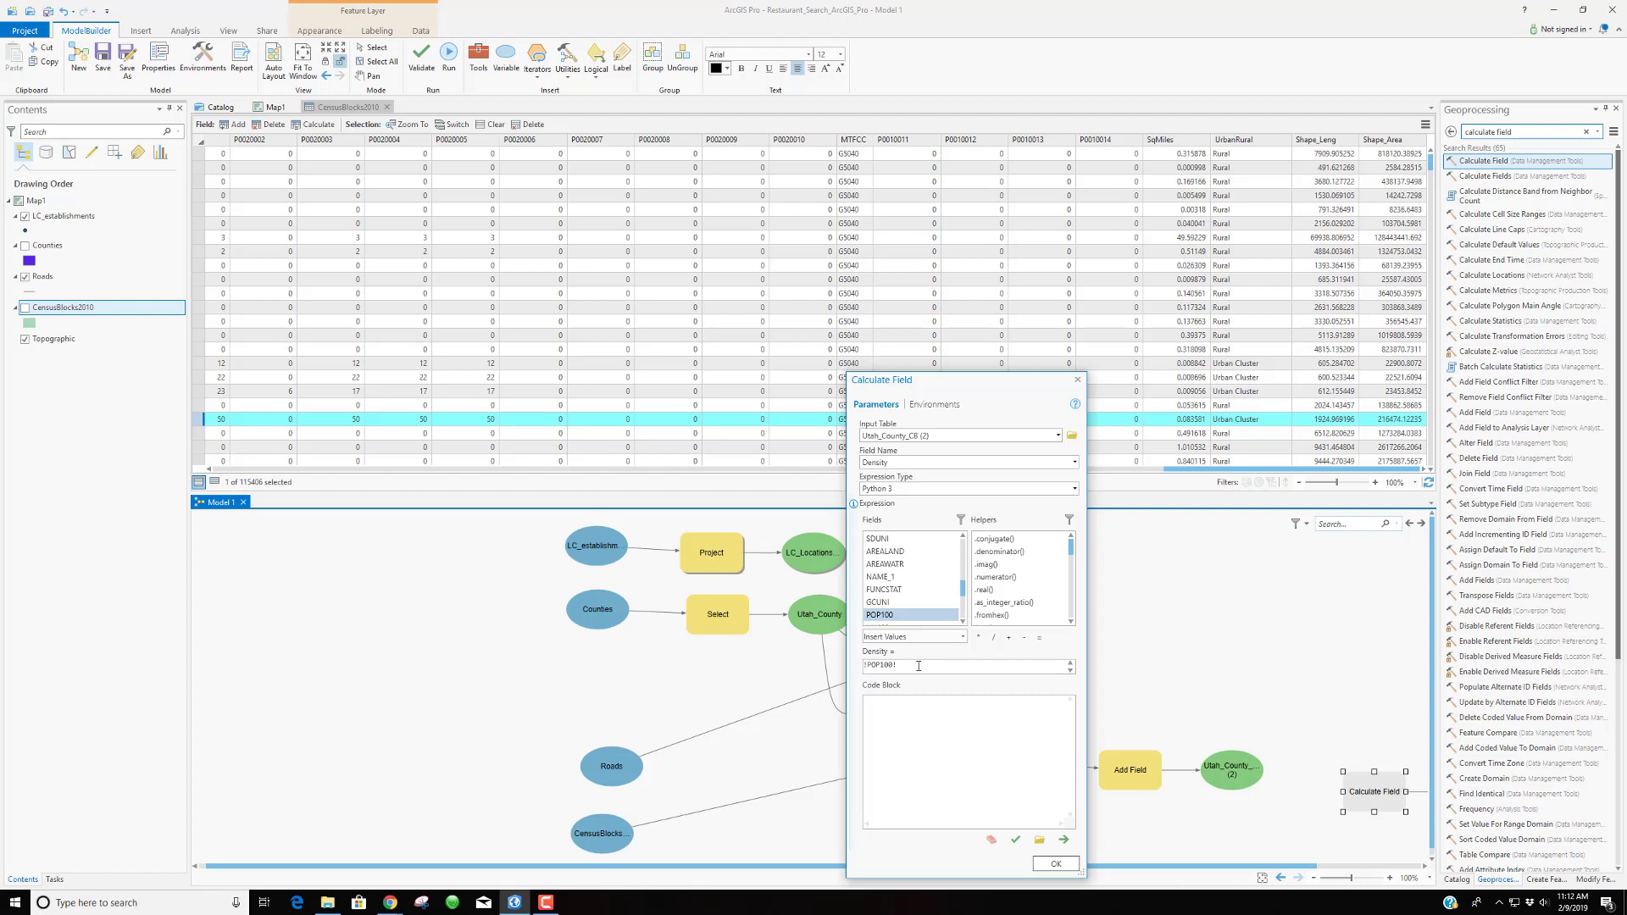
pyautogui.click(919, 666)
pyautogui.click(994, 638)
pyautogui.scroll(-5, 964, 619)
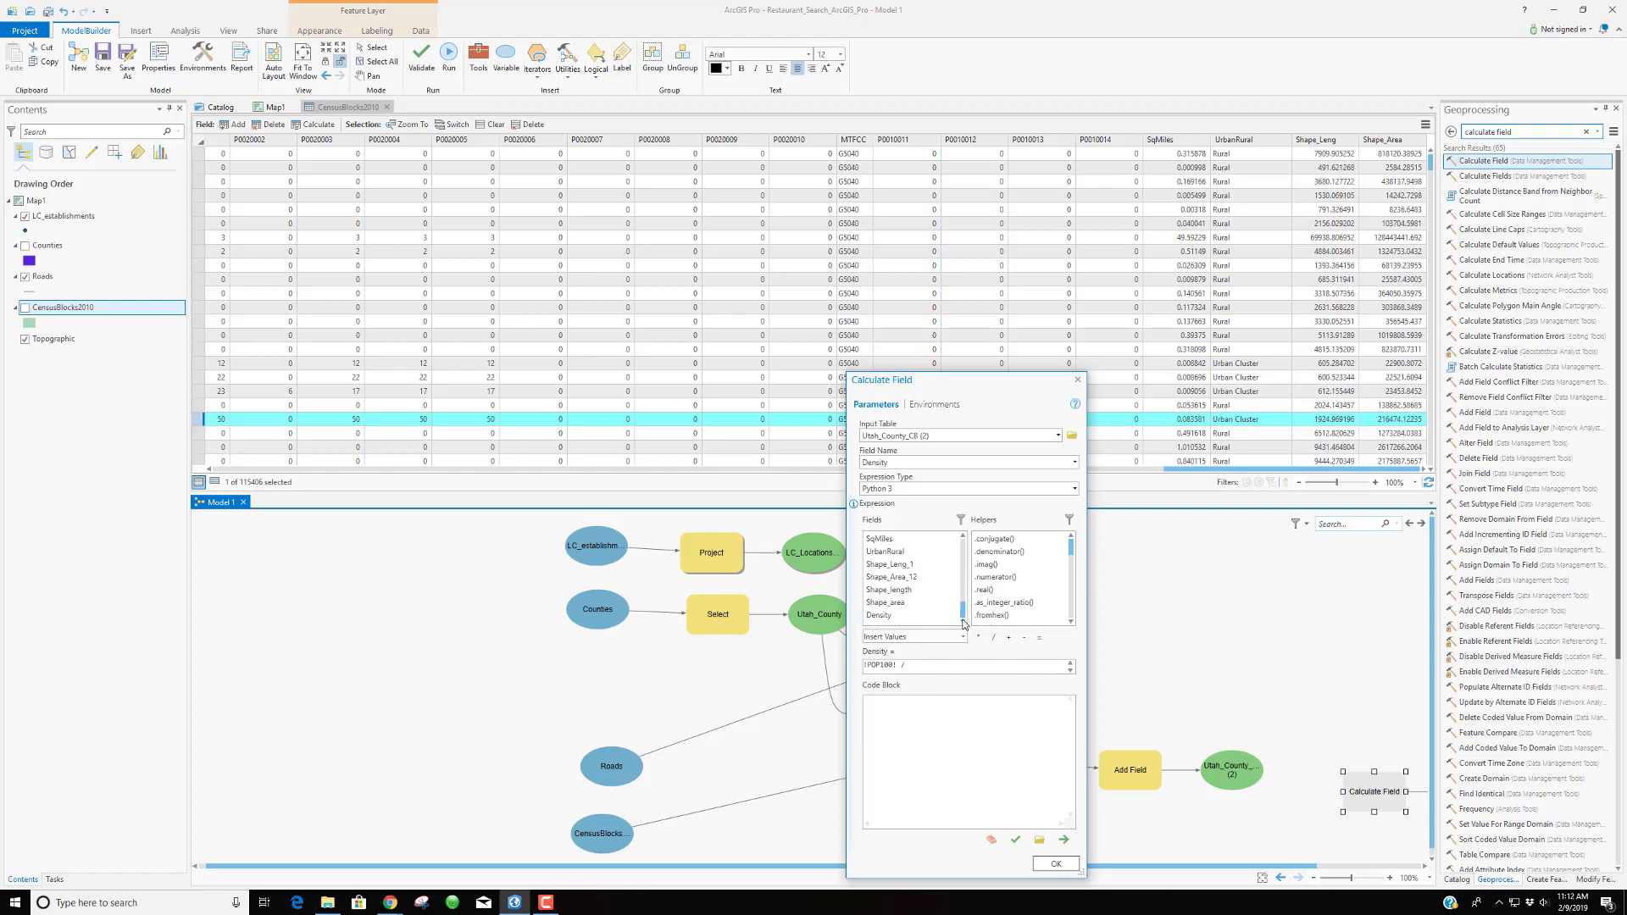
pyautogui.doubleClick(910, 539)
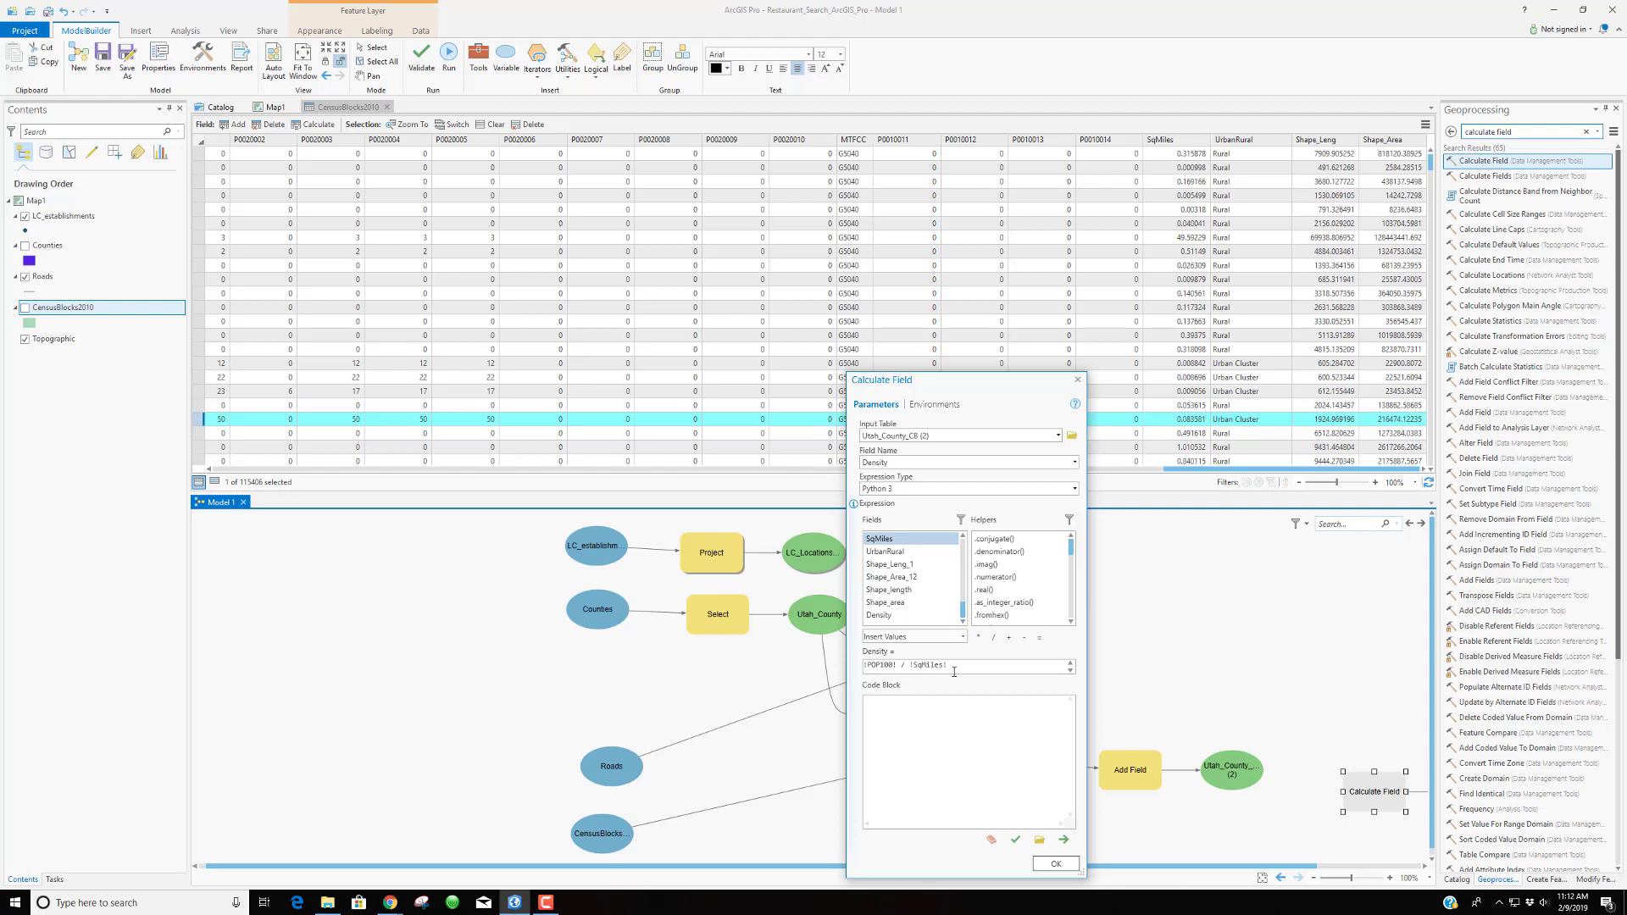
pyautogui.click(1055, 864)
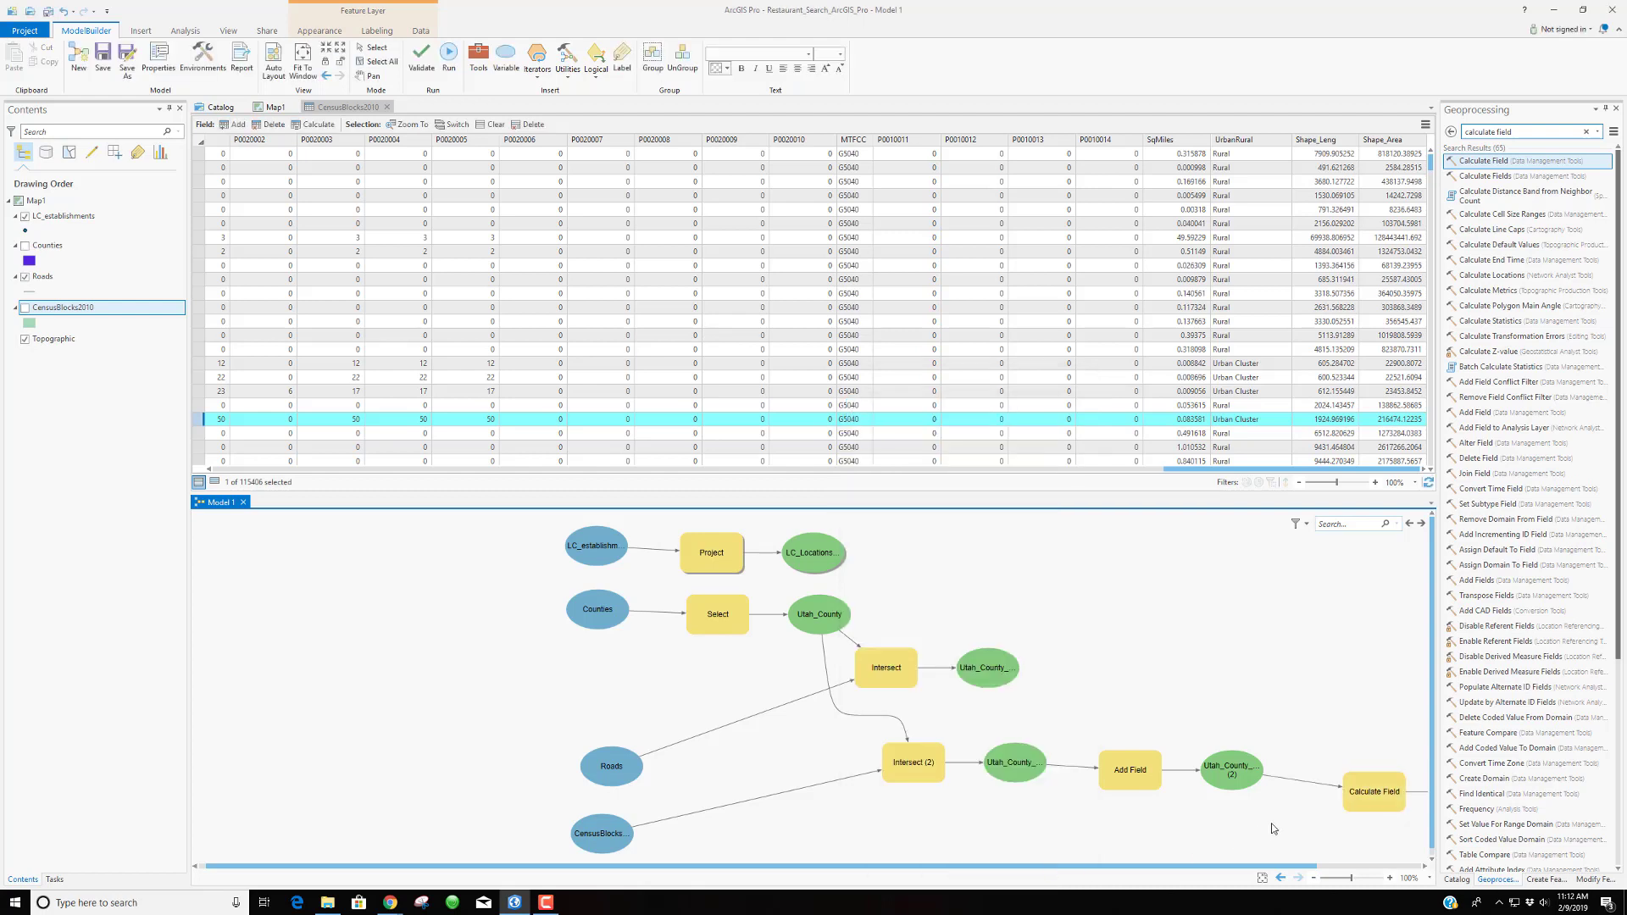
# Reopen the Calculate Field settings and verify the Density expression
pyautogui.doubleClick(1359, 793)
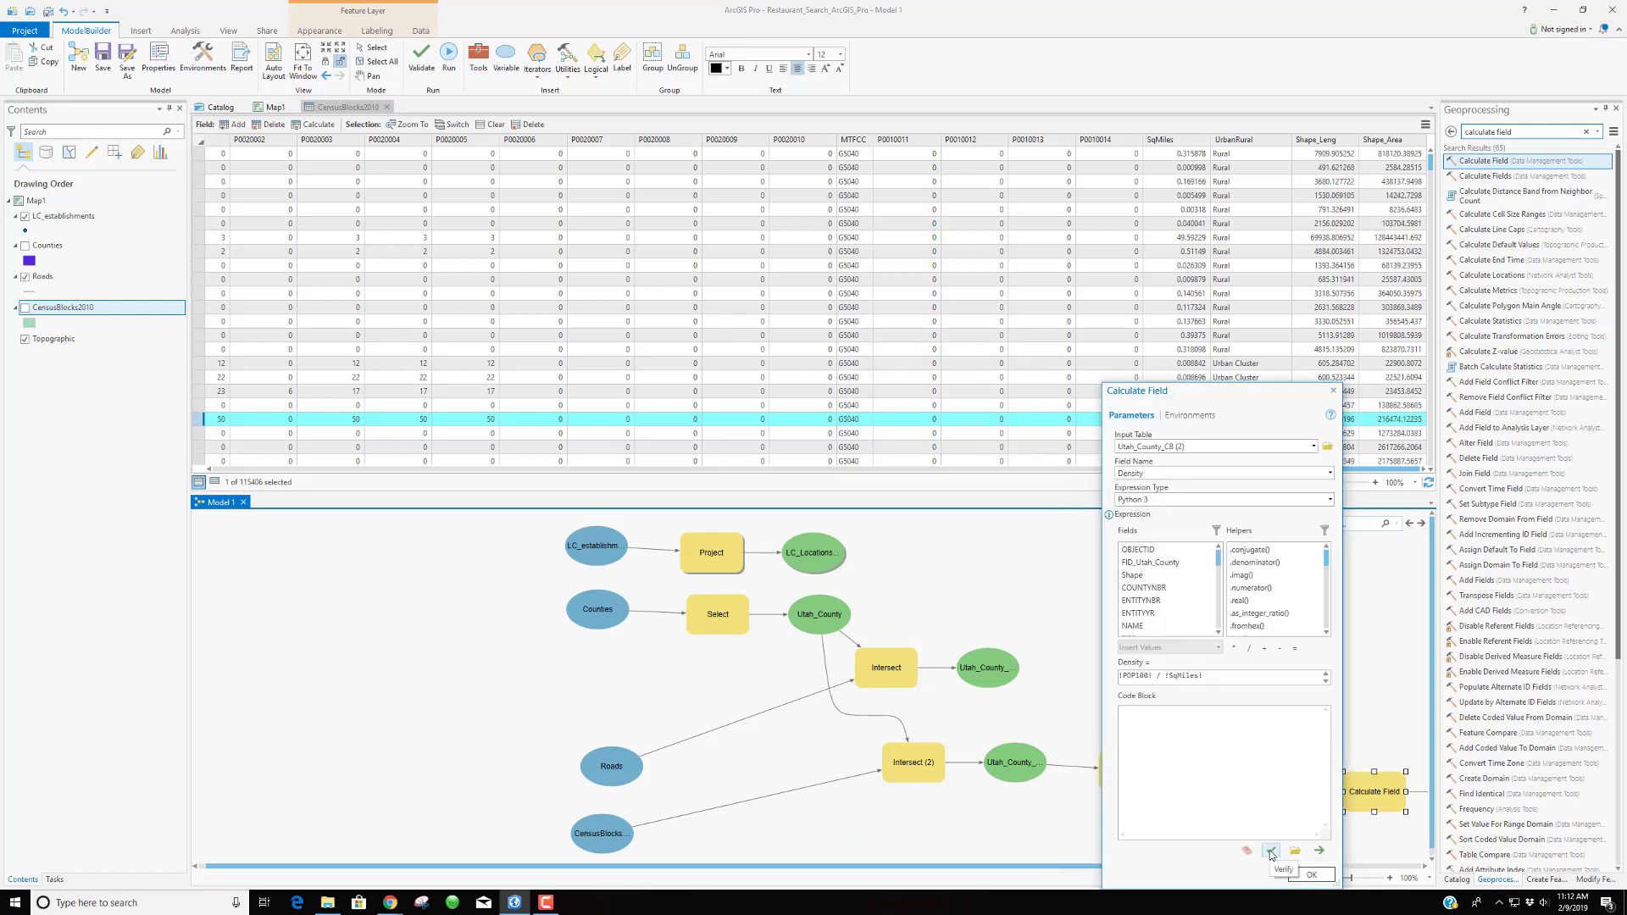
pyautogui.click(1271, 852)
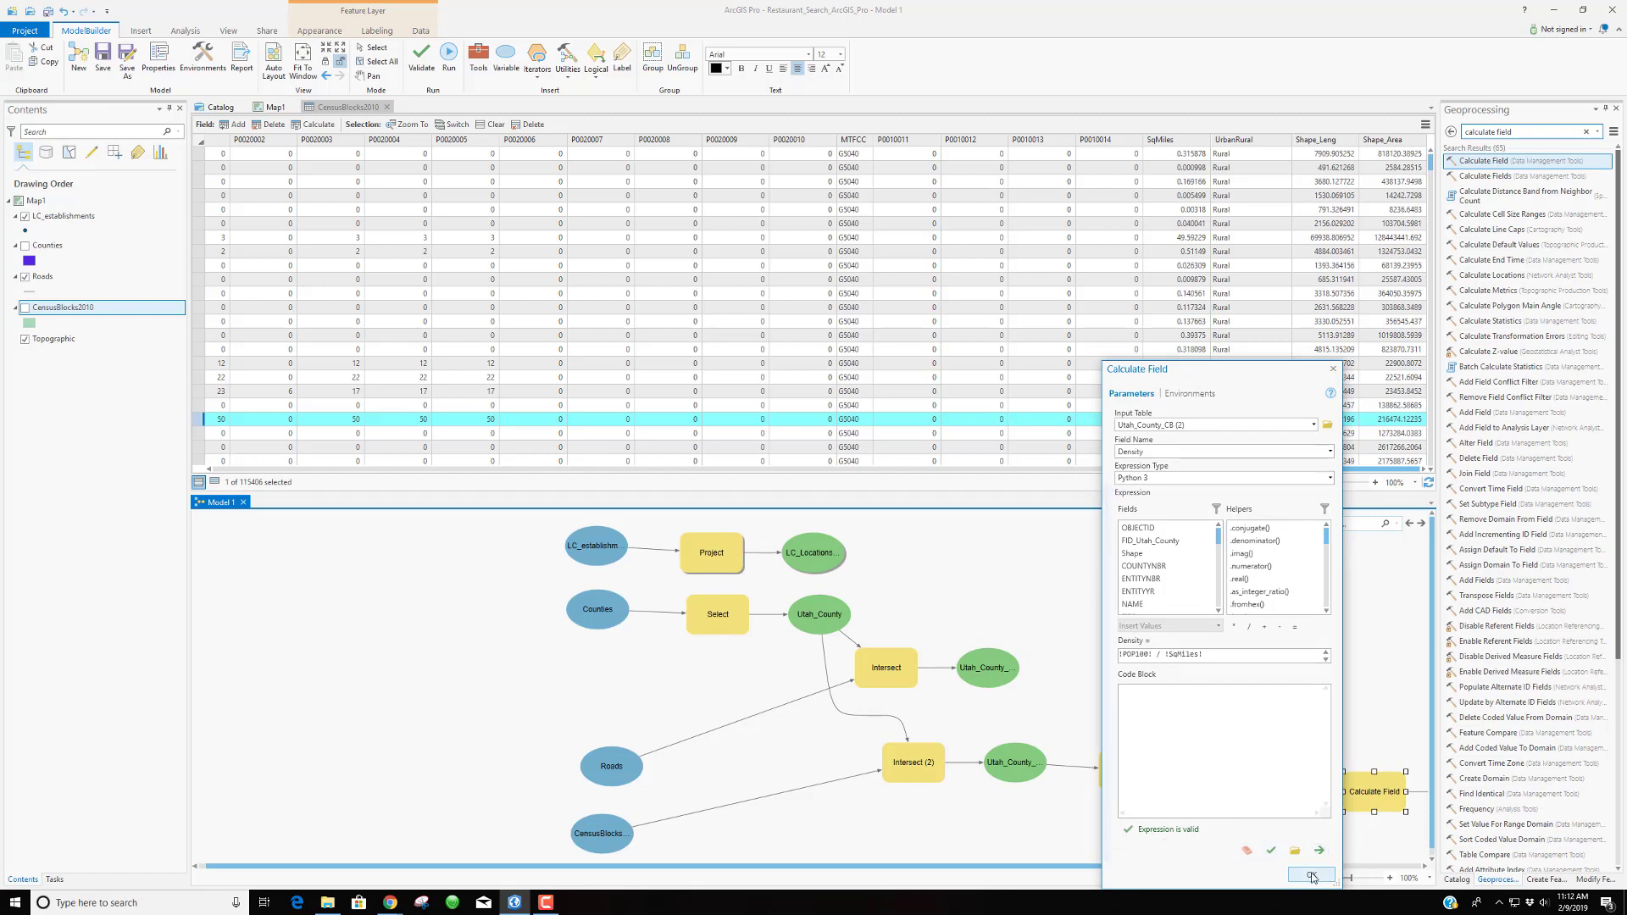
pyautogui.click(1312, 875)
# Move Calculate Field and its output closer to the Add Field output in the model diagram
pyautogui.moveTo(1251, 868); pyautogui.dragTo(1365, 868)
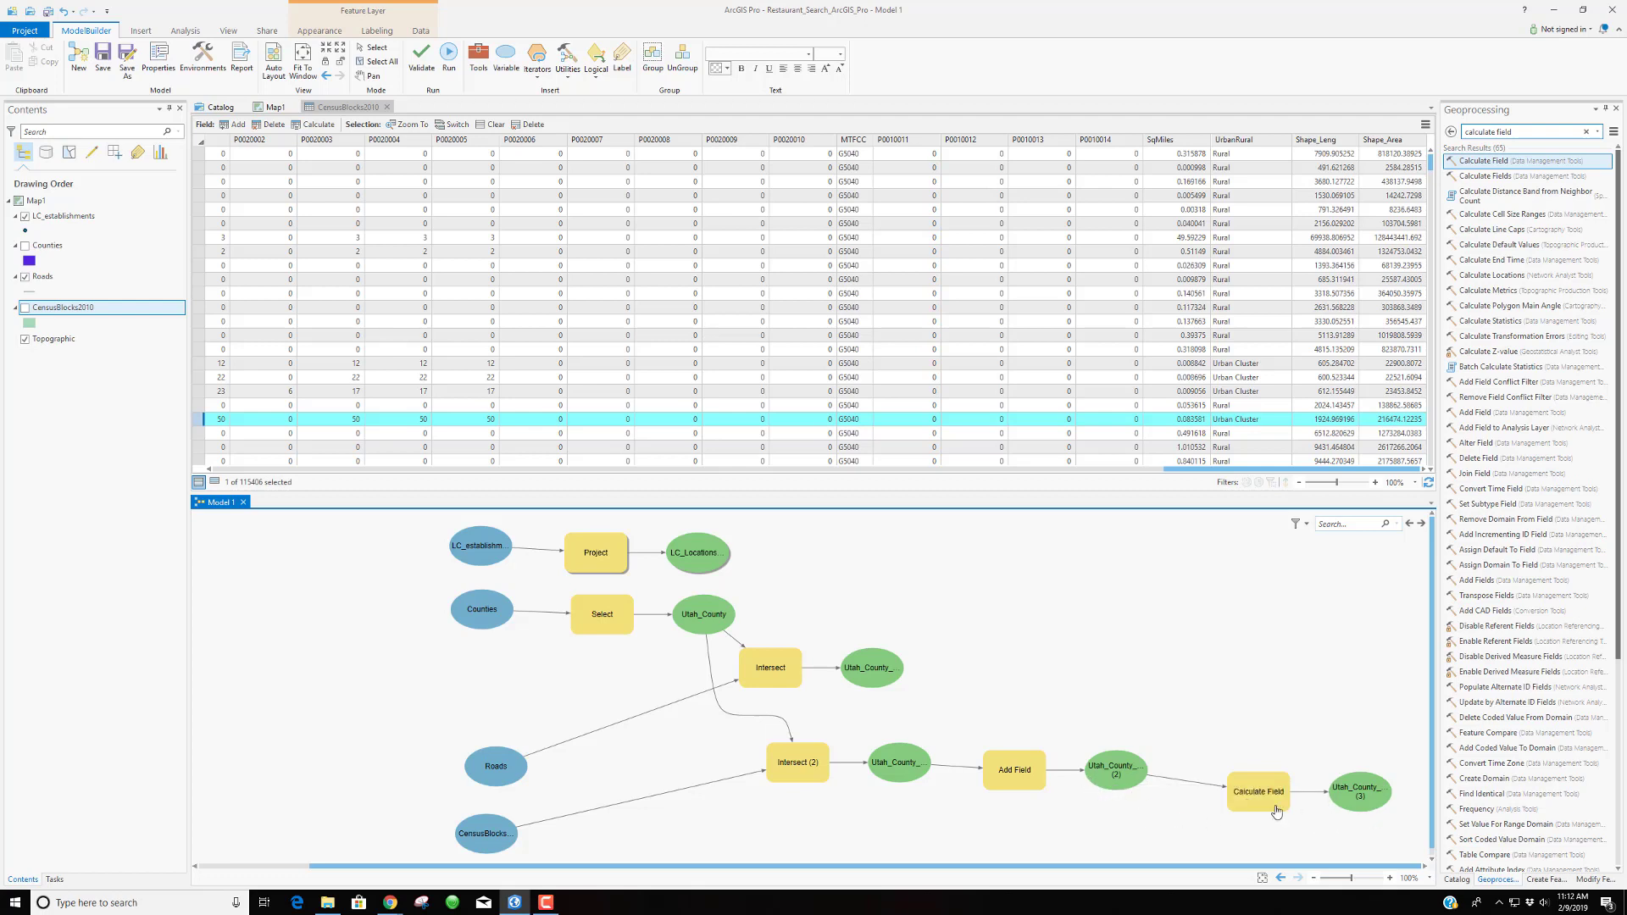
pyautogui.hscroll(-1, 1245, 801)
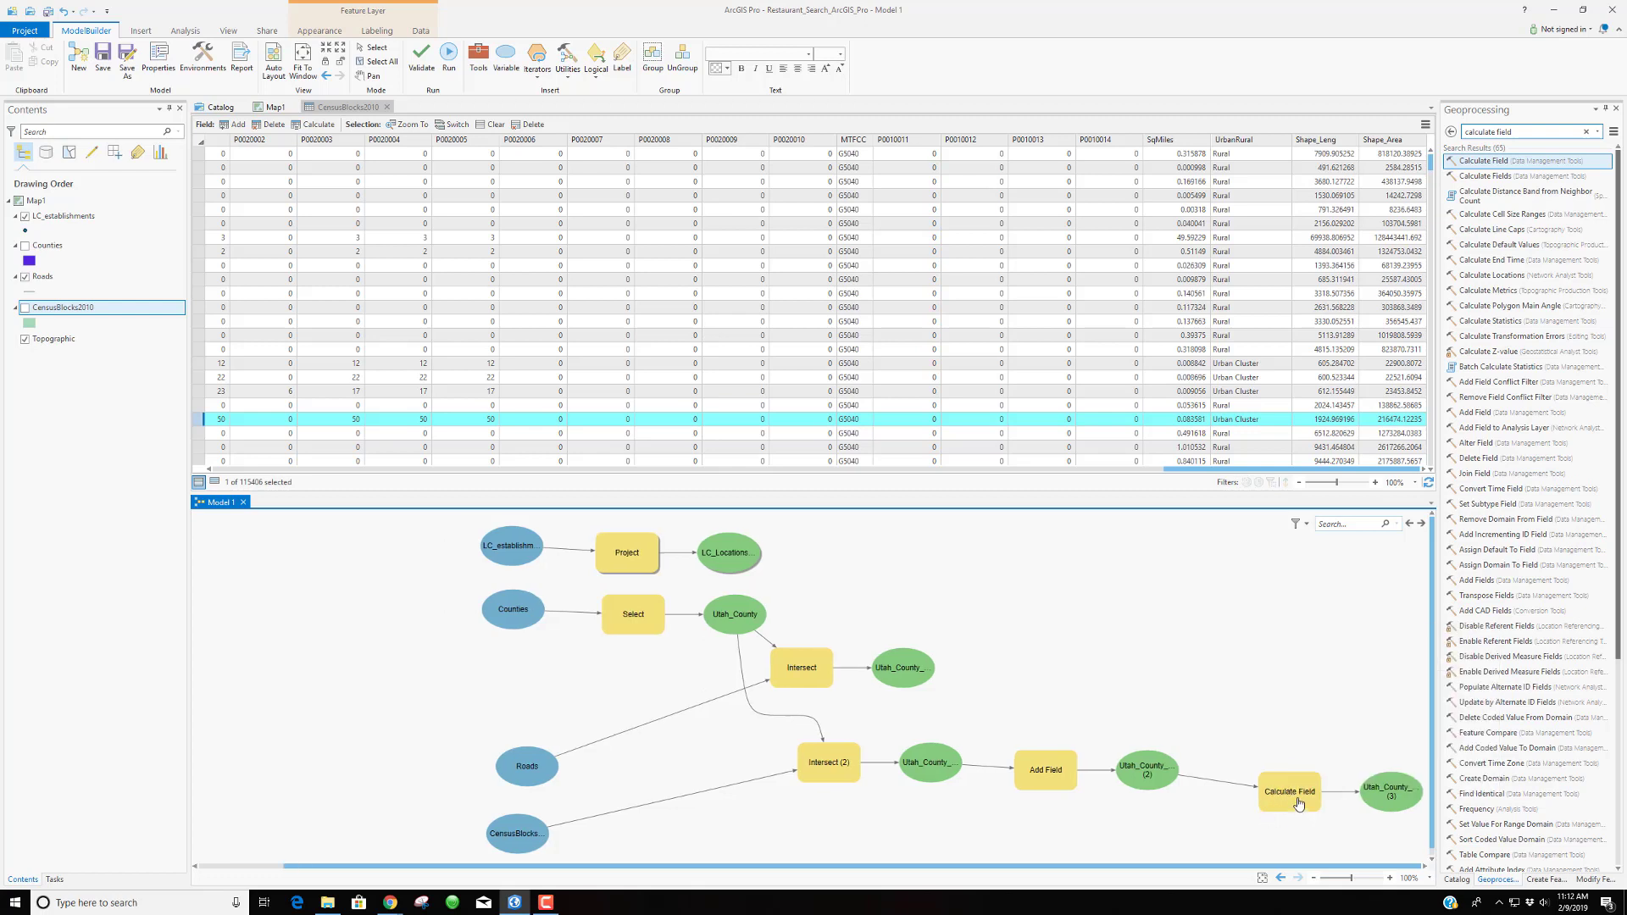
pyautogui.moveTo(1290, 797); pyautogui.dragTo(1248, 785)
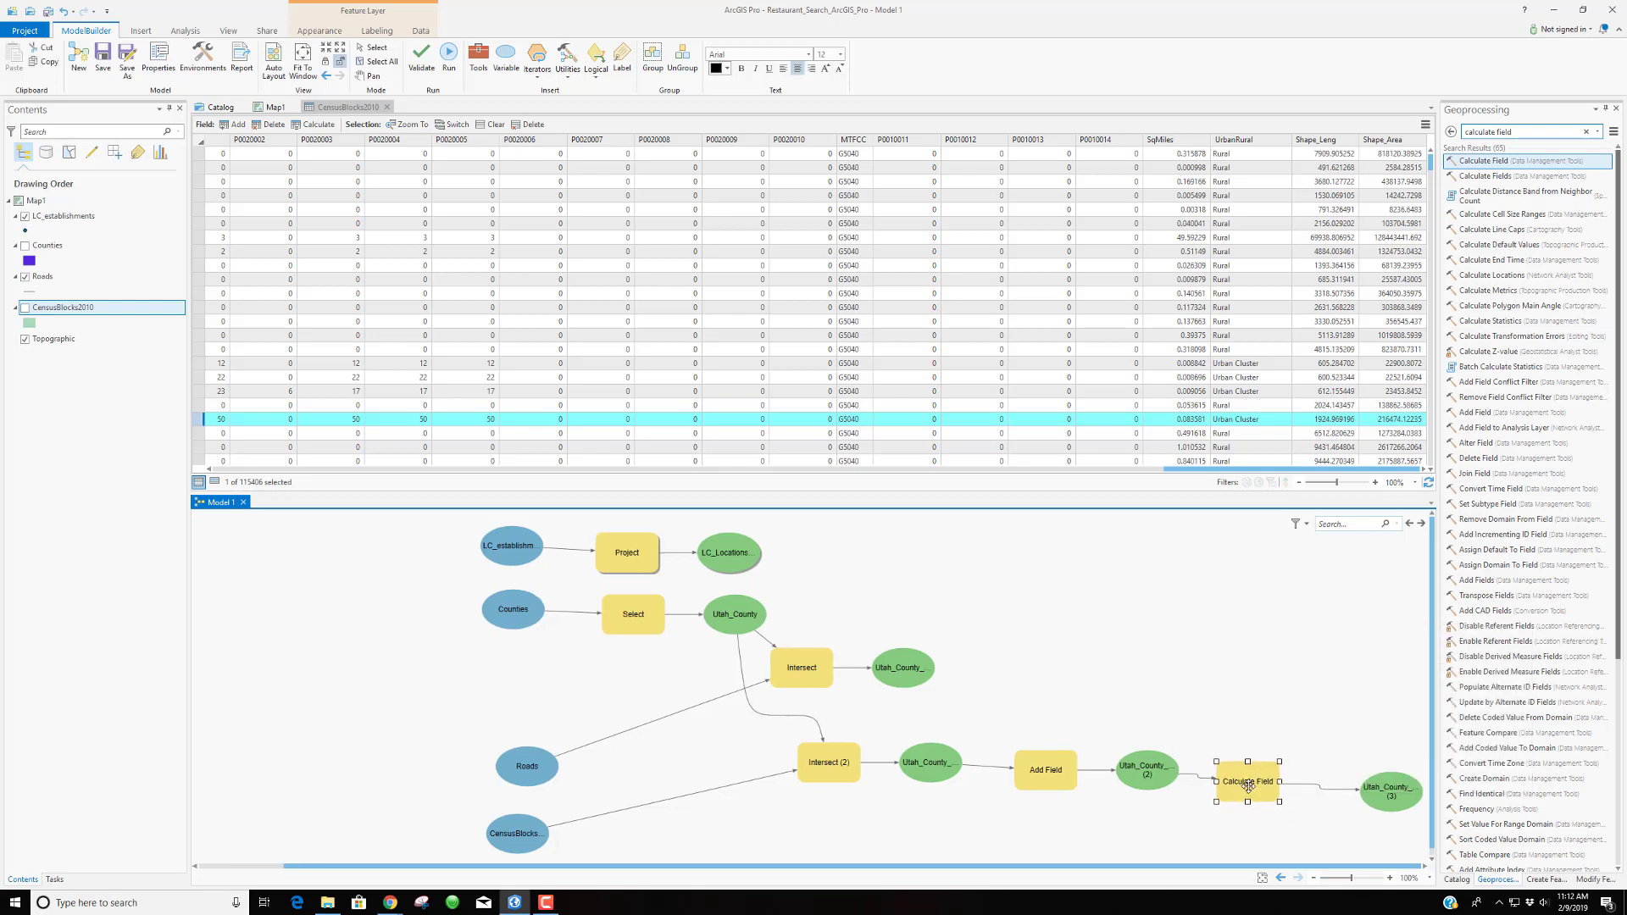
pyautogui.click(1387, 792)
pyautogui.moveTo(1387, 792); pyautogui.dragTo(1351, 786)
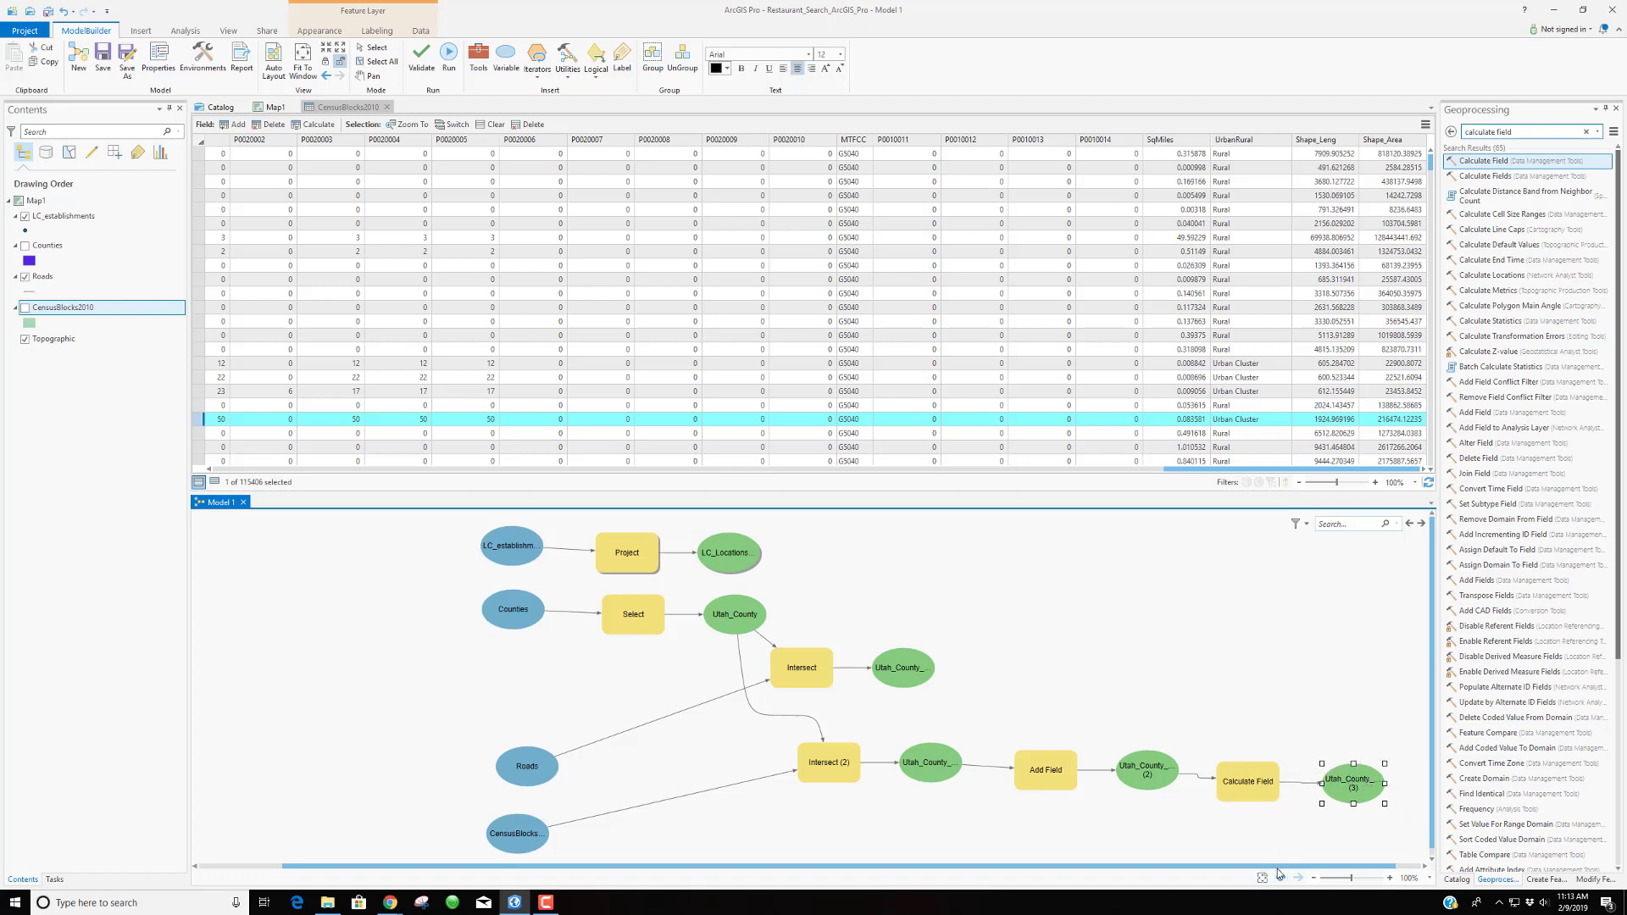
# Find the Select tool, add it to the model beside the Calculate Field output, and open its parameters
pyautogui.moveTo(1281, 873); pyautogui.dragTo(1359, 870)
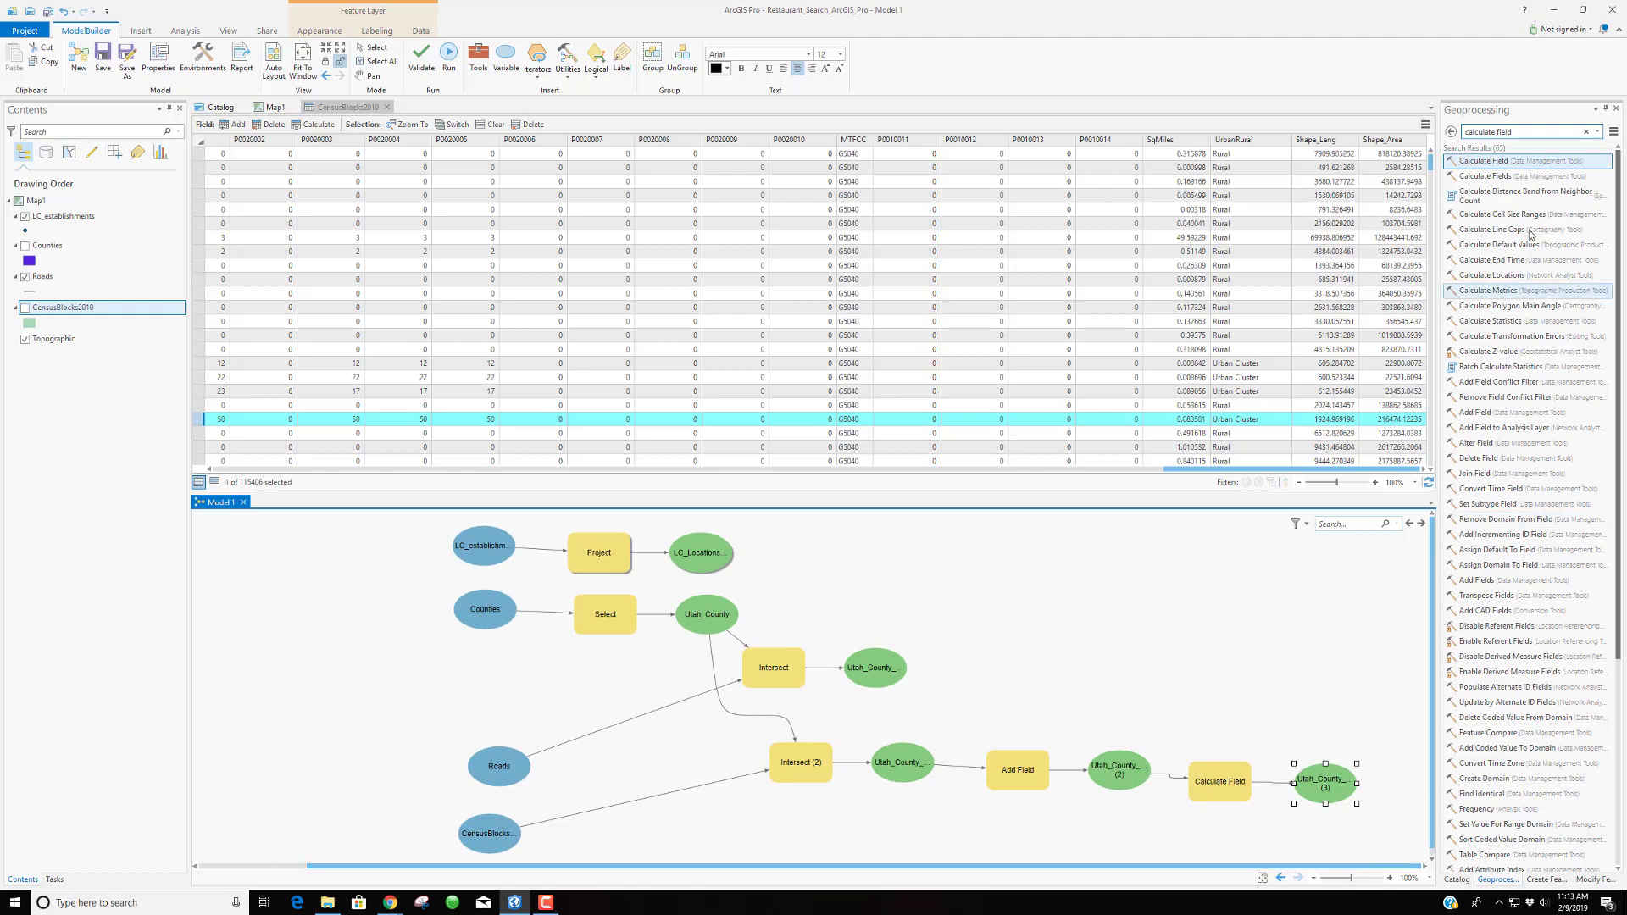
pyautogui.click(1521, 131)
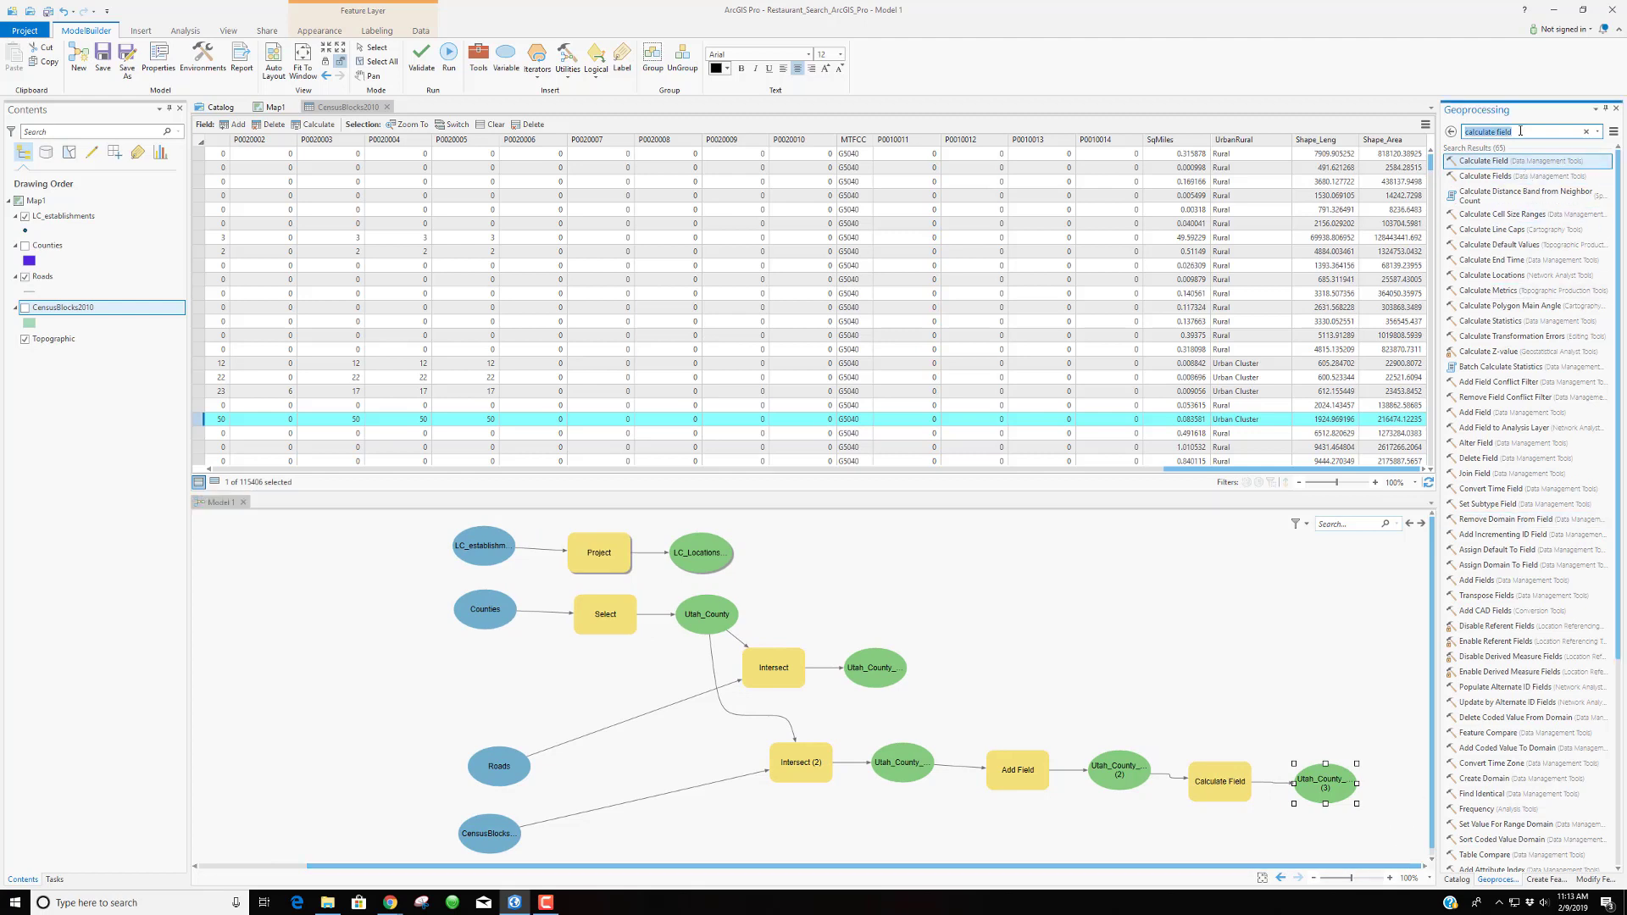
pyautogui.write('select')
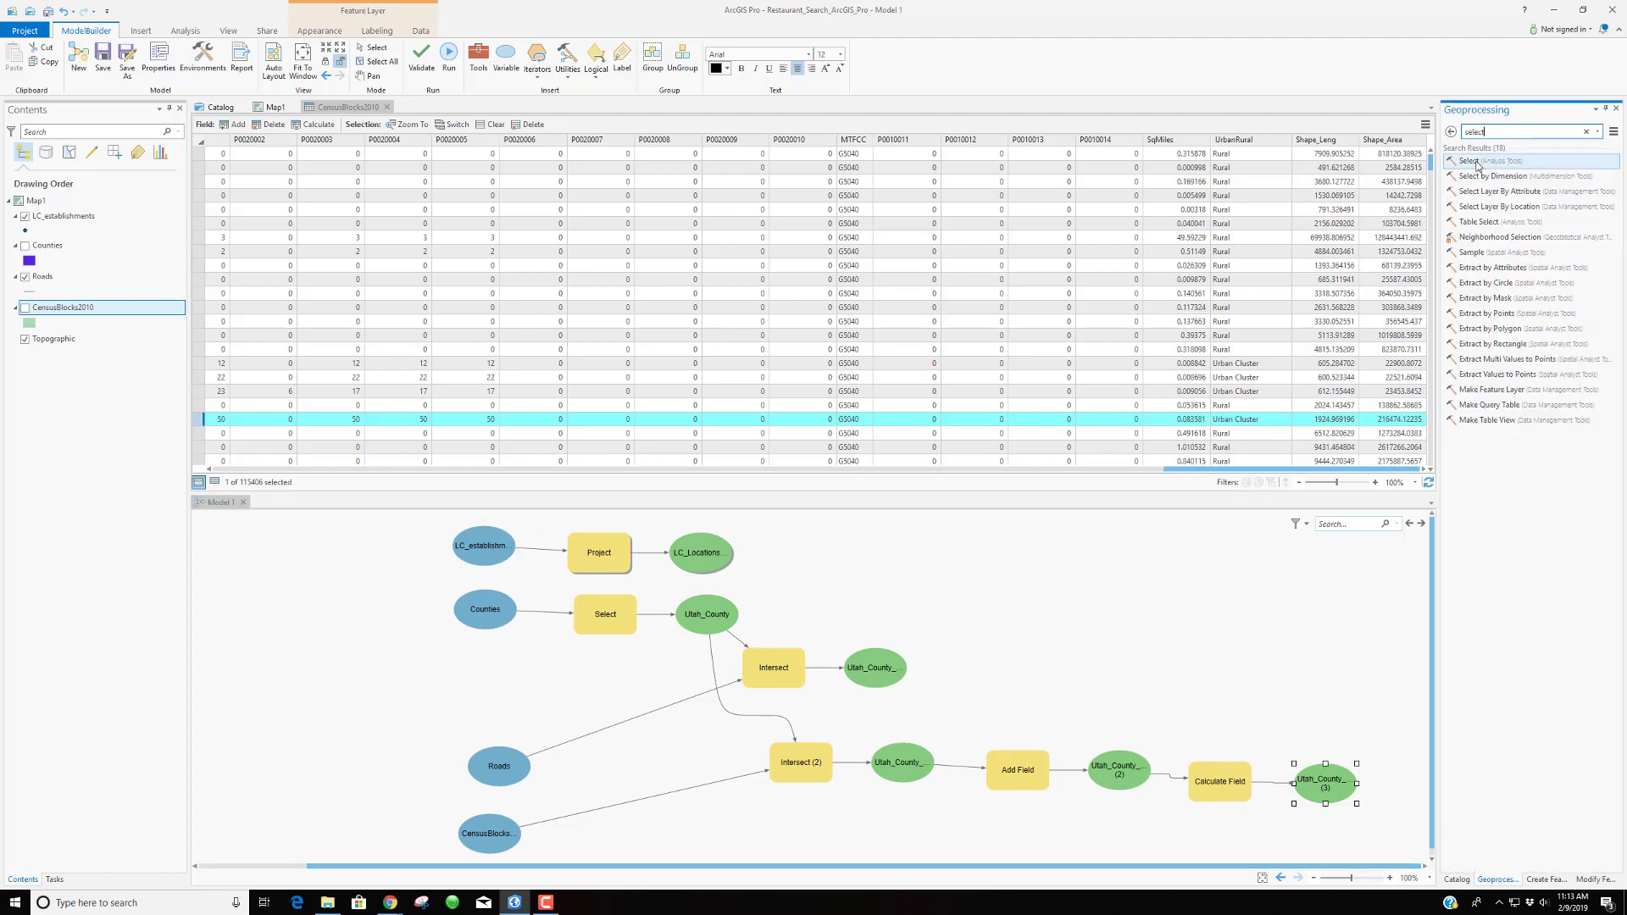
pyautogui.moveTo(1383, 734); pyautogui.dragTo(1384, 736)
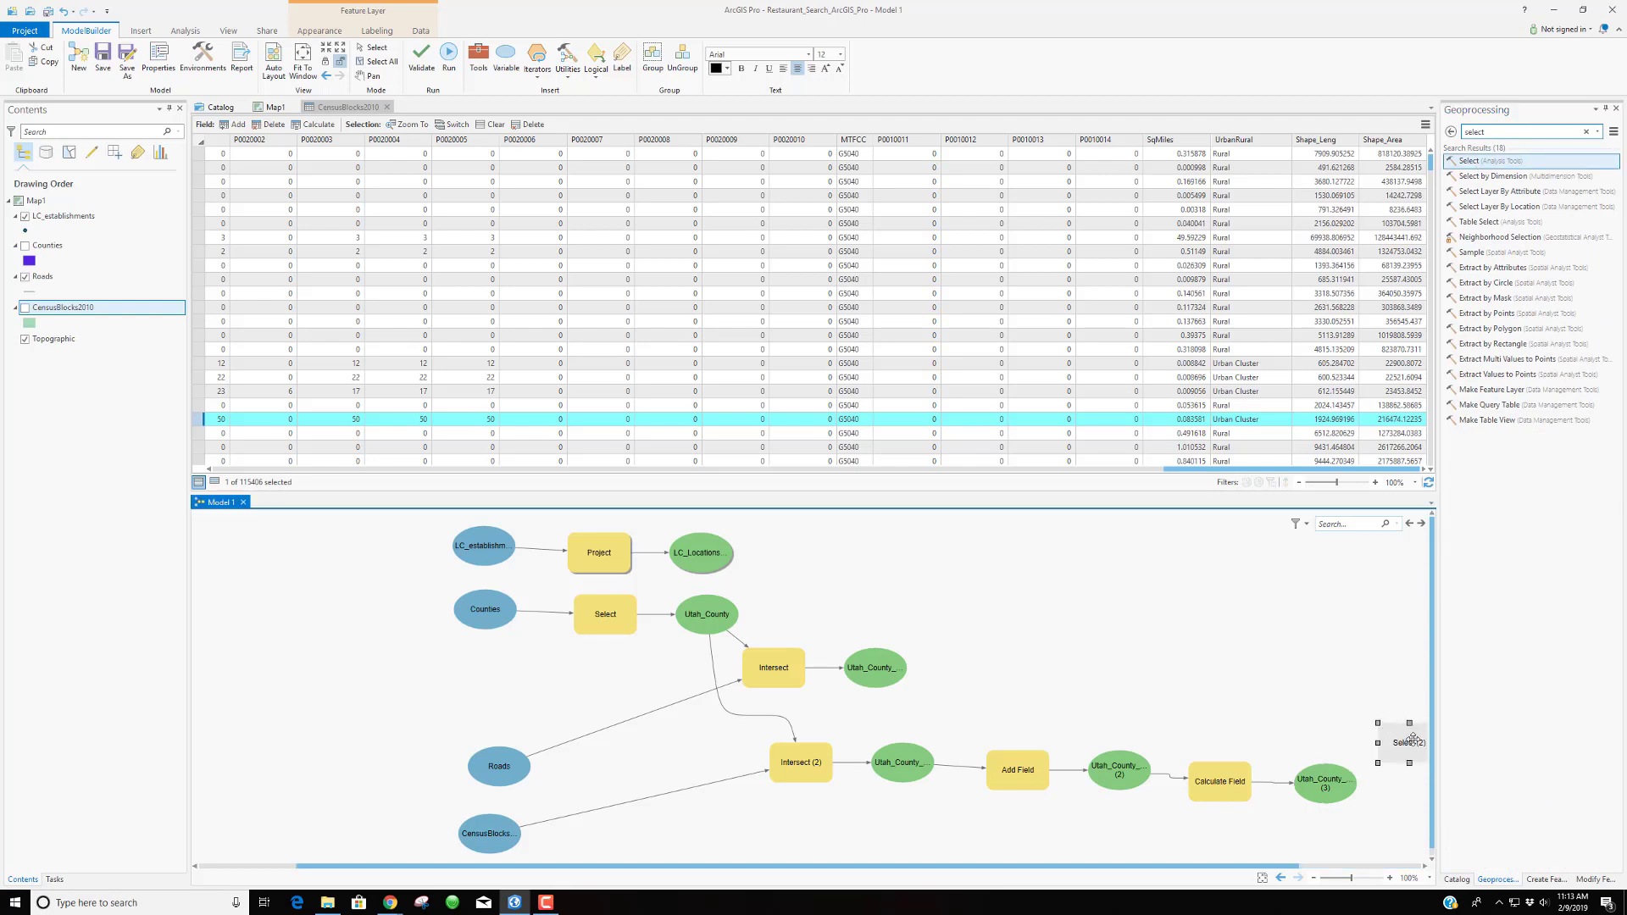
pyautogui.doubleClick(1397, 740)
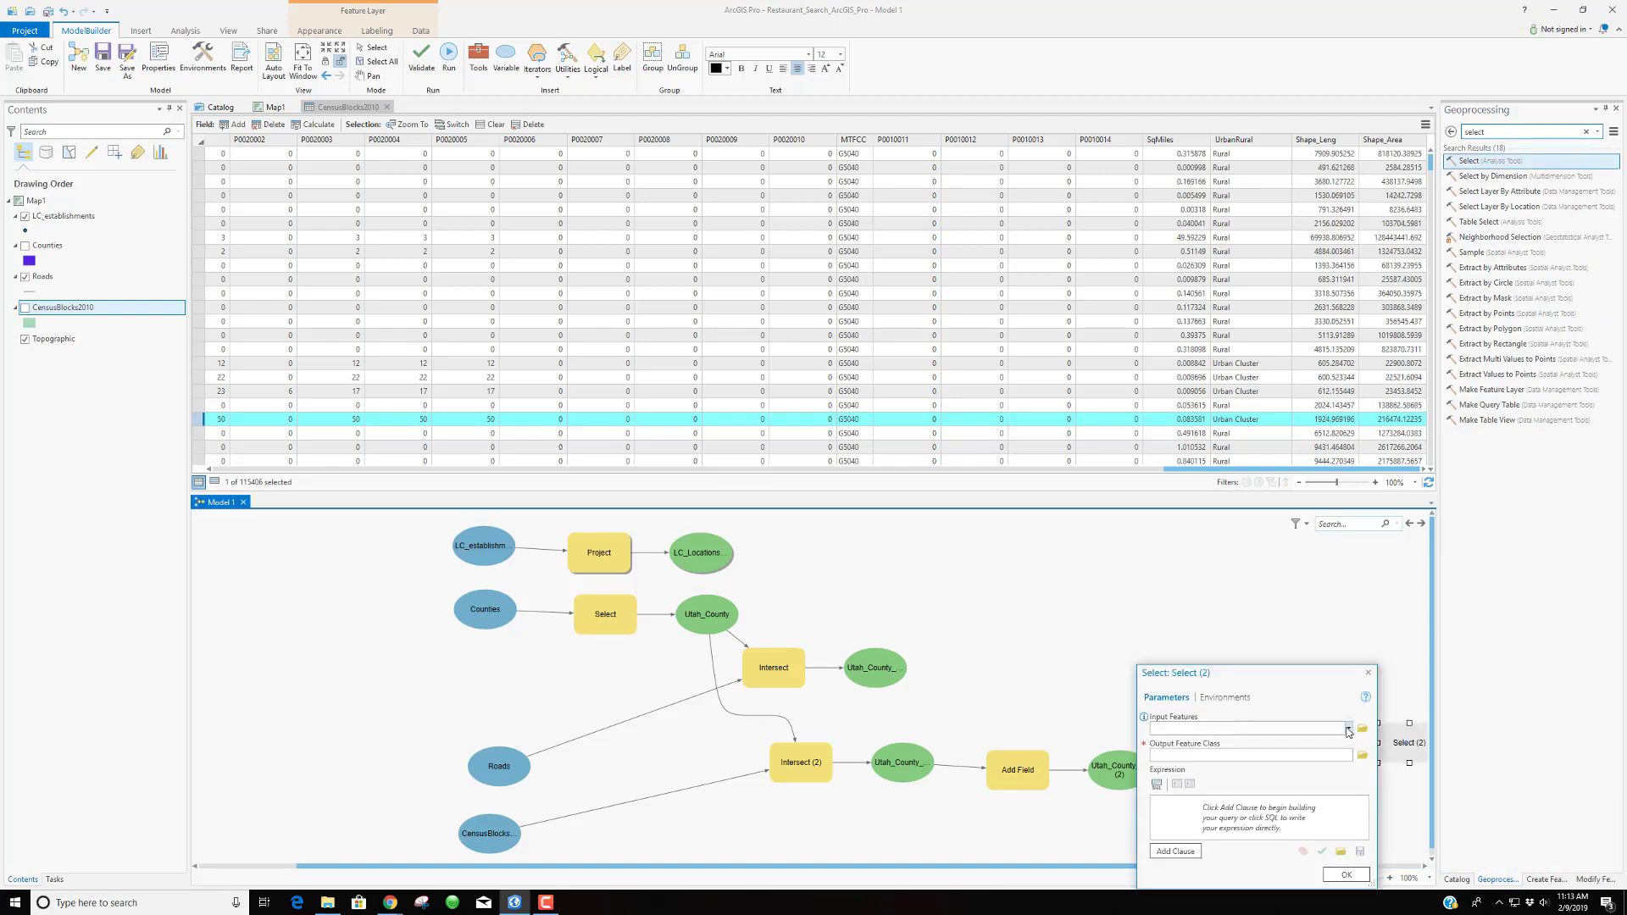
pyautogui.moveTo(1322, 680); pyautogui.dragTo(1307, 678)
pyautogui.moveTo(1075, 605); pyautogui.dragTo(1067, 600)
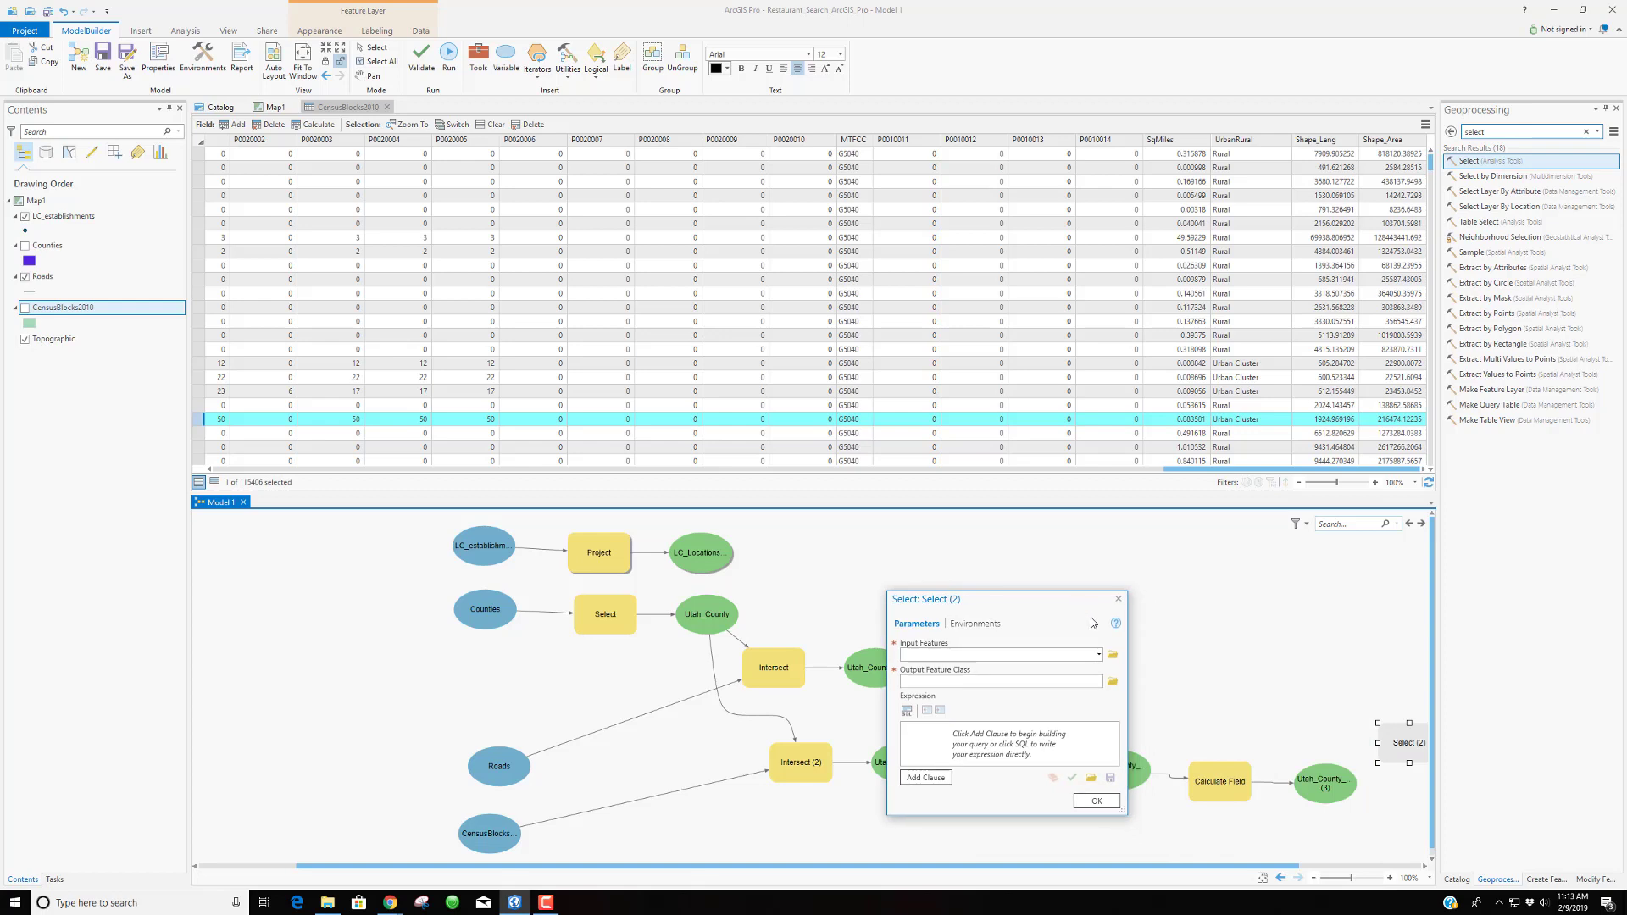
pyautogui.click(1098, 655)
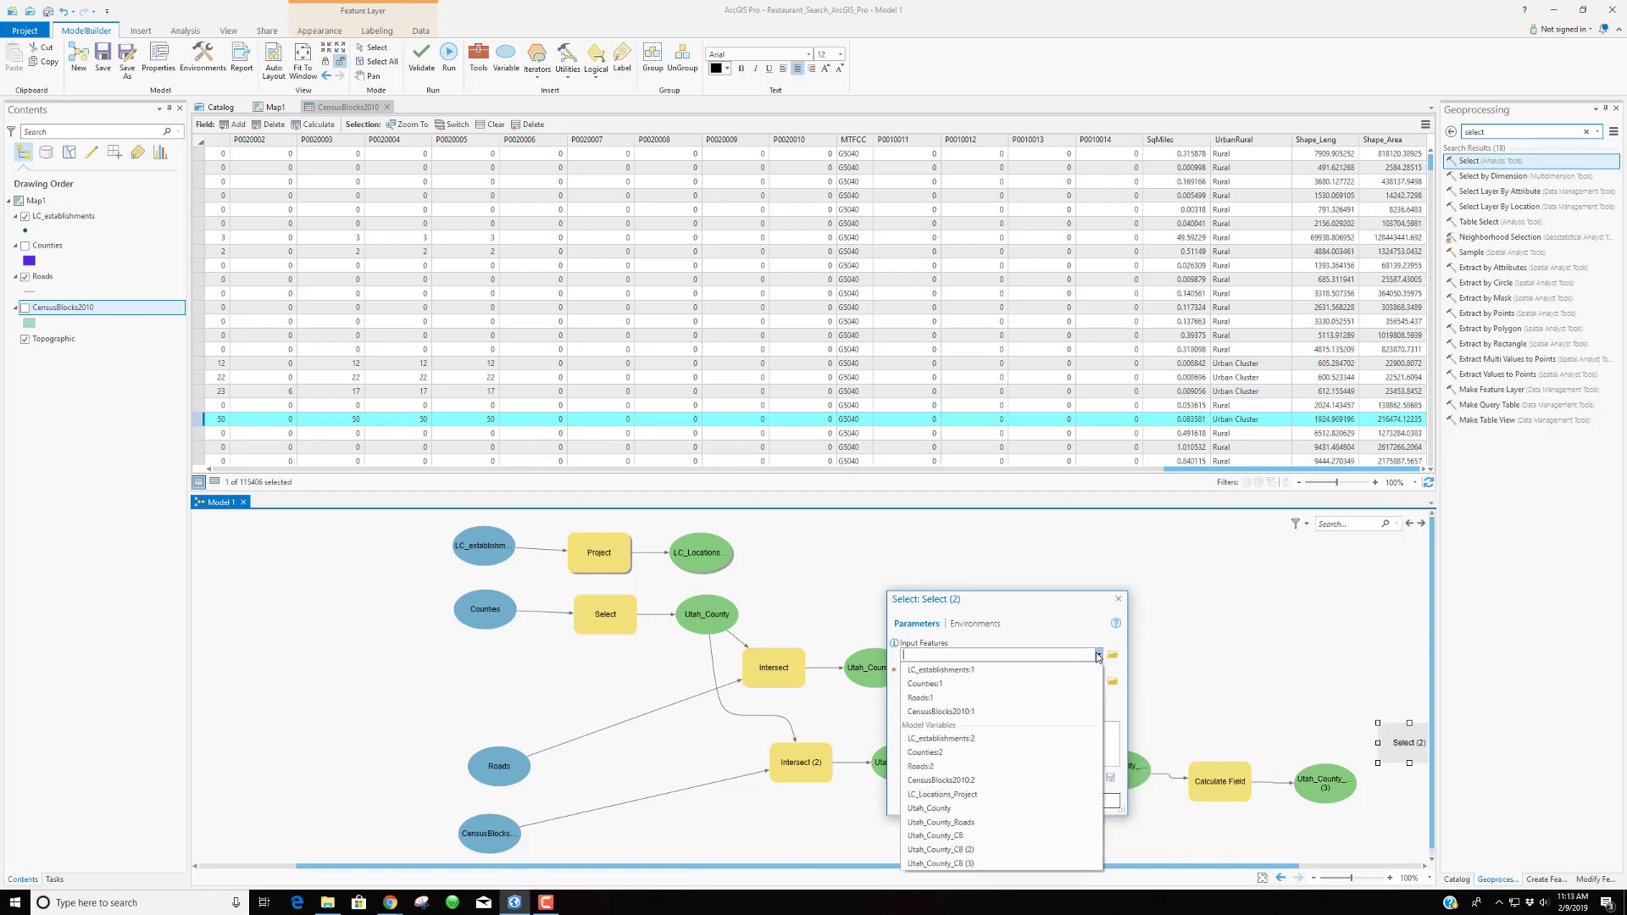
pyautogui.click(996, 864)
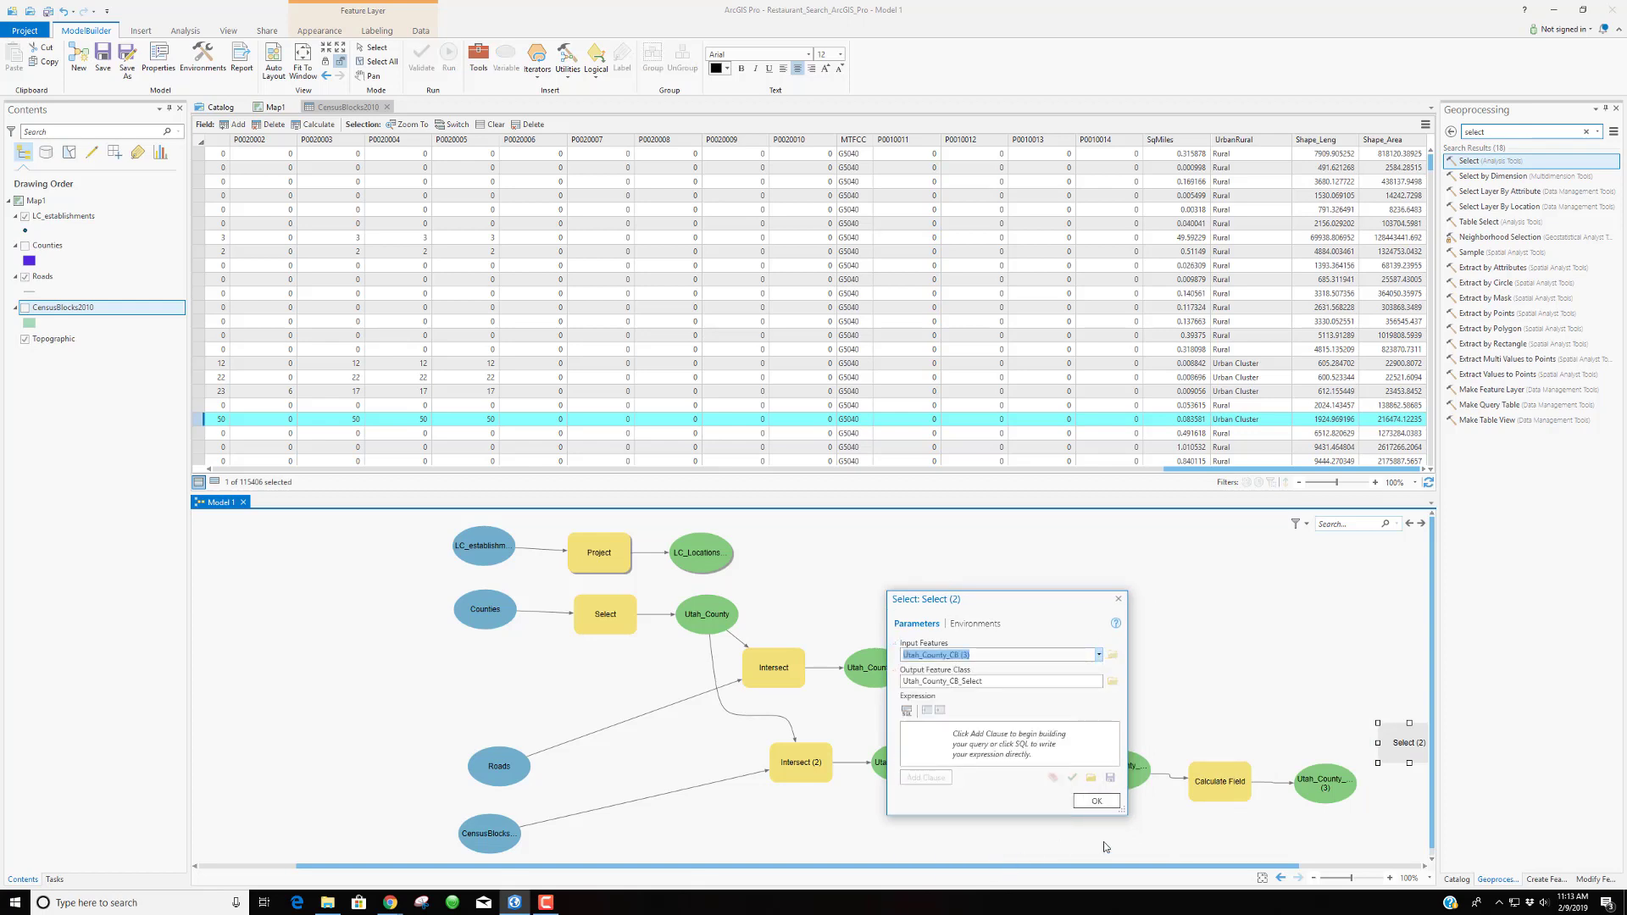
pyautogui.click(1006, 680)
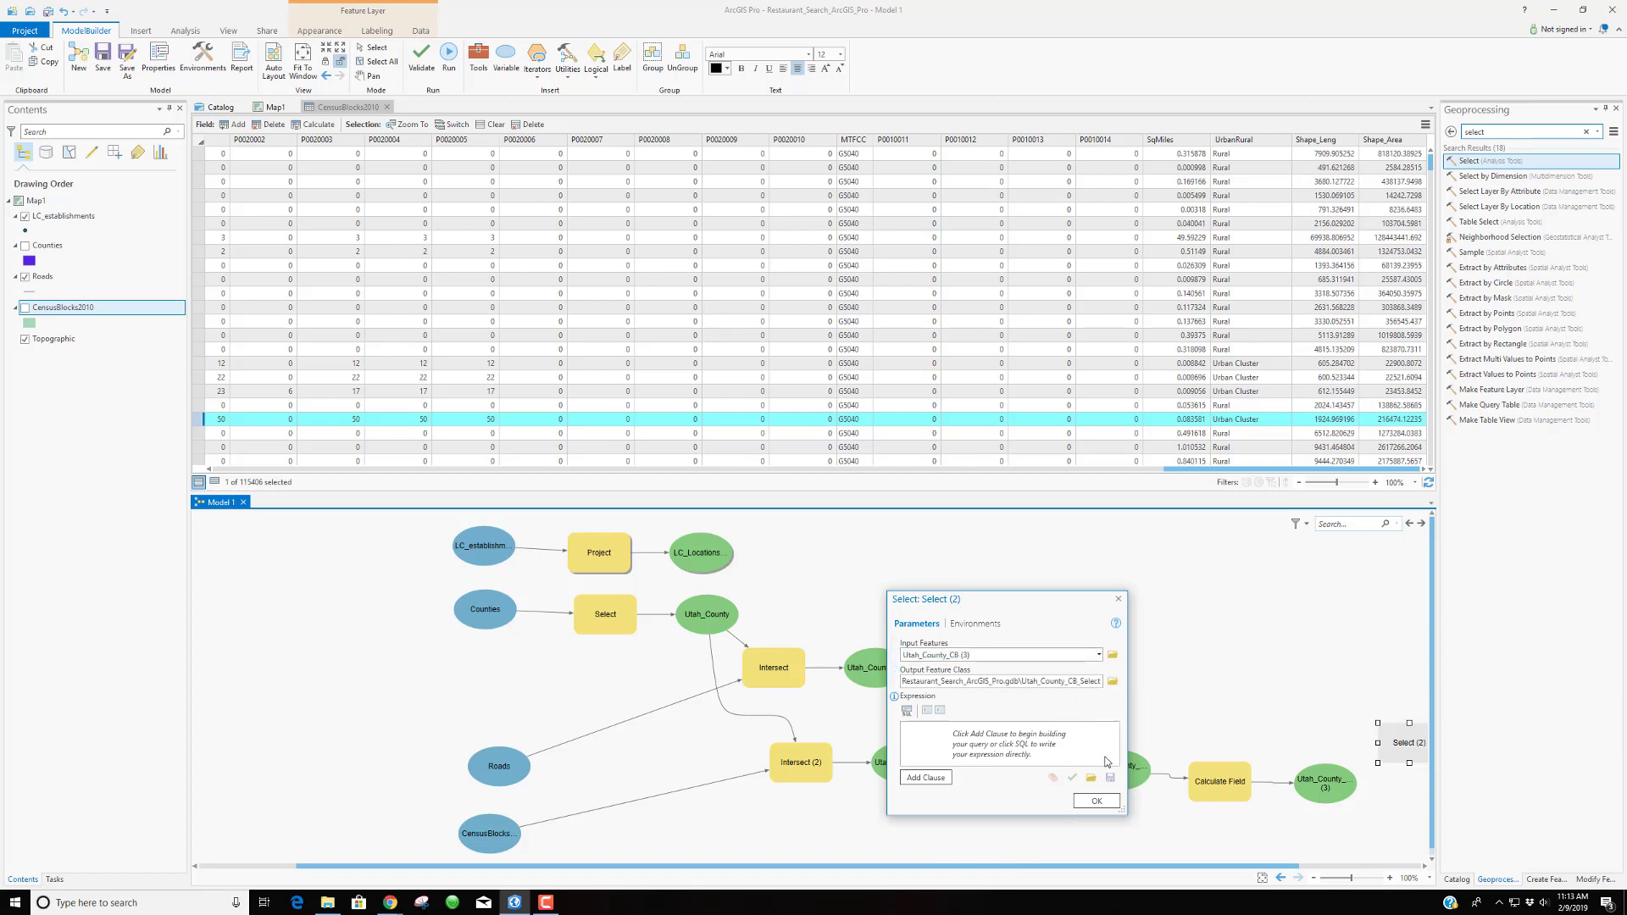
pyautogui.press('BackSpace')
pyautogui.press('BackSpace')
pyautogui.press('BackSpace')
pyautogui.press('BackSpace')
pyautogui.press('BackSpace')
pyautogui.press('BackSpace')
pyautogui.press('BackSpace')
pyautogui.press('BackSpace')
pyautogui.press('BackSpace')
pyautogui.write('CB_1500')
pyautogui.click(937, 778)
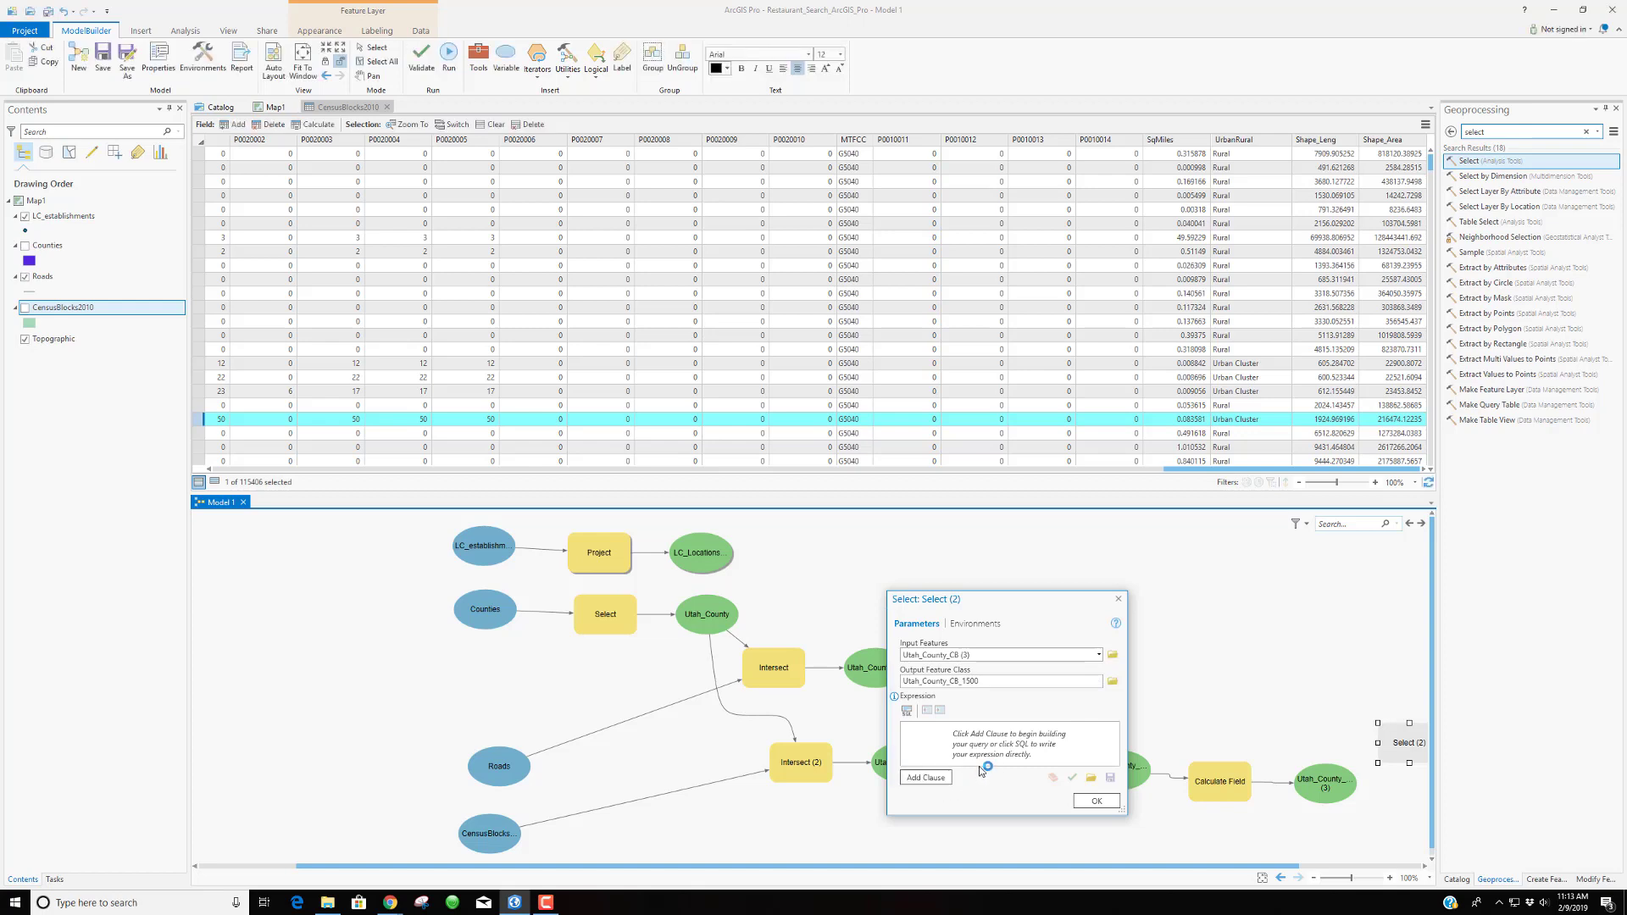
pyautogui.click(938, 777)
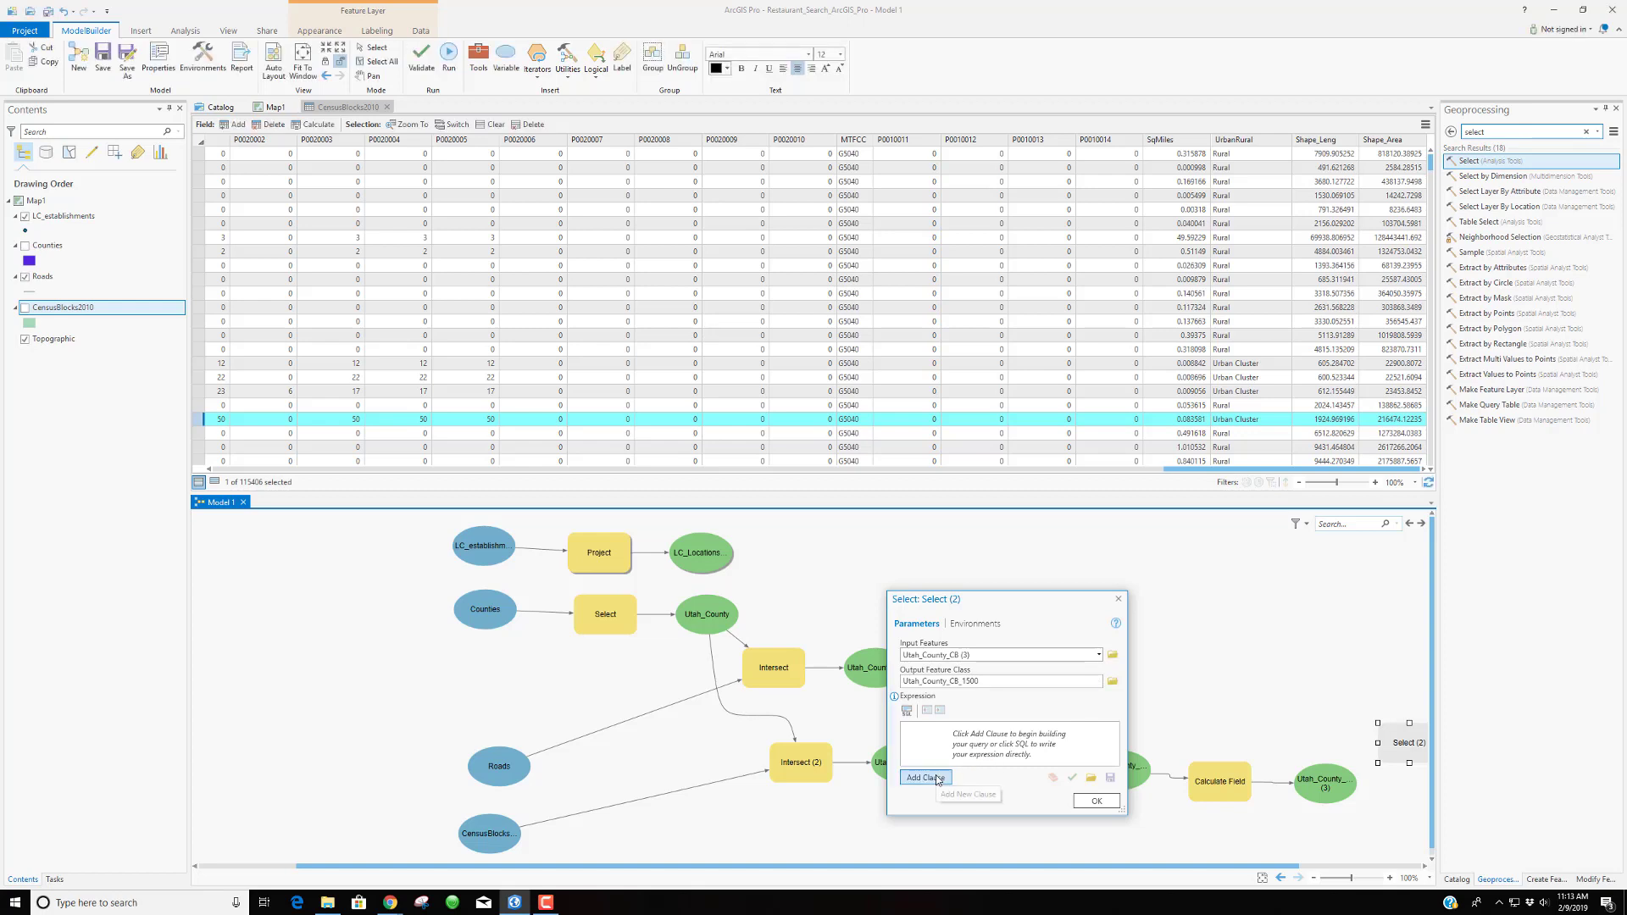
pyautogui.click(942, 754)
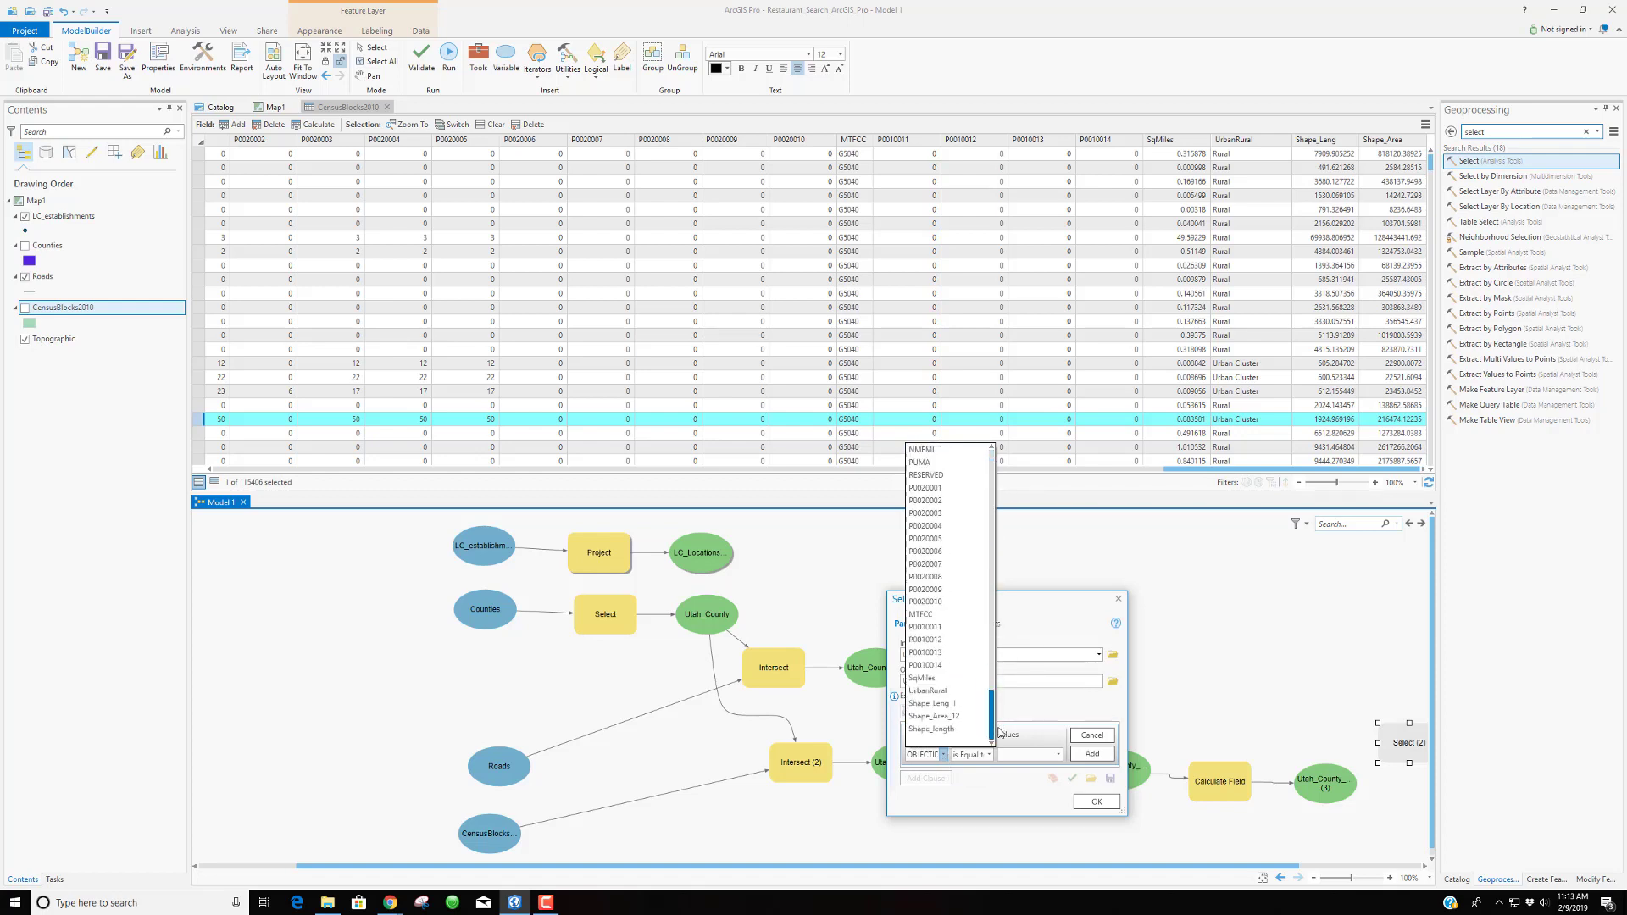
pyautogui.click(987, 727)
pyautogui.moveTo(987, 727); pyautogui.dragTo(998, 489)
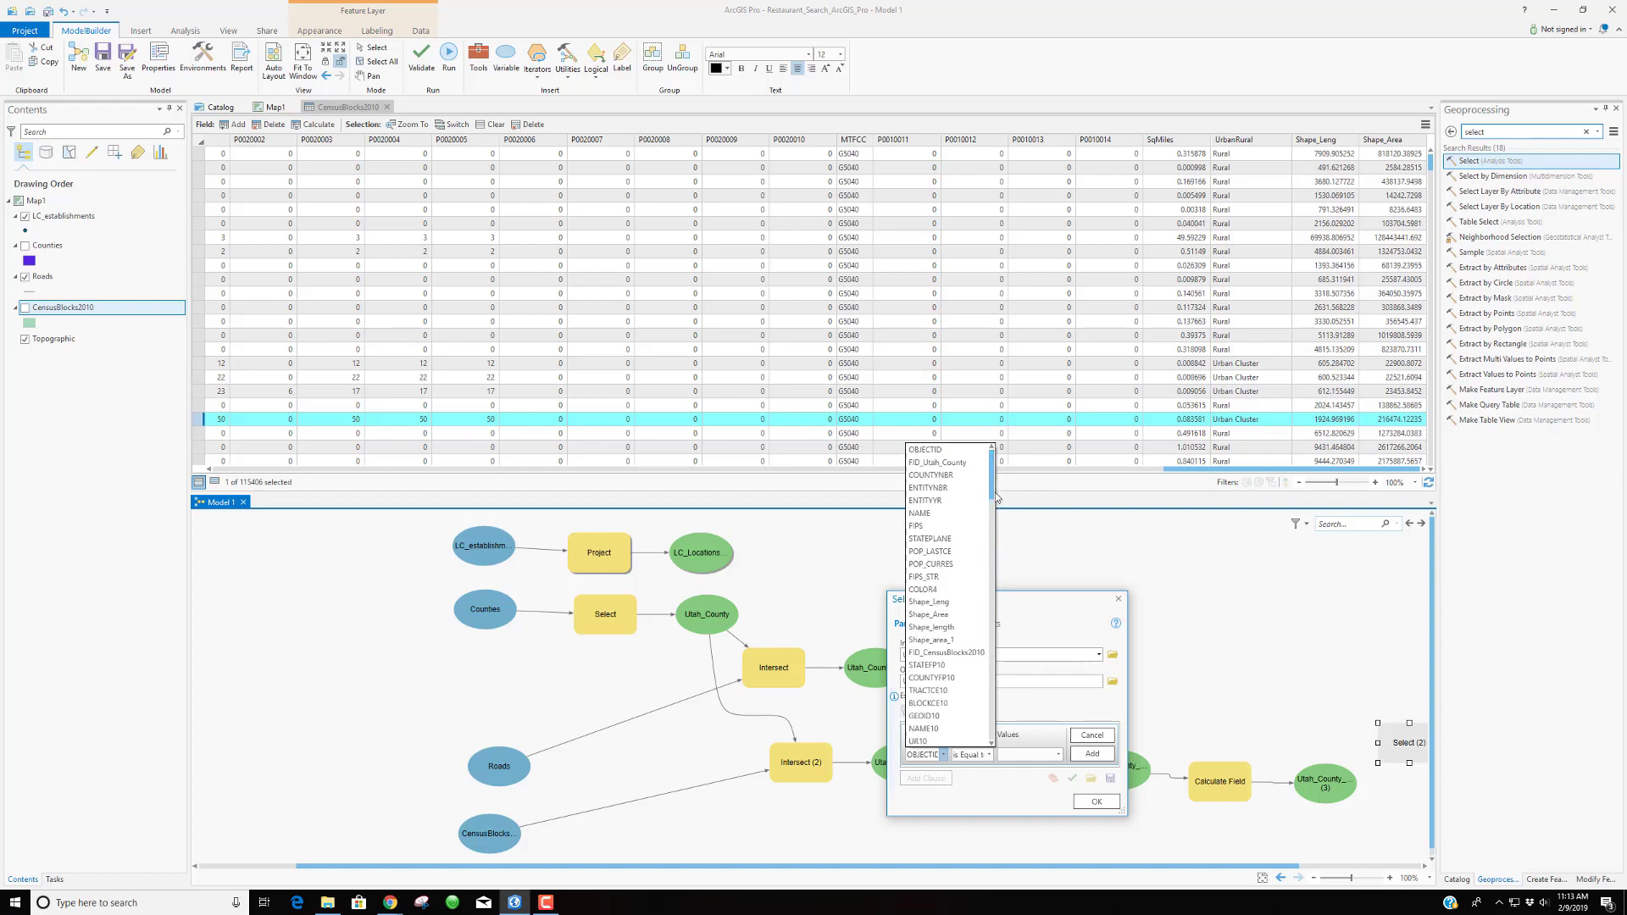
pyautogui.click(1043, 618)
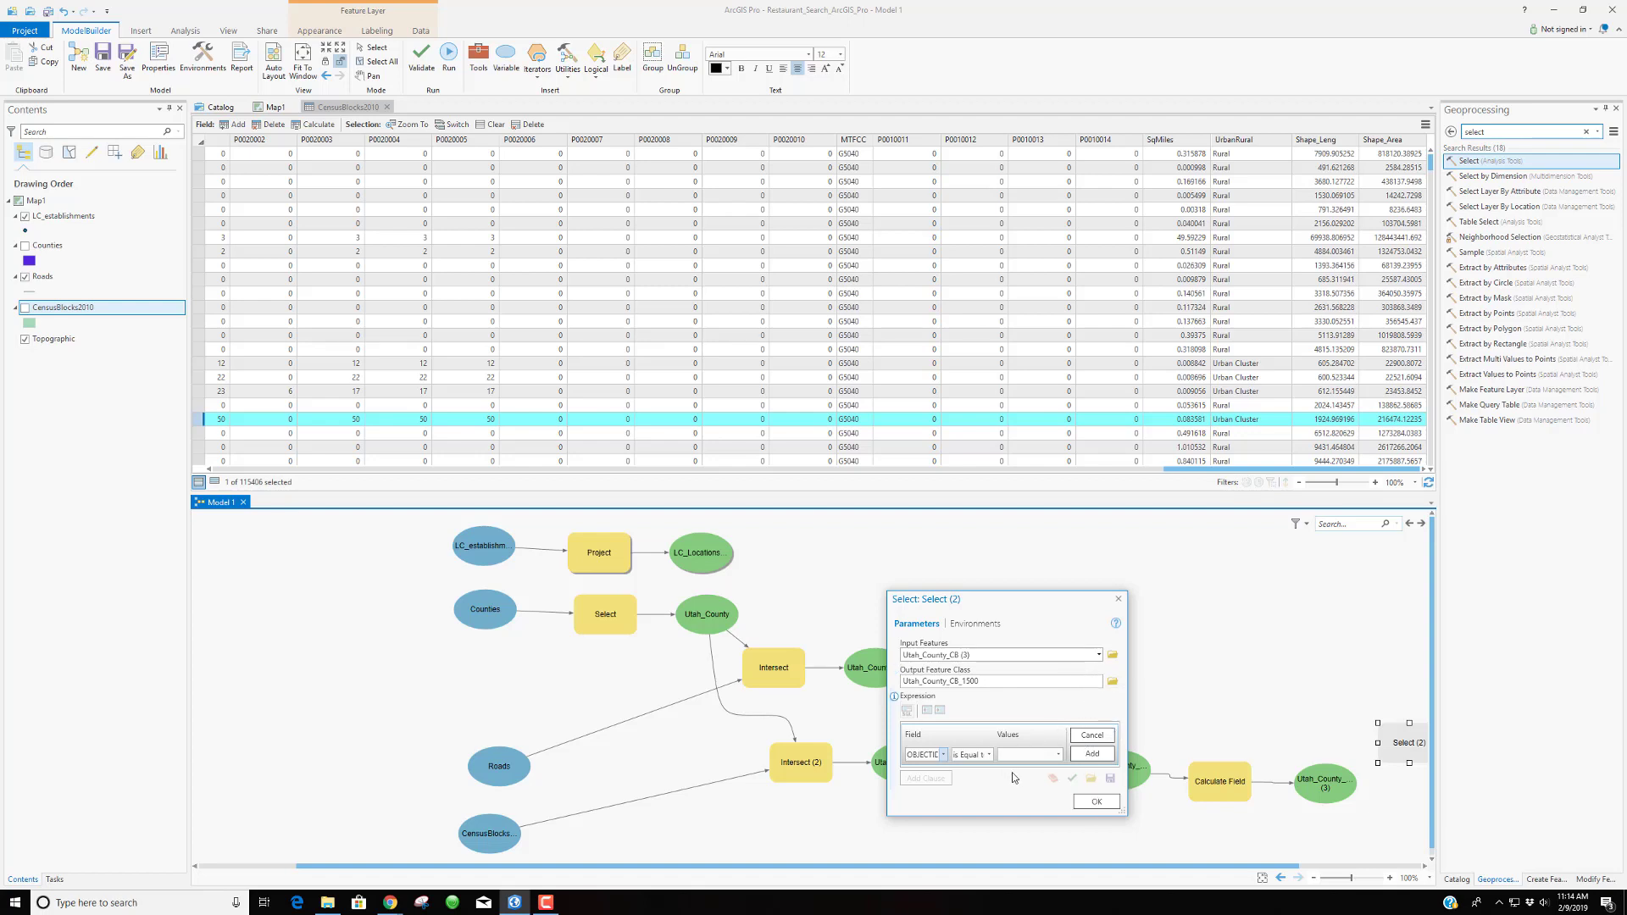
pyautogui.click(1097, 656)
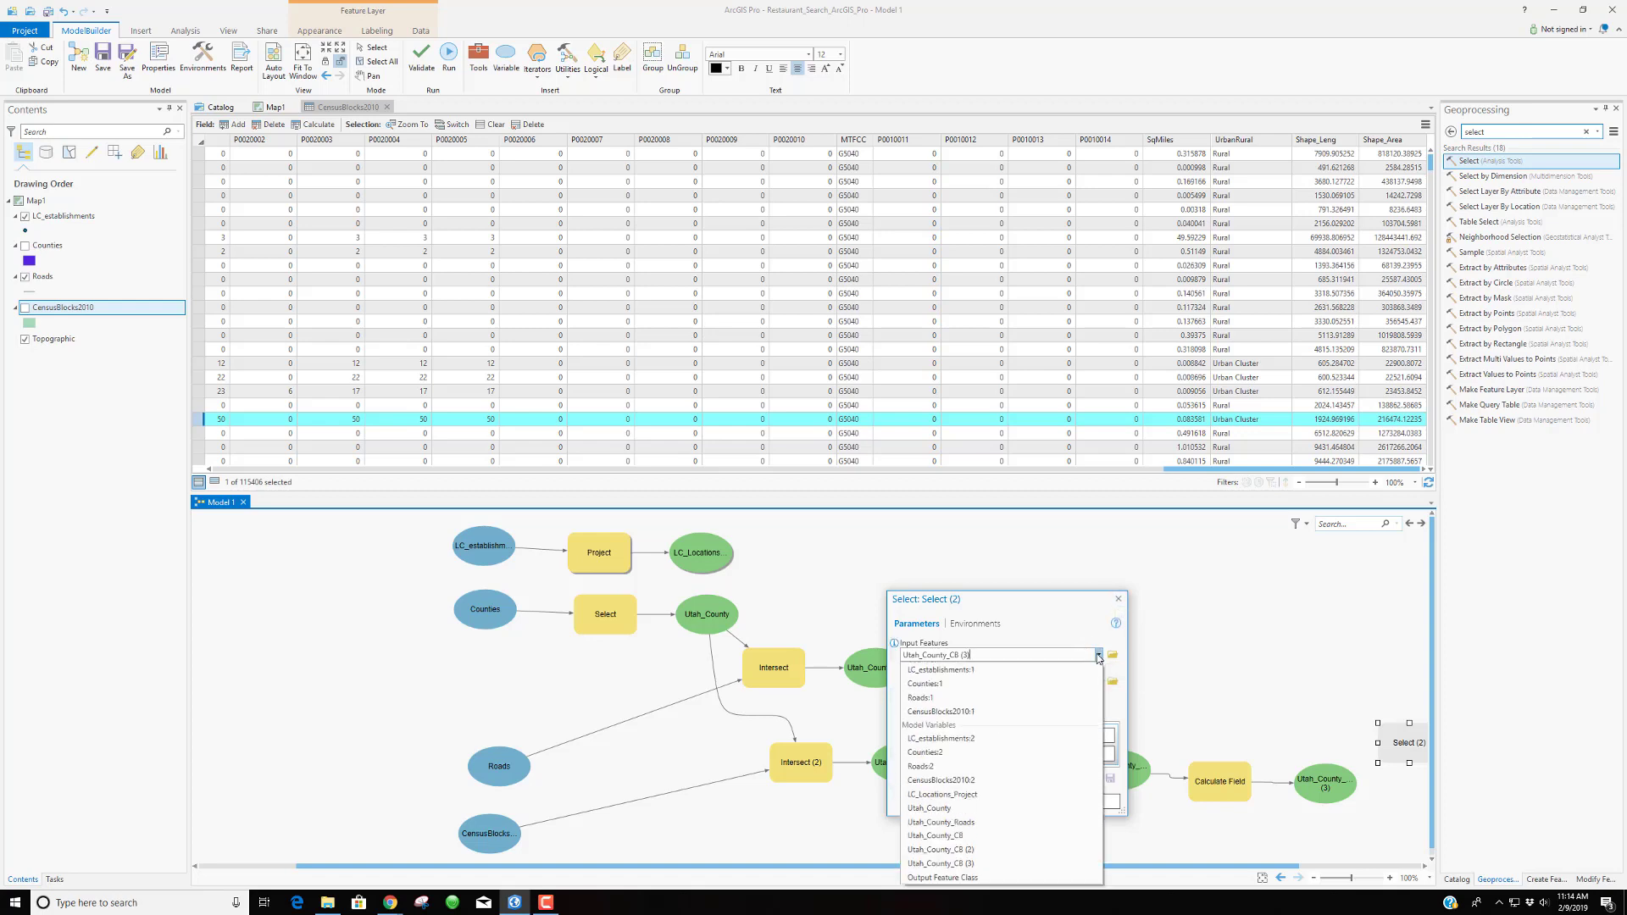
pyautogui.click(1099, 656)
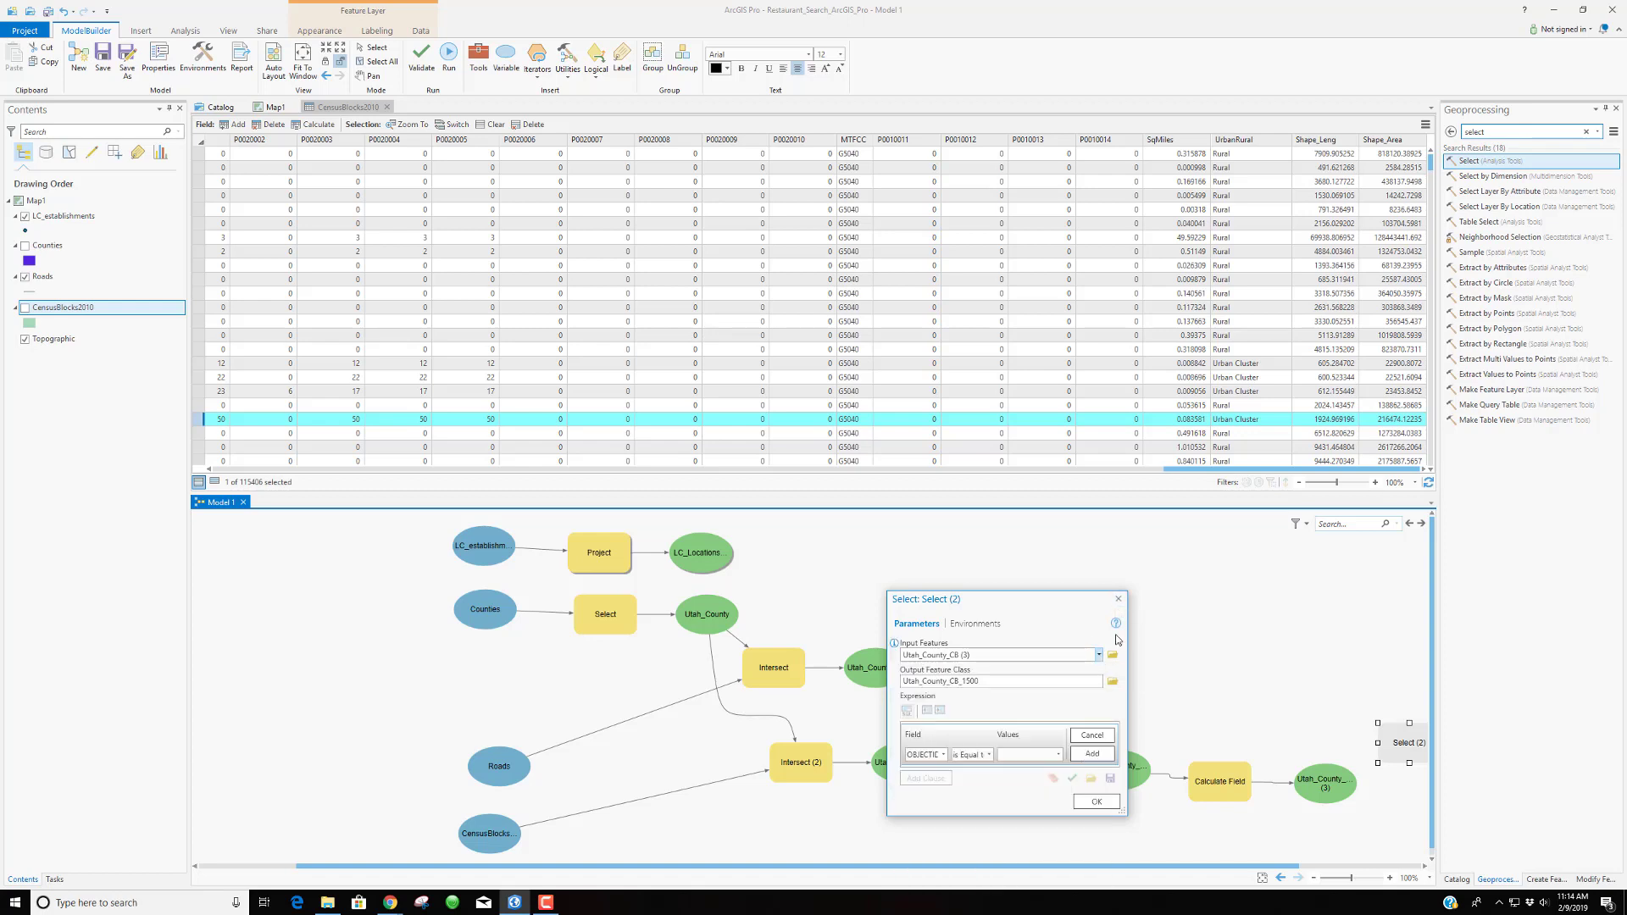
pyautogui.click(1117, 598)
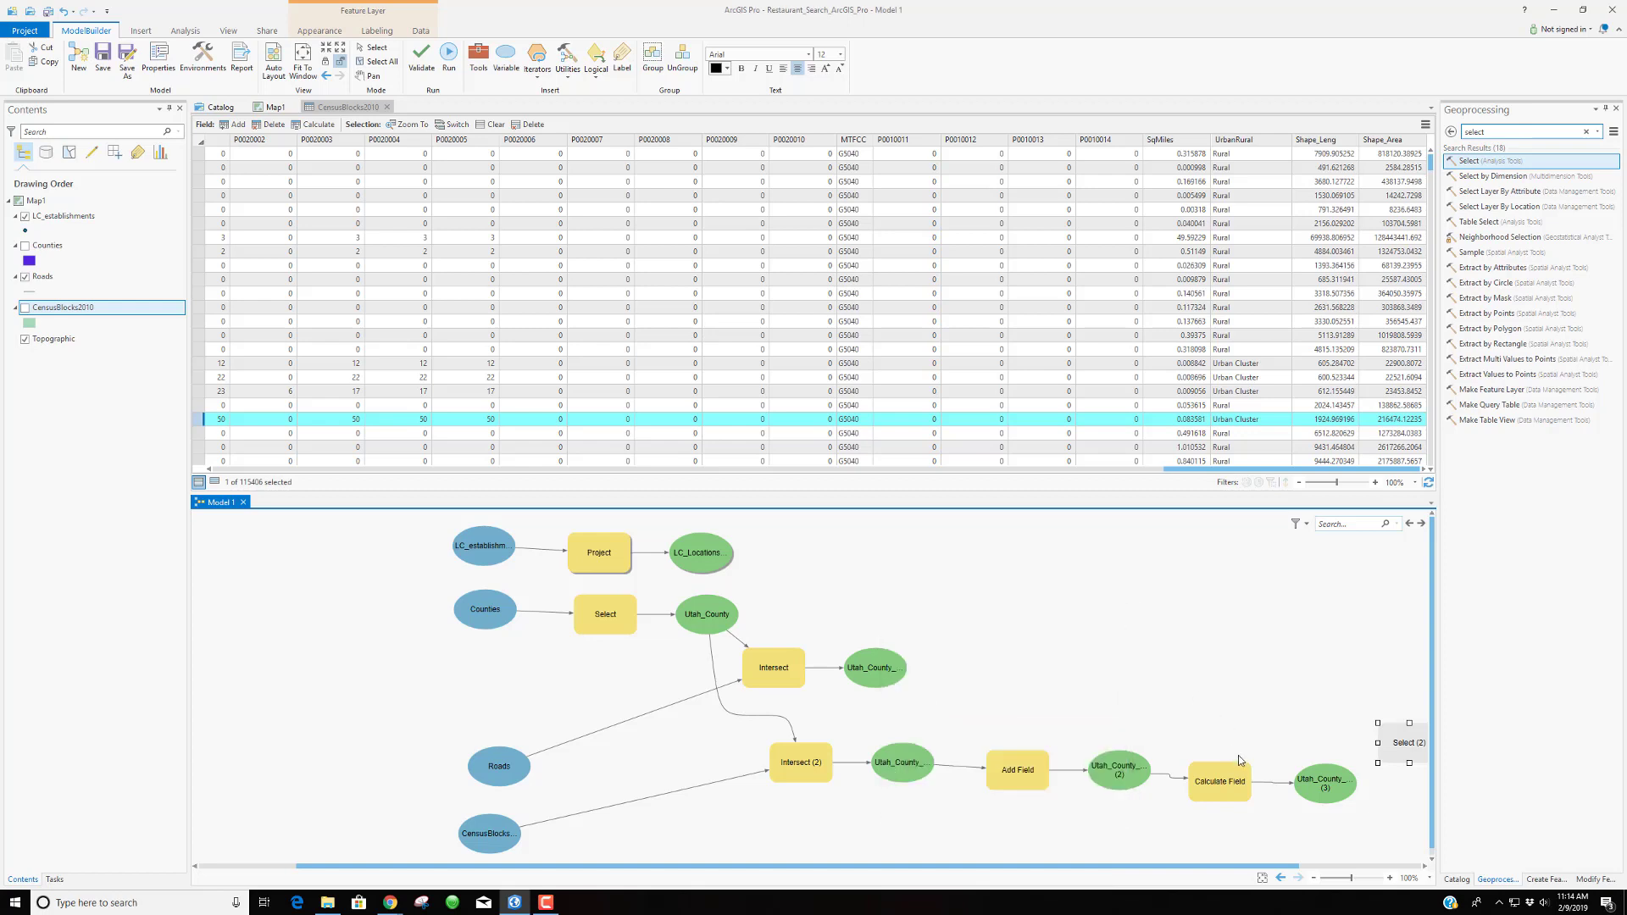
# Run the model through the Calculate Field tool and close the progress report
pyautogui.moveTo(1222, 786)
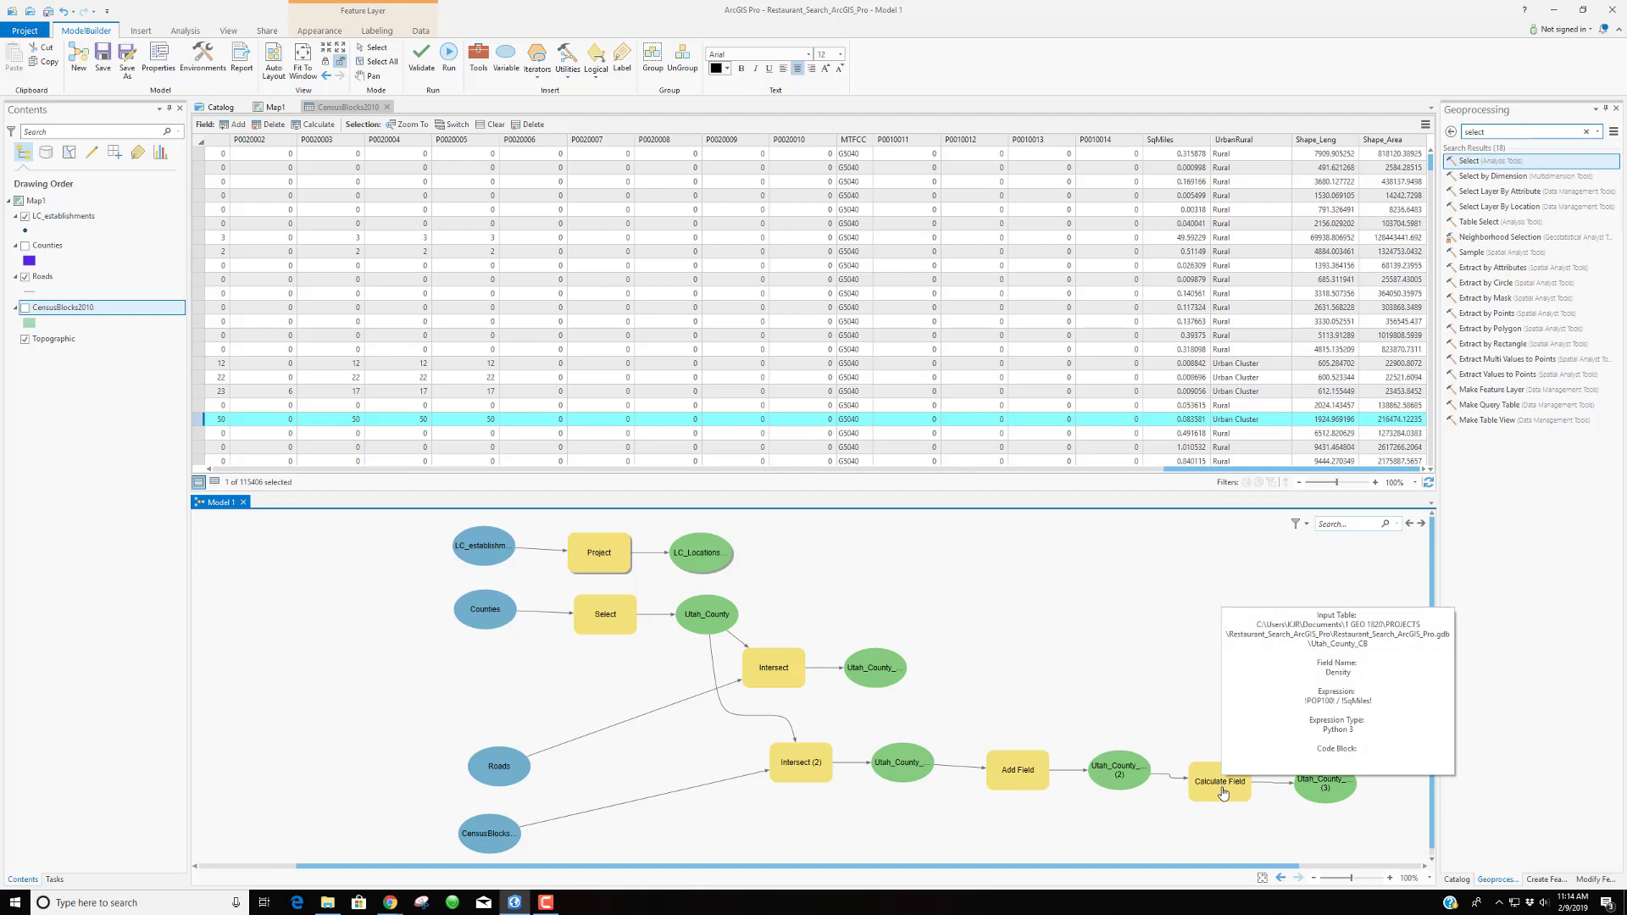
pyautogui.rightClick(1222, 791)
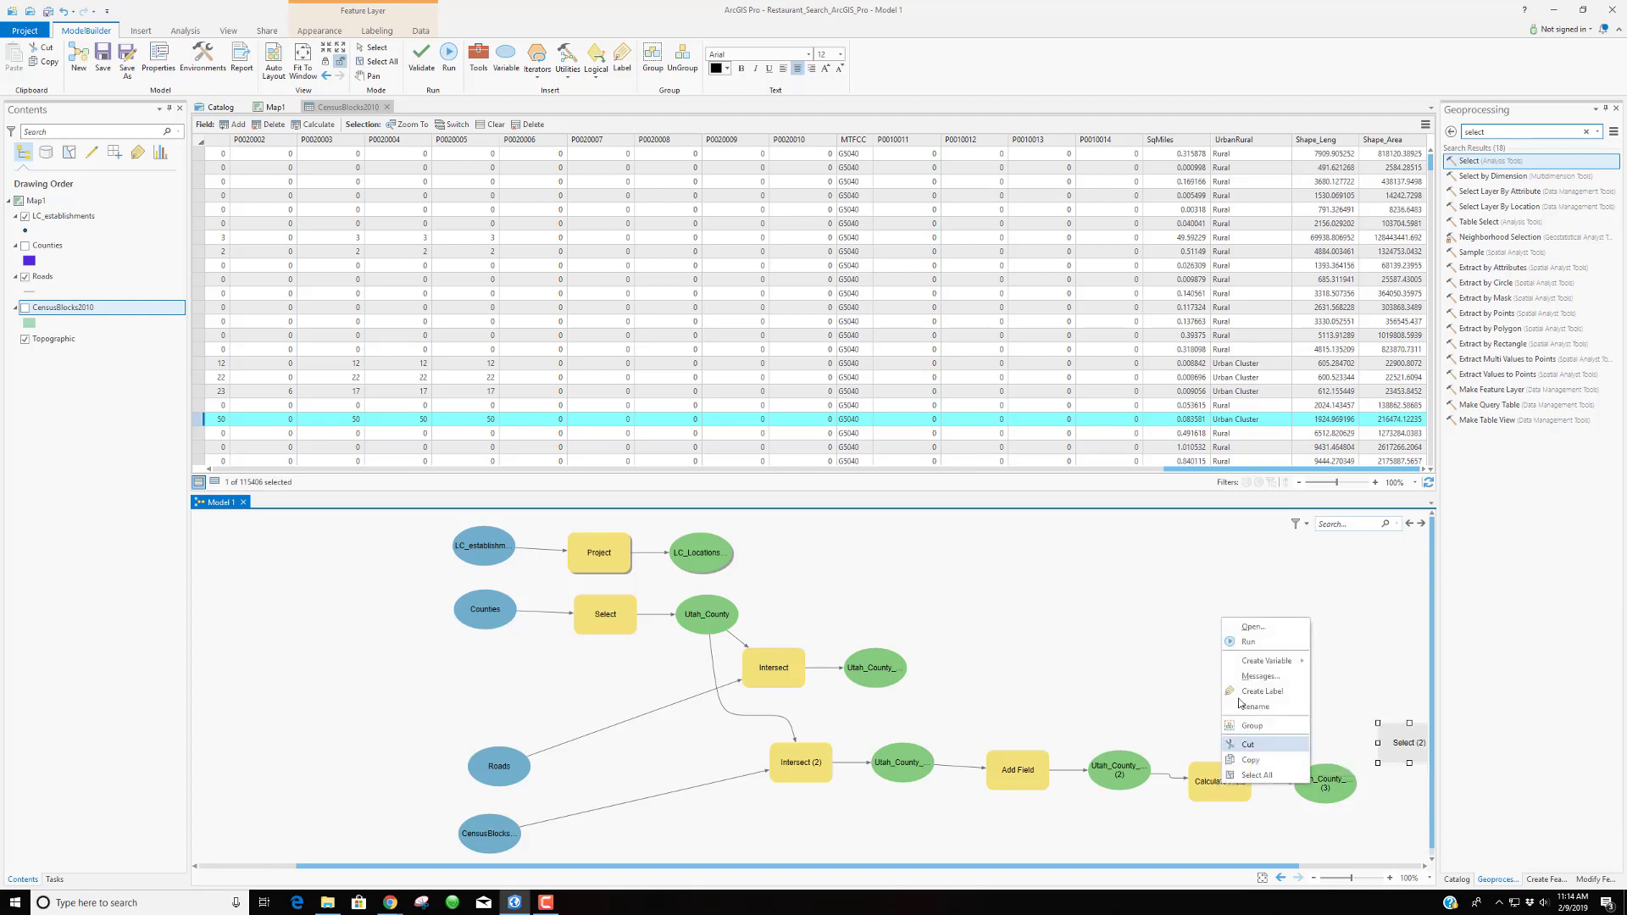
pyautogui.click(1249, 641)
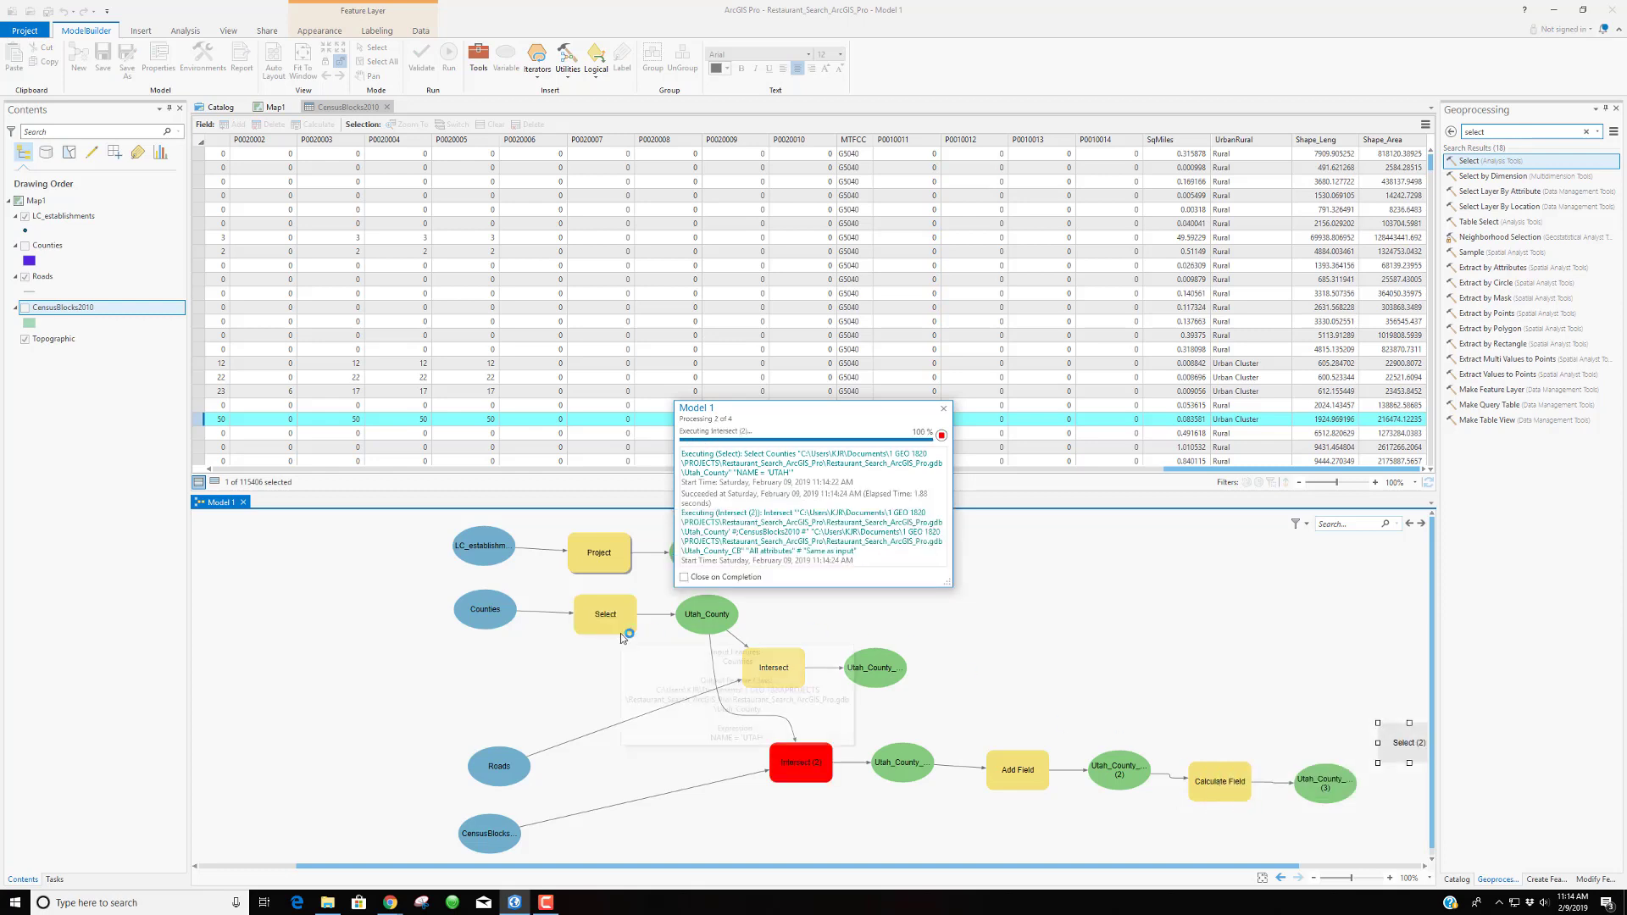
pyautogui.moveTo(604, 621)
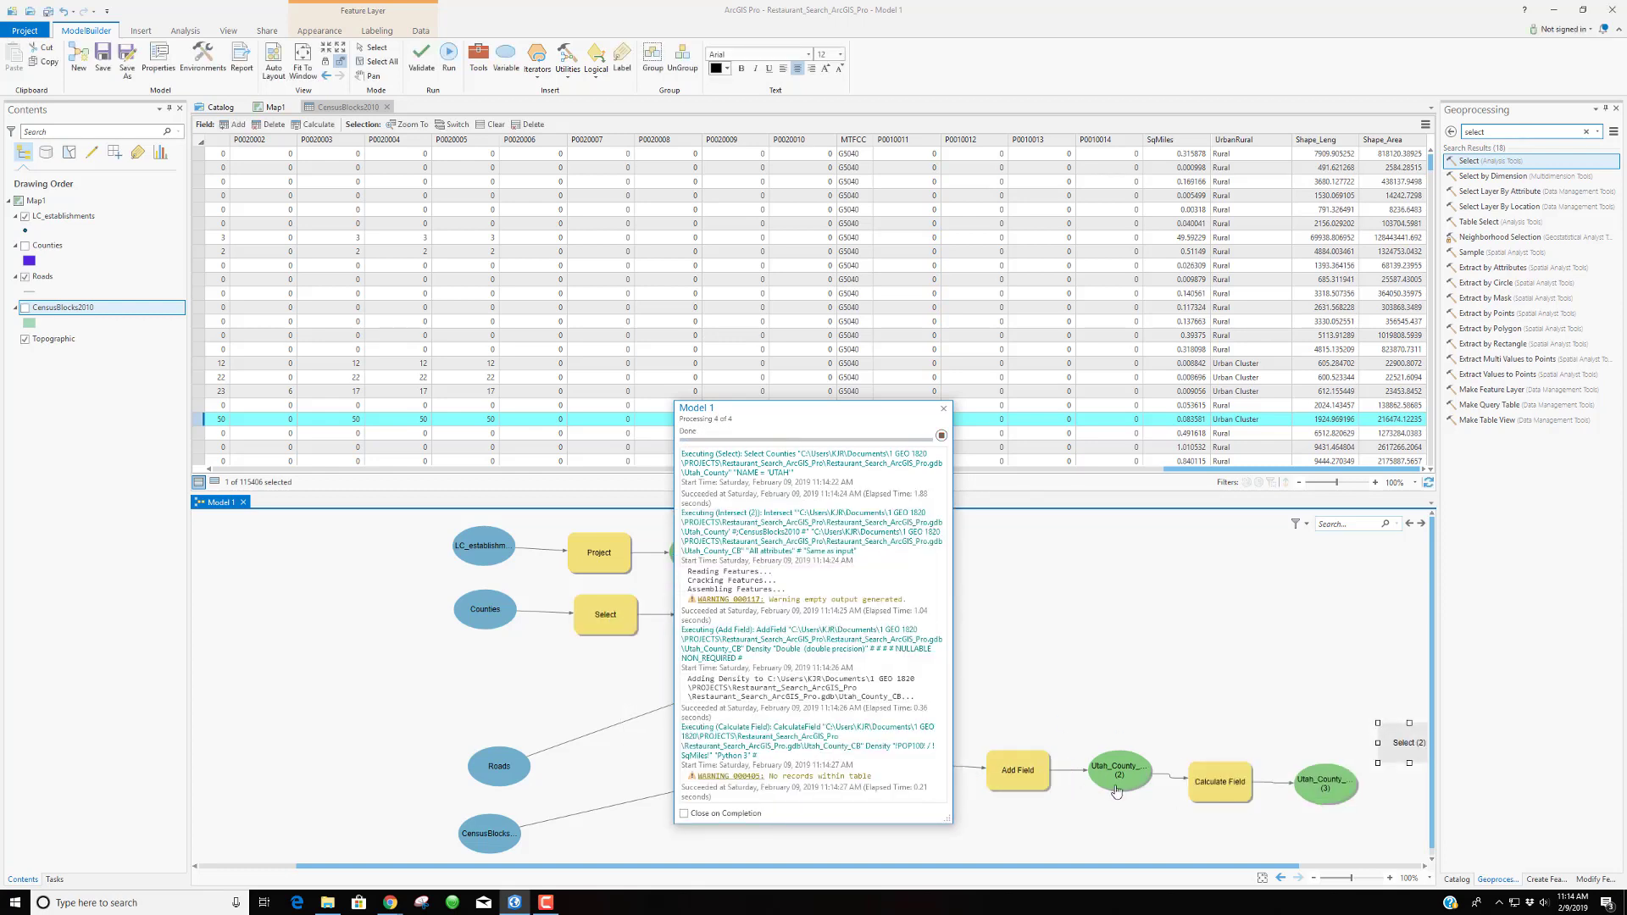
pyautogui.moveTo(1117, 790)
pyautogui.moveTo(1231, 786)
pyautogui.click(943, 408)
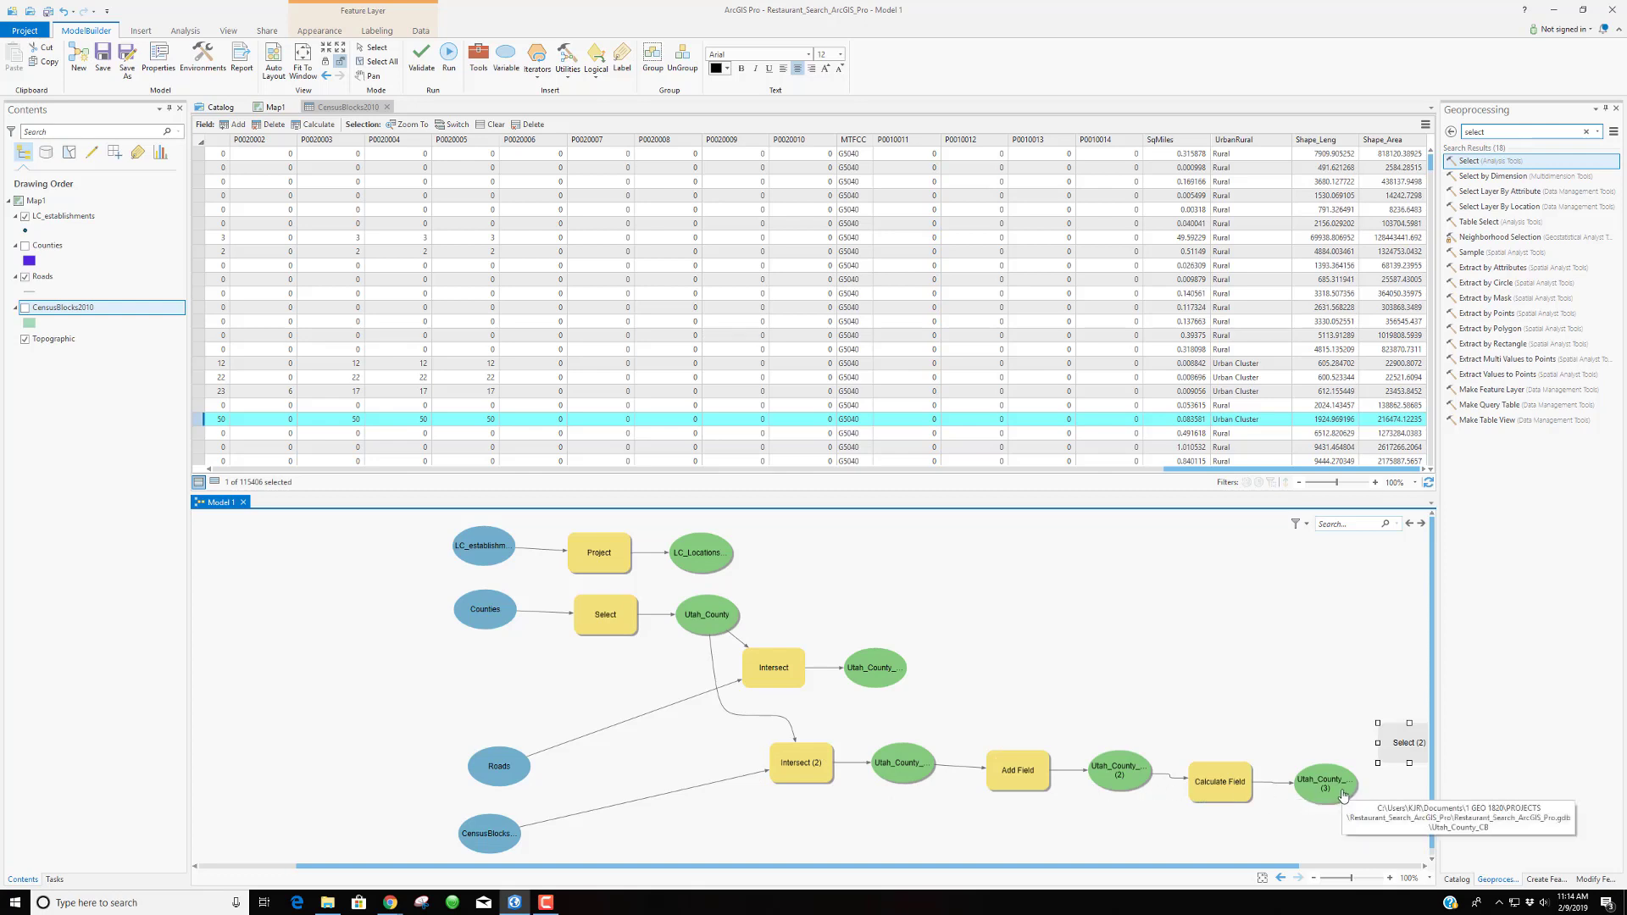
# Reopen the Select (2) parameters and set Utah_County_CB (3) as the input features
pyautogui.doubleClick(1399, 744)
pyautogui.click(1346, 729)
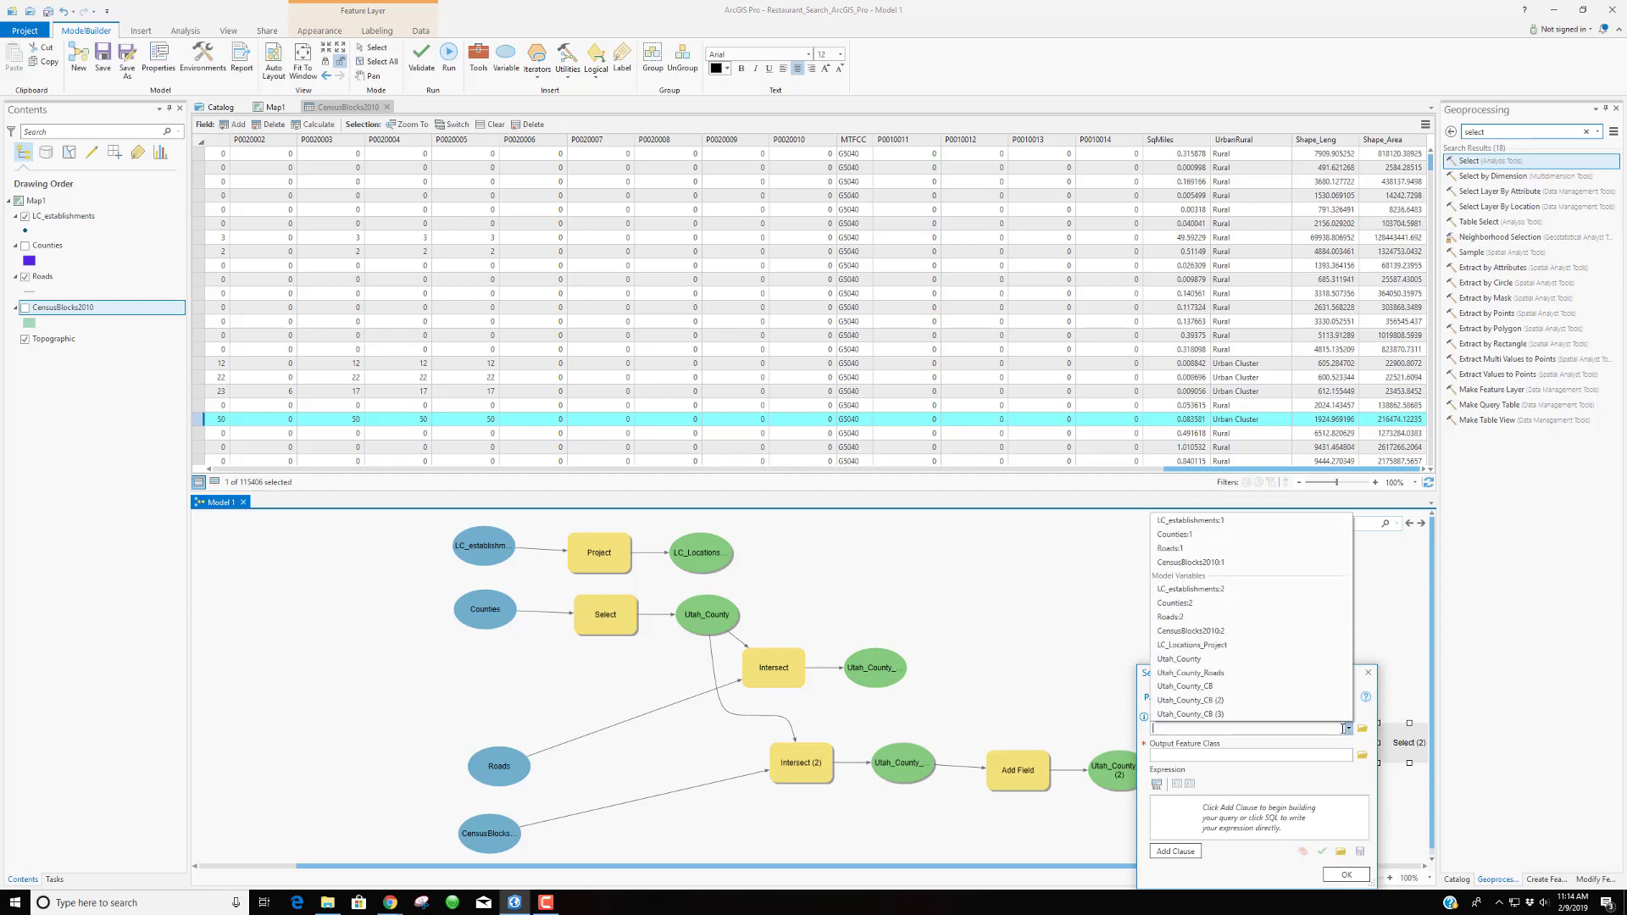
pyautogui.click(1315, 714)
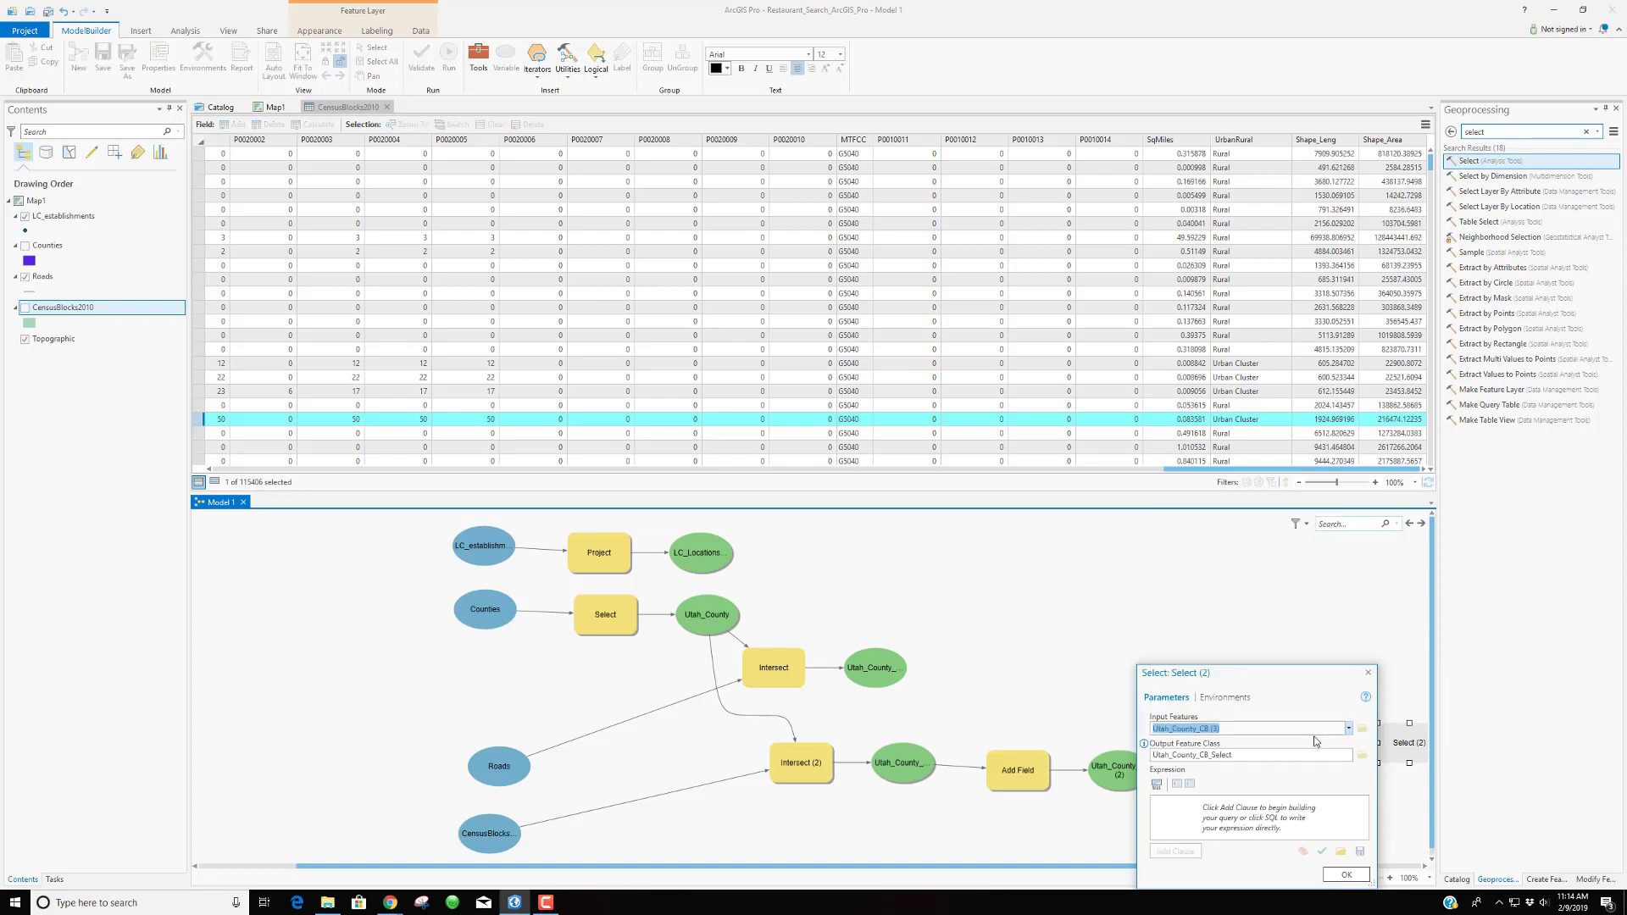
# Add the clause Density is Greater Than 1500 to the Select (2) expression and accept the settings
pyautogui.click(1176, 851)
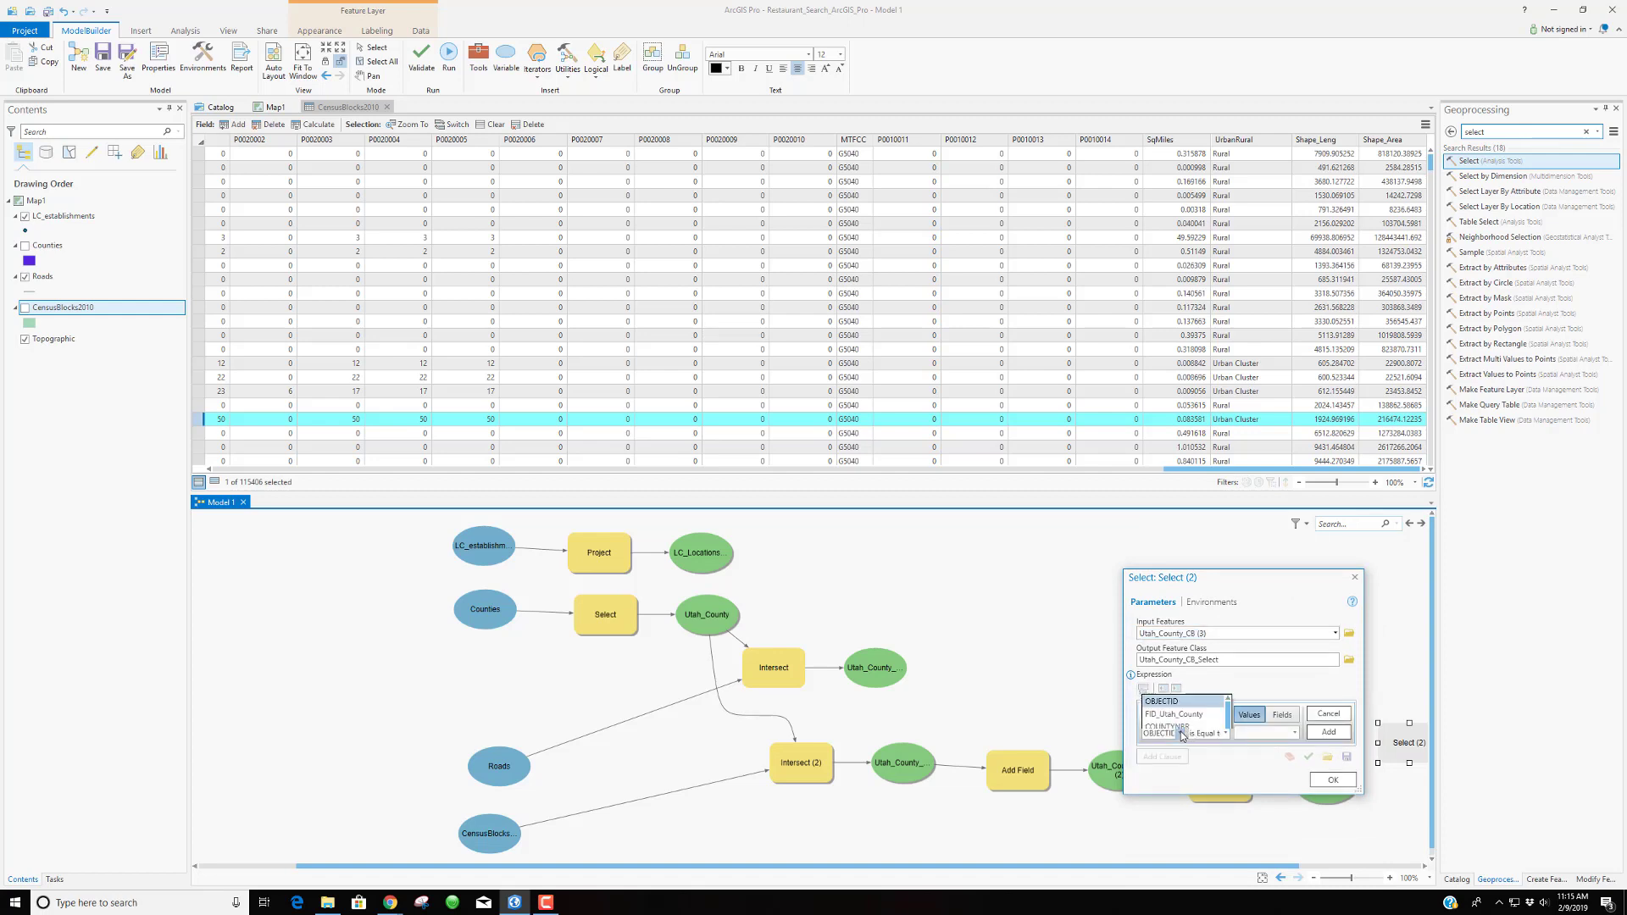
pyautogui.click(1180, 733)
pyautogui.scroll(-10, 1221, 499)
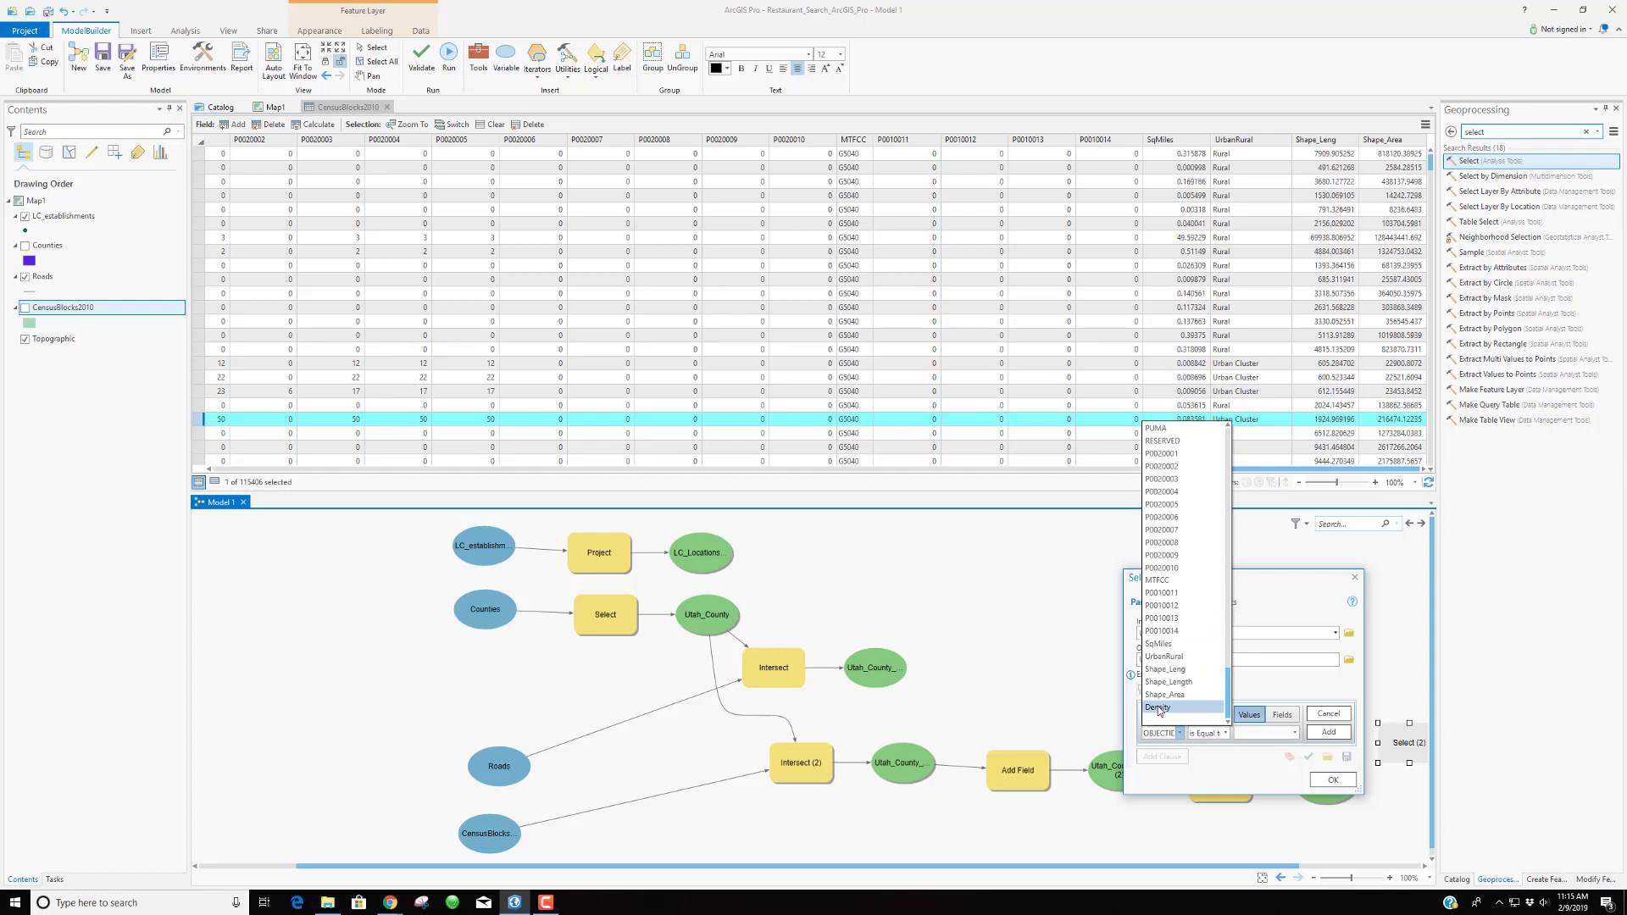
pyautogui.click(1158, 709)
pyautogui.click(1225, 734)
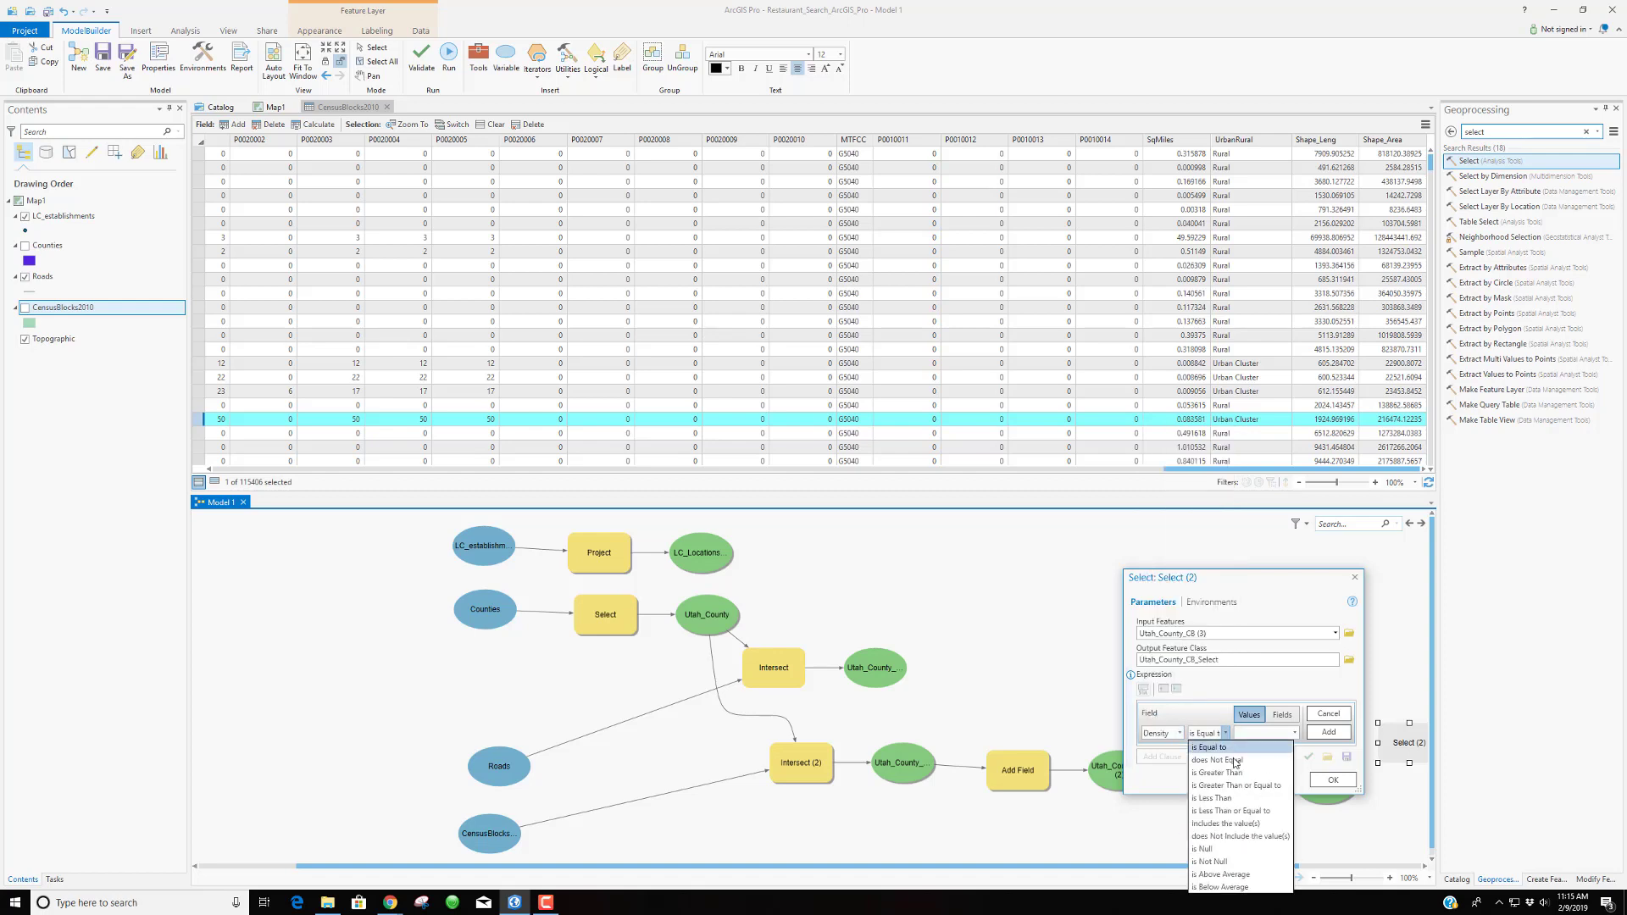
pyautogui.click(1217, 772)
pyautogui.click(1261, 730)
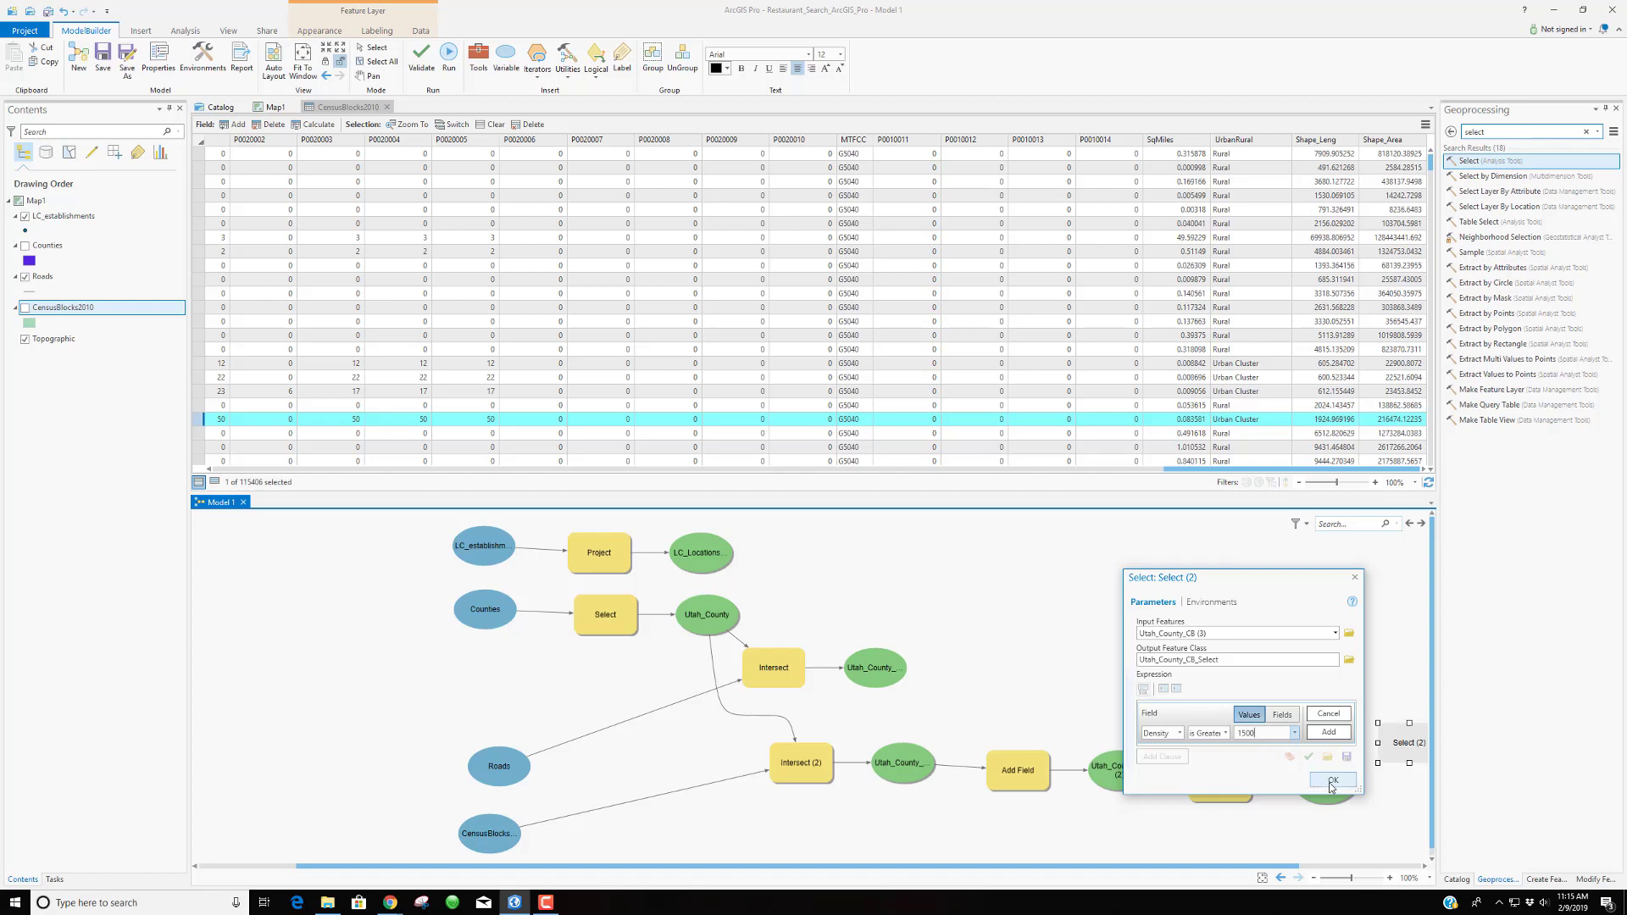
pyautogui.click(1328, 733)
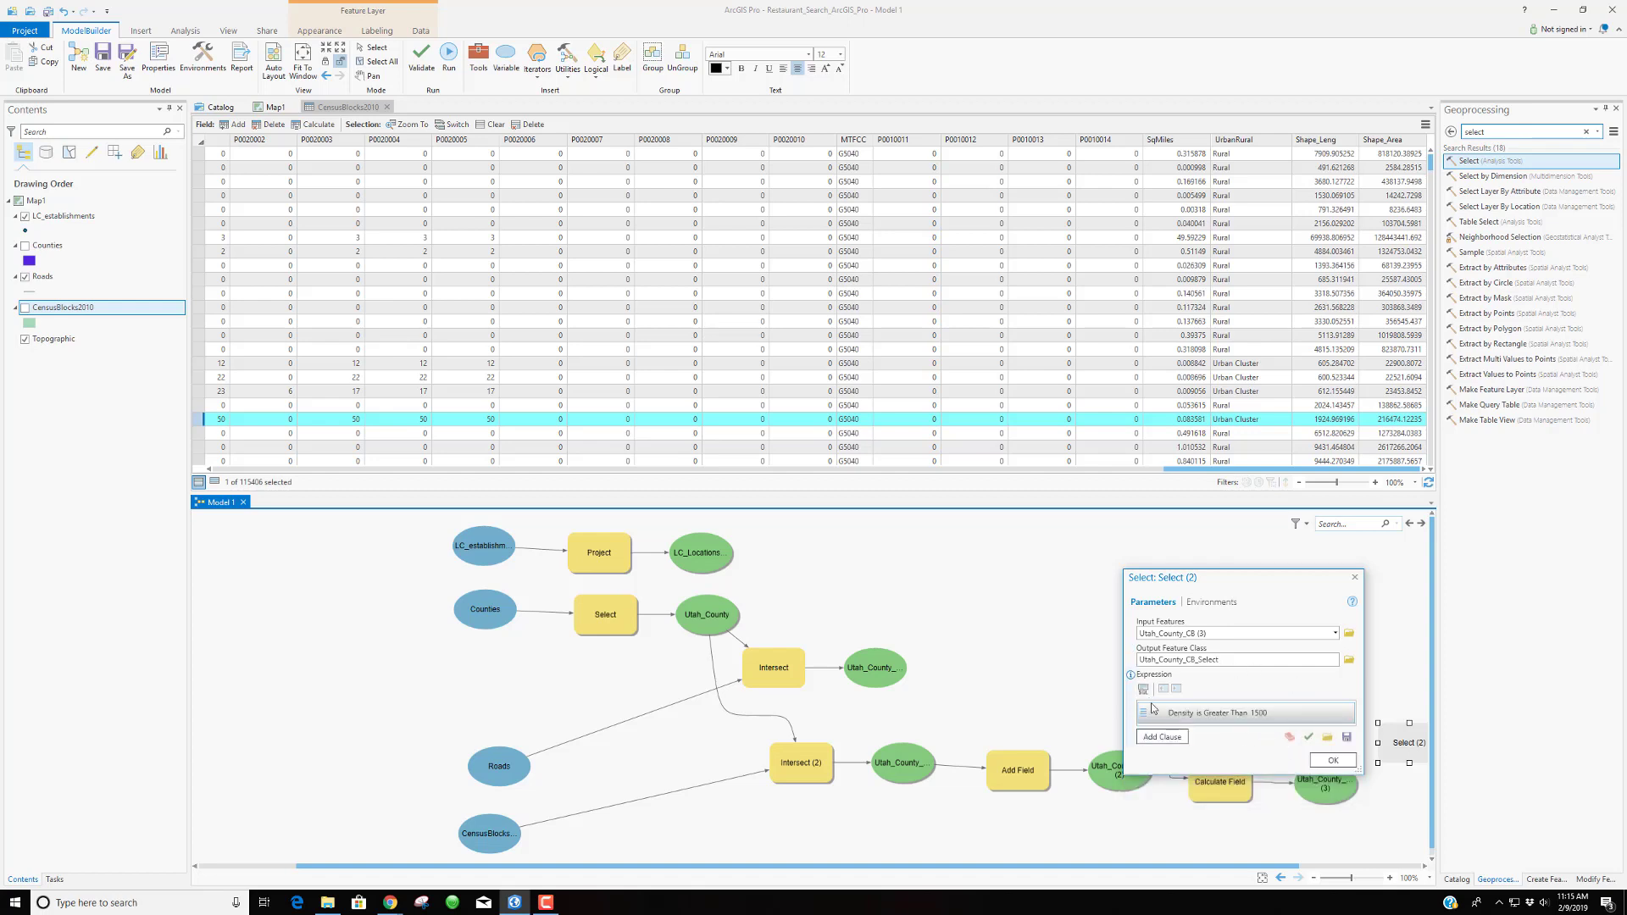
pyautogui.click(1336, 761)
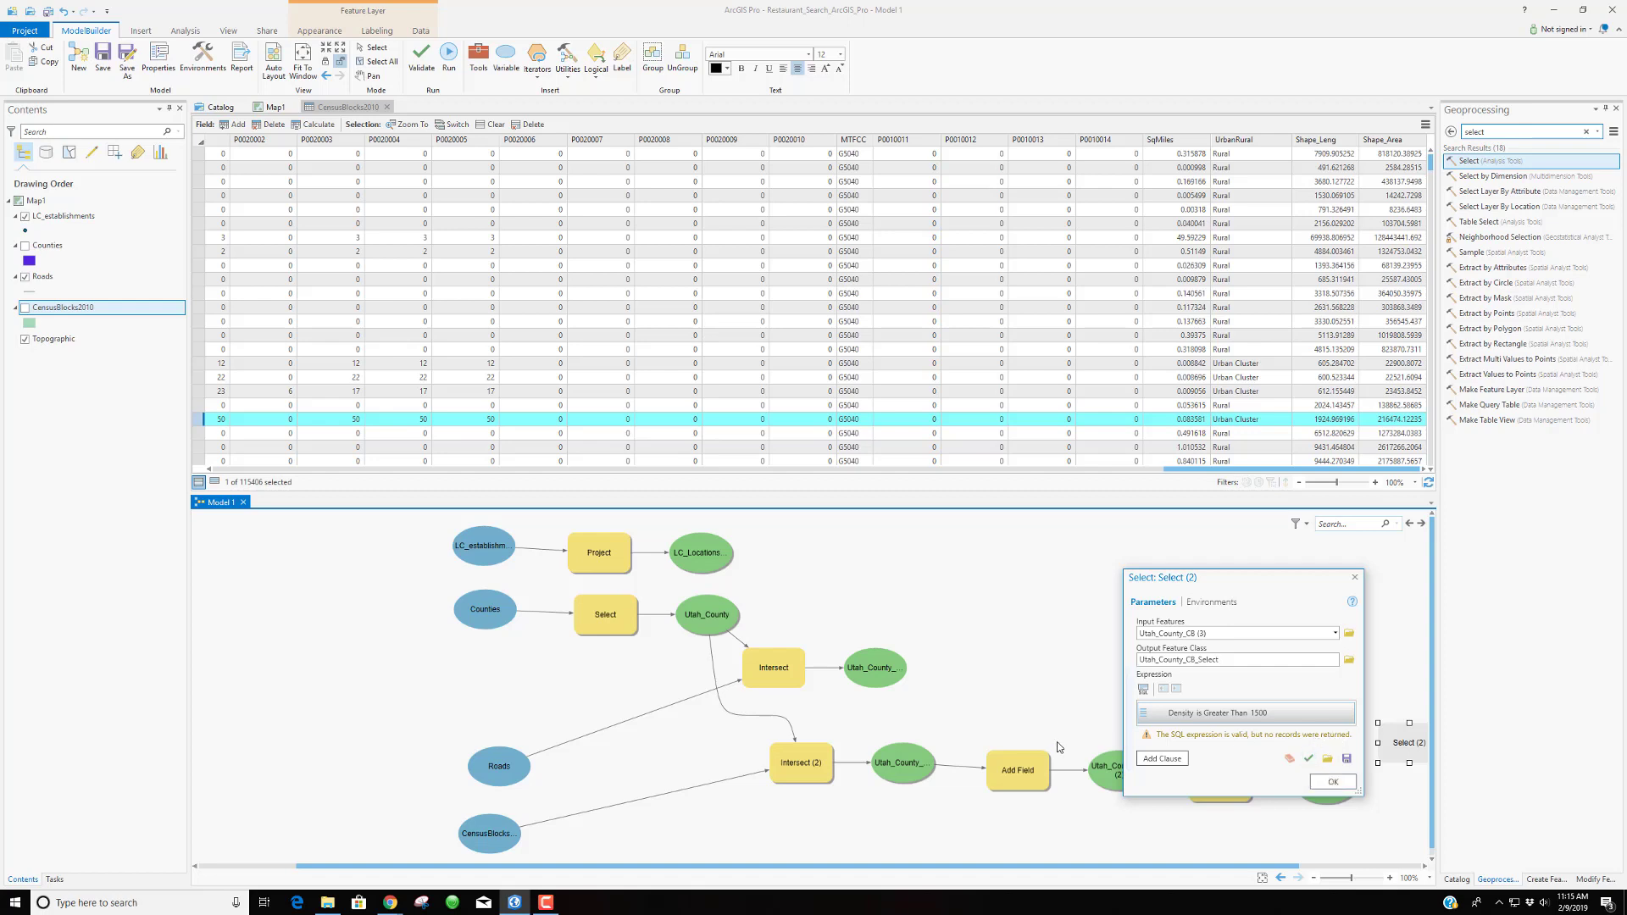
pyautogui.moveTo(1019, 775)
pyautogui.click(1333, 782)
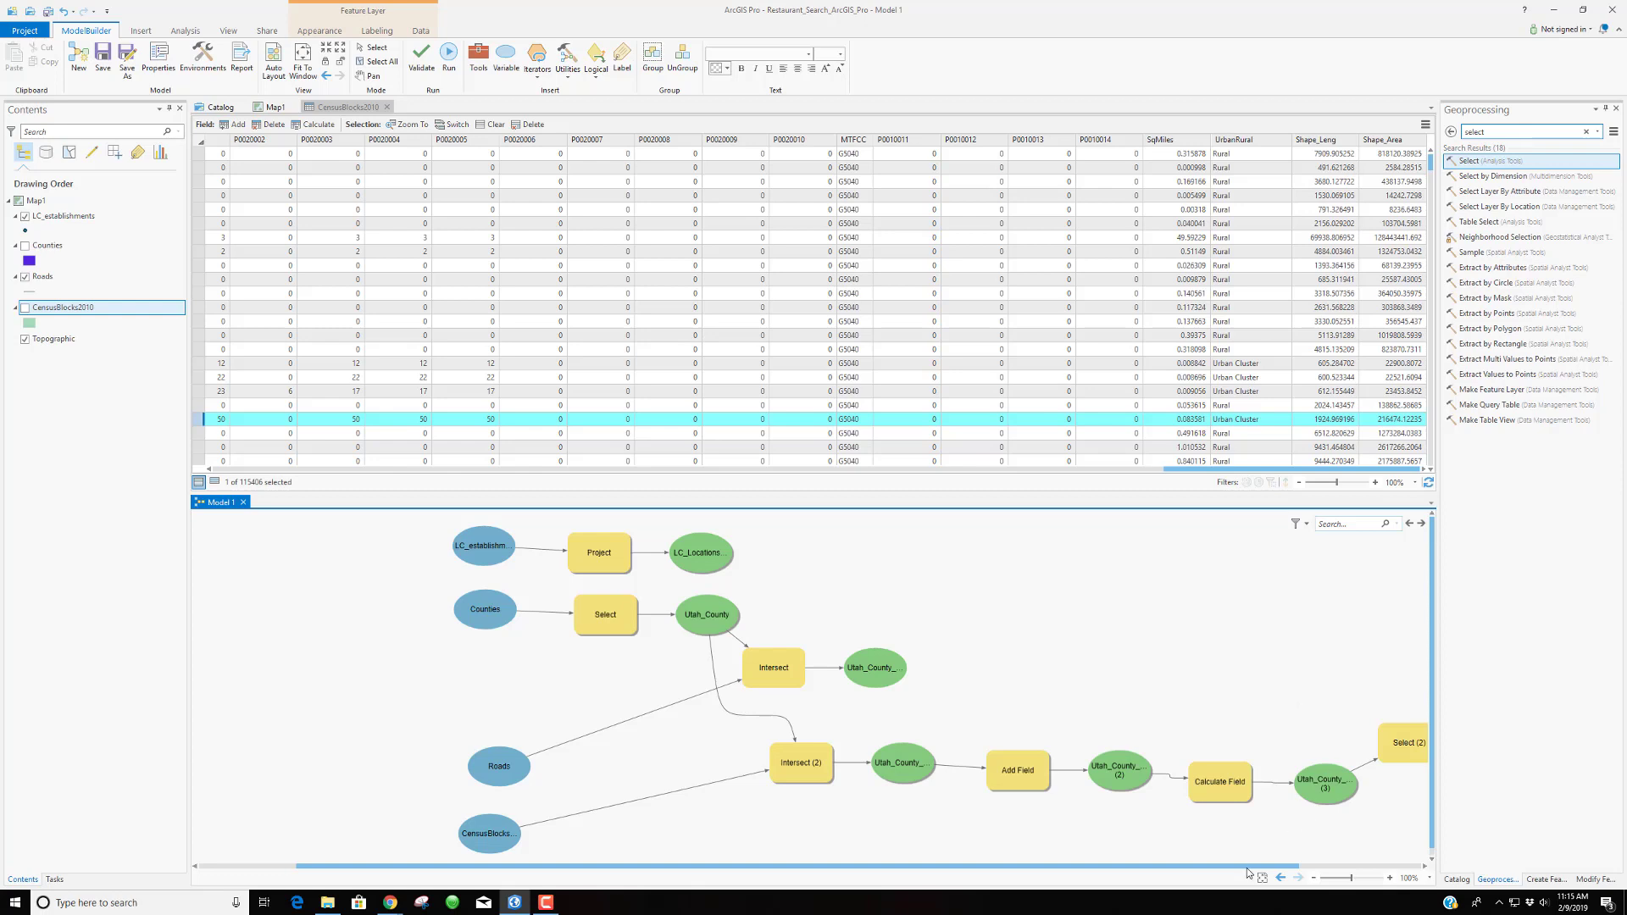
# Rearrange the whole model diagram with the automatic layout
pyautogui.moveTo(1249, 868); pyautogui.dragTo(1373, 866)
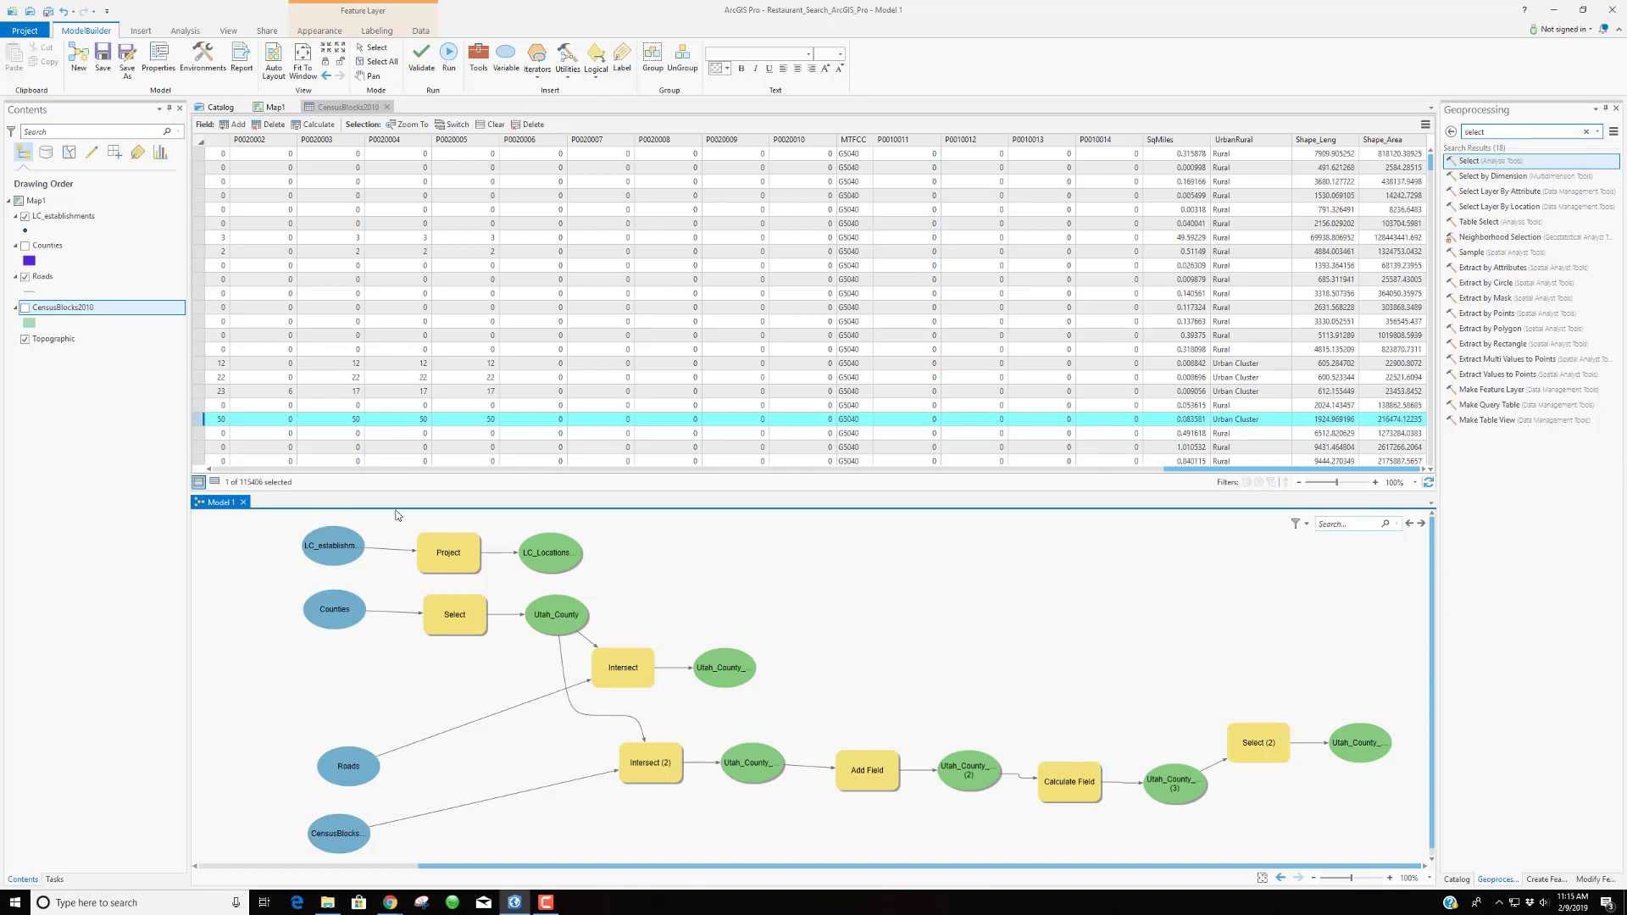
pyautogui.click(272, 63)
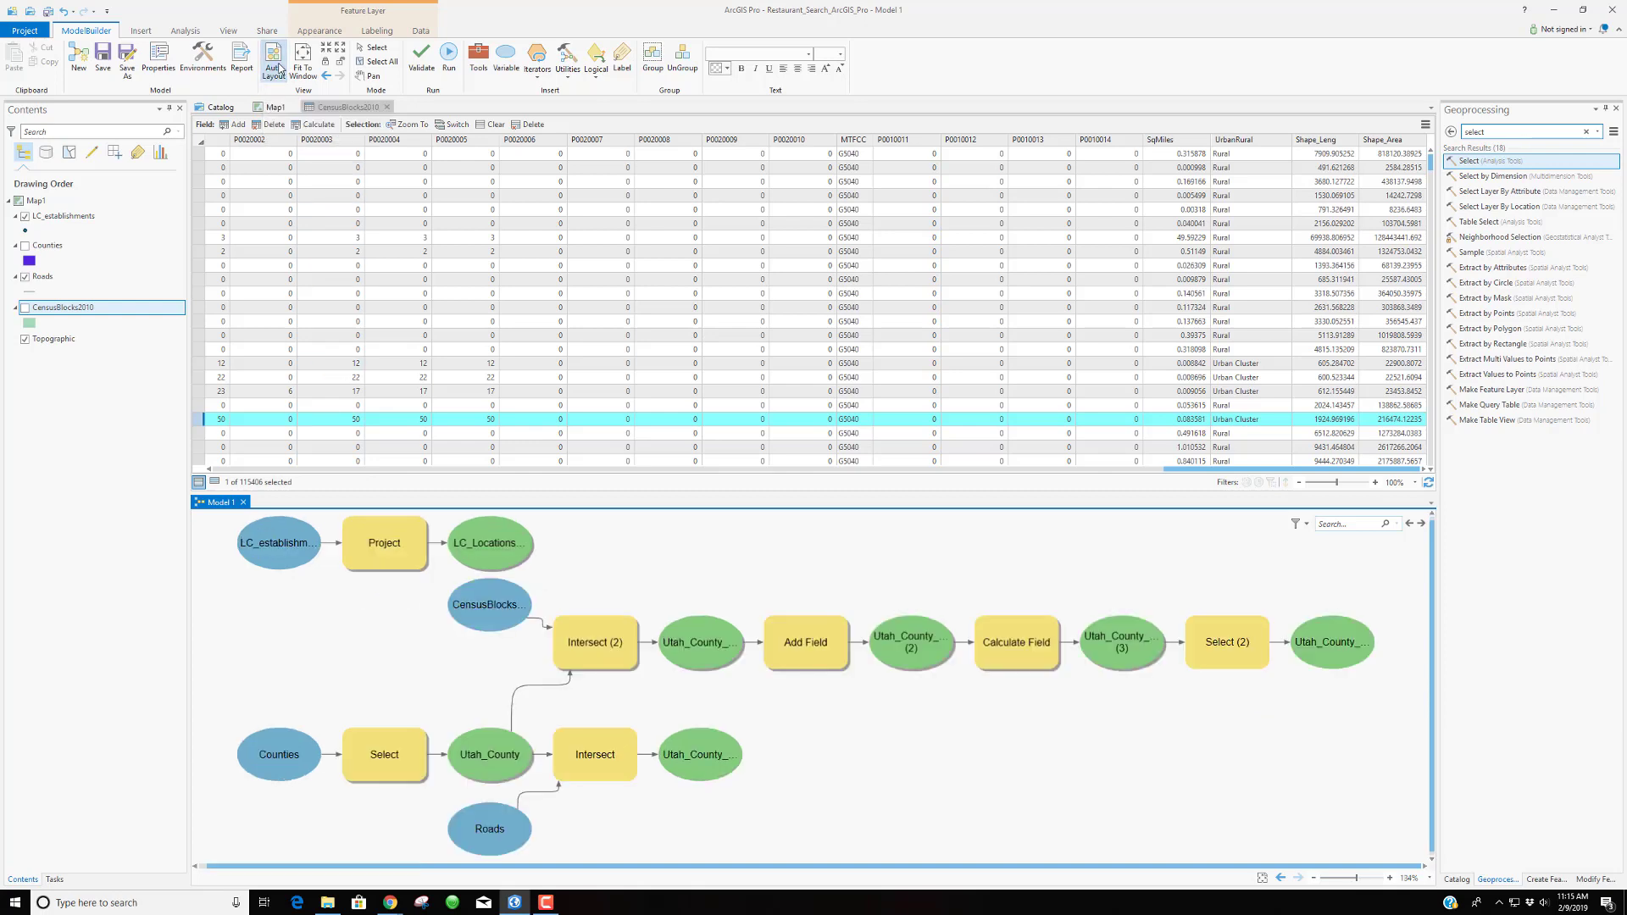
pyautogui.scroll(-2, 747, 751)
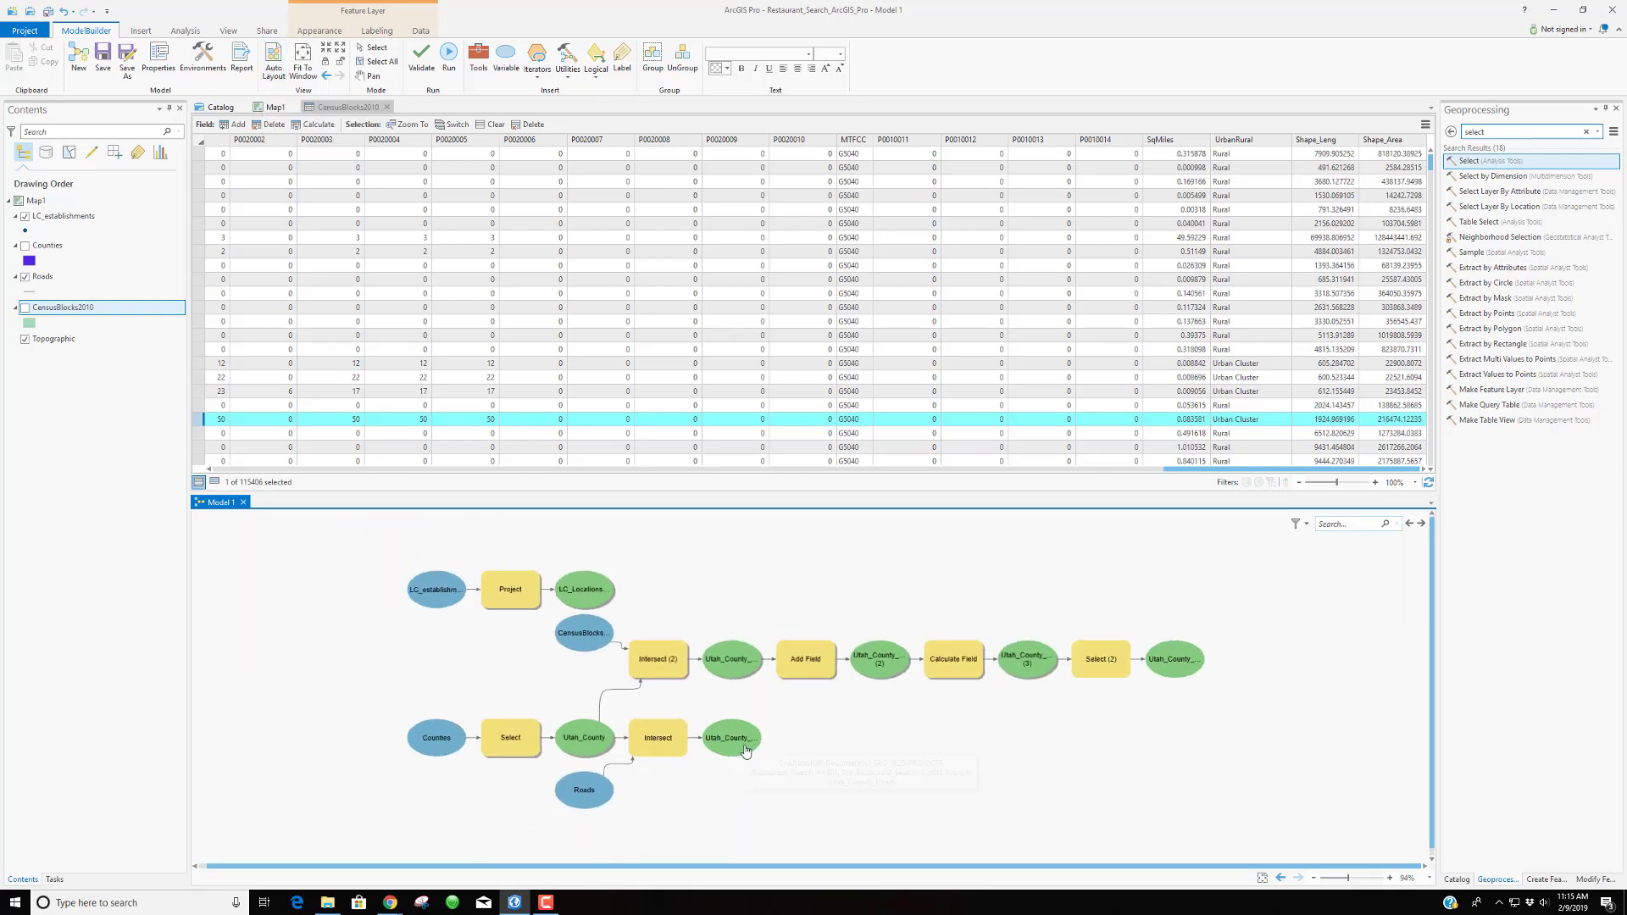
pyautogui.scroll(-1, 874, 734)
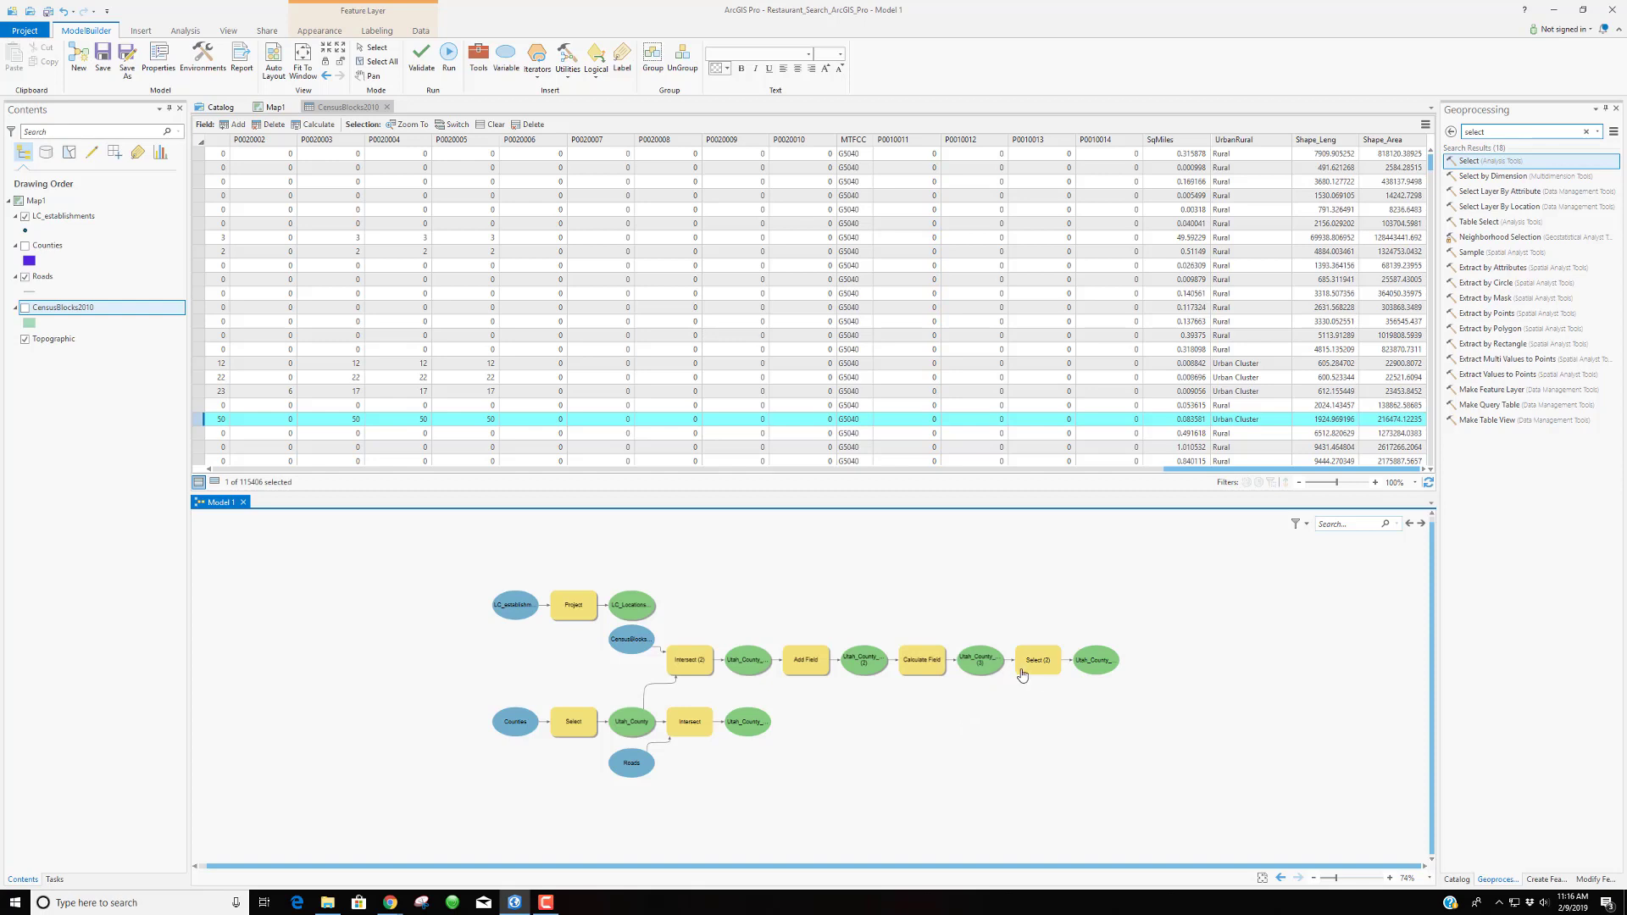
pyautogui.moveTo(1044, 674)
# Search the geoprocessing tools for dissolve and add Dissolve to the model beside the Select (2) output
pyautogui.click(1496, 133)
pyautogui.doubleClick(1495, 133)
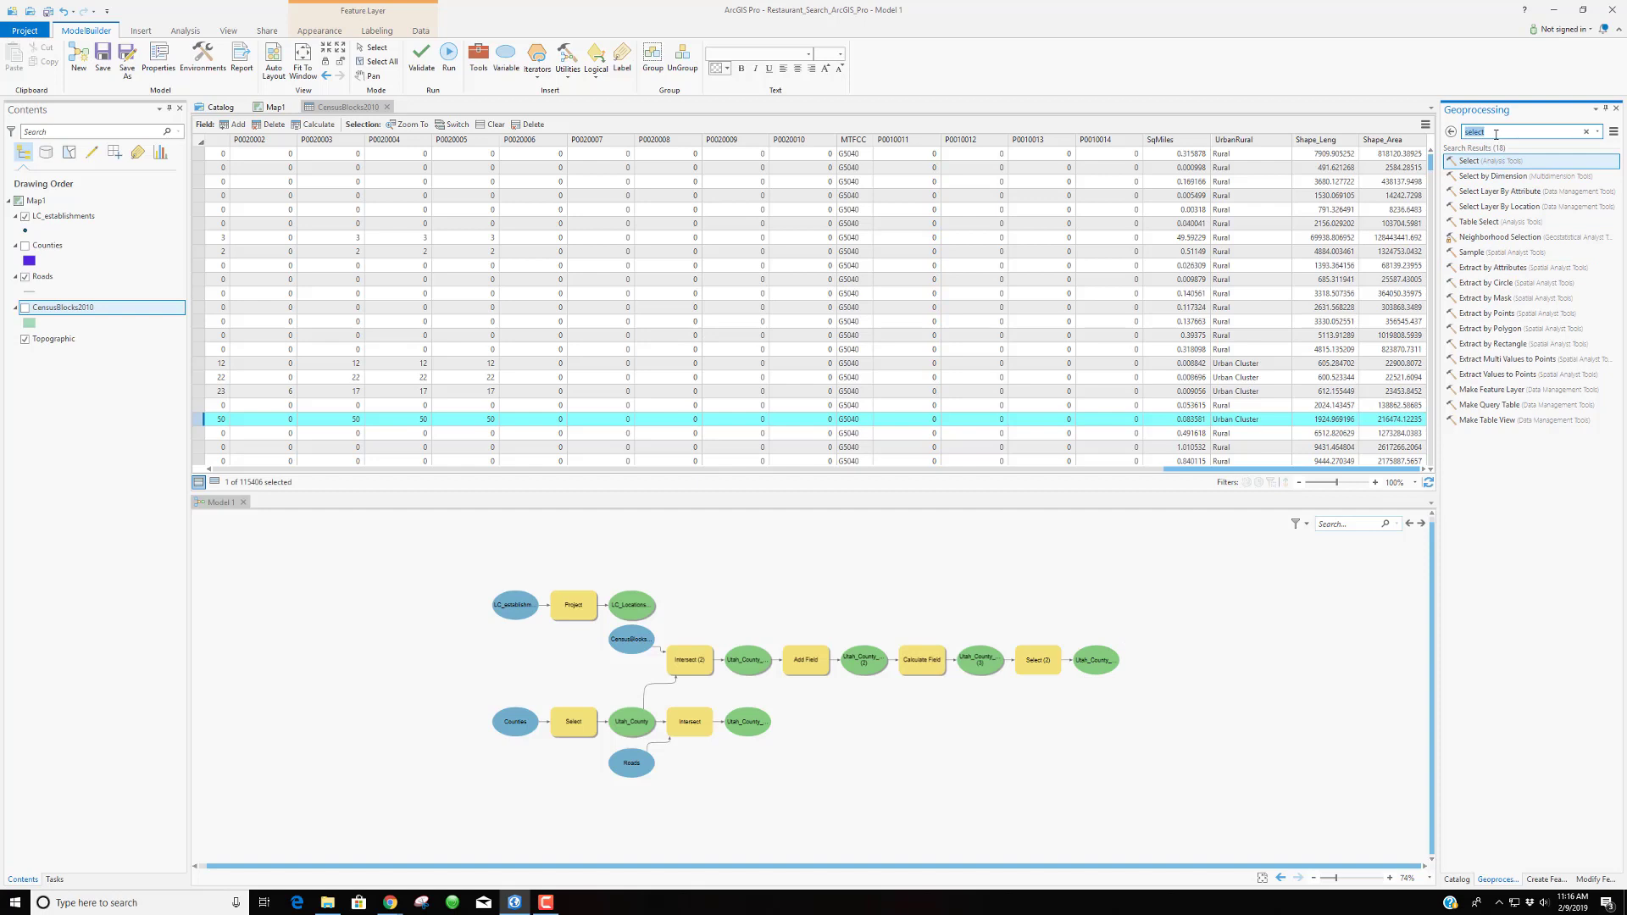
pyautogui.write('disso')
pyautogui.write('lve')
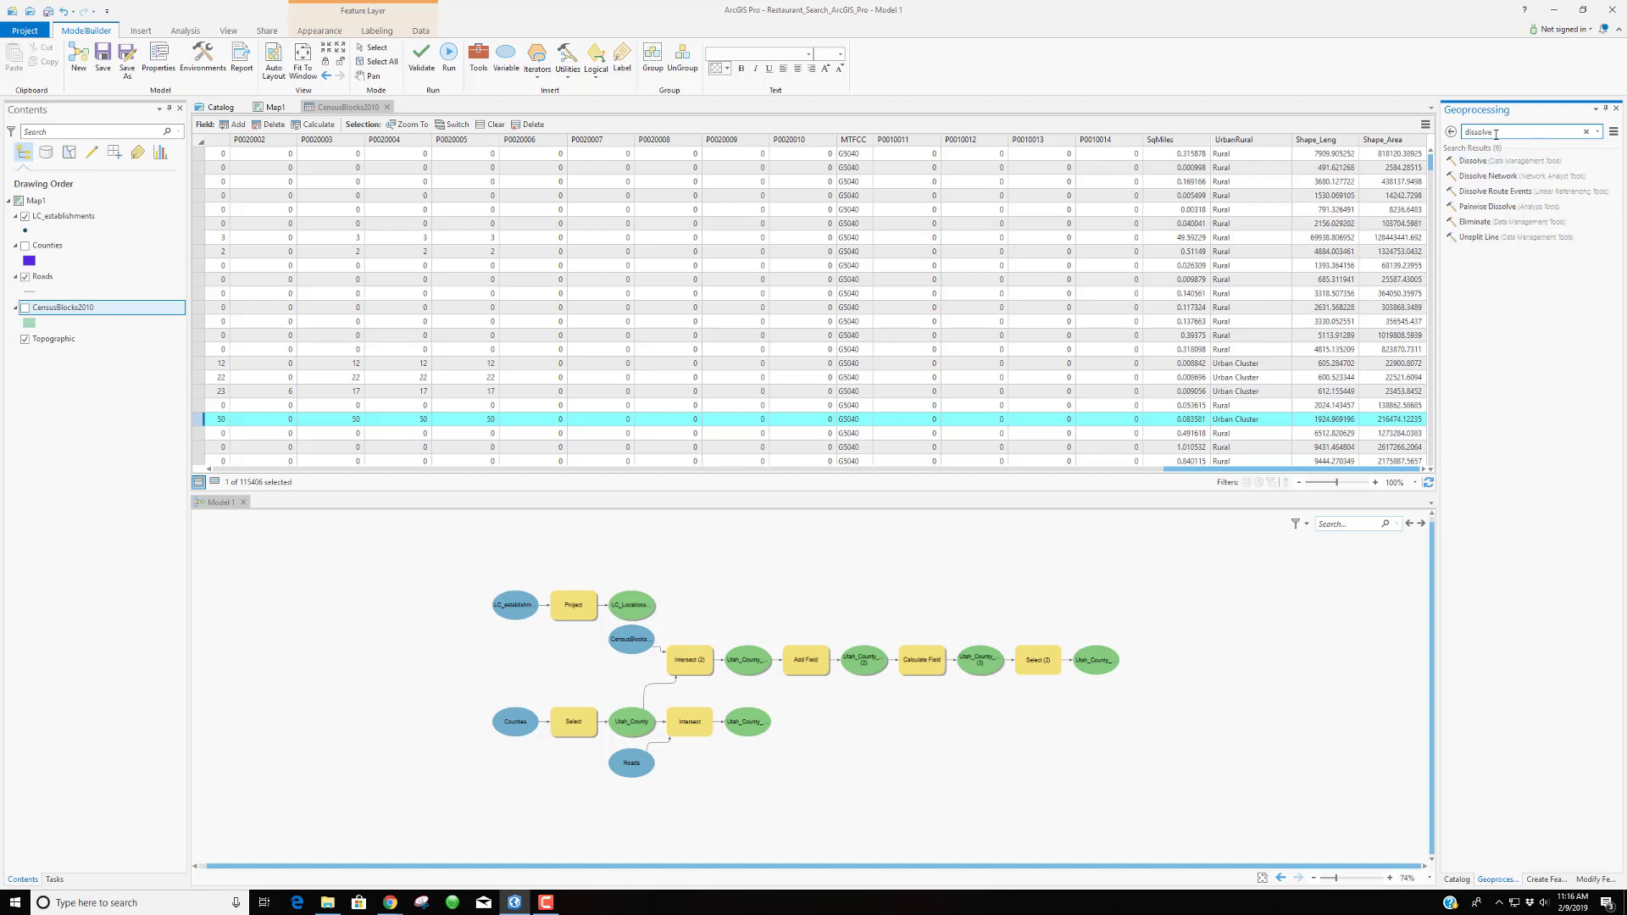
pyautogui.moveTo(1472, 161); pyautogui.dragTo(1178, 666)
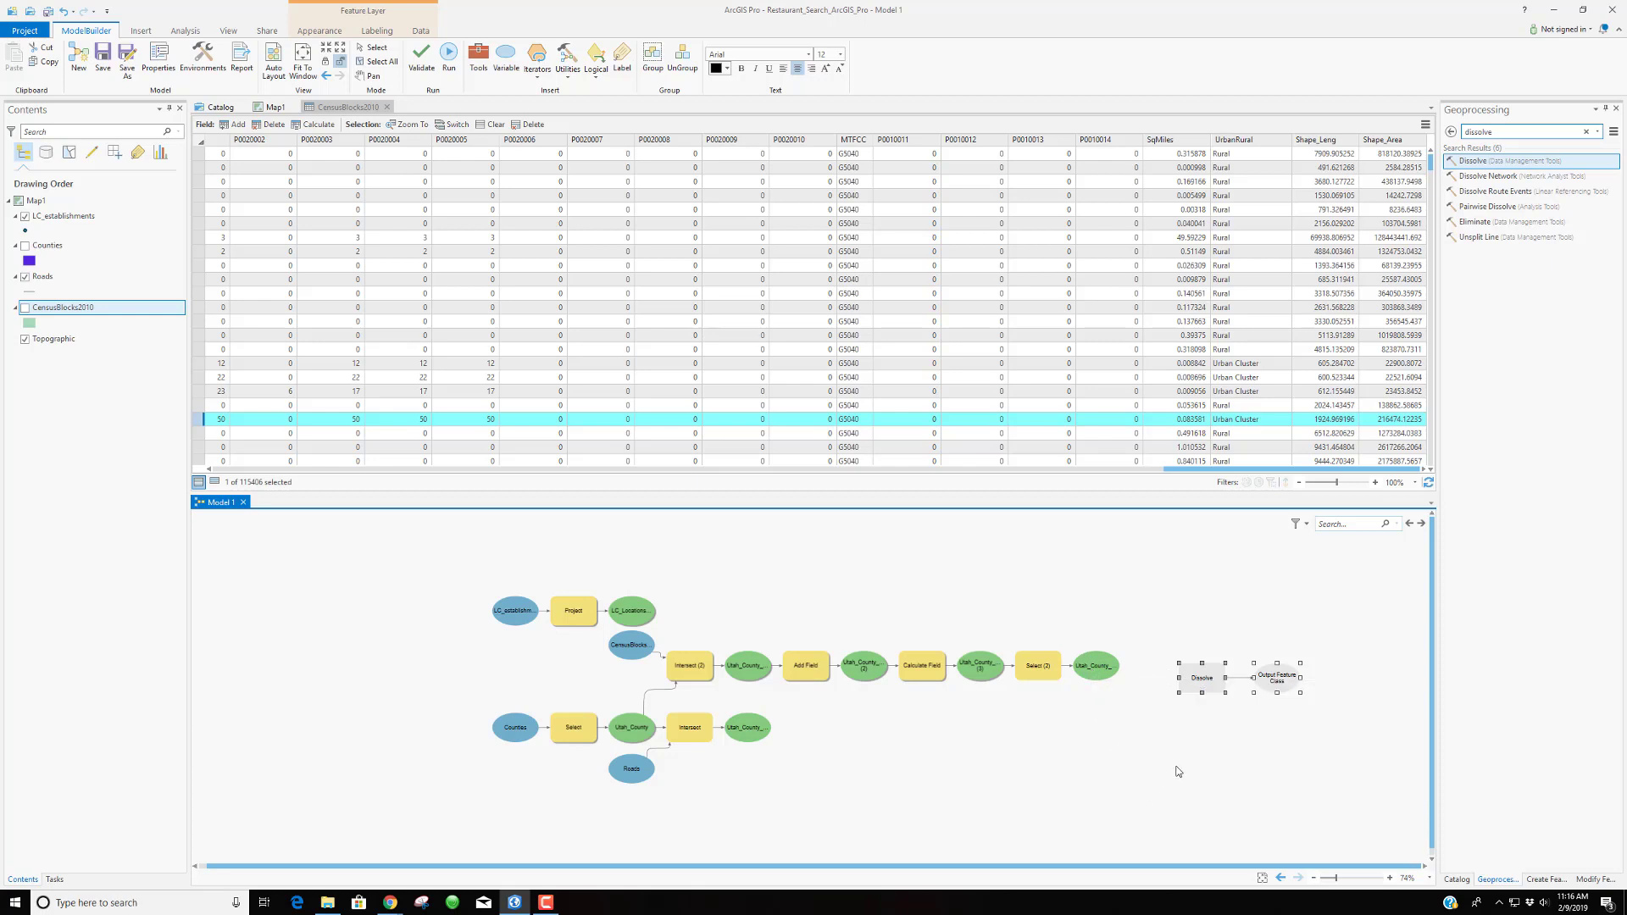
# Set the Dissolve input features to Utah_County_CB_Select and accept the settings with the output feature class Utah_County_CB_Select_Dissol
pyautogui.doubleClick(1202, 678)
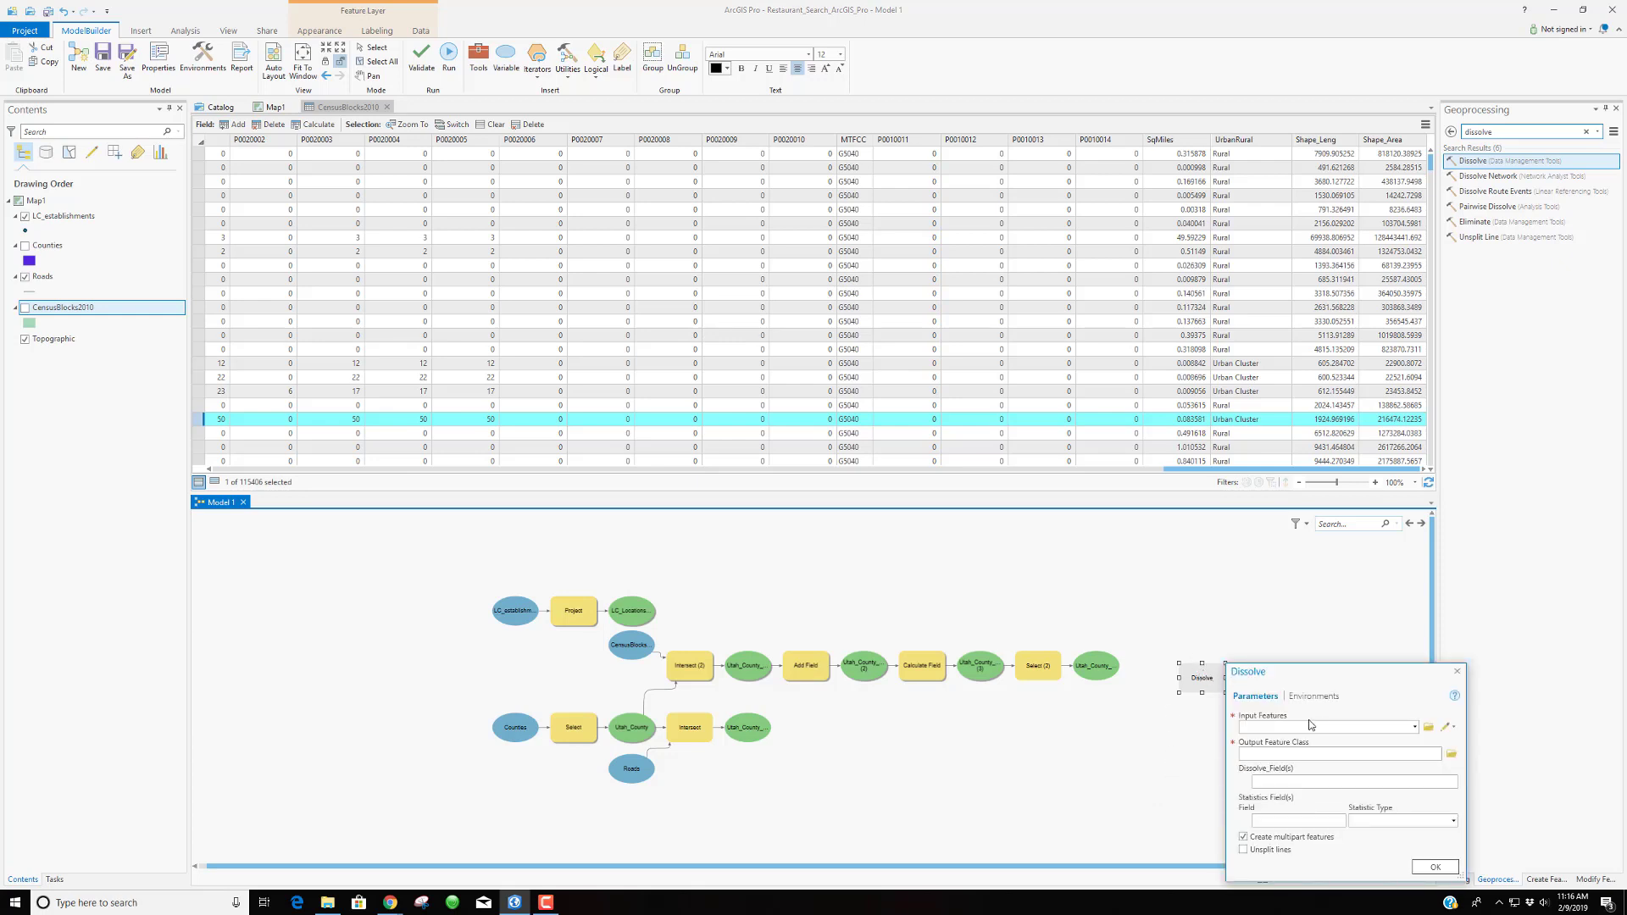
pyautogui.click(1413, 726)
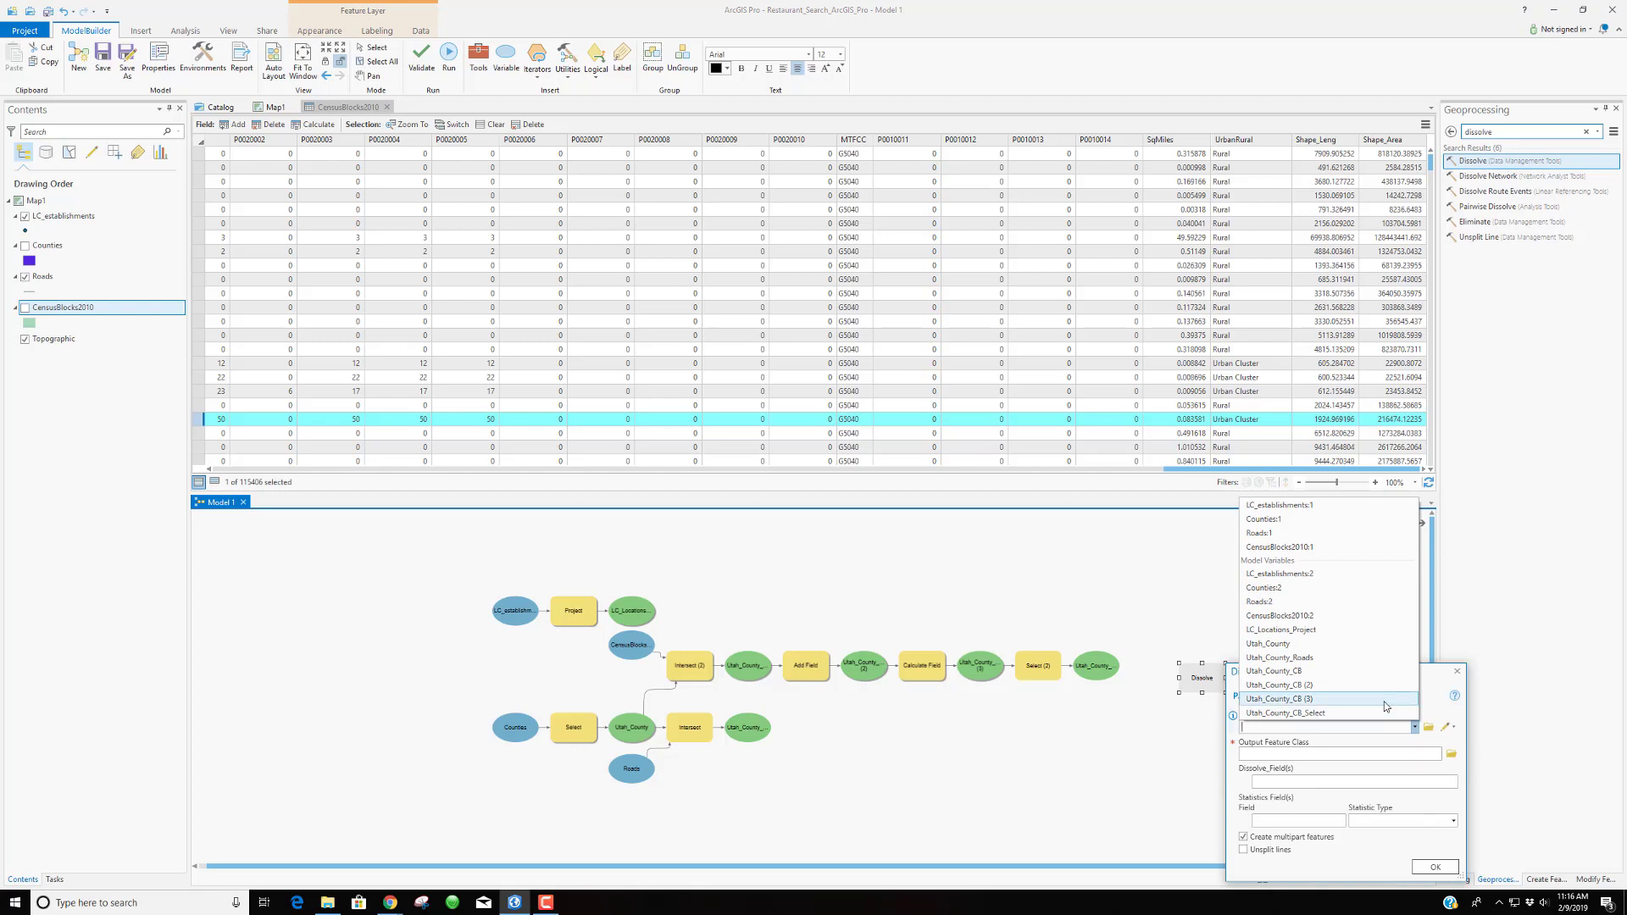
pyautogui.click(1379, 712)
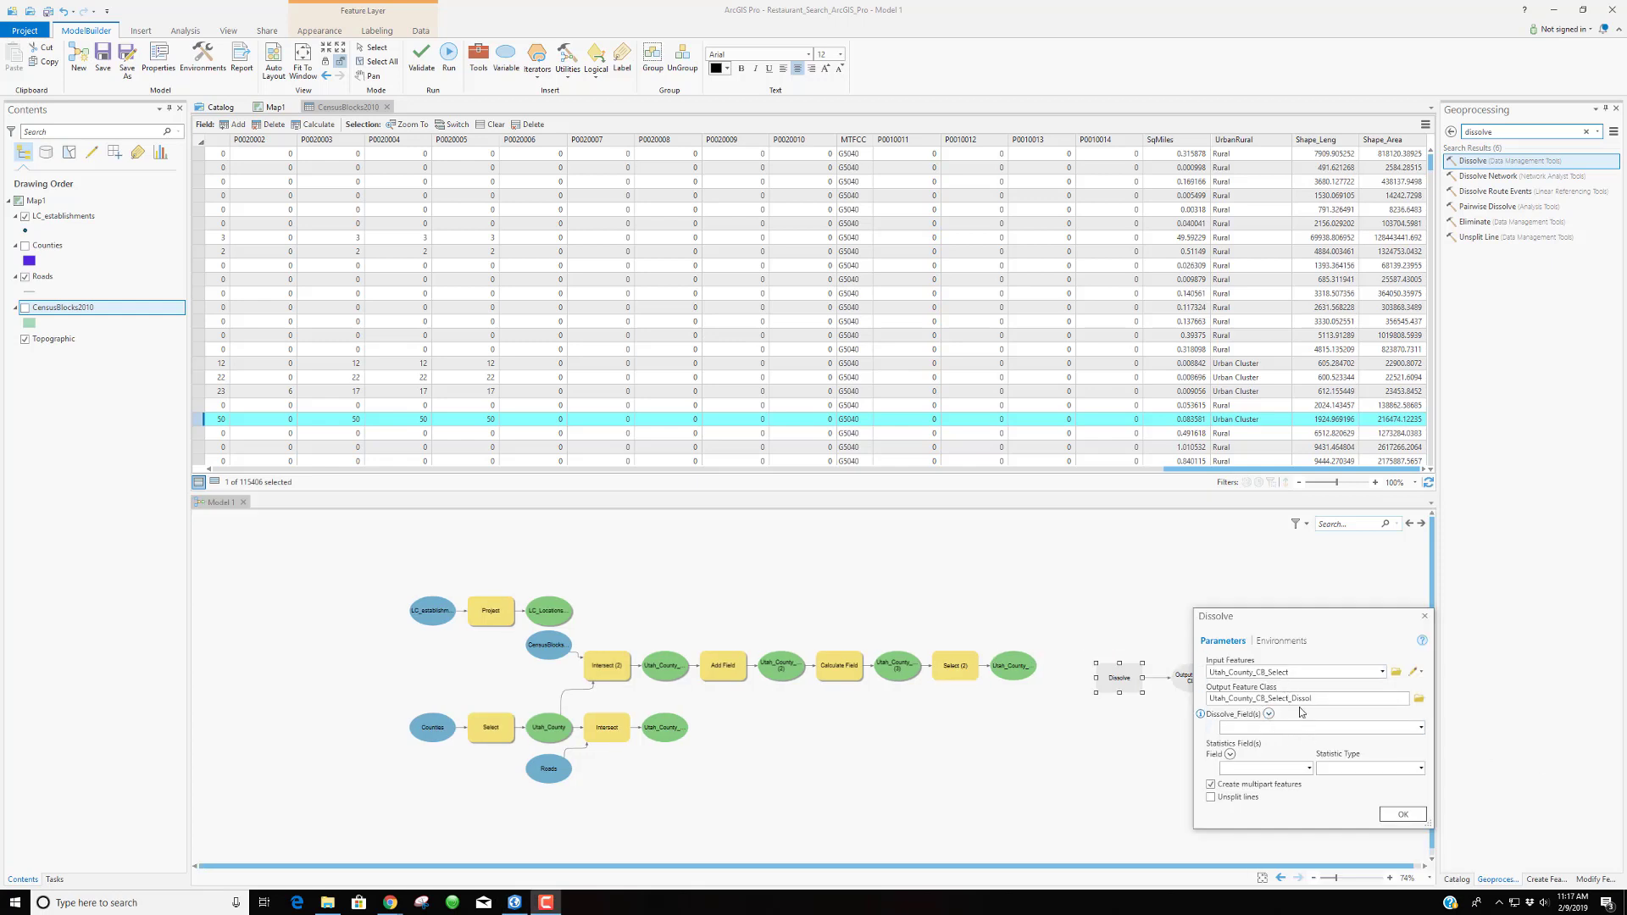
pyautogui.click(1402, 815)
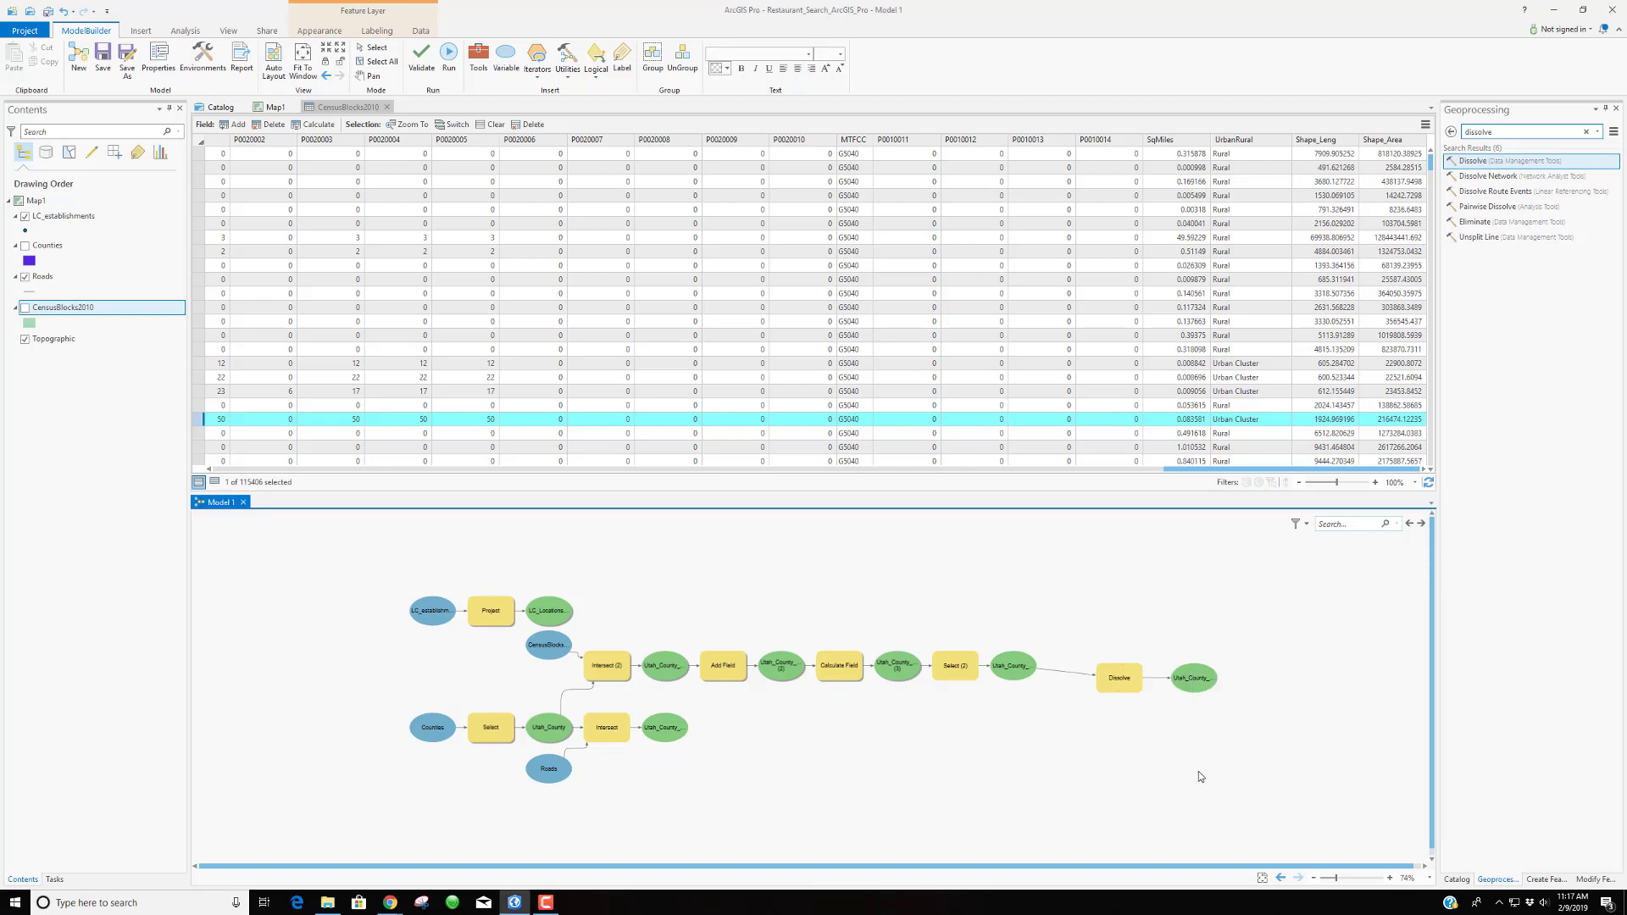
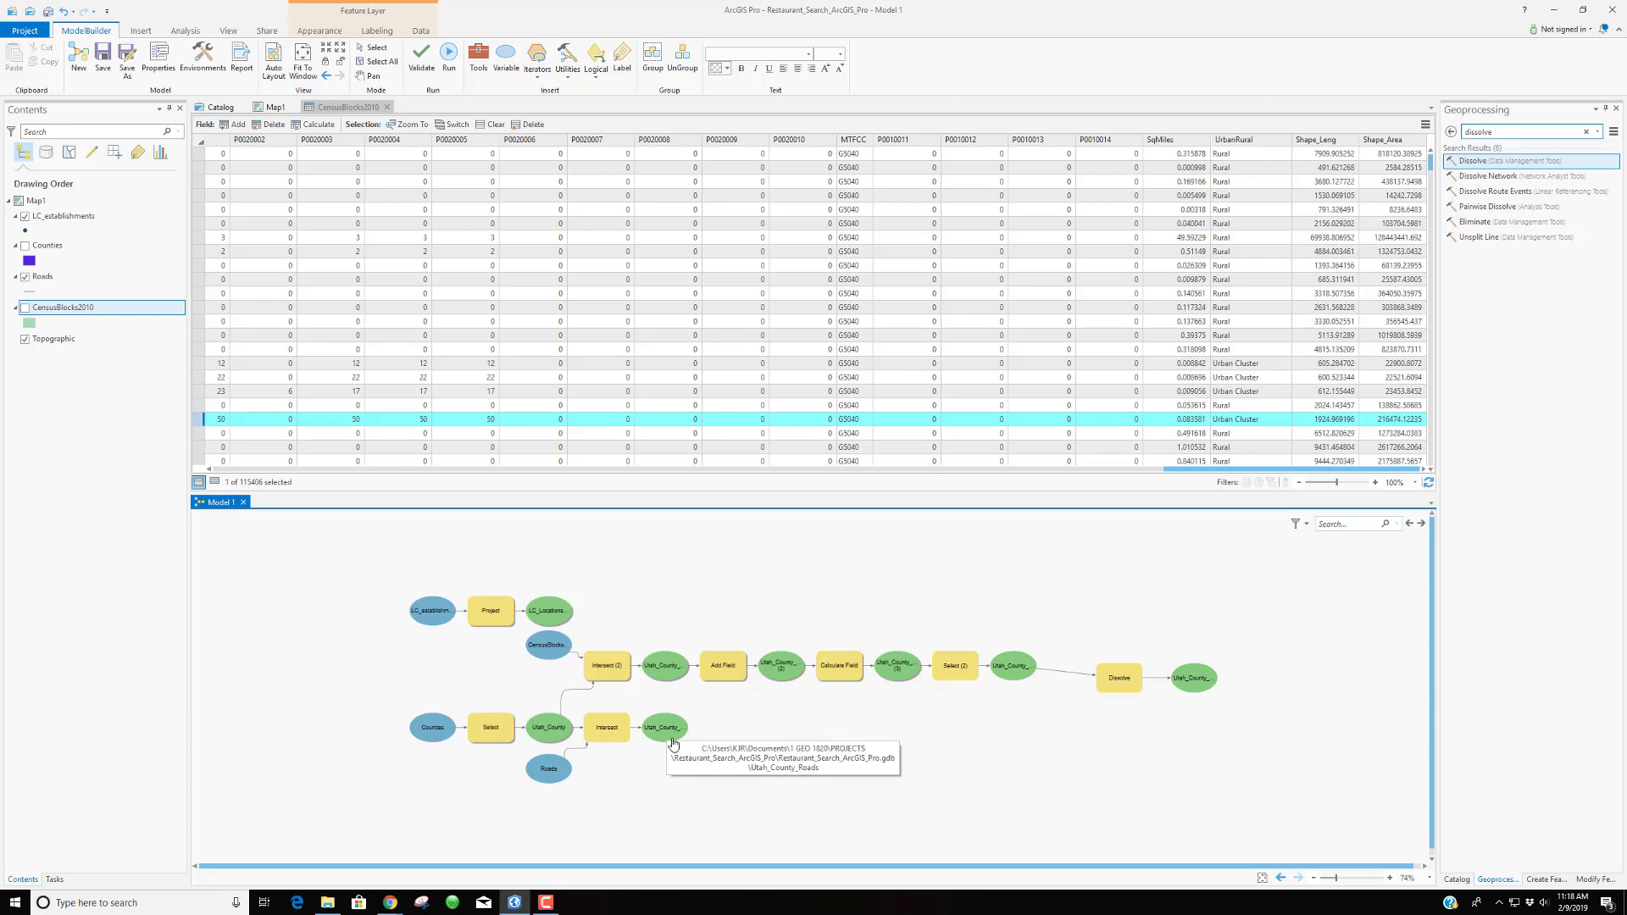
# Search the geoprocessing tools for select and add the Select tool to the model beside the Utah_County_Roads output
pyautogui.click(1513, 131)
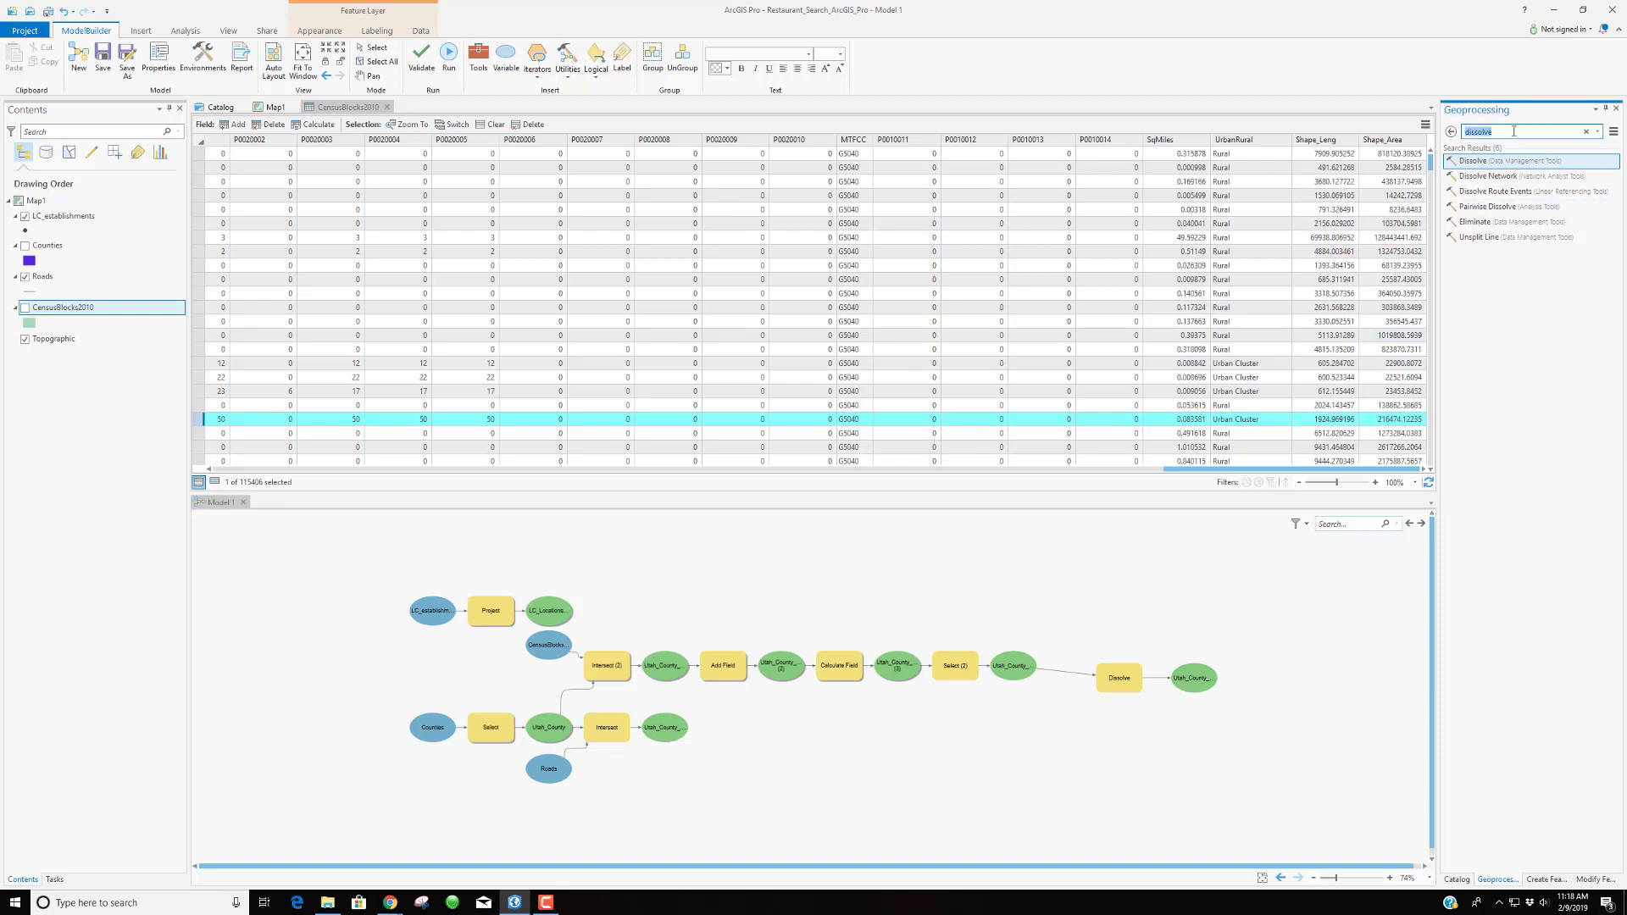
pyautogui.write('select')
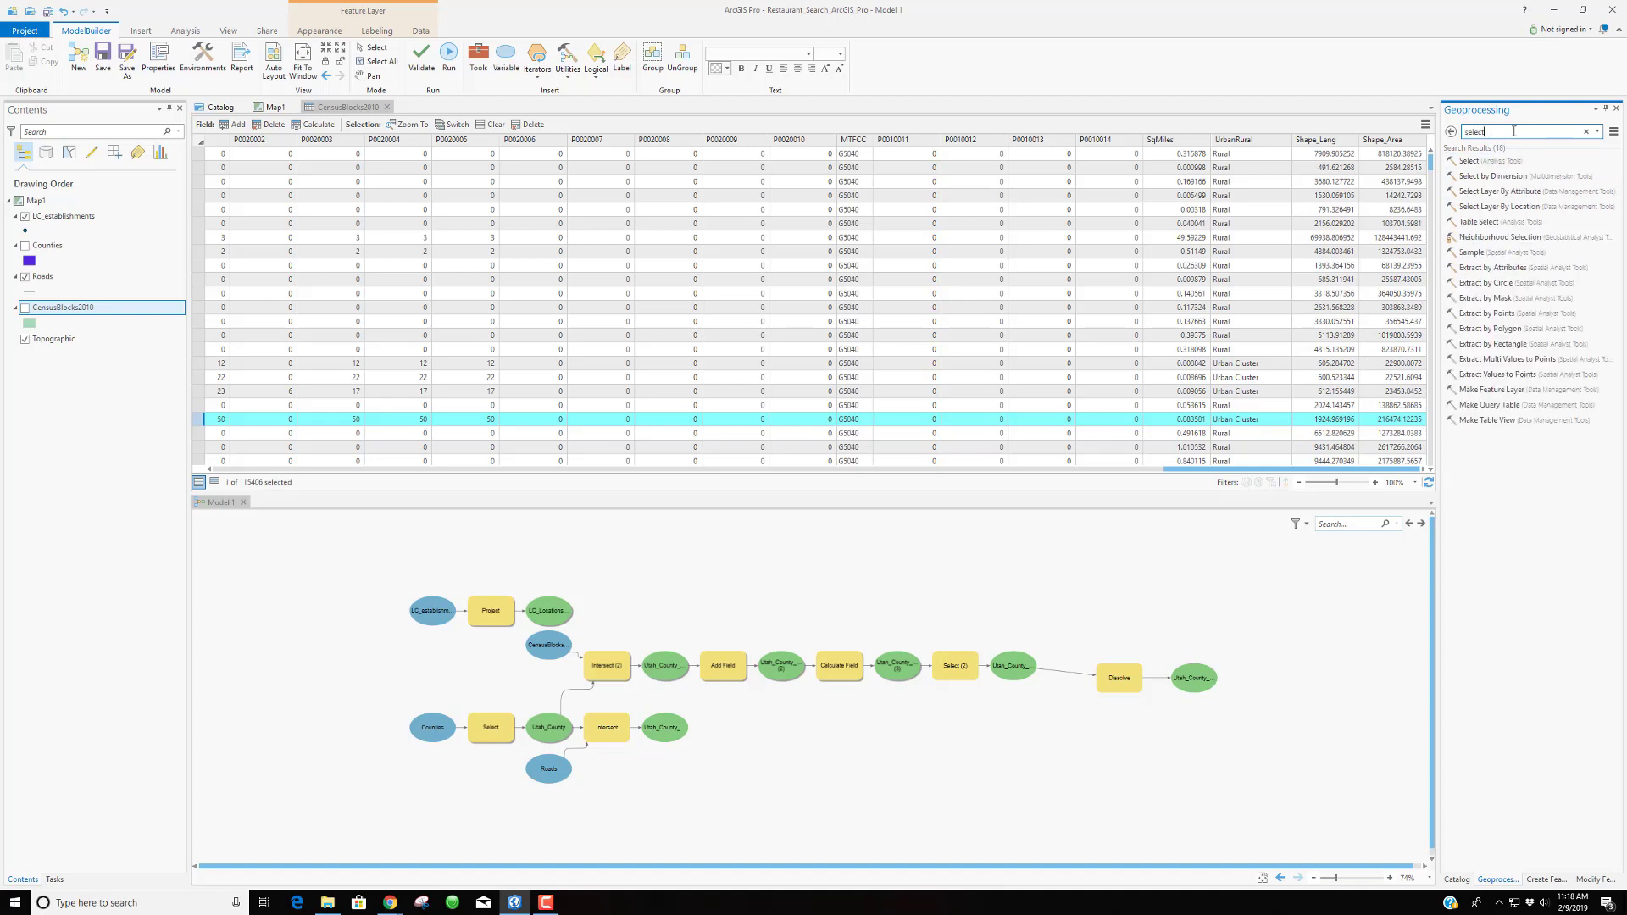
pyautogui.moveTo(1490, 161); pyautogui.dragTo(754, 731)
# Set the Select (3) input features to Utah_County_Roads and name the output feature class Utah_County_Big_Roads
pyautogui.doubleClick(769, 731)
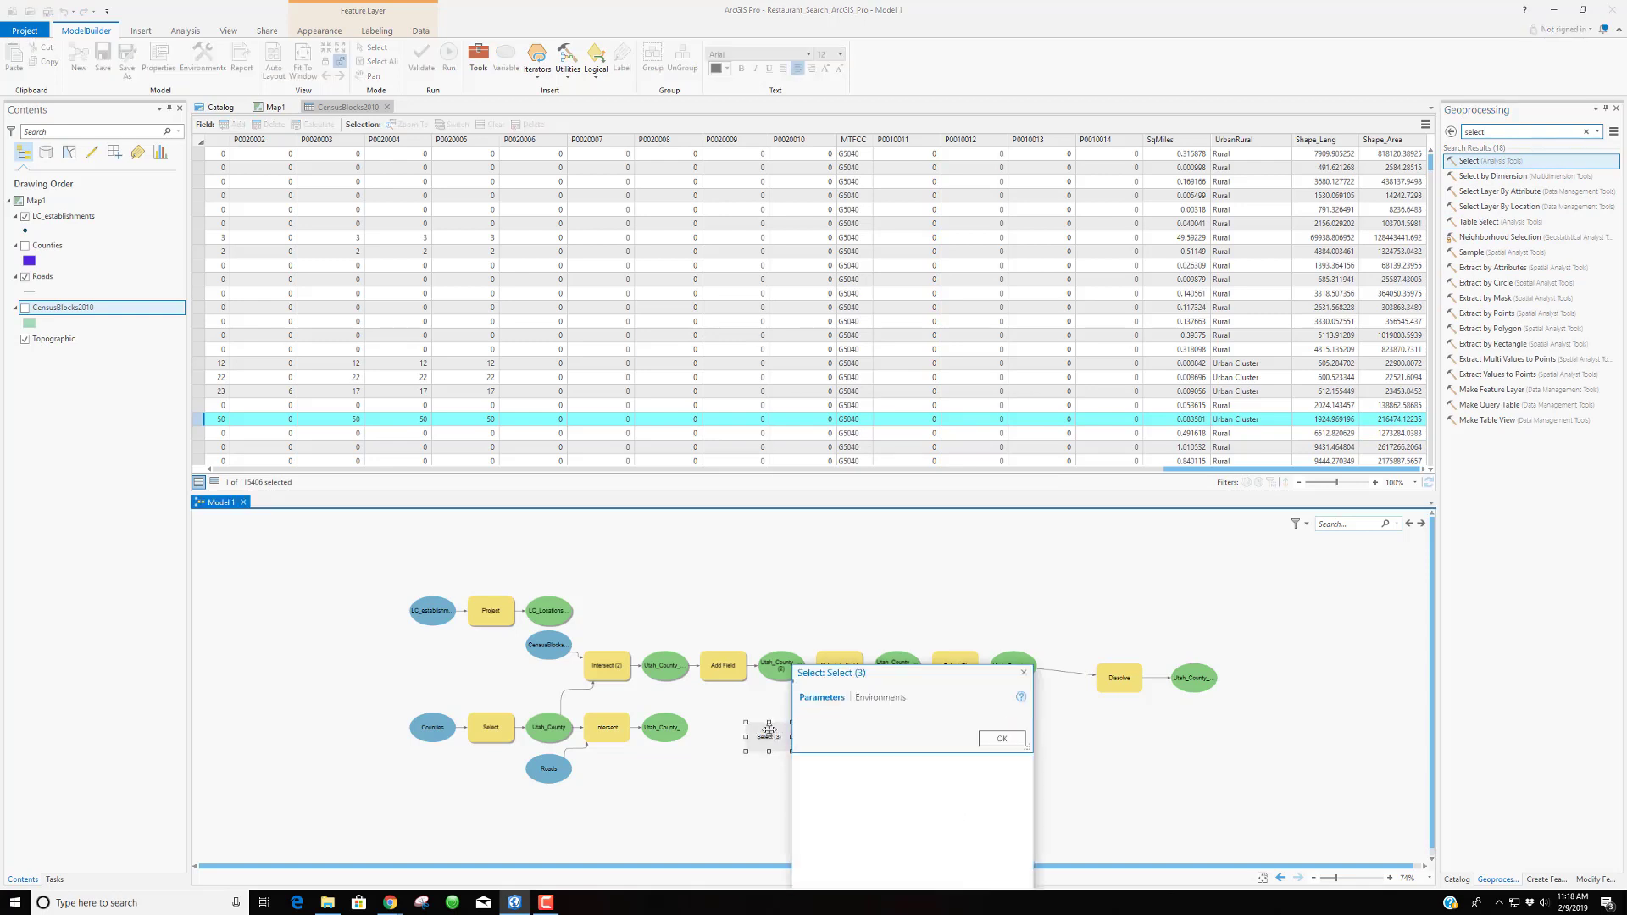
pyautogui.click(1003, 729)
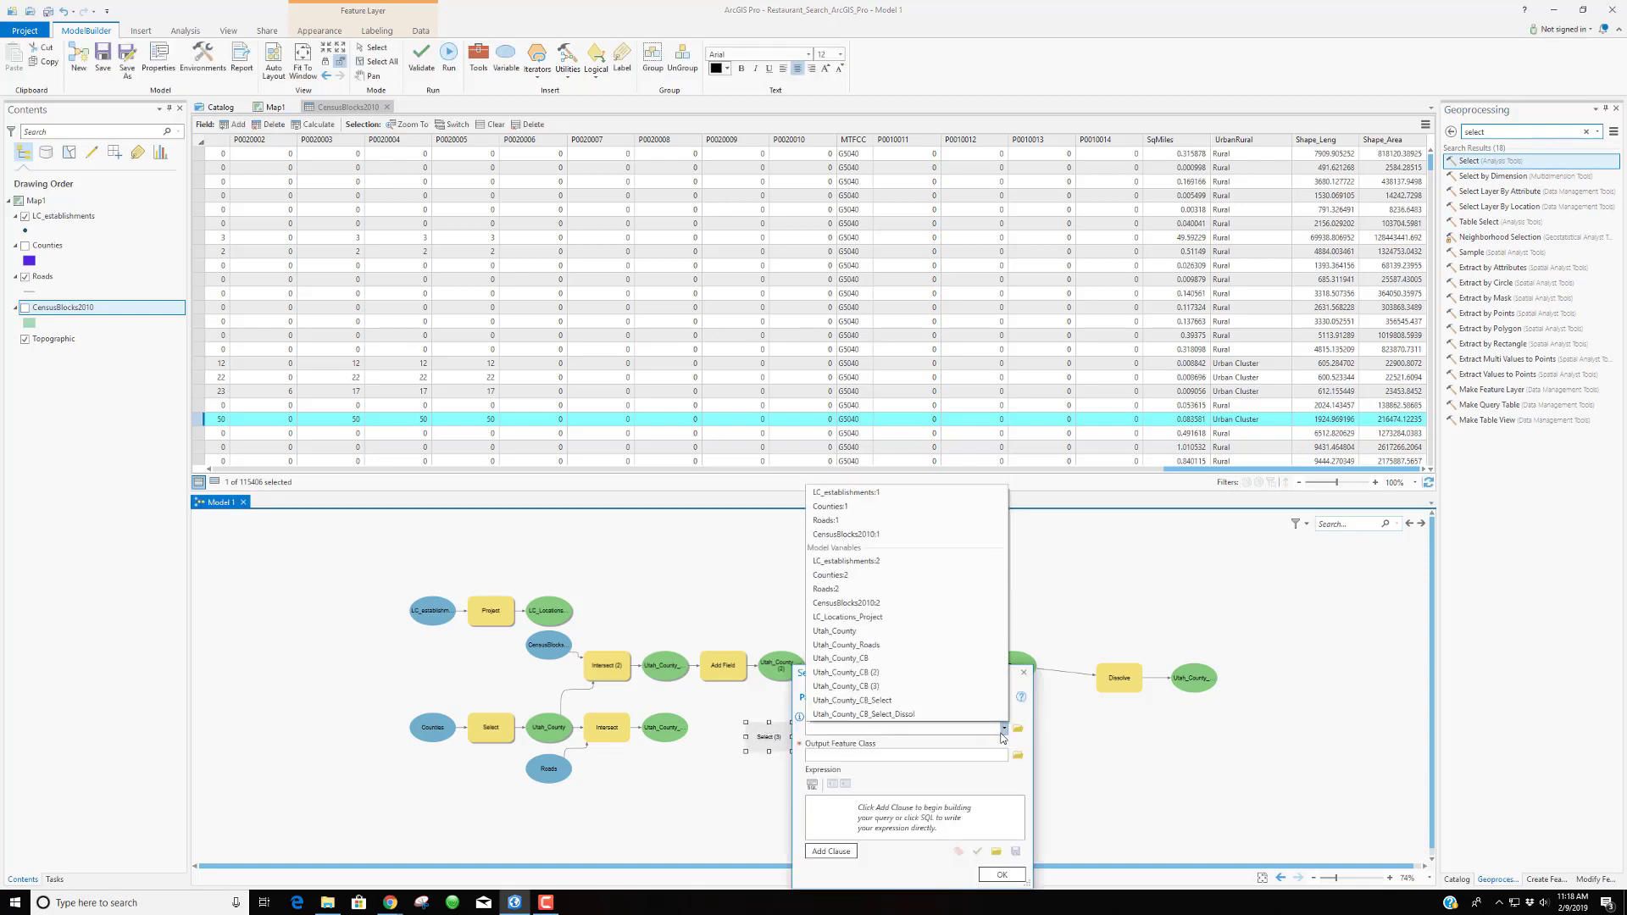
pyautogui.click(932, 645)
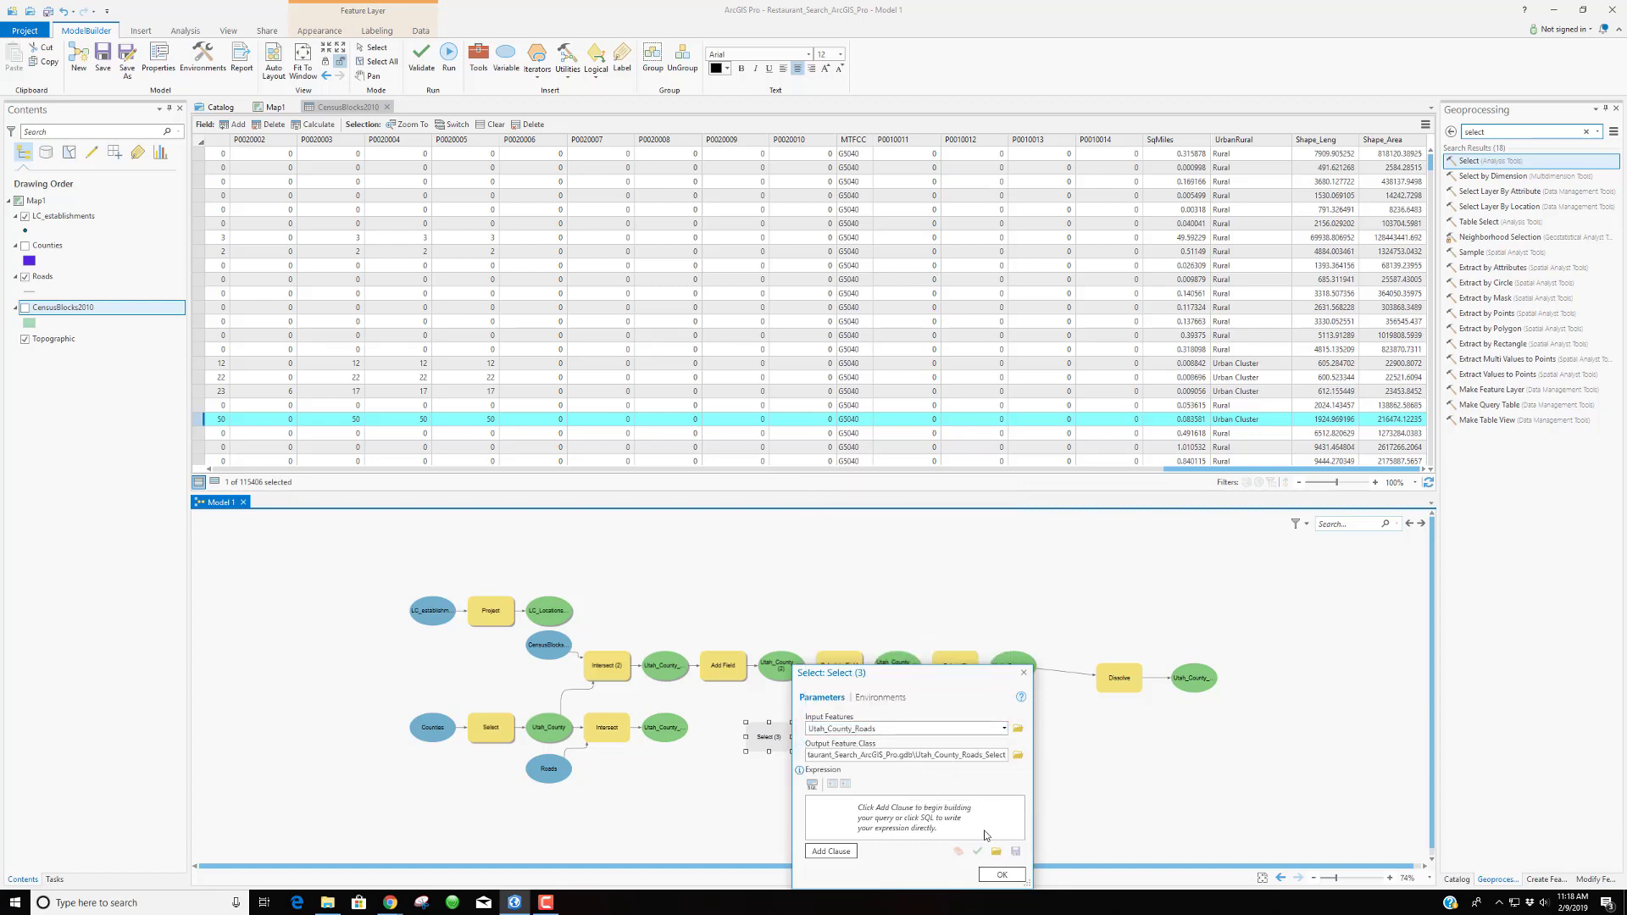
pyautogui.press('BackSpace')
pyautogui.press('BackSpace')
pyautogui.press('BackSpace')
pyautogui.press('BackSpace')
pyautogui.press('BackSpace')
pyautogui.press('BackSpace')
pyautogui.press('BackSpace')
pyautogui.press('BackSpace')
pyautogui.press('BackSpace')
pyautogui.press('BackSpace')
pyautogui.press('BackSpace')
pyautogui.press('BackSpace')
pyautogui.write('Big_Roads')
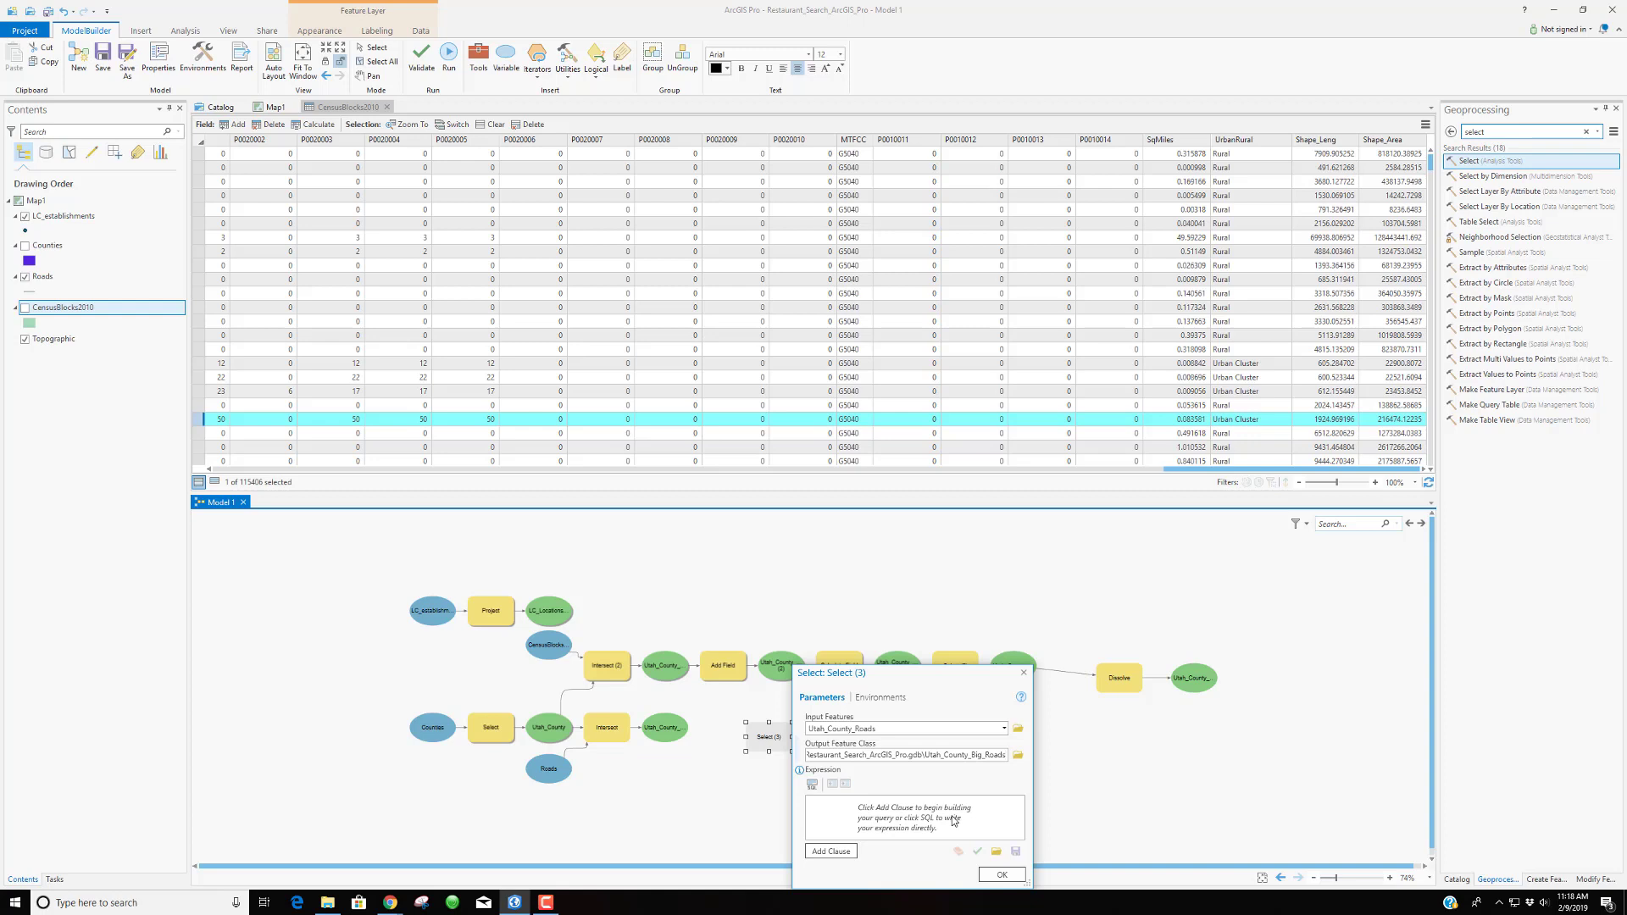
# Start a new clause in the Select (3) expression and look through the available fields
pyautogui.click(837, 858)
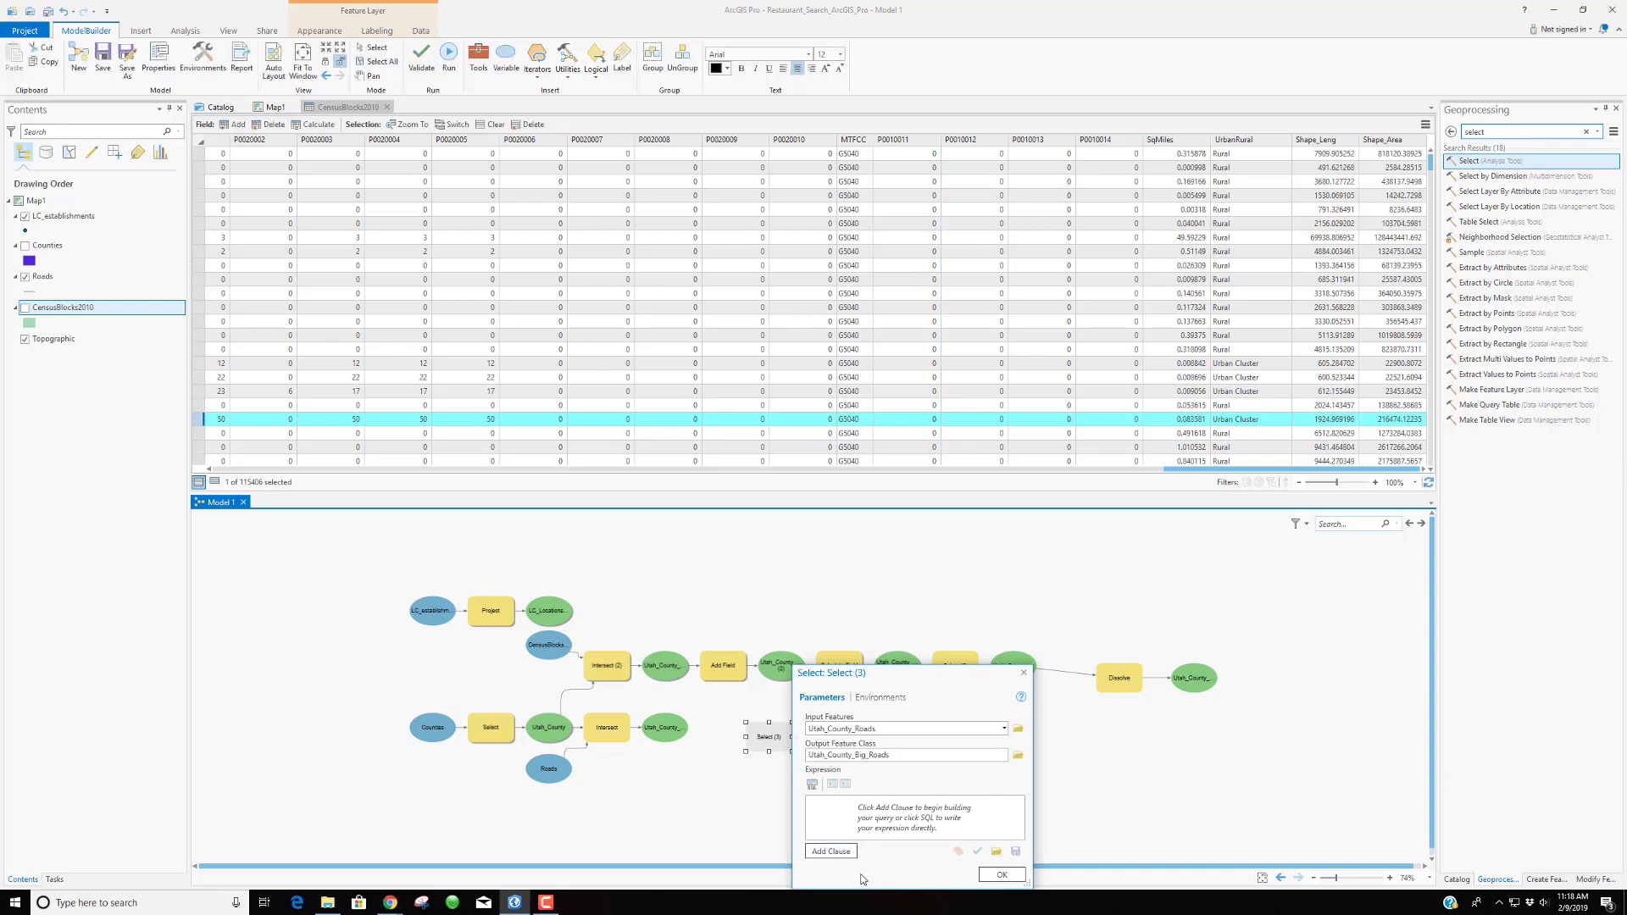
pyautogui.click(846, 851)
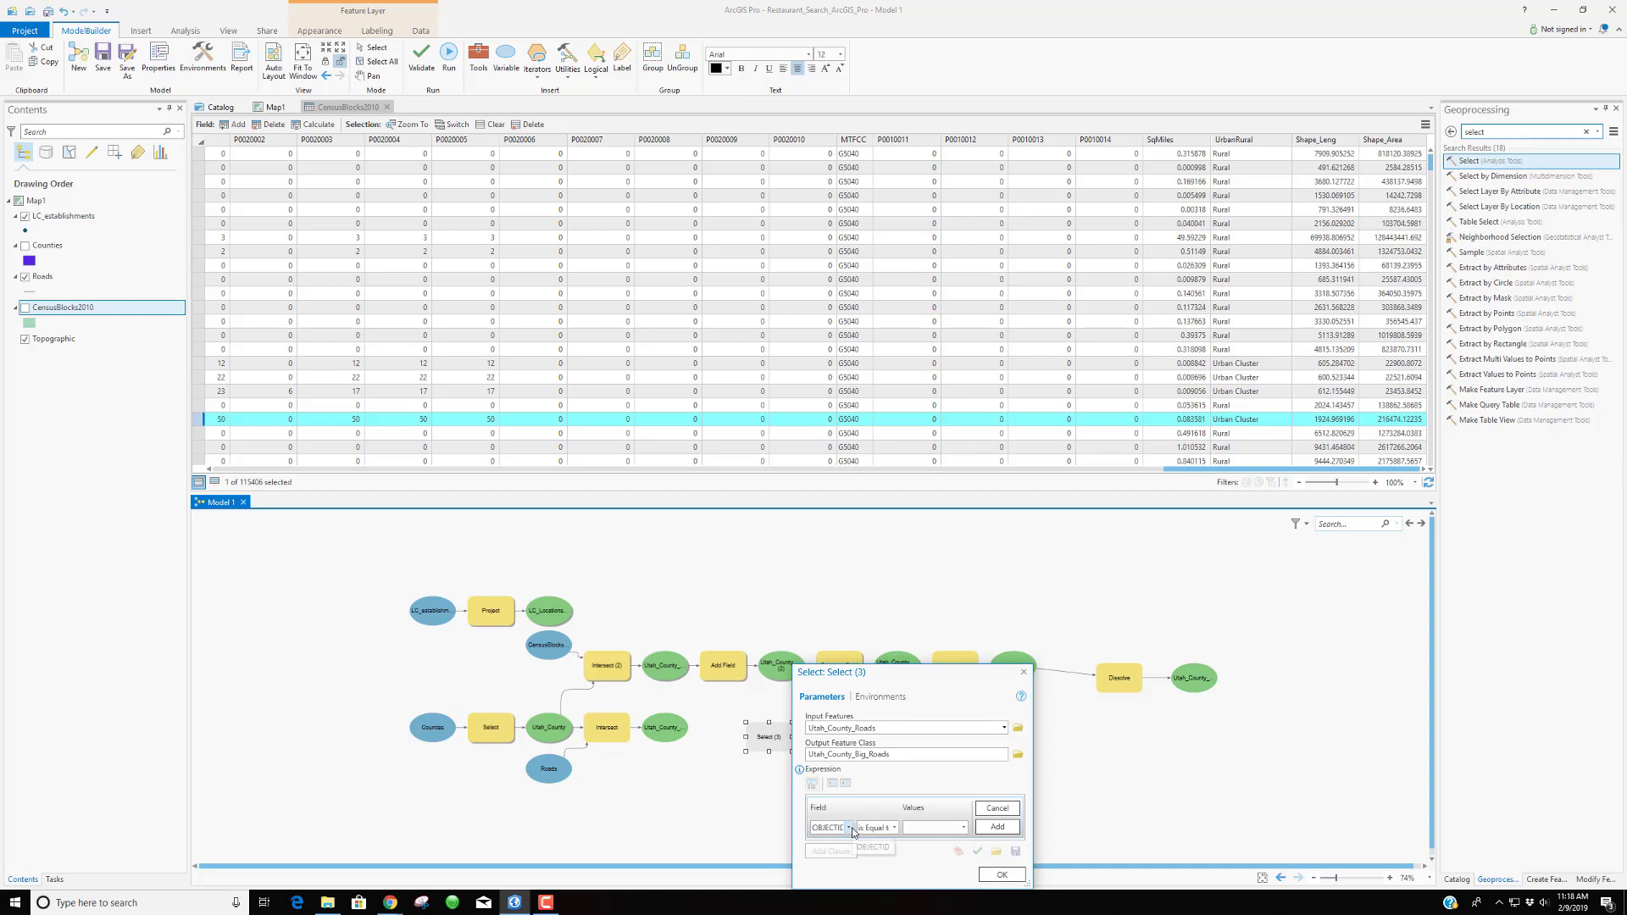
pyautogui.click(849, 828)
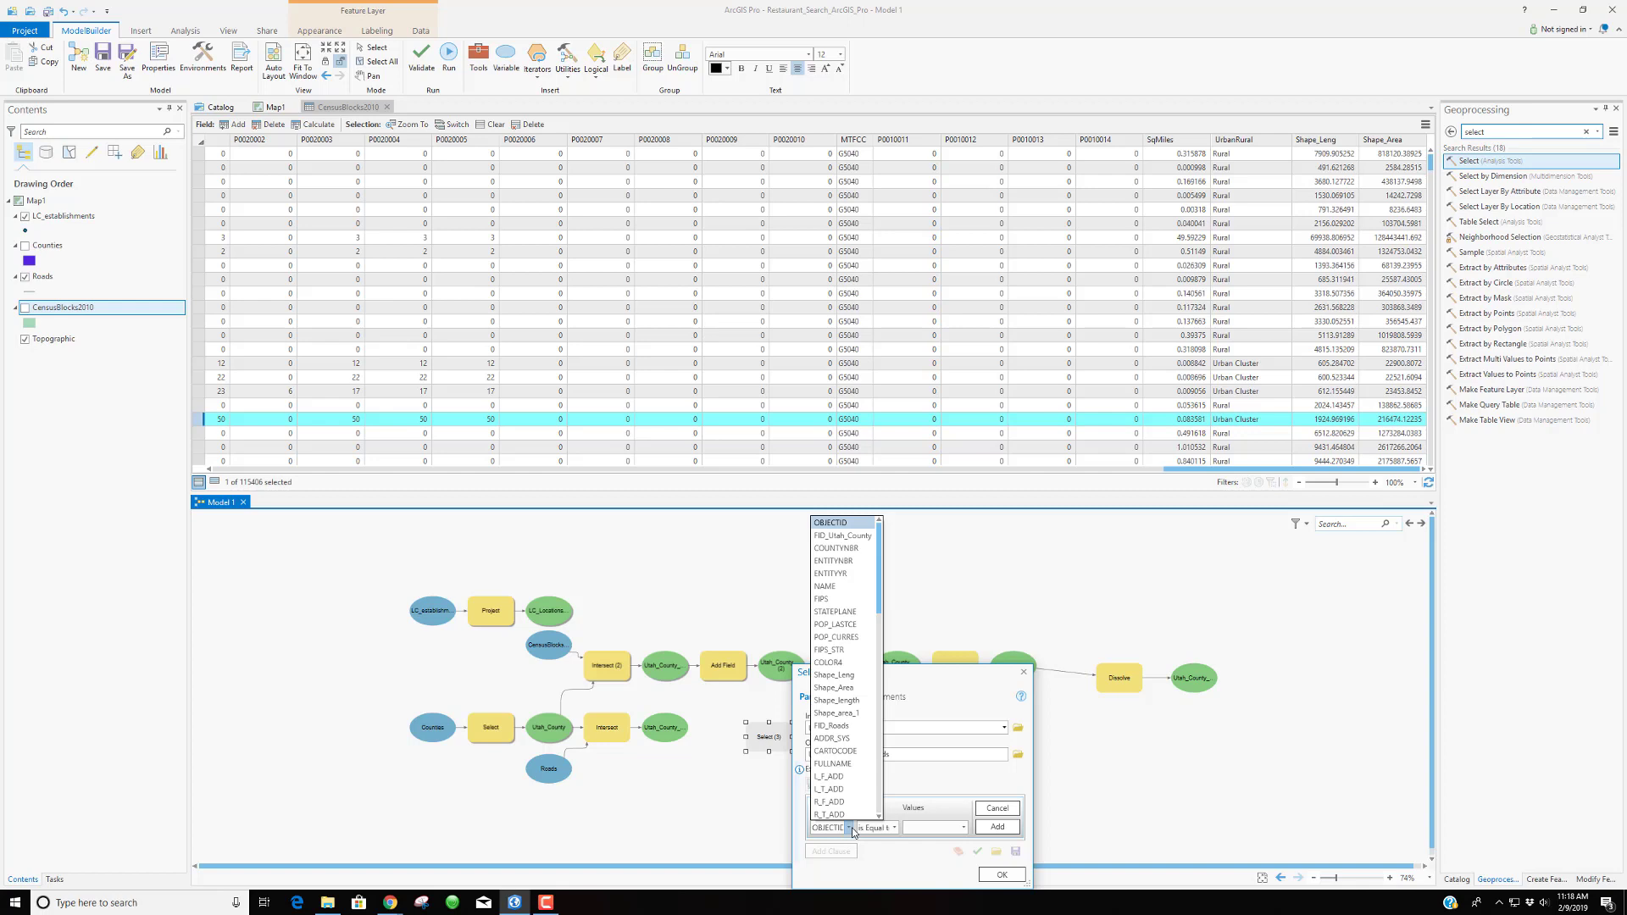
pyautogui.scroll(-3, 852, 721)
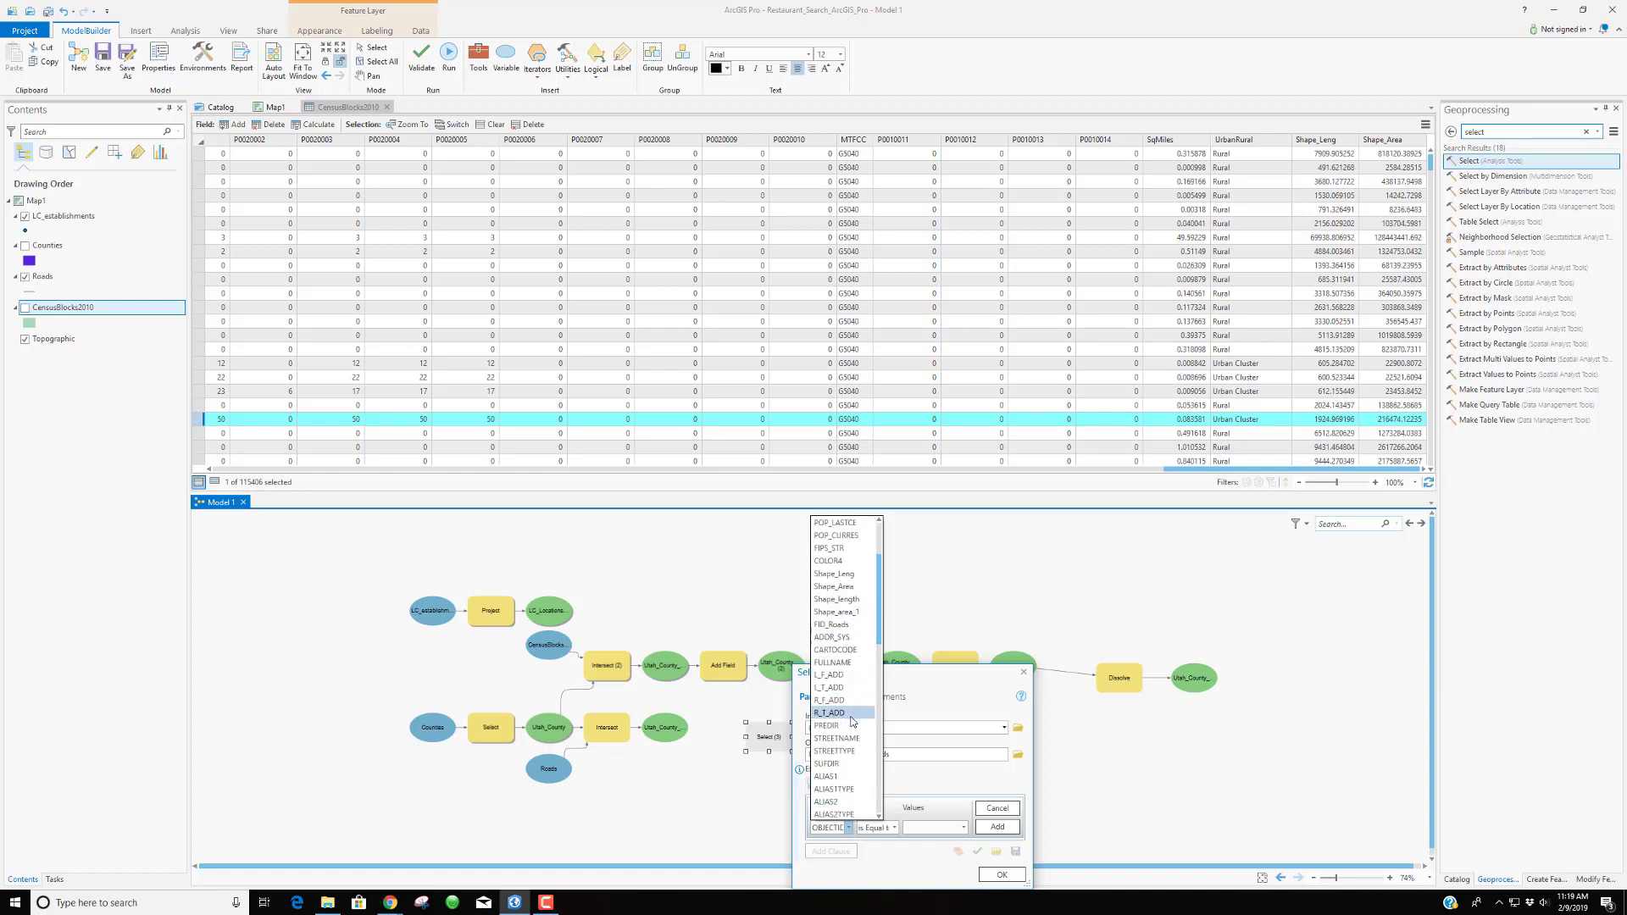
pyautogui.scroll(-10, 851, 721)
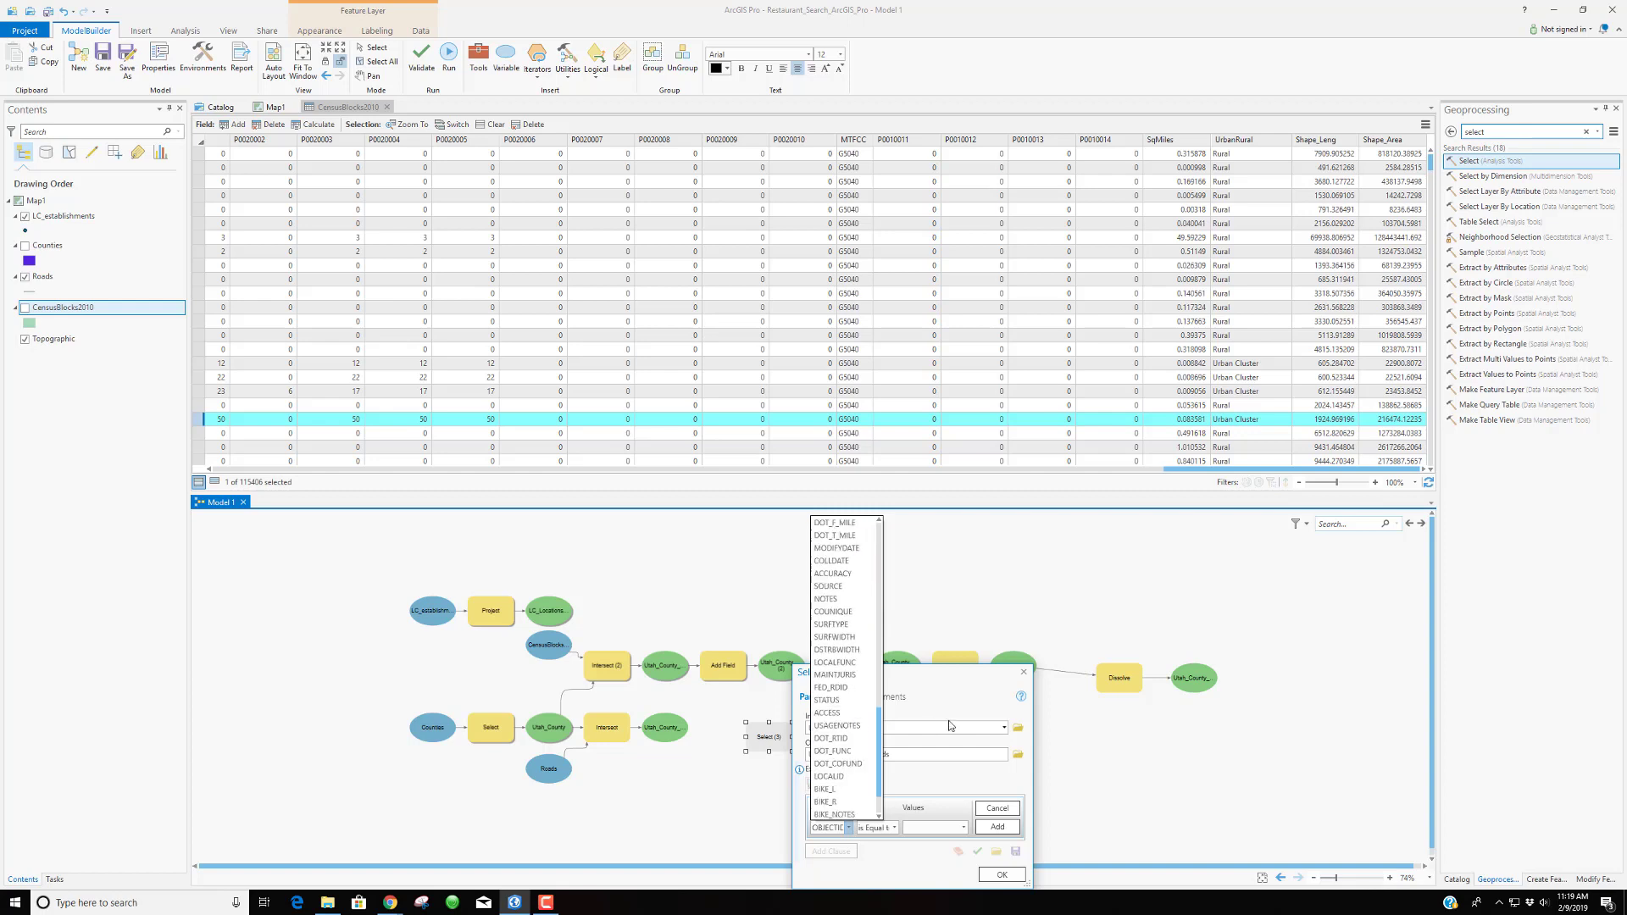
pyautogui.click(1000, 677)
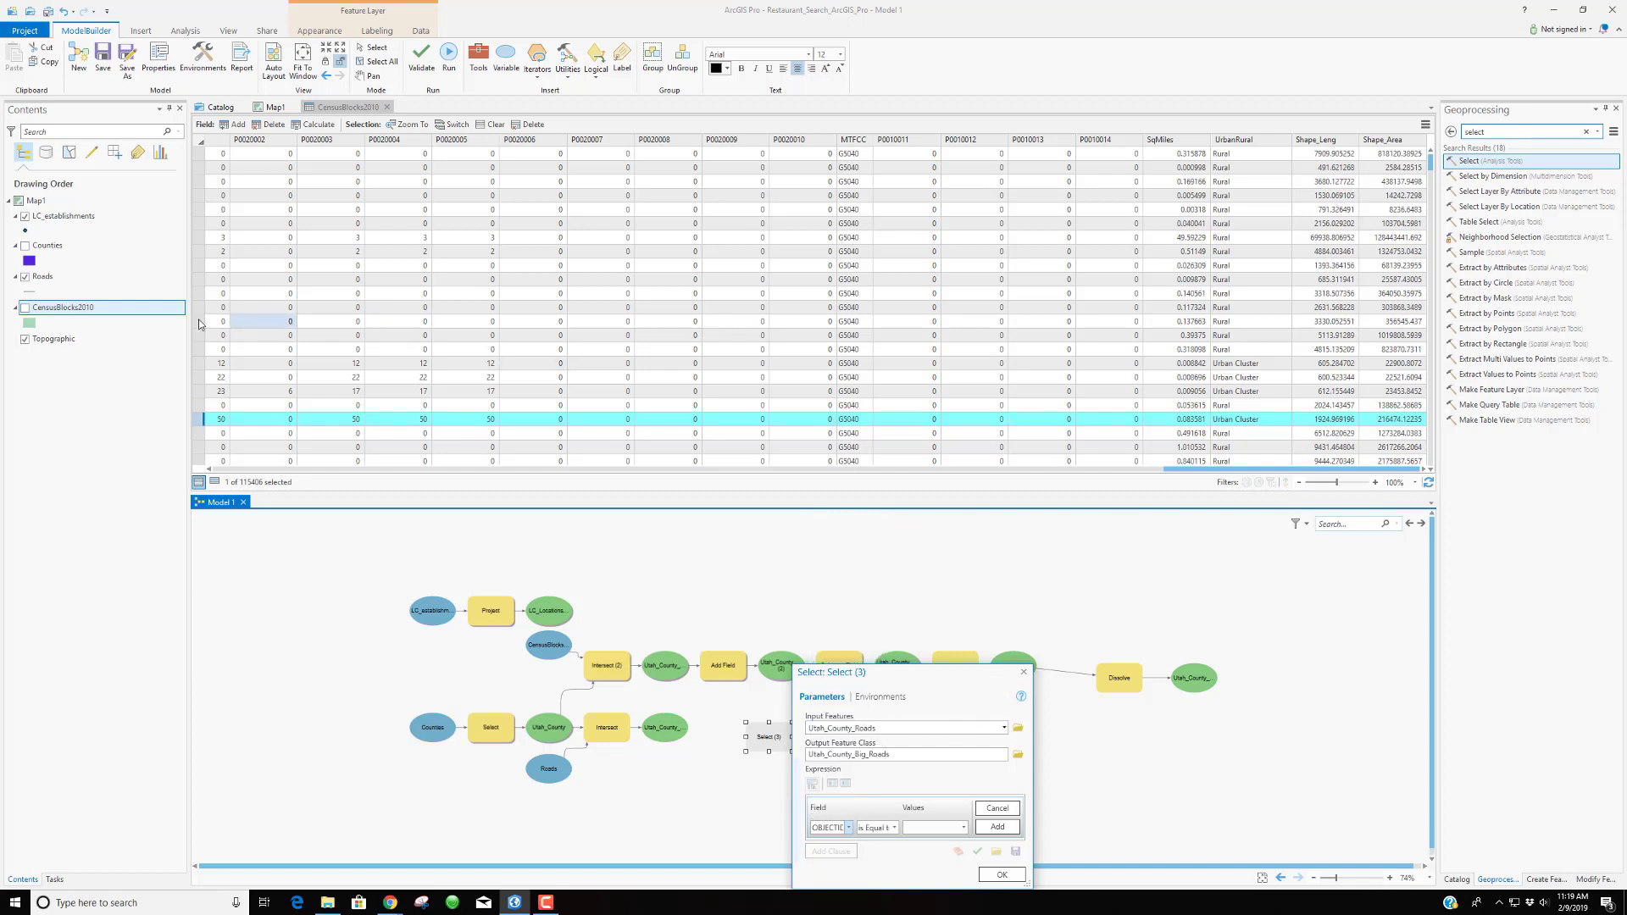
# Open the attribute table of the Roads layer and examine its columns for a field that identifies larger roads
pyautogui.rightClick(42, 278)
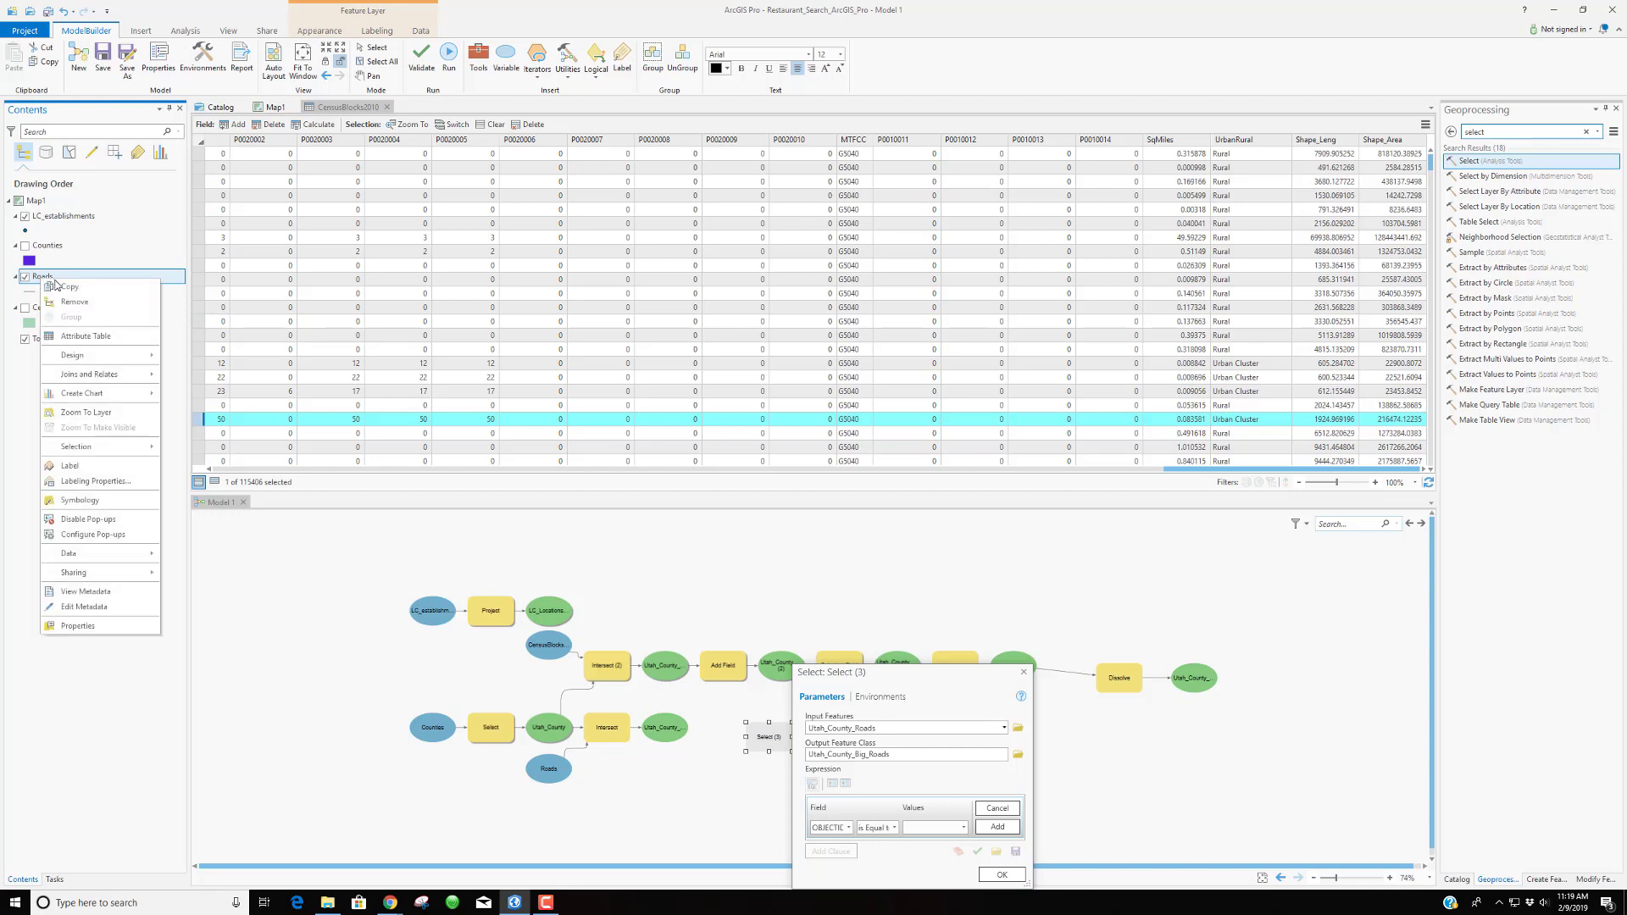
pyautogui.click(77, 336)
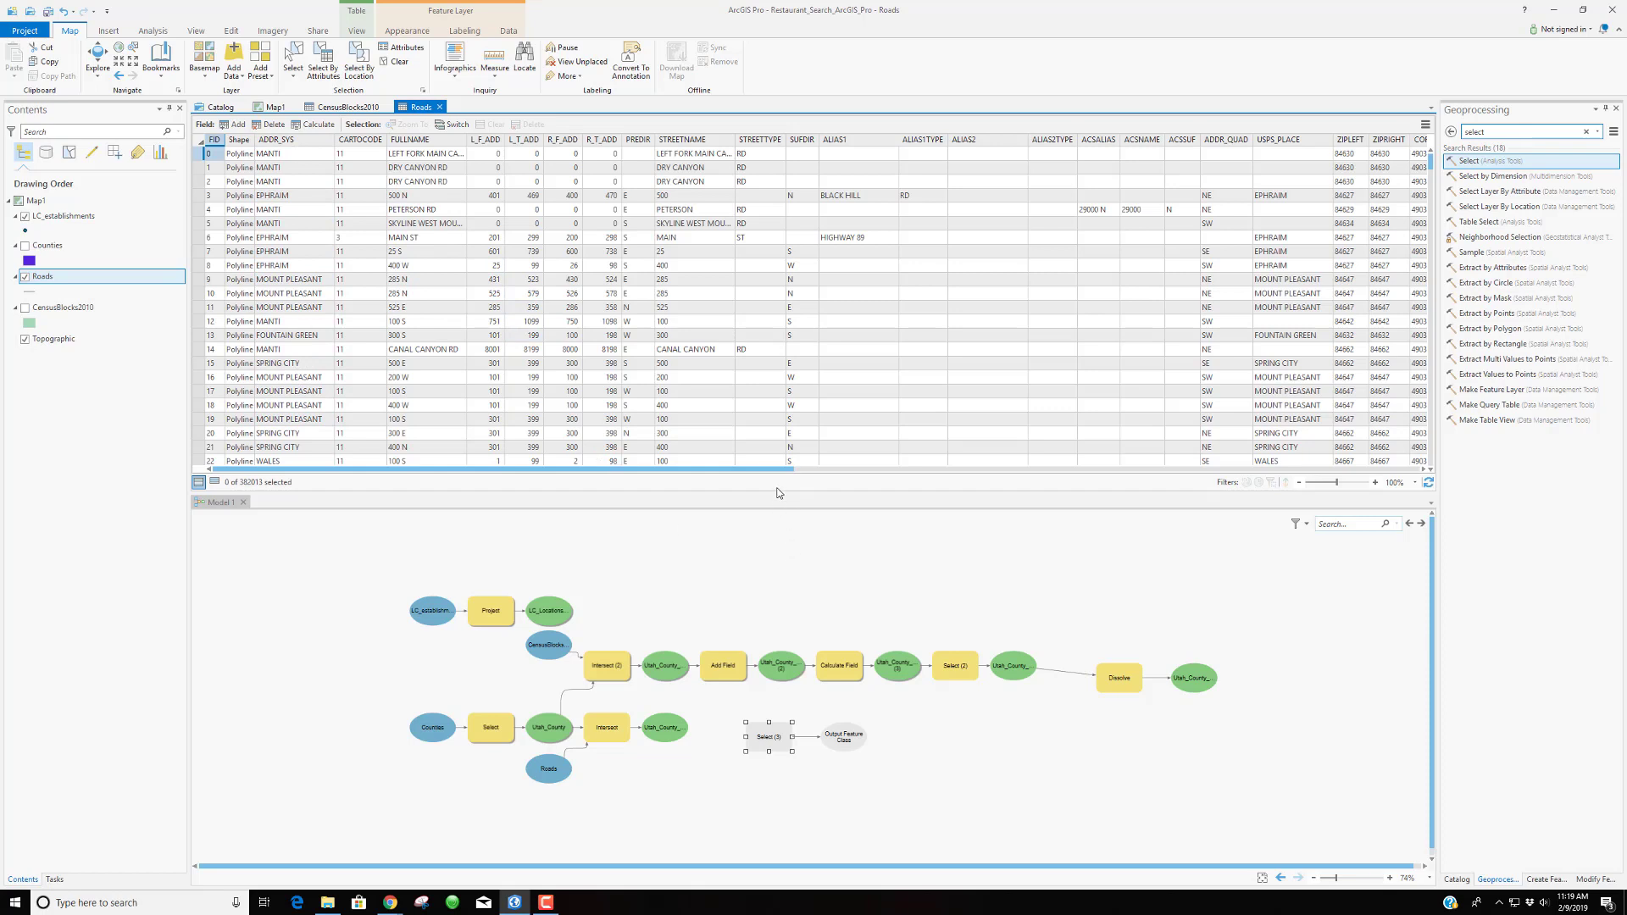
pyautogui.moveTo(770, 471); pyautogui.dragTo(720, 471)
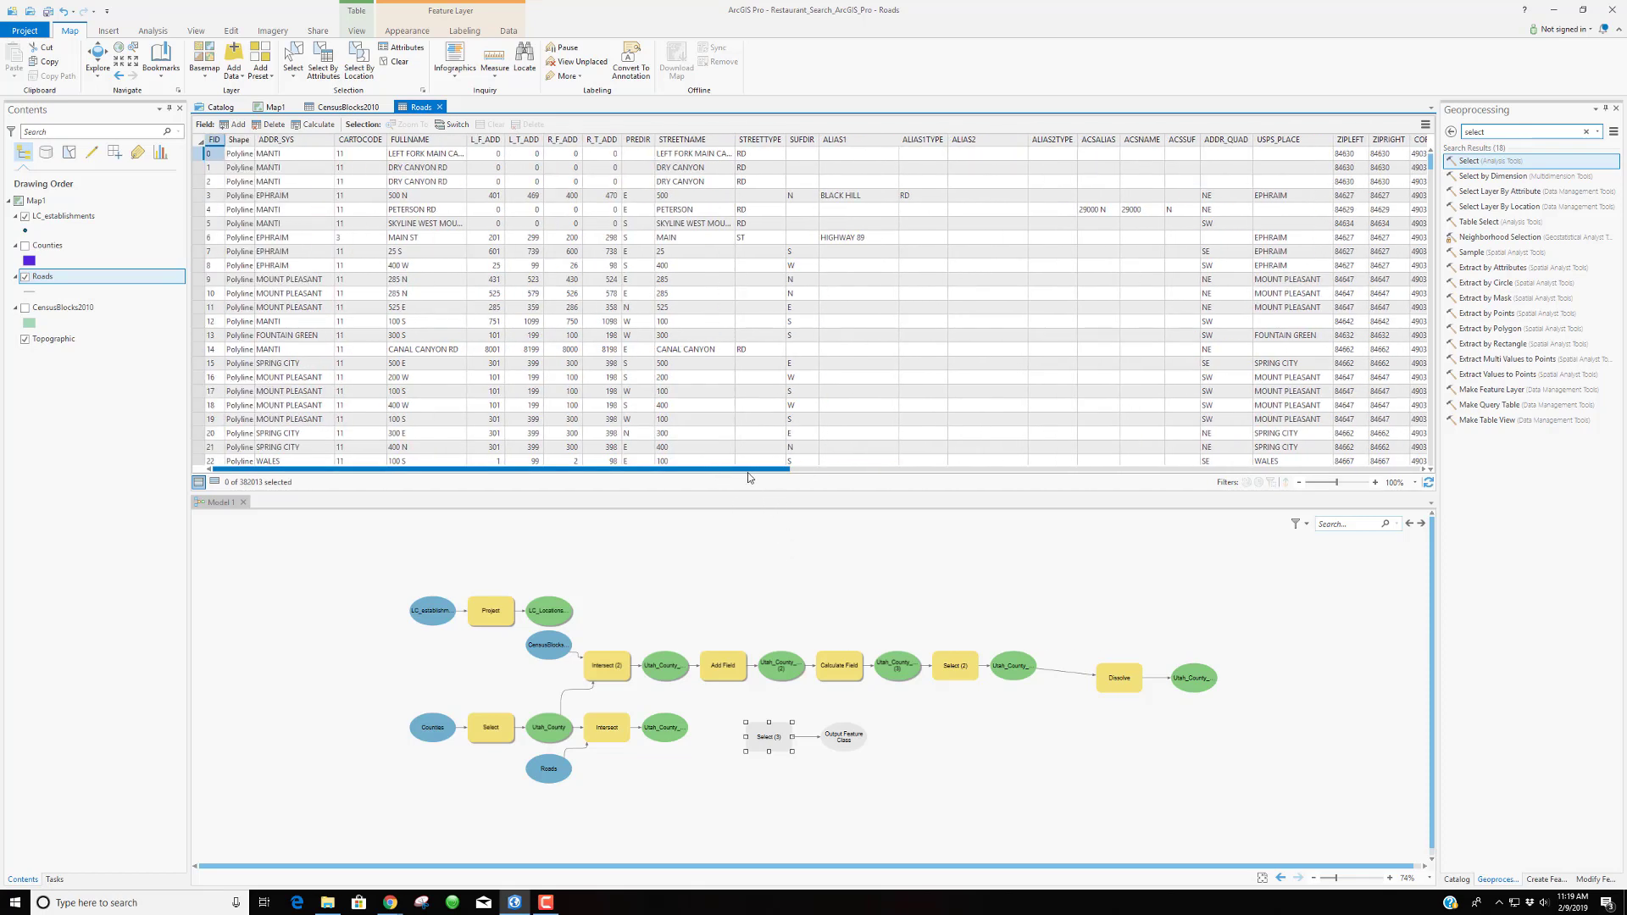
pyautogui.moveTo(769, 471); pyautogui.dragTo(928, 484)
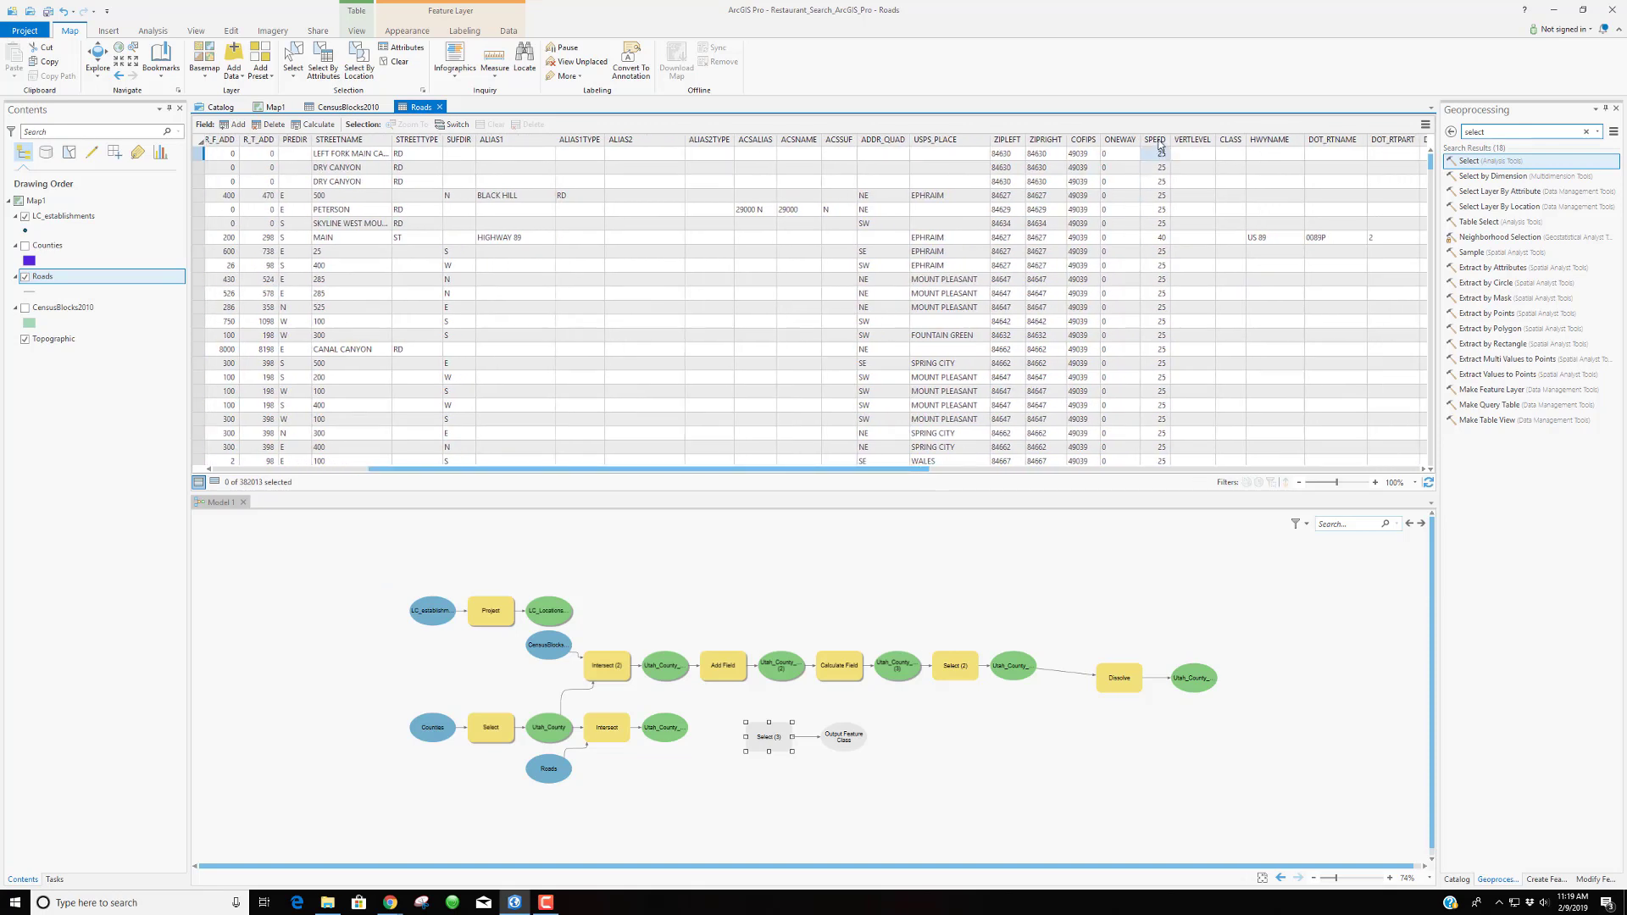
pyautogui.click(1045, 293)
pyautogui.click(887, 461)
pyautogui.moveTo(883, 469); pyautogui.dragTo(996, 476)
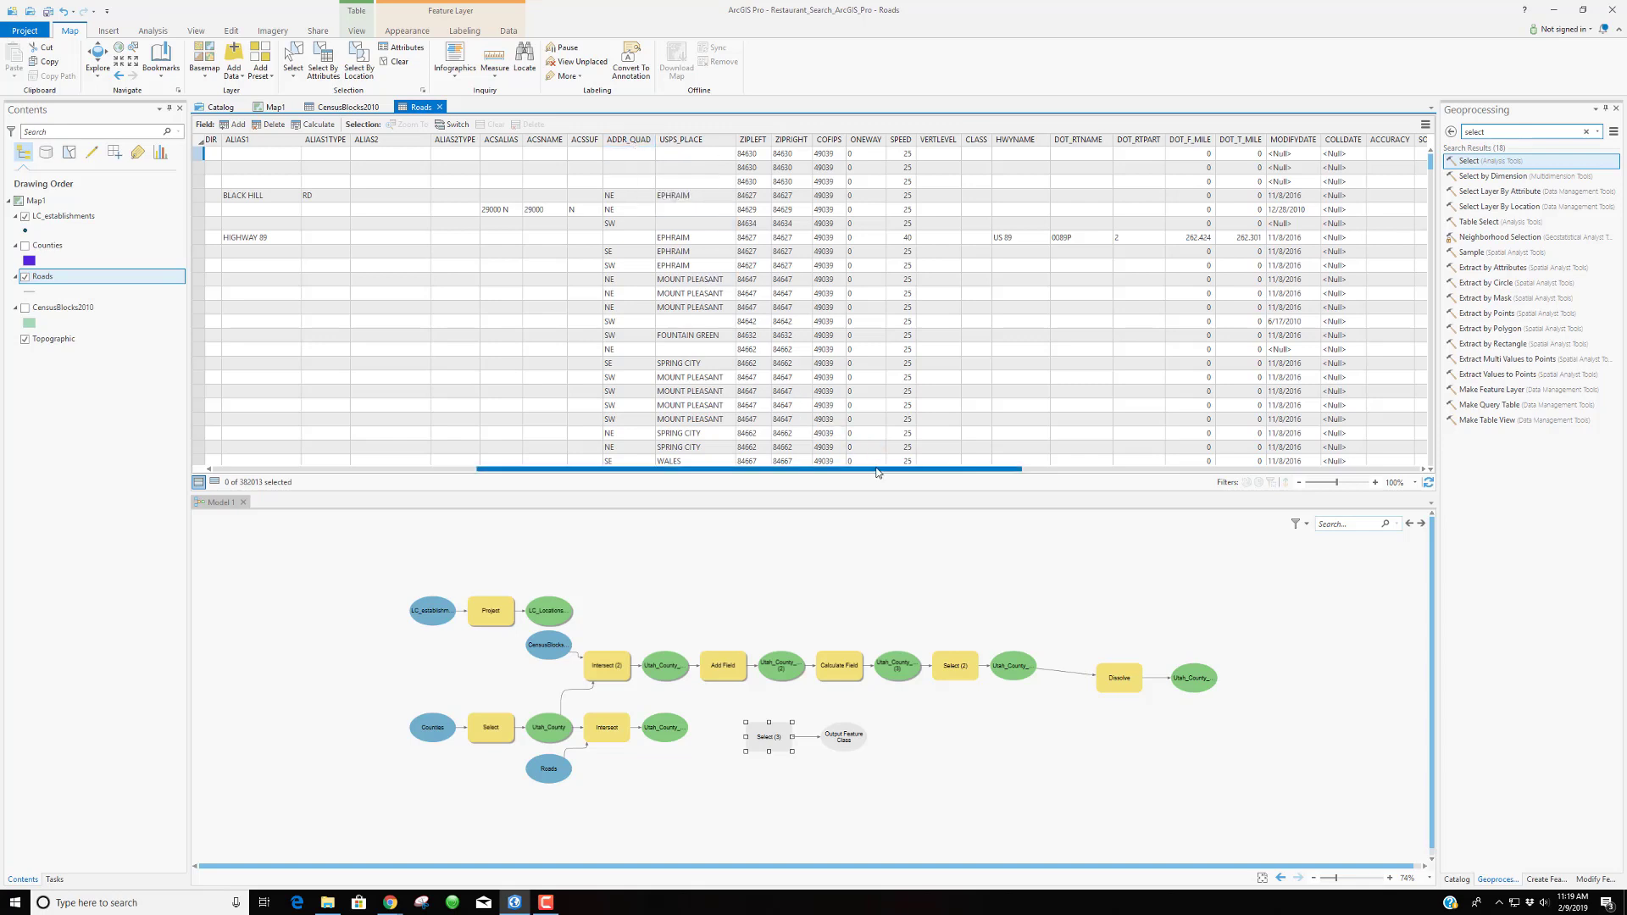
pyautogui.moveTo(886, 474); pyautogui.dragTo(936, 474)
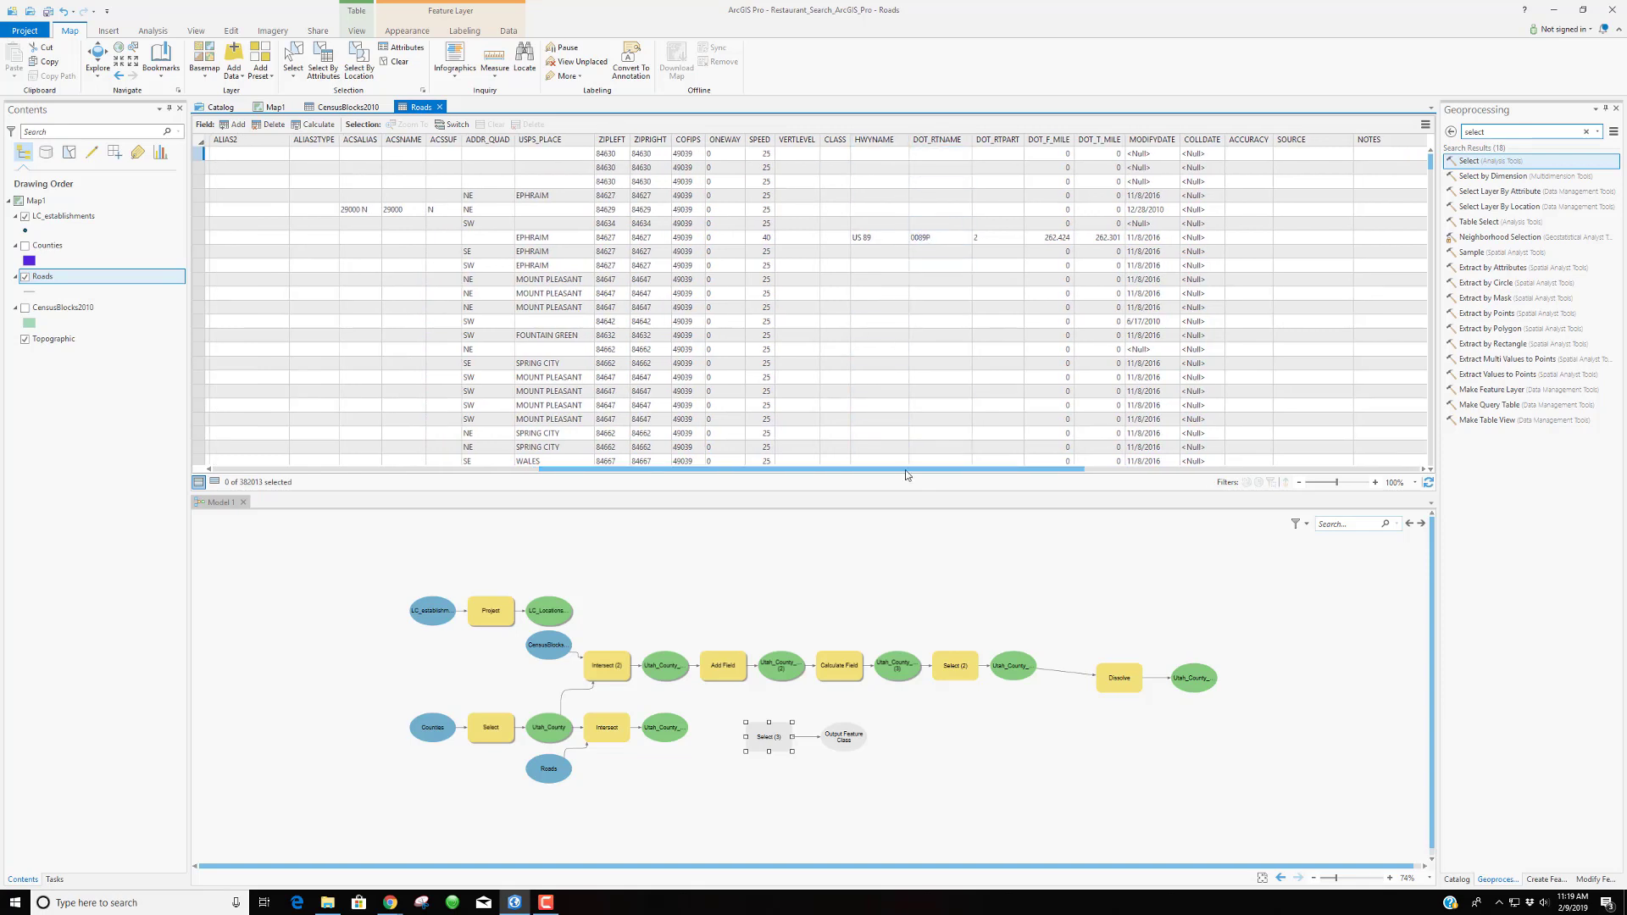
pyautogui.moveTo(905, 469); pyautogui.dragTo(1204, 476)
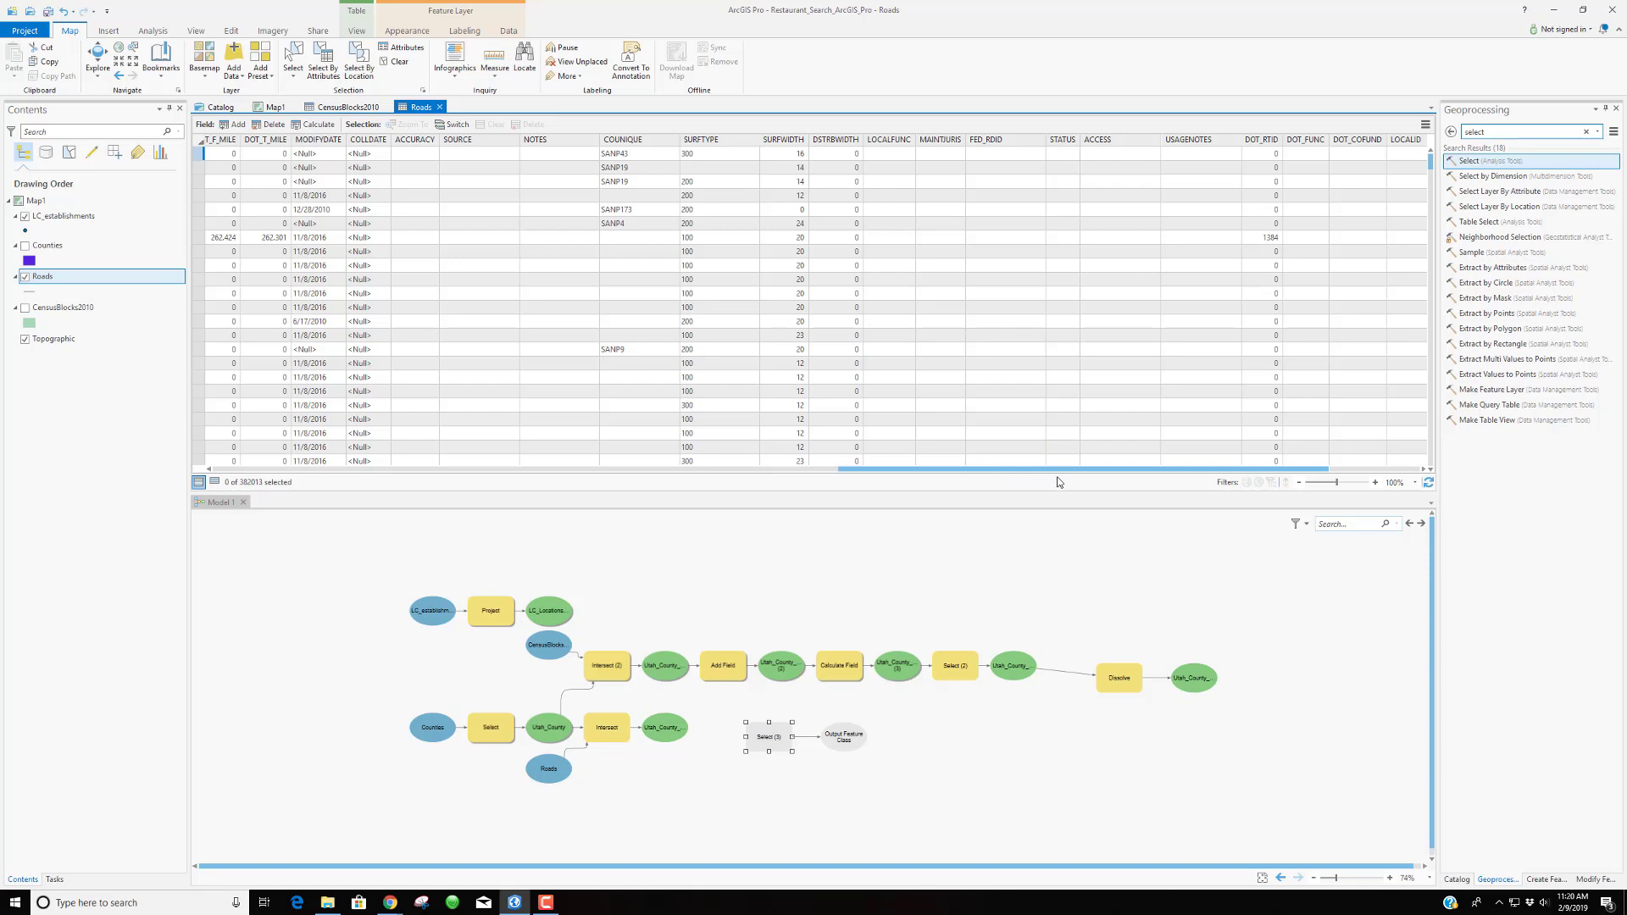
pyautogui.moveTo(1055, 476); pyautogui.dragTo(1193, 473)
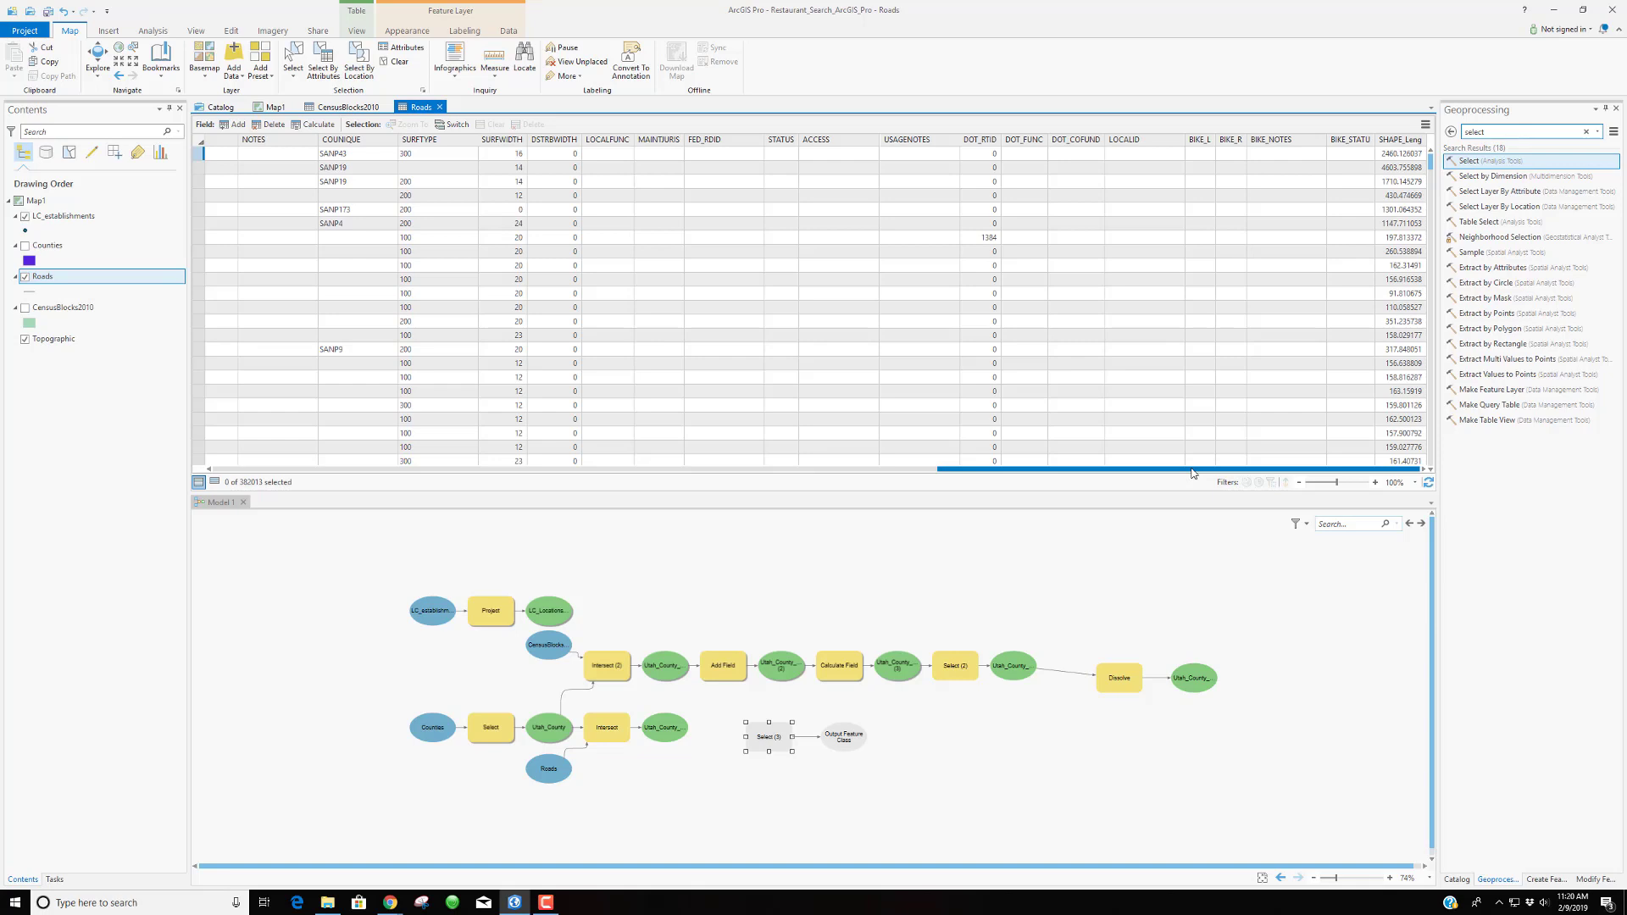
pyautogui.moveTo(1193, 472); pyautogui.dragTo(759, 467)
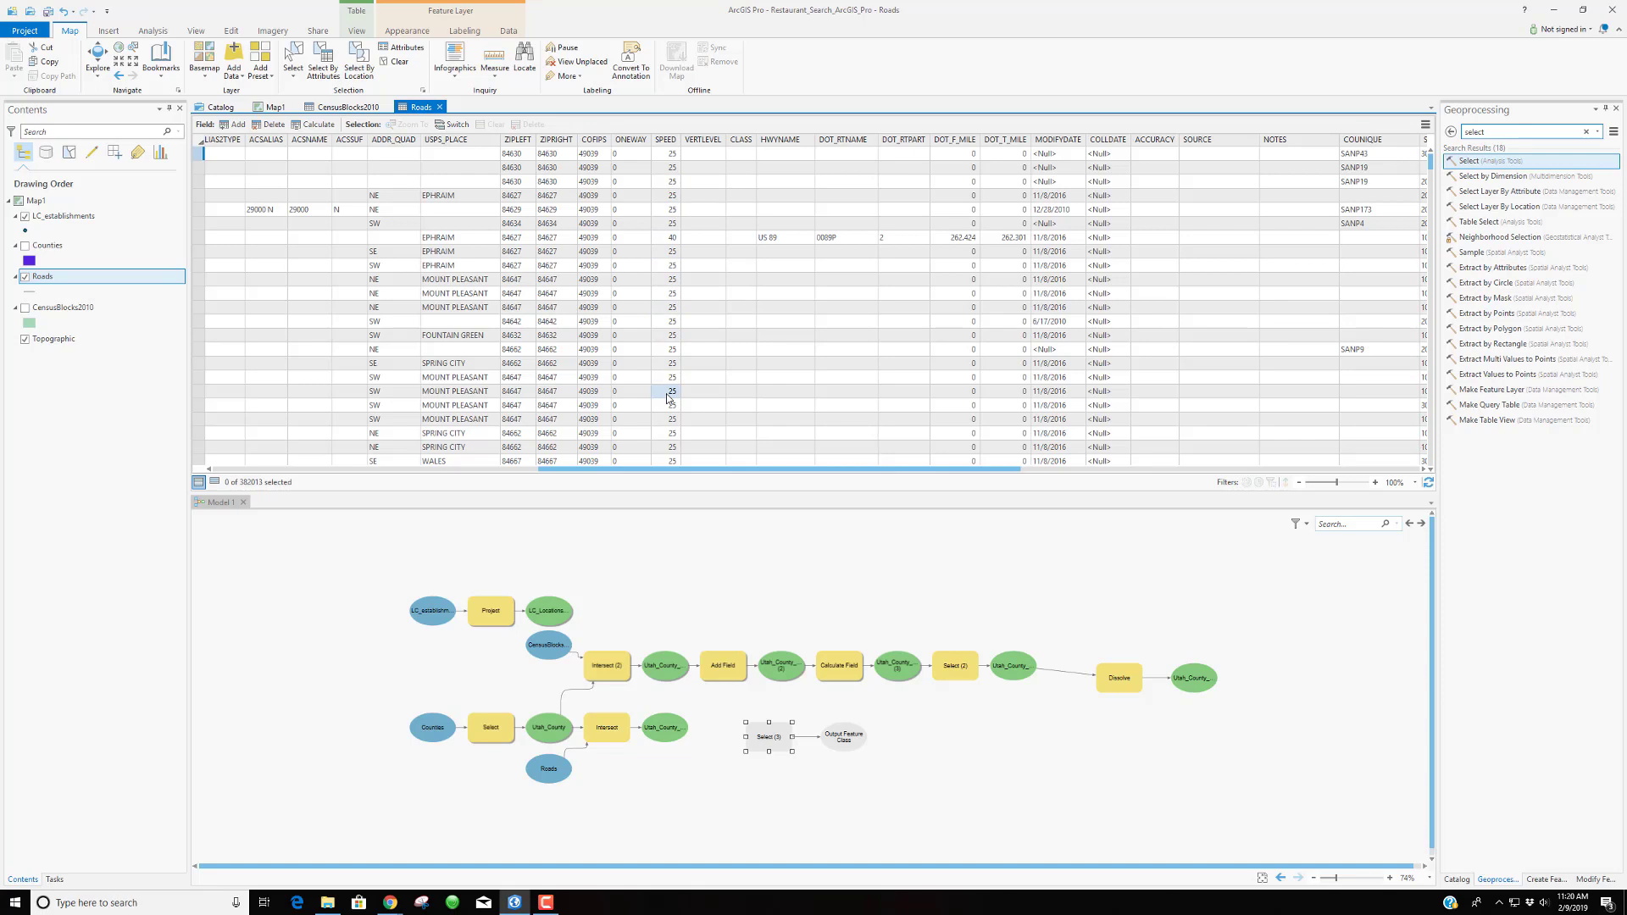
# Reopen the Select (3) parameters and set the new expression clause to SPEED is Greater Than 25
pyautogui.rightClick(767, 736)
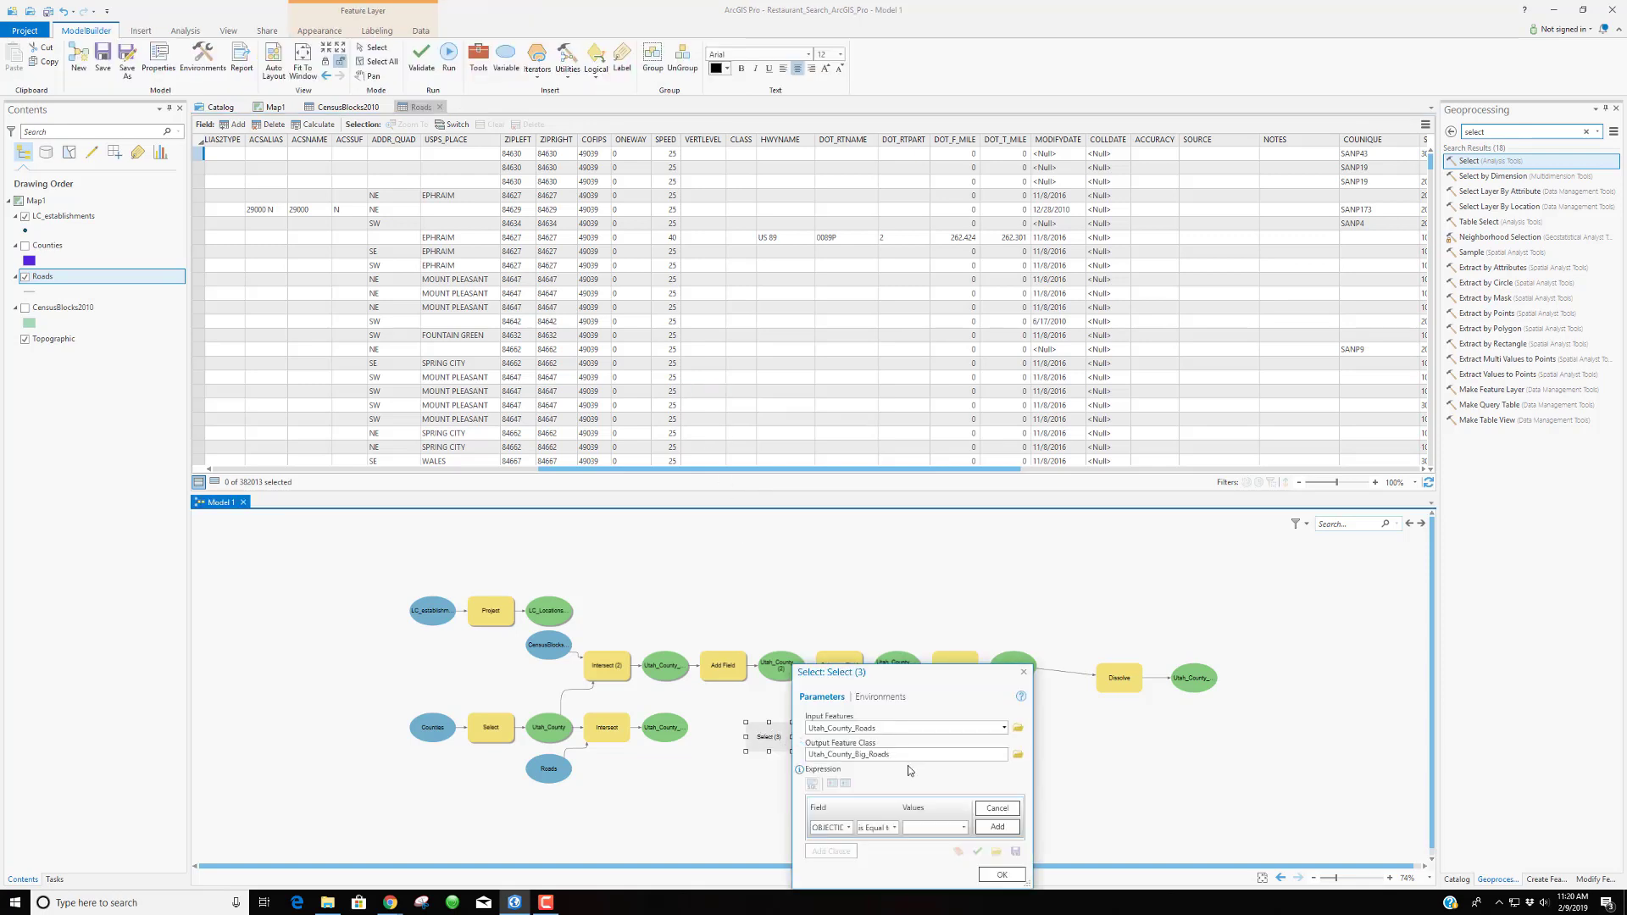
pyautogui.click(848, 828)
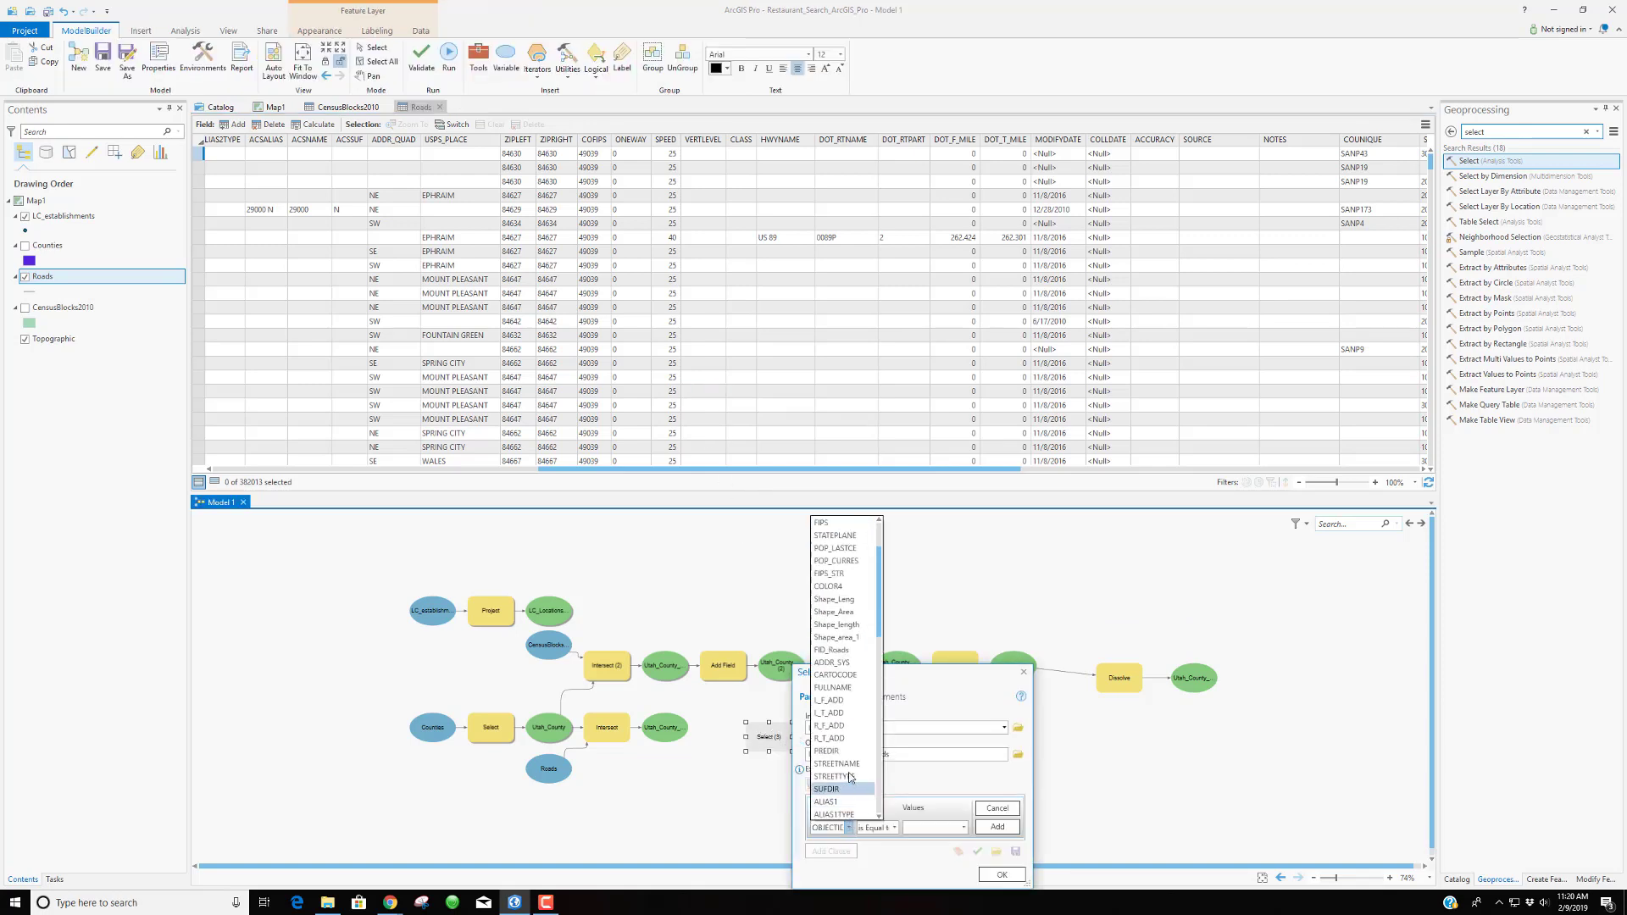
pyautogui.scroll(-1, 849, 703)
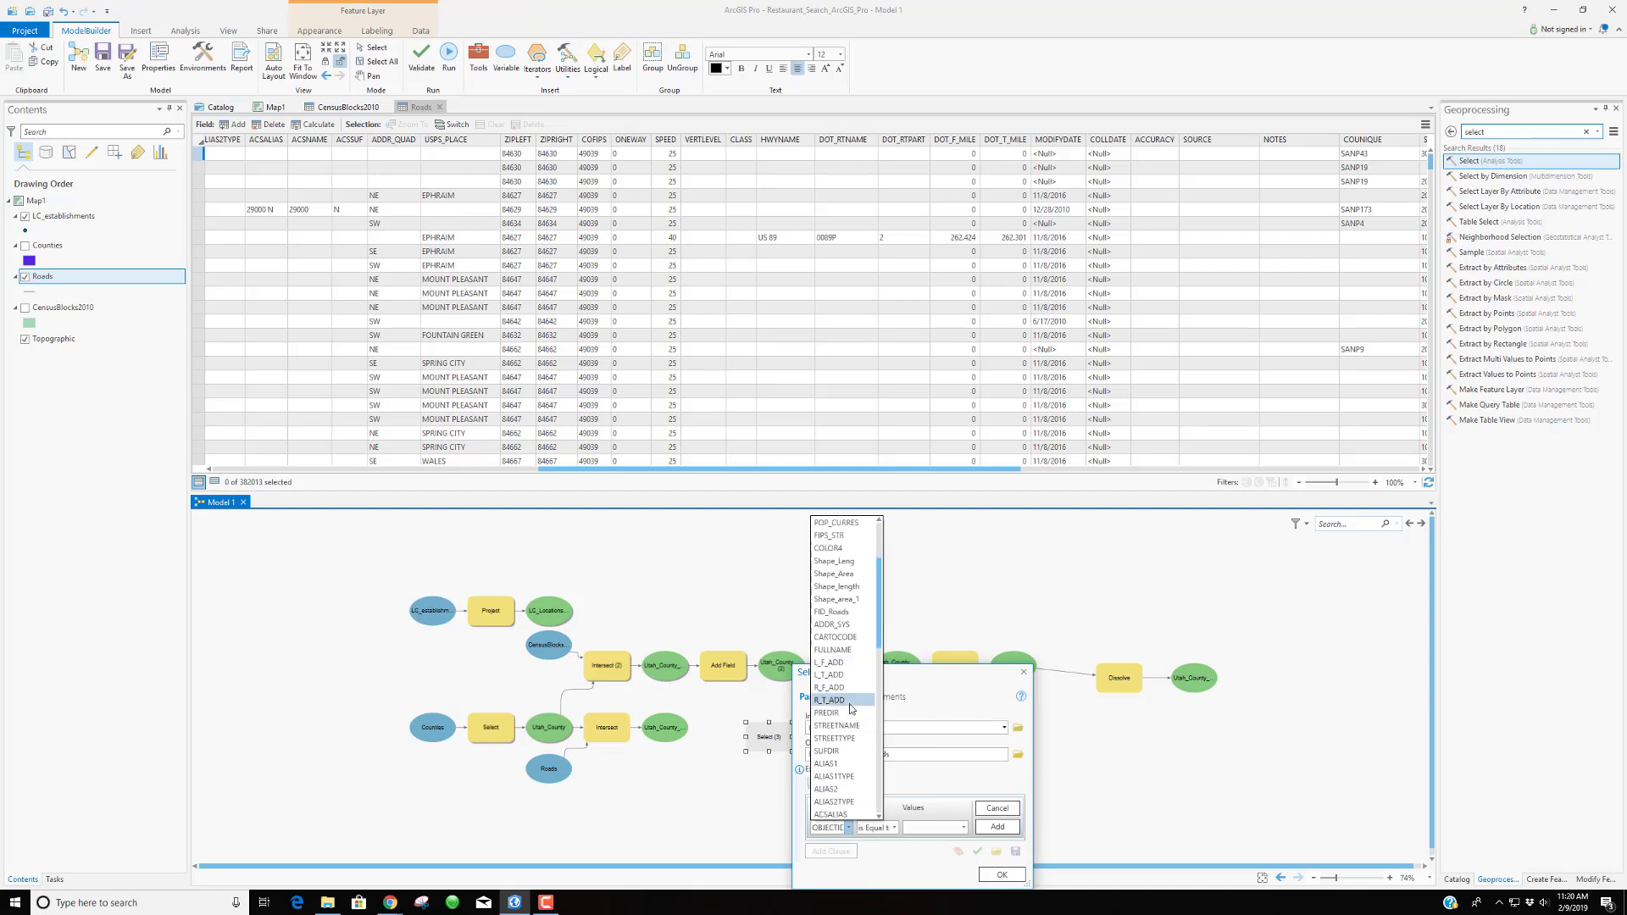
pyautogui.scroll(-4, 844, 720)
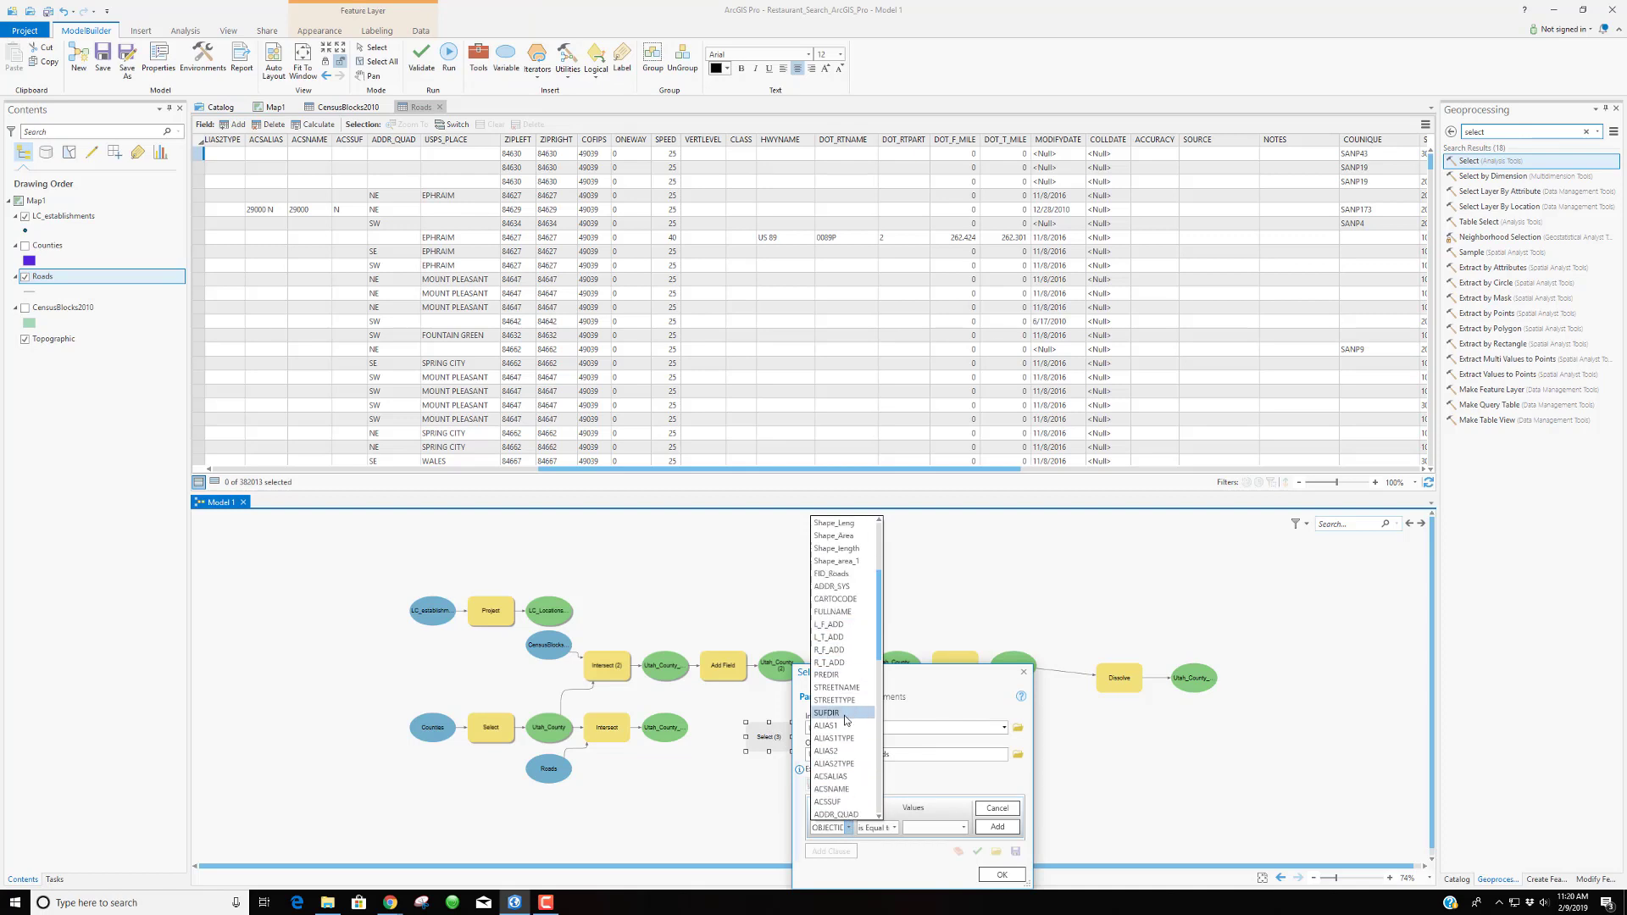
pyautogui.click(845, 782)
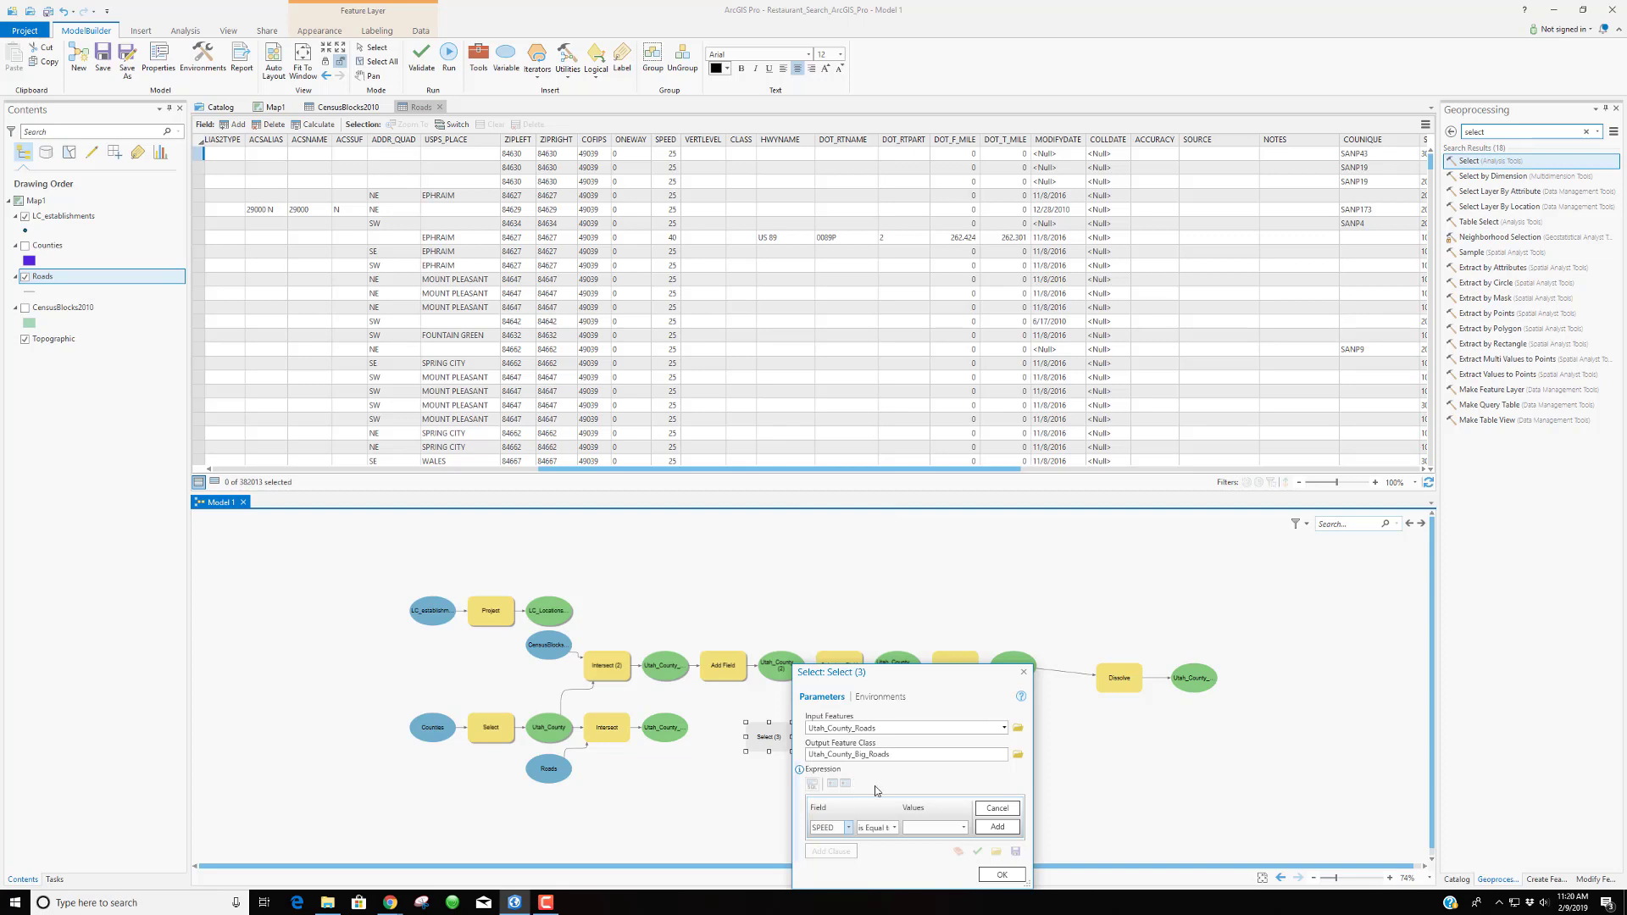
pyautogui.click(894, 827)
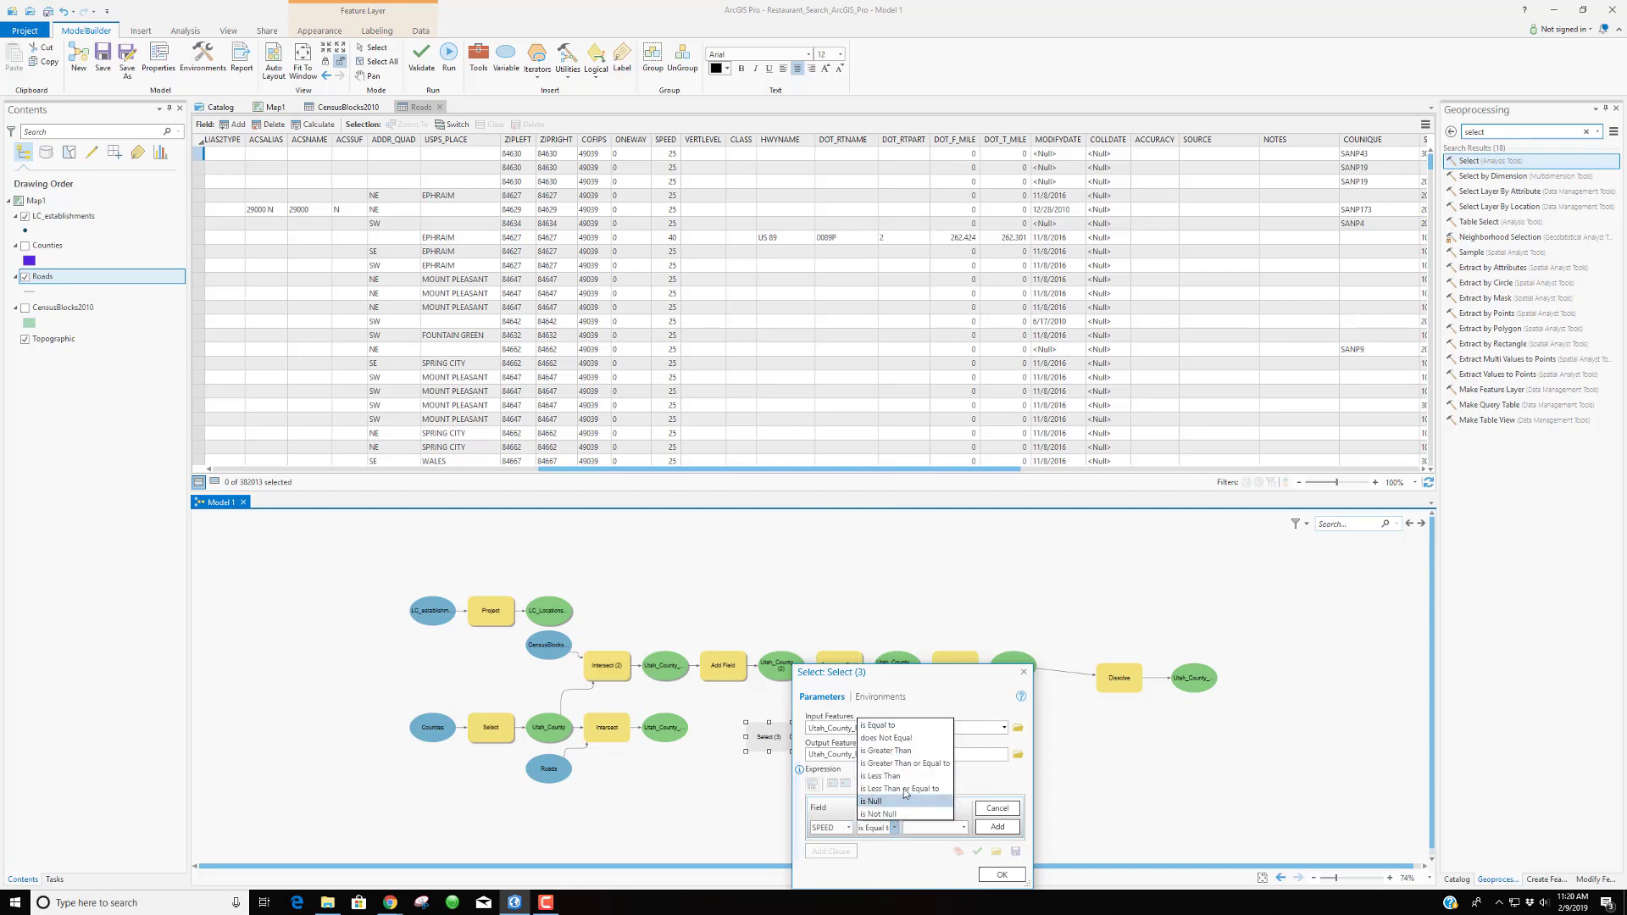
pyautogui.click(906, 751)
pyautogui.click(963, 827)
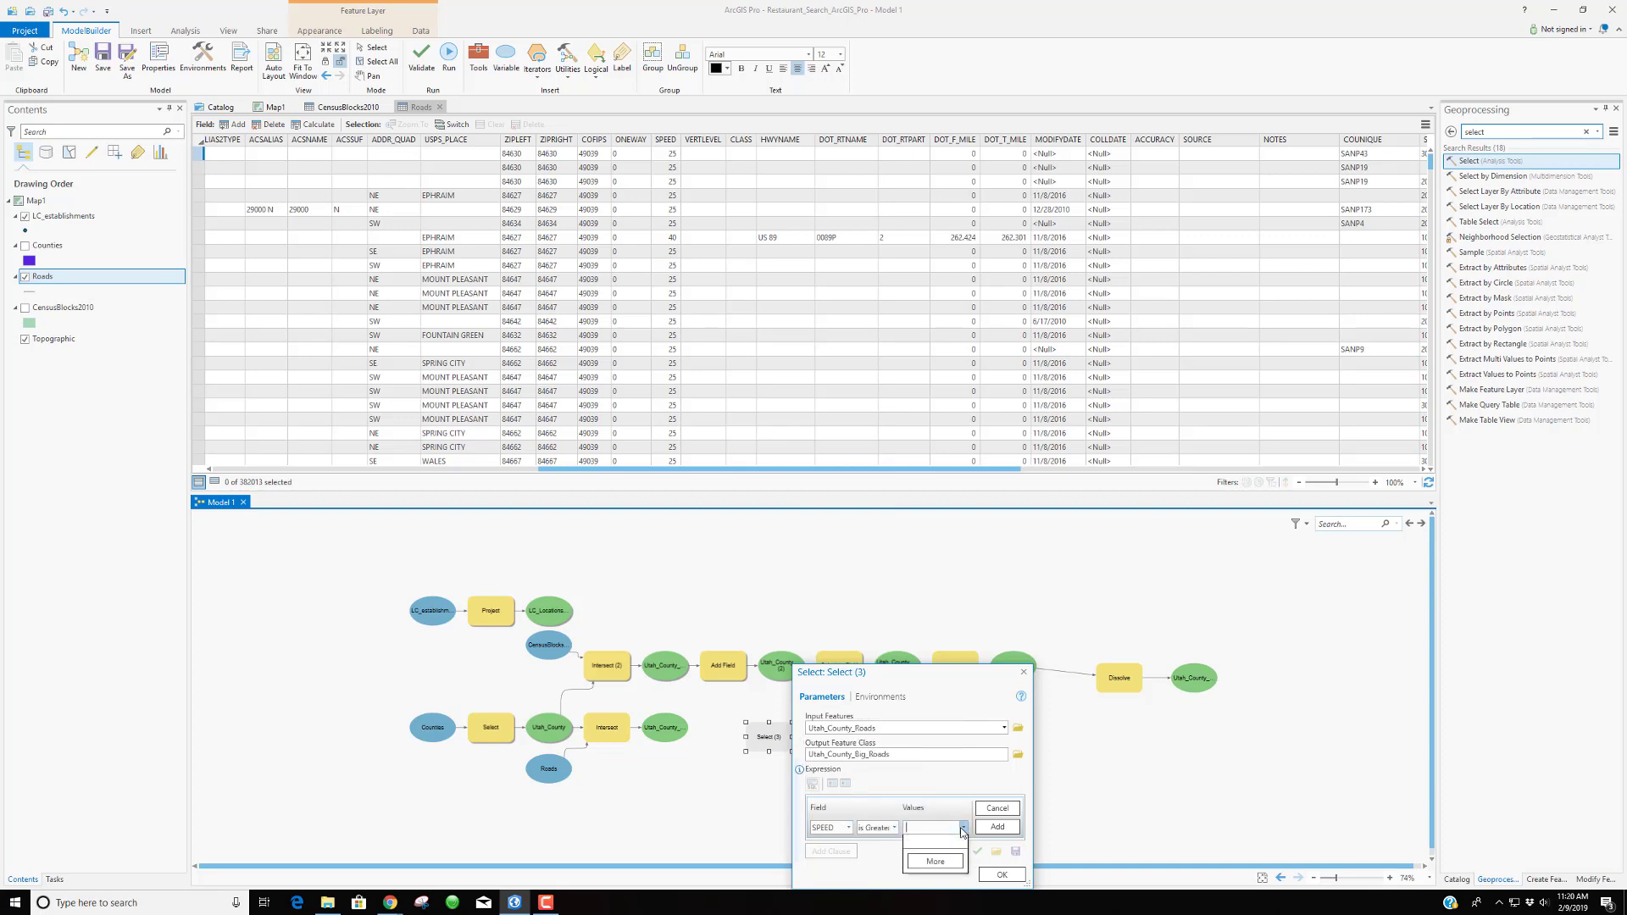
pyautogui.click(939, 826)
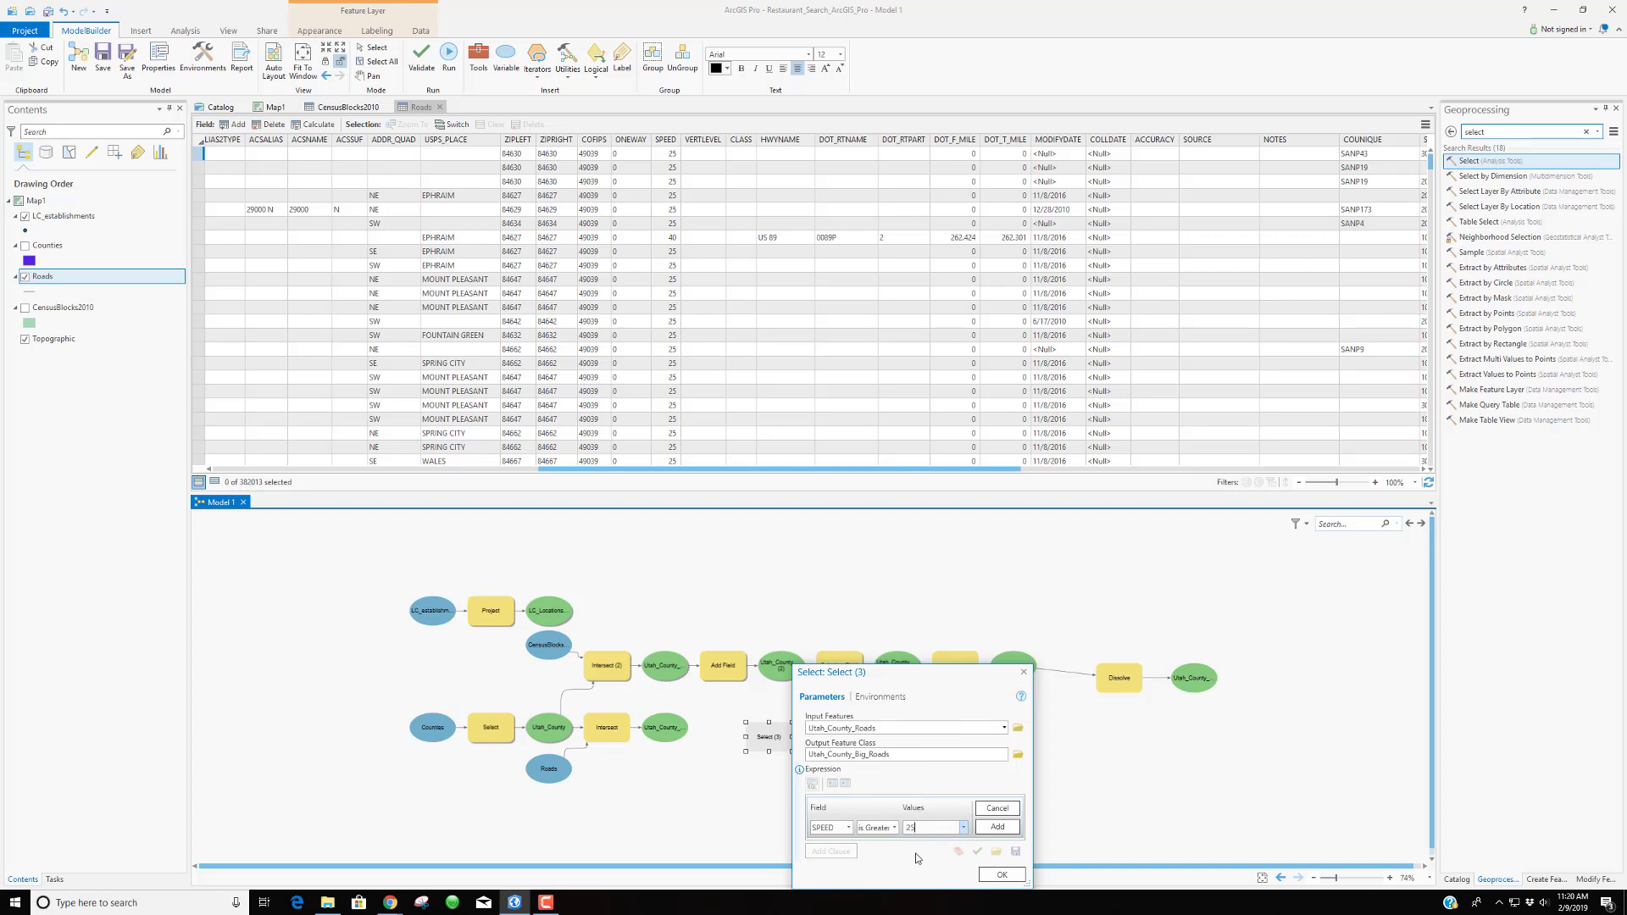
# Change the Select (3) clause to SPEED is Greater Than or Equal to 26, add it and accept the tool parameters
pyautogui.click(894, 828)
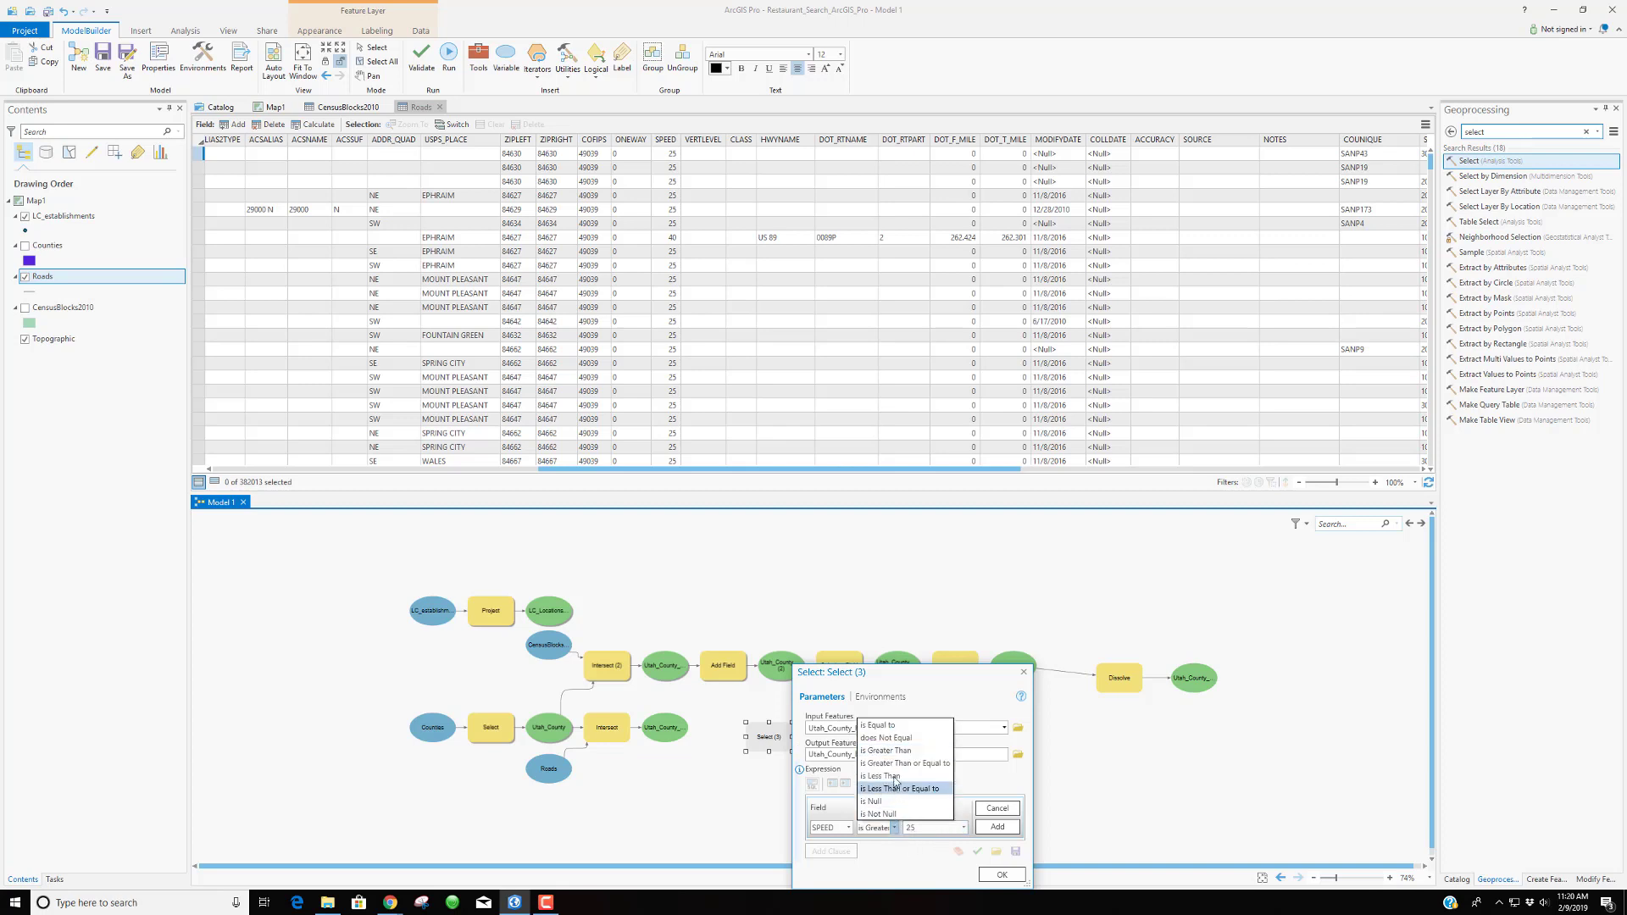
pyautogui.click(893, 765)
pyautogui.doubleClick(928, 827)
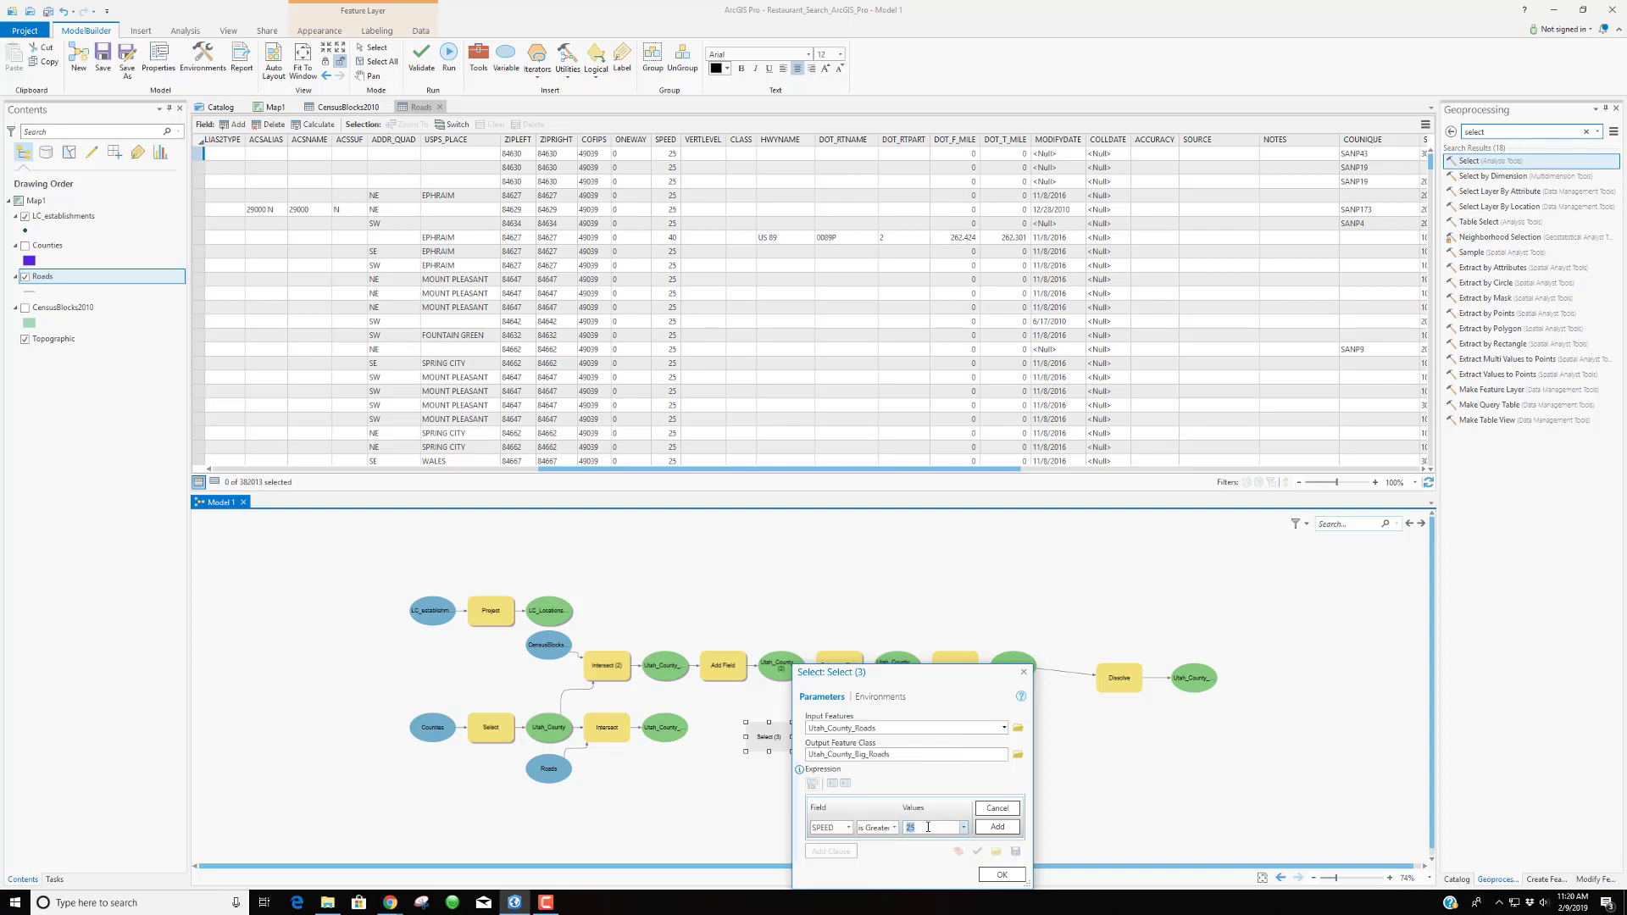
pyautogui.write('2')
pyautogui.click(992, 828)
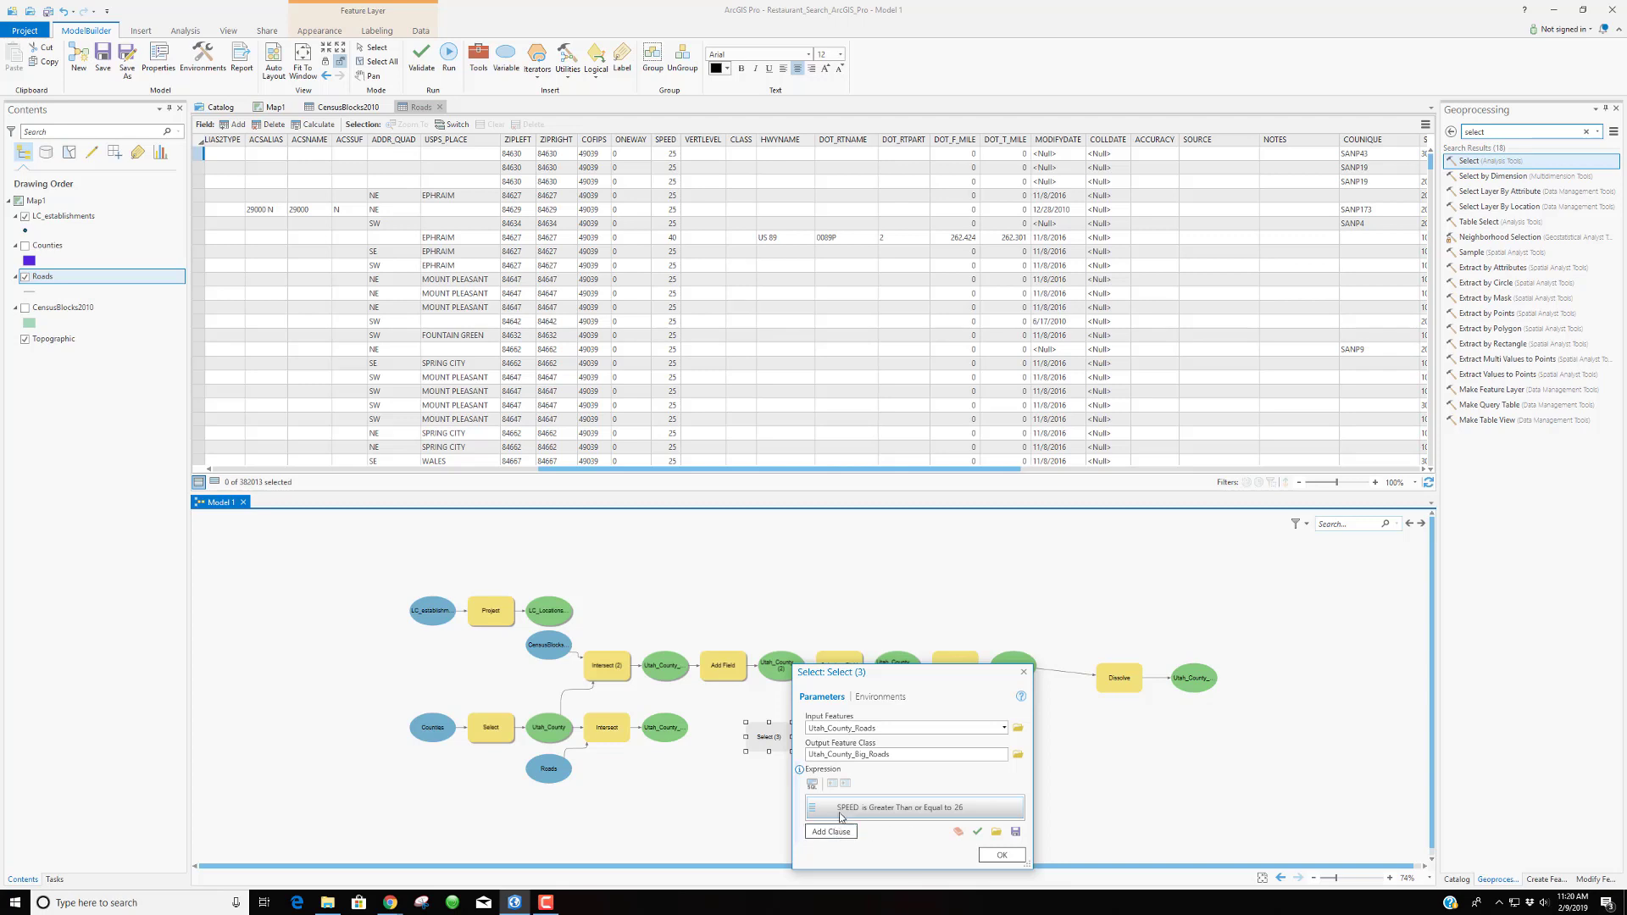
pyautogui.click(1009, 857)
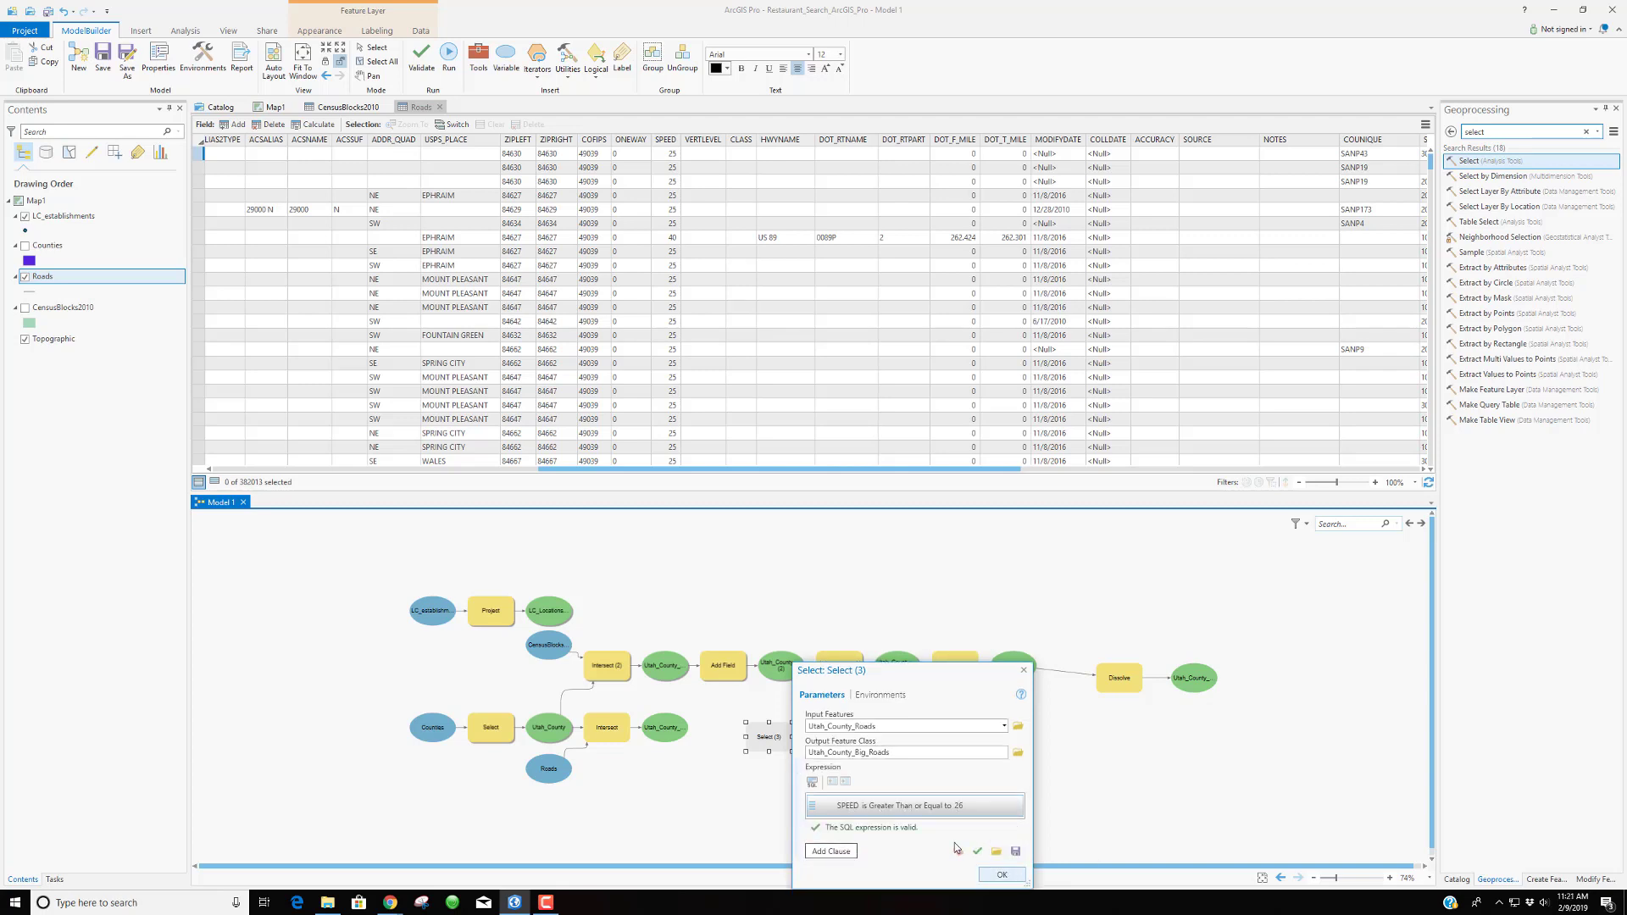
pyautogui.click(1002, 874)
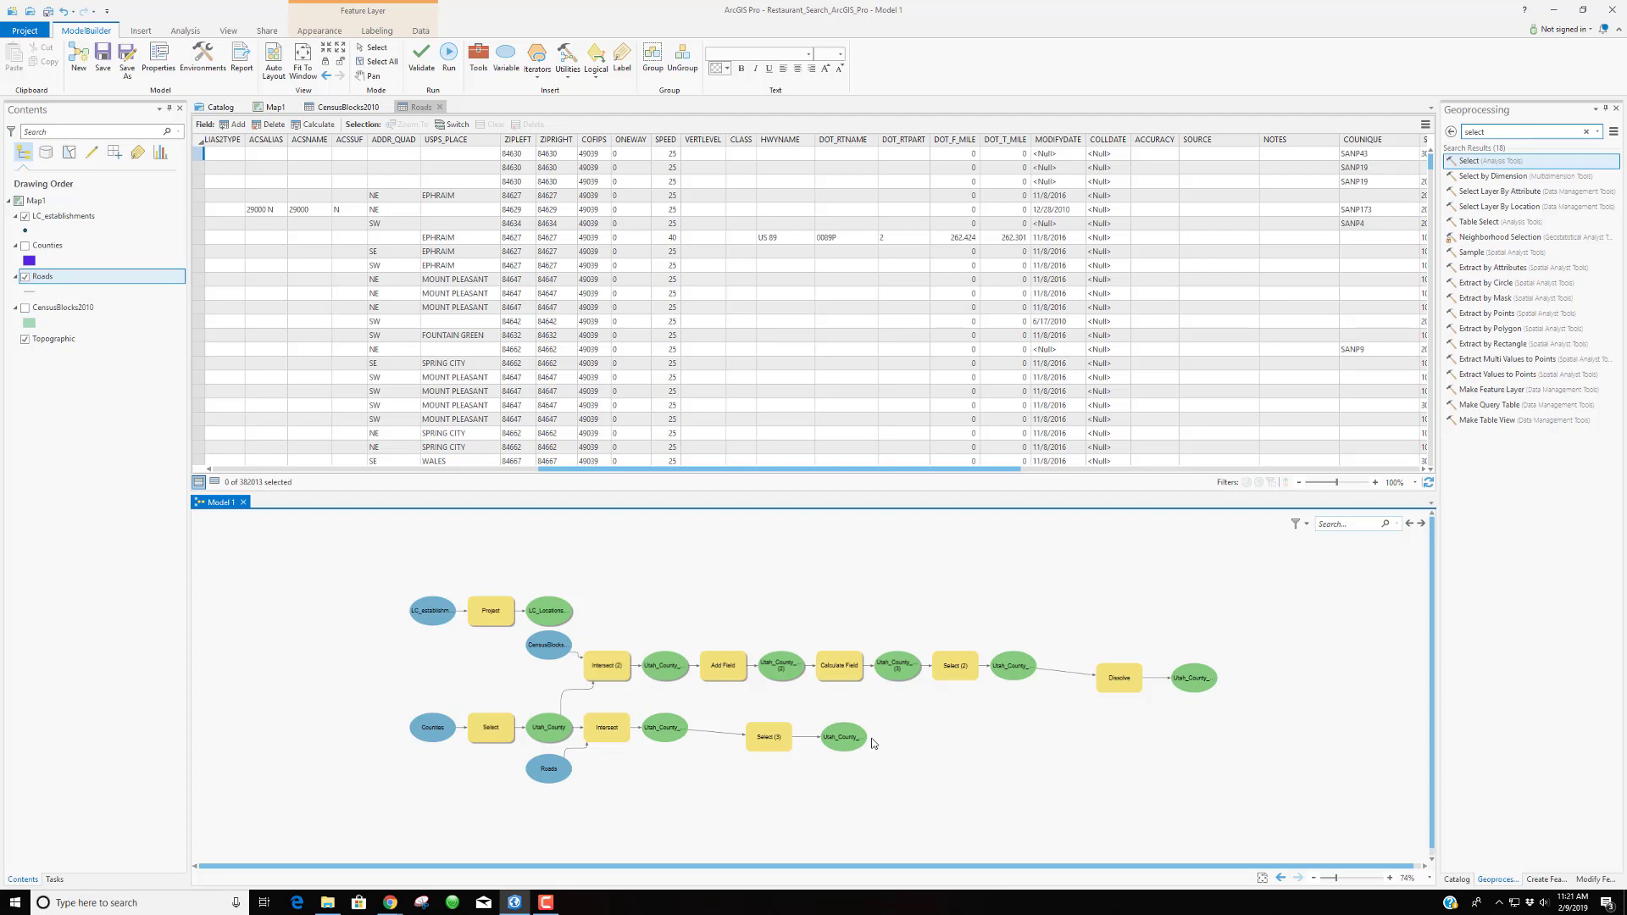
# Search the geoprocessing tools for buffer and add the Buffer tool to the model beside the Select (3) output
pyautogui.click(1500, 133)
pyautogui.write('buffer')
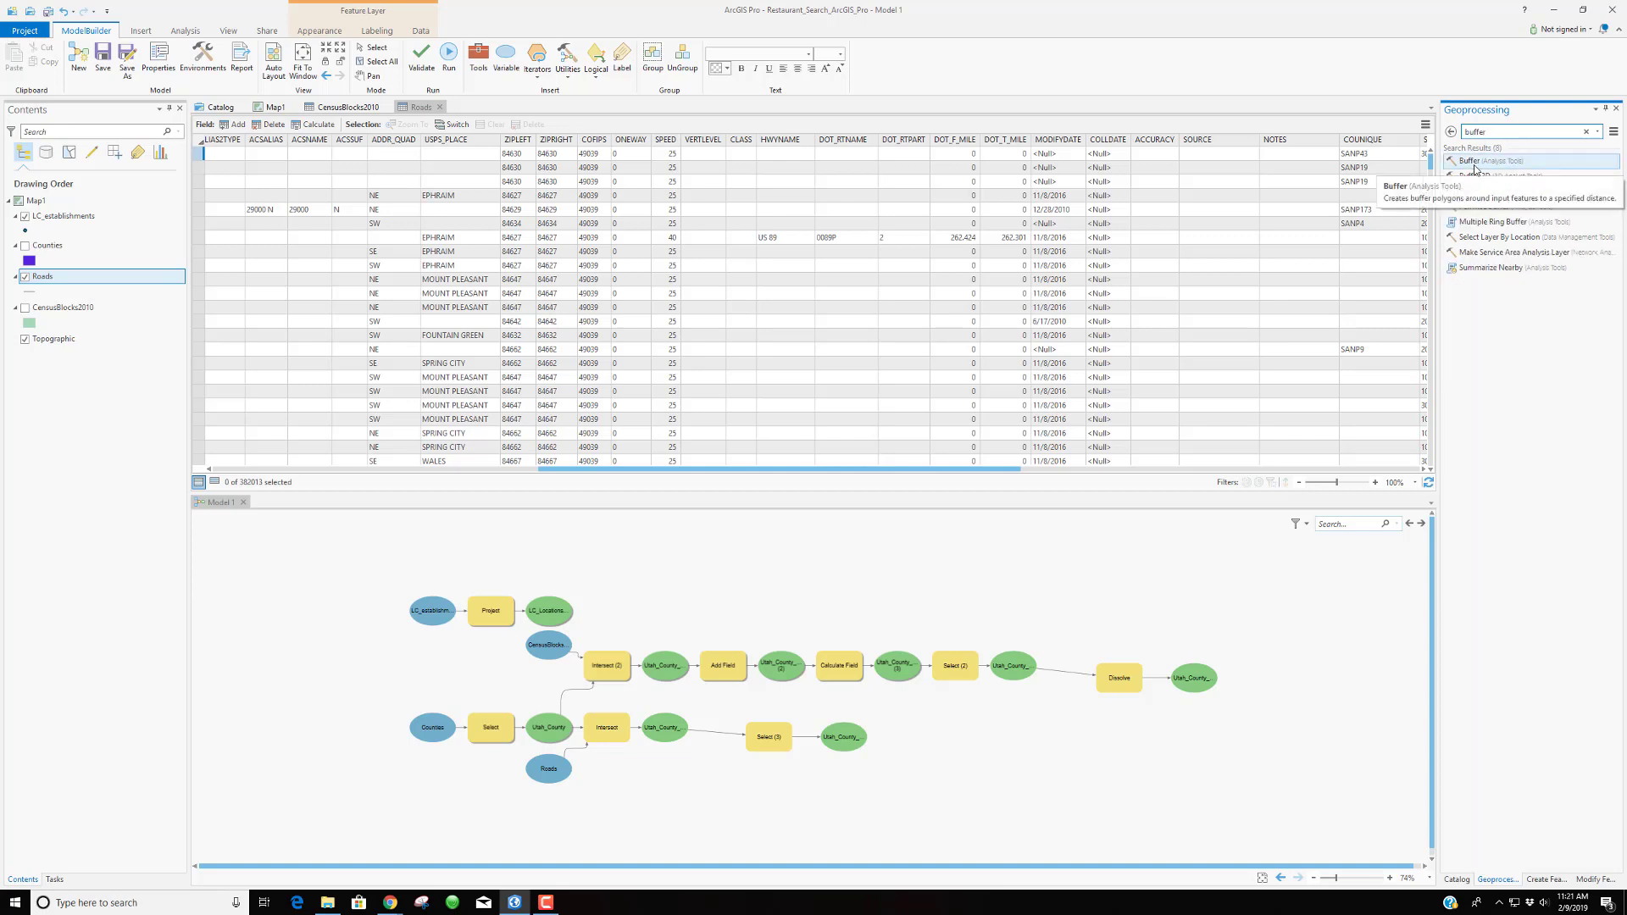
pyautogui.moveTo(1476, 163); pyautogui.dragTo(922, 736)
# Set the Buffer input features to Utah_County_Big_Roads and the buffer distance to 1000 Feet
pyautogui.doubleClick(922, 736)
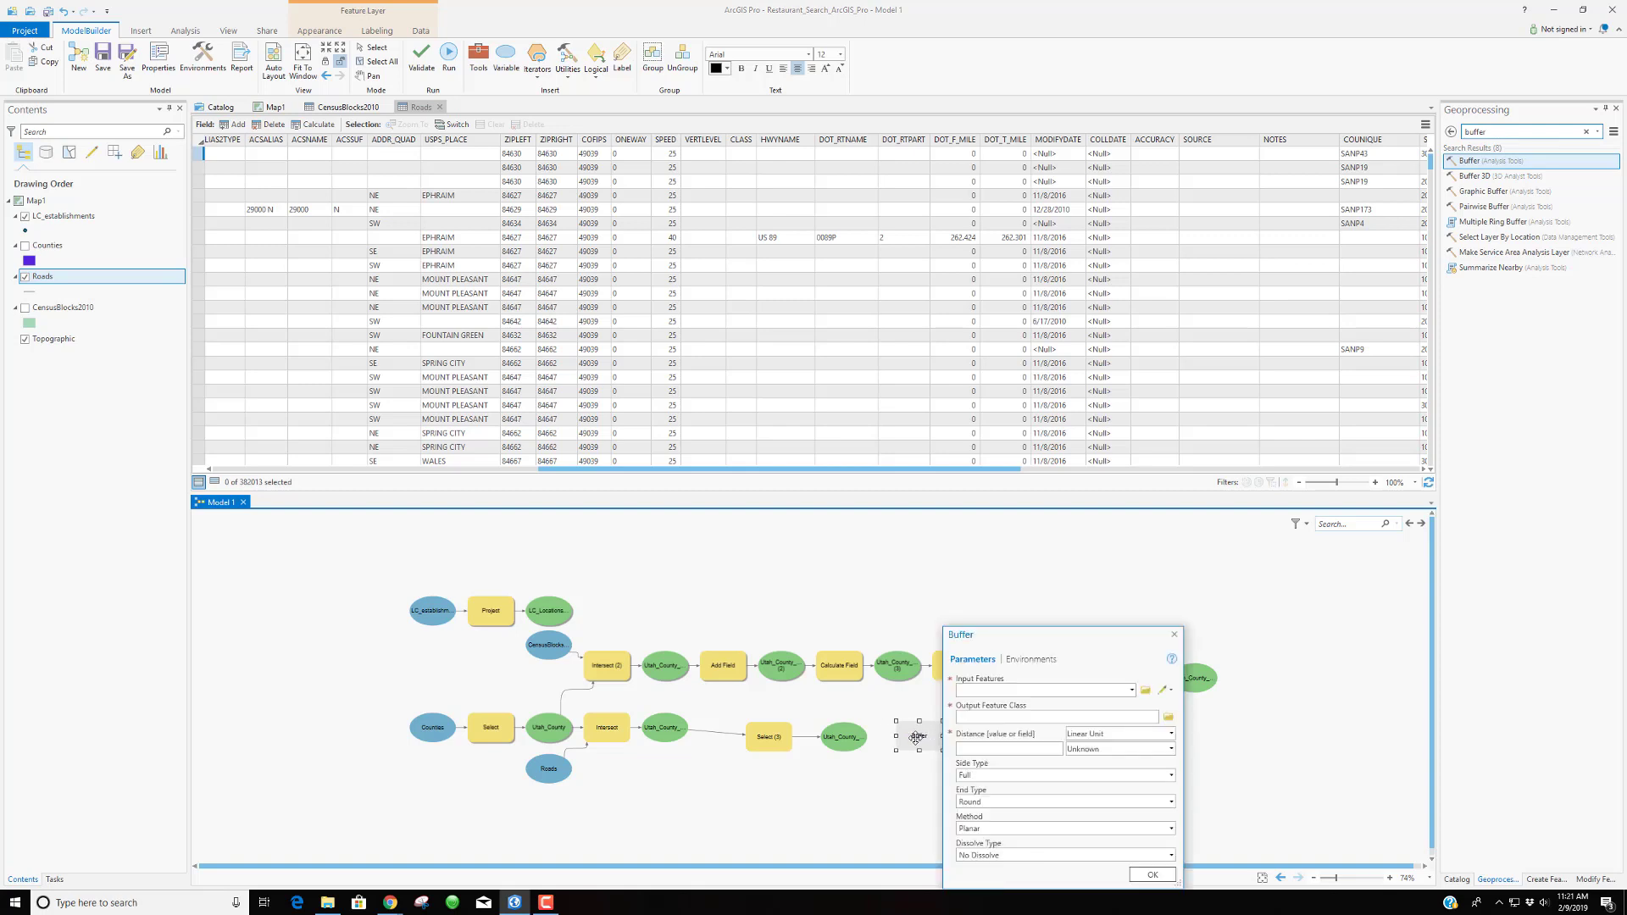
pyautogui.click(1132, 691)
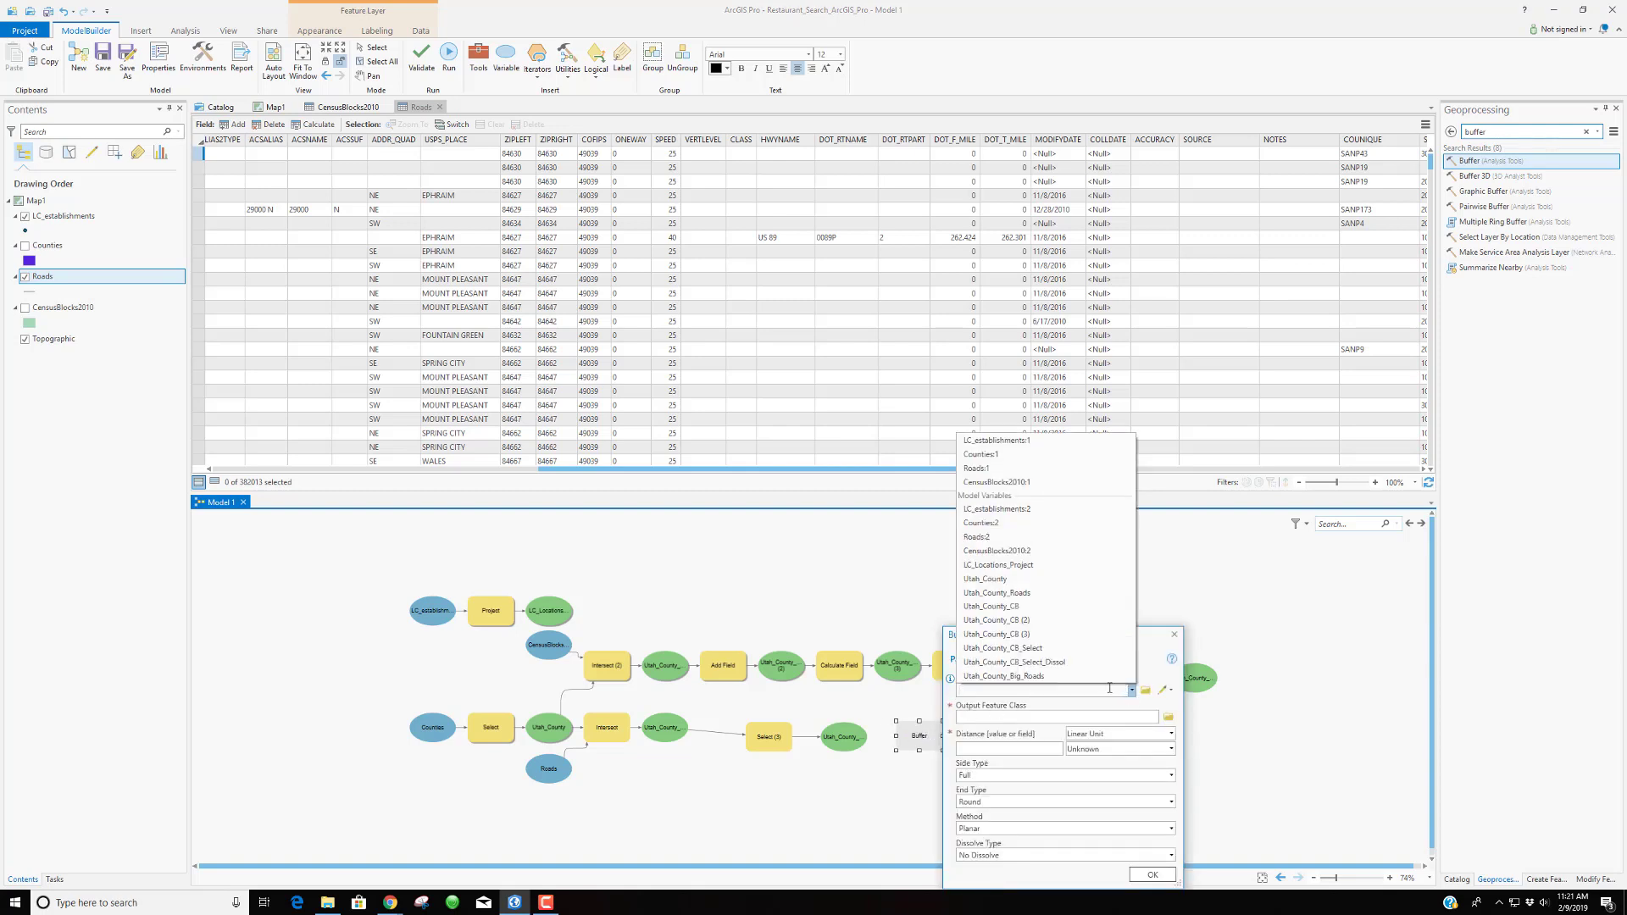
pyautogui.click(1102, 675)
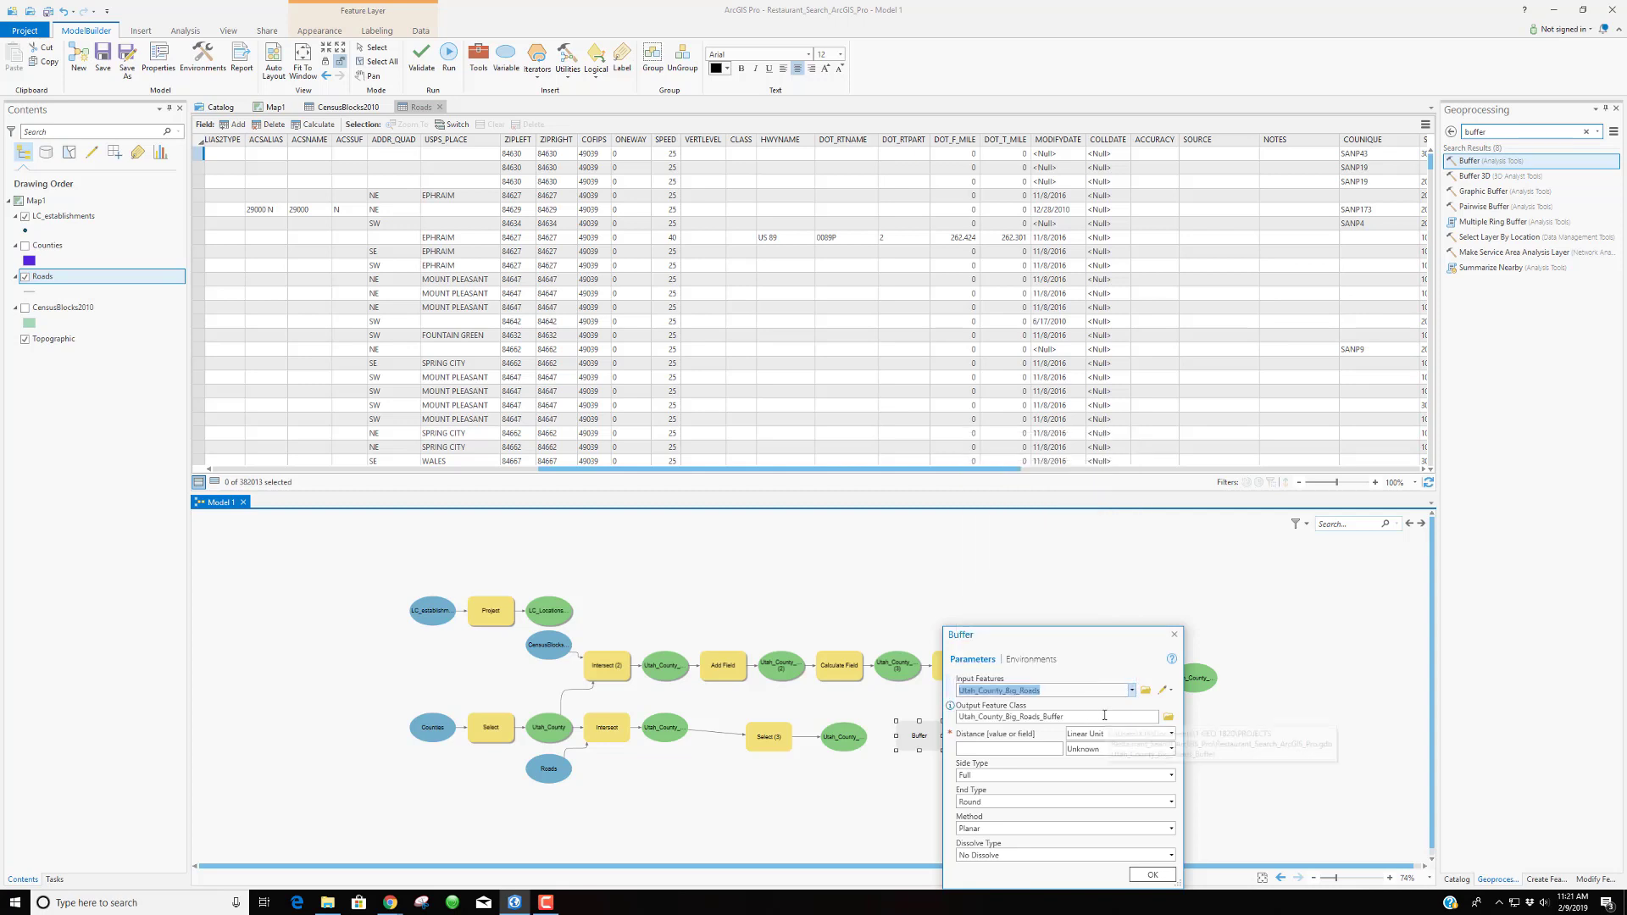
pyautogui.click(1020, 747)
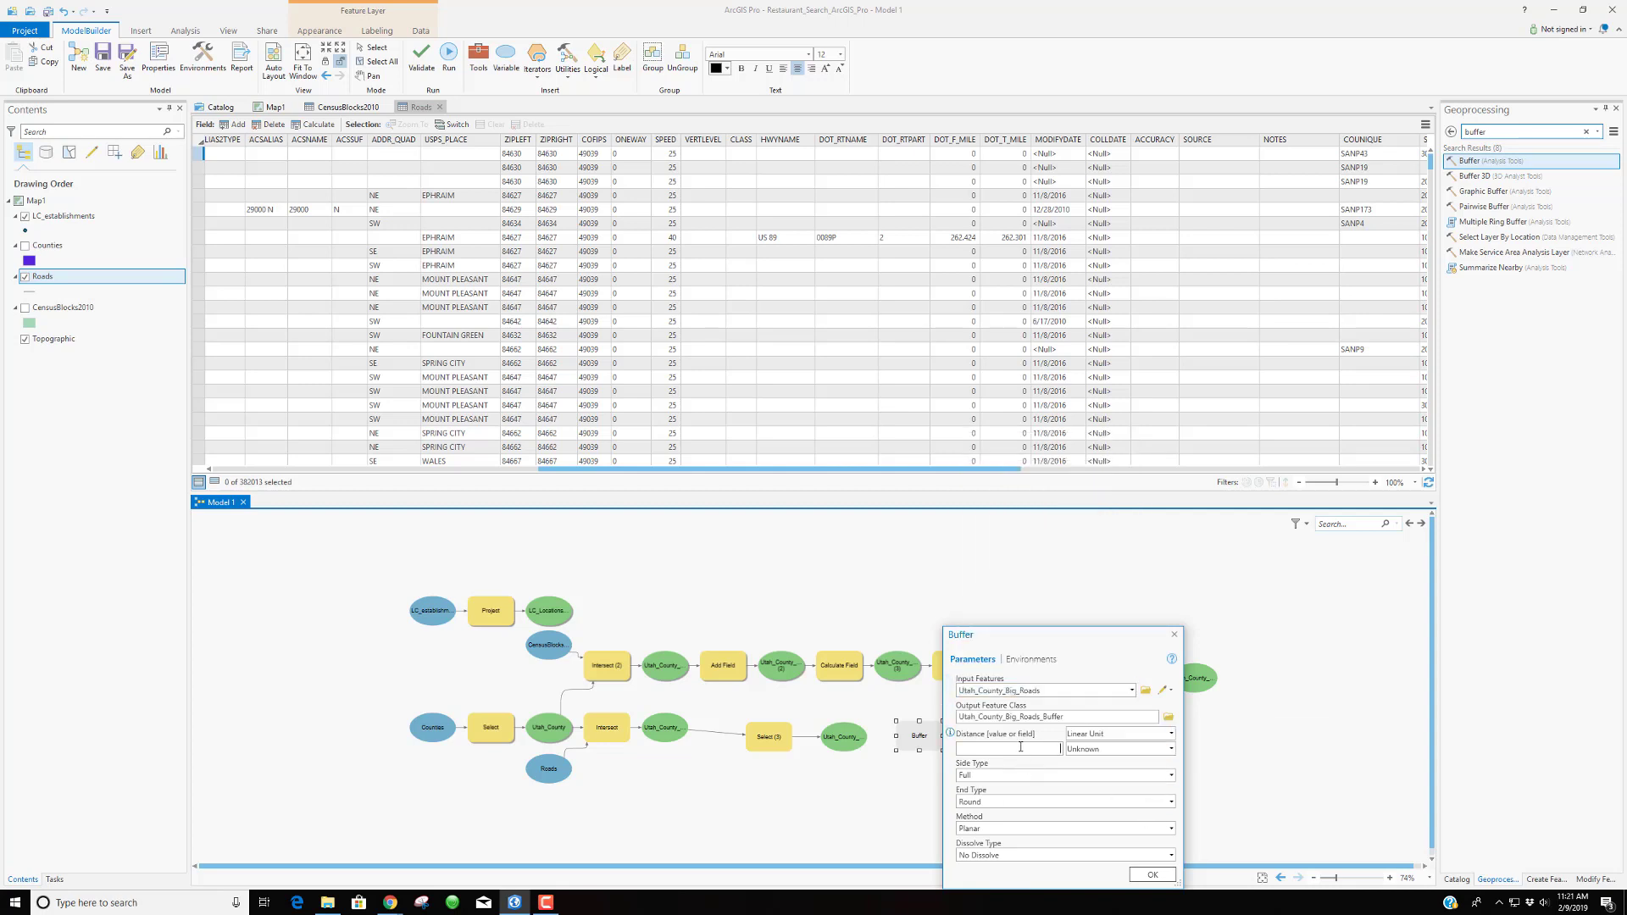
pyautogui.write('1000')
pyautogui.click(1171, 734)
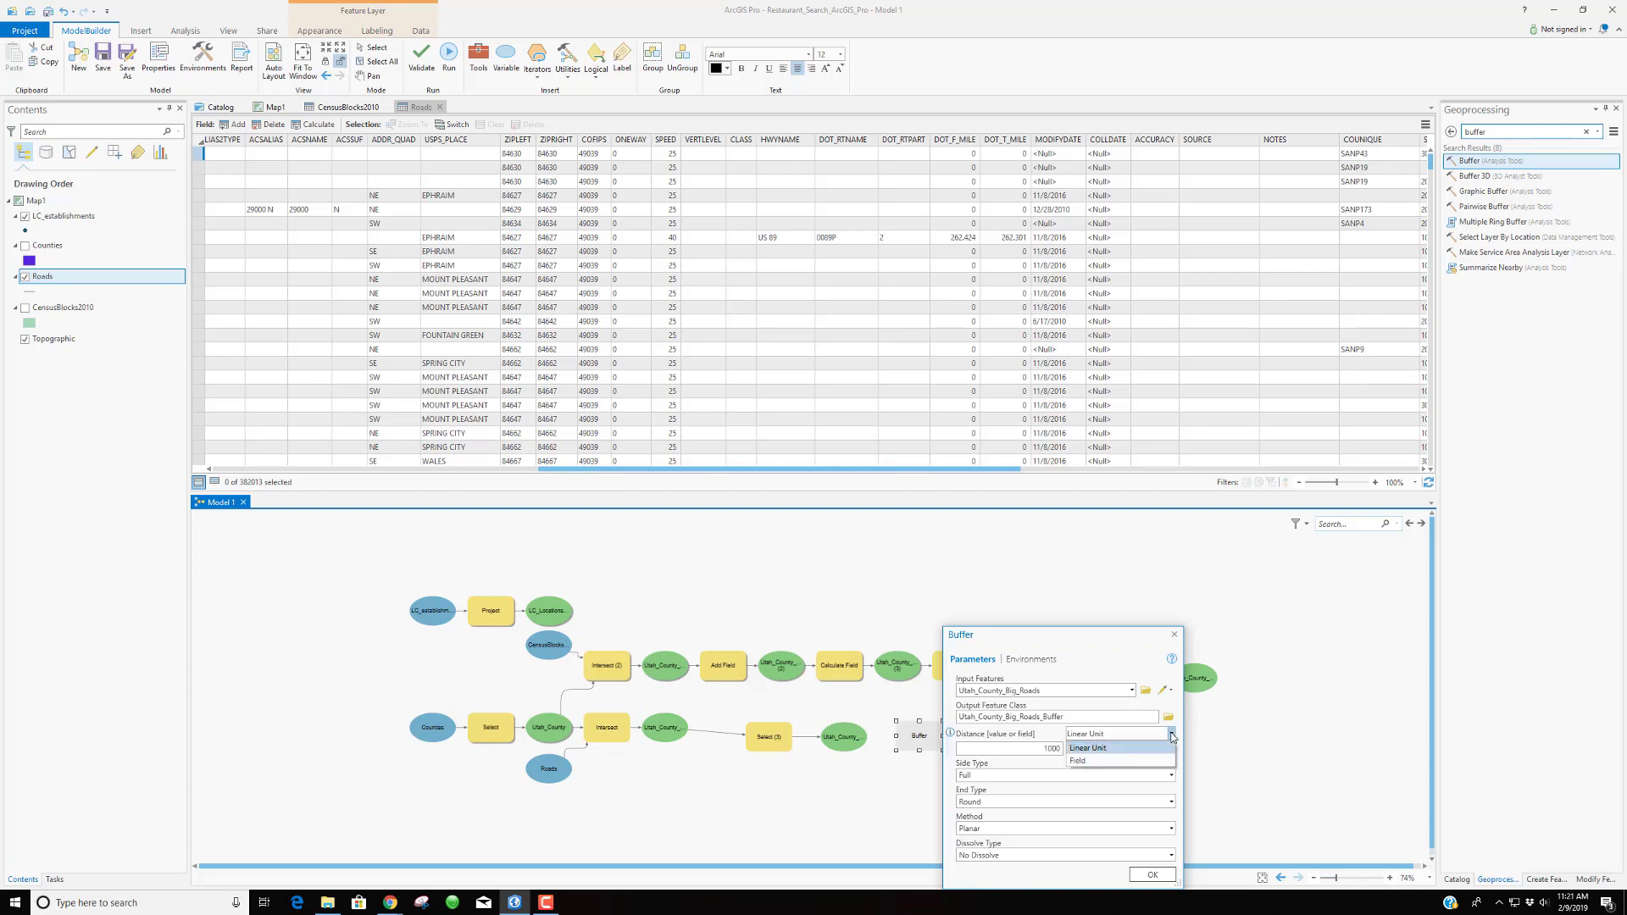
pyautogui.click(1172, 748)
pyautogui.click(1171, 749)
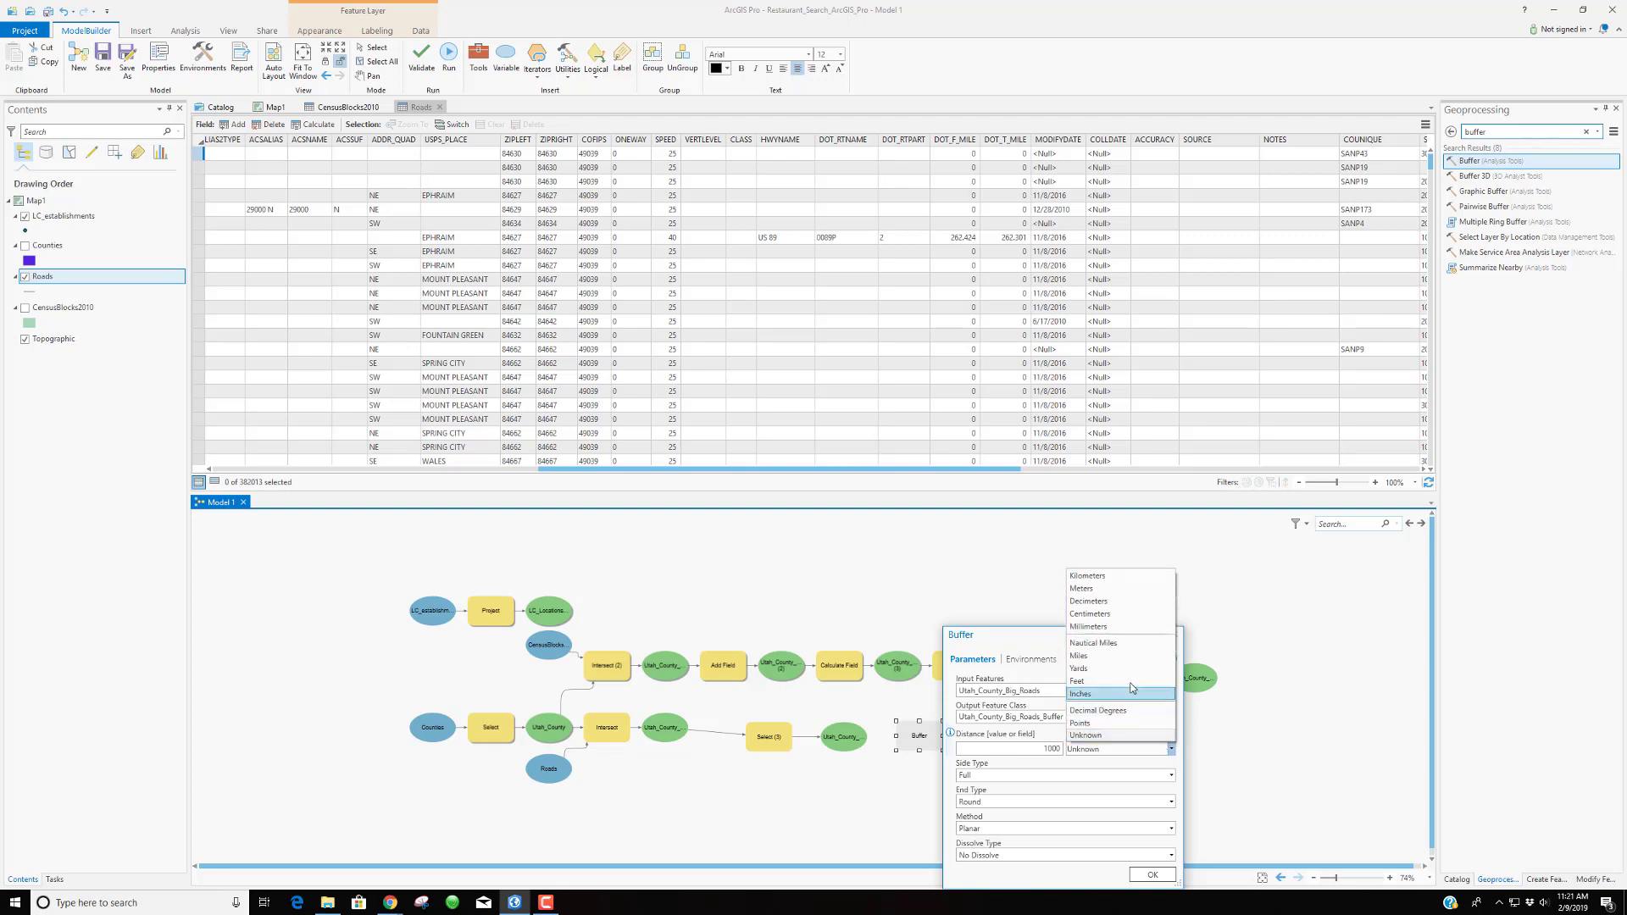
pyautogui.click(1077, 680)
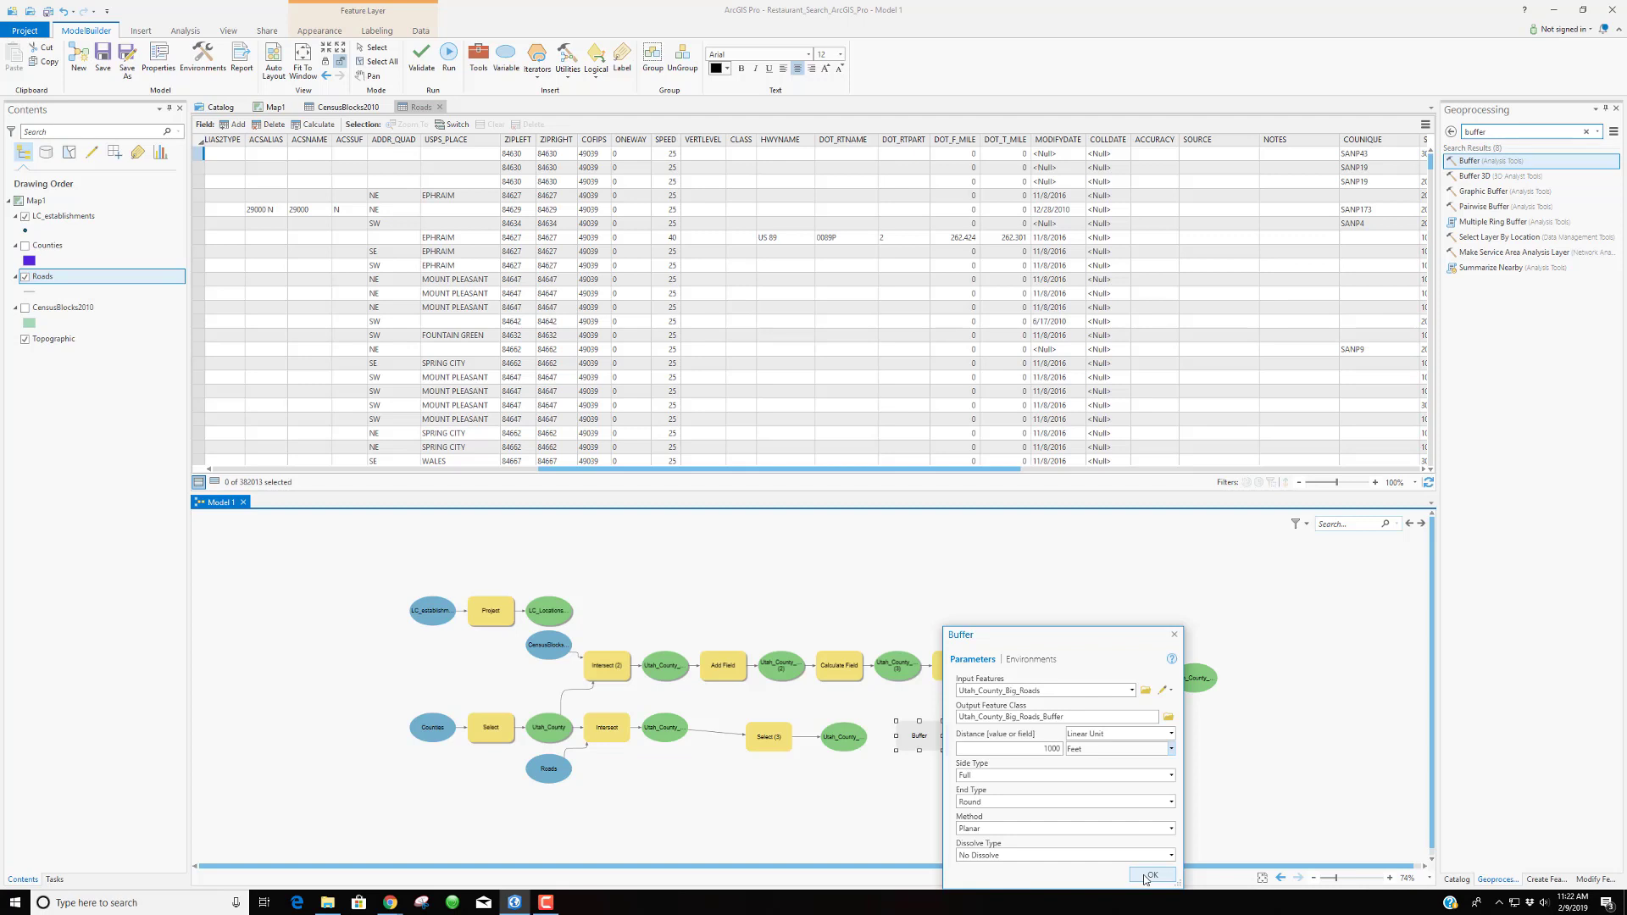
# Set the Buffer dissolve type to dissolve all output features into a single feature and accept the parameters
pyautogui.click(1172, 856)
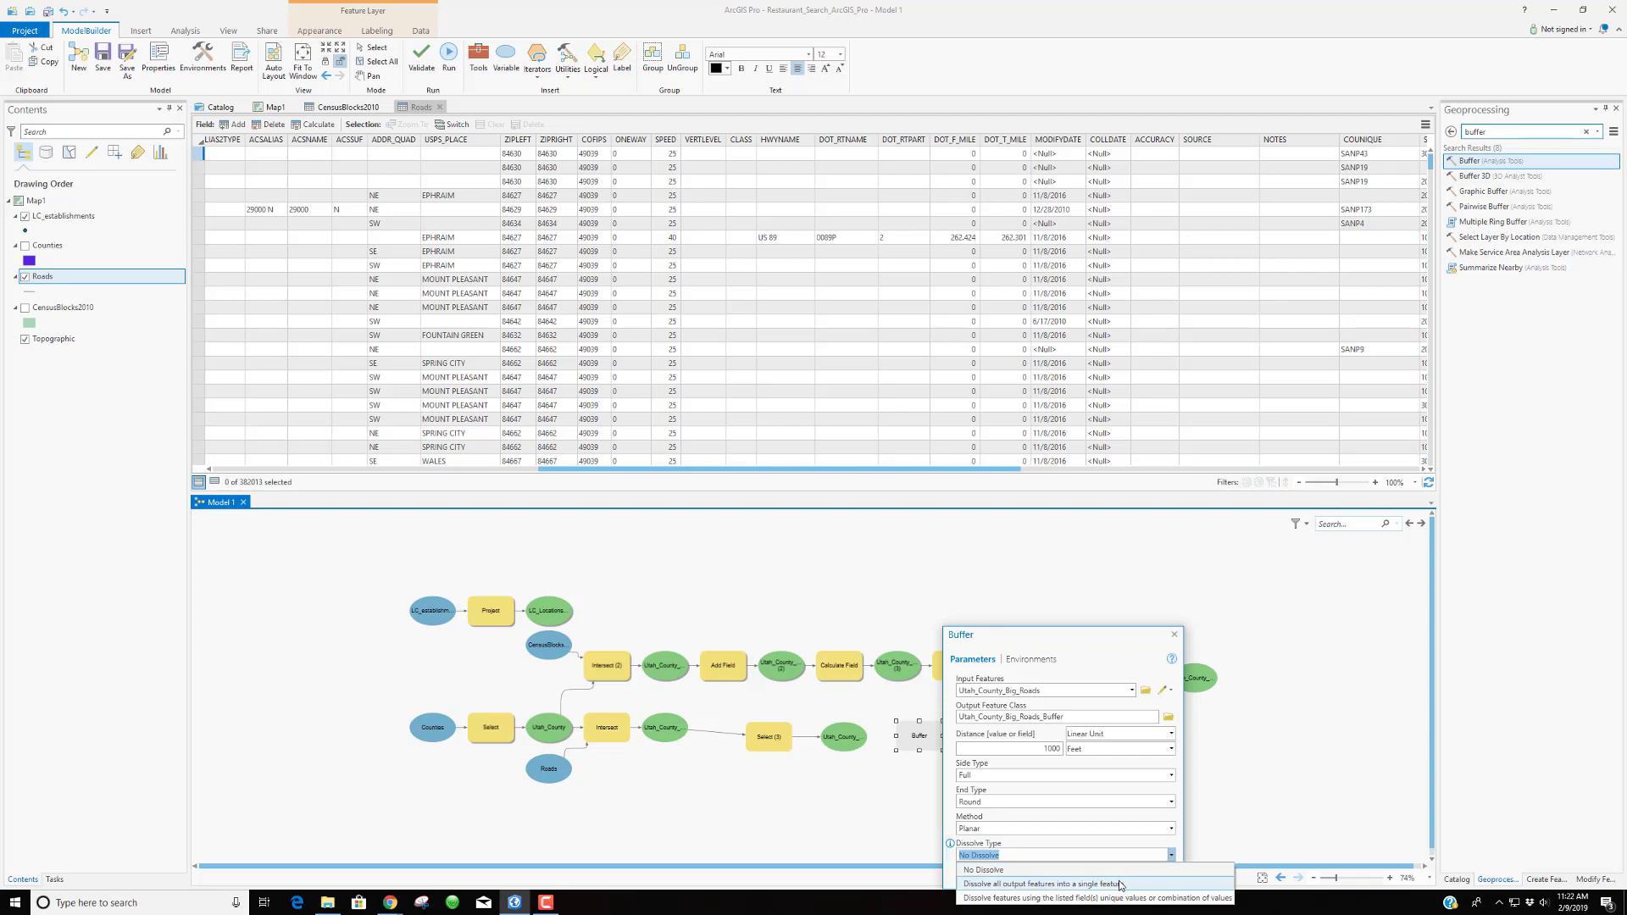
pyautogui.click(1120, 884)
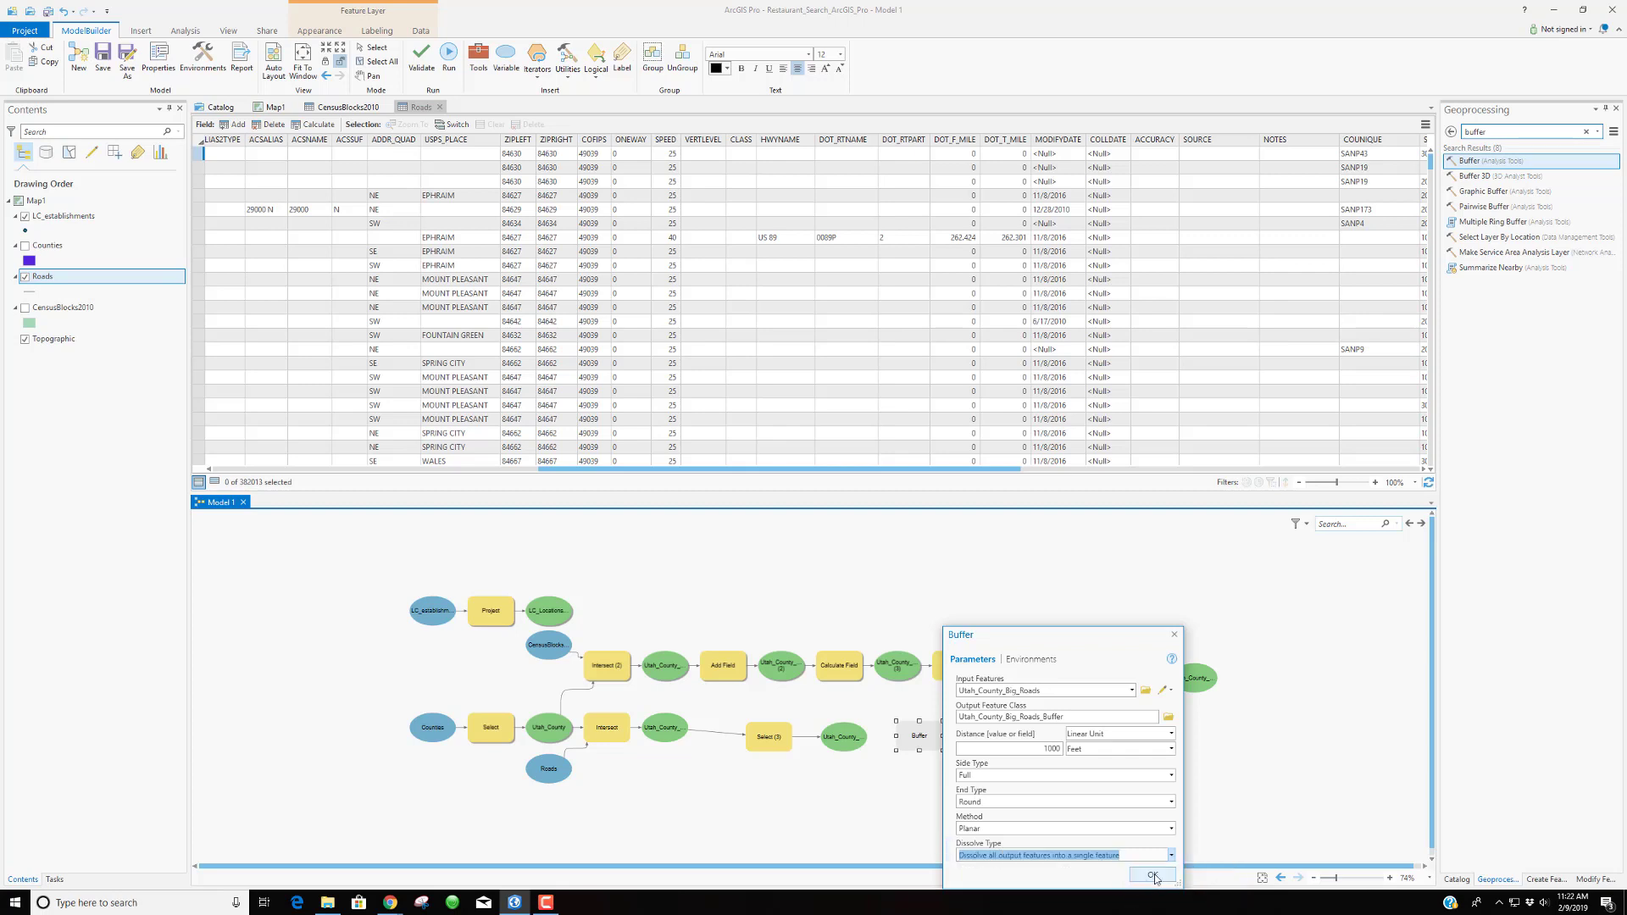
pyautogui.click(1154, 876)
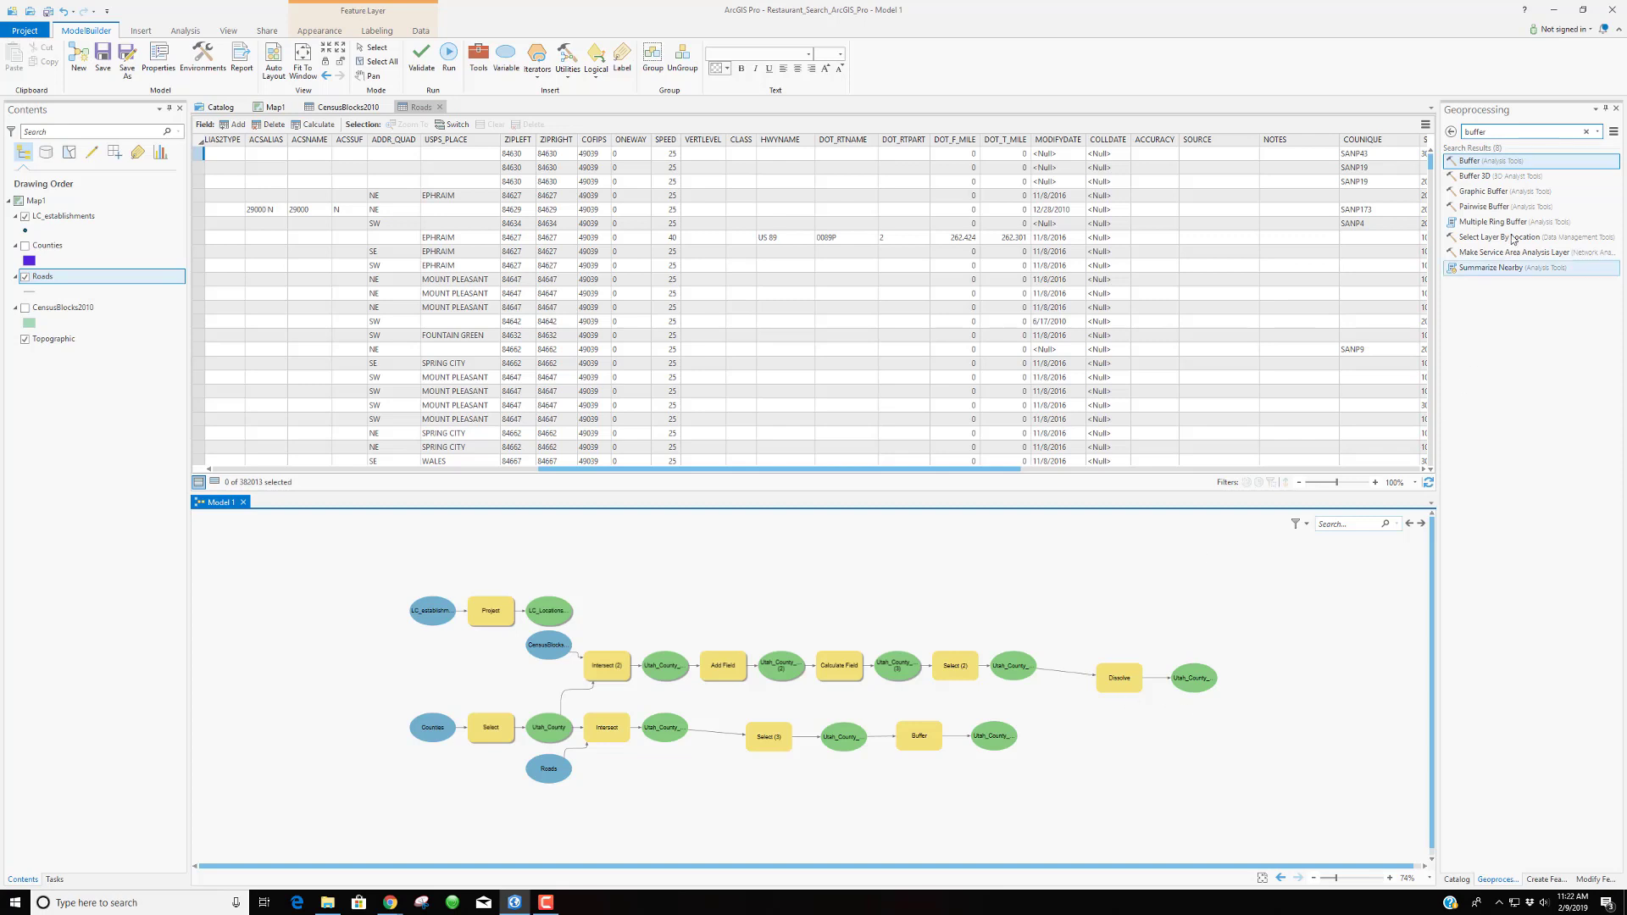
# Search the geoprocessing tools for intersect and add the Intersect tool to the model below the Dissolve output
pyautogui.doubleClick(1489, 134)
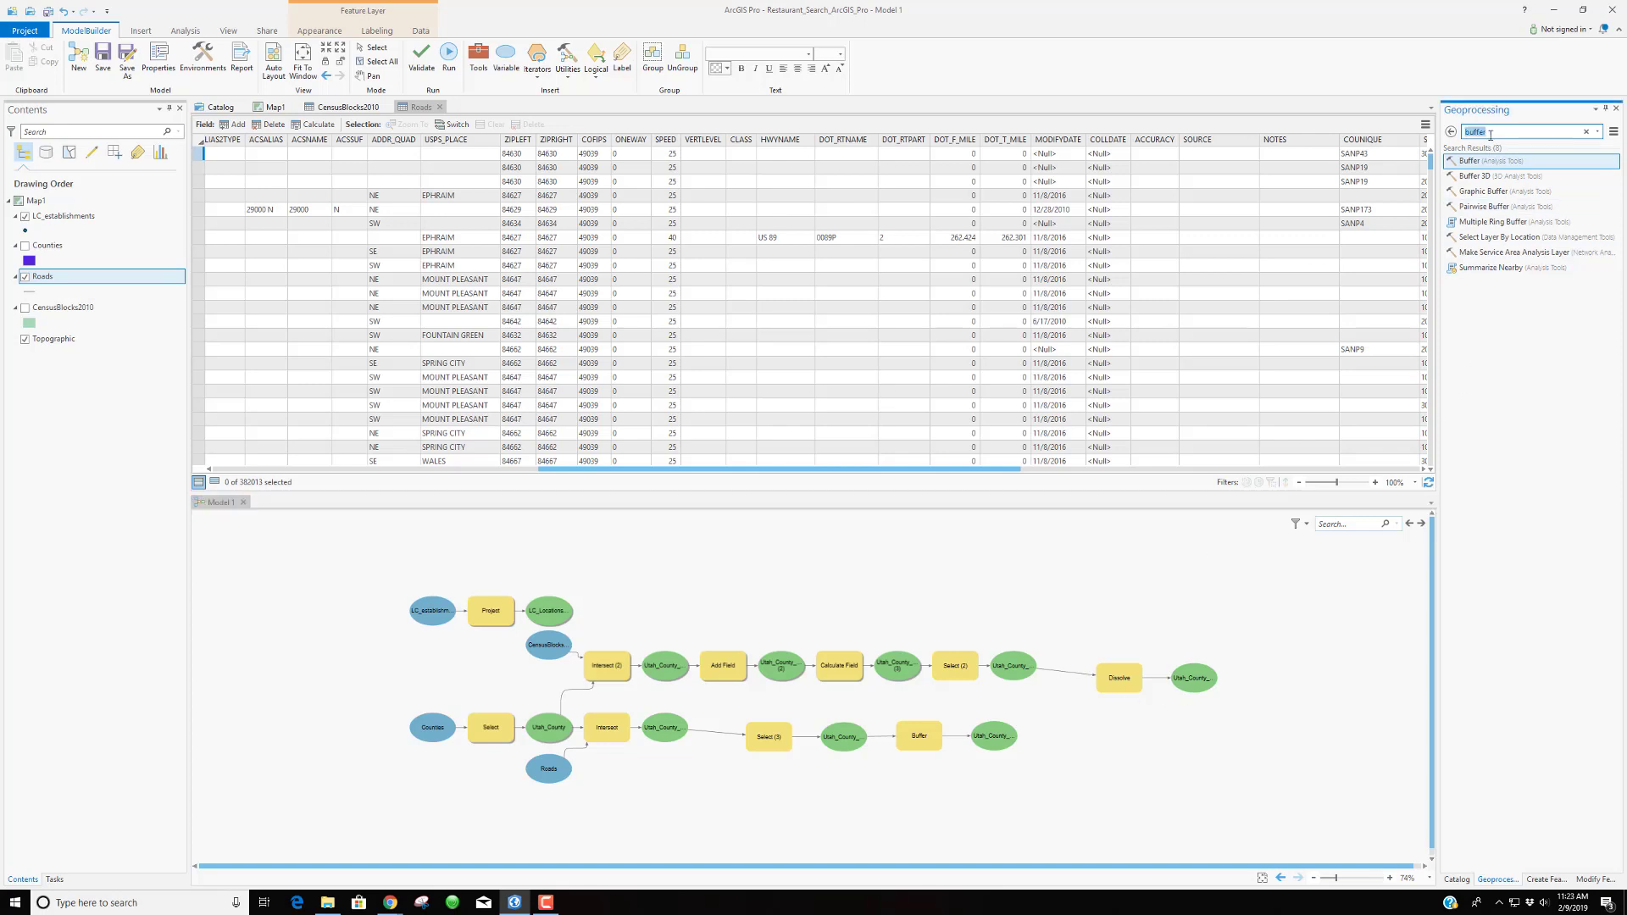
pyautogui.write('intersect')
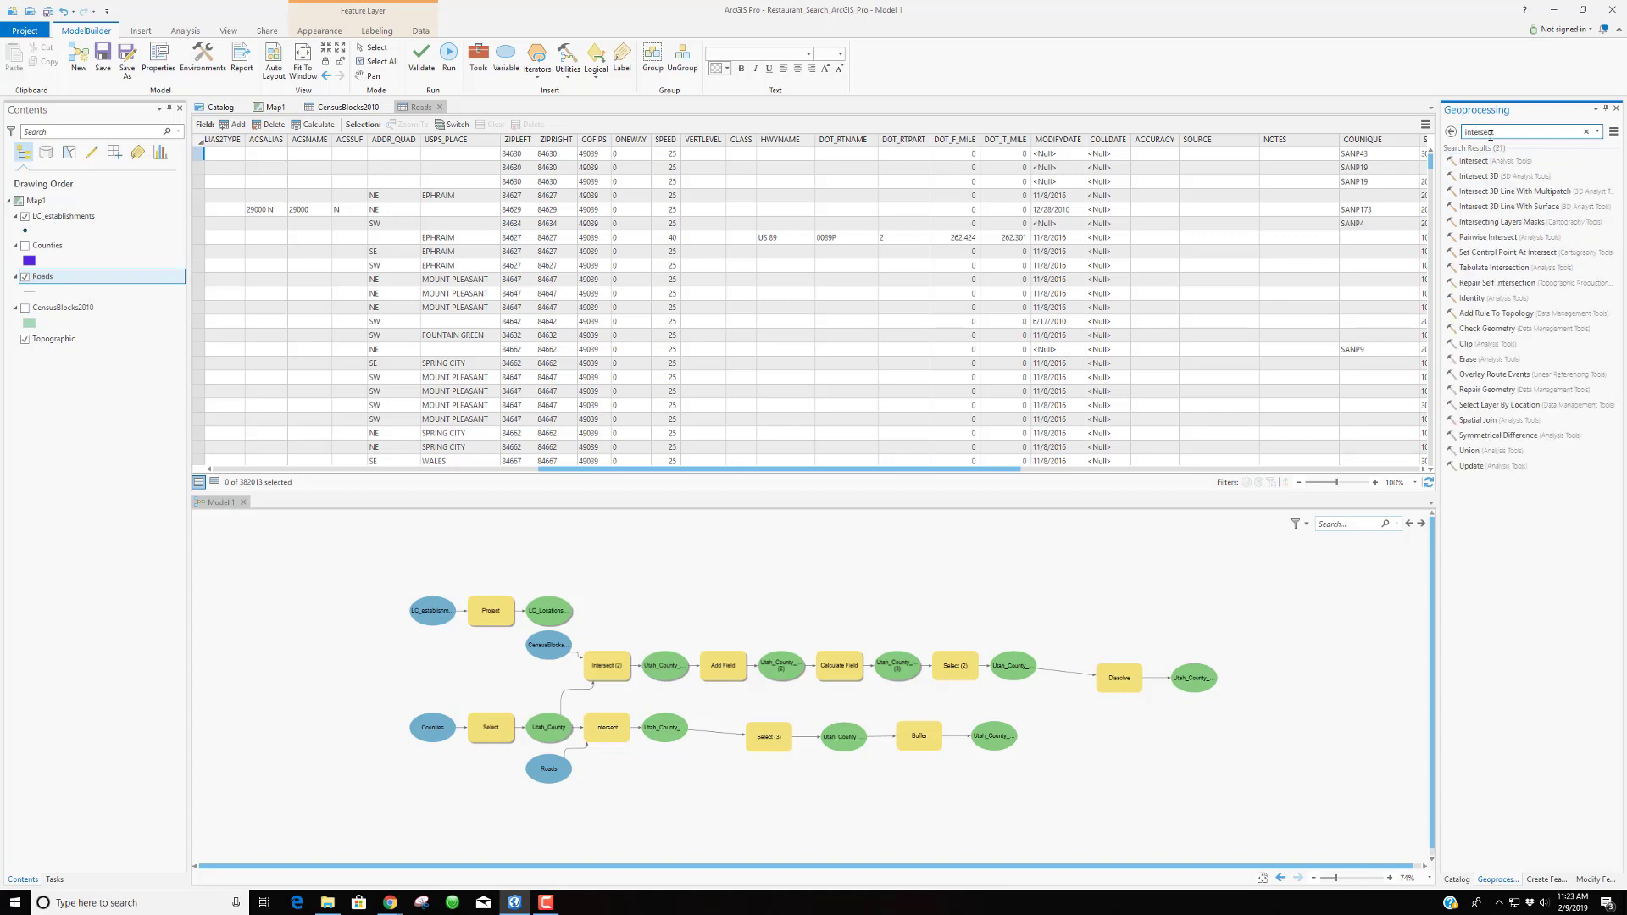
pyautogui.moveTo(1472, 162); pyautogui.dragTo(1211, 745)
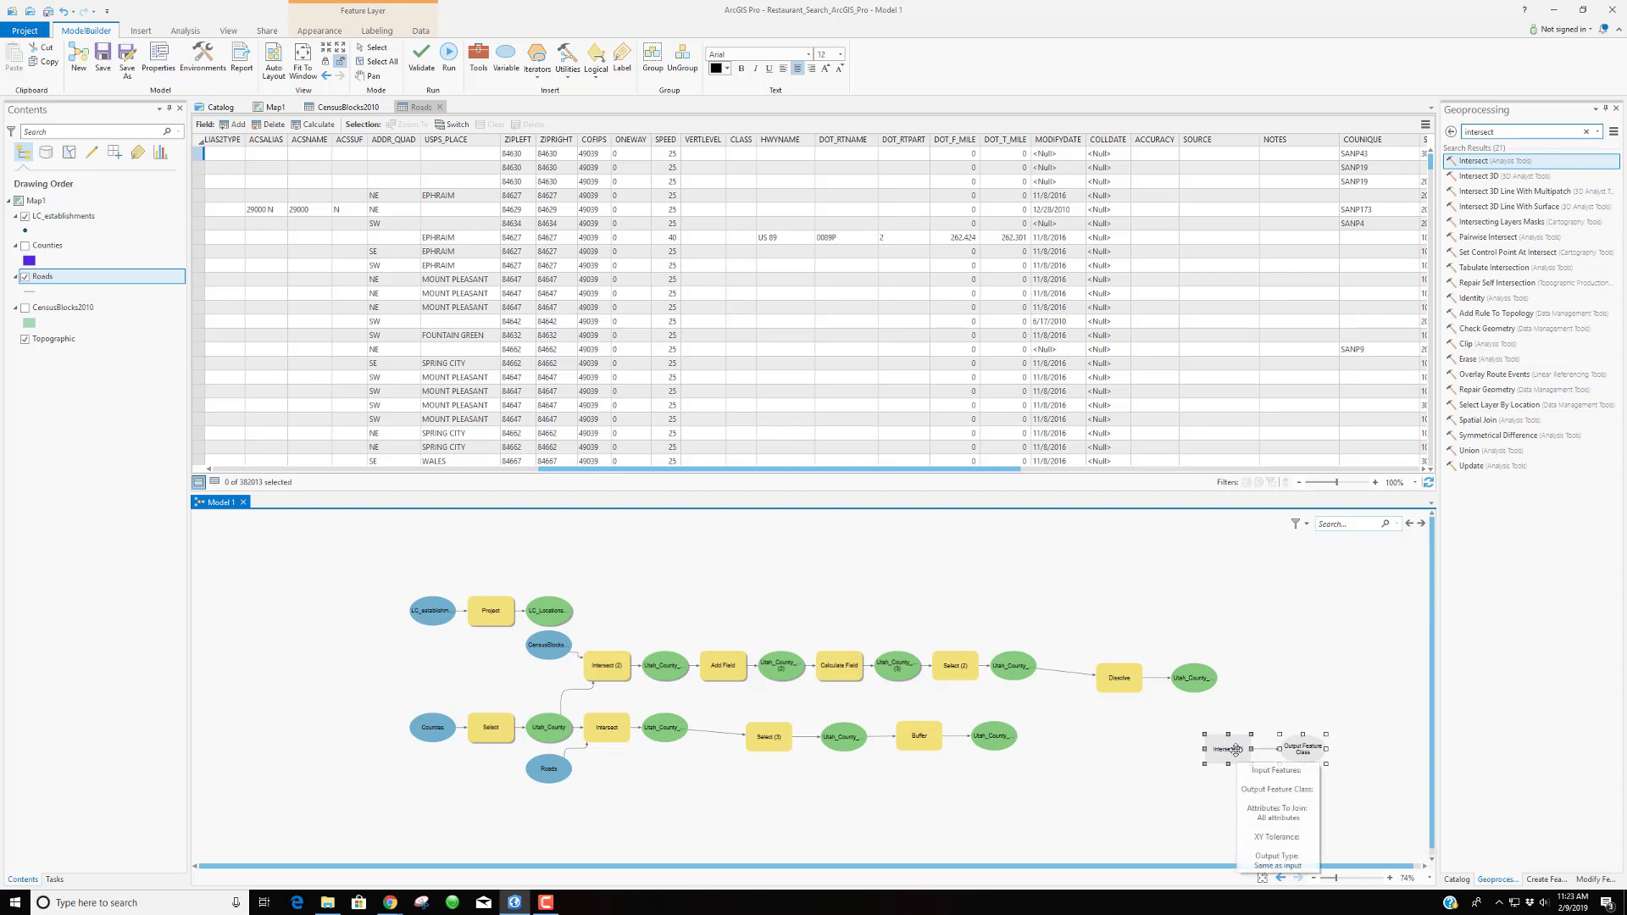
# Set the Intersect (3) input features to Utah_County_Big_Roads_Buffer and the dissolved census block output, Utah_County_CB_Select_Dissol
pyautogui.doubleClick(1230, 749)
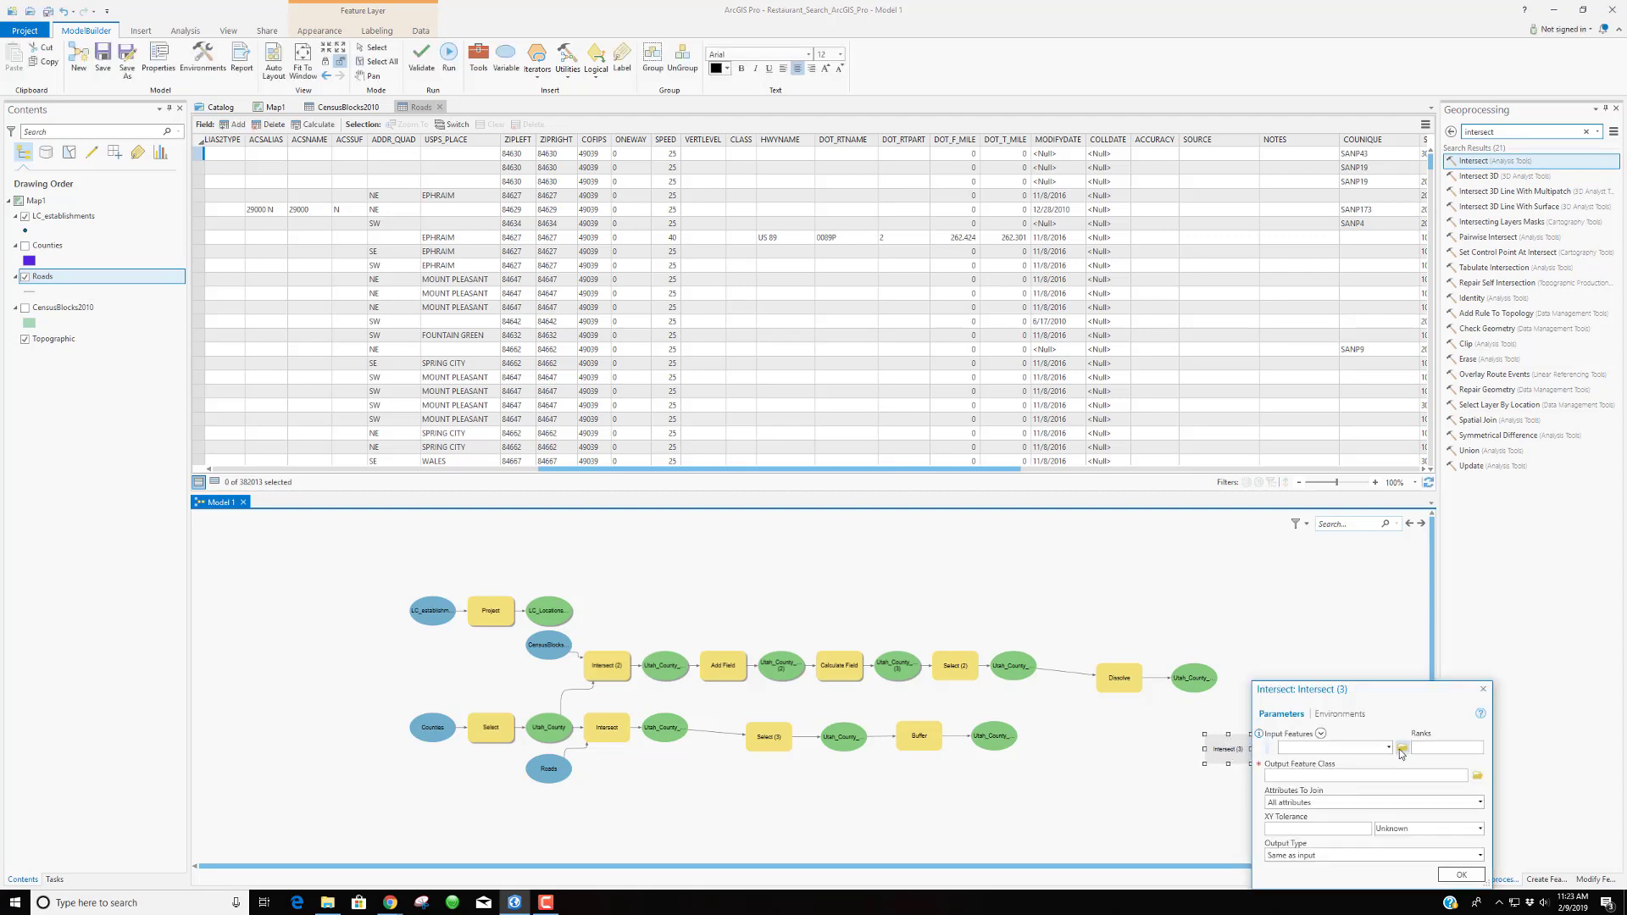
pyautogui.click(1390, 748)
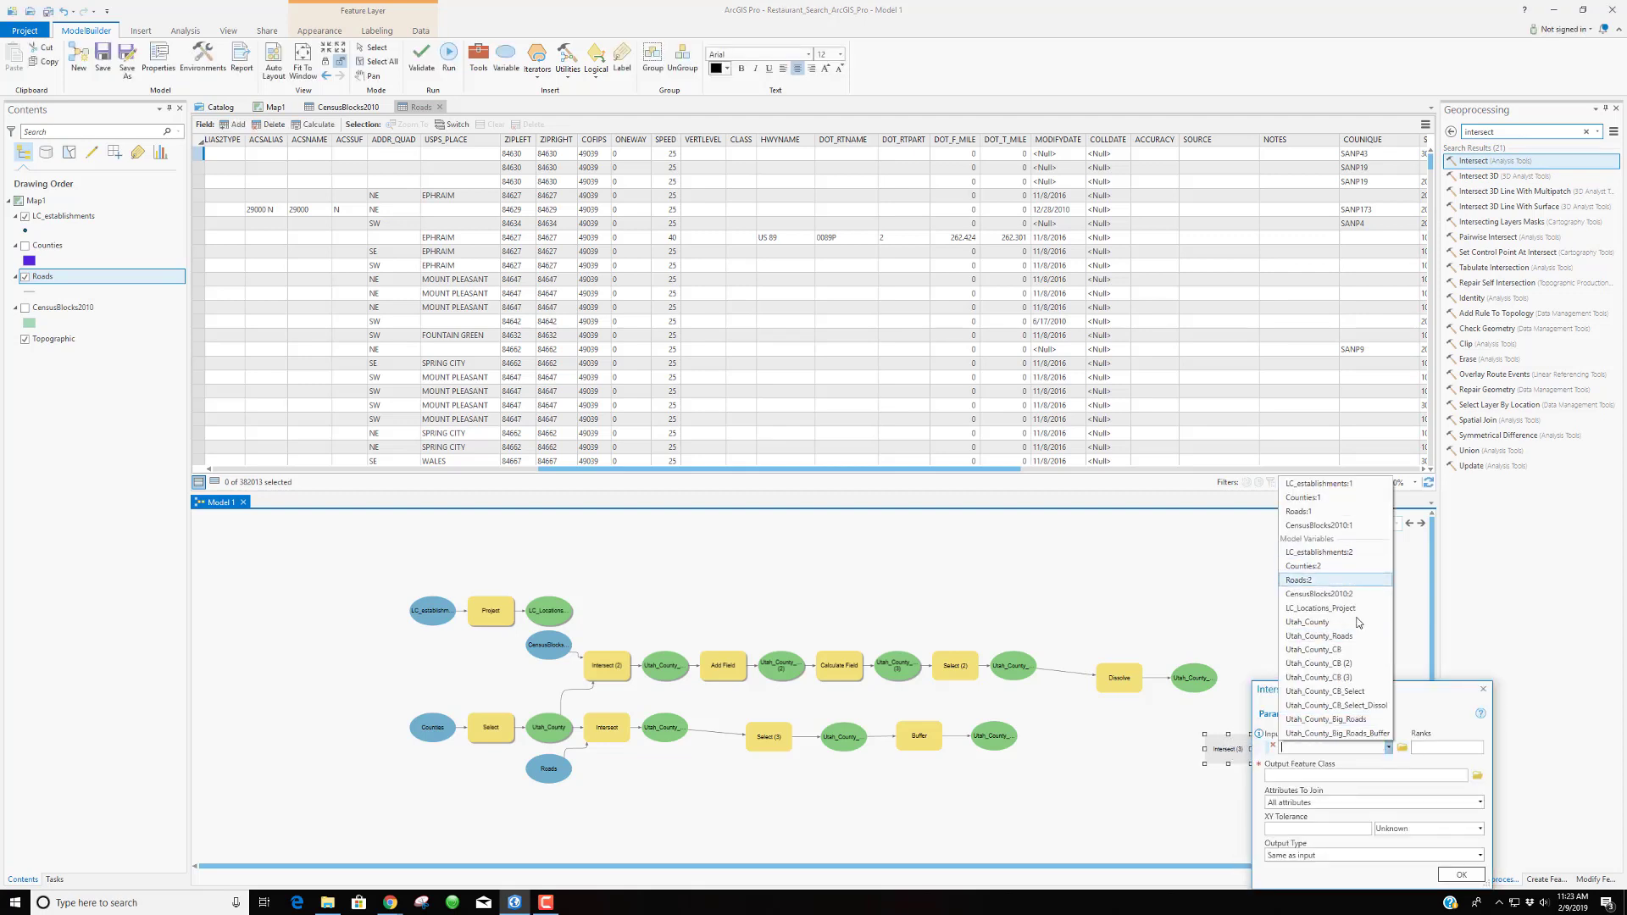
pyautogui.click(1350, 734)
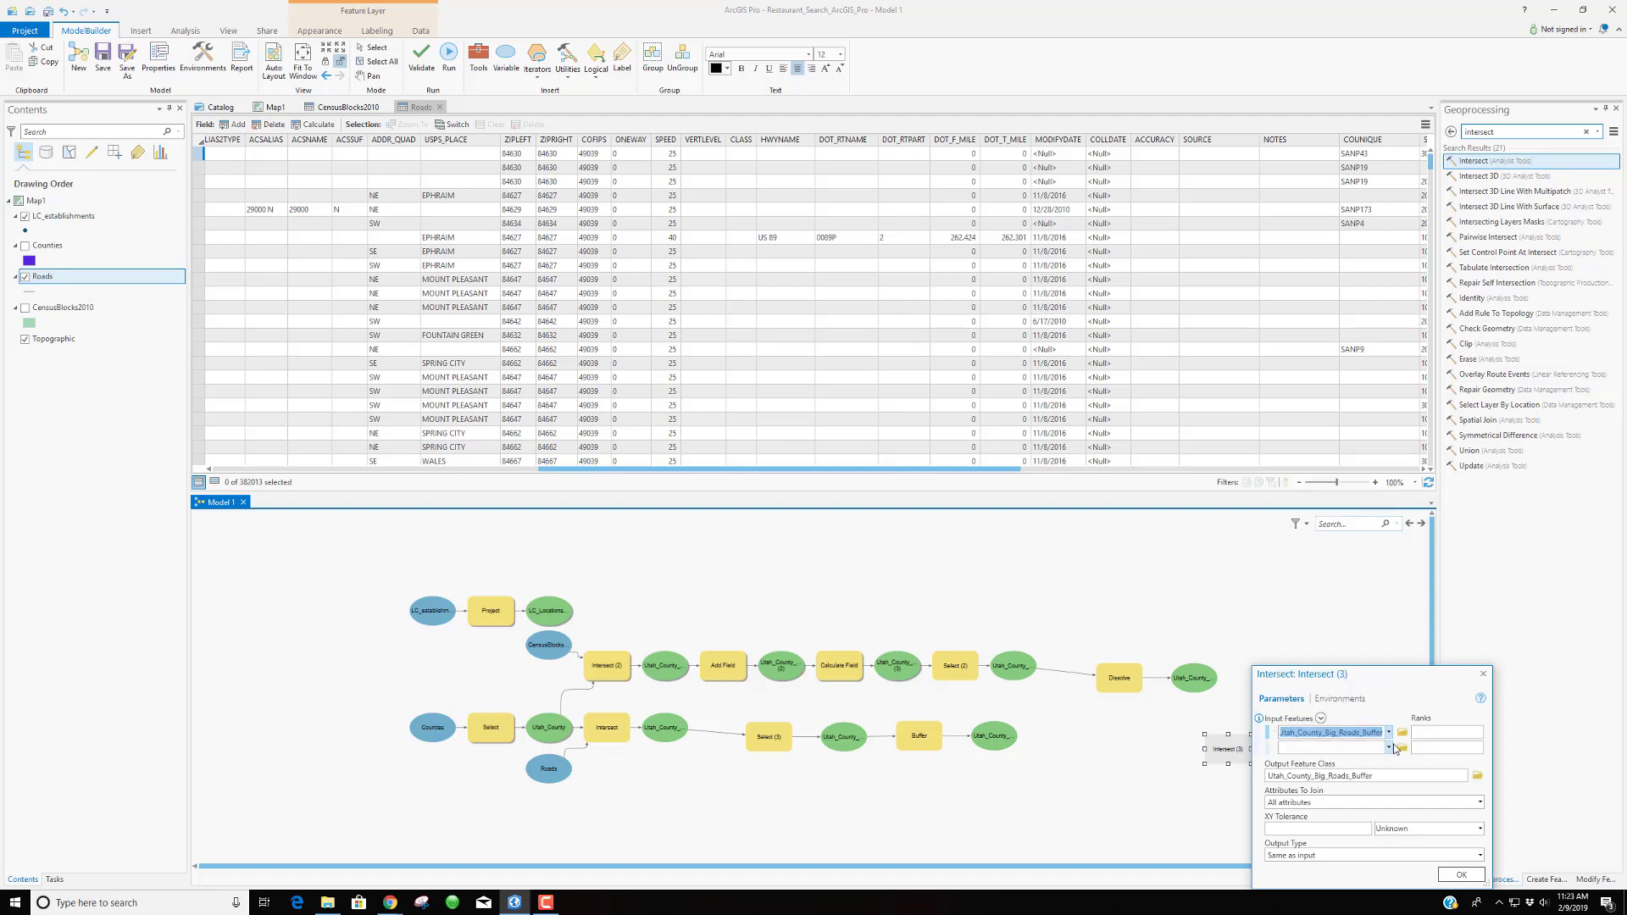
pyautogui.click(1390, 749)
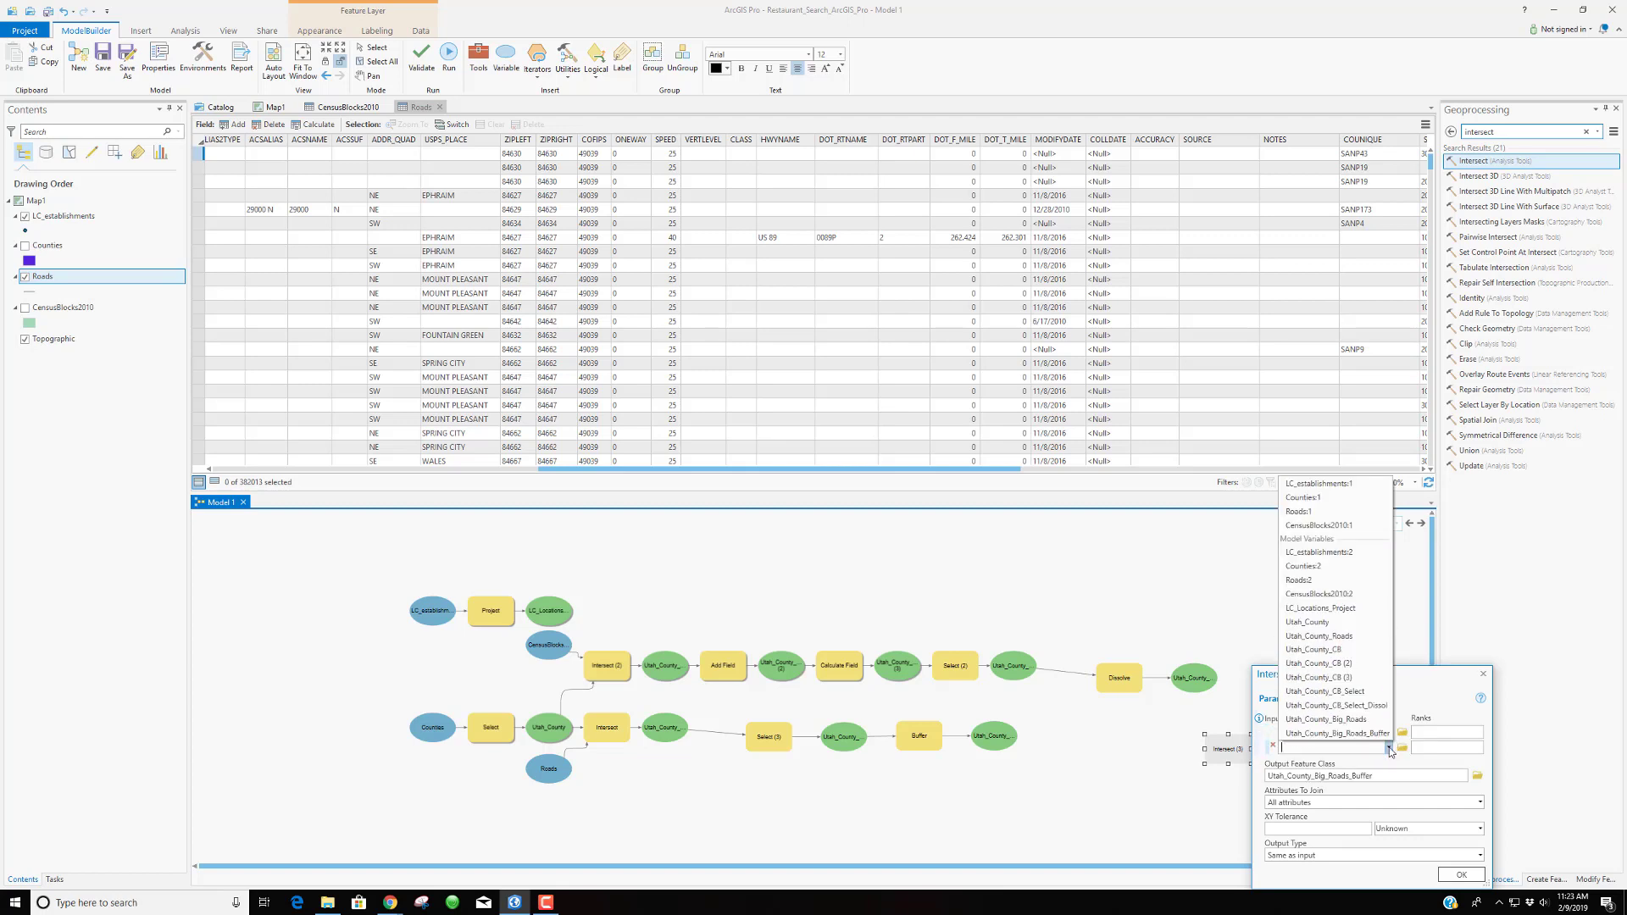
pyautogui.click(1355, 705)
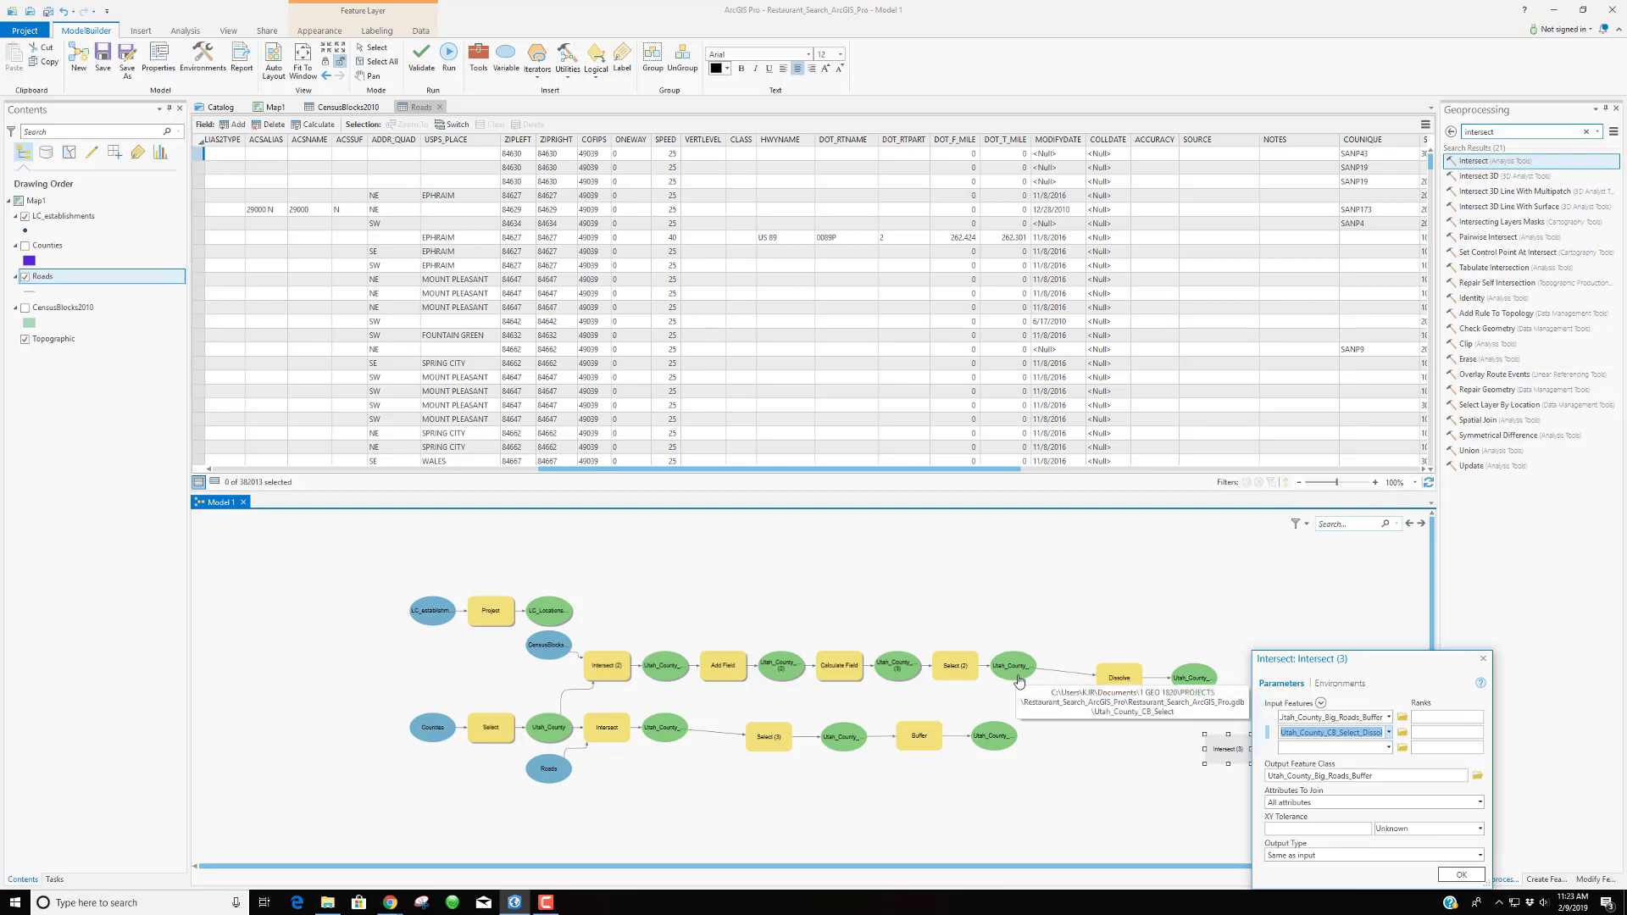
# Name the Intersect (3) output feature class Utah_County_Pop_Road and accept the parameters
pyautogui.click(1401, 779)
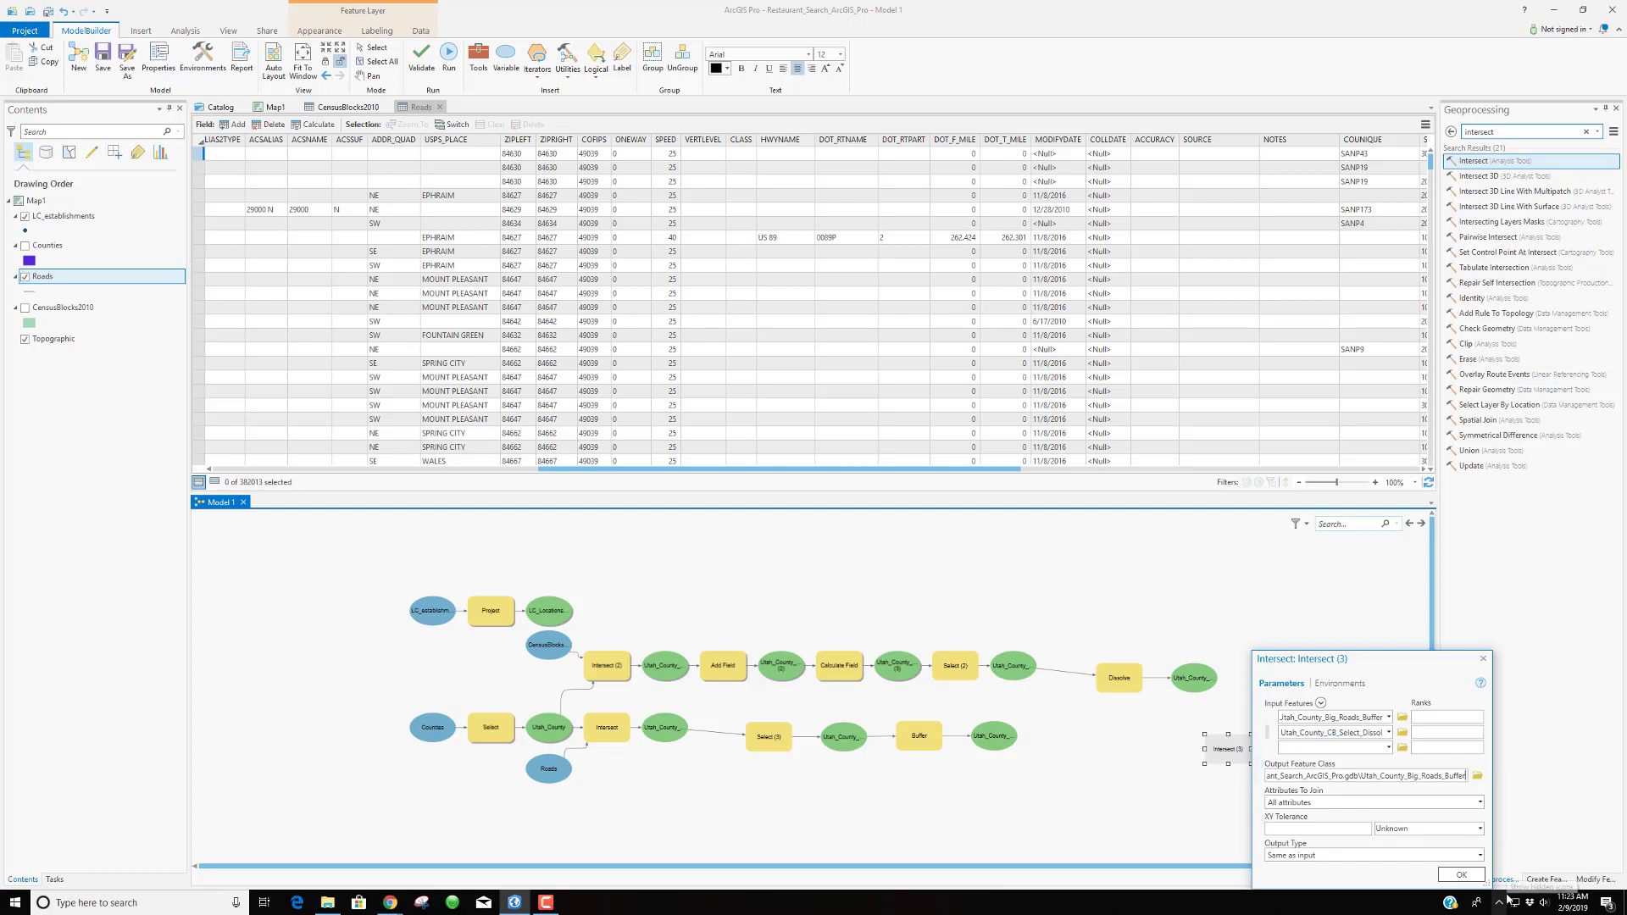
pyautogui.press('Left')
pyautogui.press('Left')
pyautogui.press('Left')
pyautogui.press('Left')
pyautogui.press('Left')
pyautogui.press('Left')
pyautogui.press('Left')
pyautogui.press('Left')
pyautogui.press('Left')
pyautogui.press('Left')
pyautogui.press('Left')
pyautogui.press('Left')
pyautogui.press('Left')
pyautogui.press('Left')
pyautogui.press('Left')
pyautogui.press('Left')
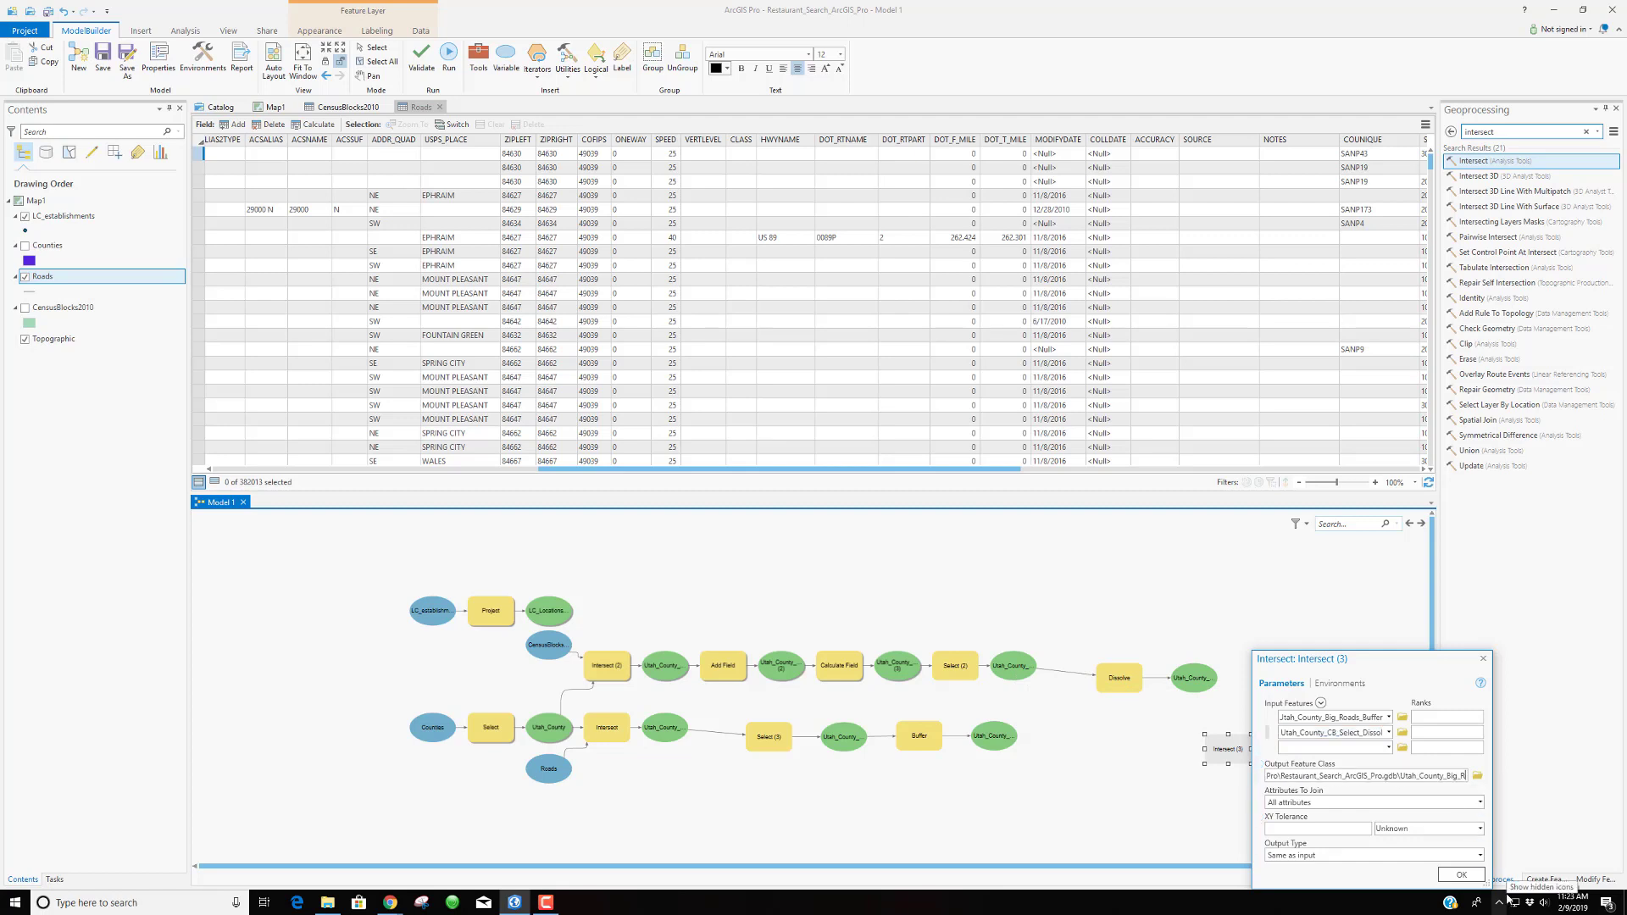
pyautogui.write('Pop')
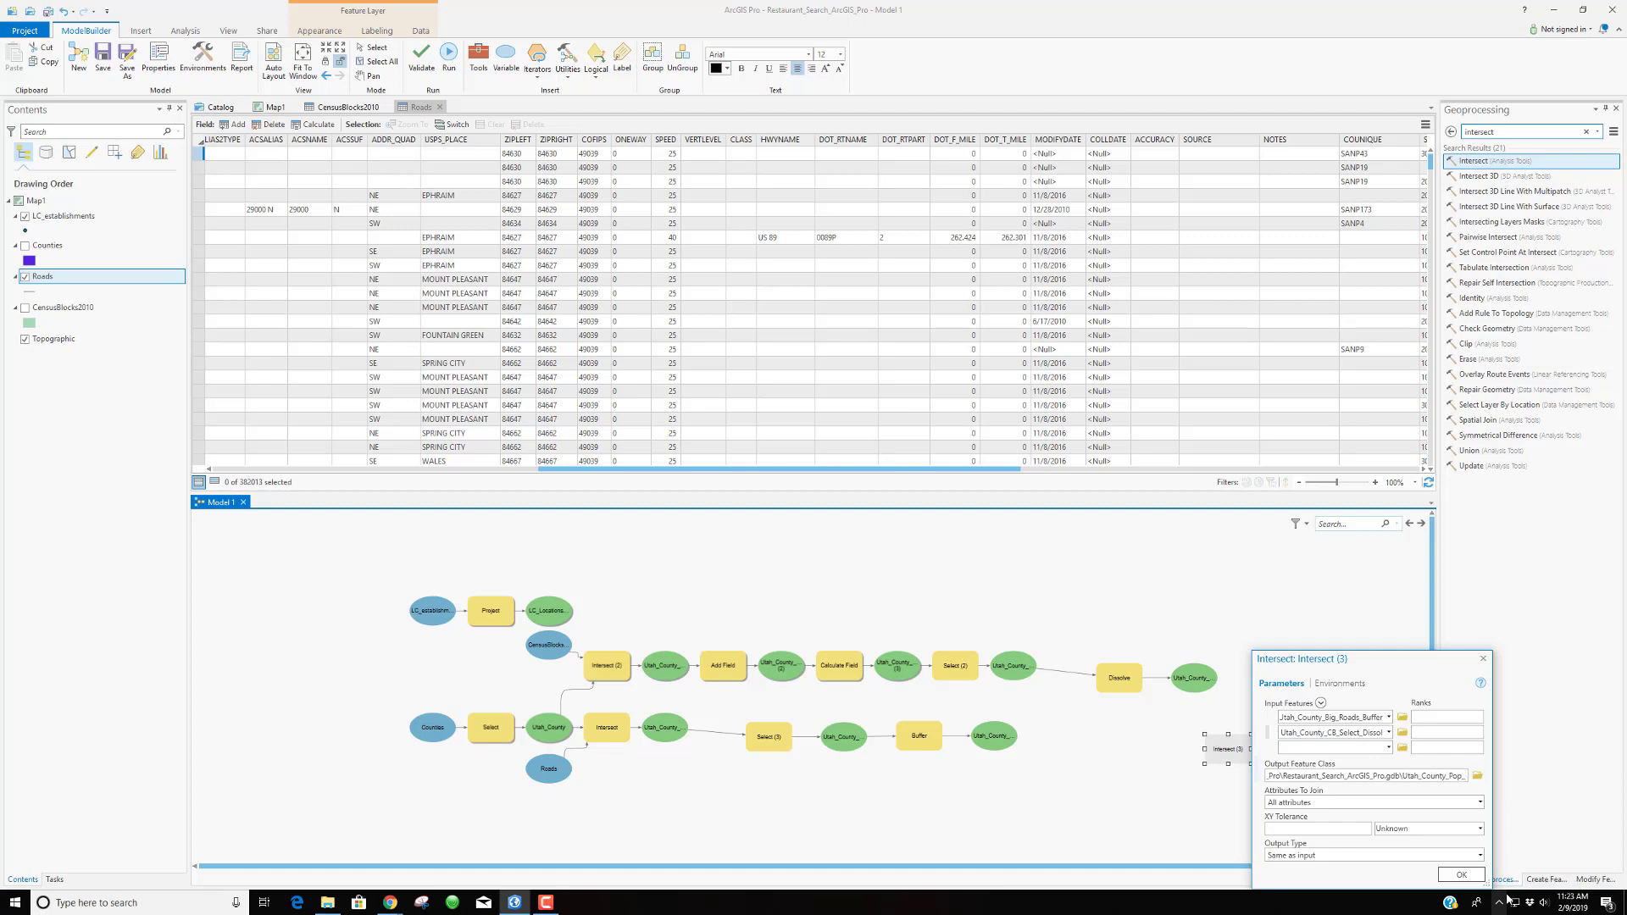
pyautogui.write('Road')
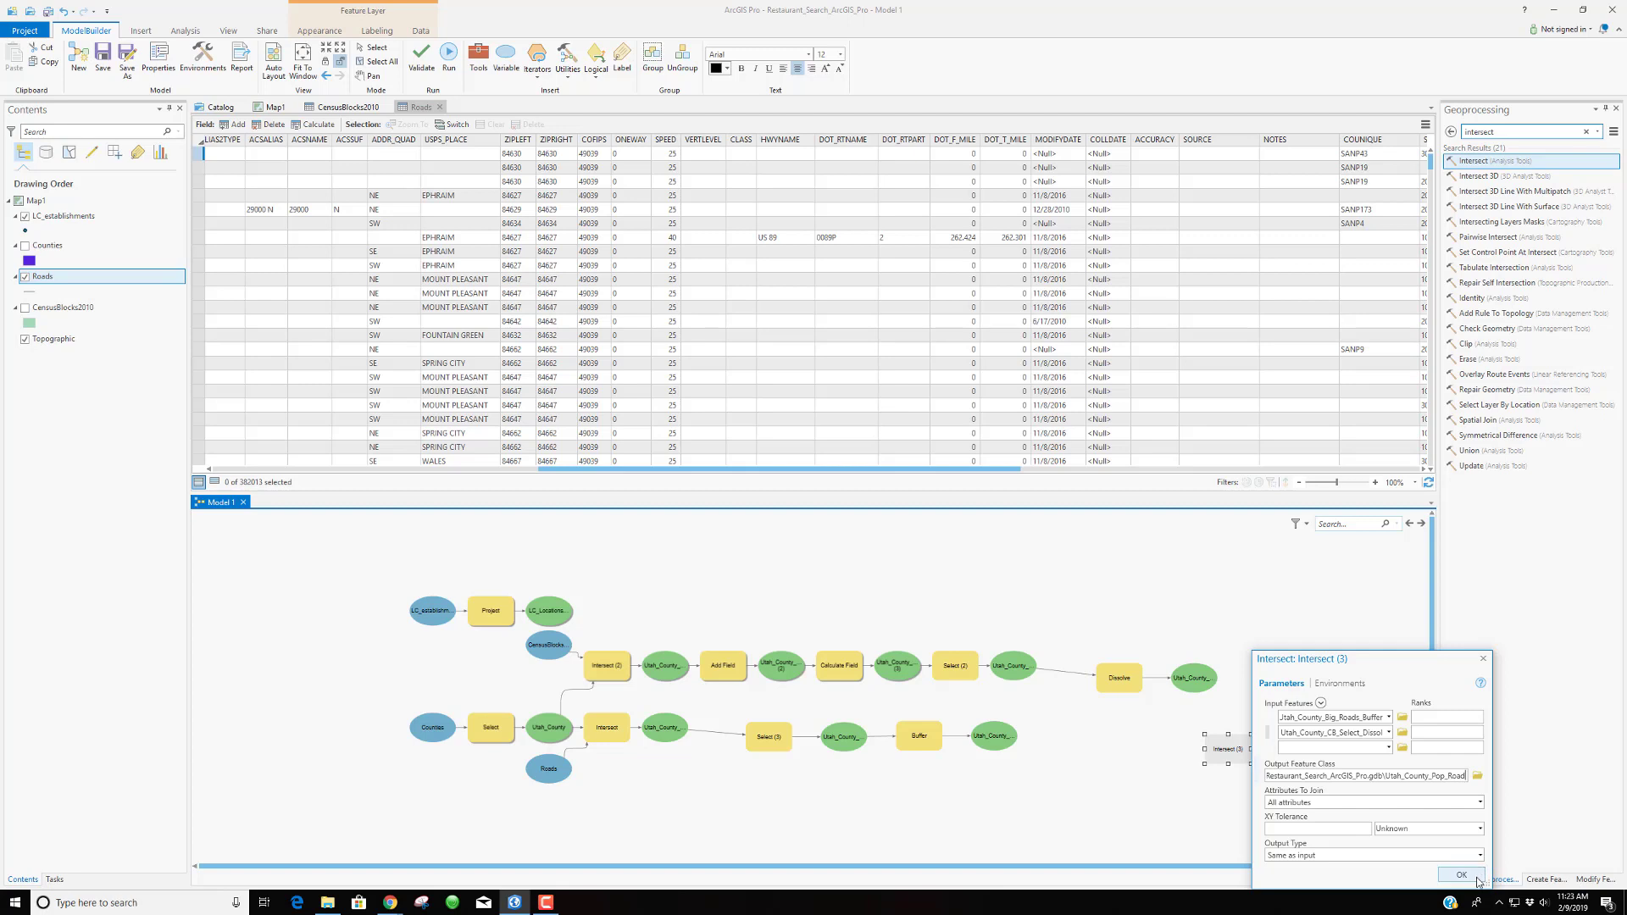
pyautogui.click(1461, 876)
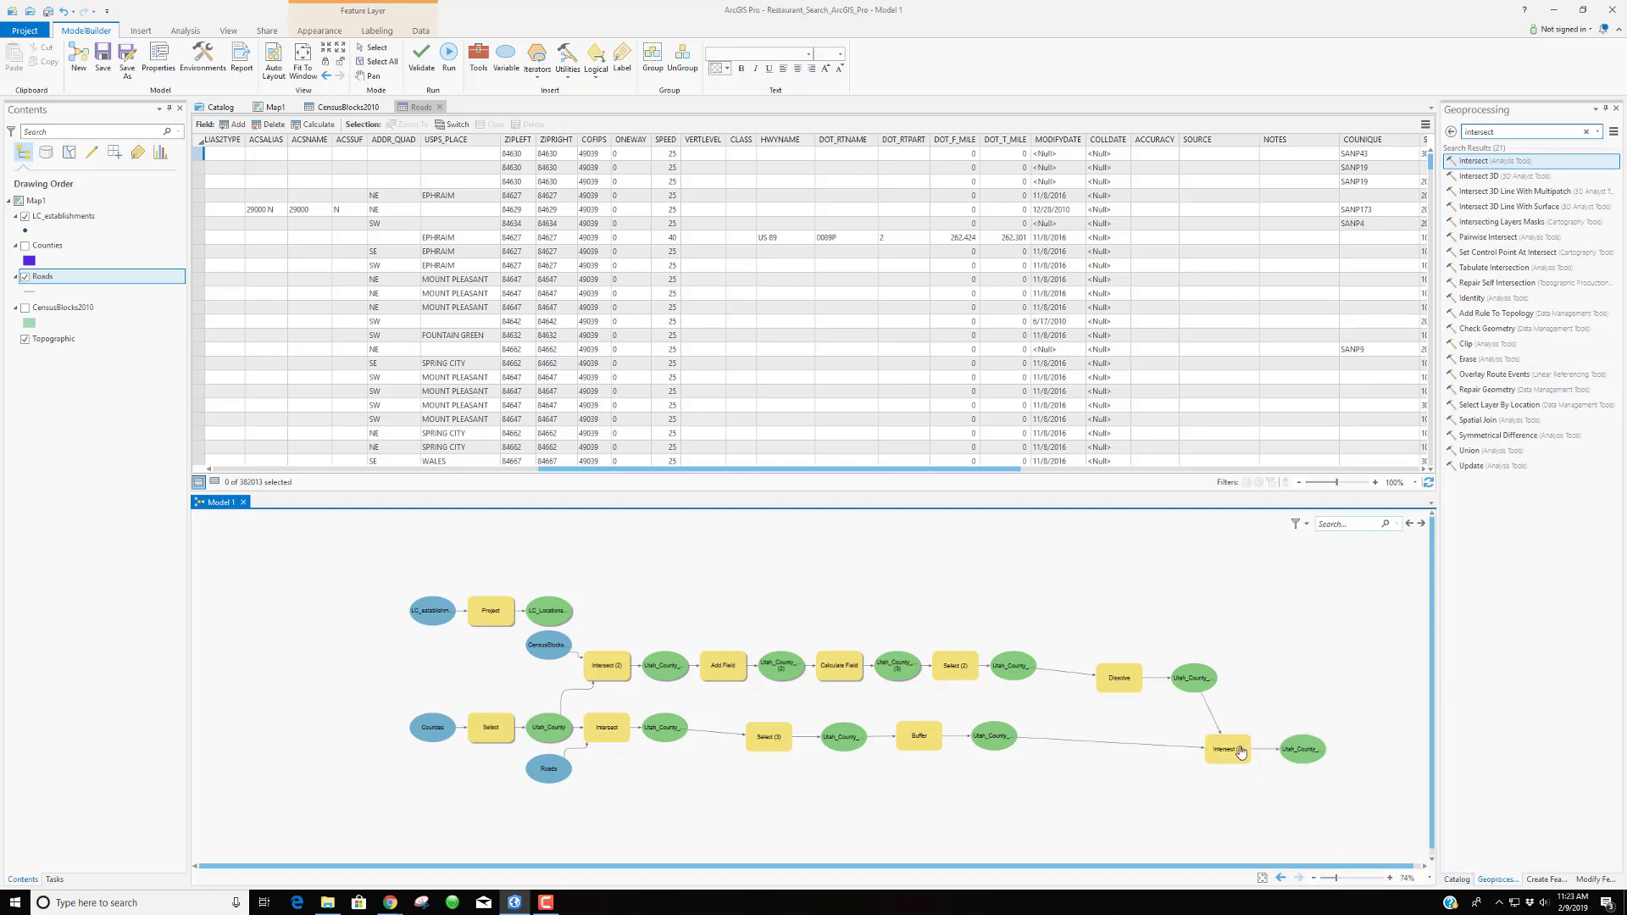
# Search the geoprocessing tools for buffer and add a second Buffer tool to the model beside the projected LC locations output
pyautogui.moveTo(1236, 753)
pyautogui.doubleClick(1507, 131)
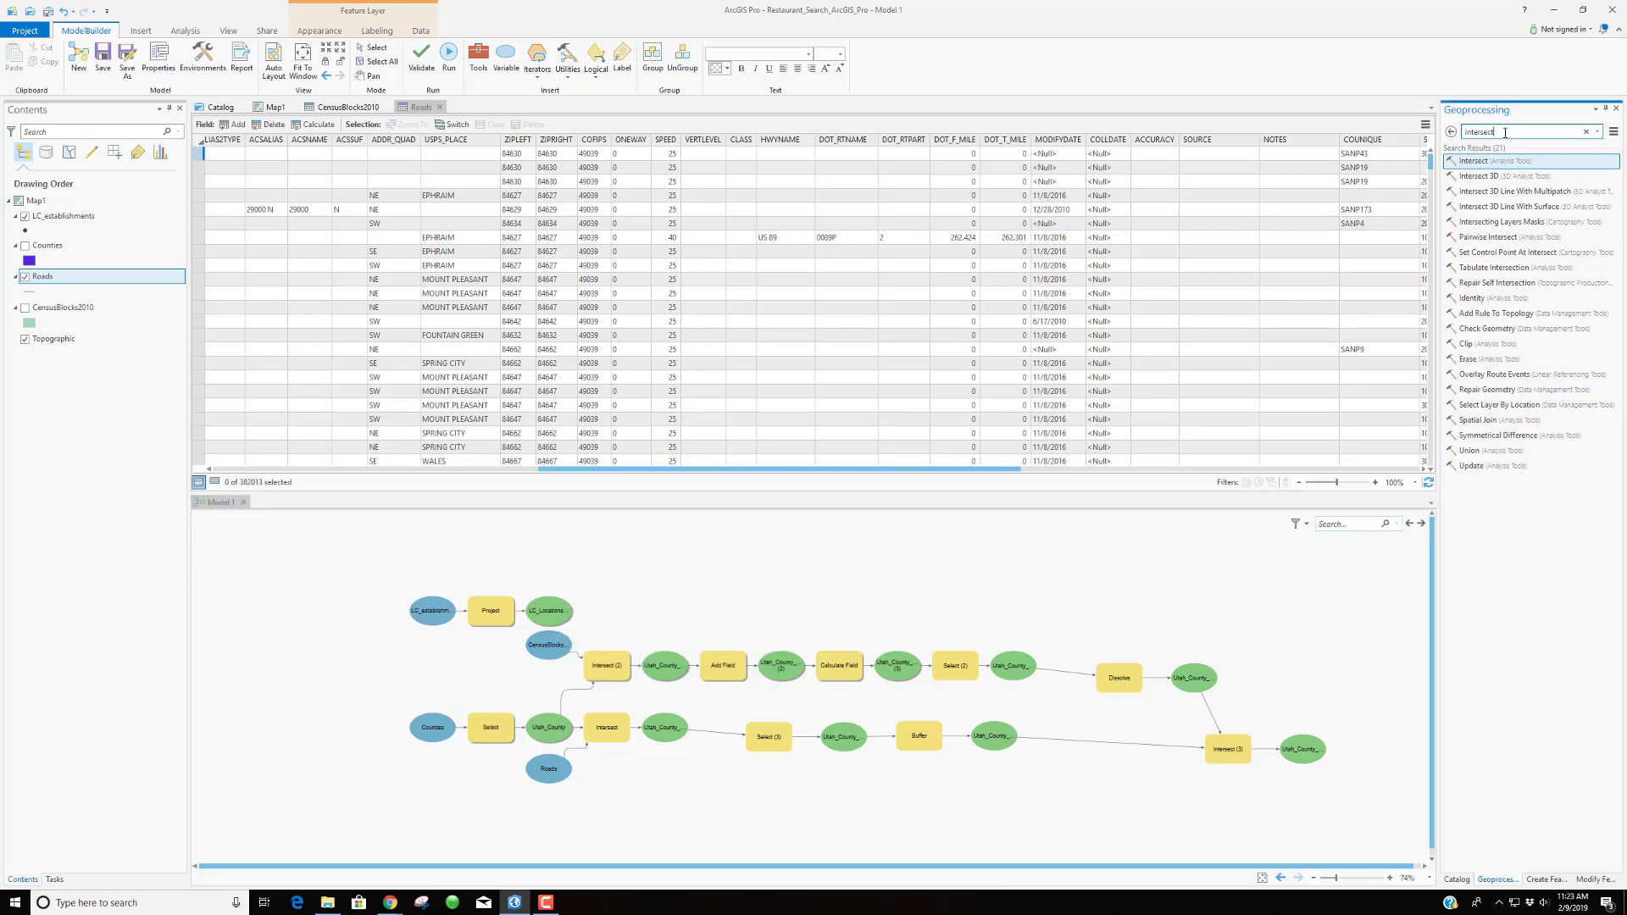
pyautogui.write('buffer')
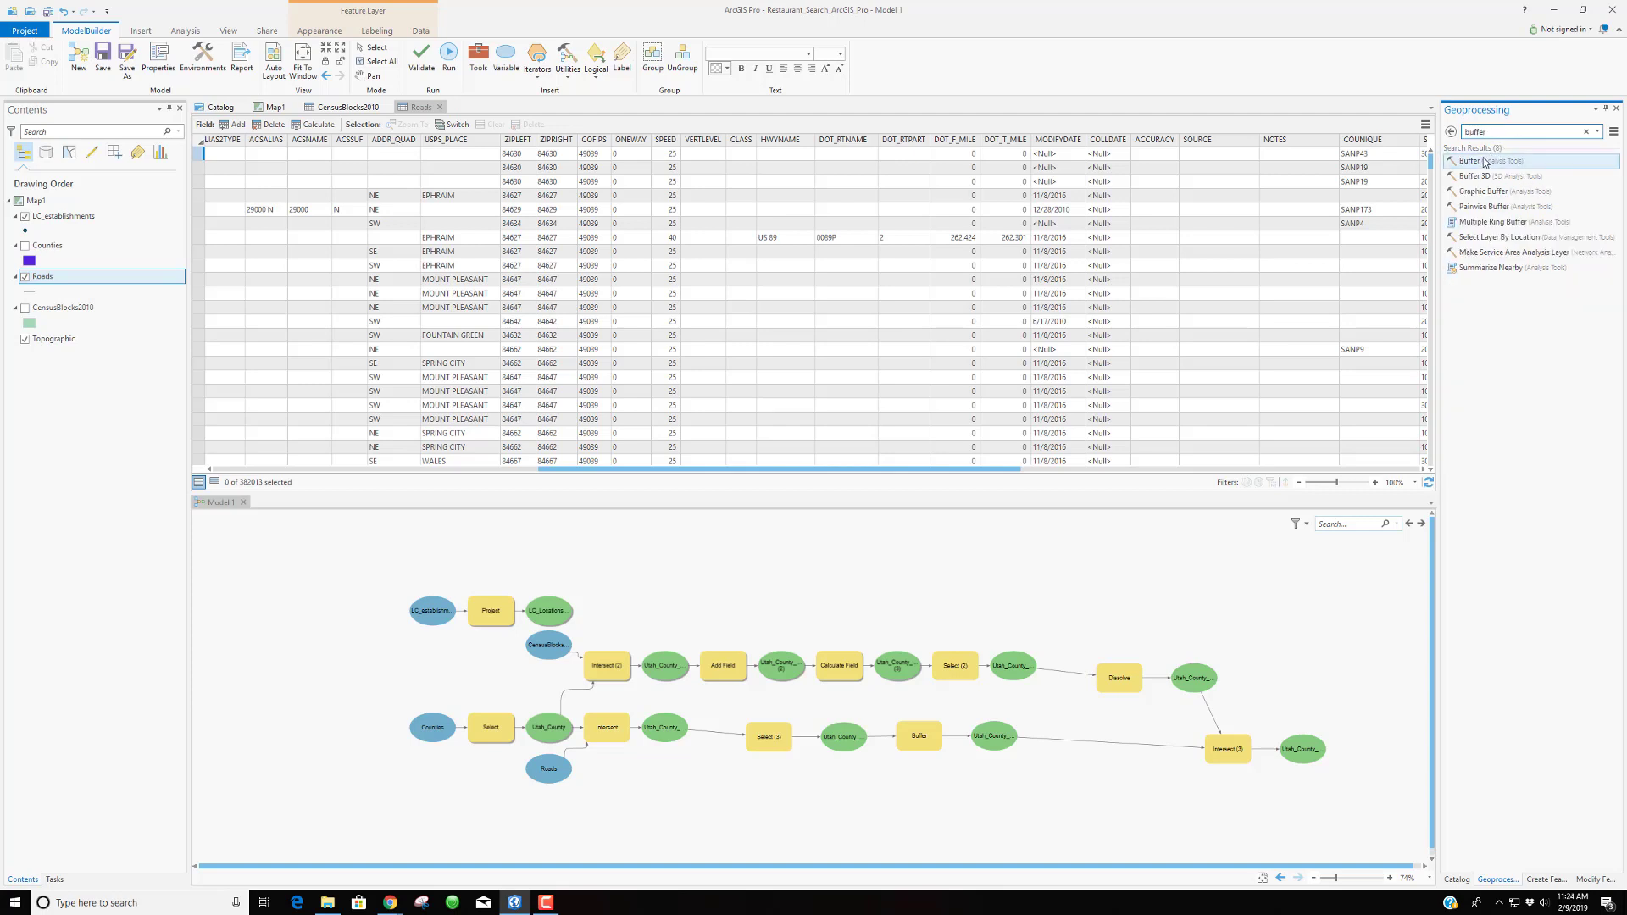
pyautogui.moveTo(1490, 160); pyautogui.dragTo(683, 608)
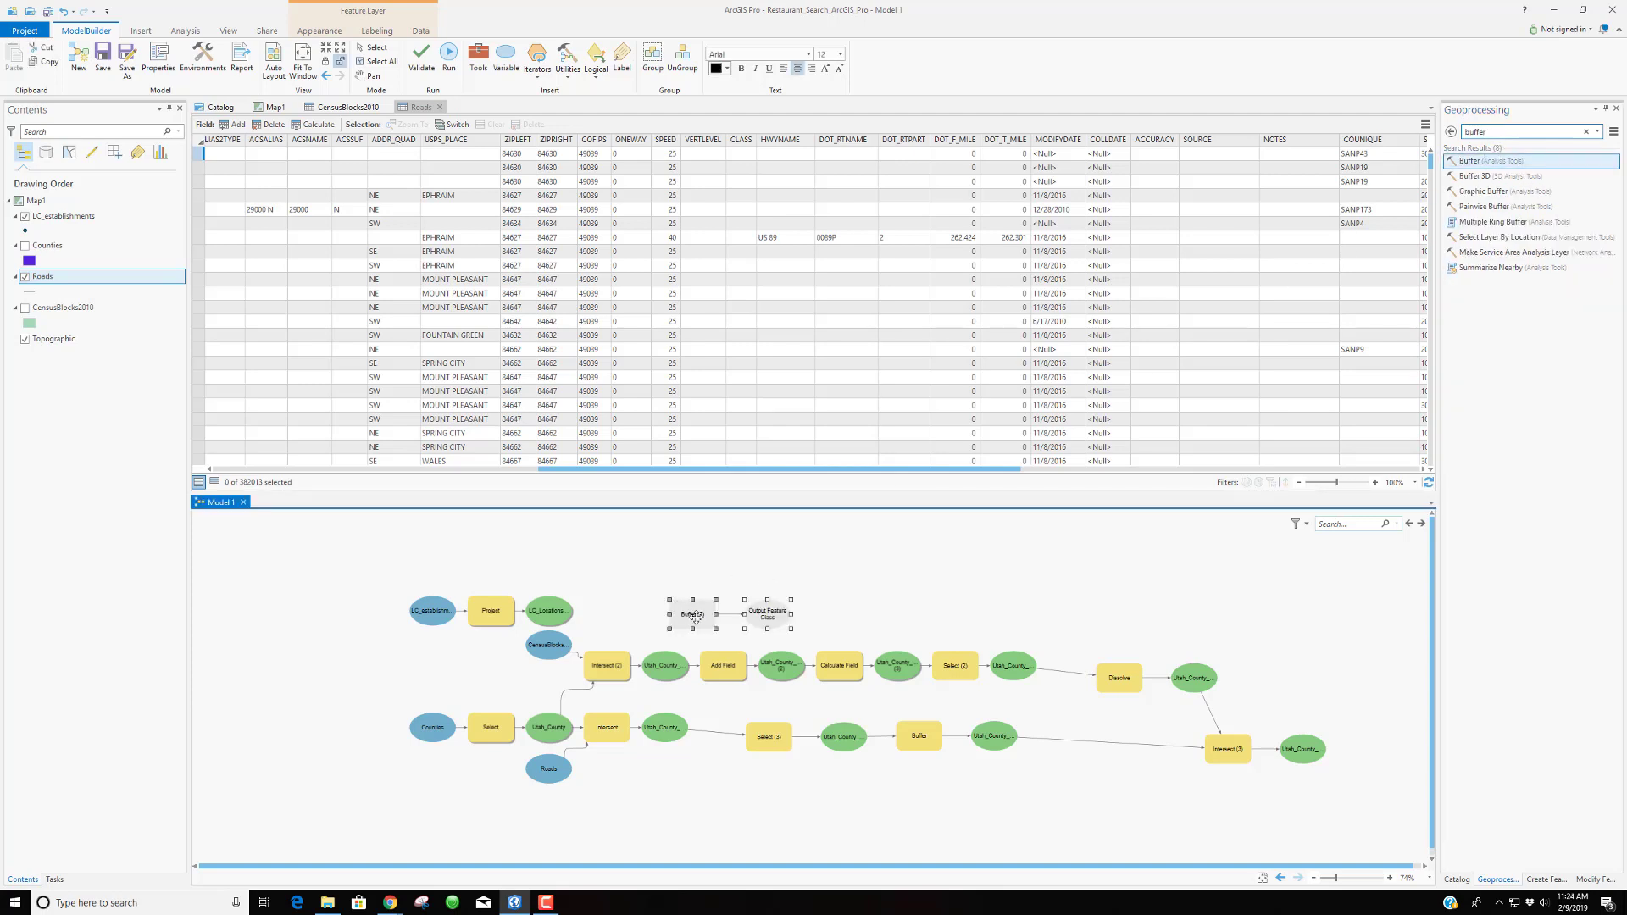
# Set the Buffer (2) input features to LC_Locations_Project and name the output feature class LC_Buffer
pyautogui.doubleClick(693, 614)
pyautogui.click(905, 663)
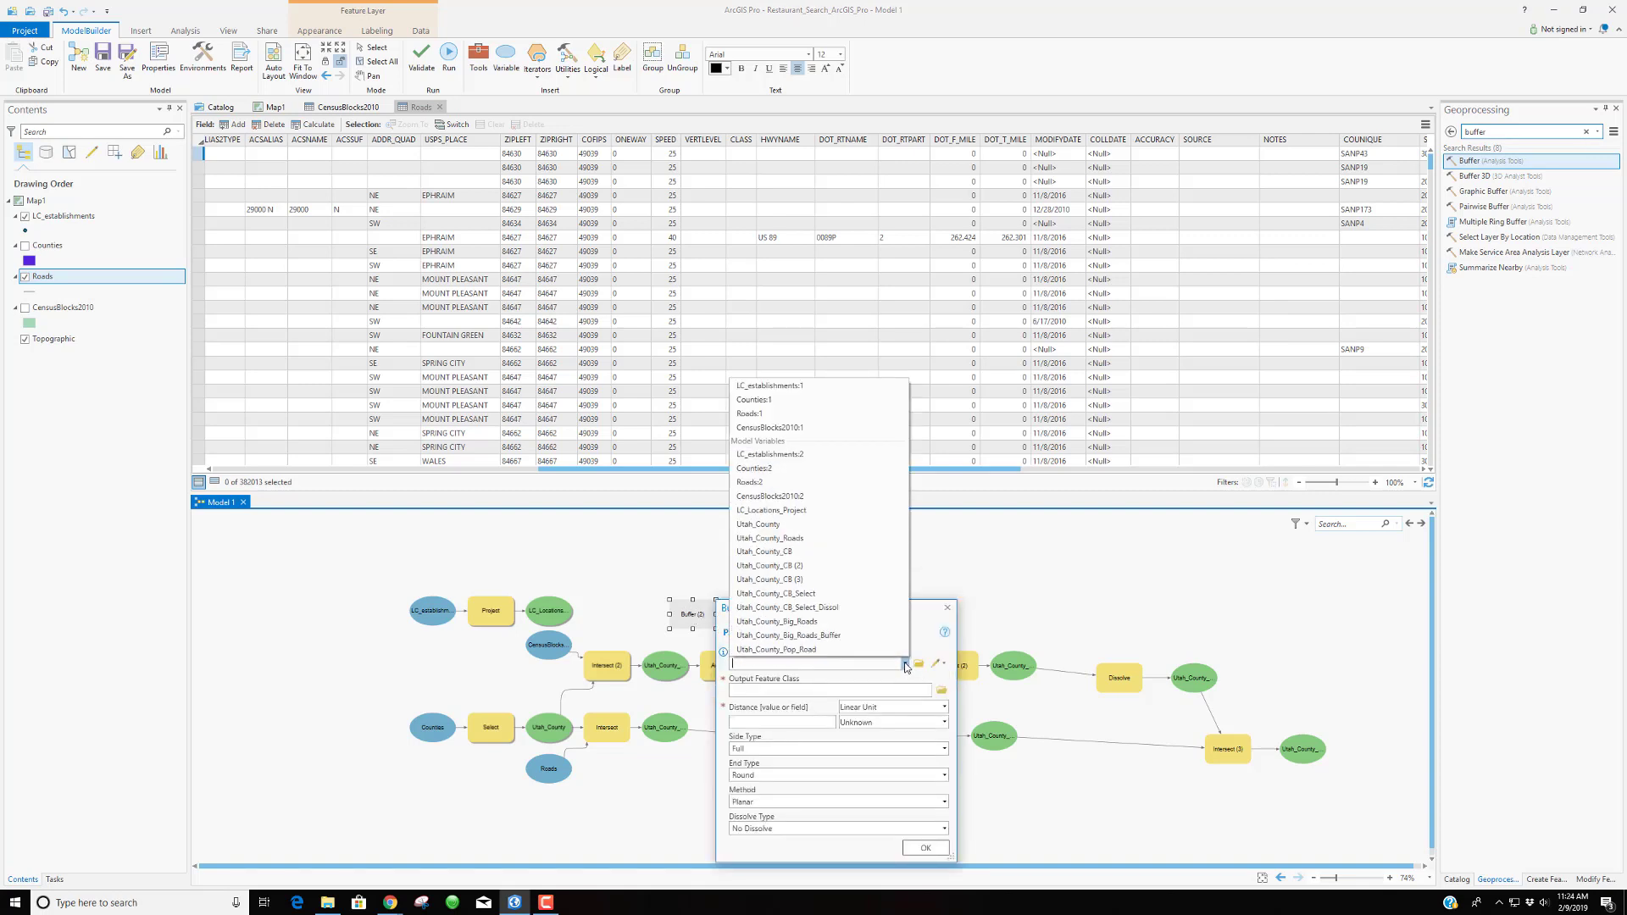
pyautogui.click(801, 513)
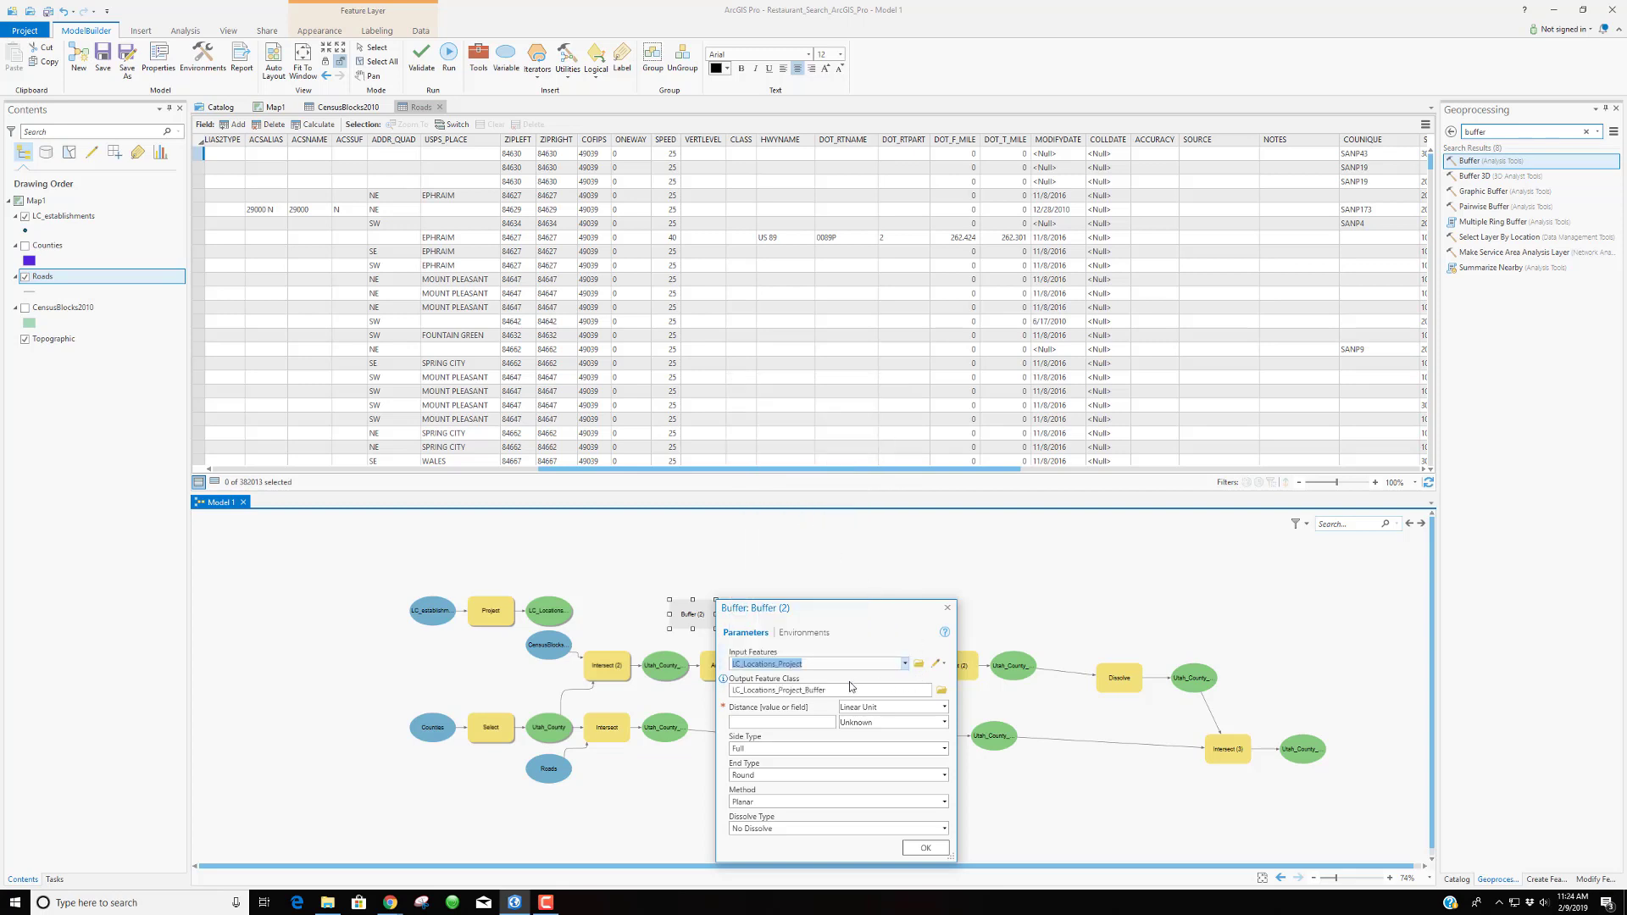
pyautogui.click(803, 692)
pyautogui.click(909, 689)
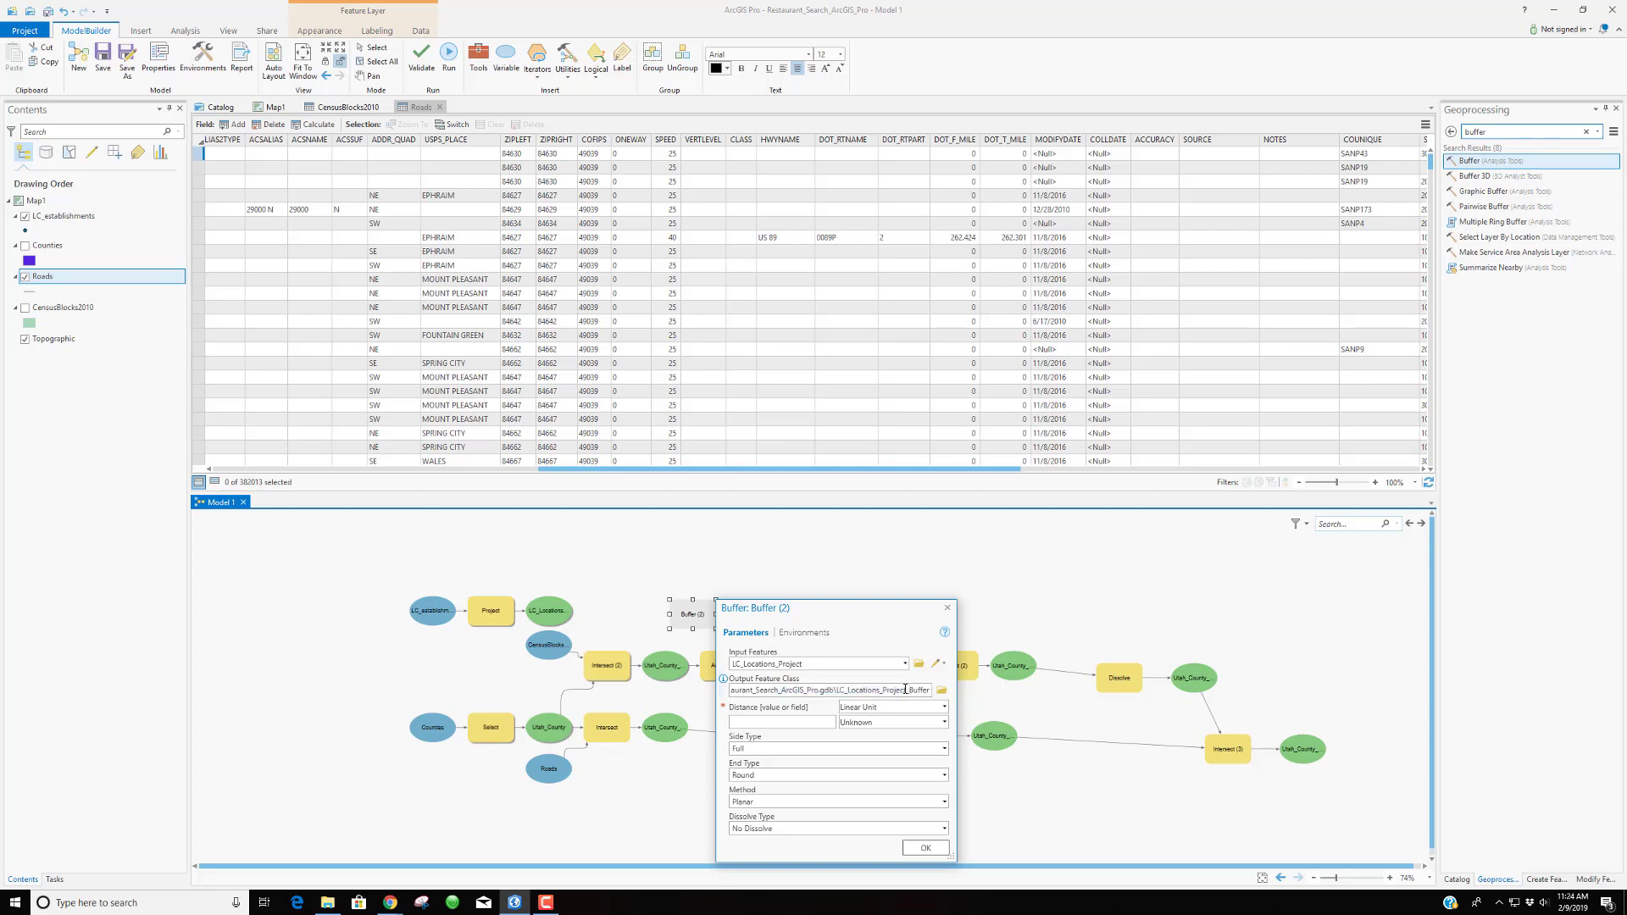
pyautogui.moveTo(906, 690); pyautogui.dragTo(849, 690)
pyautogui.press('BackSpace')
pyautogui.press('Delete')
# Set the Buffer (2) distance to 3 Miles, dissolve all output features into a single feature and accept the parameters
pyautogui.click(825, 722)
pyautogui.write('3')
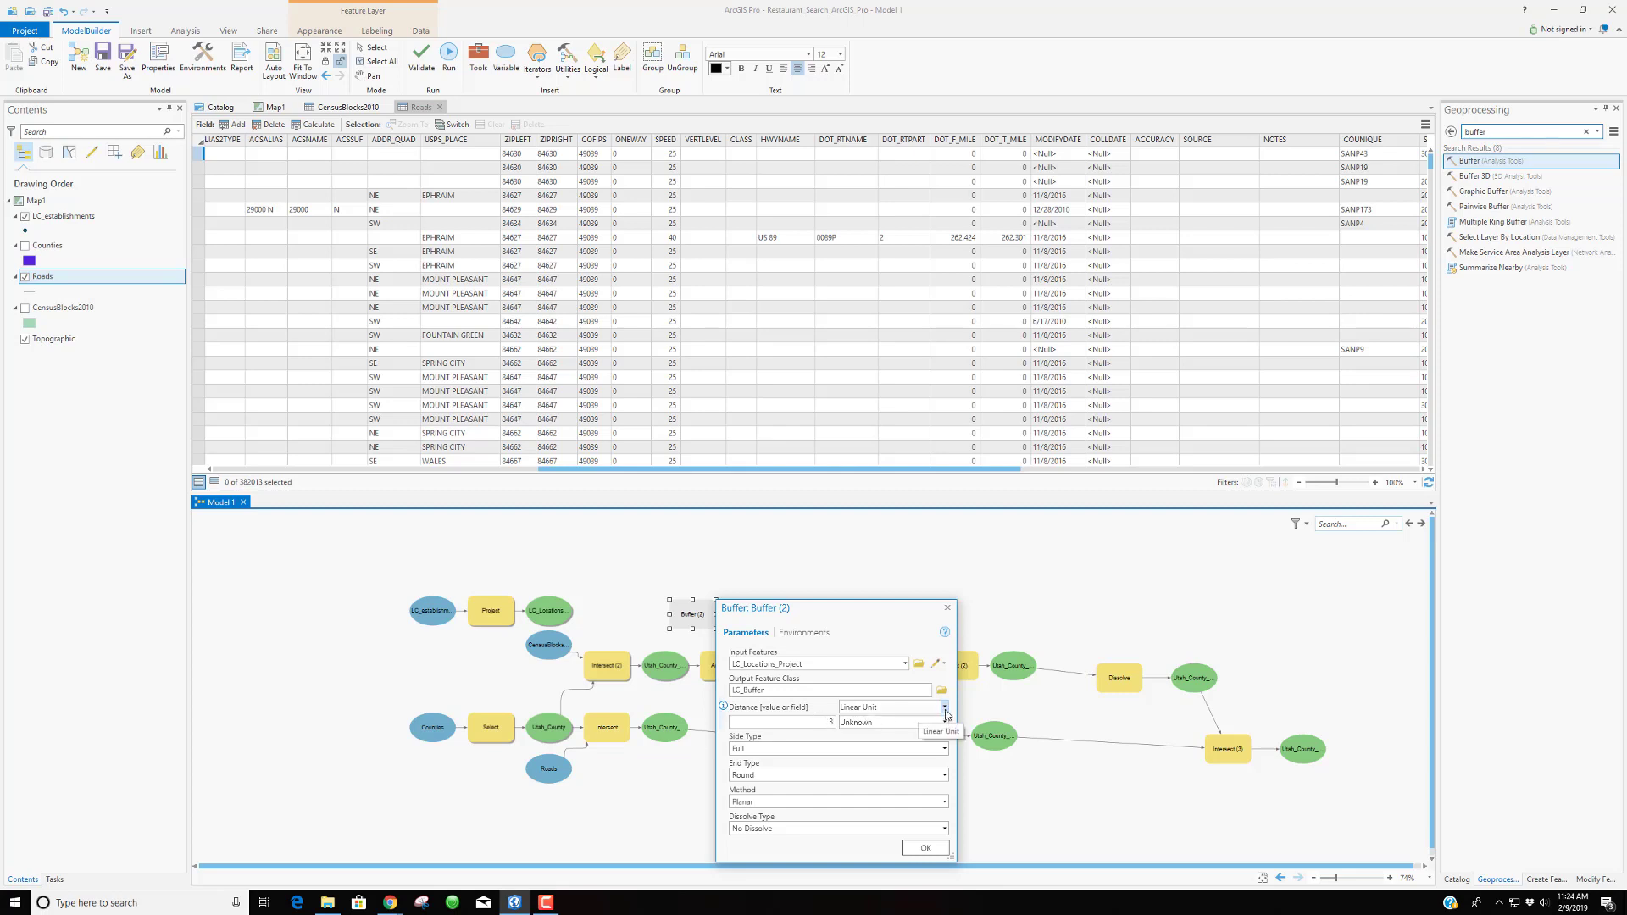
pyautogui.click(944, 721)
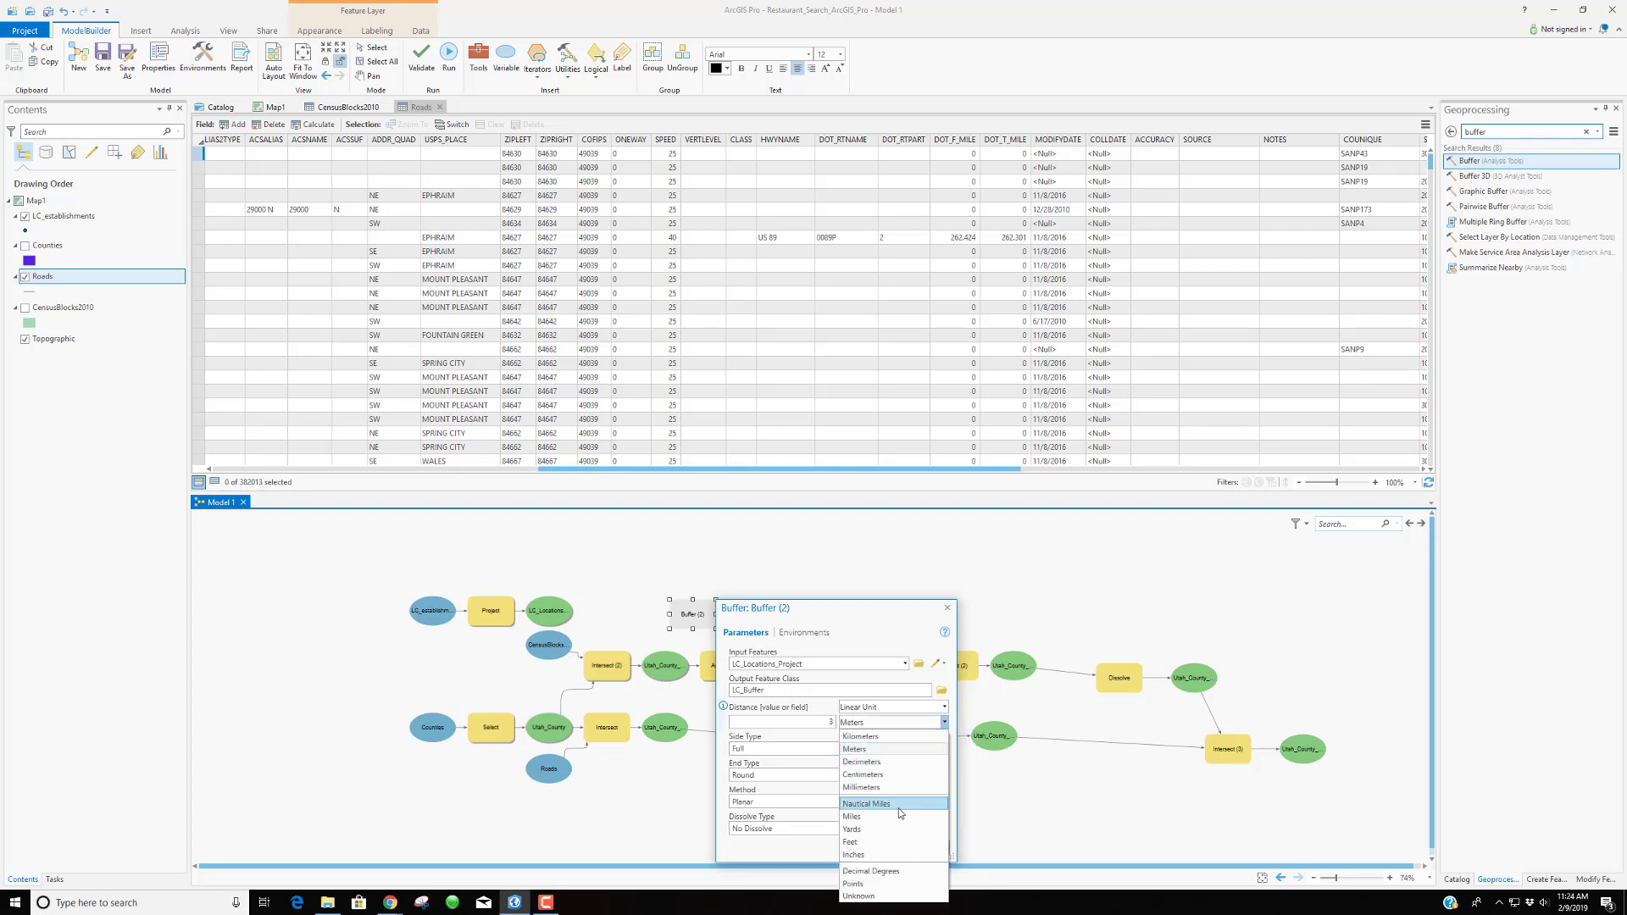
pyautogui.click(899, 817)
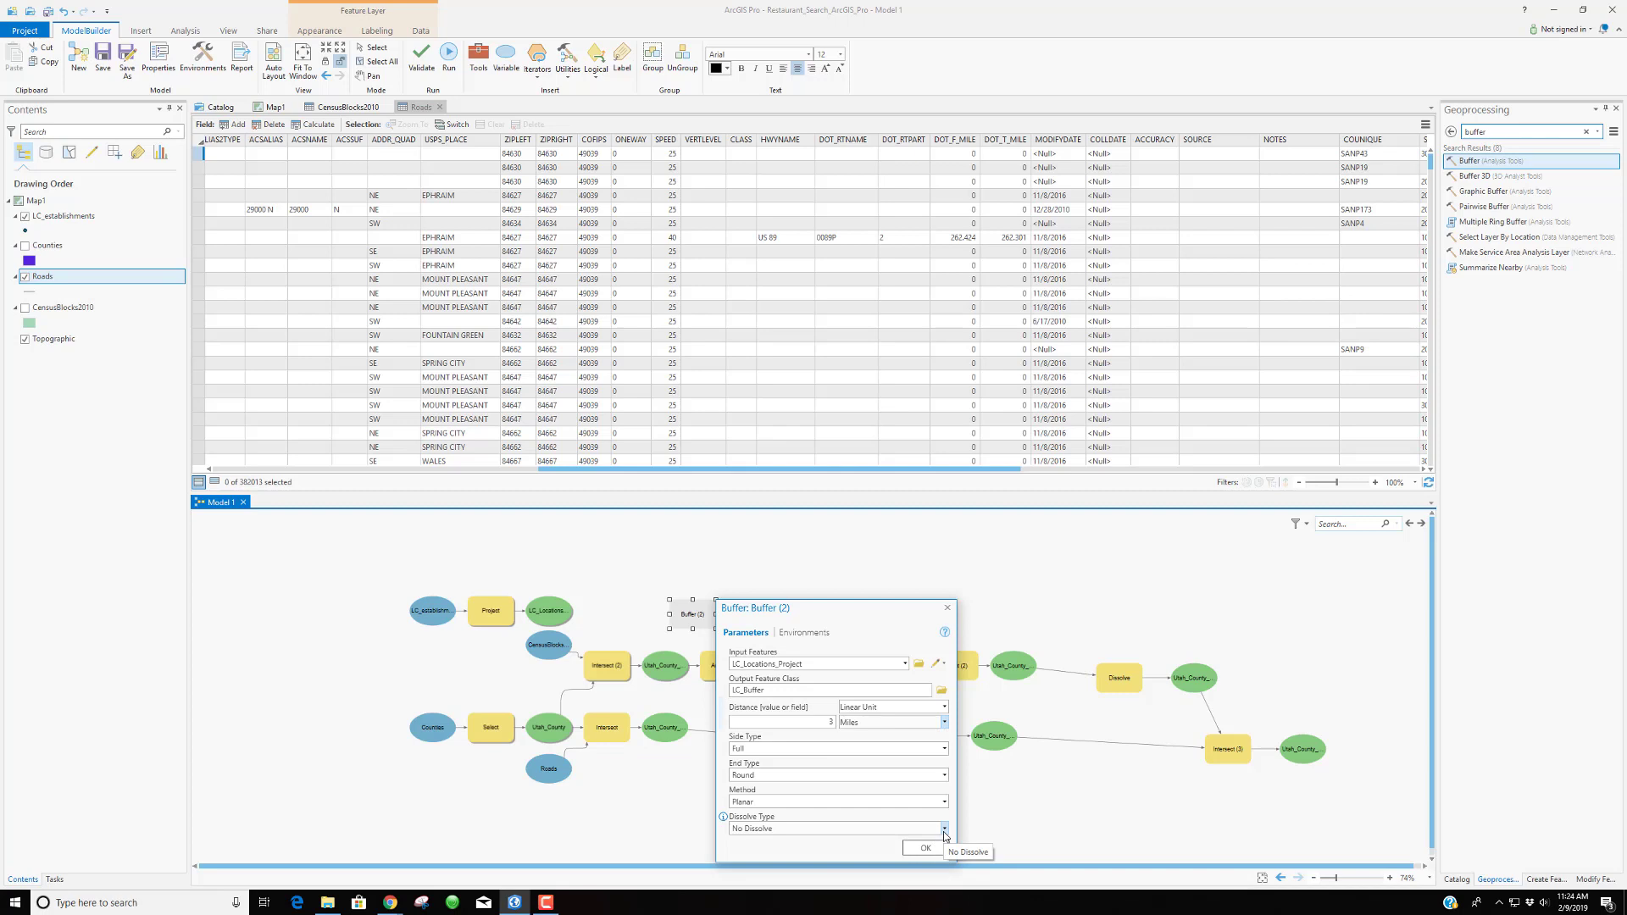
pyautogui.click(945, 835)
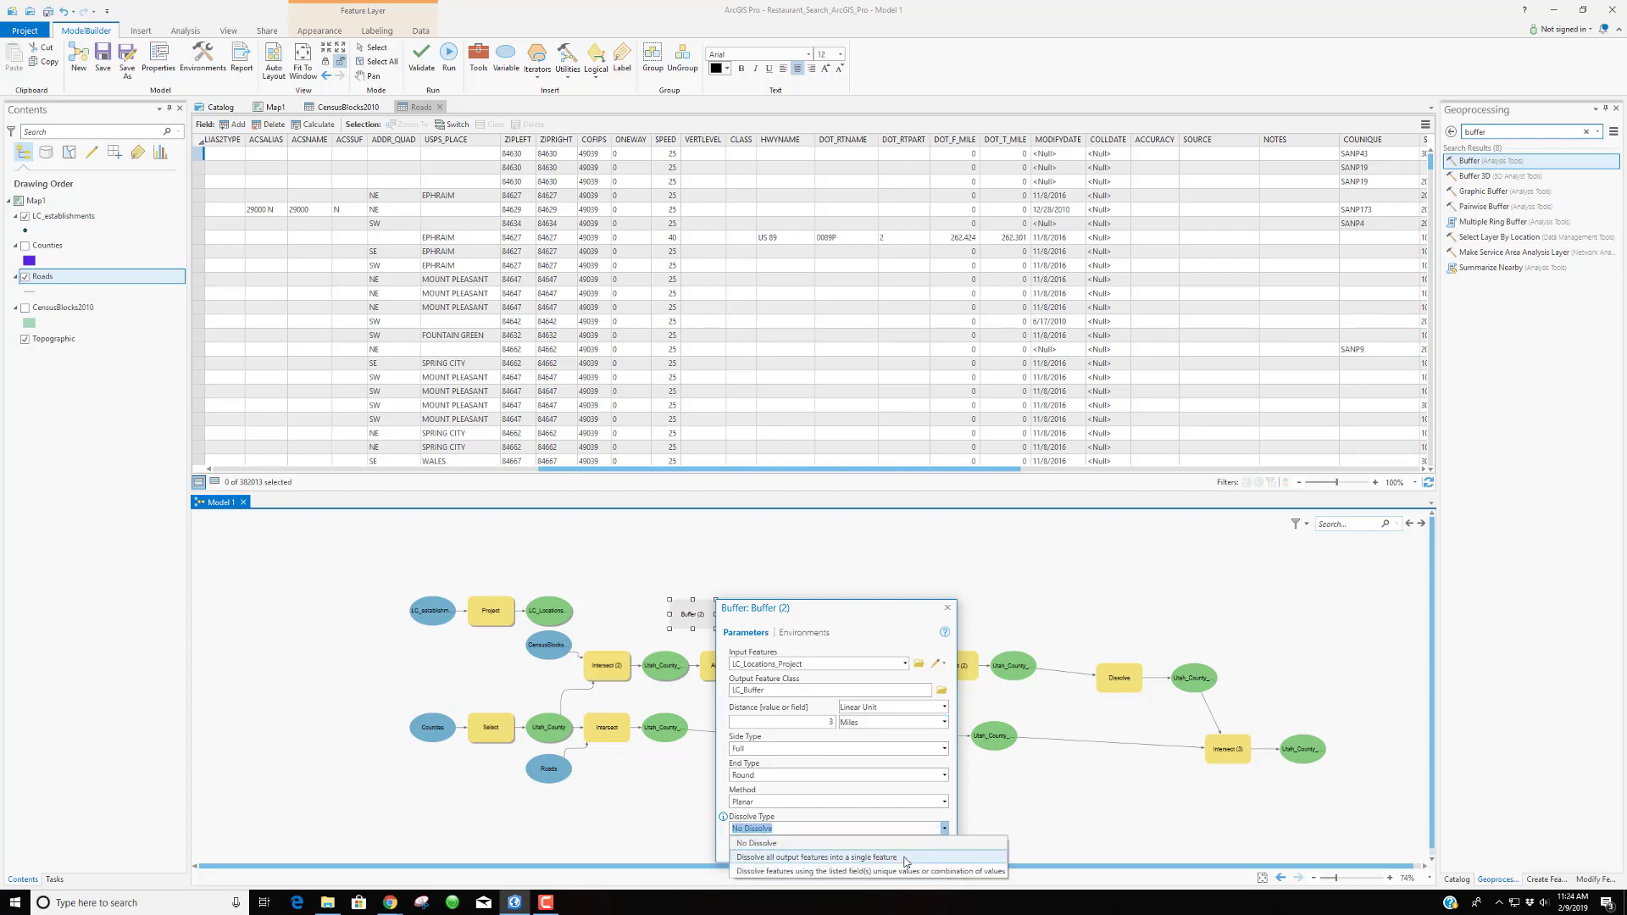
pyautogui.click(904, 857)
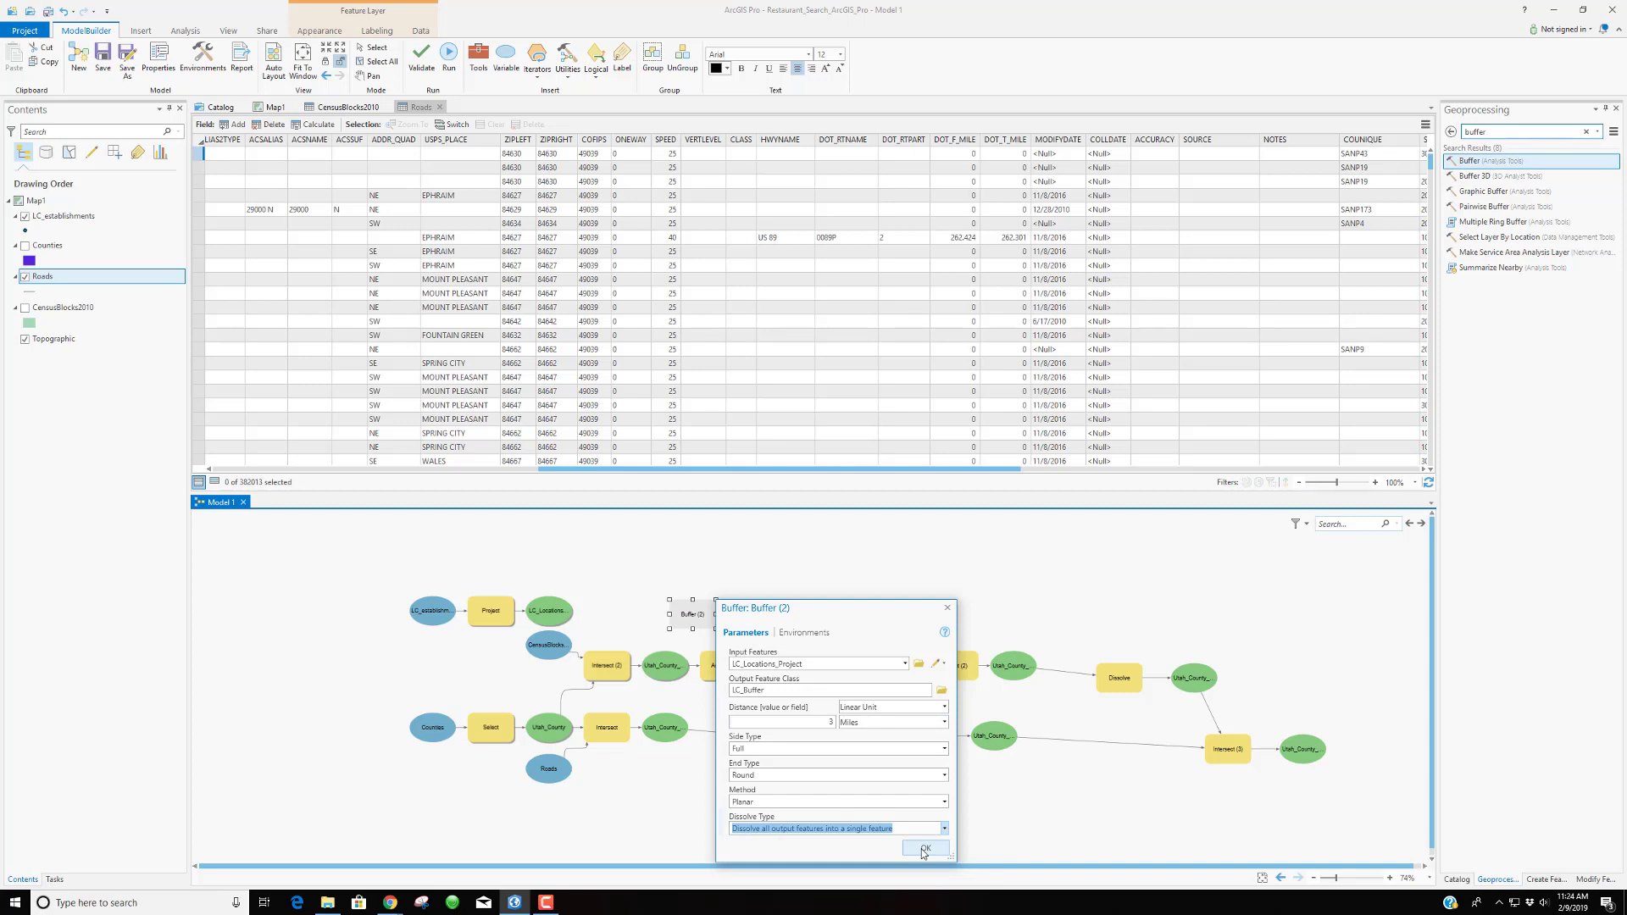
pyautogui.click(924, 850)
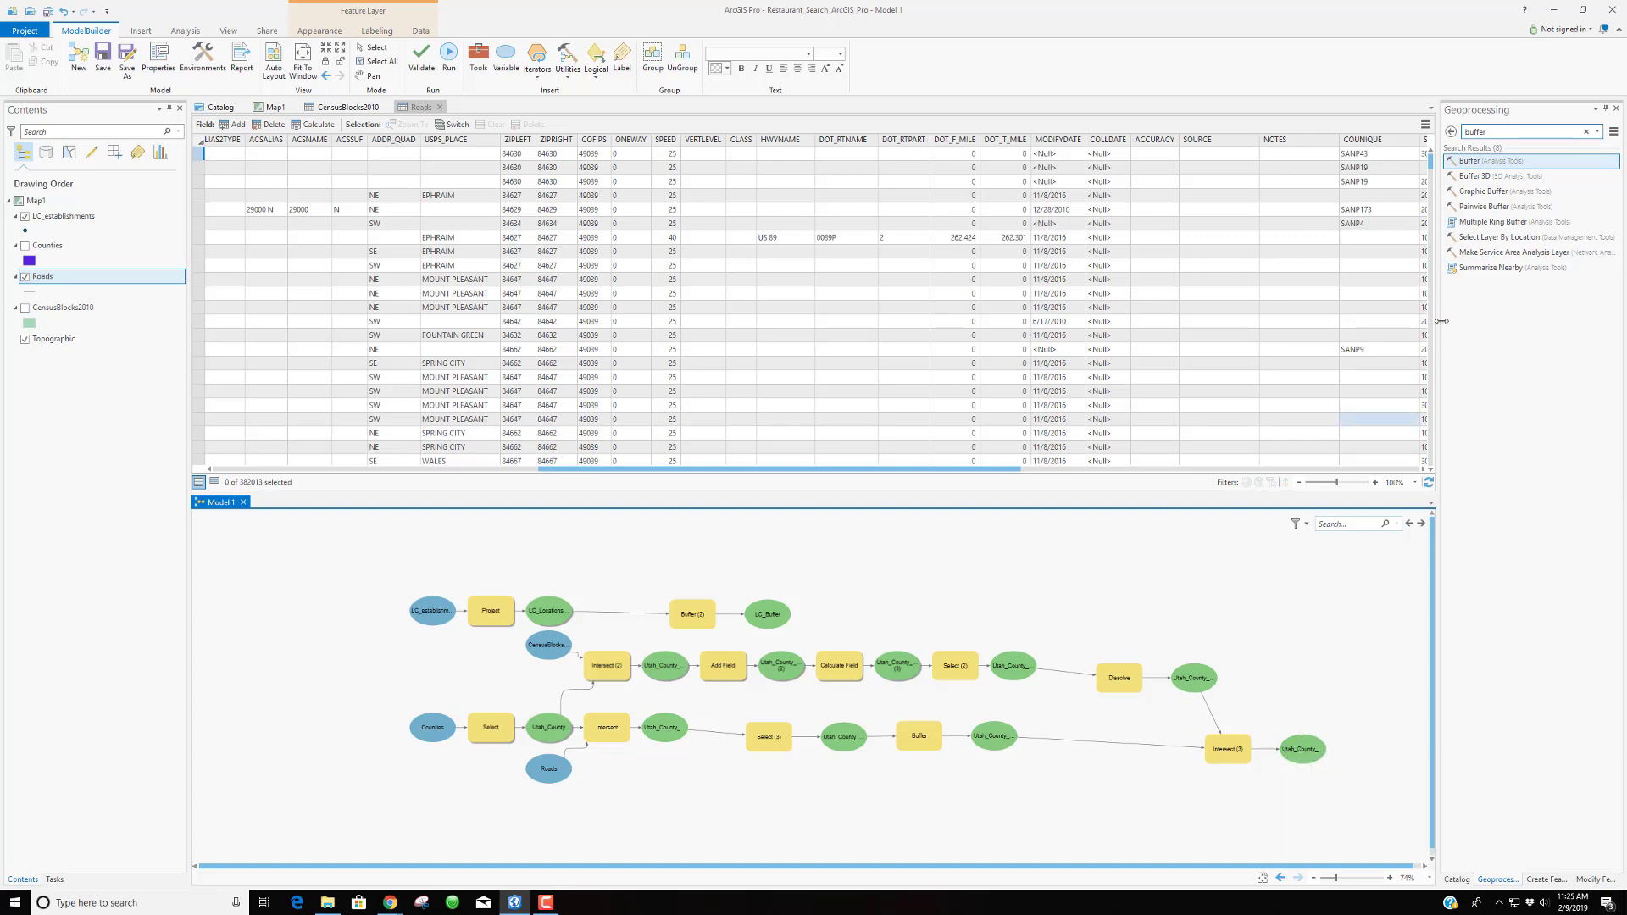
# Search the geoprocessing tools for erase, open the Erase tool and read its summary and illustration on the help page
pyautogui.click(1501, 132)
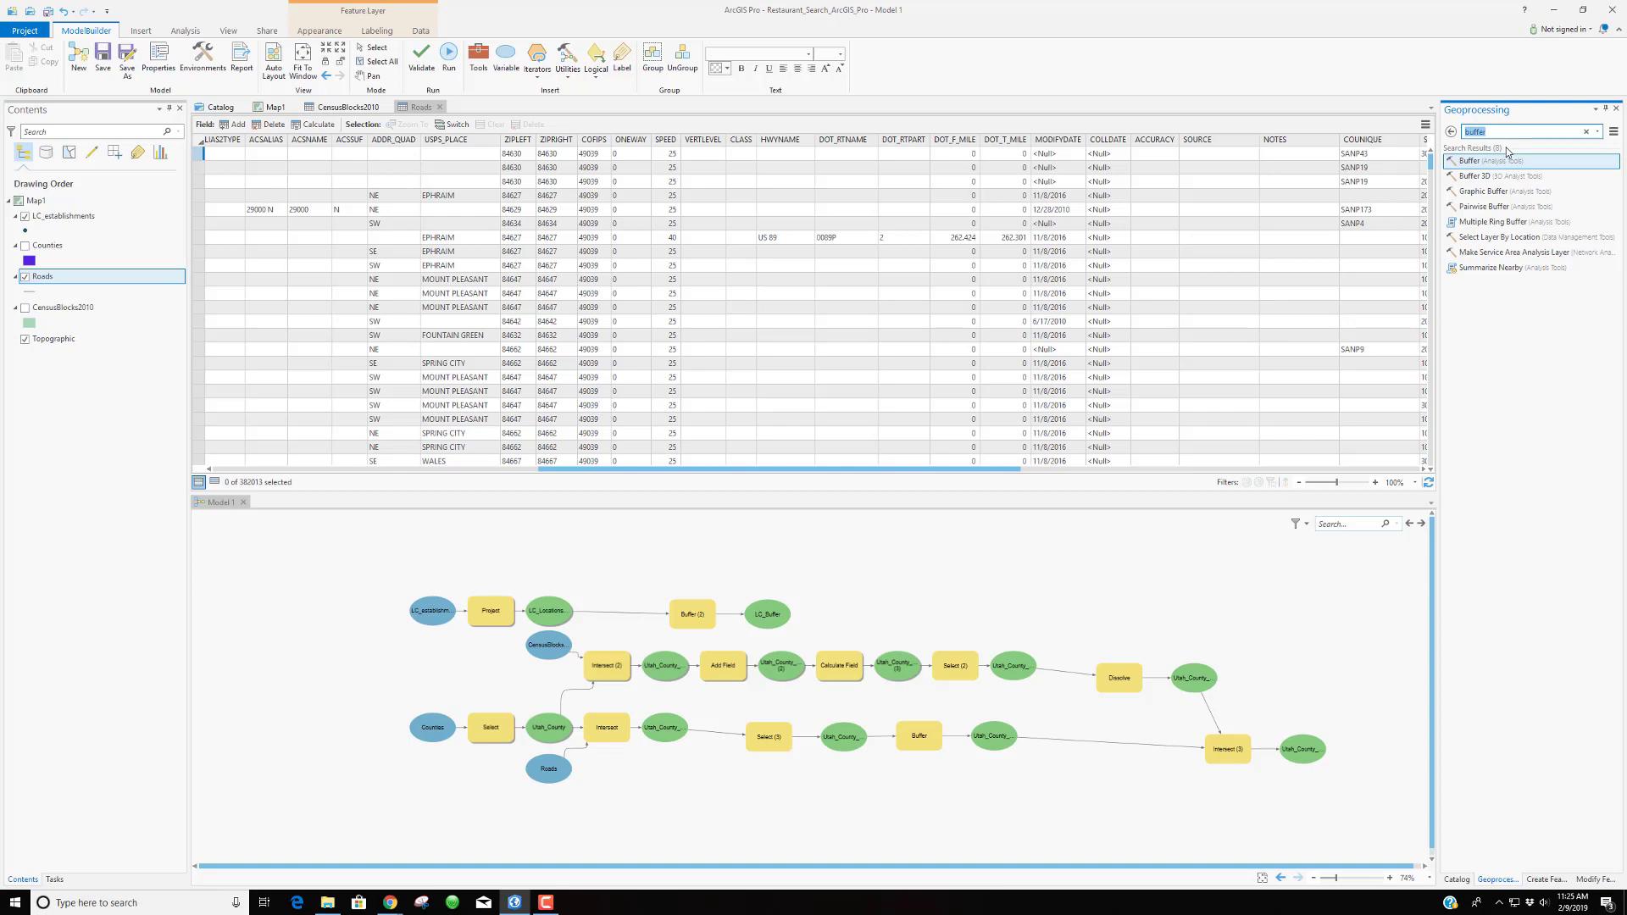
pyautogui.write('erase')
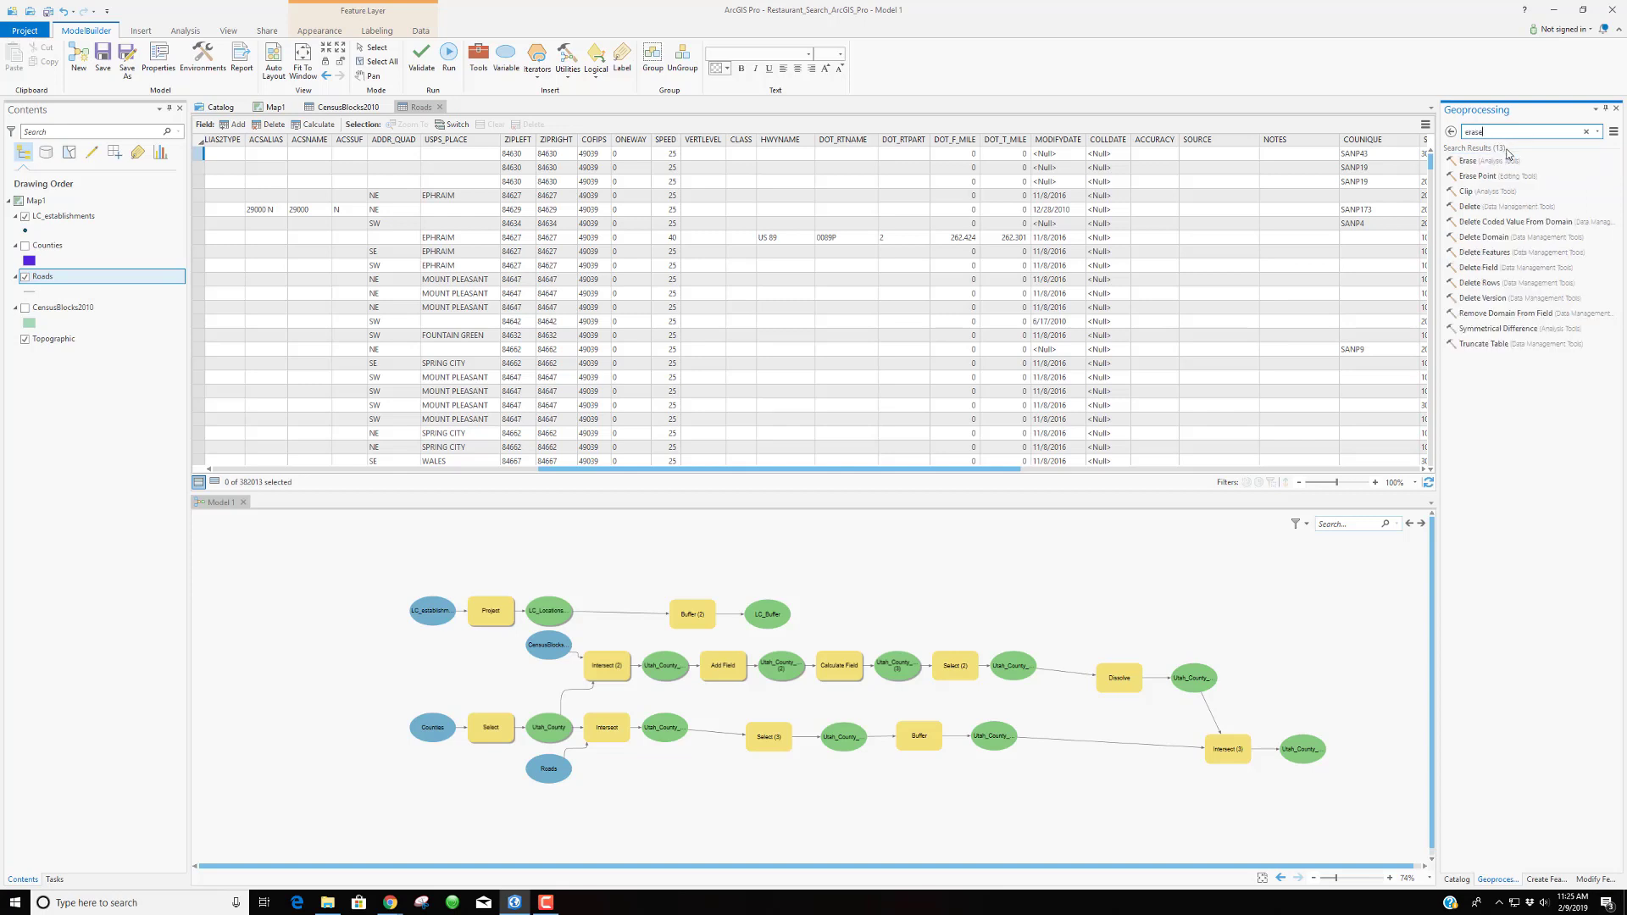
pyautogui.click(1505, 170)
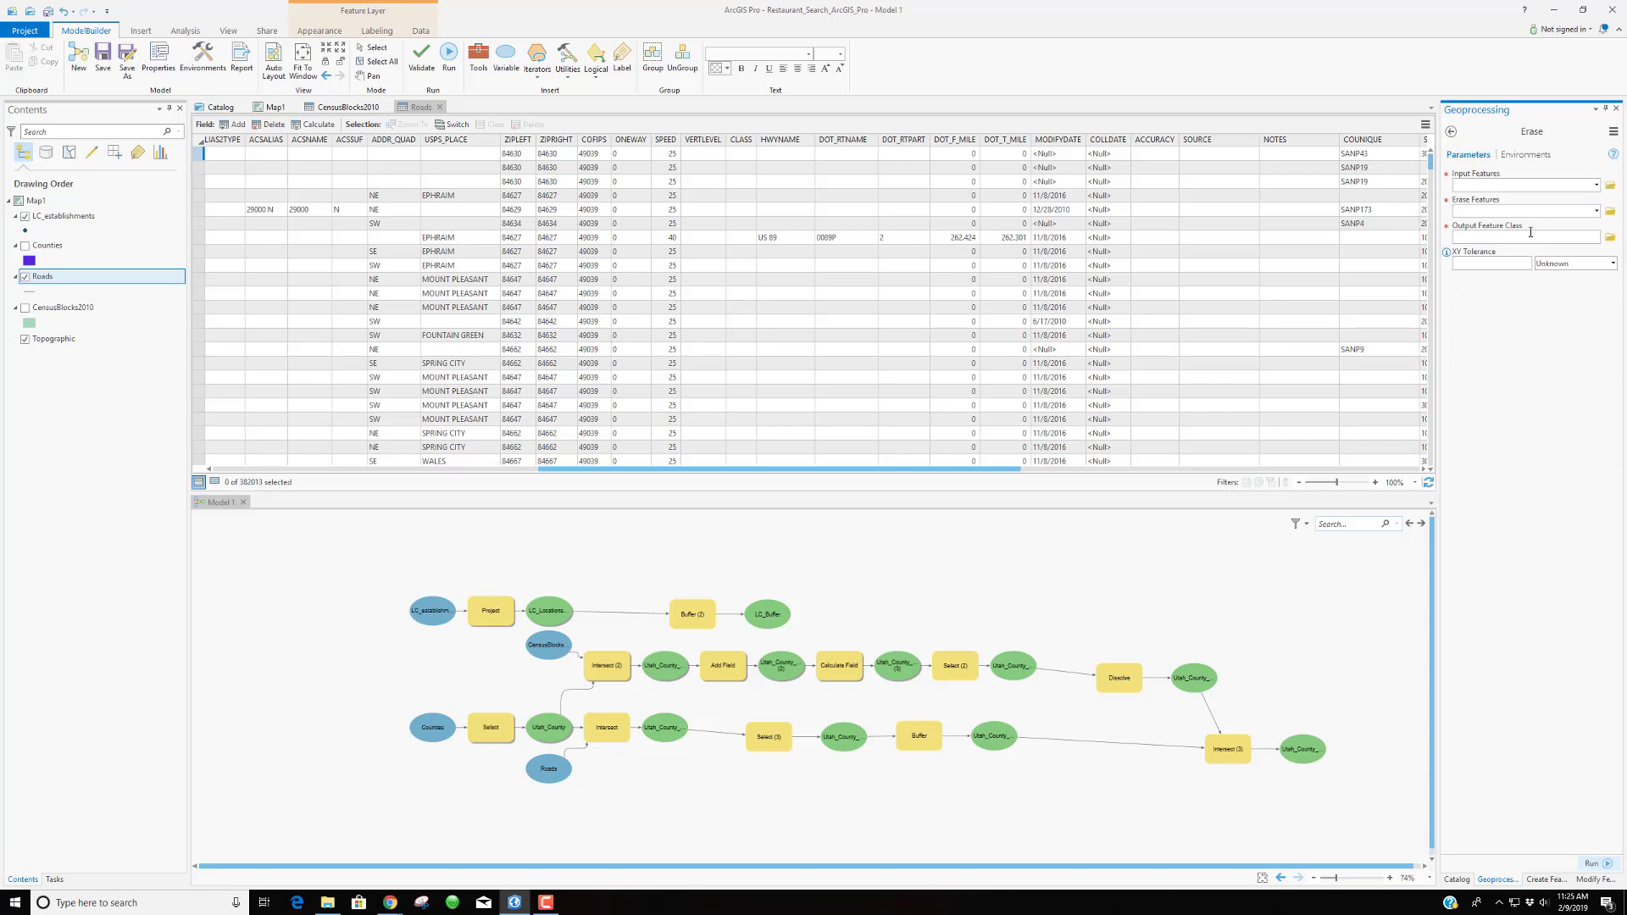
pyautogui.moveTo(1613, 155)
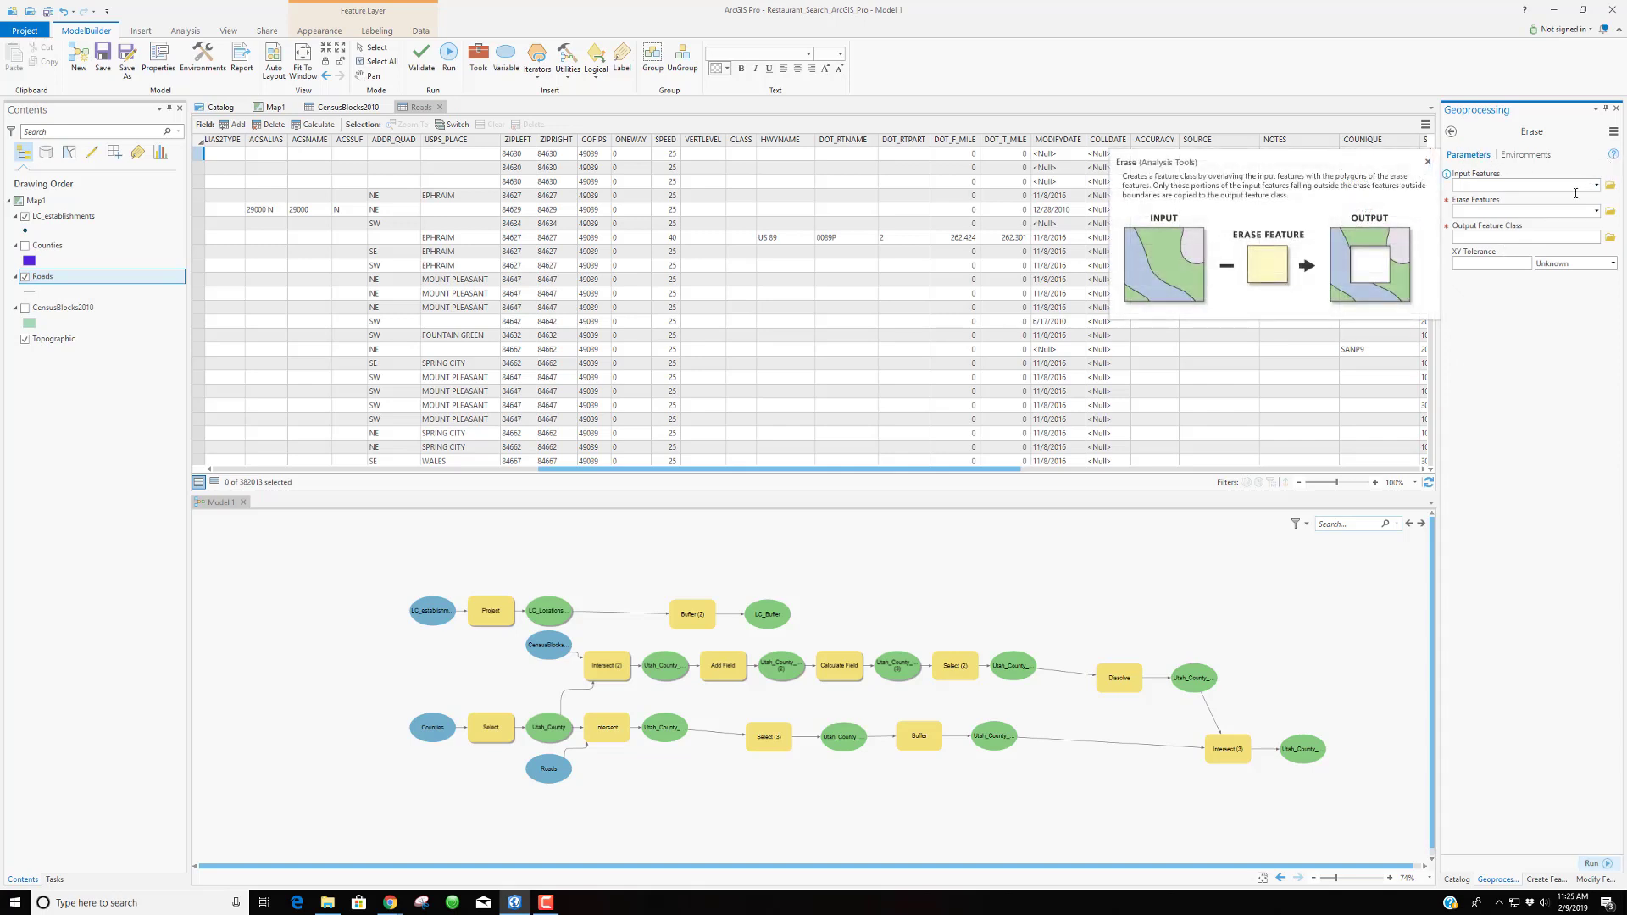
pyautogui.click(1613, 156)
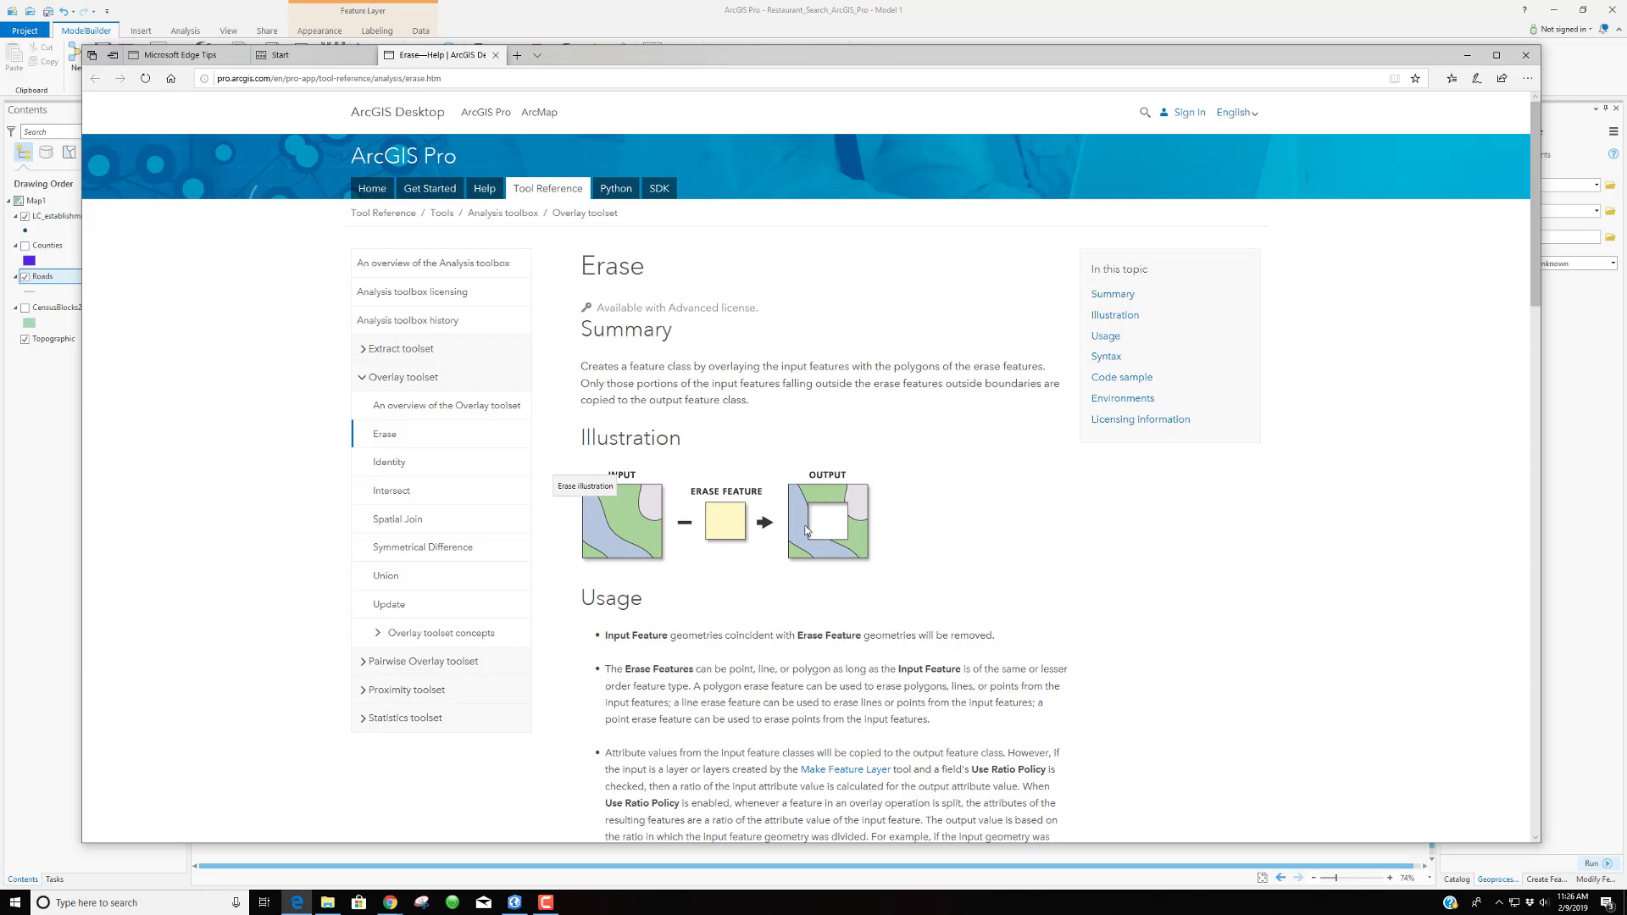
pyautogui.click(1615, 161)
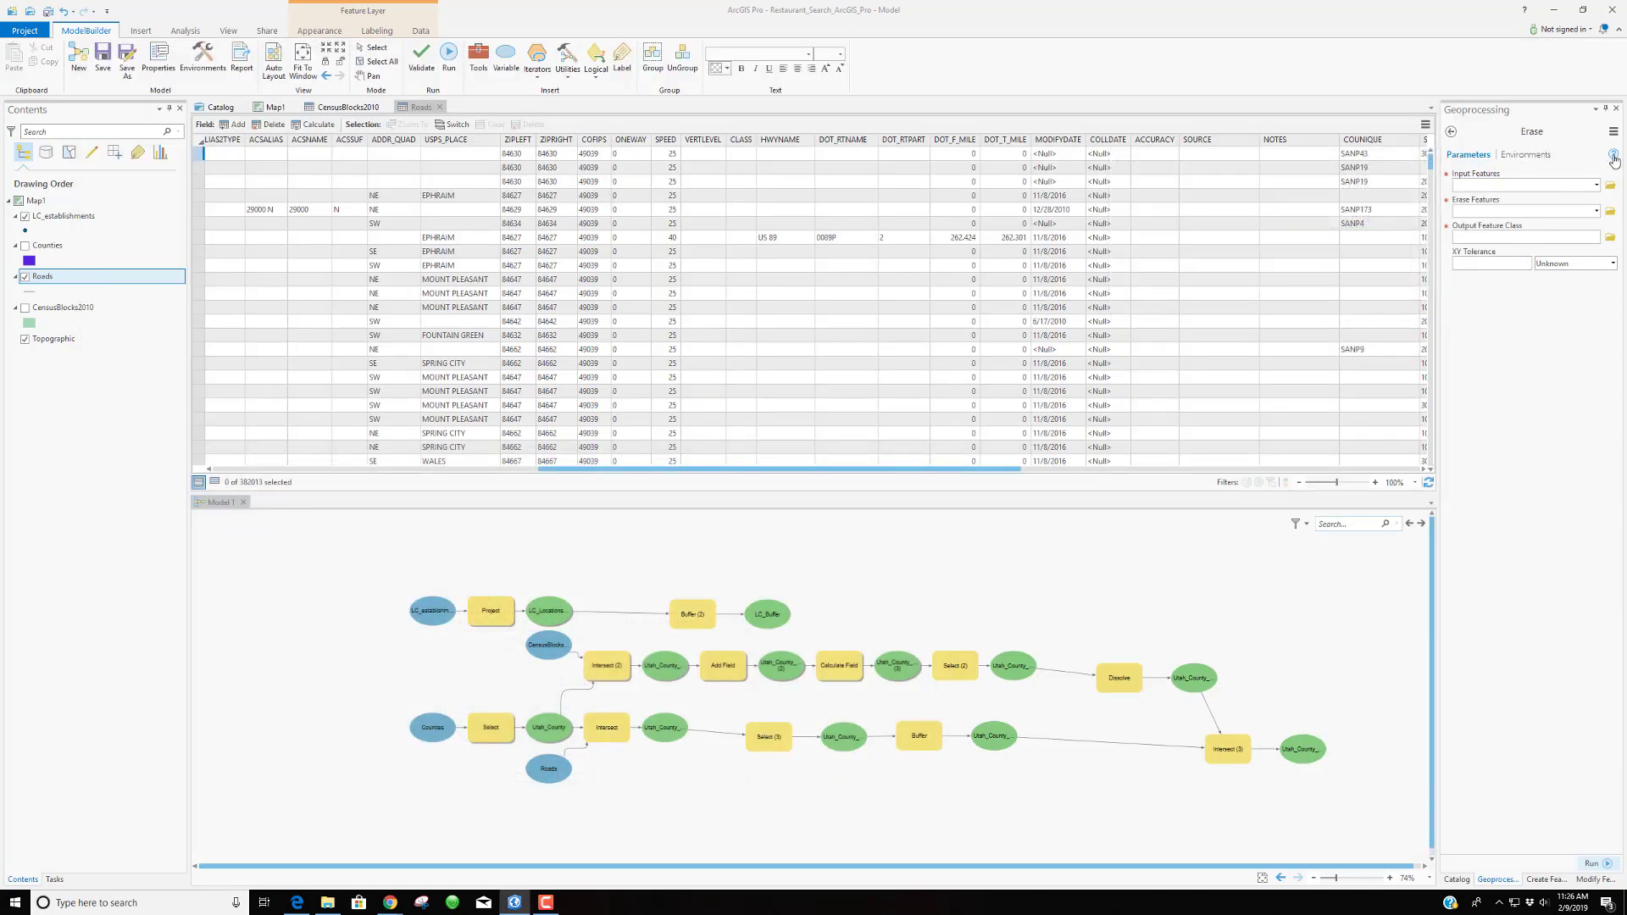
# Return to the tool search results and add the Erase tool to the model beyond the Intersect (3) output
pyautogui.moveTo(1615, 161)
pyautogui.click(1598, 185)
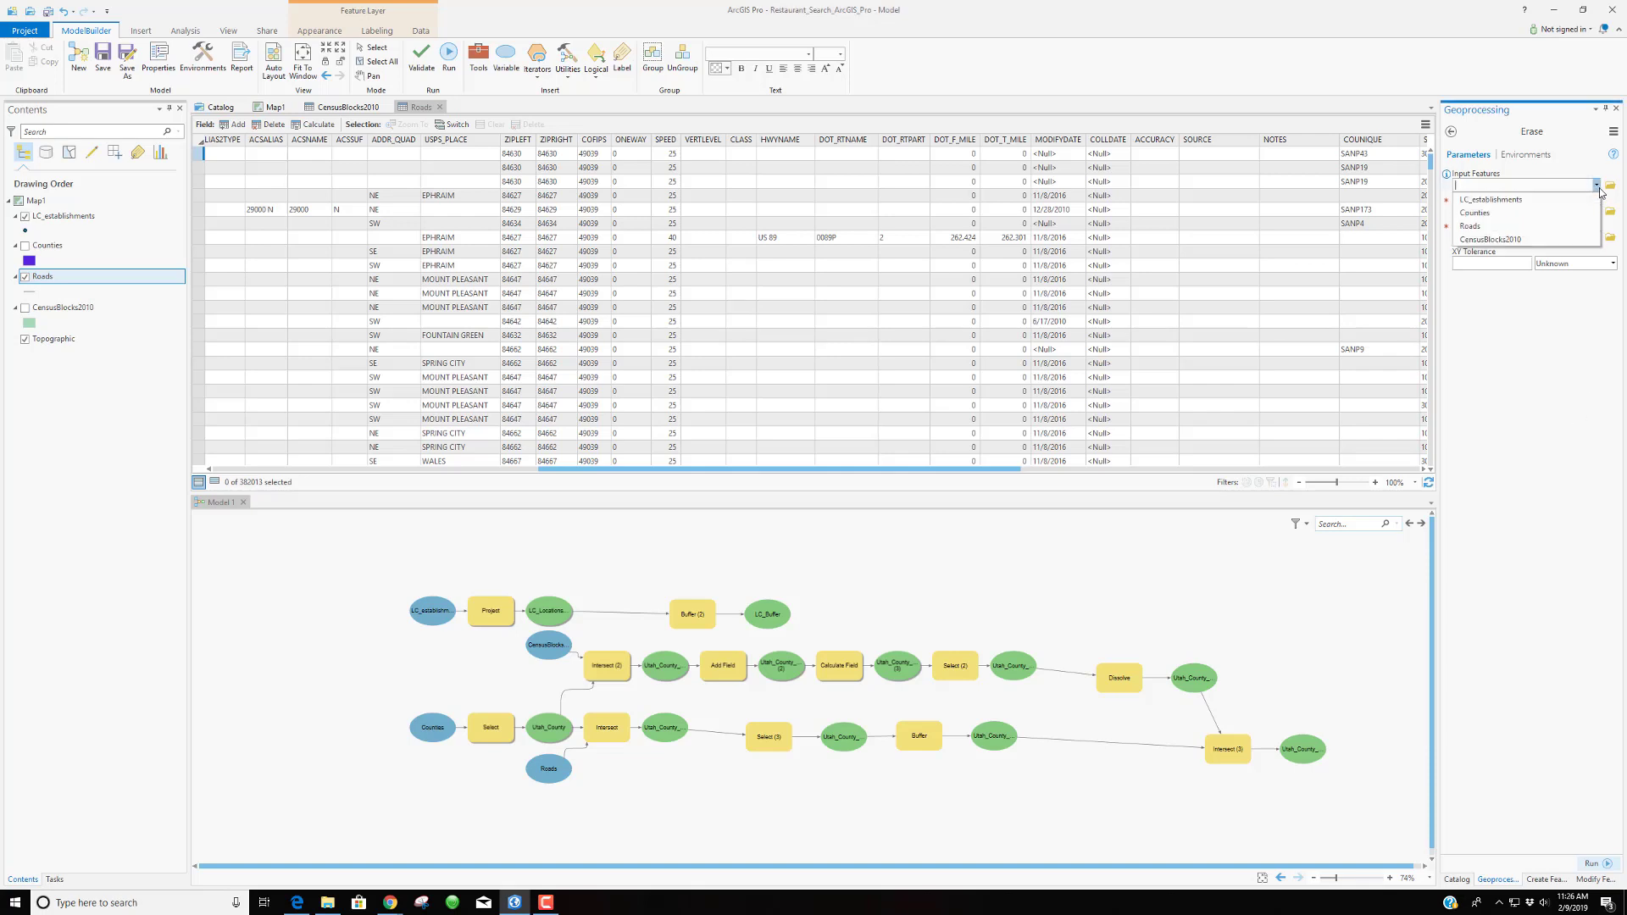
pyautogui.click(1548, 372)
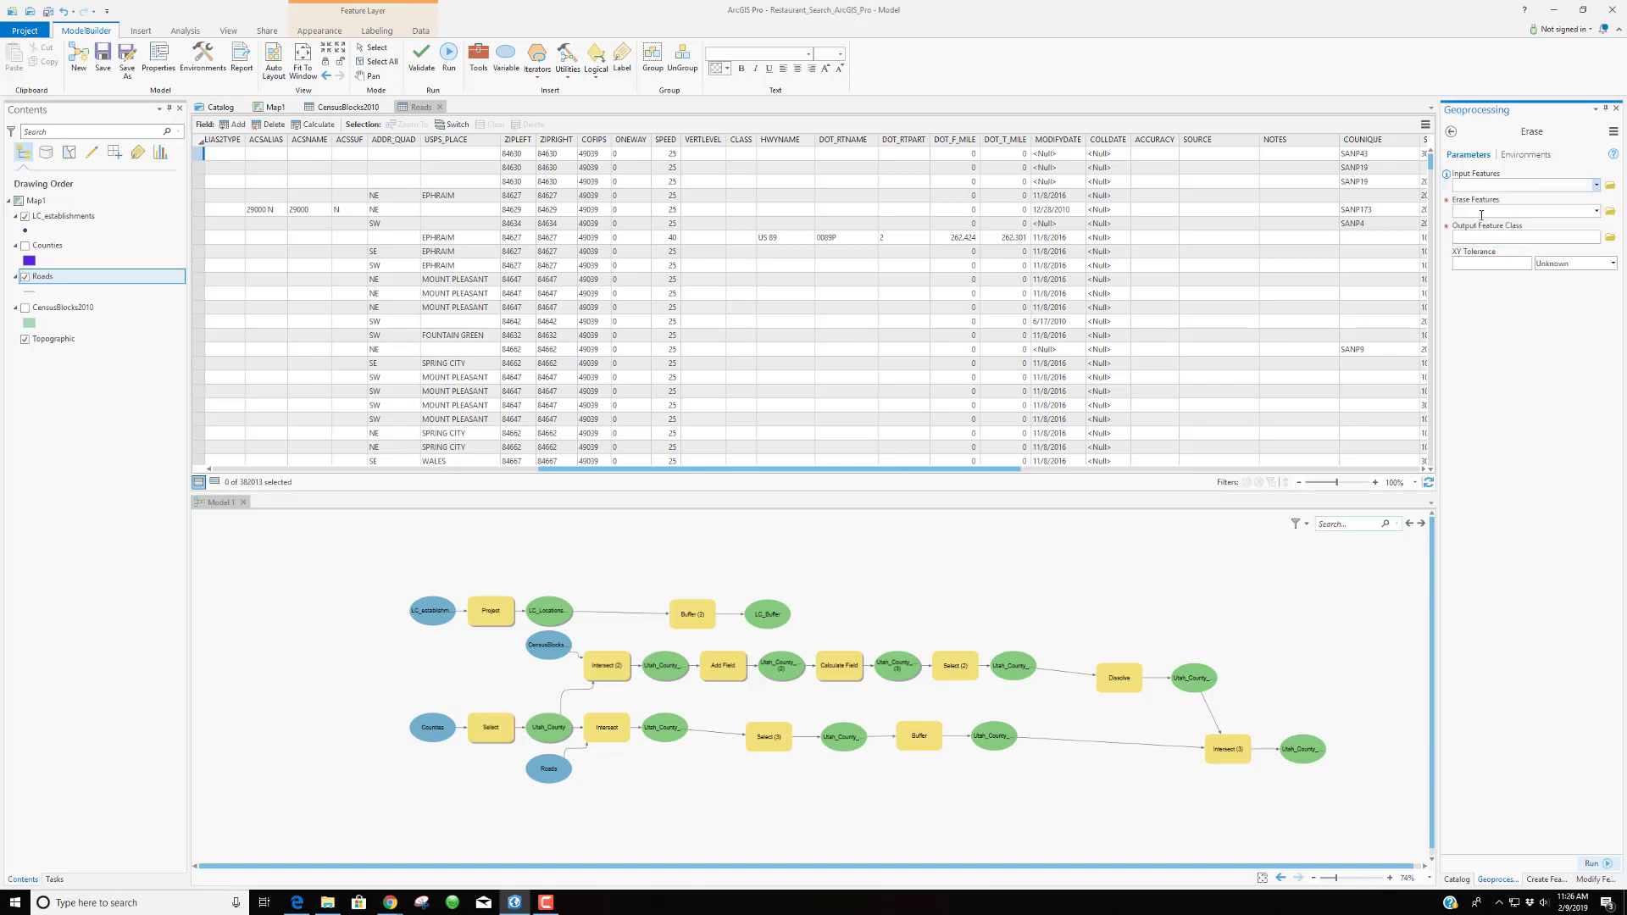
pyautogui.click(1450, 132)
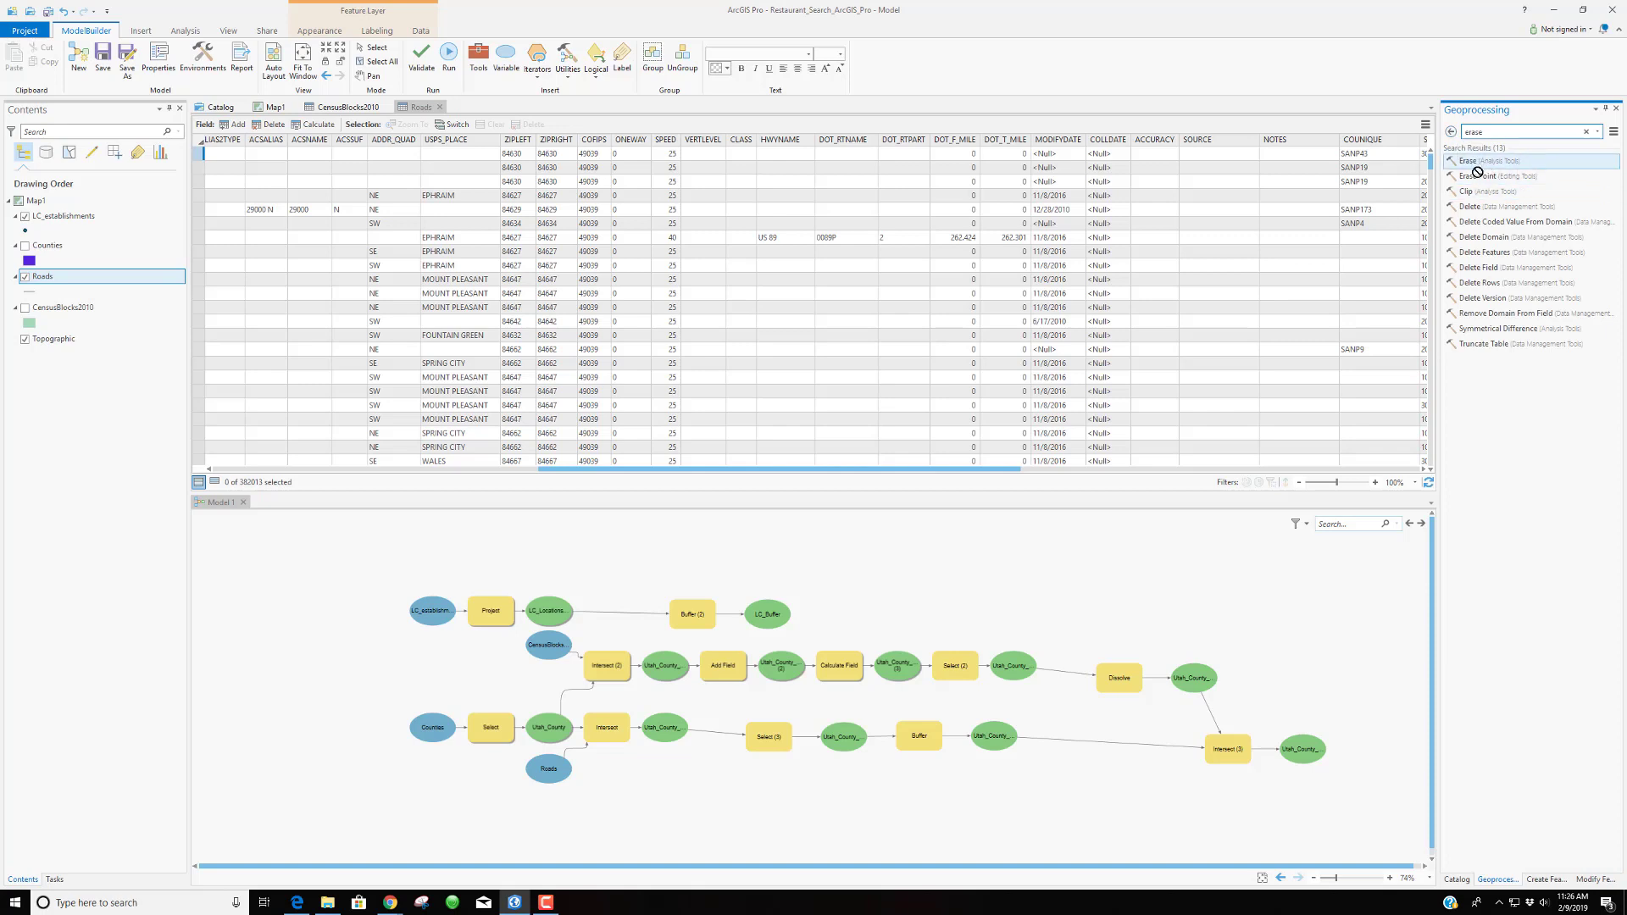
pyautogui.moveTo(1474, 167); pyautogui.dragTo(1320, 631)
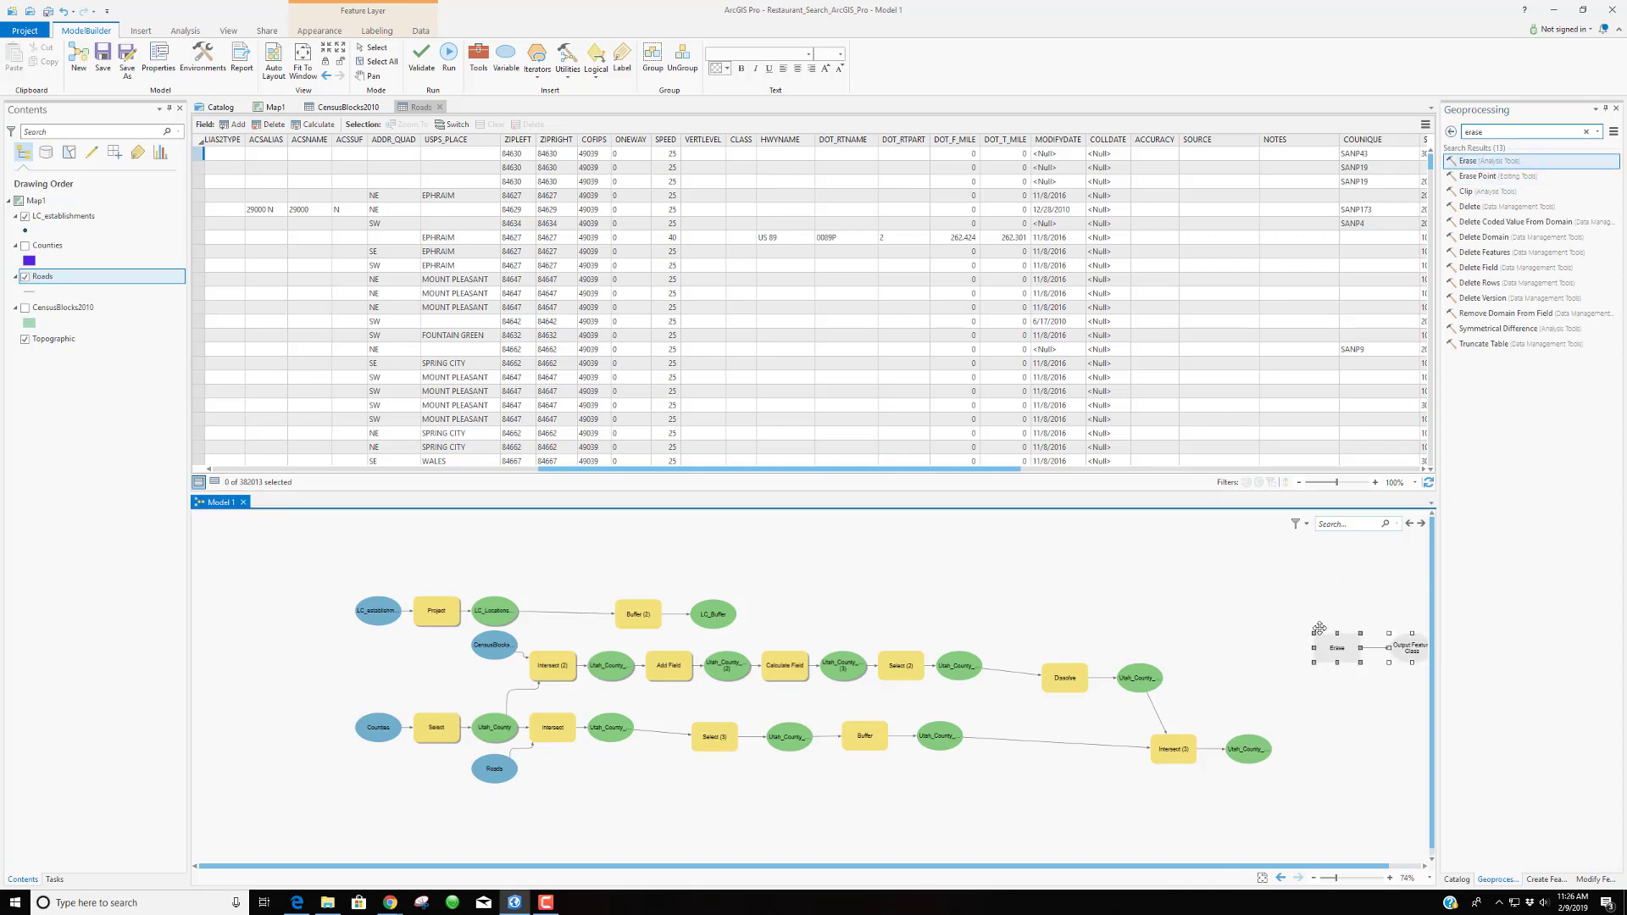
# Set the Erase tool's input features to Utah_County_Pop_Road and its erase features to LC_Buffer
pyautogui.click(1244, 749)
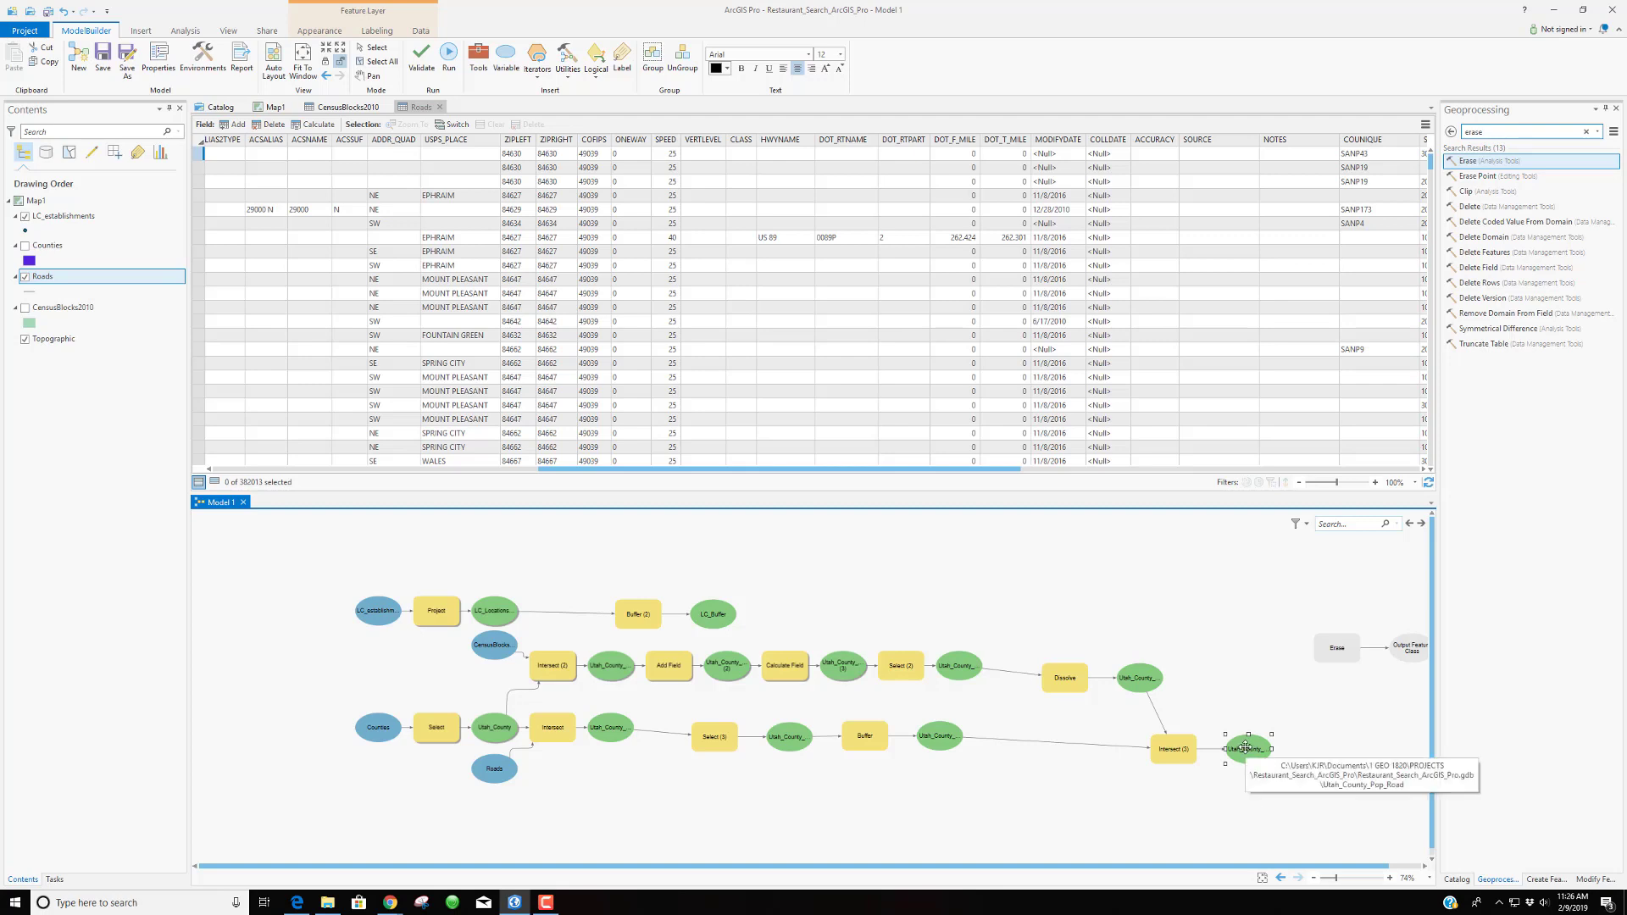
pyautogui.click(1336, 649)
pyautogui.doubleClick(1335, 649)
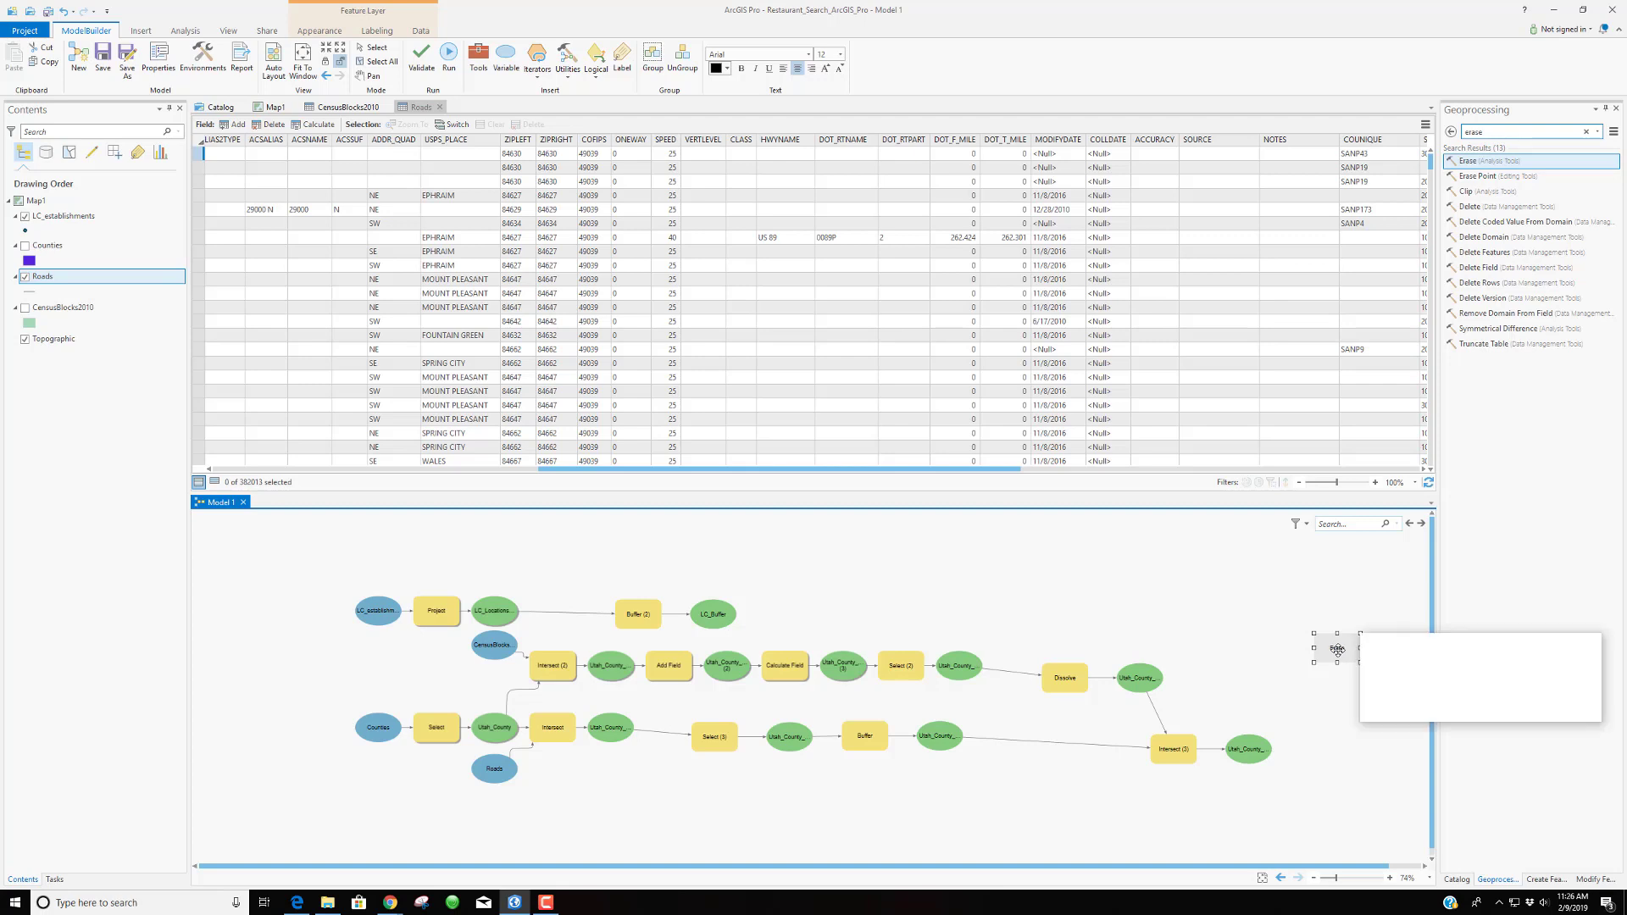
pyautogui.click(1572, 697)
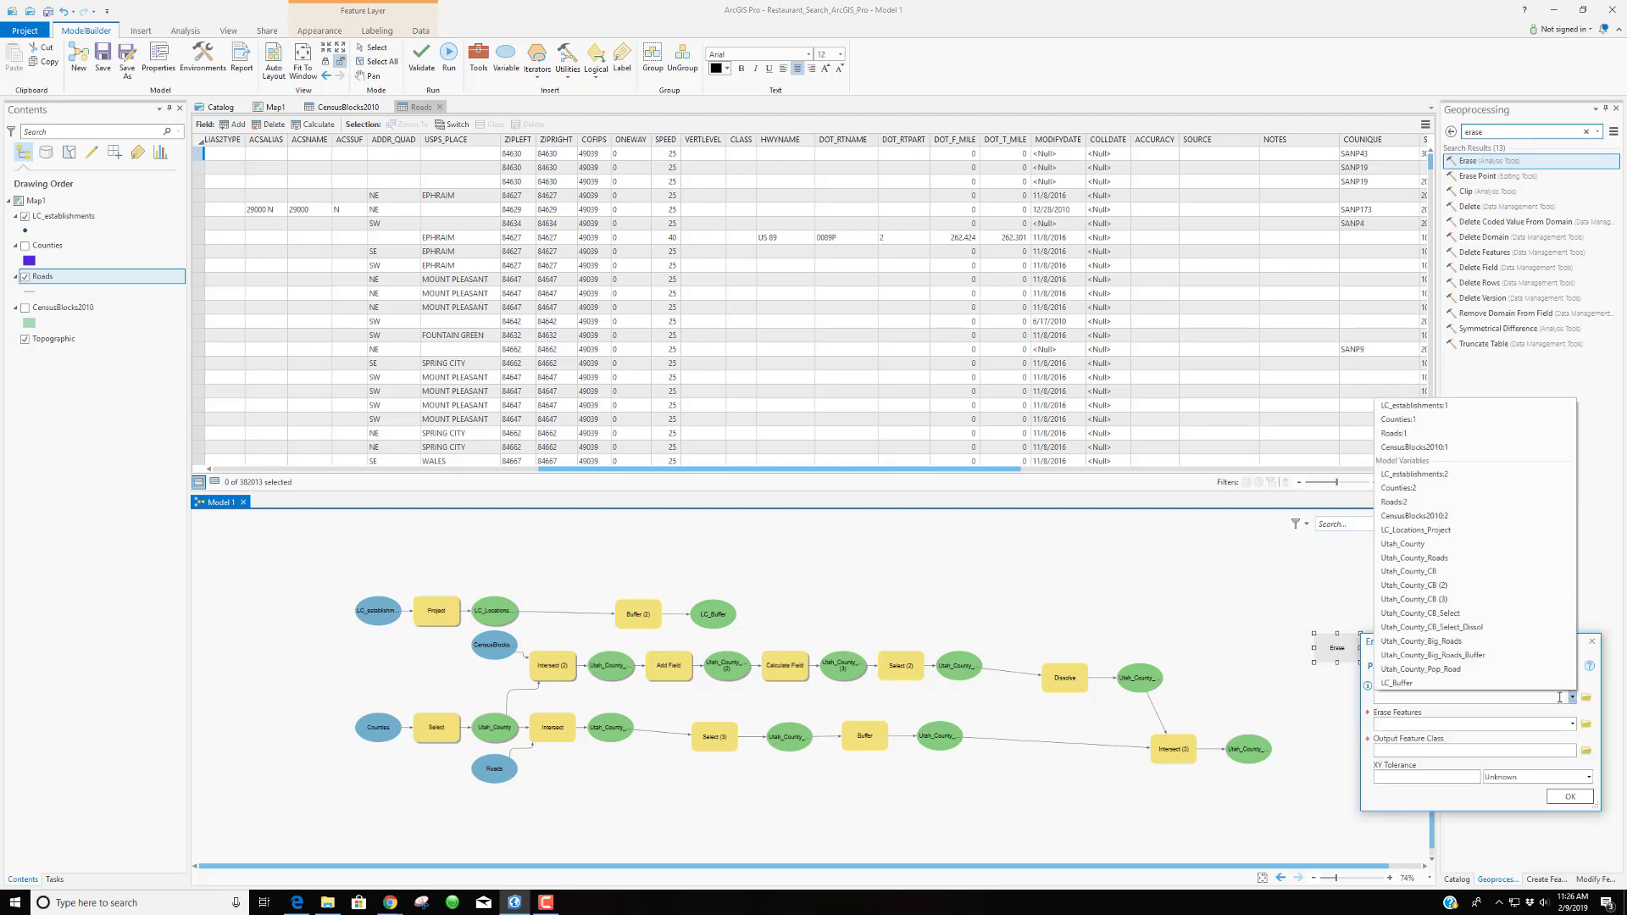
pyautogui.click(1543, 673)
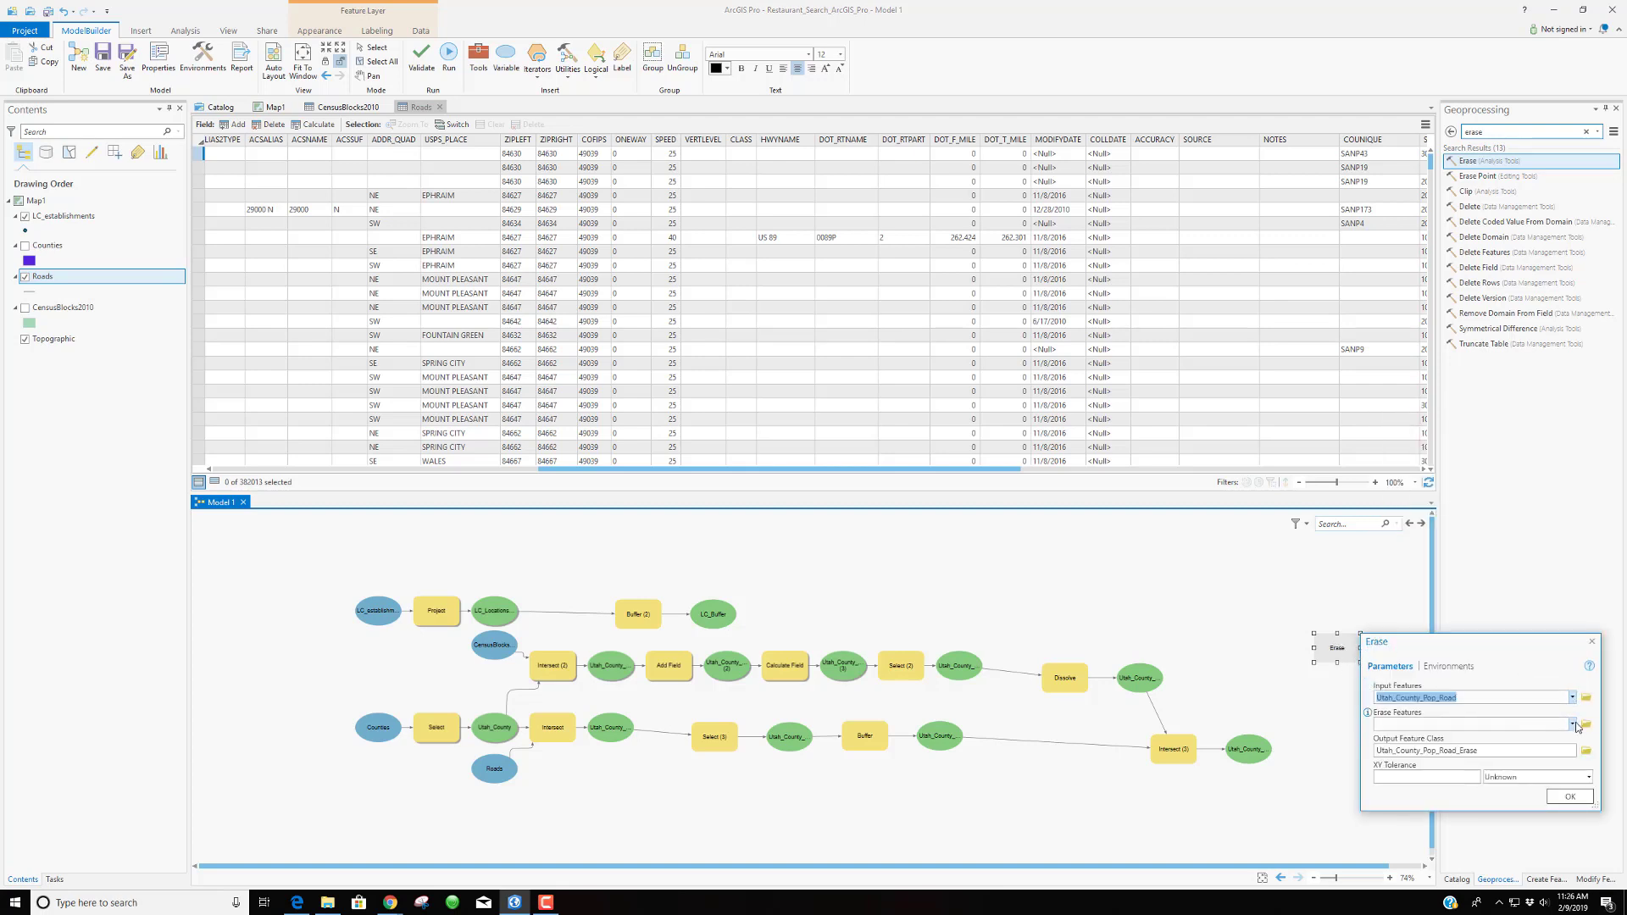
pyautogui.click(1574, 724)
pyautogui.click(1518, 708)
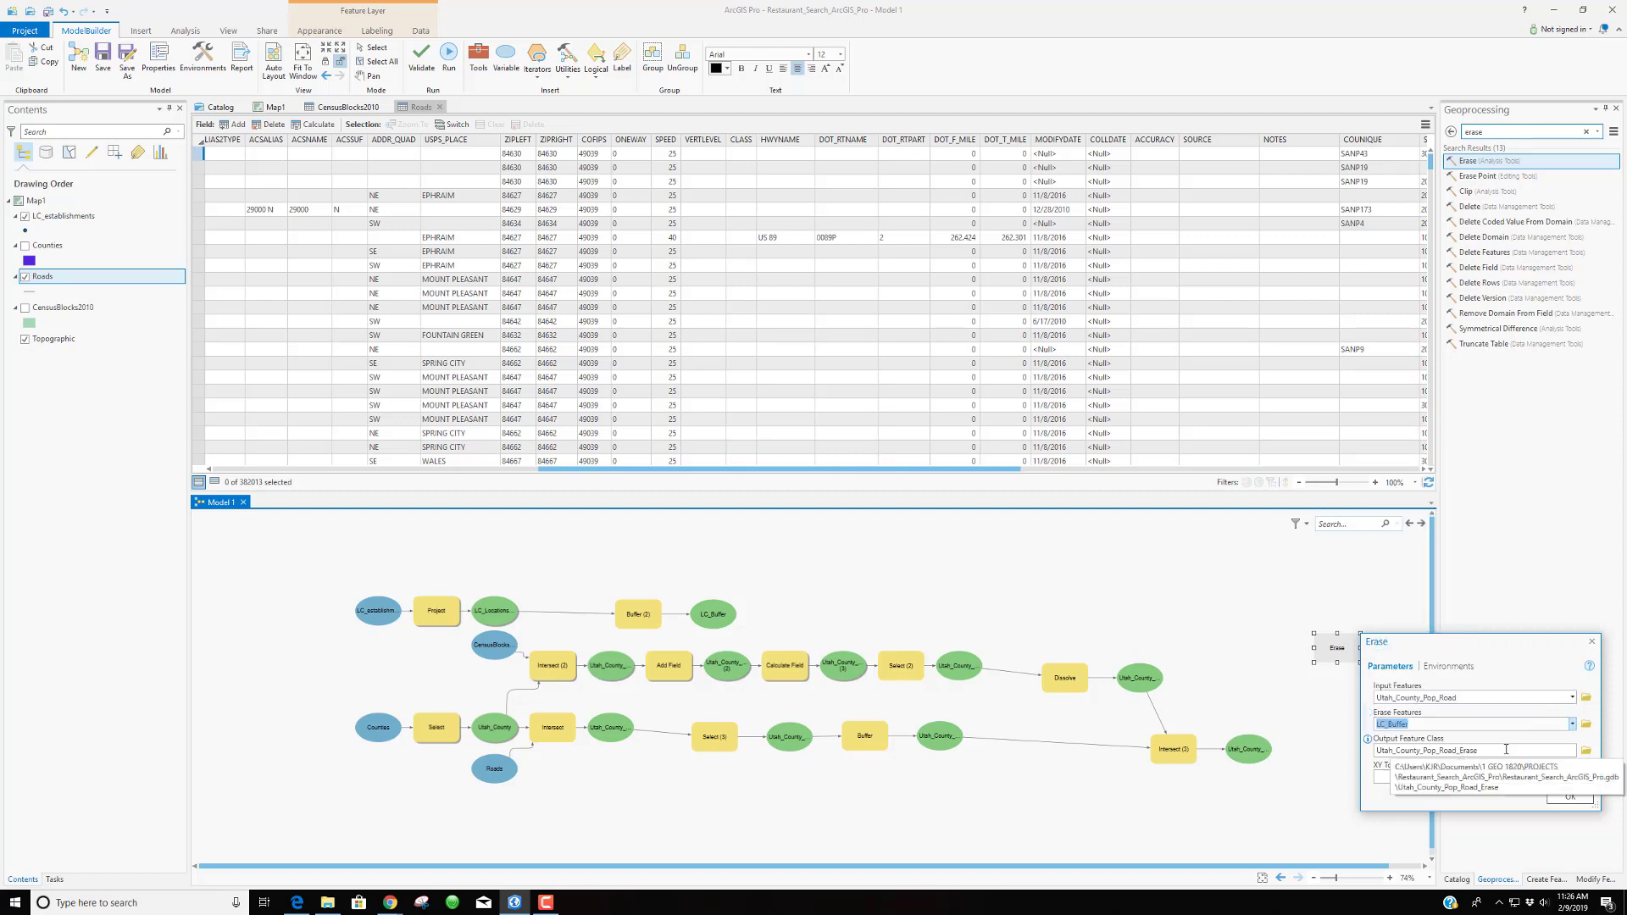
# Name the Erase output feature class New_Location_Areas and accept the parameters
pyautogui.click(1504, 751)
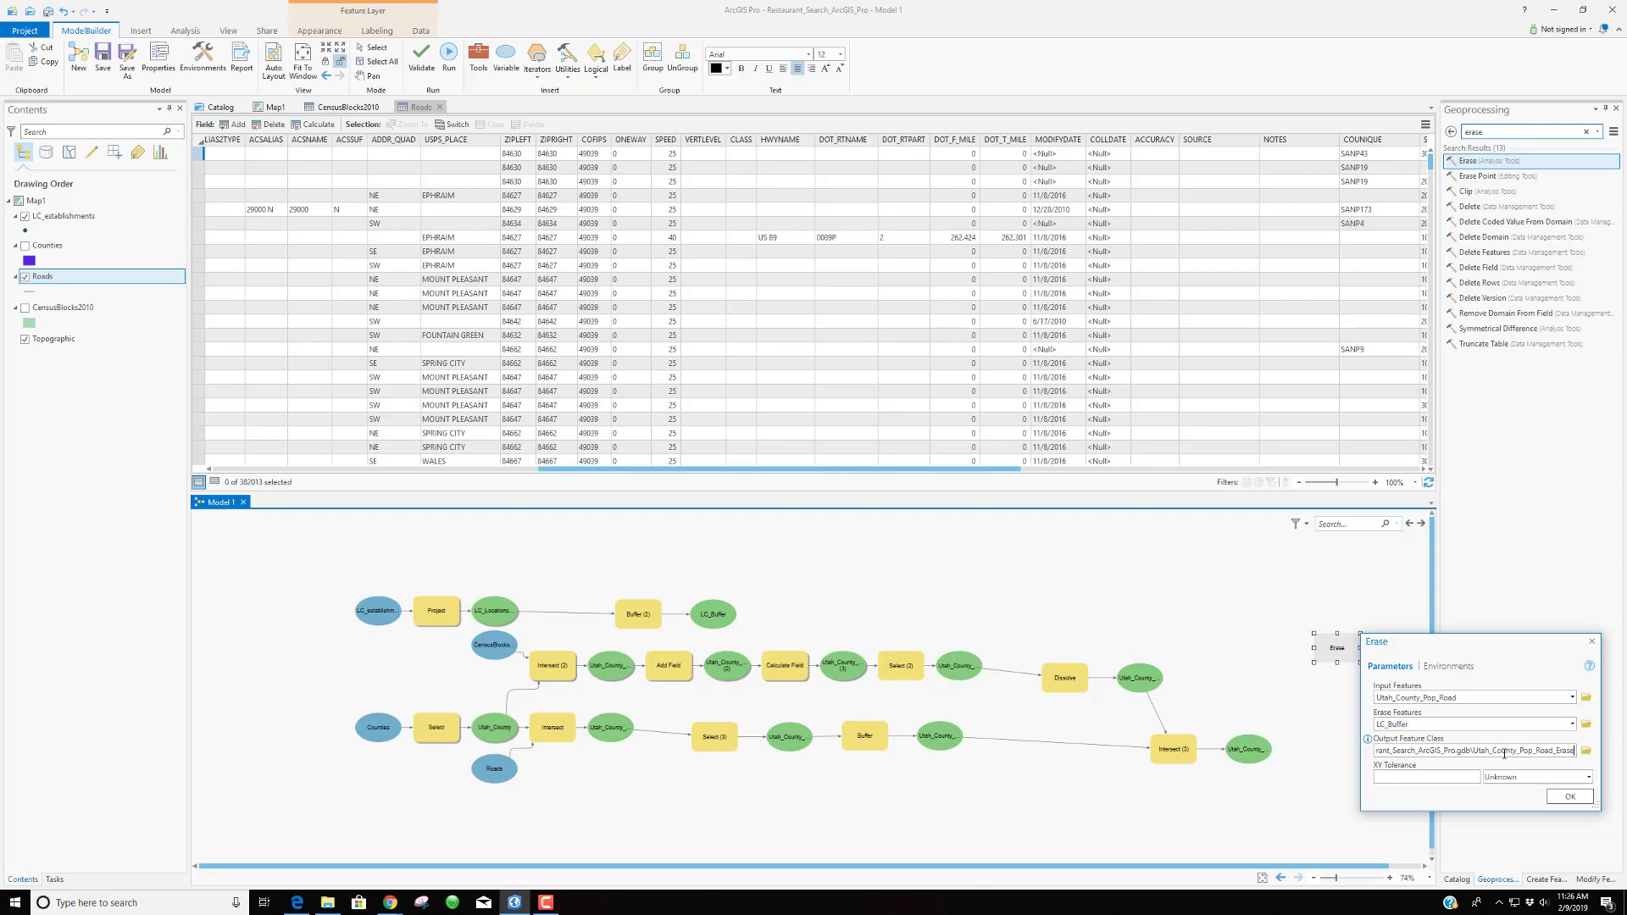
pyautogui.press('BackSpace')
pyautogui.press('BackSpace')
pyautogui.press('BackSpace')
pyautogui.press('BackSpace')
pyautogui.press('BackSpace')
pyautogui.press('BackSpace')
pyautogui.press('BackSpace')
pyautogui.press('BackSpace')
pyautogui.press('BackSpace')
pyautogui.press('BackSpace')
pyautogui.press('BackSpace')
pyautogui.press('BackSpace')
pyautogui.press('BackSpace')
pyautogui.press('BackSpace')
pyautogui.press('BackSpace')
pyautogui.press('BackSpace')
pyautogui.press('BackSpace')
pyautogui.press('BackSpace')
pyautogui.press('BackSpace')
pyautogui.press('BackSpace')
pyautogui.press('BackSpace')
pyautogui.press('BackSpace')
pyautogui.write('New_Location_Areas')
pyautogui.click(1567, 796)
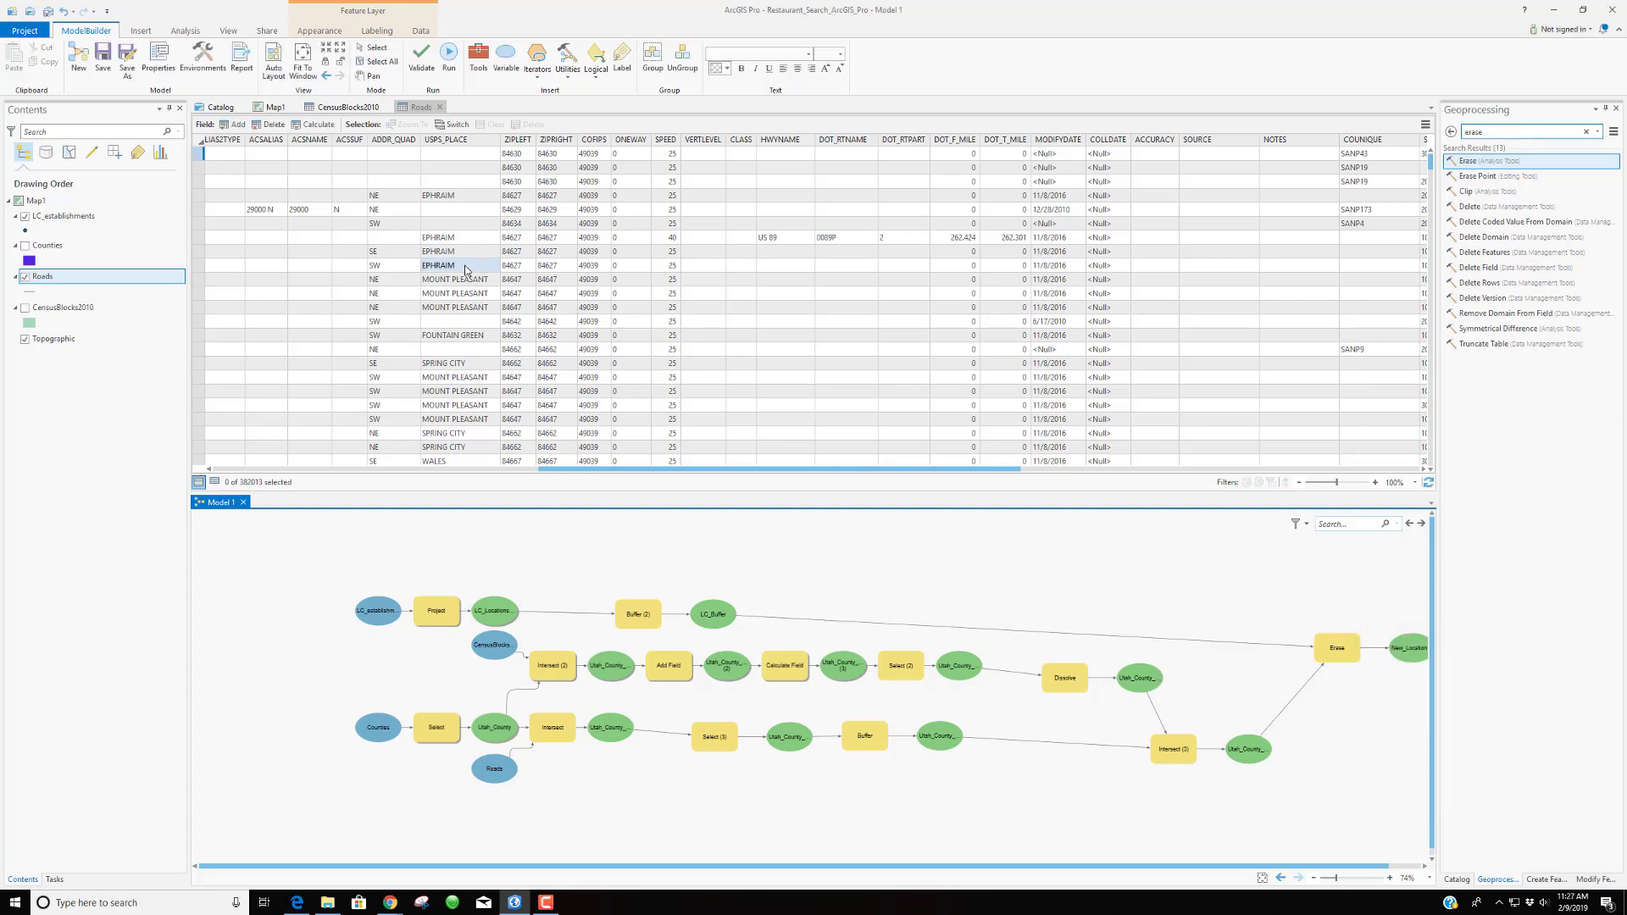
# Rearrange the whole model diagram with Auto Layout
pyautogui.click(276, 64)
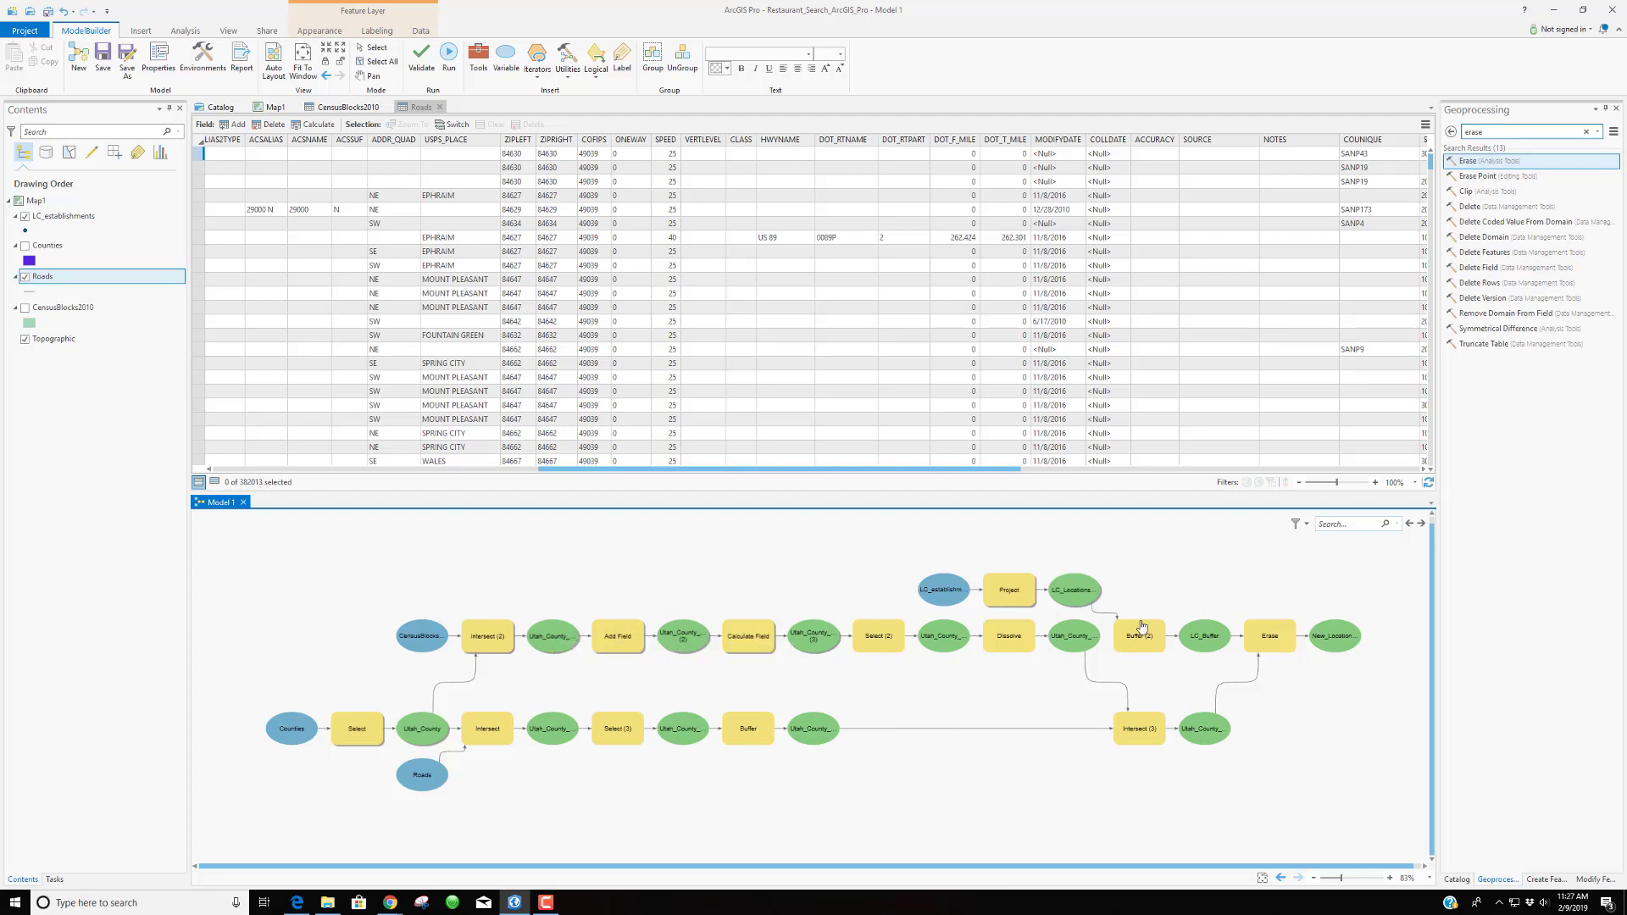
# Show the project catalog and save the model in the Restaurant_Search_ArcGIS_Pro.tbx toolbox
pyautogui.click(1616, 109)
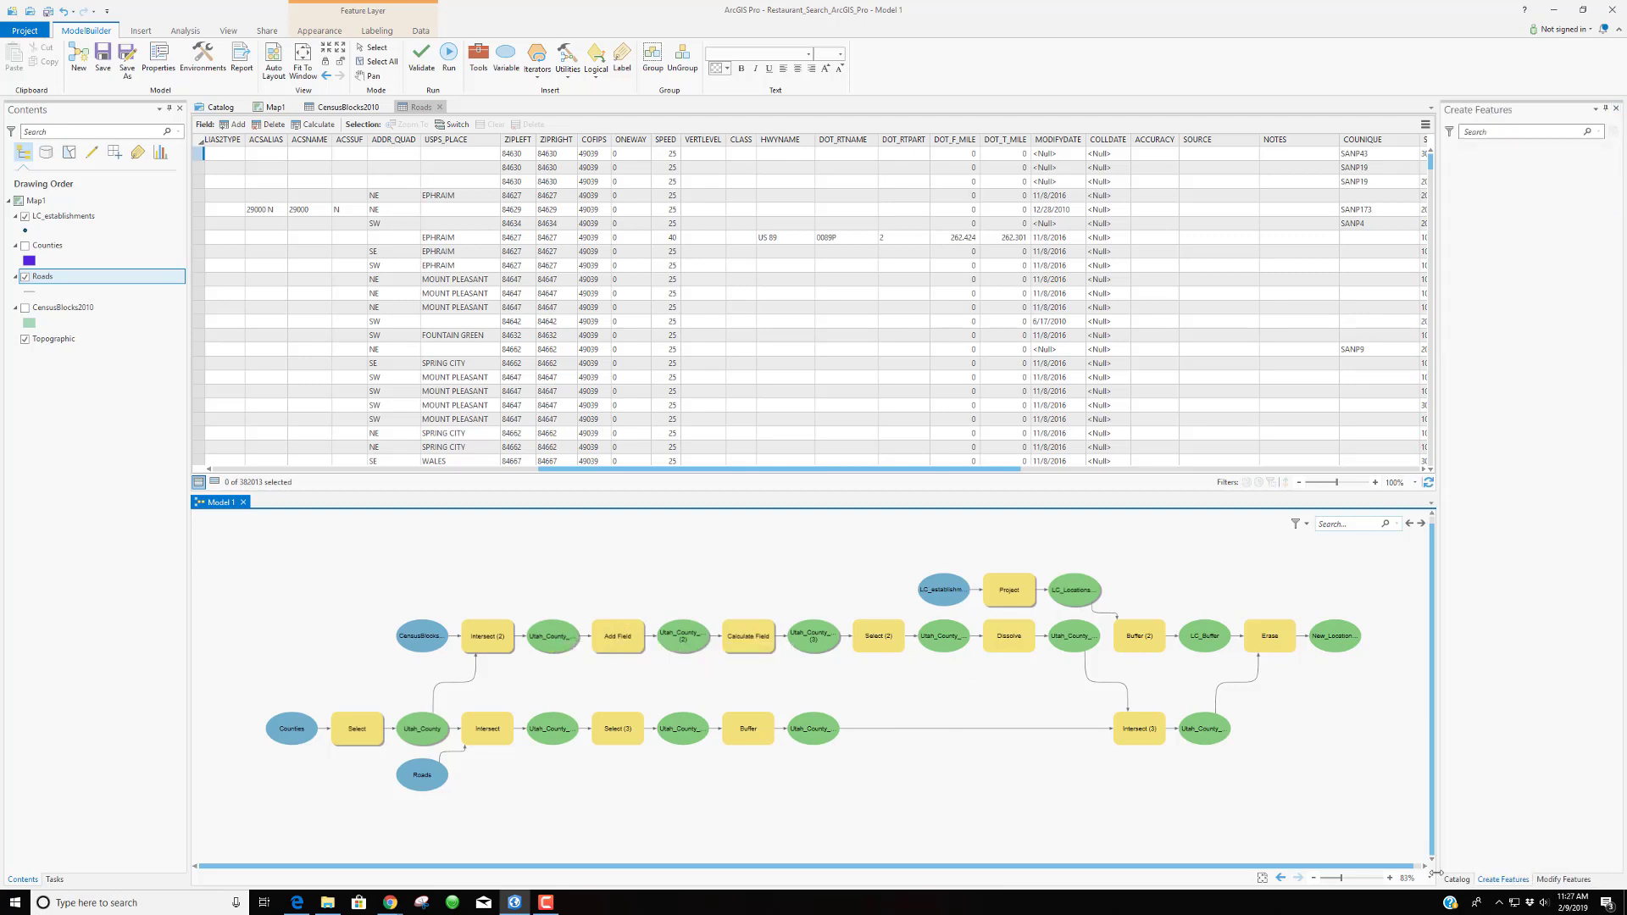
pyautogui.click(1458, 881)
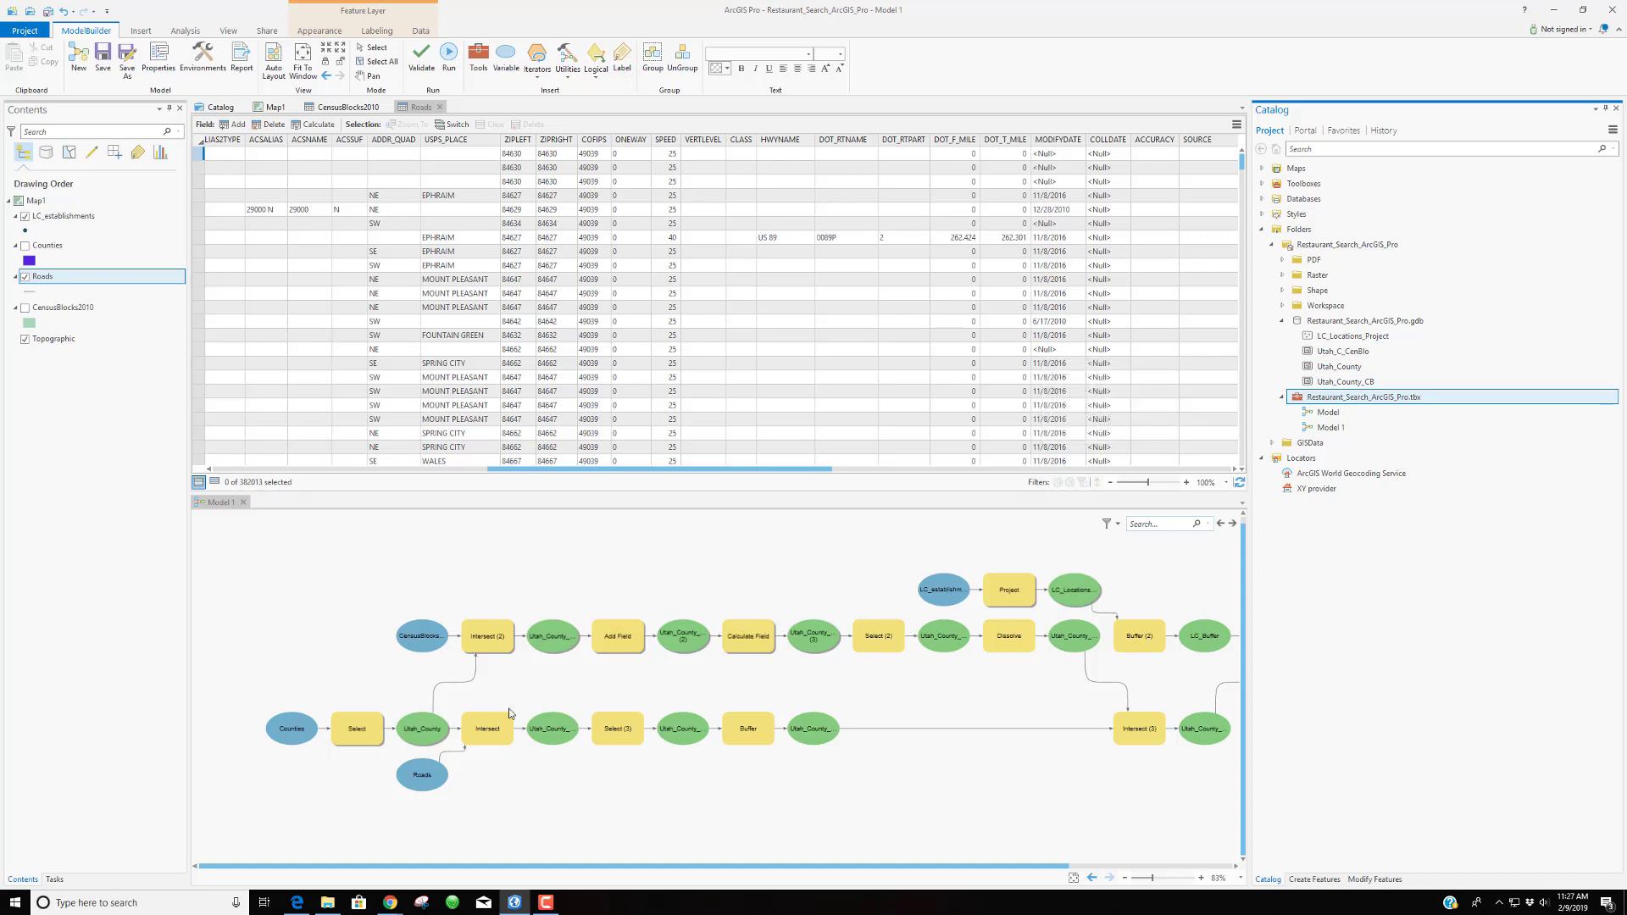
pyautogui.click(102, 56)
pyautogui.click(668, 564)
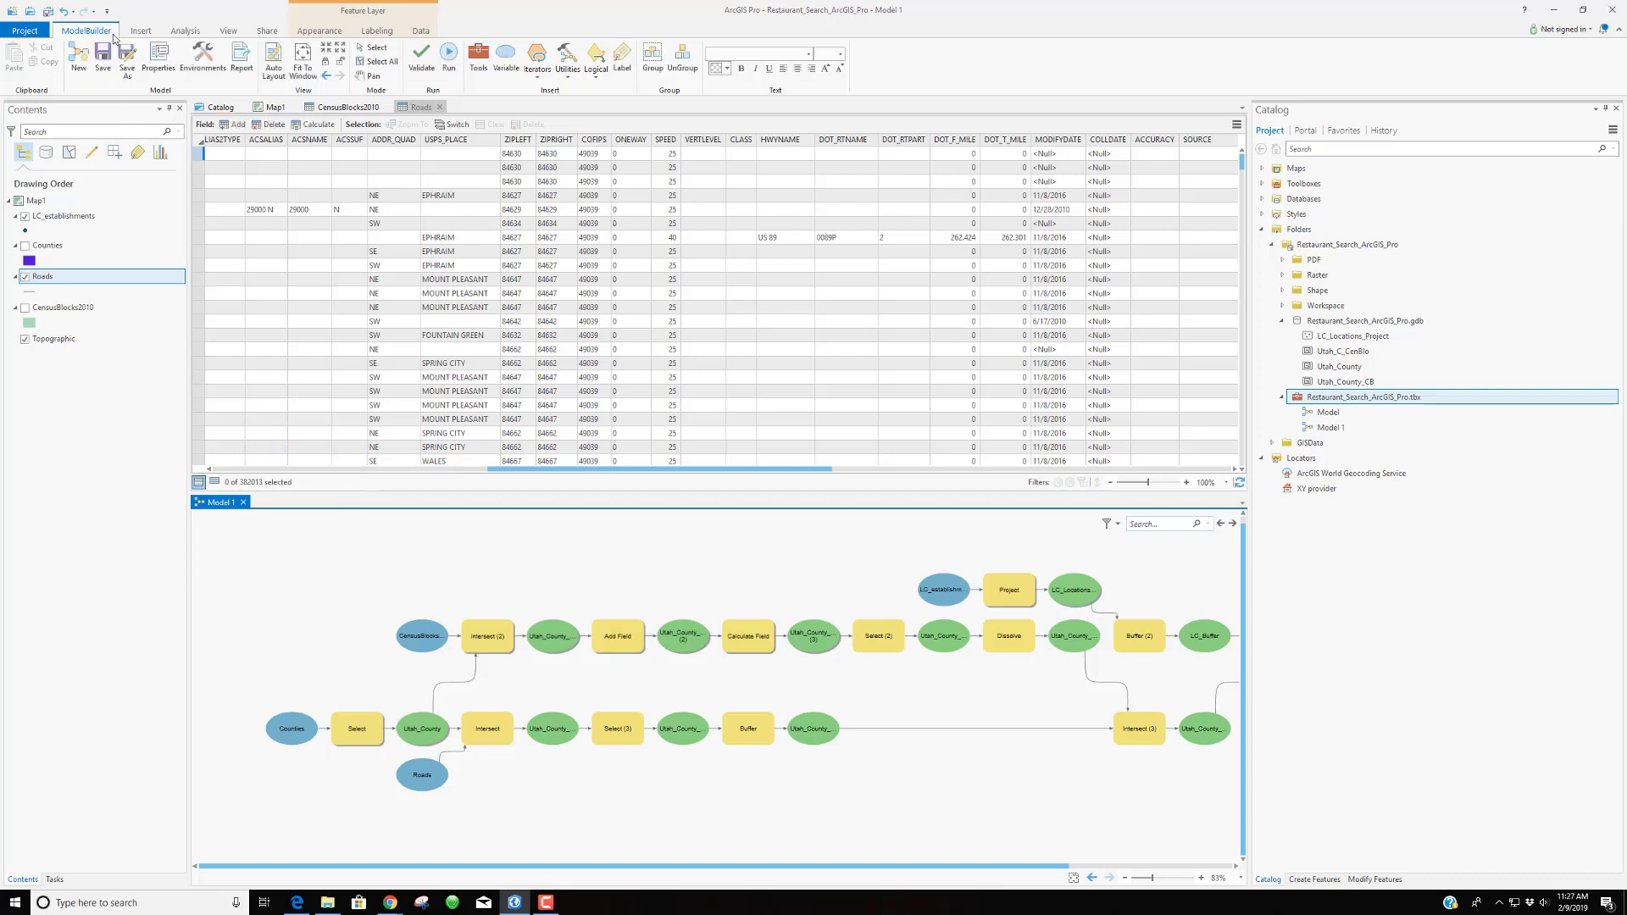
pyautogui.click(127, 61)
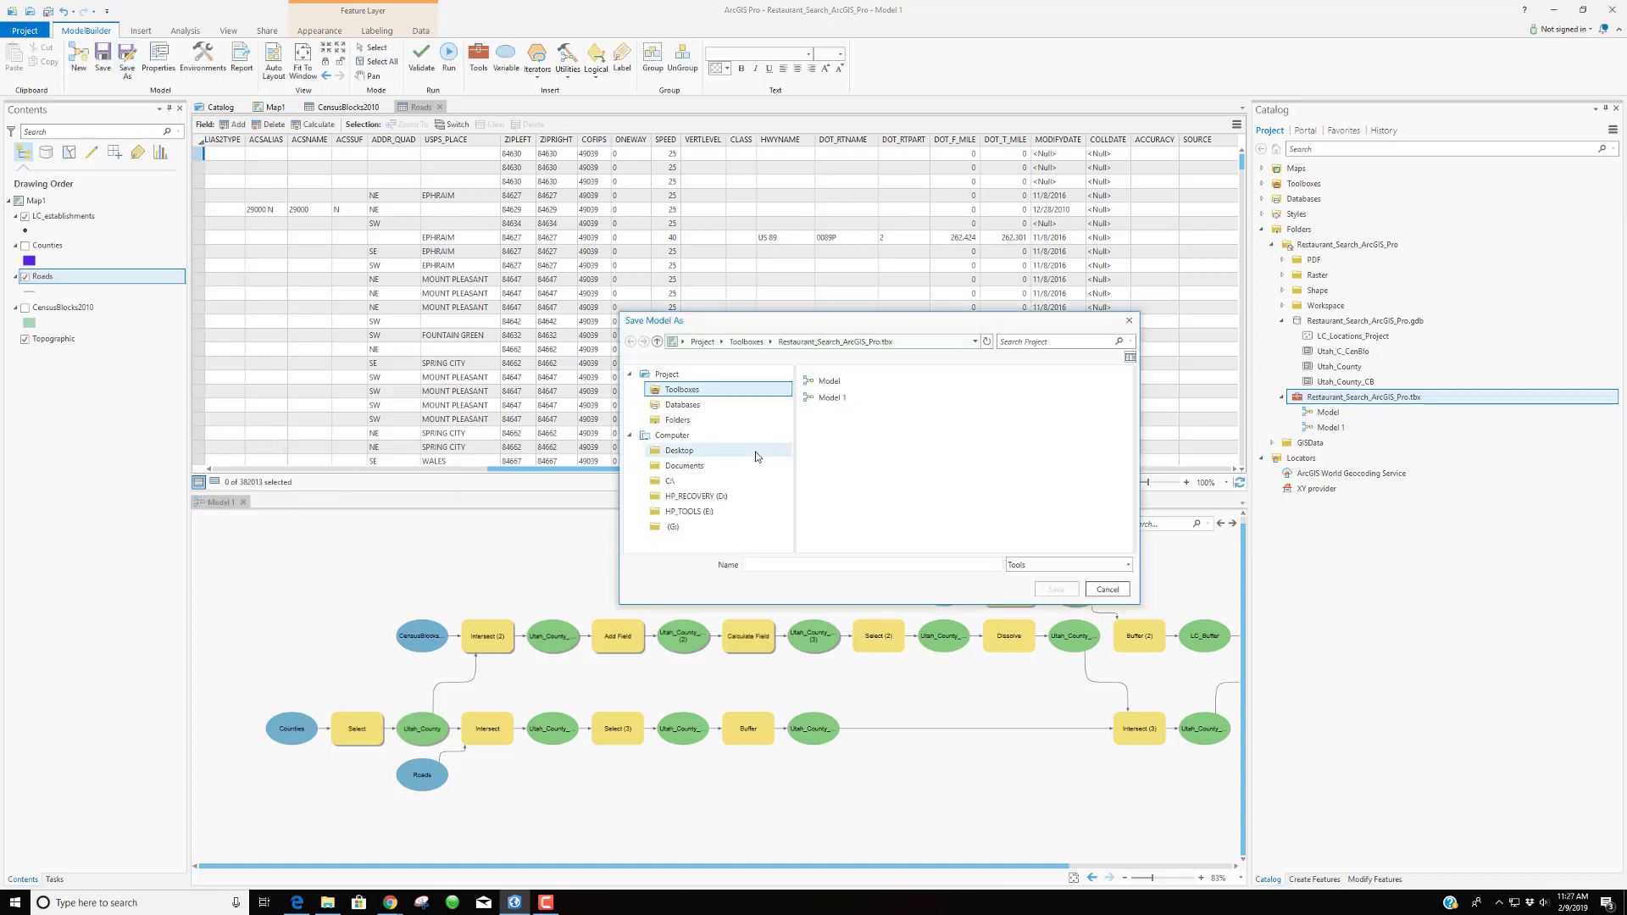
pyautogui.click(1130, 321)
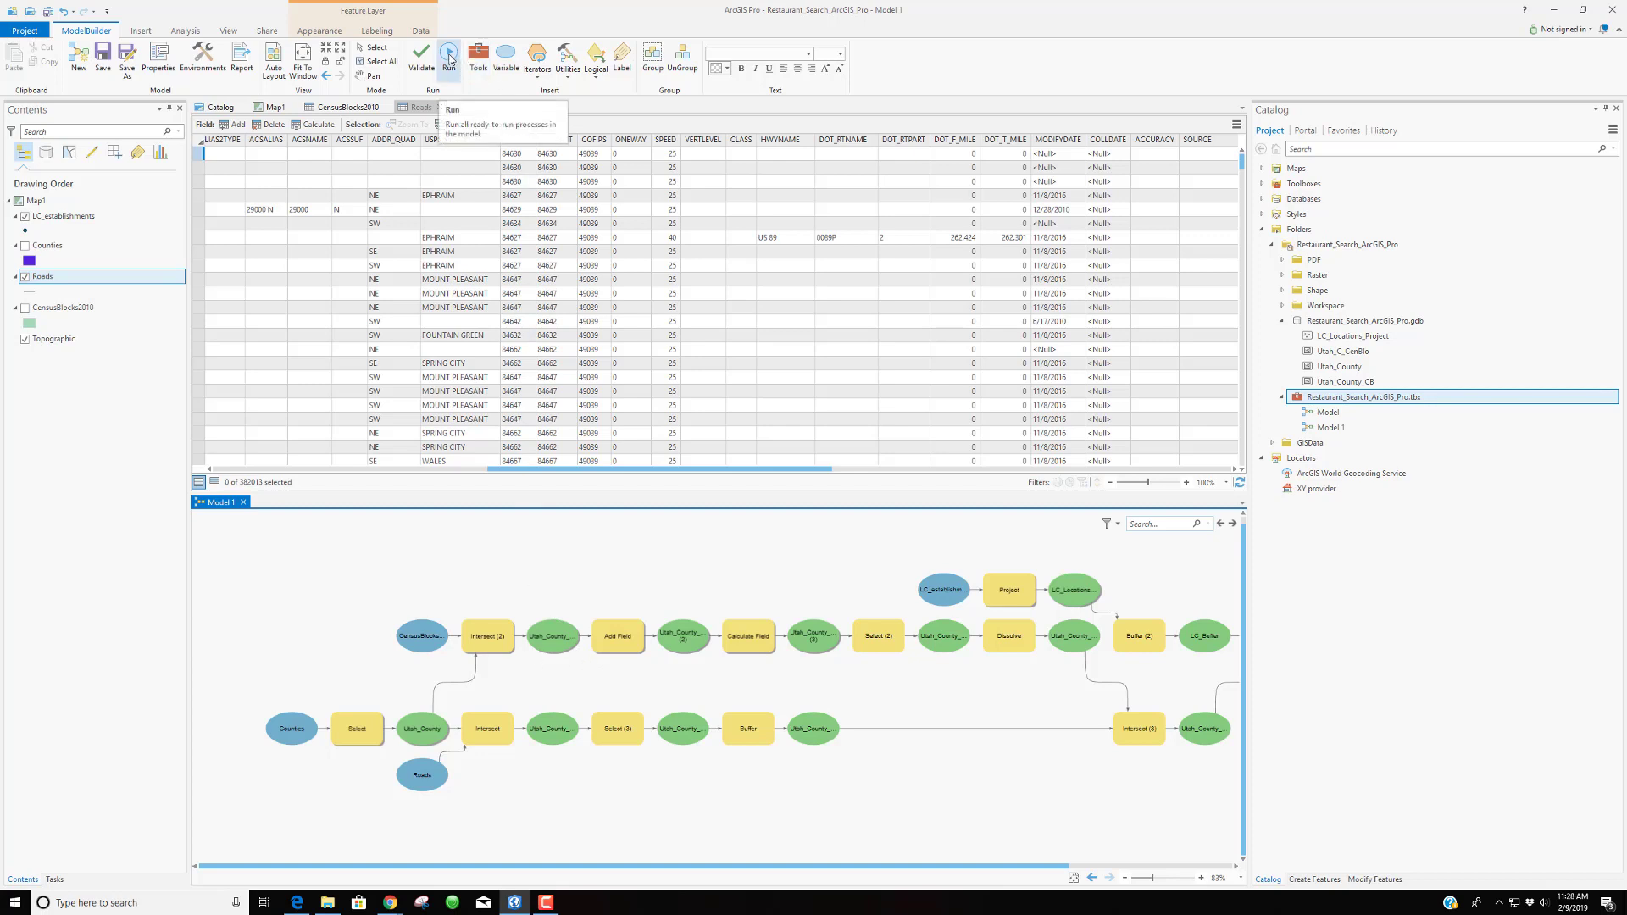
# Run only the Intersect (2) process in the model and close its run report
pyautogui.rightClick(496, 638)
pyautogui.click(513, 660)
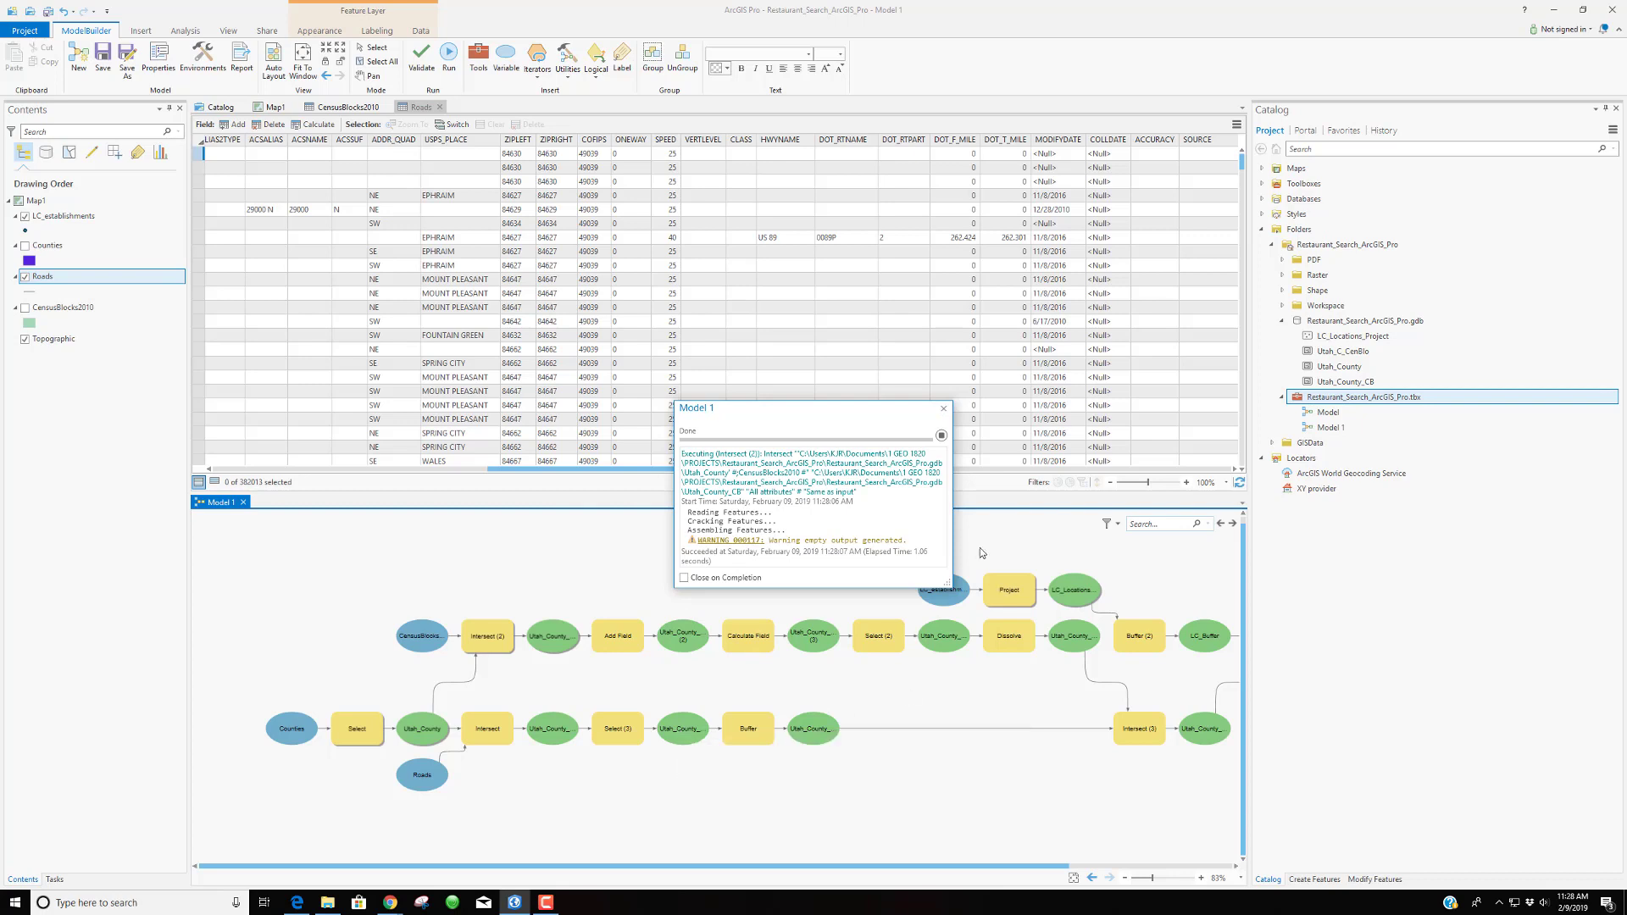
pyautogui.click(943, 409)
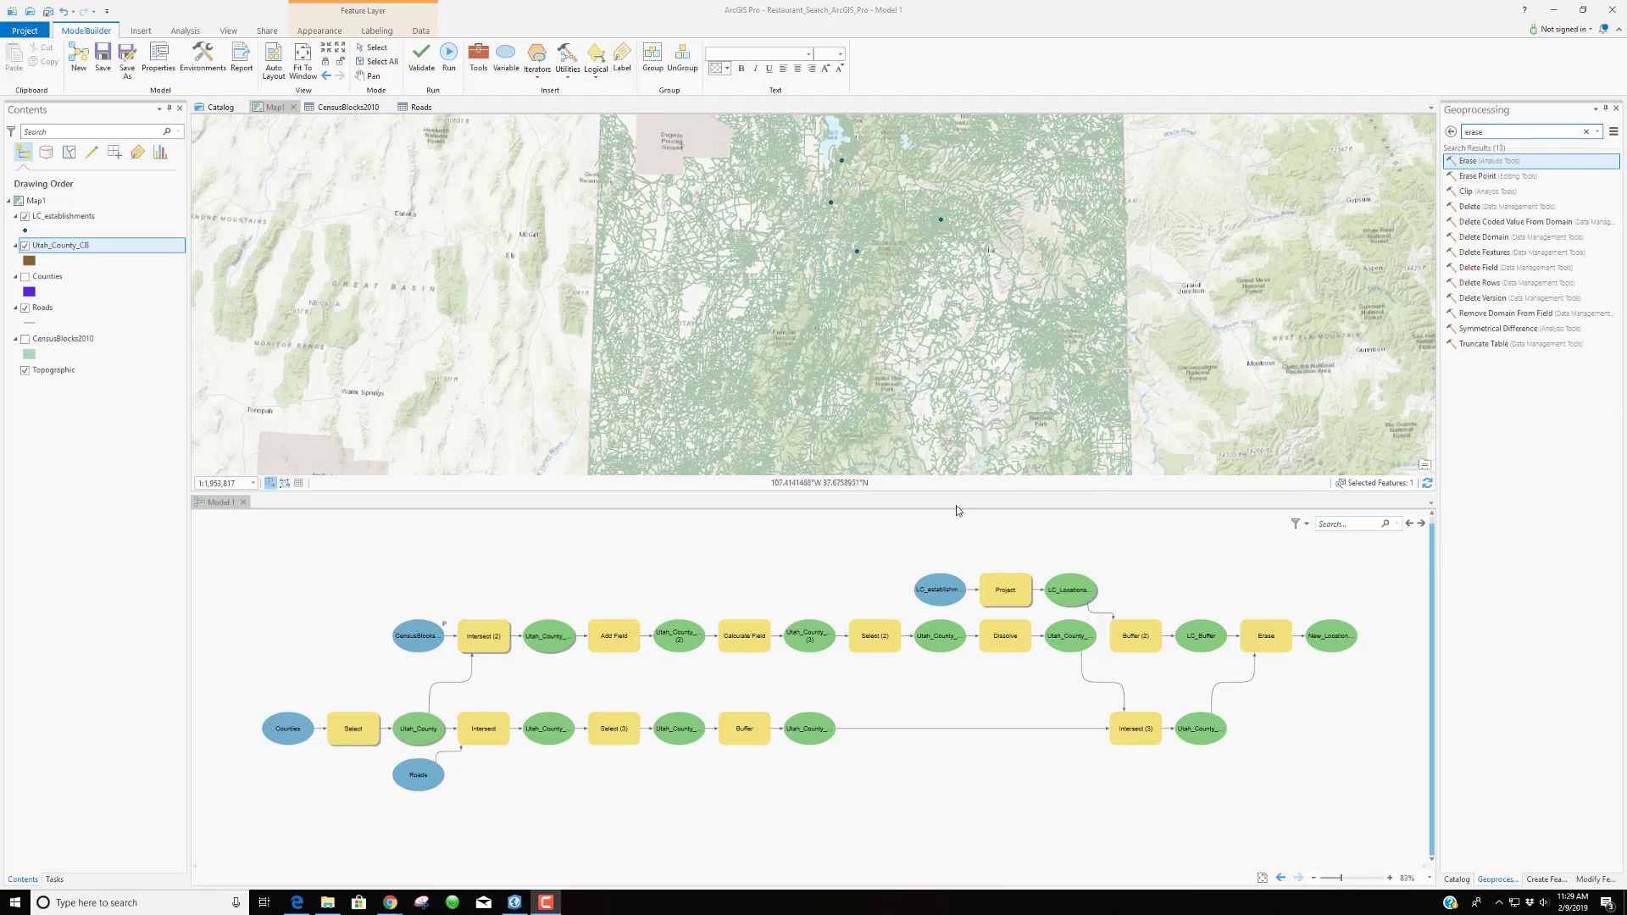
# Inspect the attribute table of Utah_County_CB, and close it together with the Roads and CensusBlocks2010 tables
pyautogui.rightClick(65, 249)
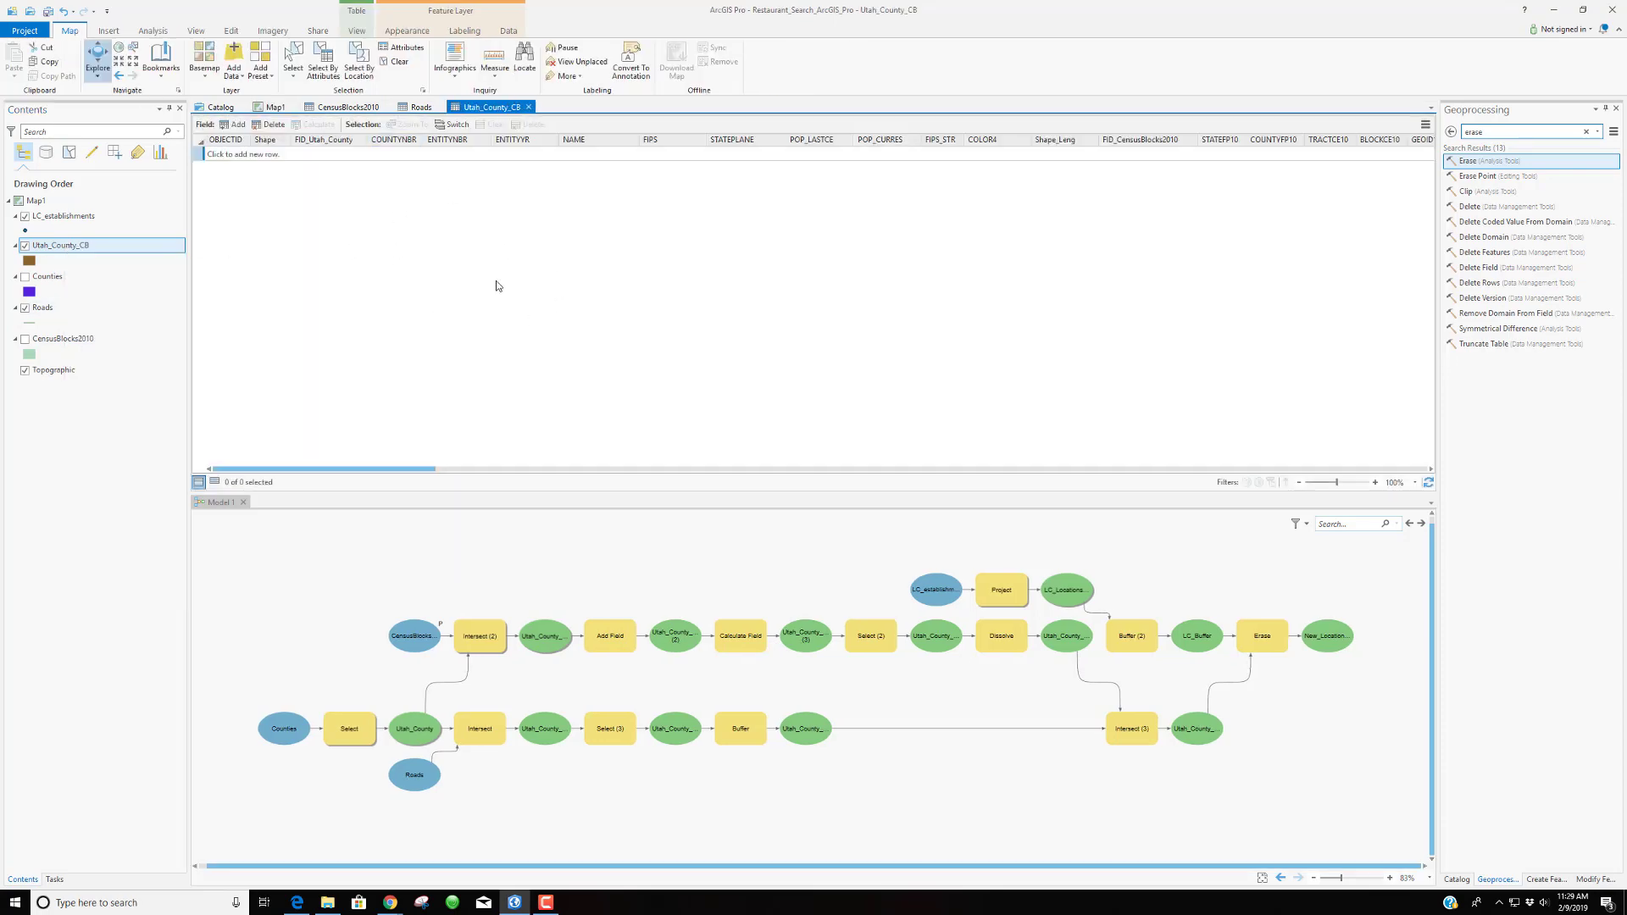
pyautogui.click(528, 107)
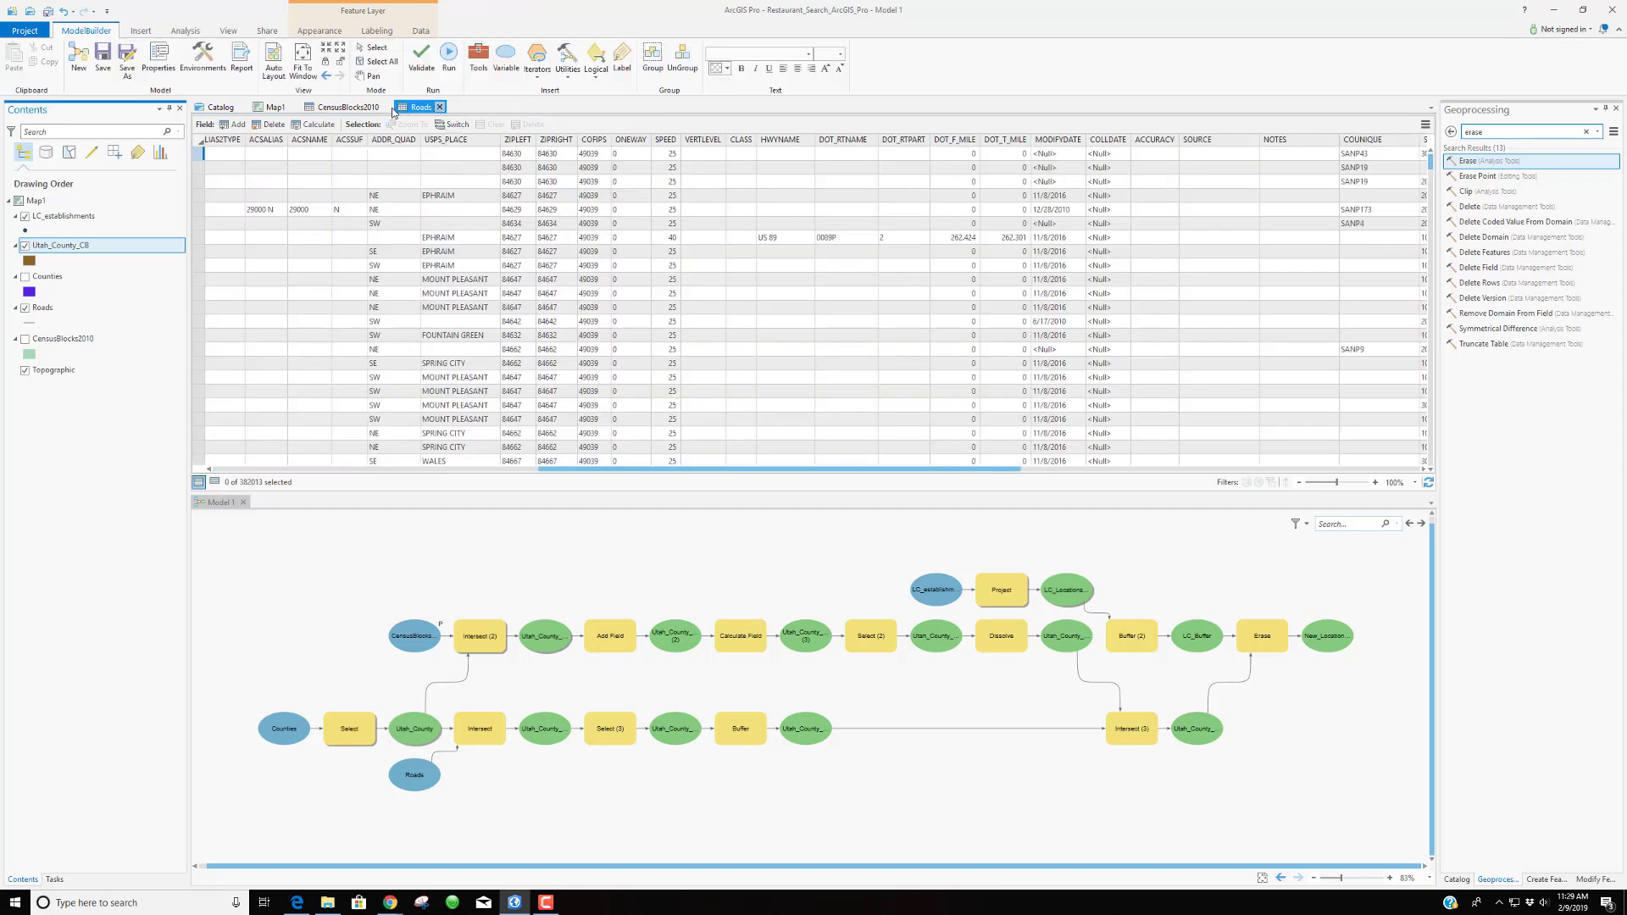
pyautogui.click(439, 106)
pyautogui.click(386, 107)
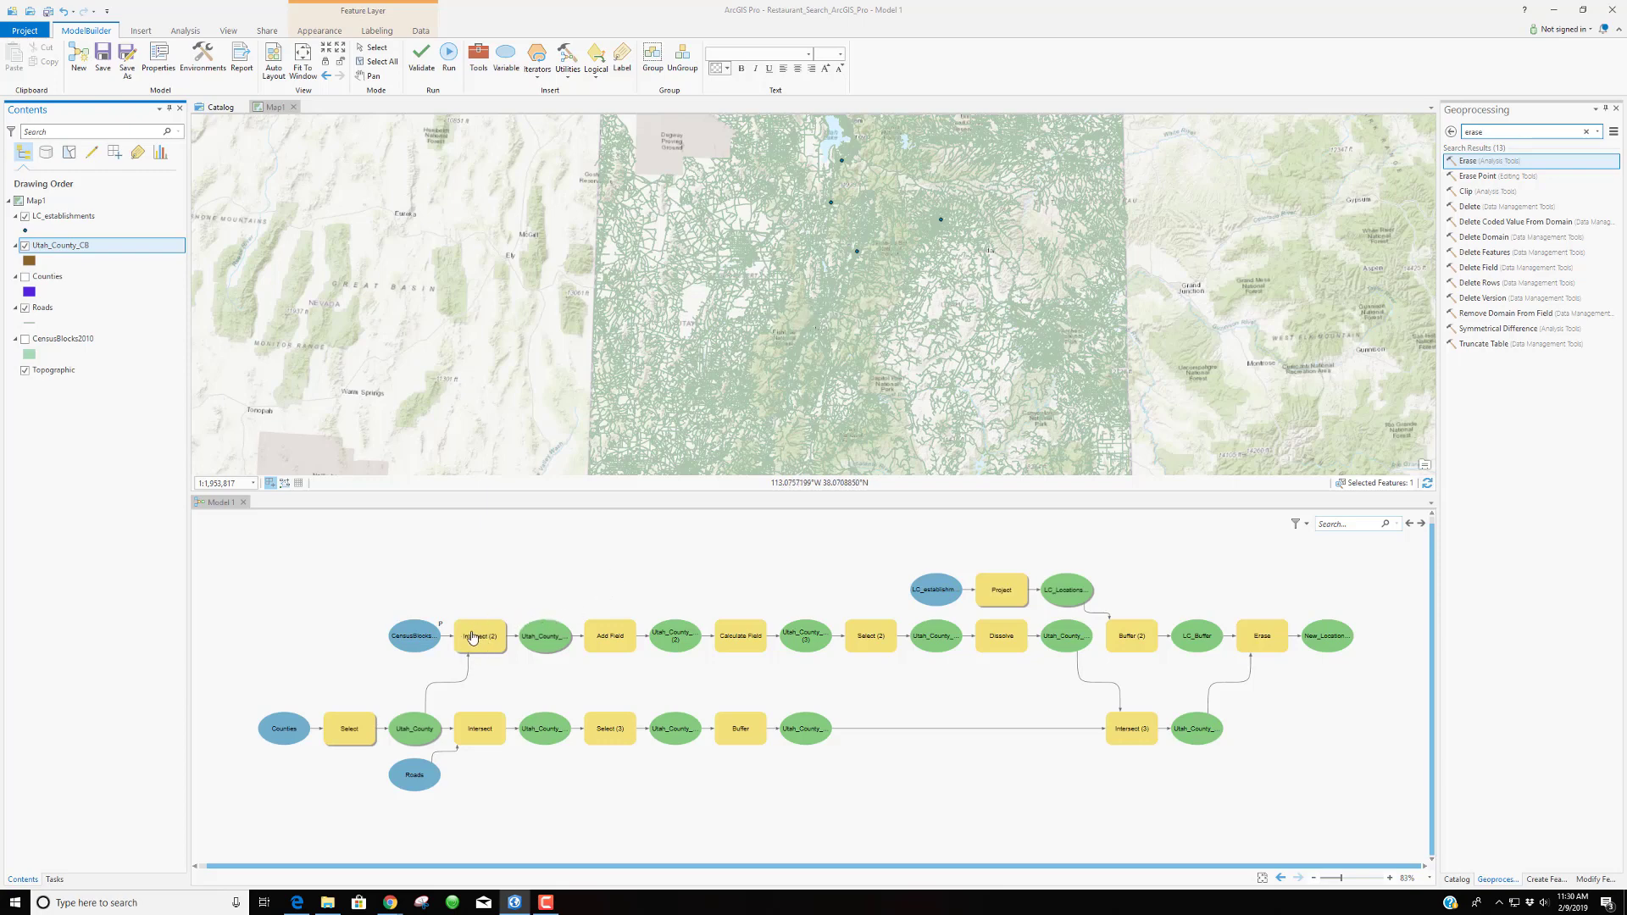
# Add the Utah_County feature class from the Restaurant_Search_ArcGIS_Pro.gdb geodatabase to the map and bring the whole county into view
pyautogui.moveTo(473, 637)
pyautogui.click(1456, 878)
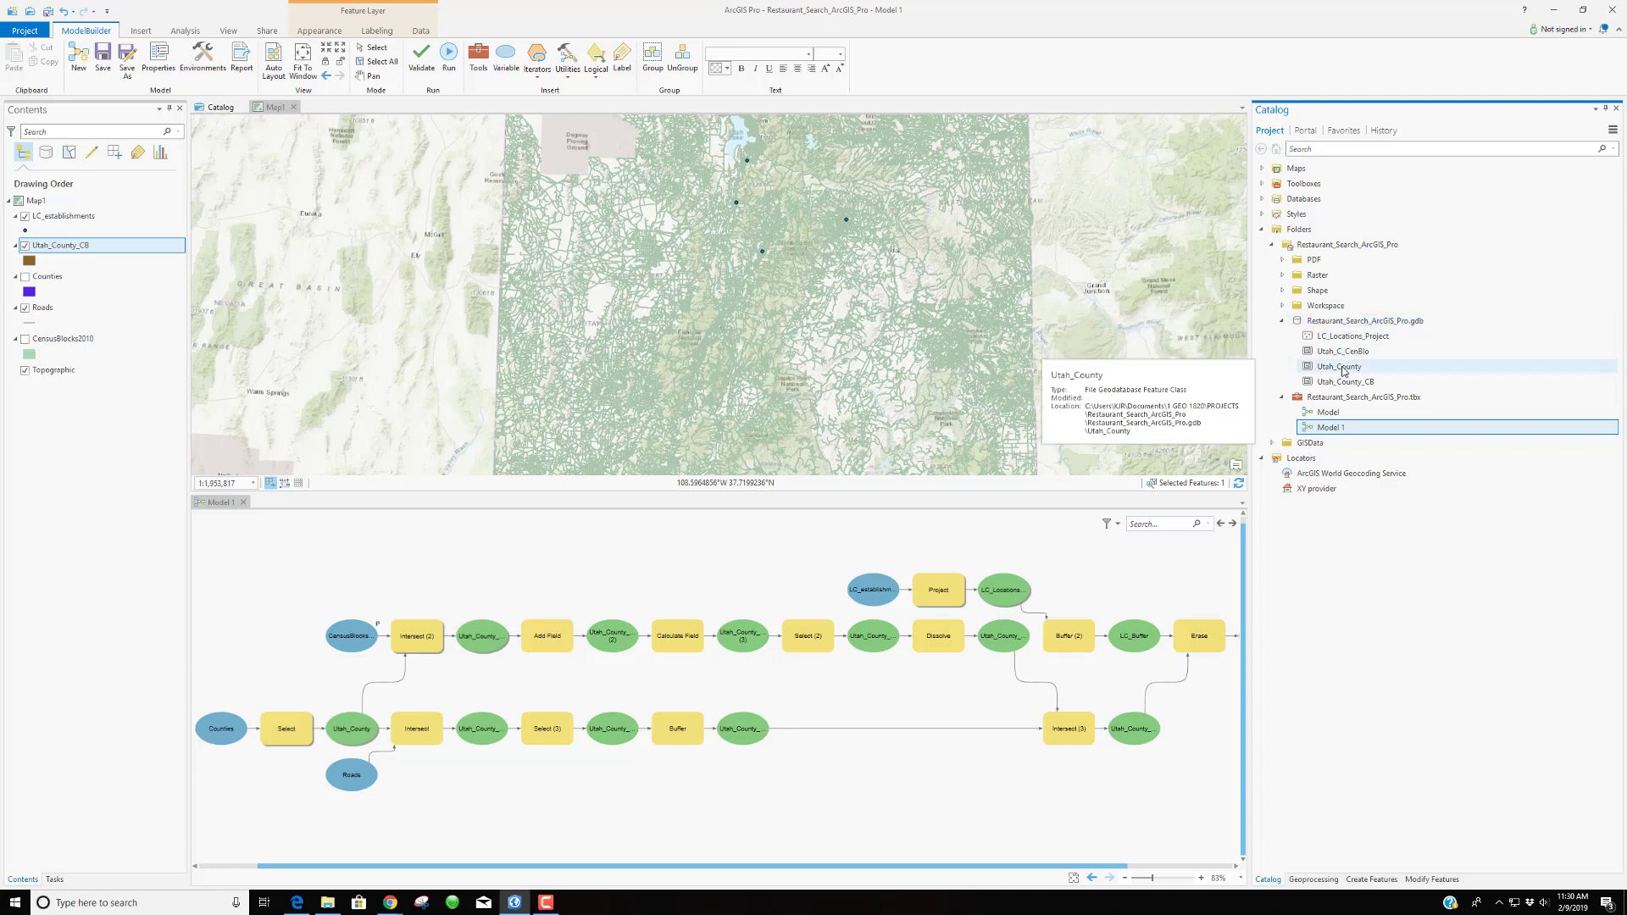
pyautogui.moveTo(1339, 366); pyautogui.dragTo(983, 366)
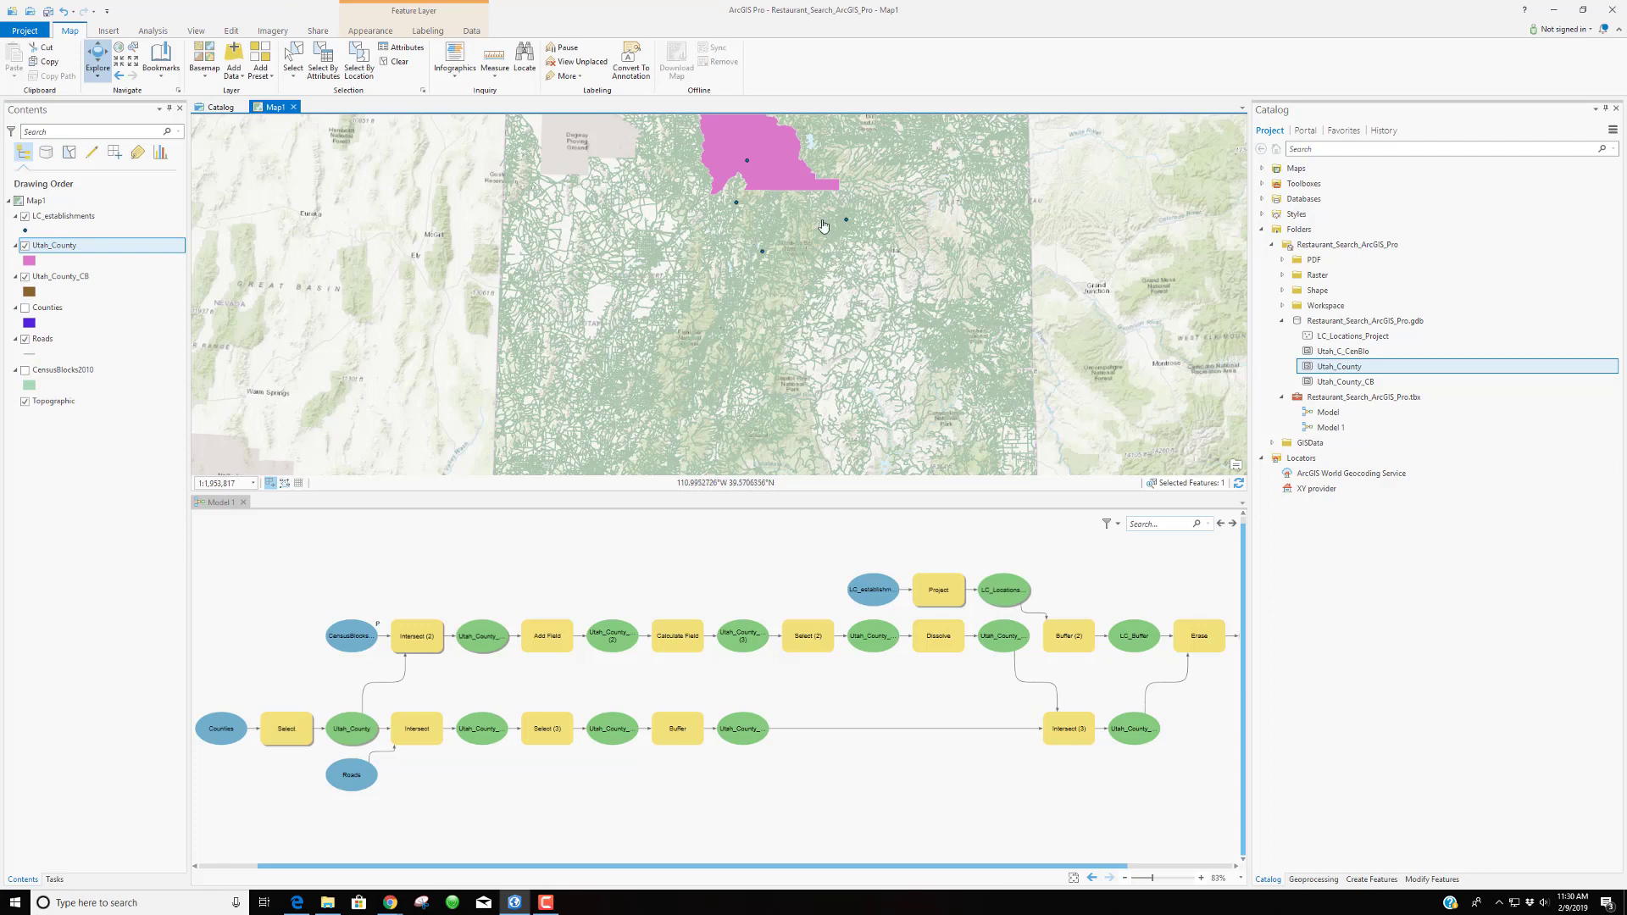
pyautogui.moveTo(824, 226); pyautogui.dragTo(810, 271)
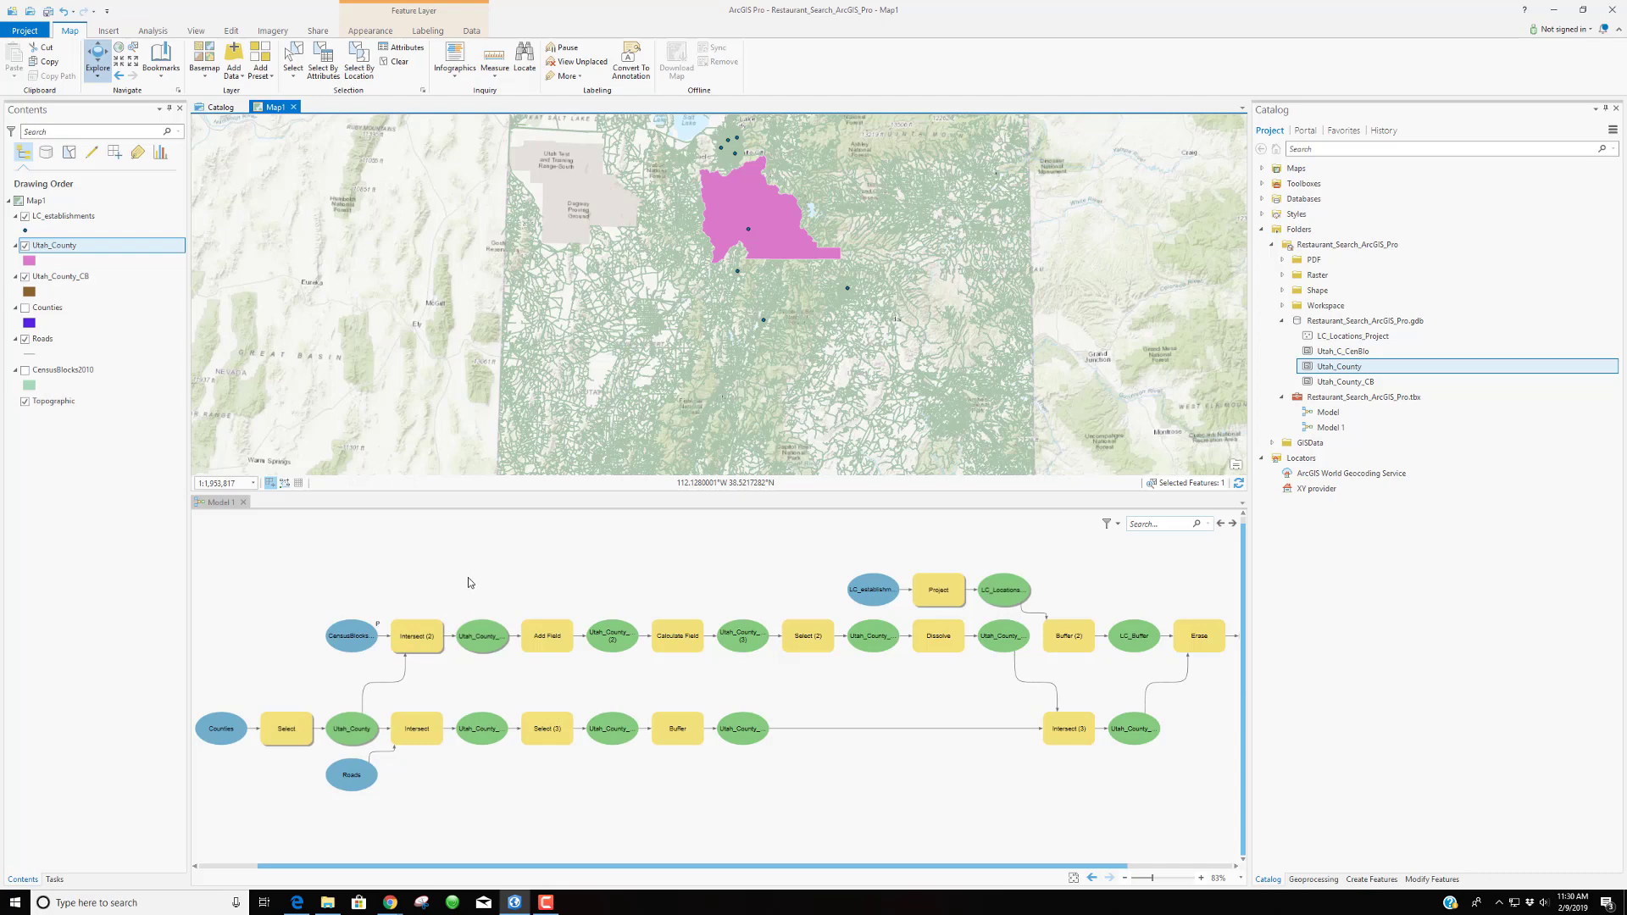
# Check the parameter setting of the CensusBlocks2010 variable and open Model 1 as a geoprocessing tool
pyautogui.rightClick(355, 637)
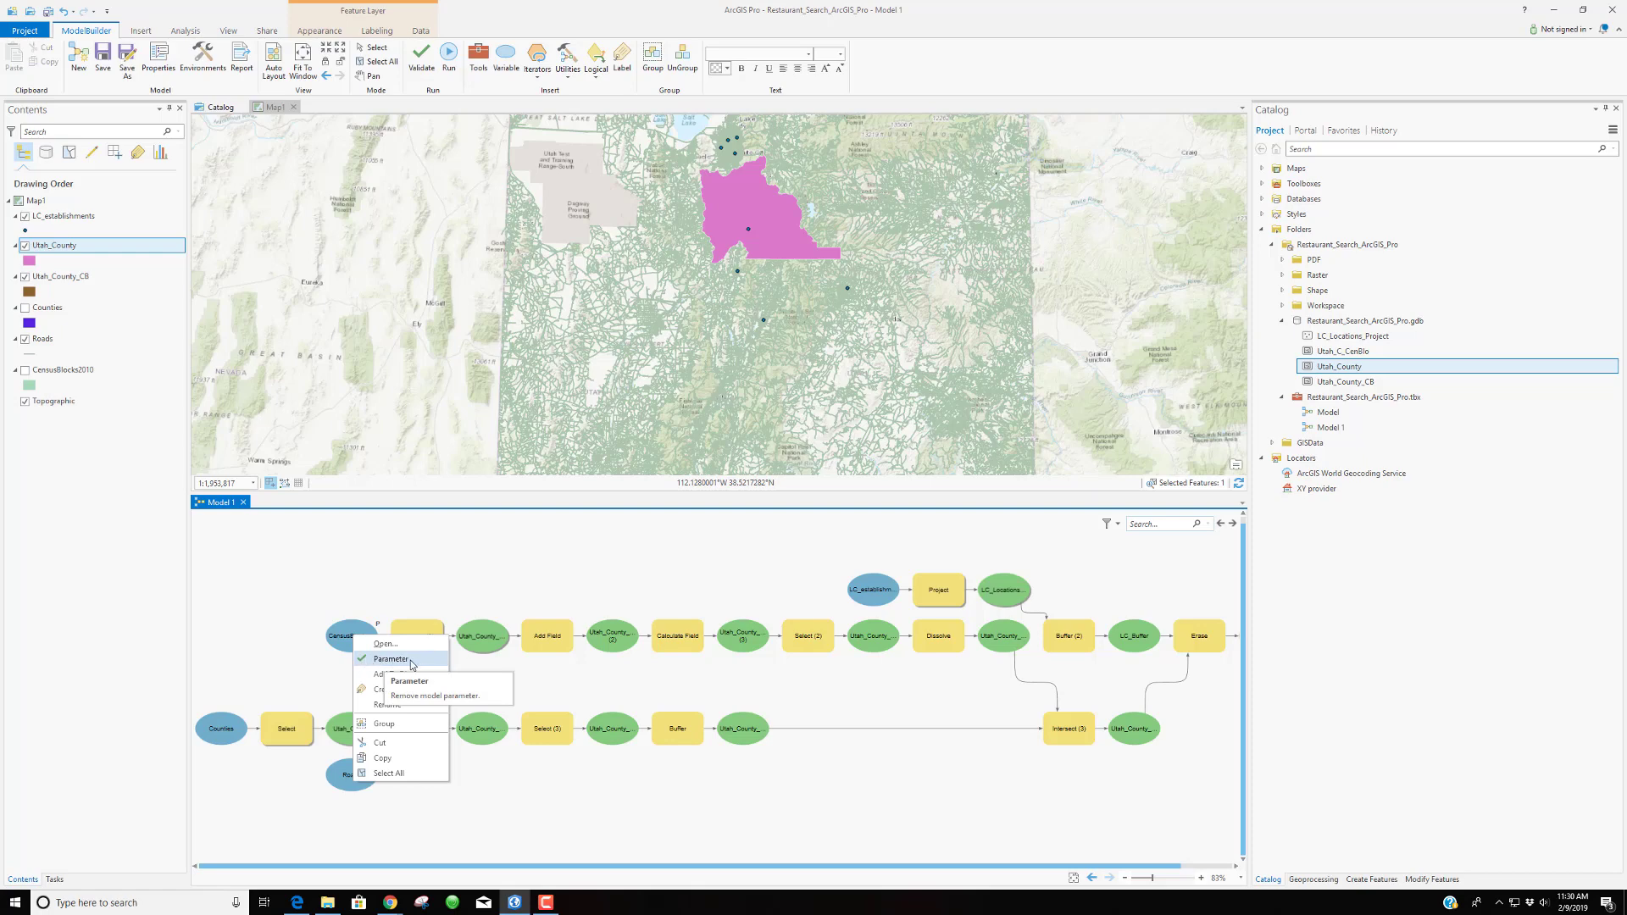
pyautogui.click(333, 680)
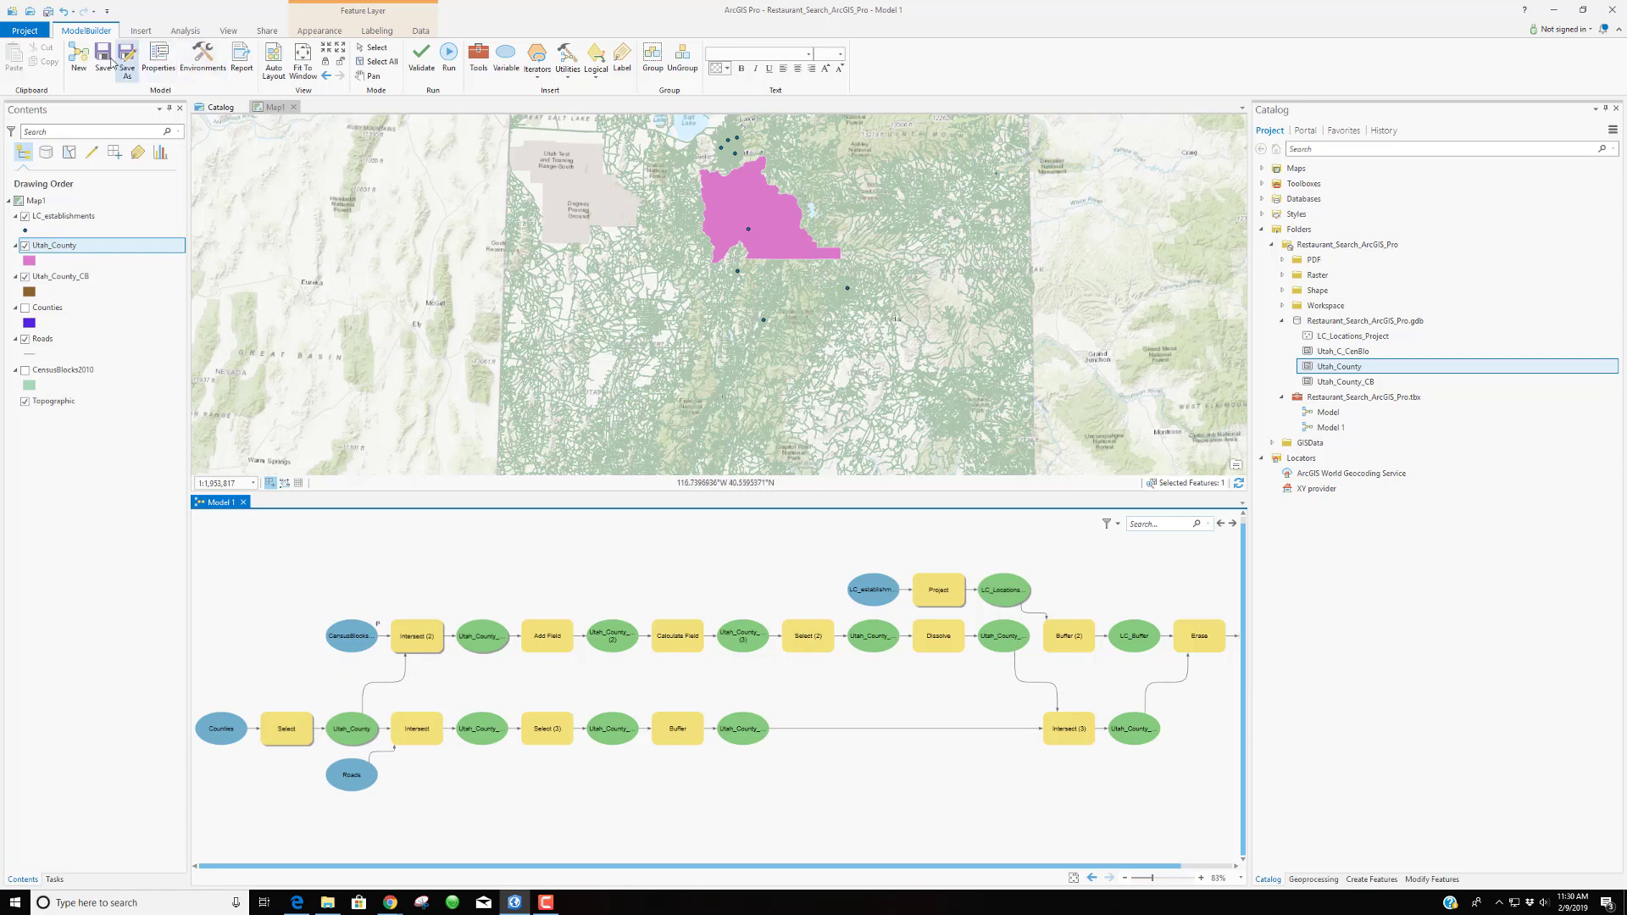
pyautogui.doubleClick(1330, 427)
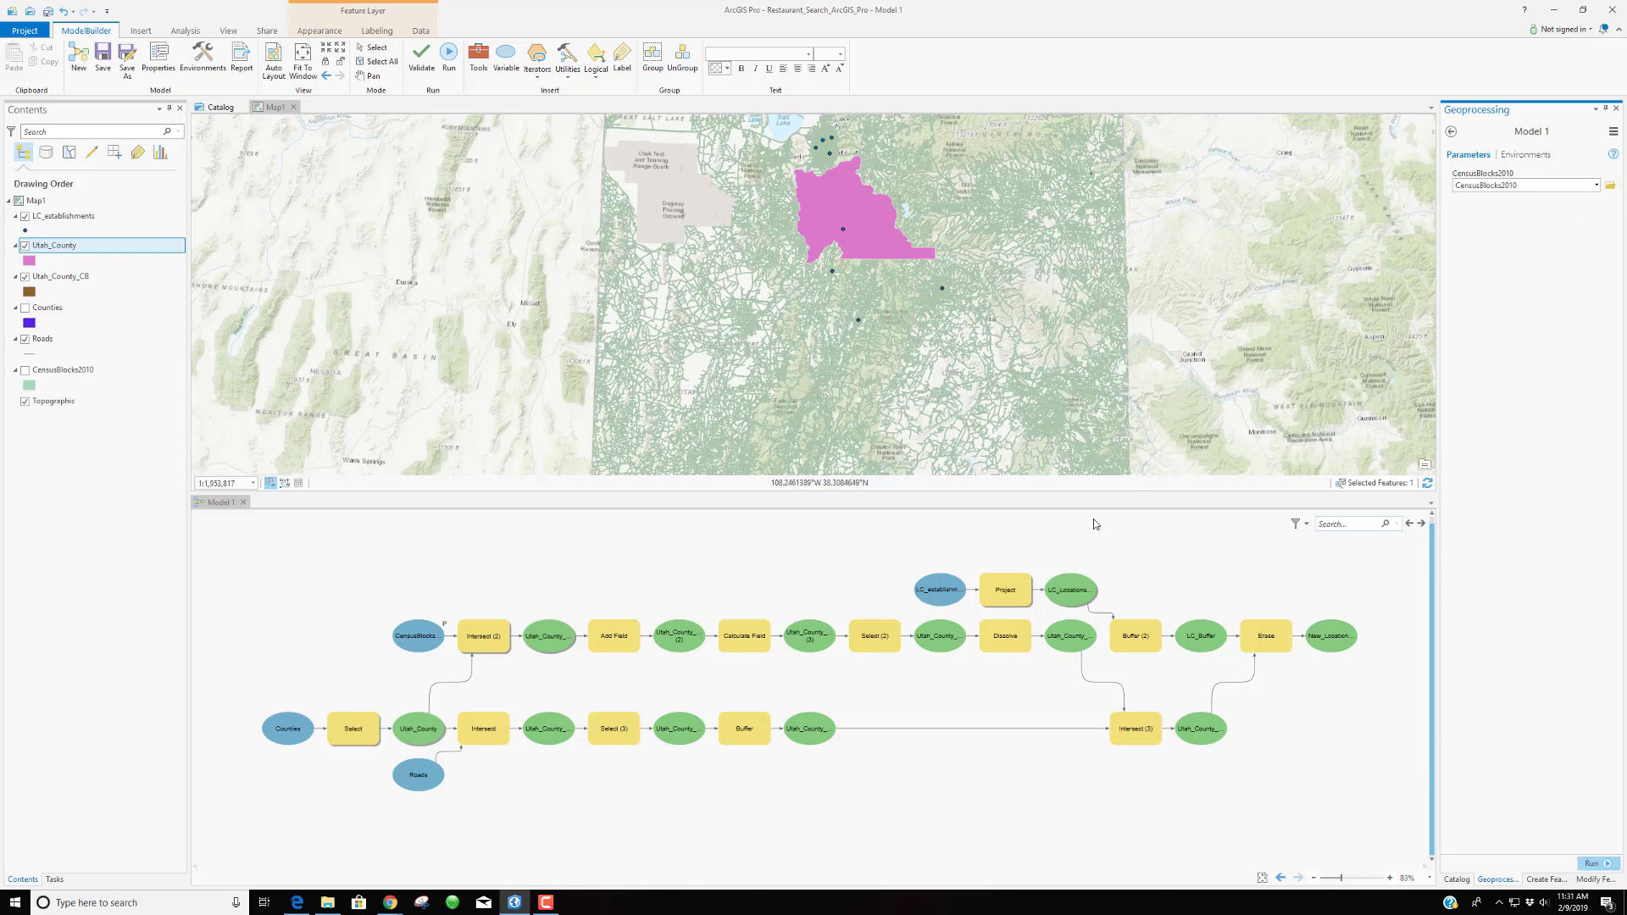
# Make the LC_establishments, Counties and Roads input variables model parameters
pyautogui.rightClick(935, 589)
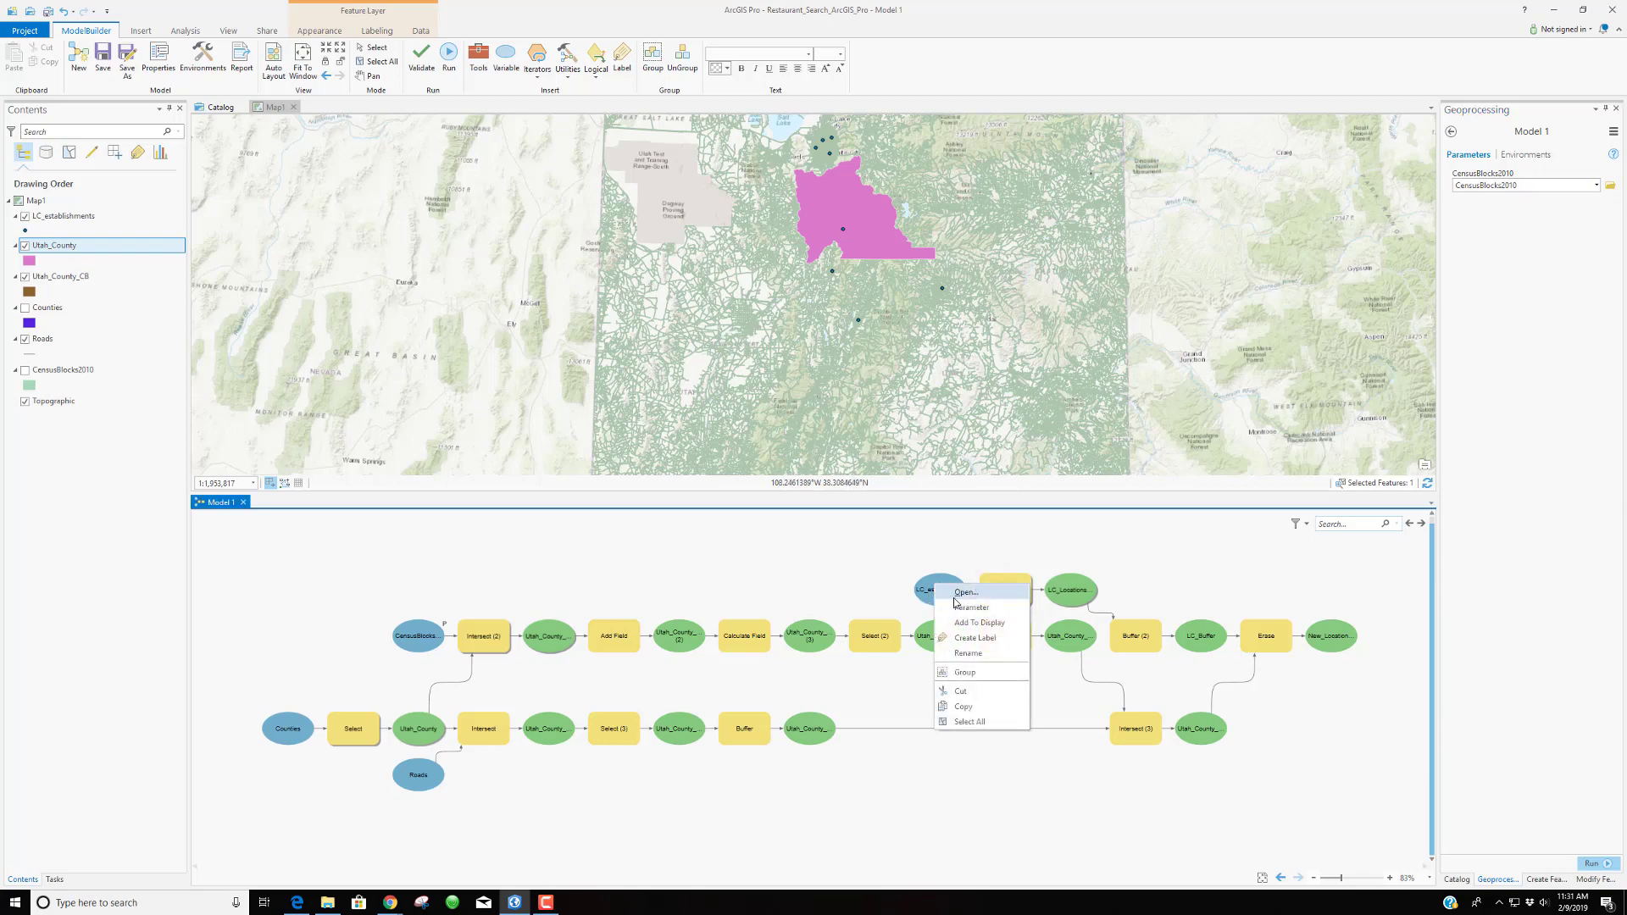
pyautogui.click(971, 608)
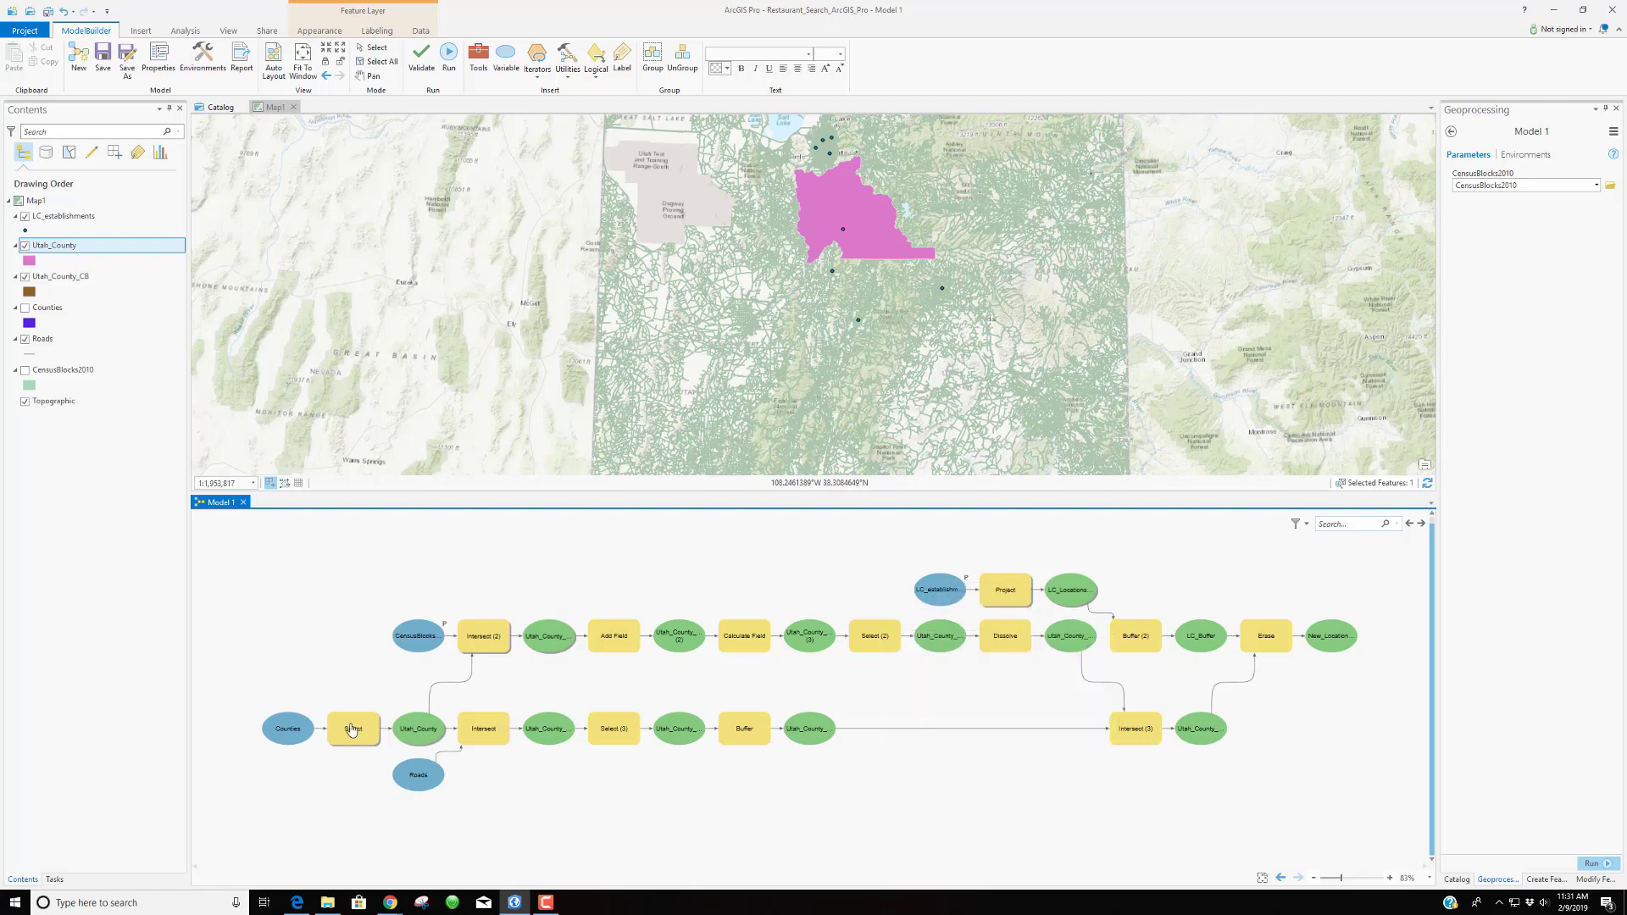
pyautogui.rightClick(288, 727)
pyautogui.click(323, 754)
pyautogui.rightClick(417, 768)
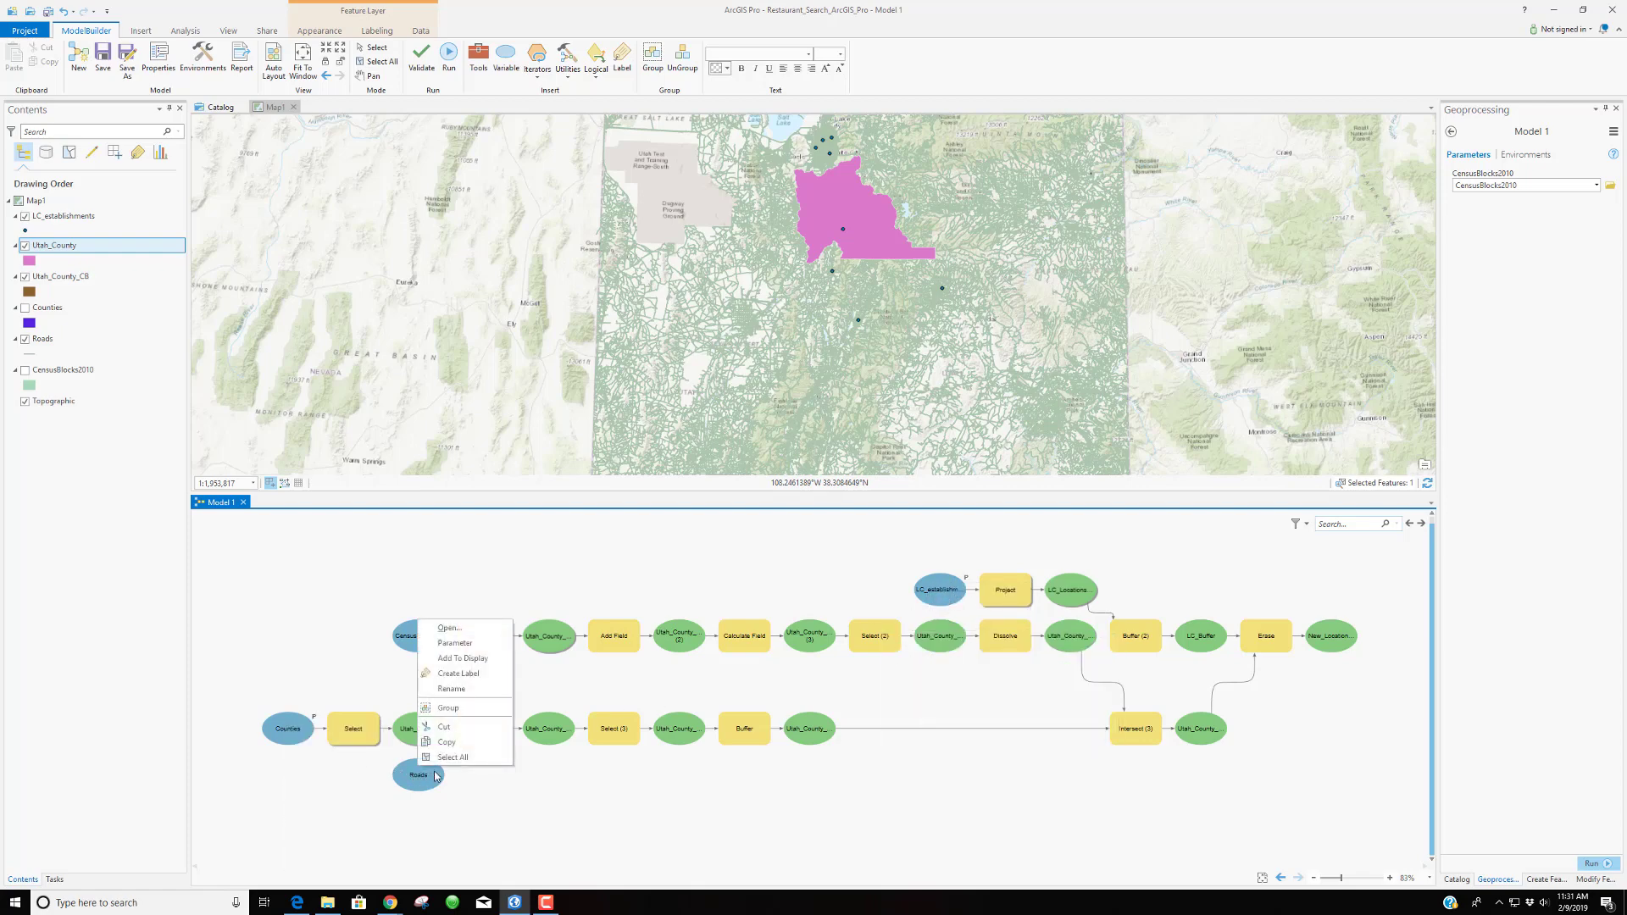
pyautogui.click(450, 643)
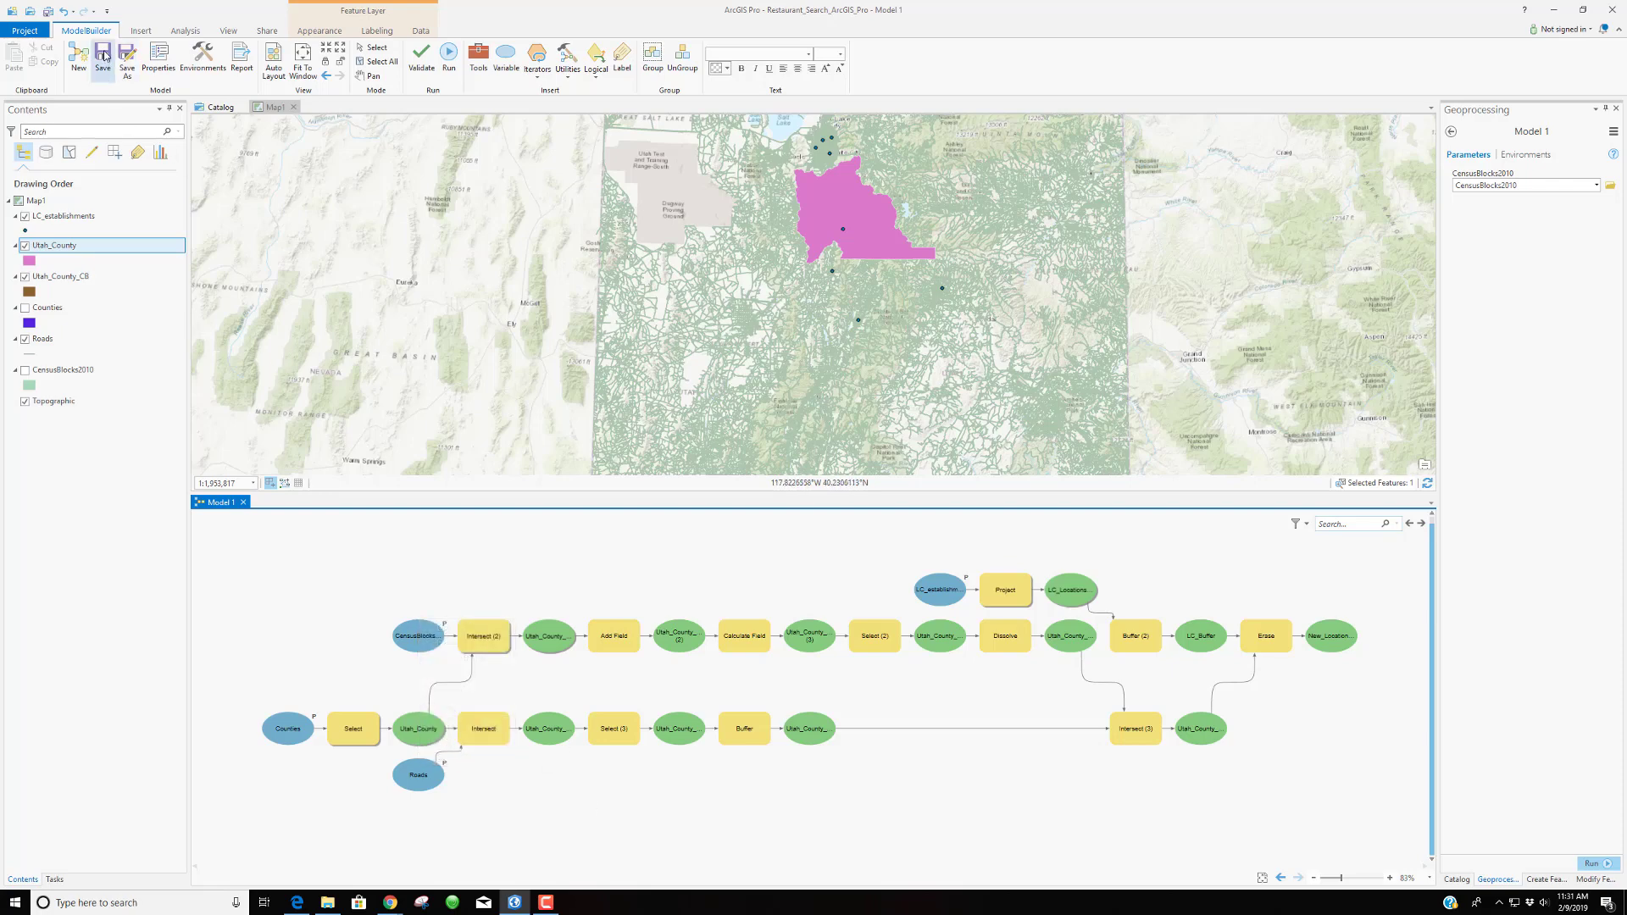
# Reload the Model 1 tool and run it with CensusBlocks2010, LC_establishments, Counties and Roads selected for the matching inputs
pyautogui.click(1451, 132)
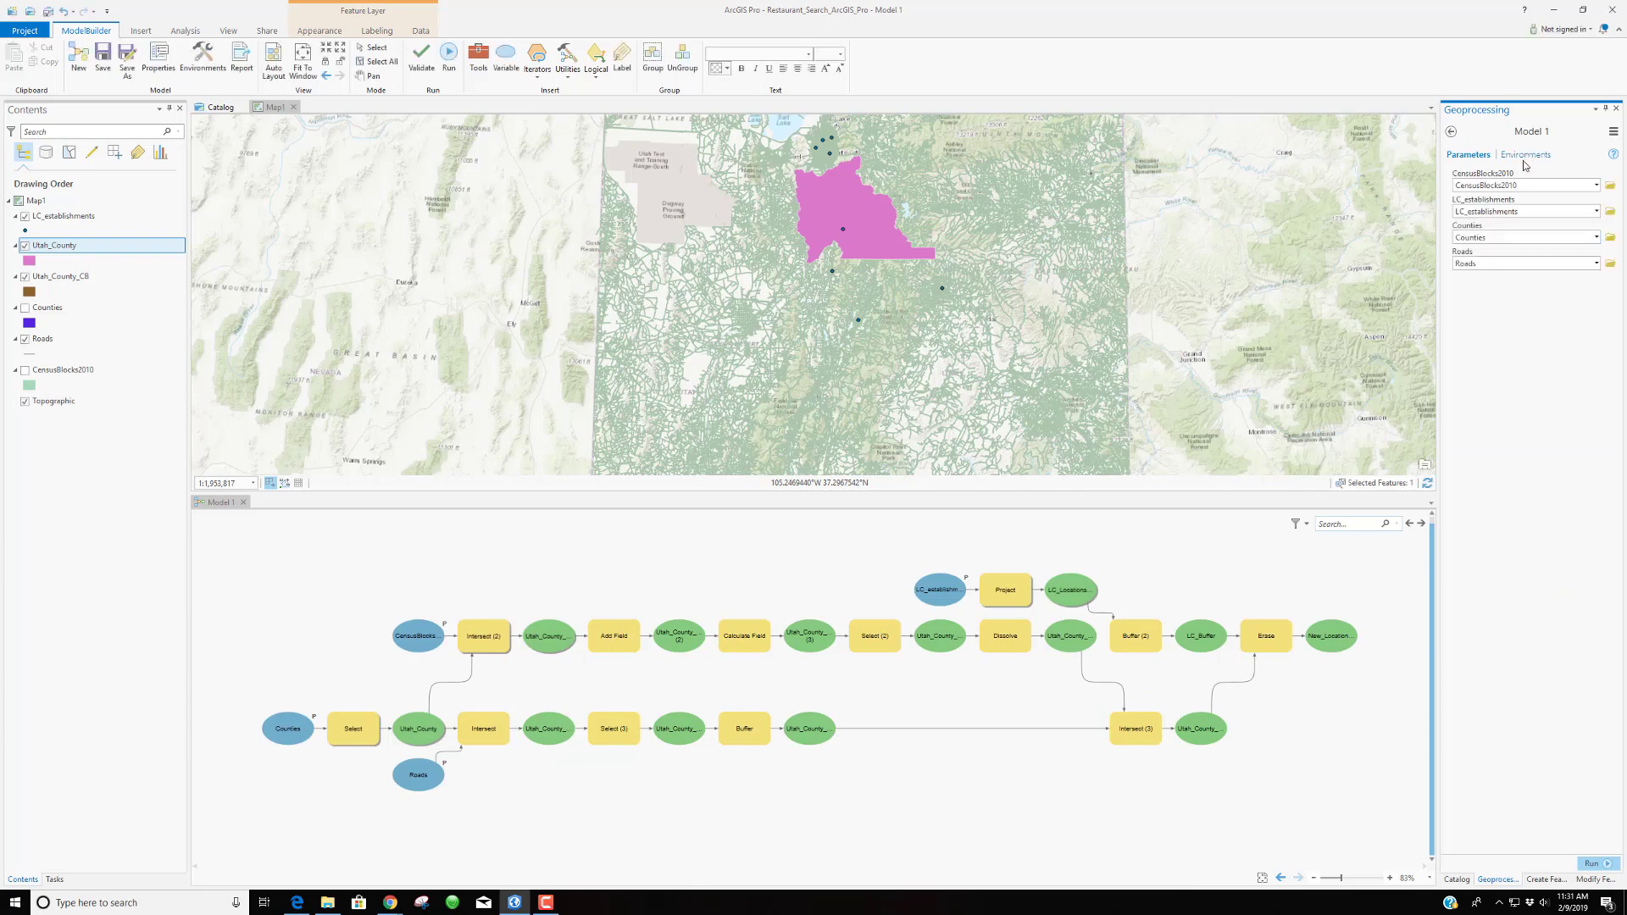
pyautogui.click(1596, 185)
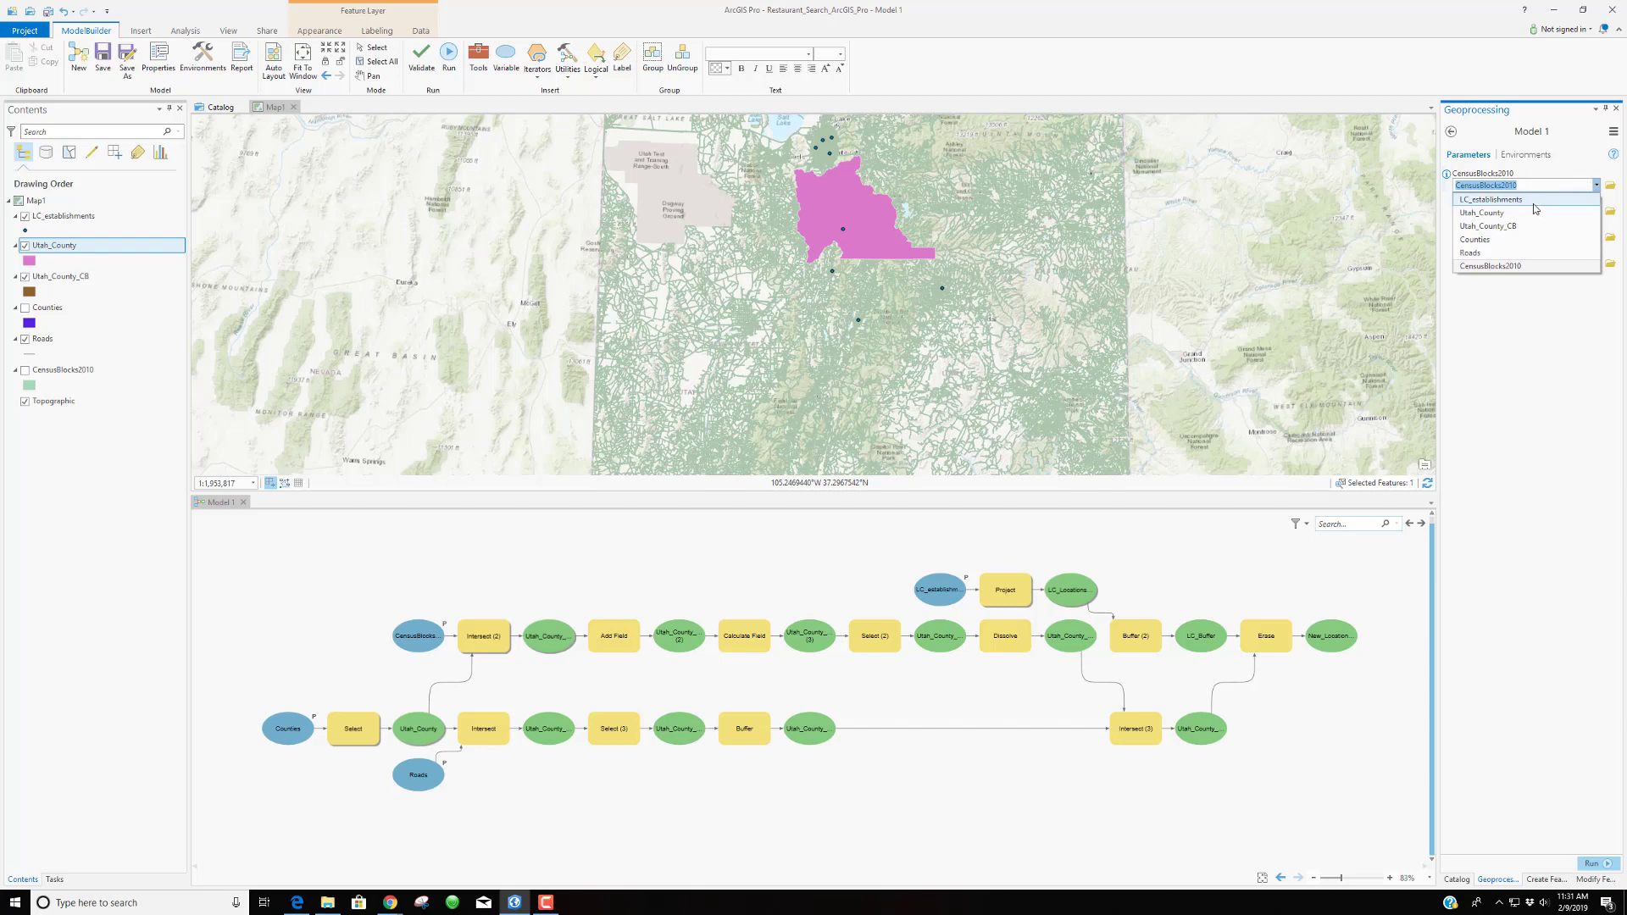
pyautogui.click(1495, 271)
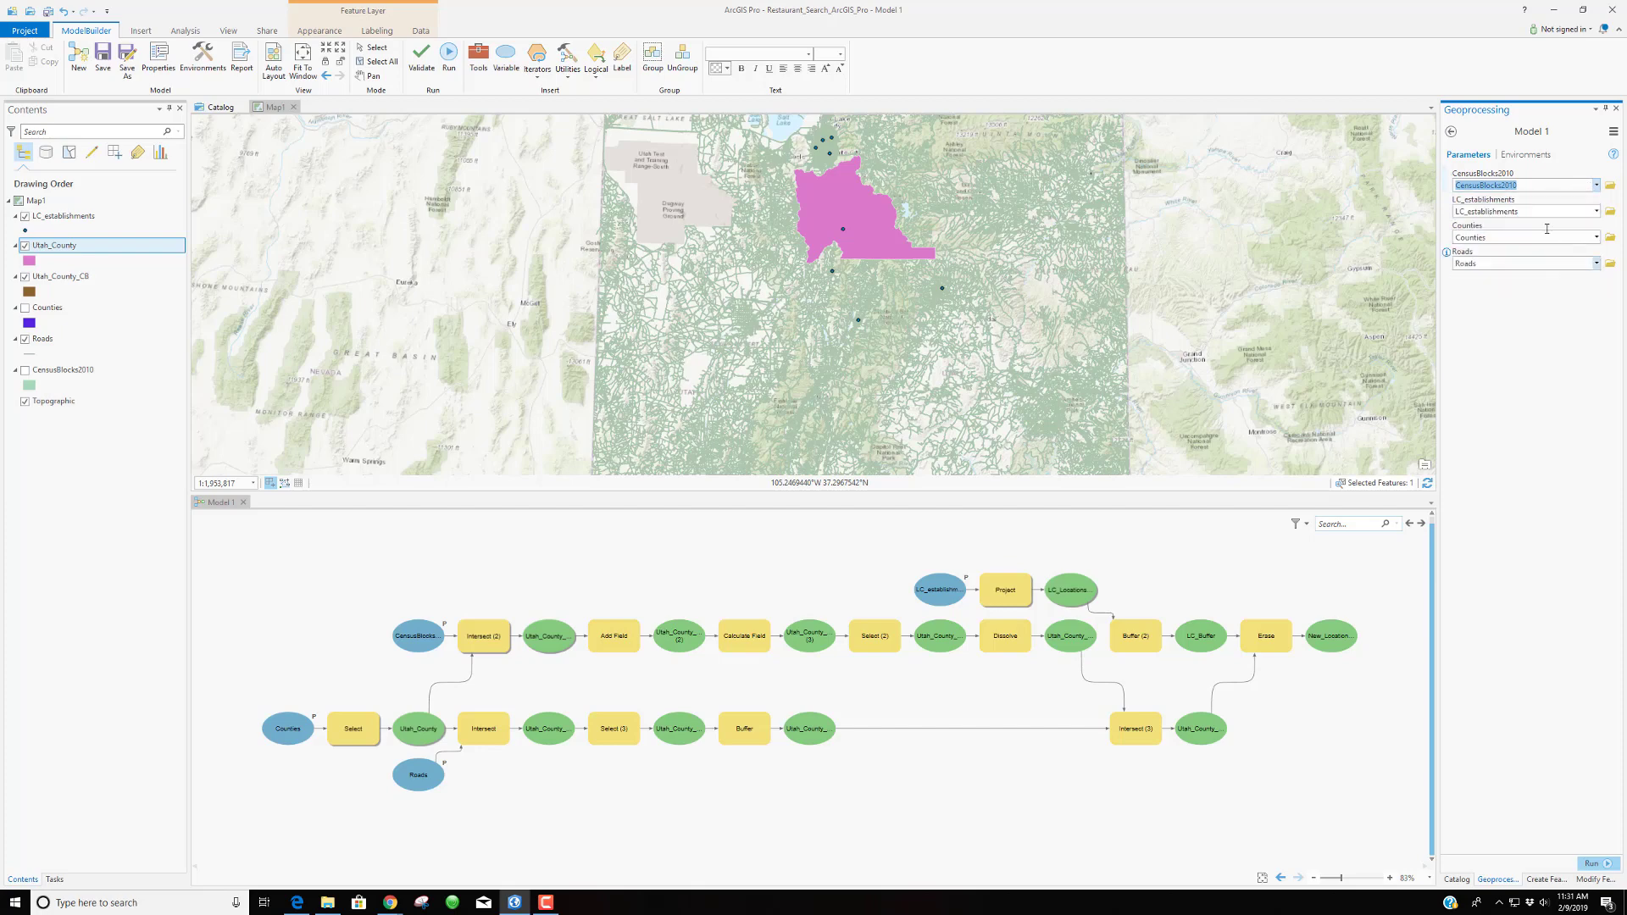
pyautogui.click(1595, 211)
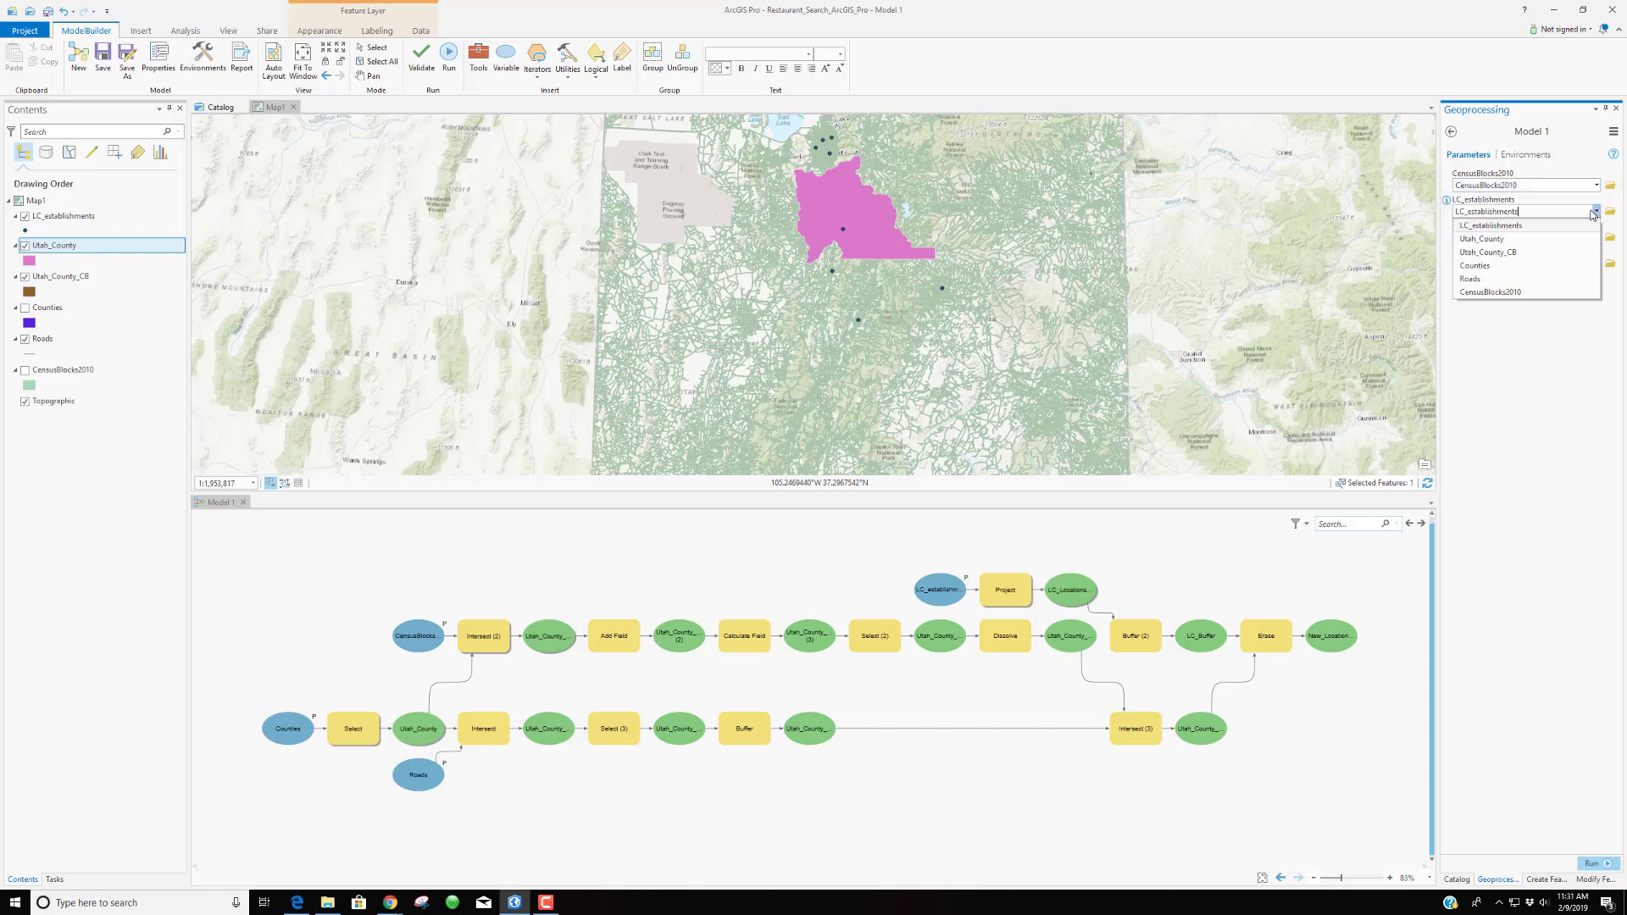
pyautogui.click(1515, 227)
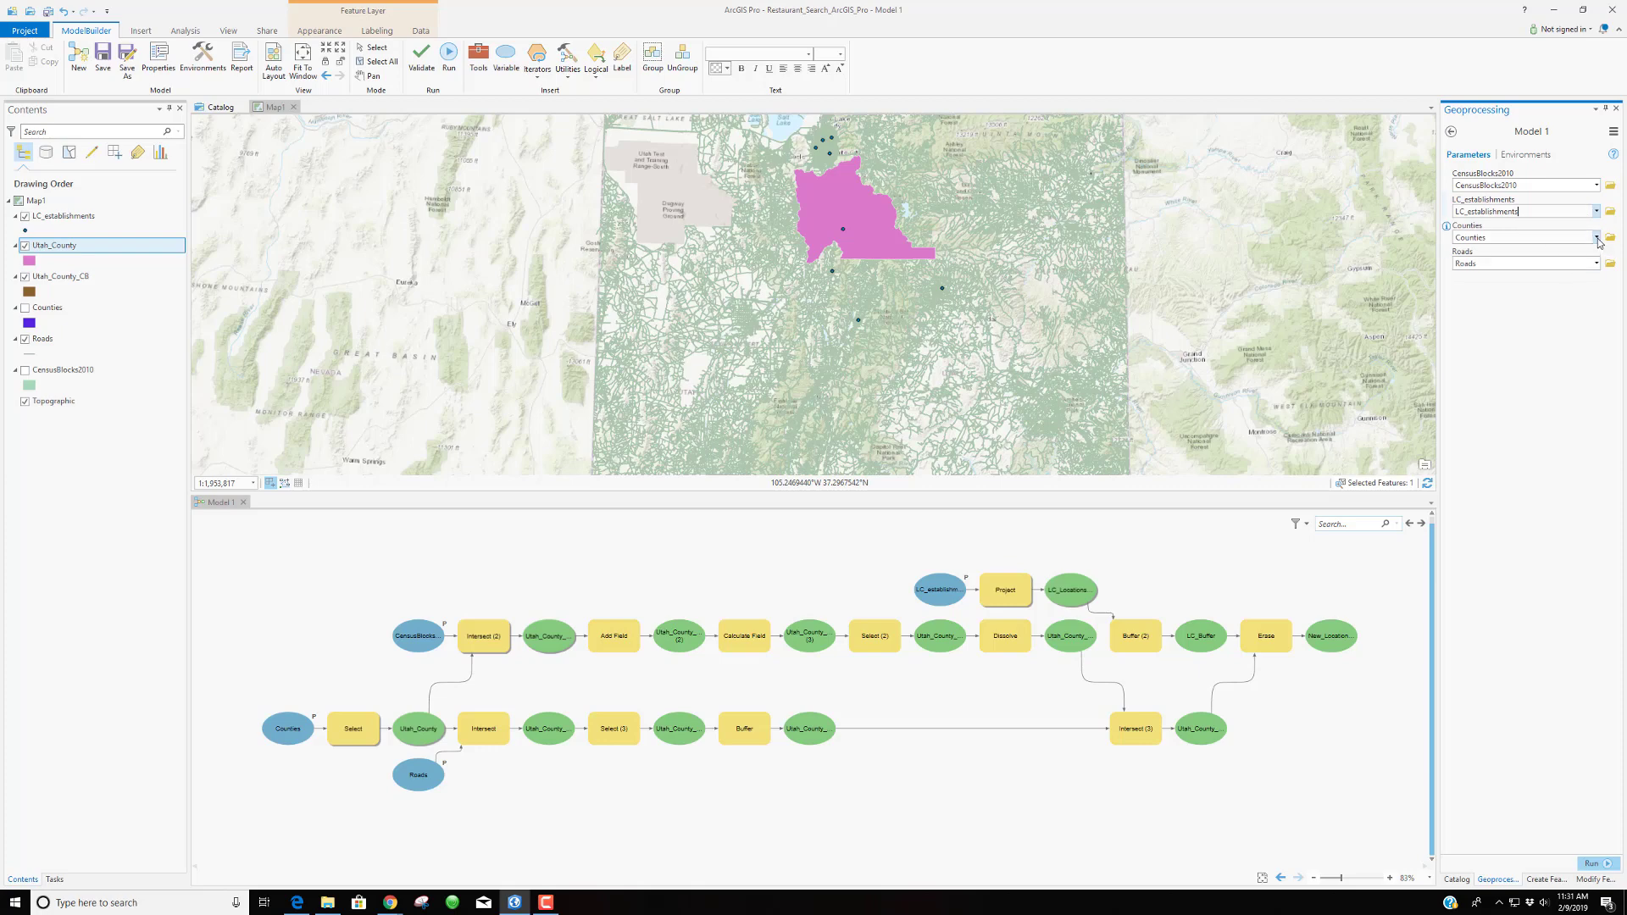
pyautogui.click(1596, 237)
pyautogui.click(1479, 294)
pyautogui.click(1596, 263)
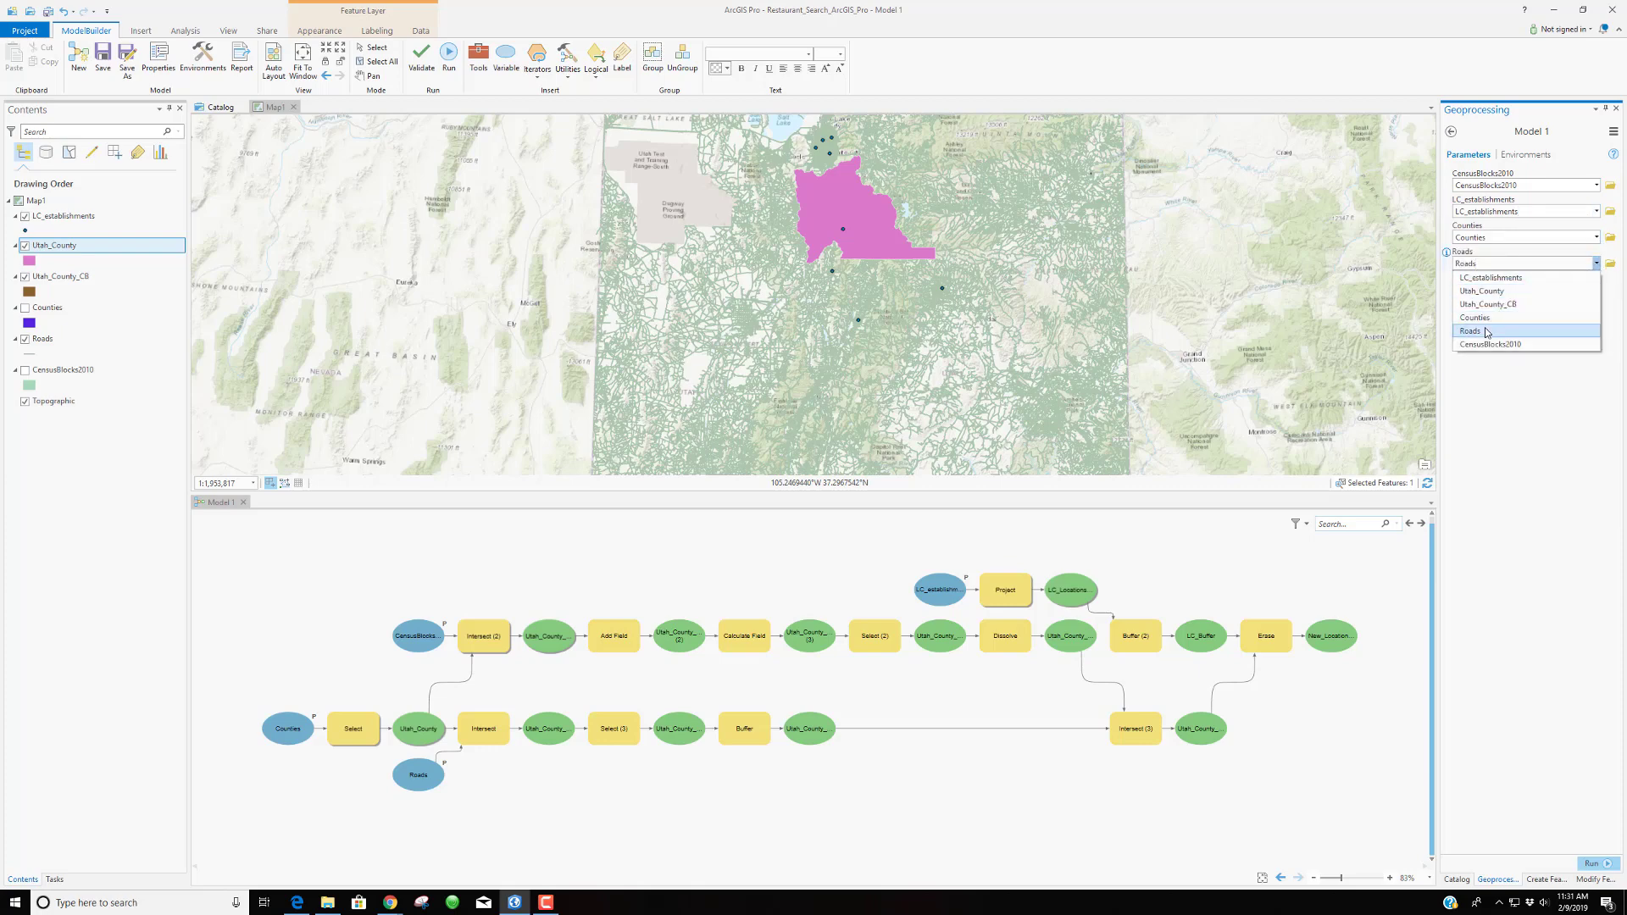
pyautogui.click(1534, 330)
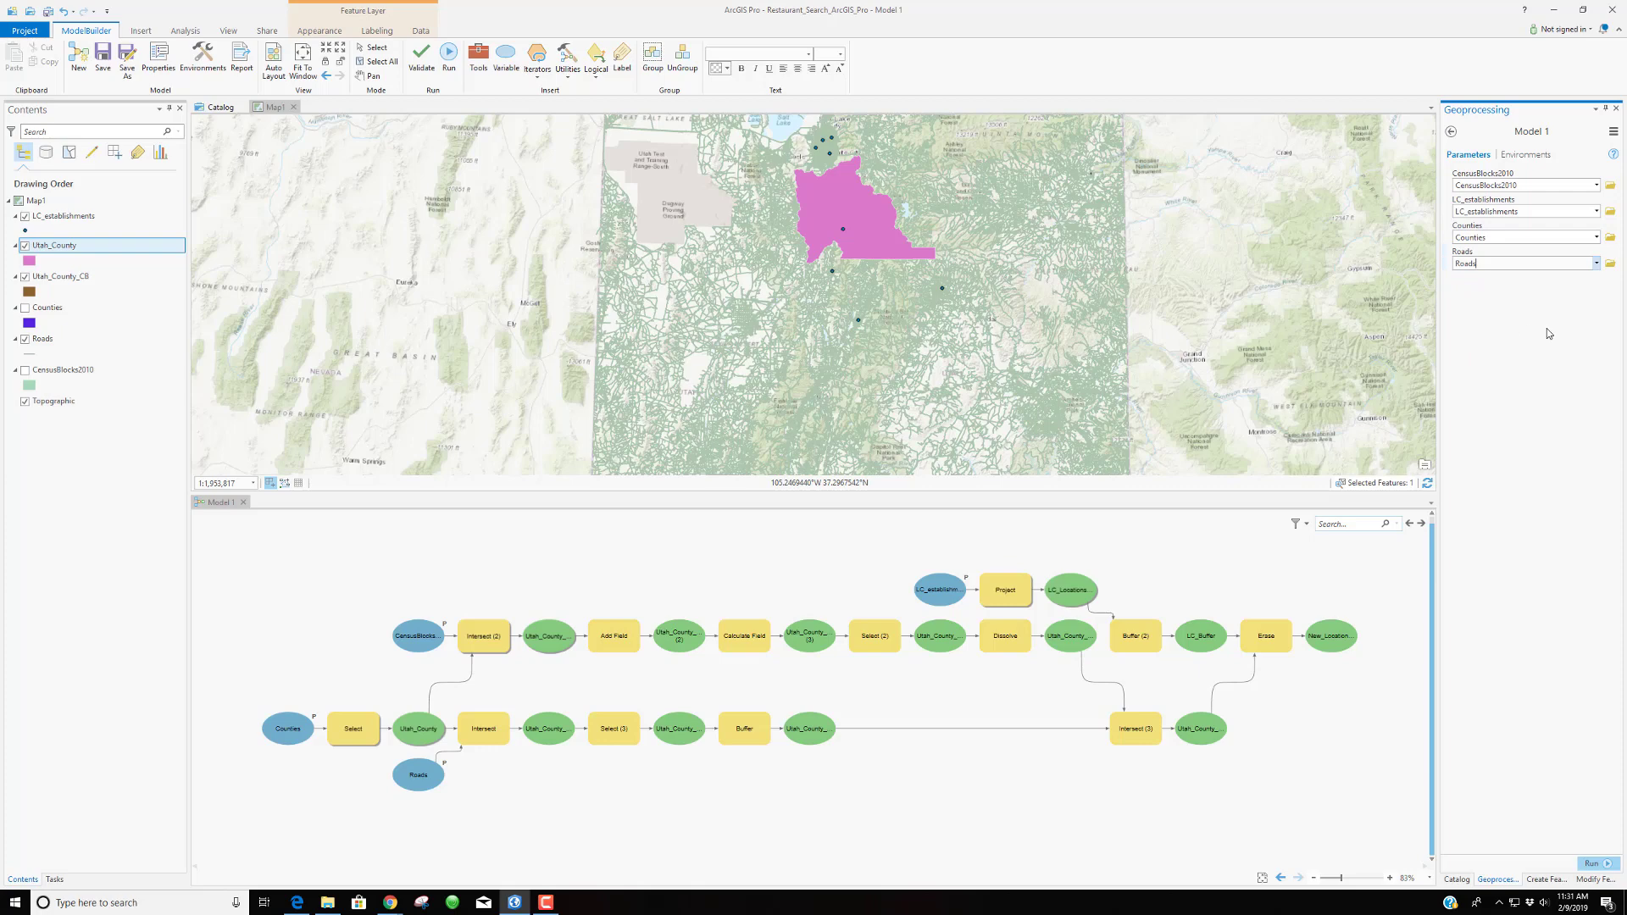
pyautogui.click(1593, 862)
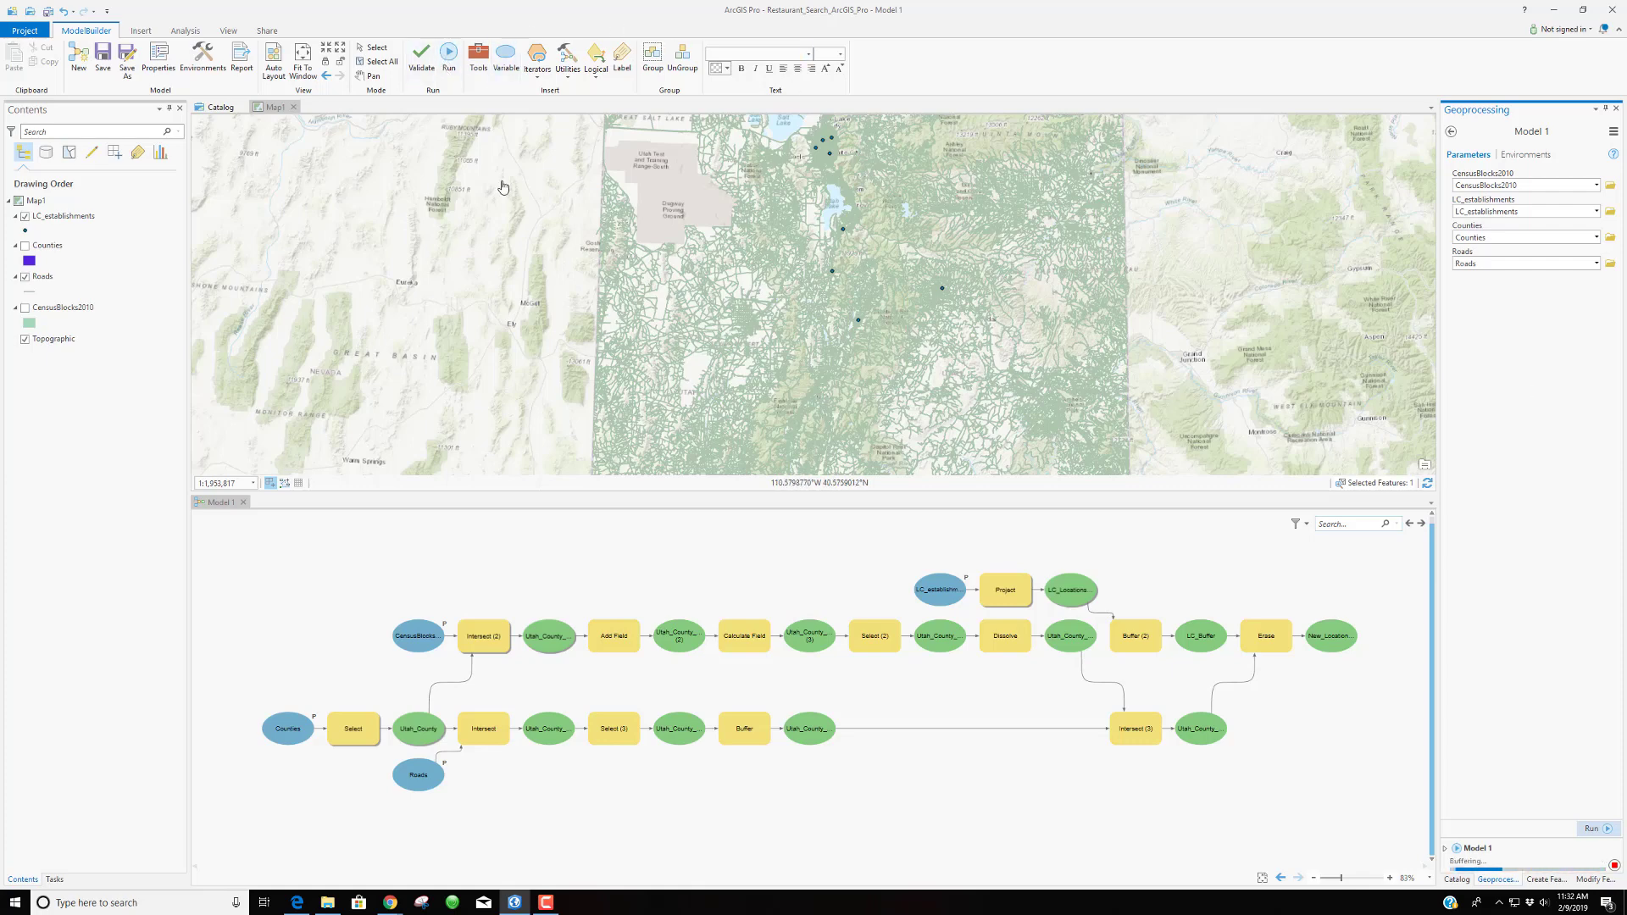
# Refresh the Restaurant_Search_ArcGIS_Pro.gdb geodatabase in the project catalog
pyautogui.moveTo(615, 639)
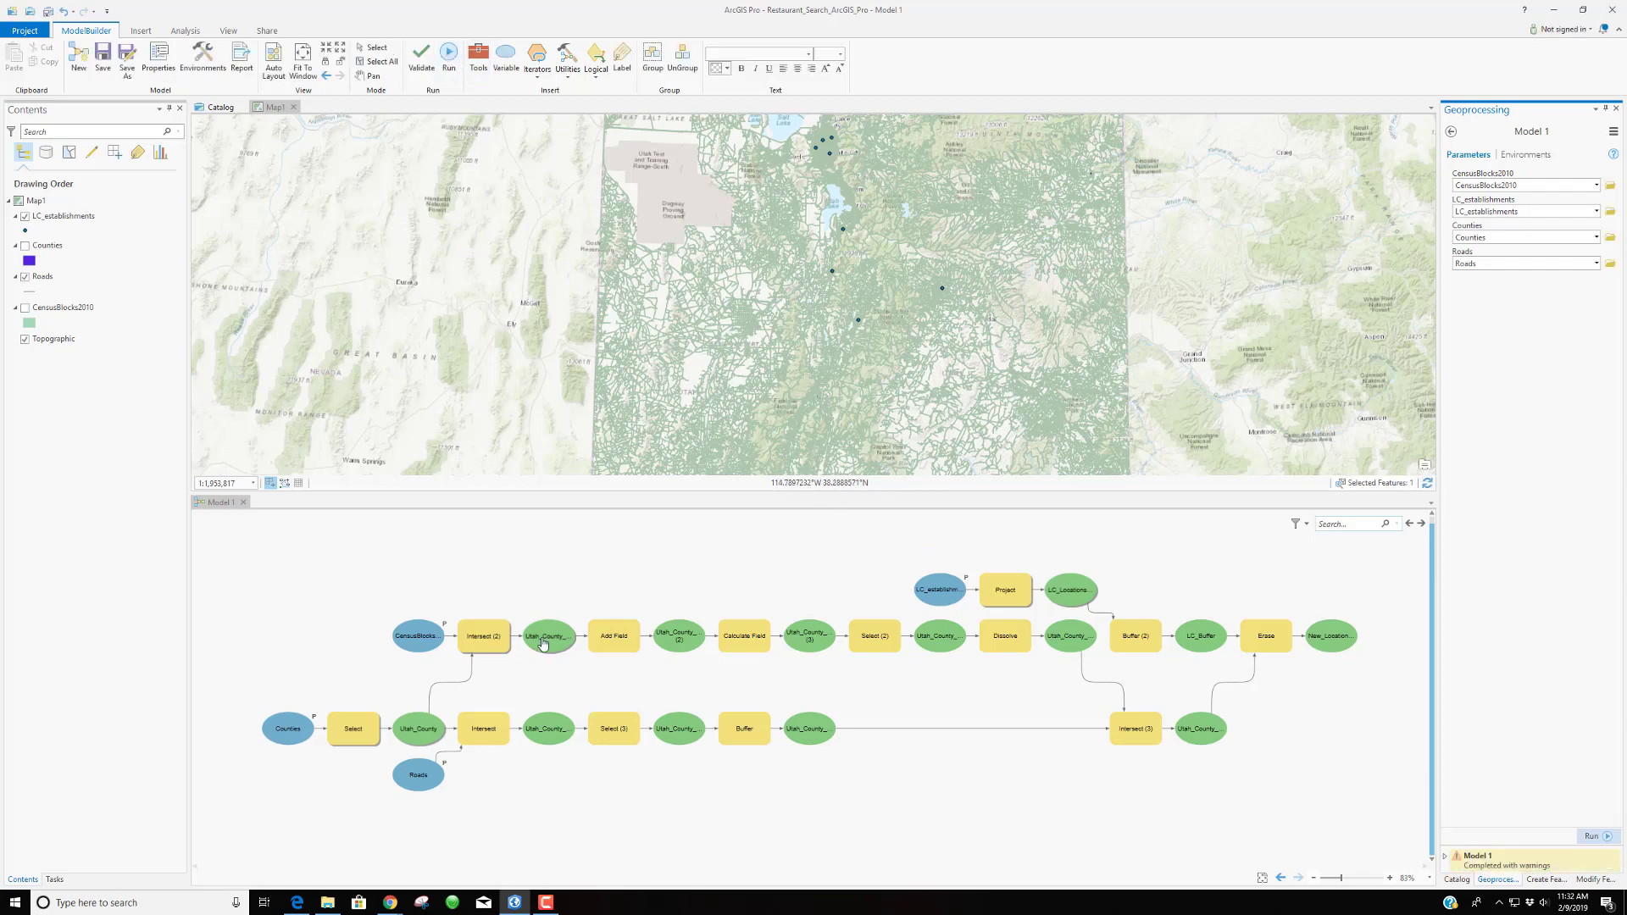
pyautogui.moveTo(544, 644)
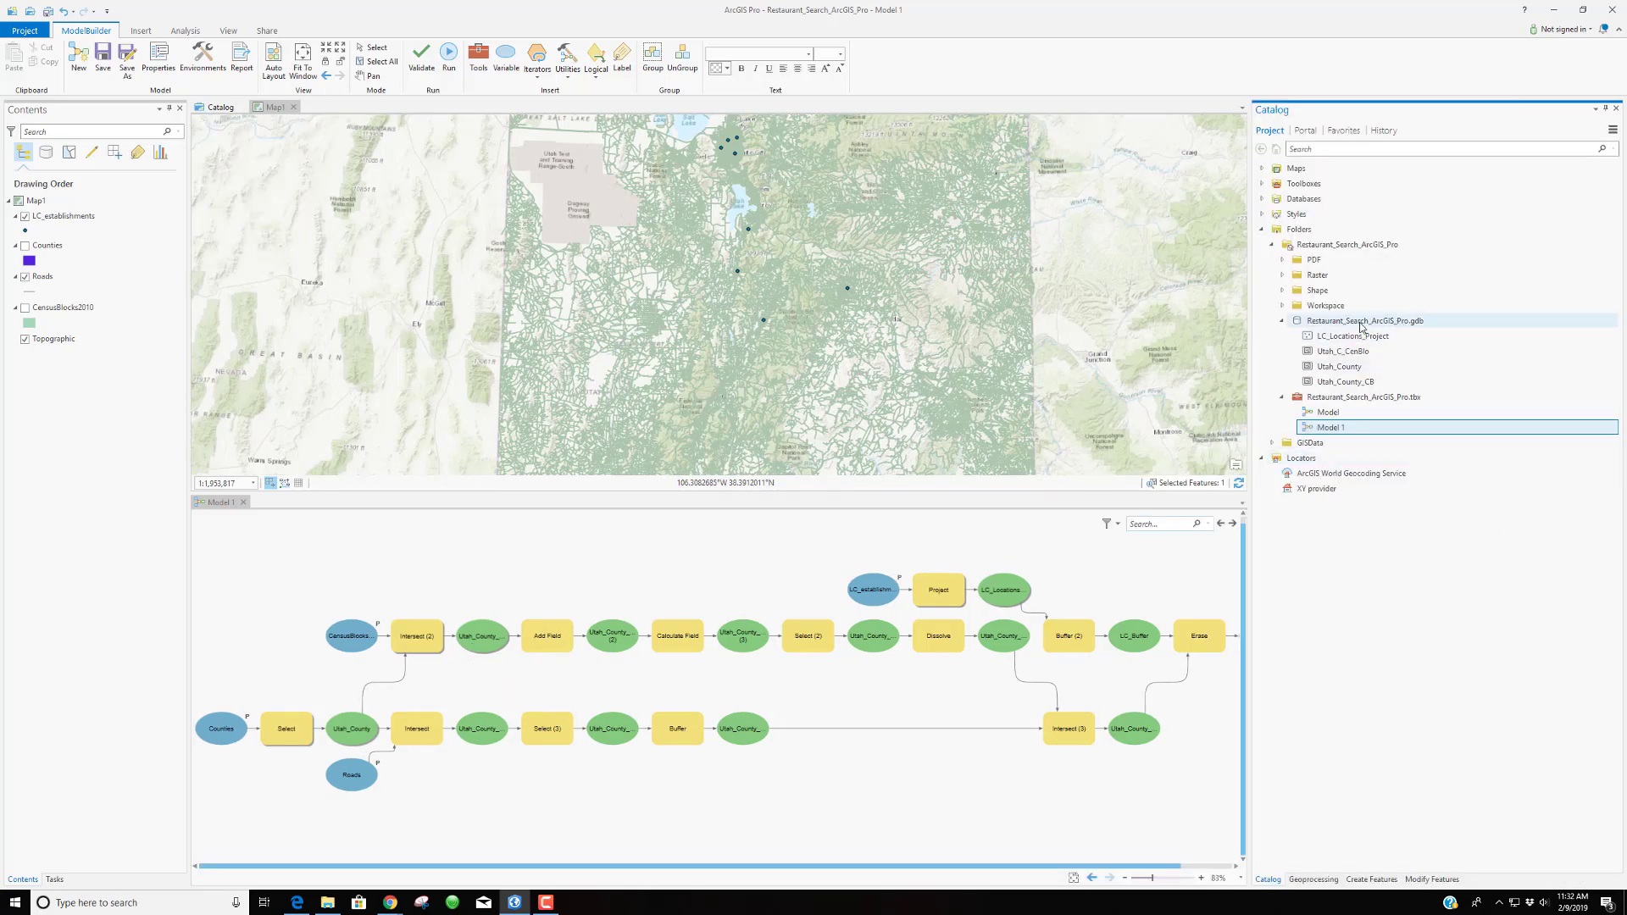
pyautogui.rightClick(1357, 322)
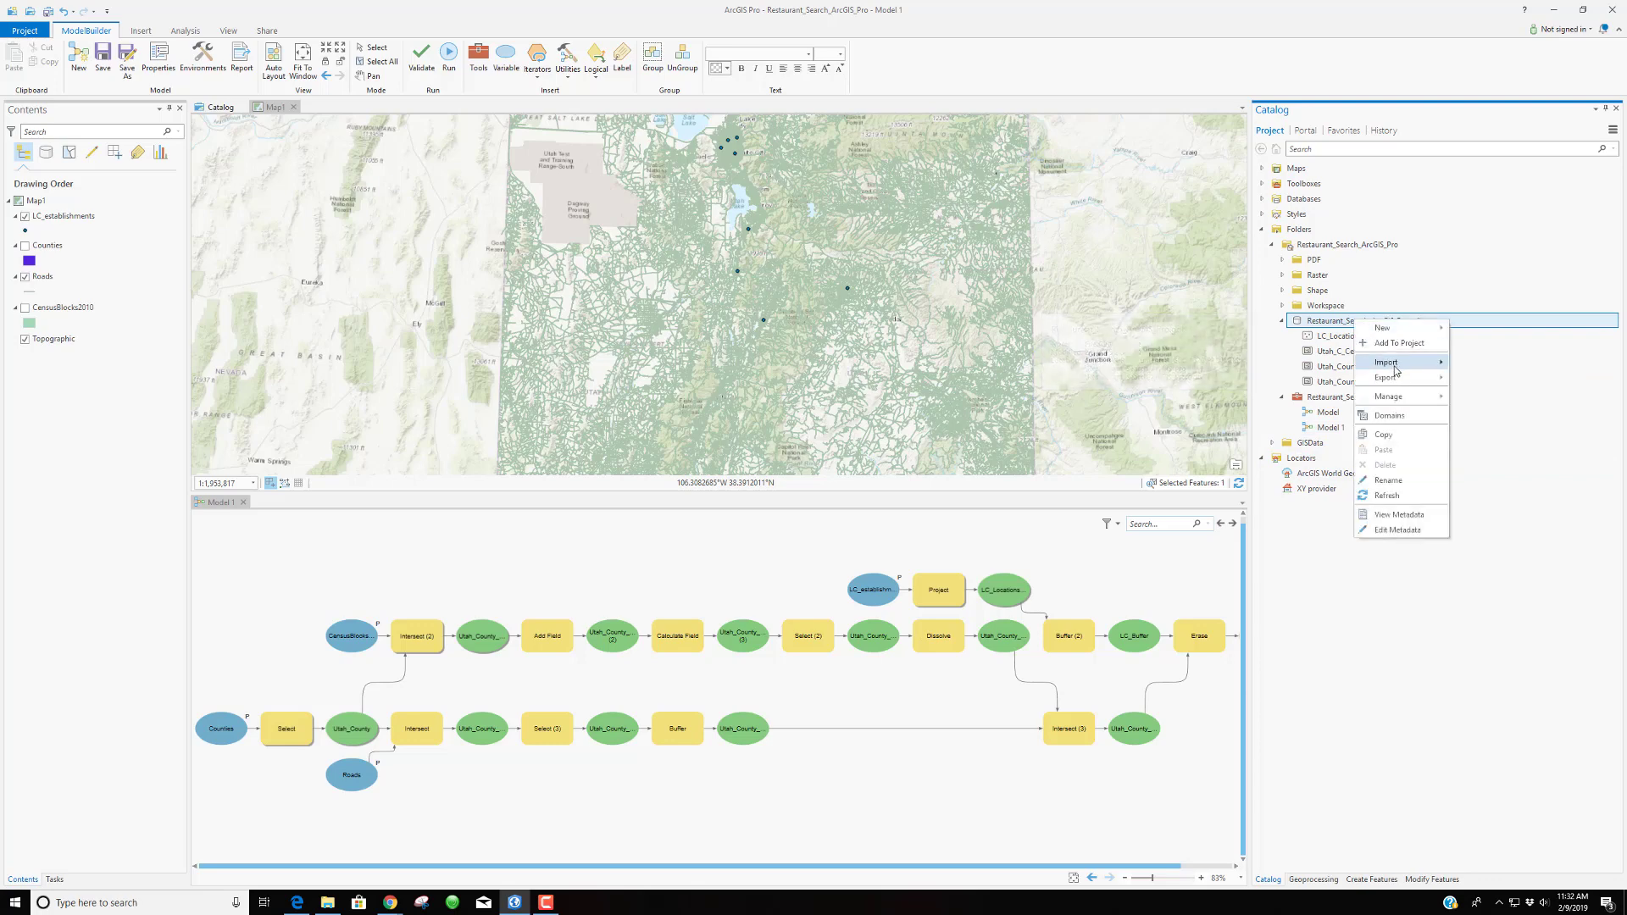
pyautogui.click(1400, 497)
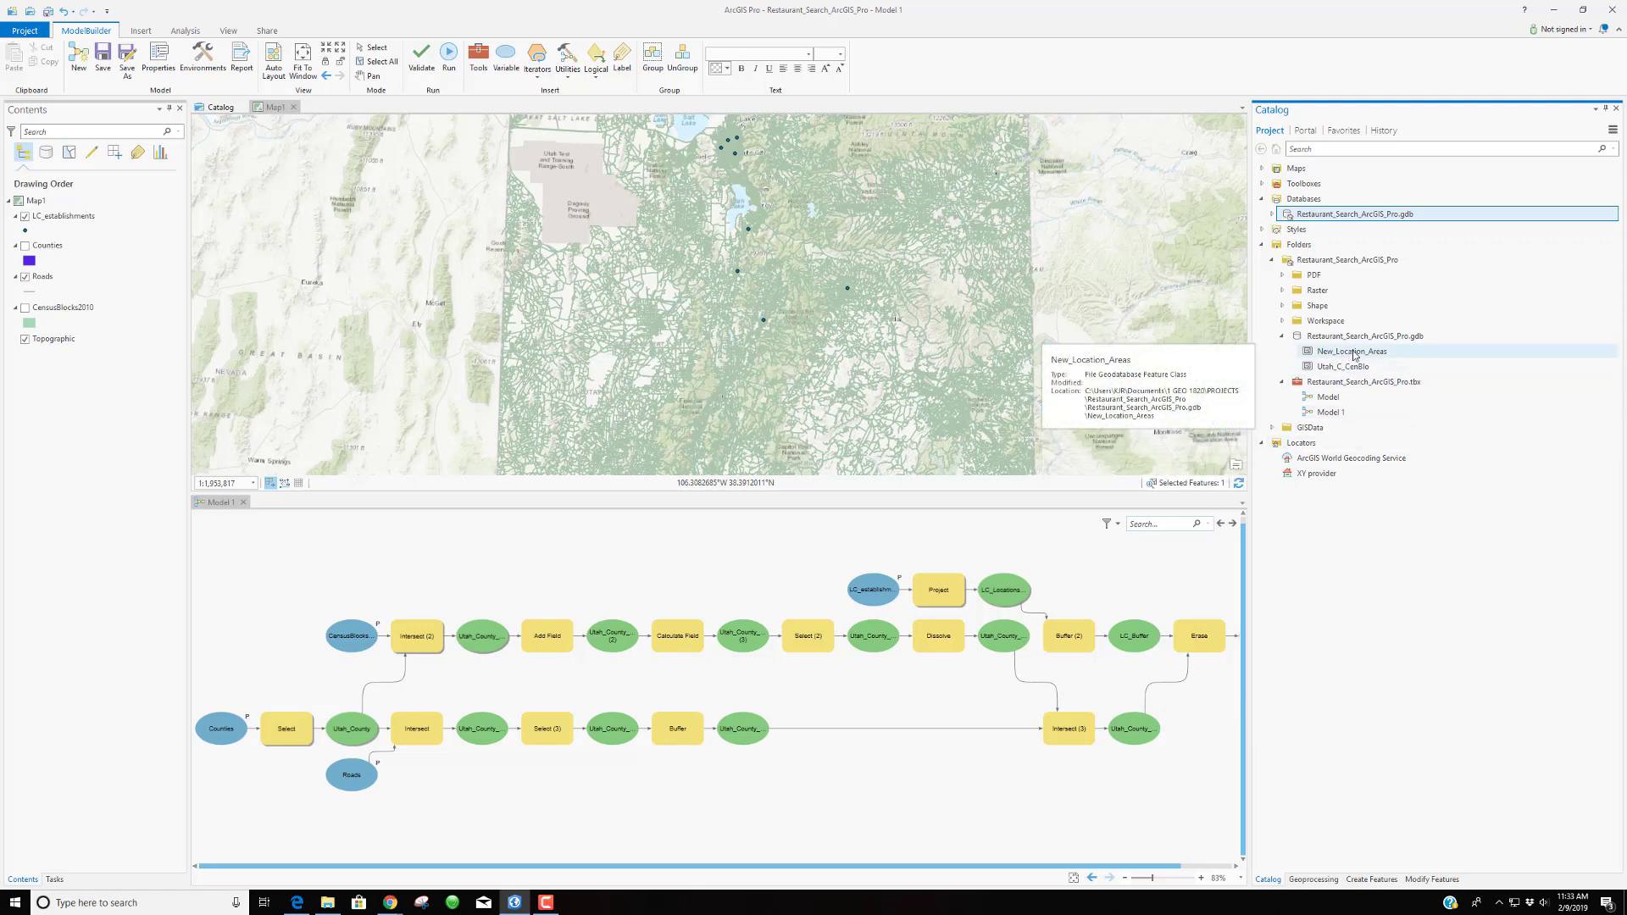
# Add the New_Location_Areas feature class to the map and zoom to its layer
pyautogui.moveTo(1353, 355); pyautogui.dragTo(949, 355)
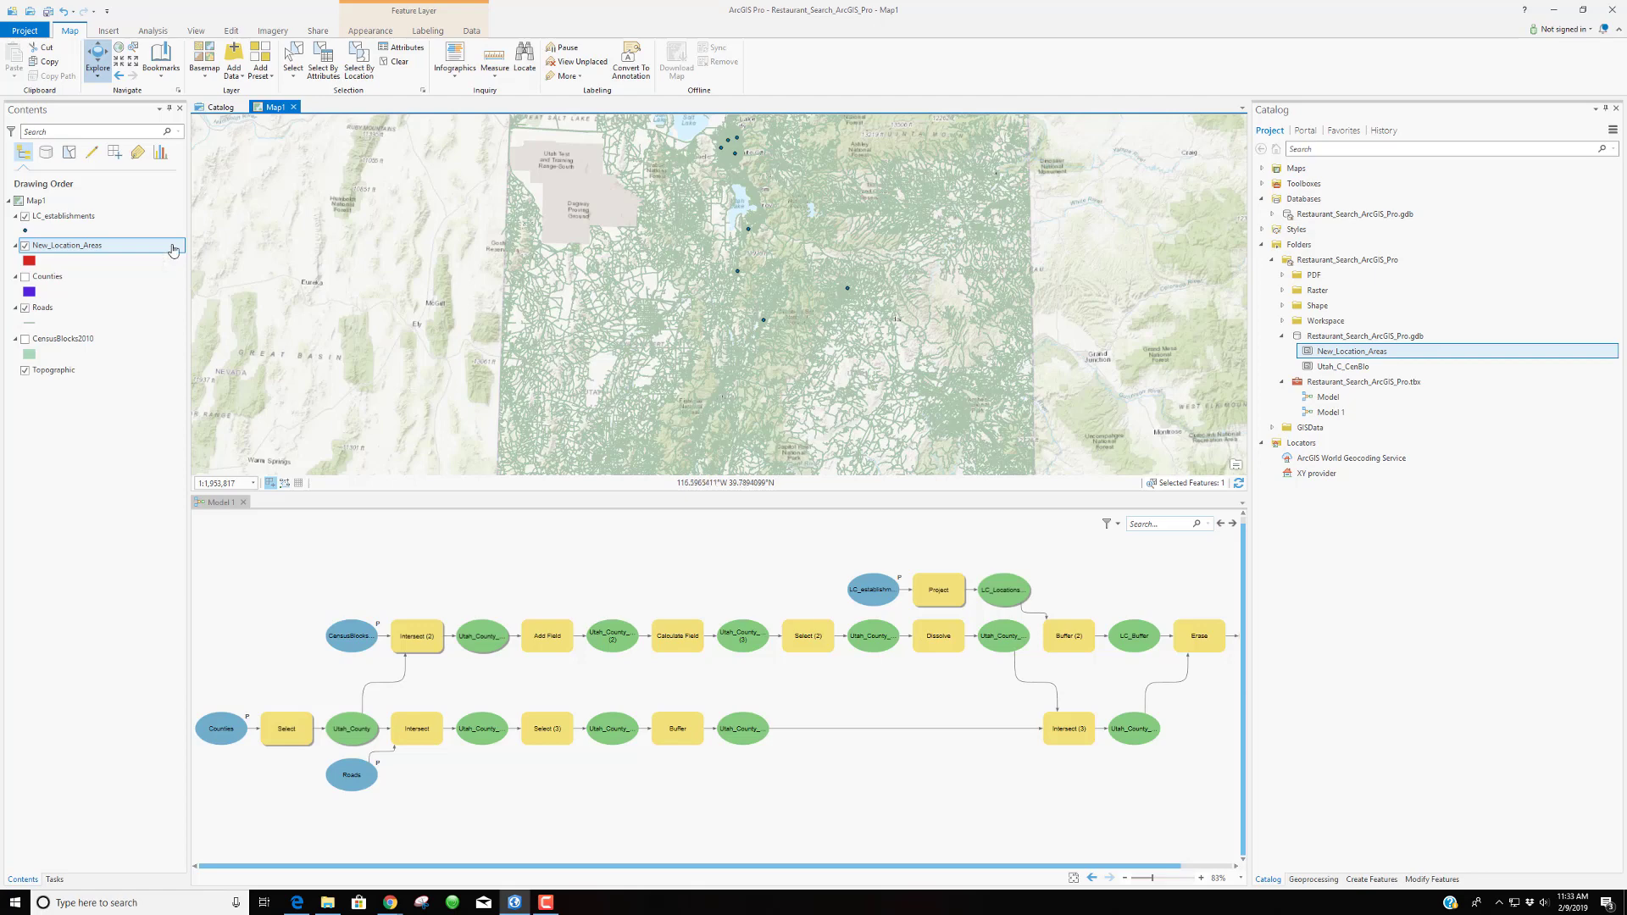
pyautogui.rightClick(44, 249)
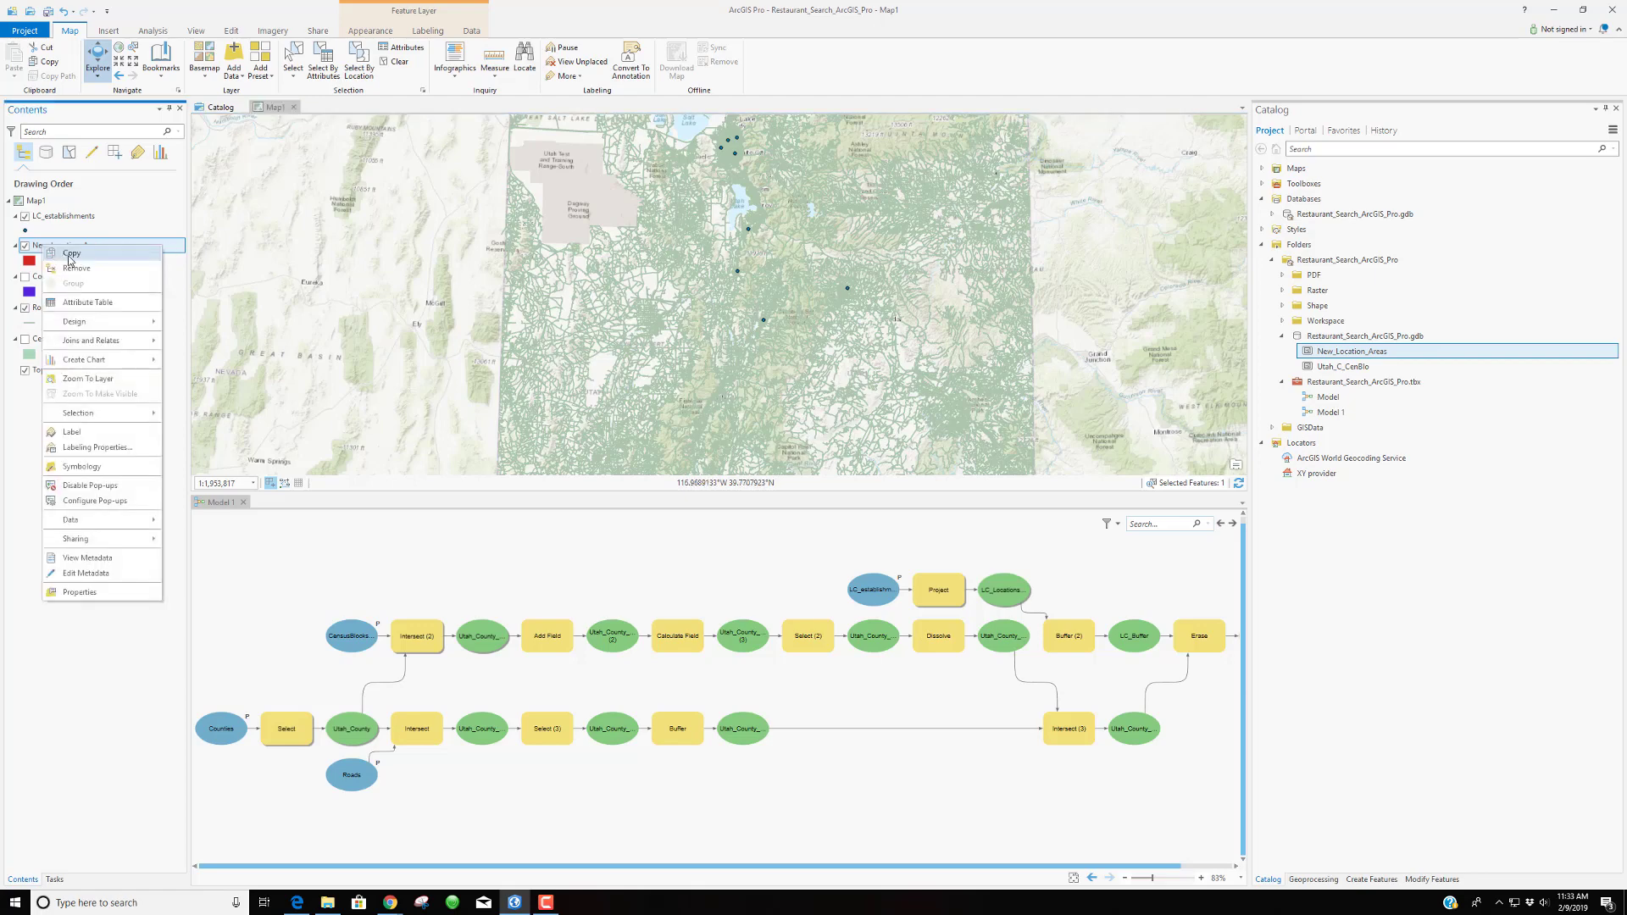
pyautogui.click(109, 379)
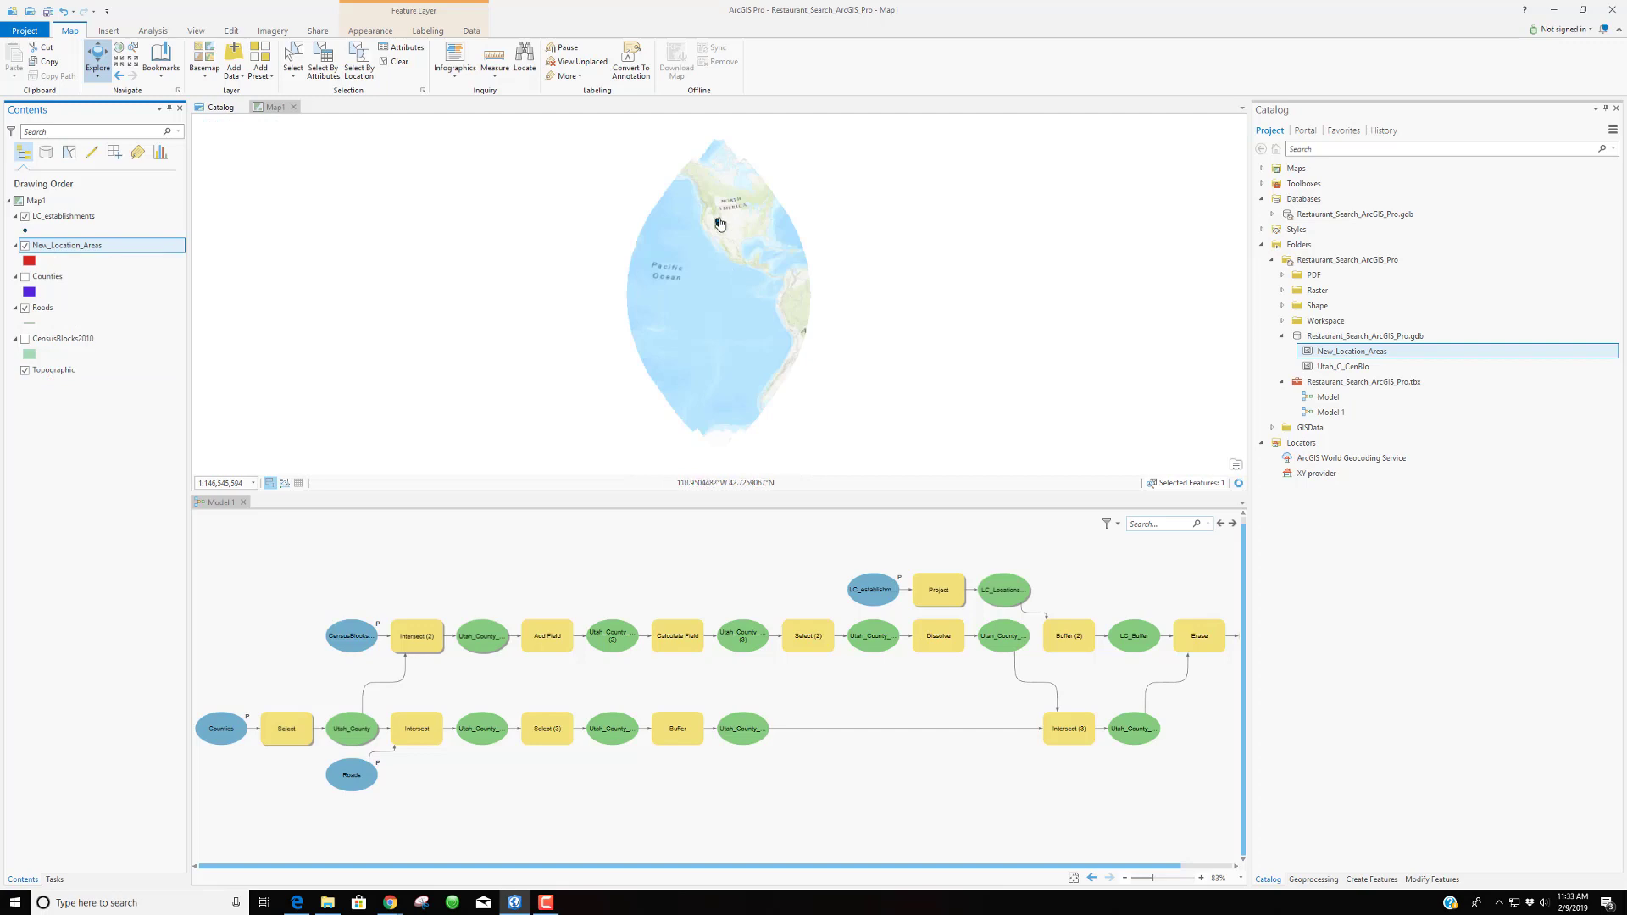
# Examine the map around Utah for the New_Location_Areas features
pyautogui.scroll(4, 718, 229)
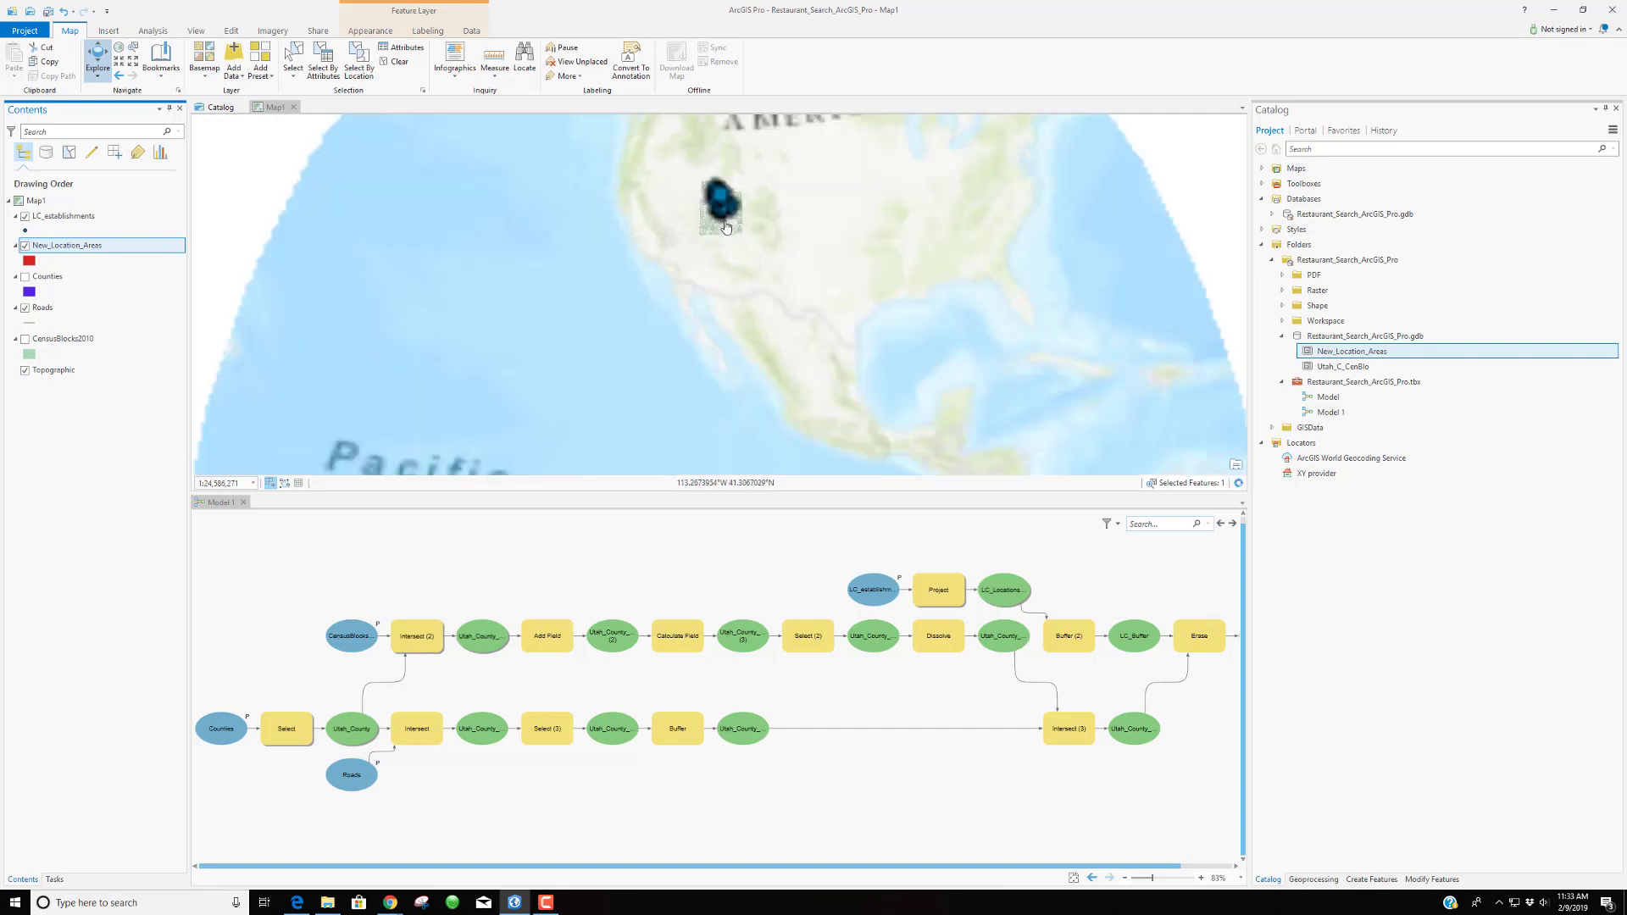
pyautogui.scroll(3, 724, 208)
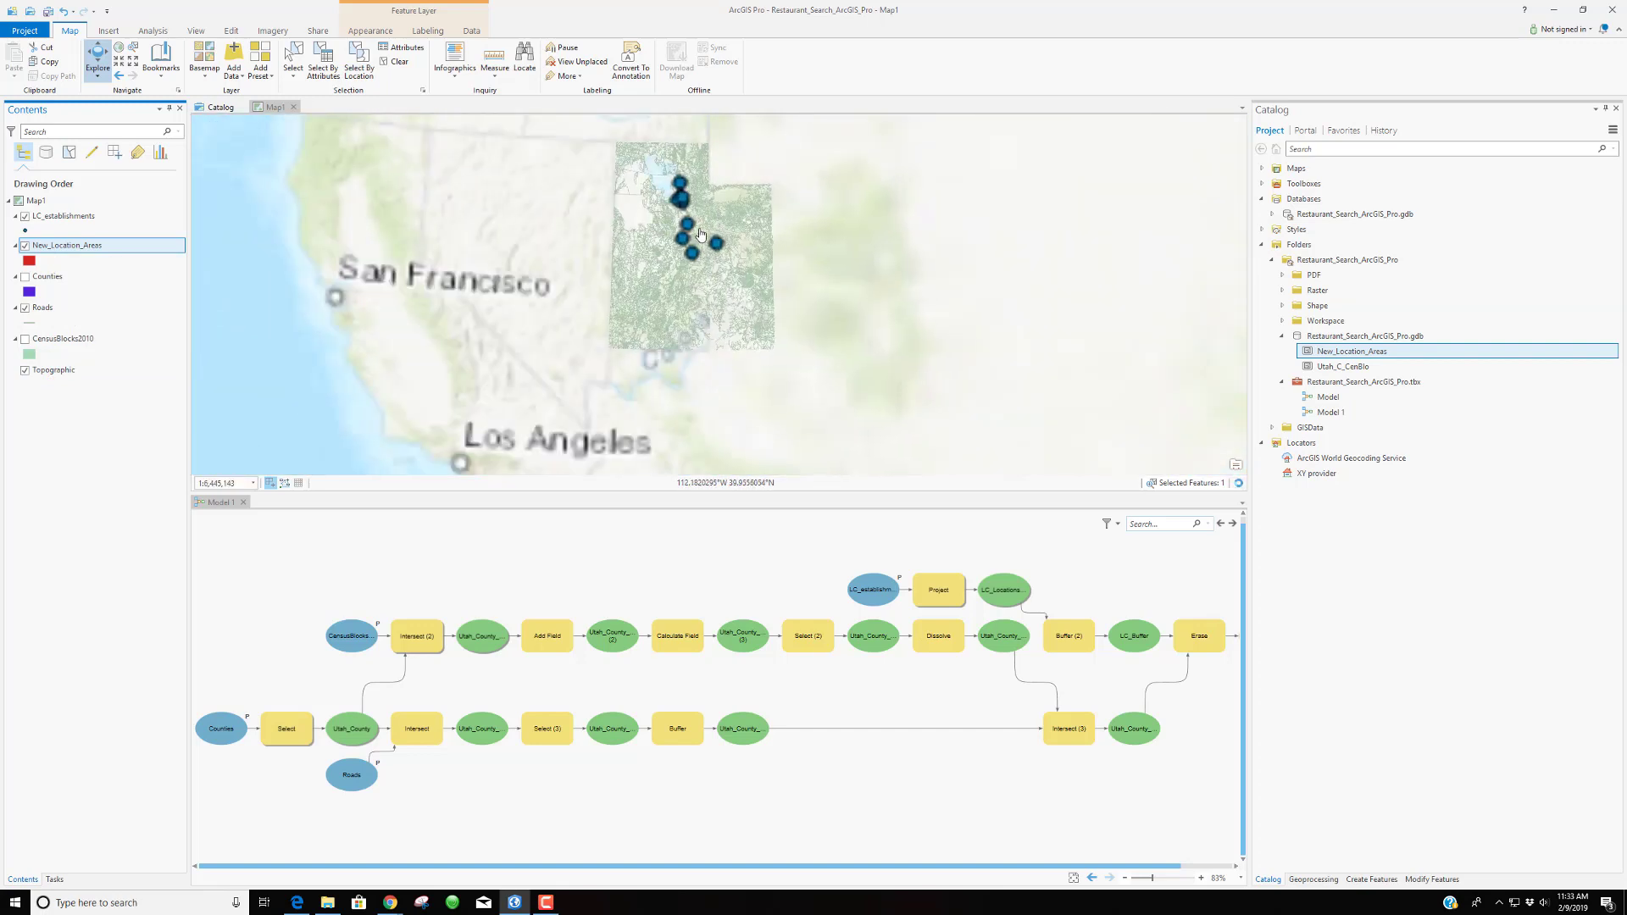
pyautogui.scroll(2, 701, 235)
pyautogui.scroll(1, 683, 212)
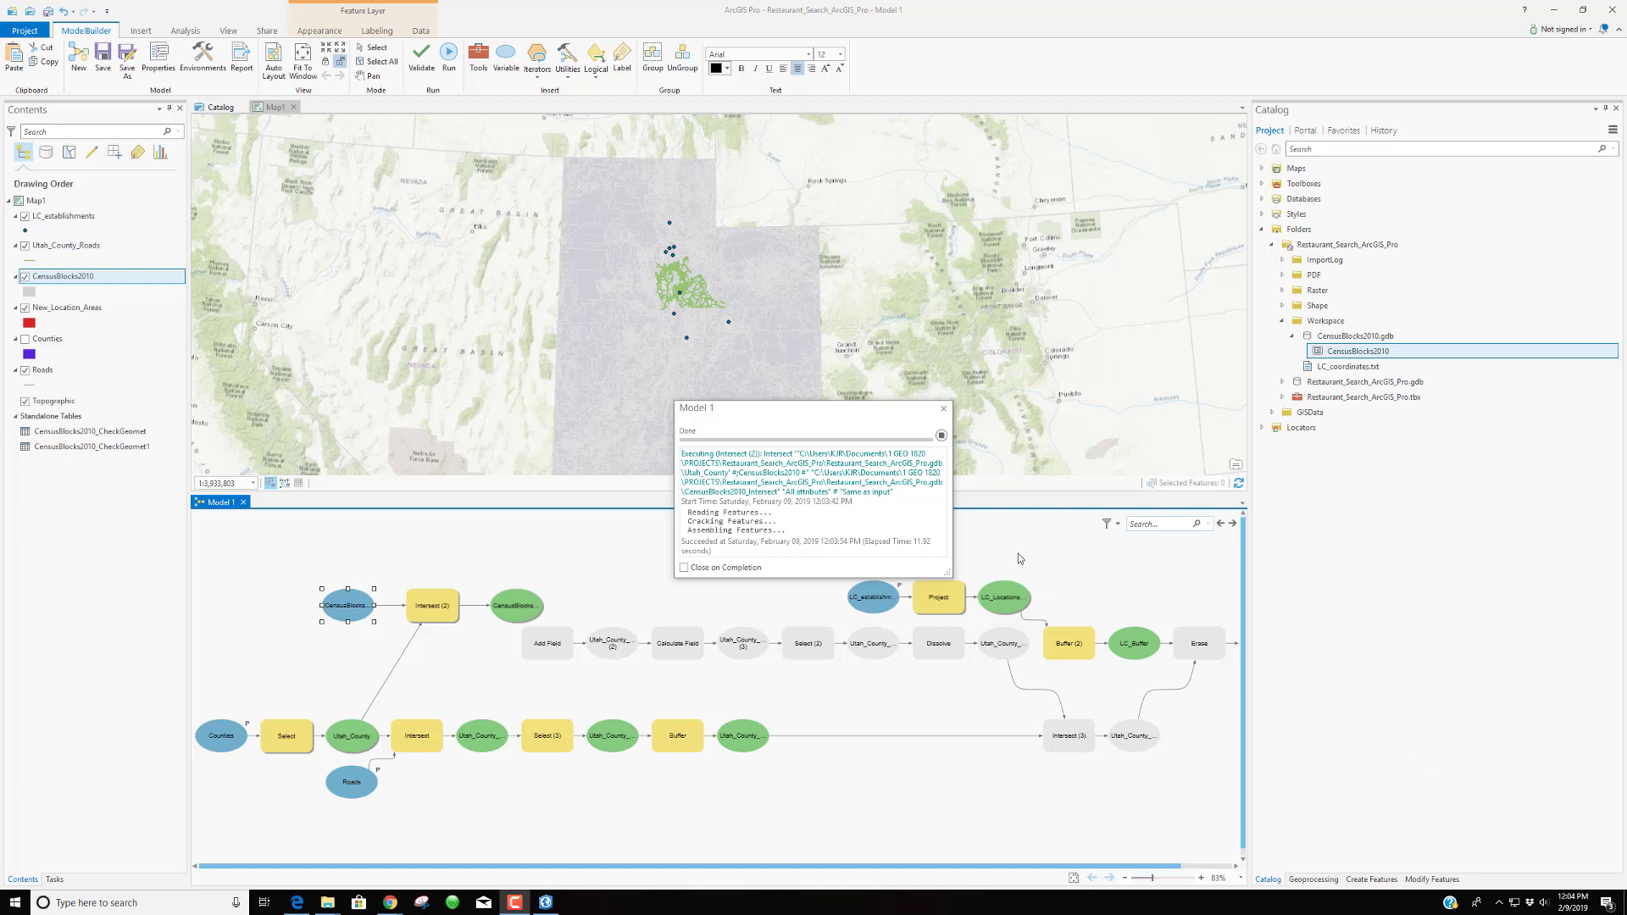
# Dismiss the model run report and add CensusBlocks2010_Intersect from Restaurant_Search_ArcGIS_Pro.gdb to the map
pyautogui.click(943, 409)
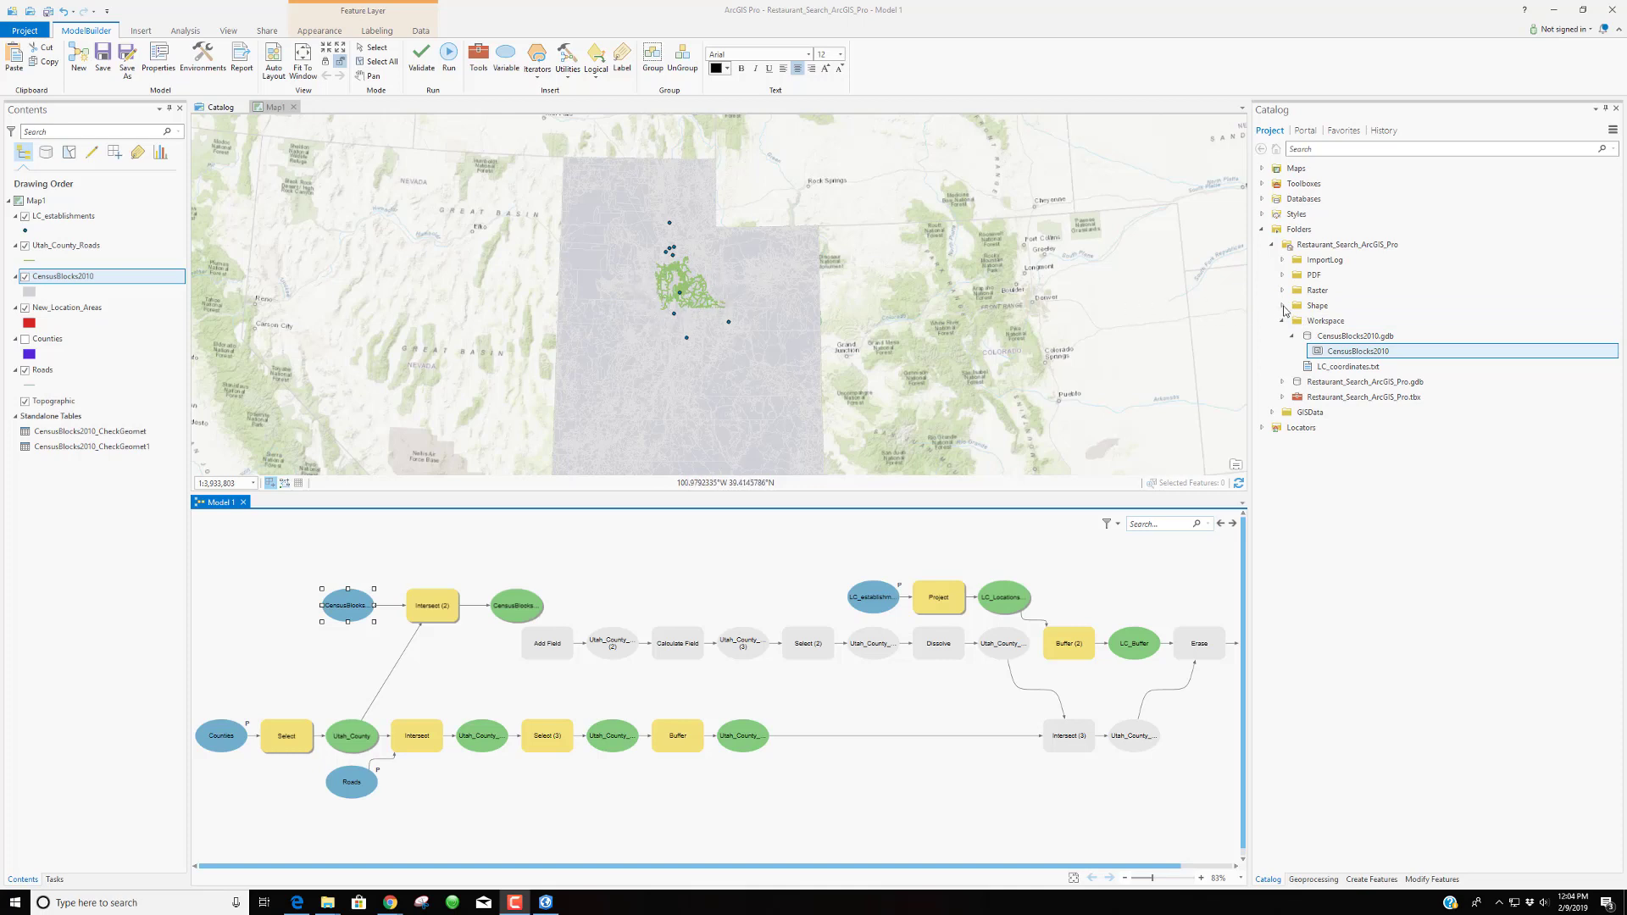
pyautogui.click(1282, 382)
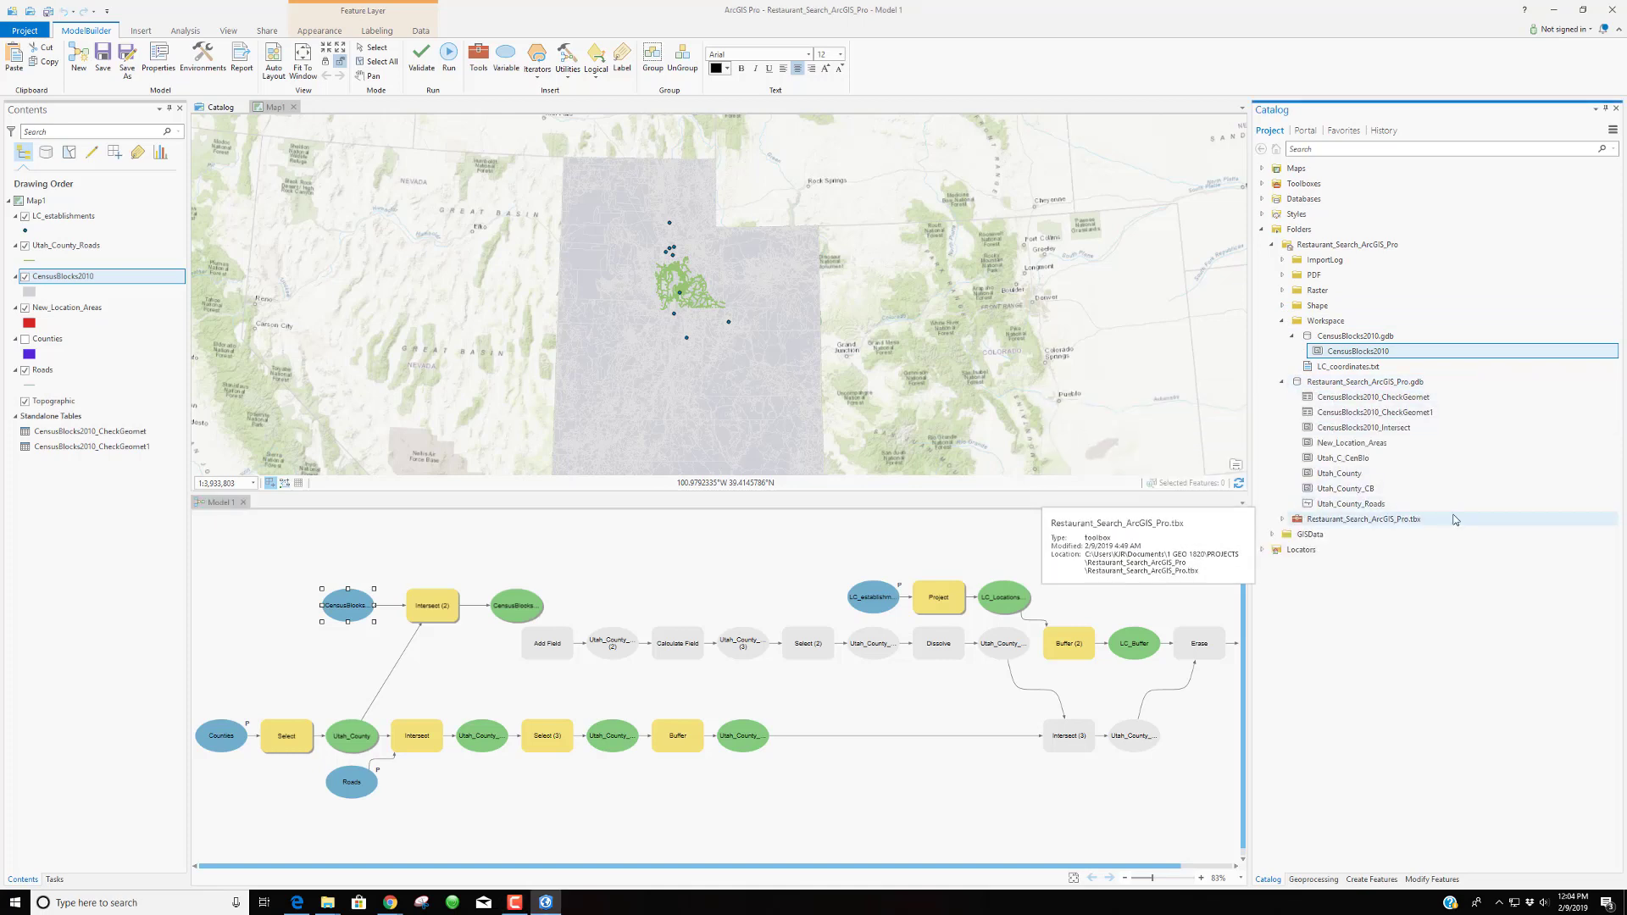
pyautogui.moveTo(1400, 432); pyautogui.dragTo(768, 430)
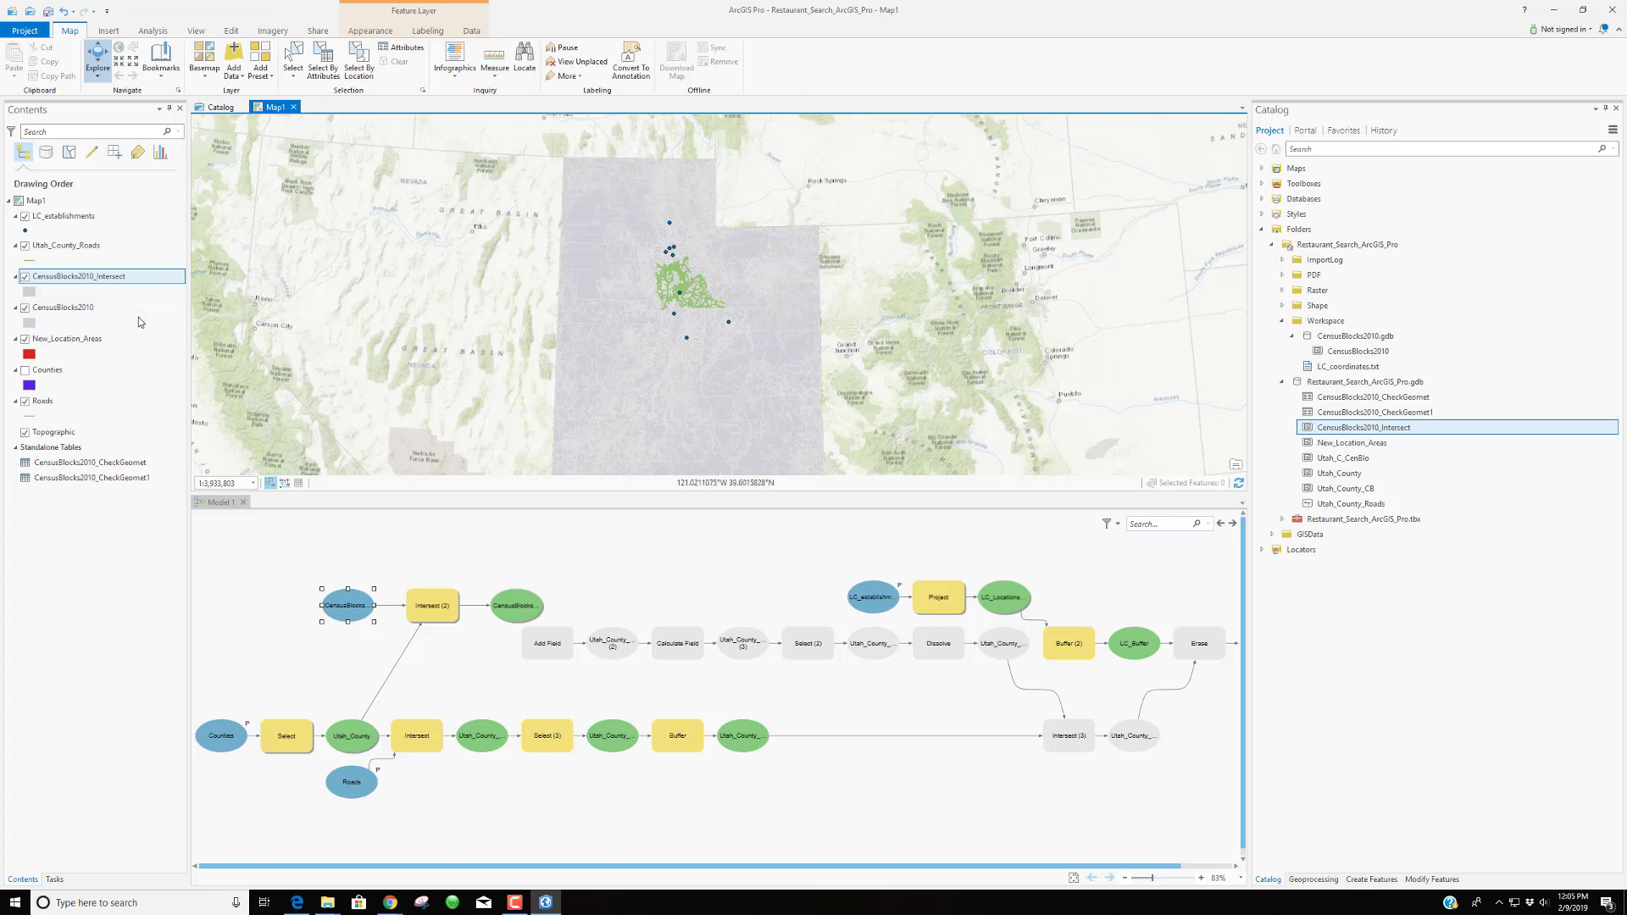
# Change the CensusBlocks2010_Intersect layer's polygon symbol to Green (Bright) and close the symbology settings
pyautogui.click(34, 293)
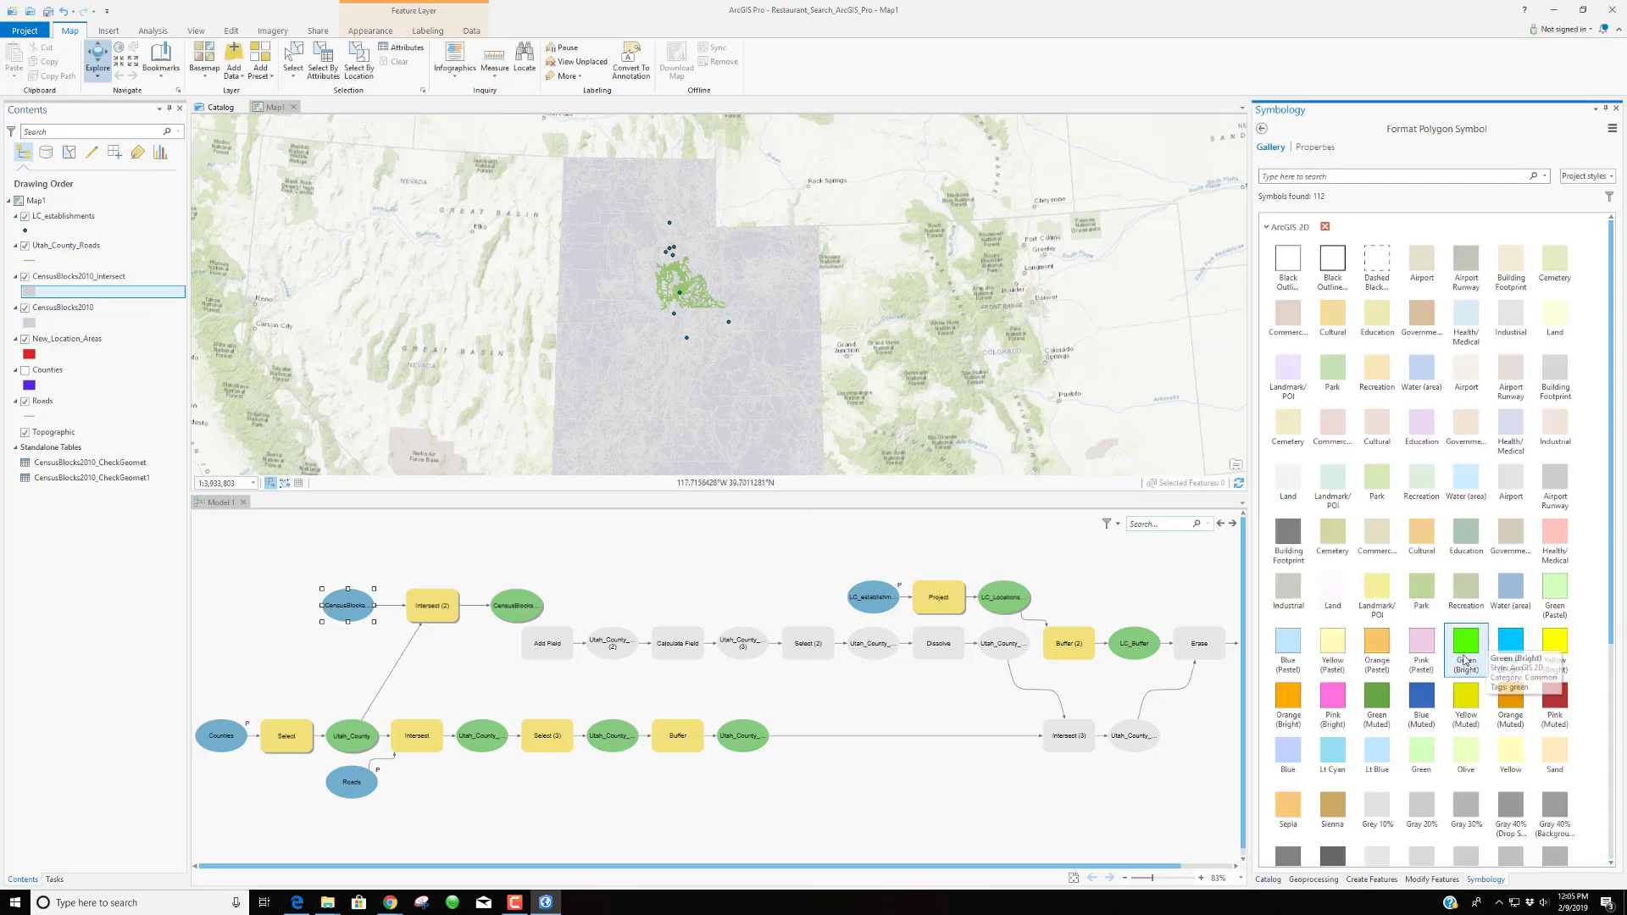
pyautogui.click(1465, 651)
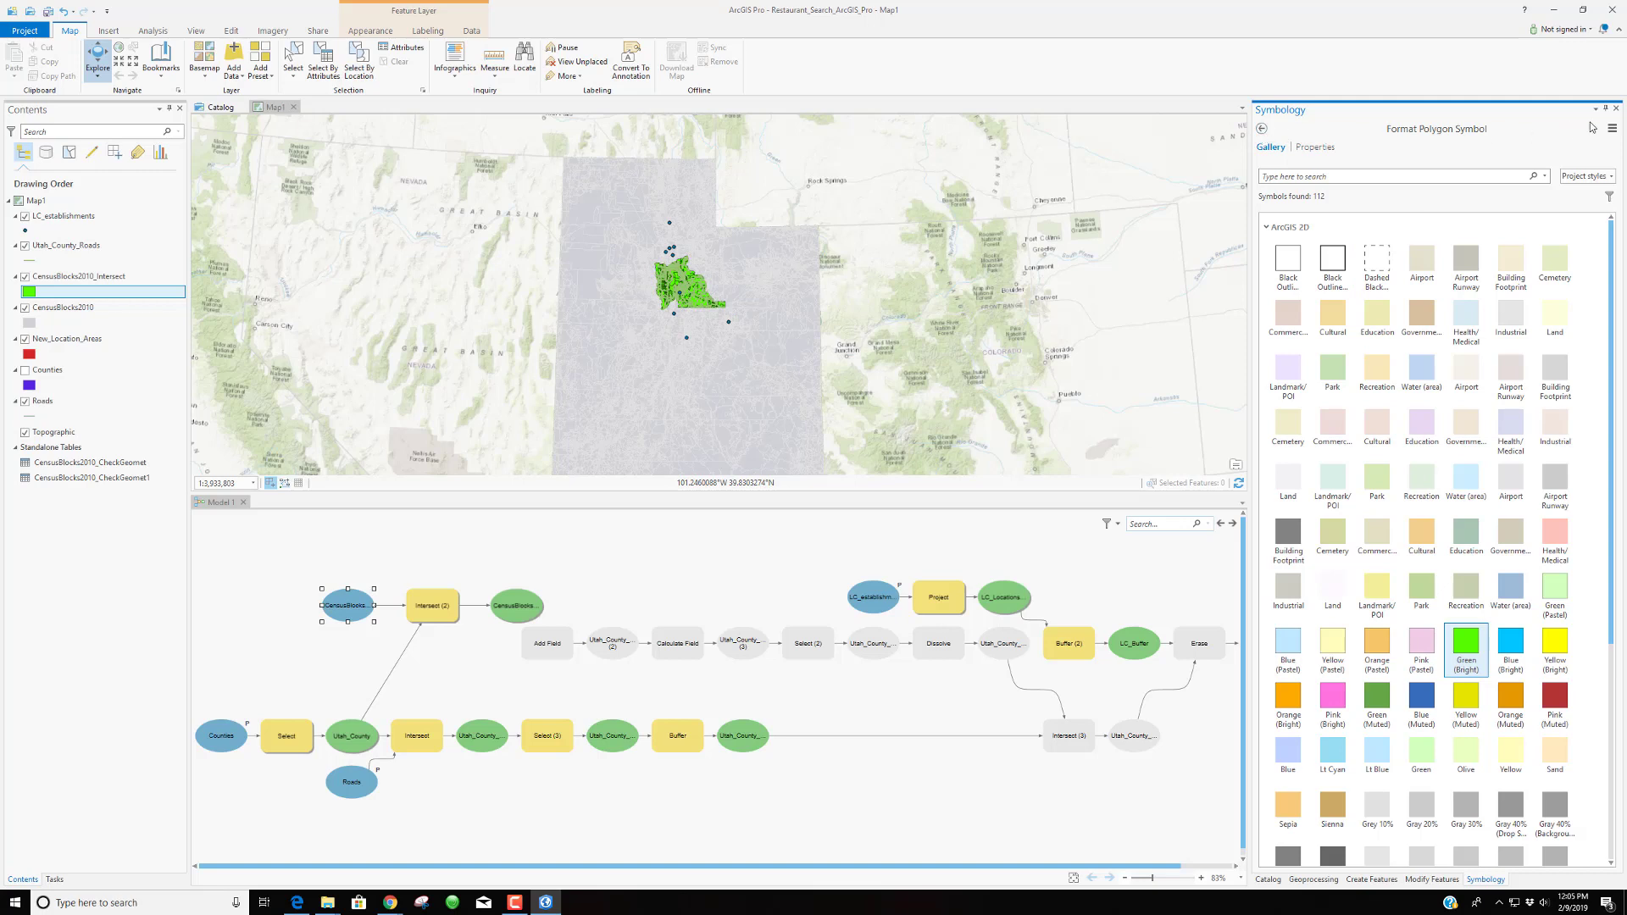
pyautogui.click(1262, 128)
pyautogui.click(1616, 108)
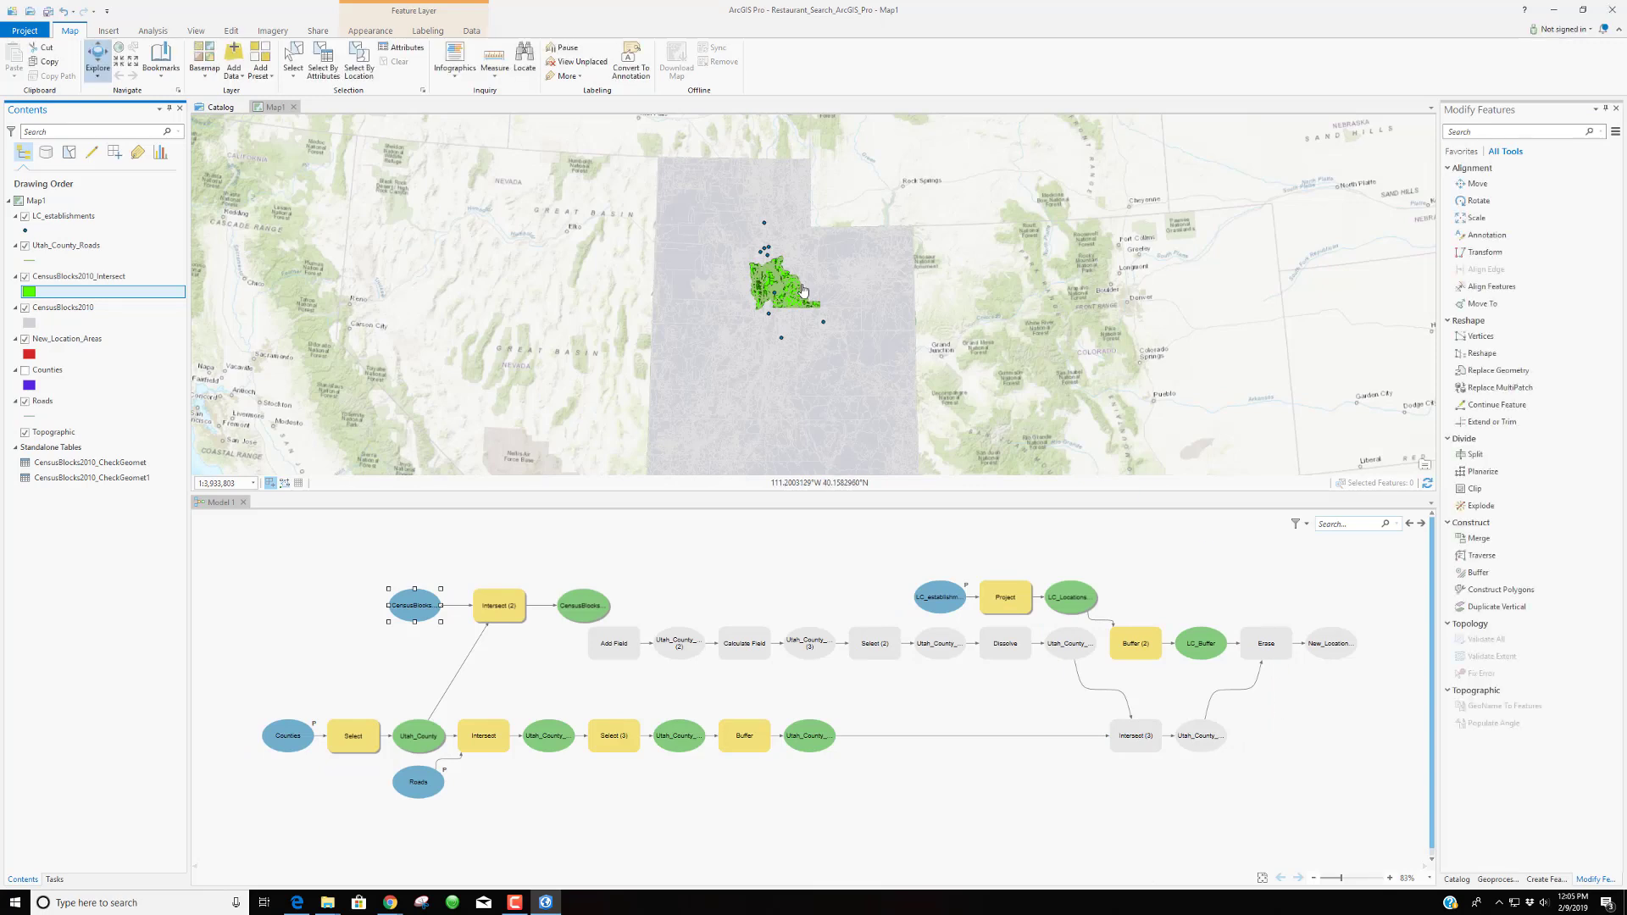
pyautogui.click(618, 651)
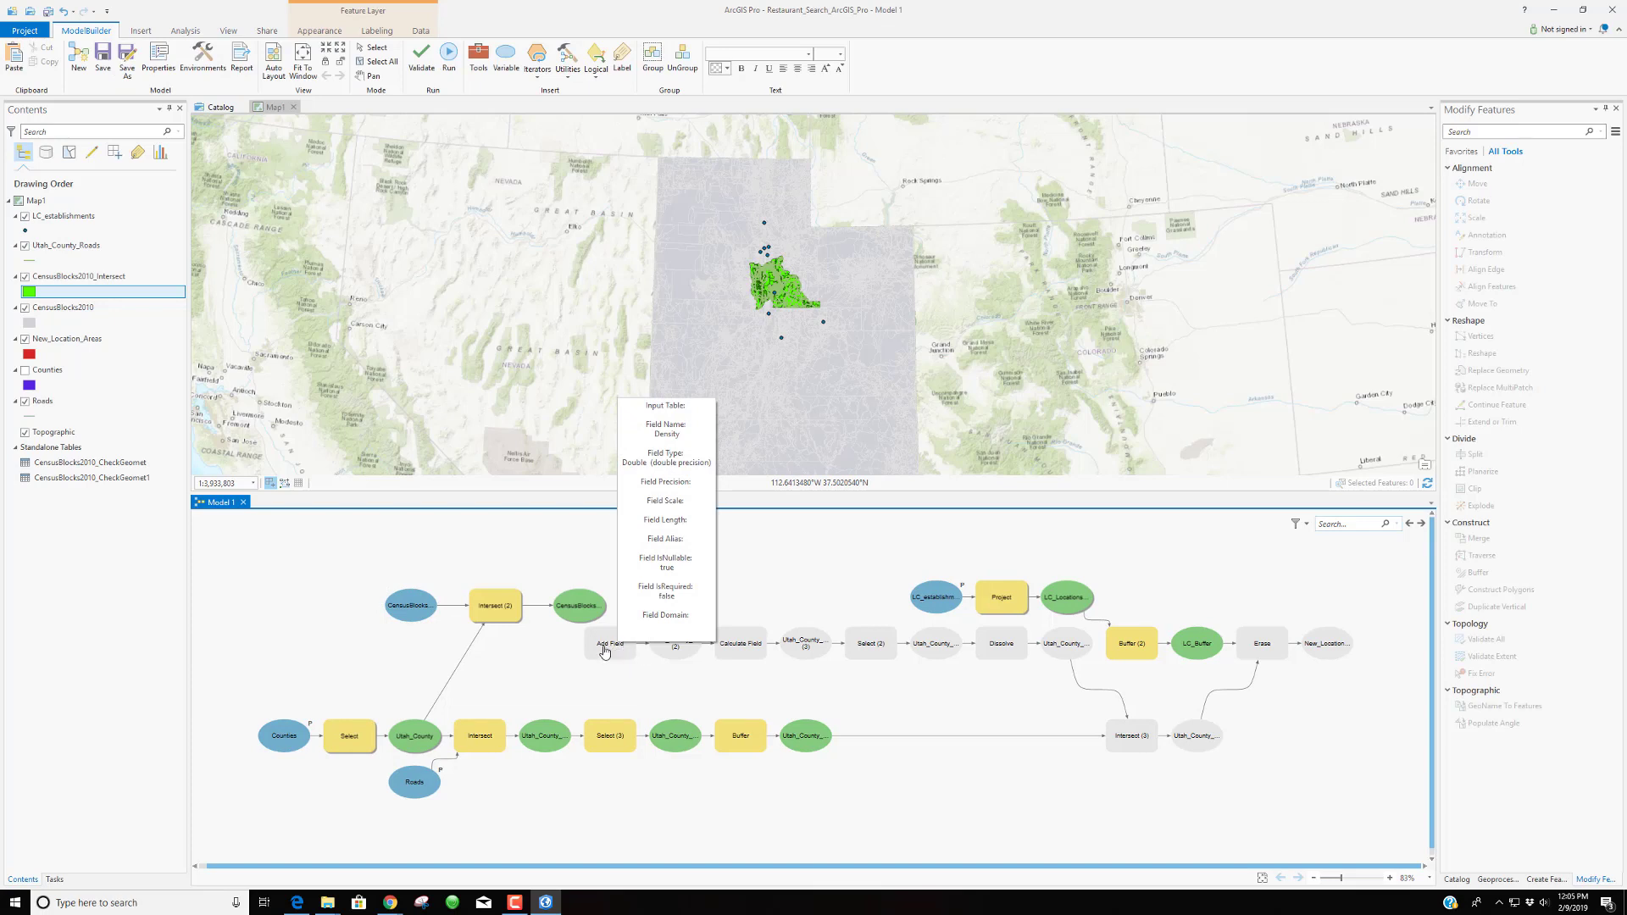
pyautogui.click(605, 648)
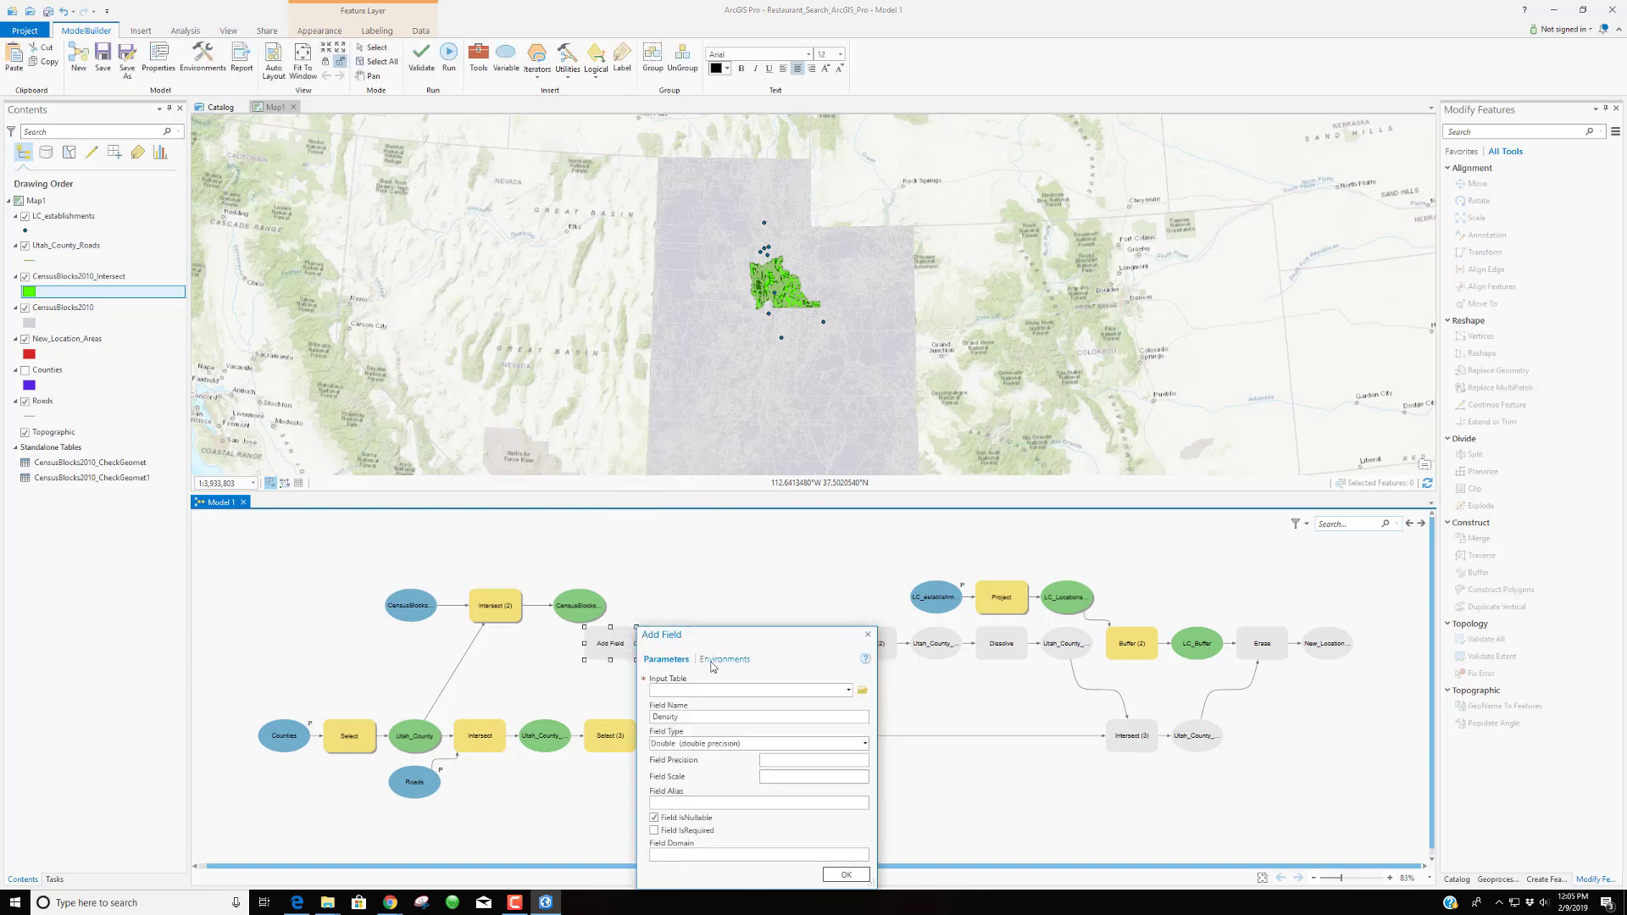
pyautogui.click(848, 692)
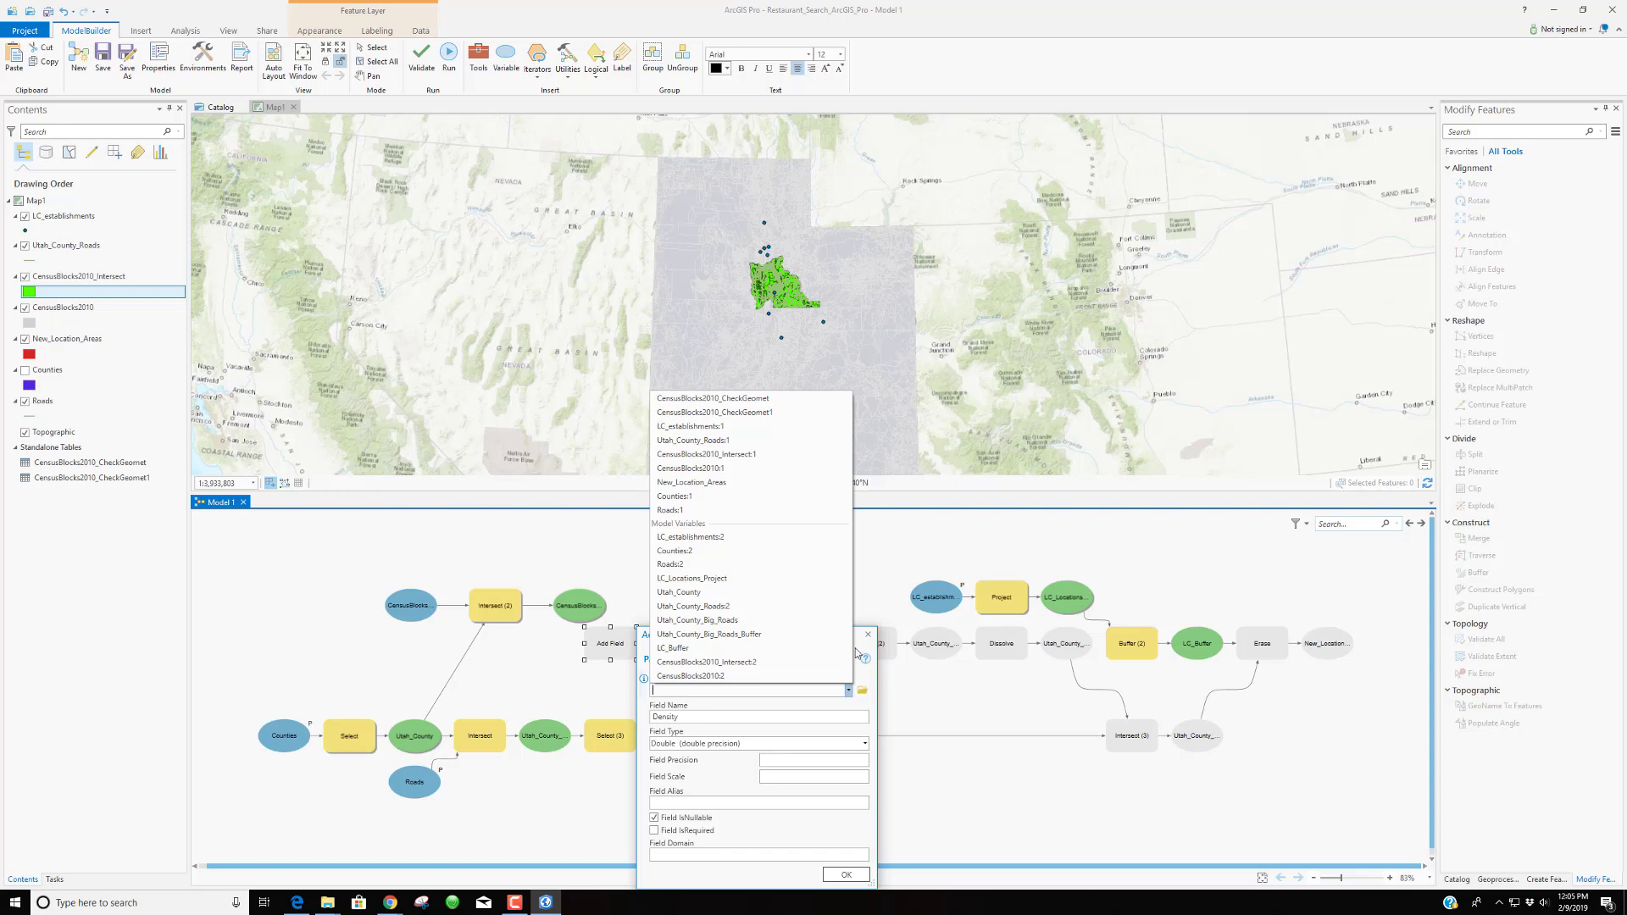
pyautogui.click(881, 566)
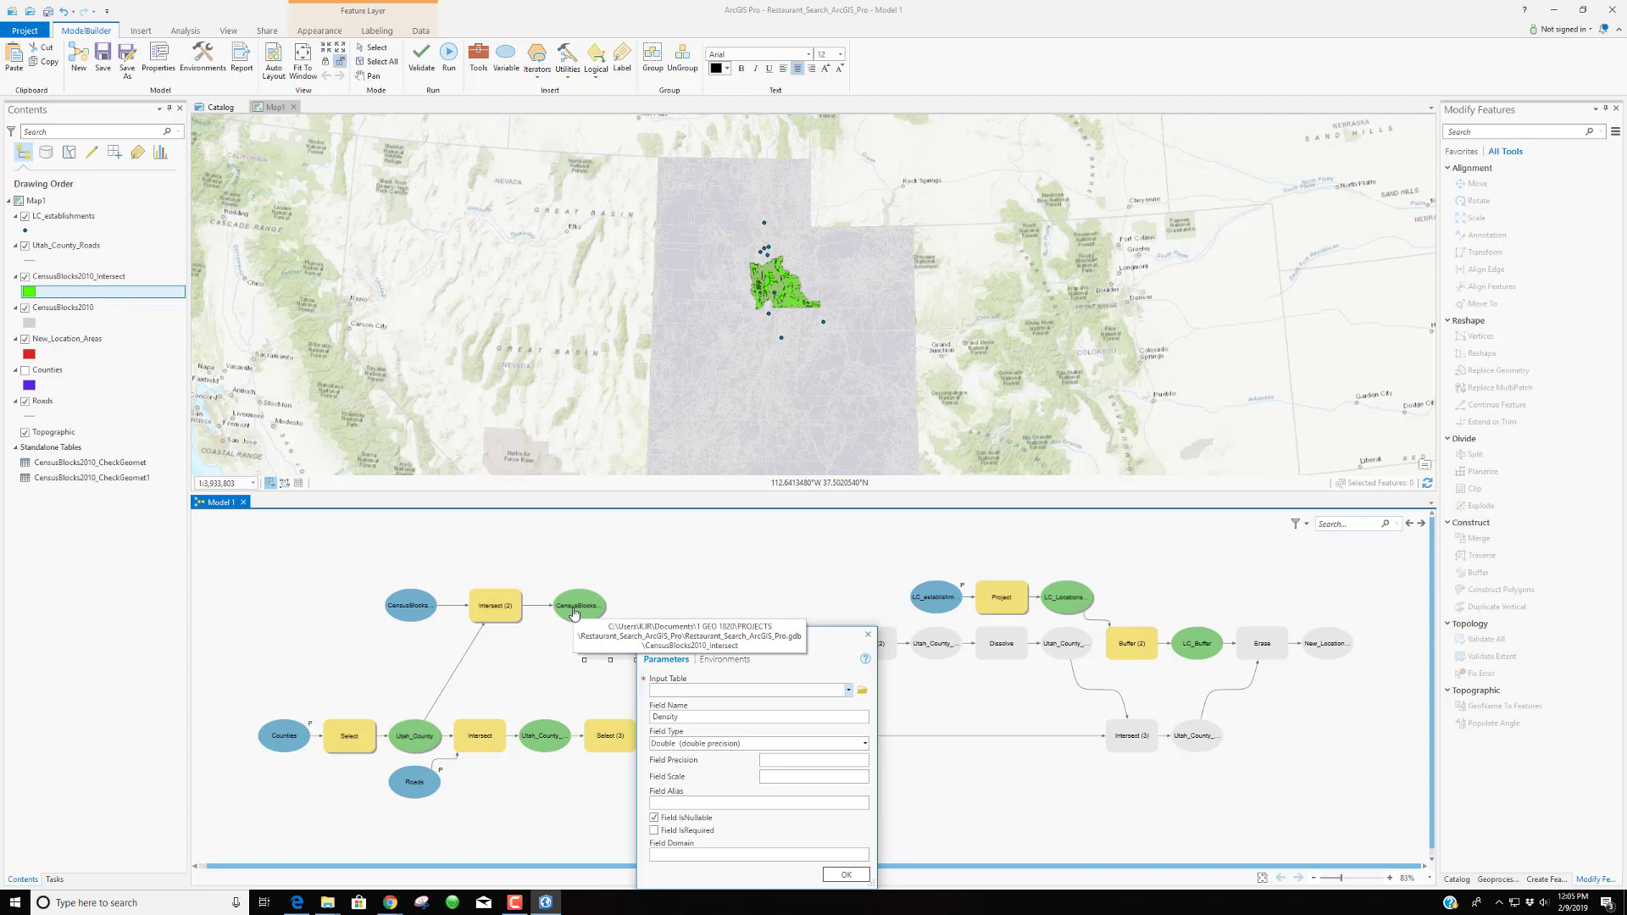
pyautogui.click(871, 637)
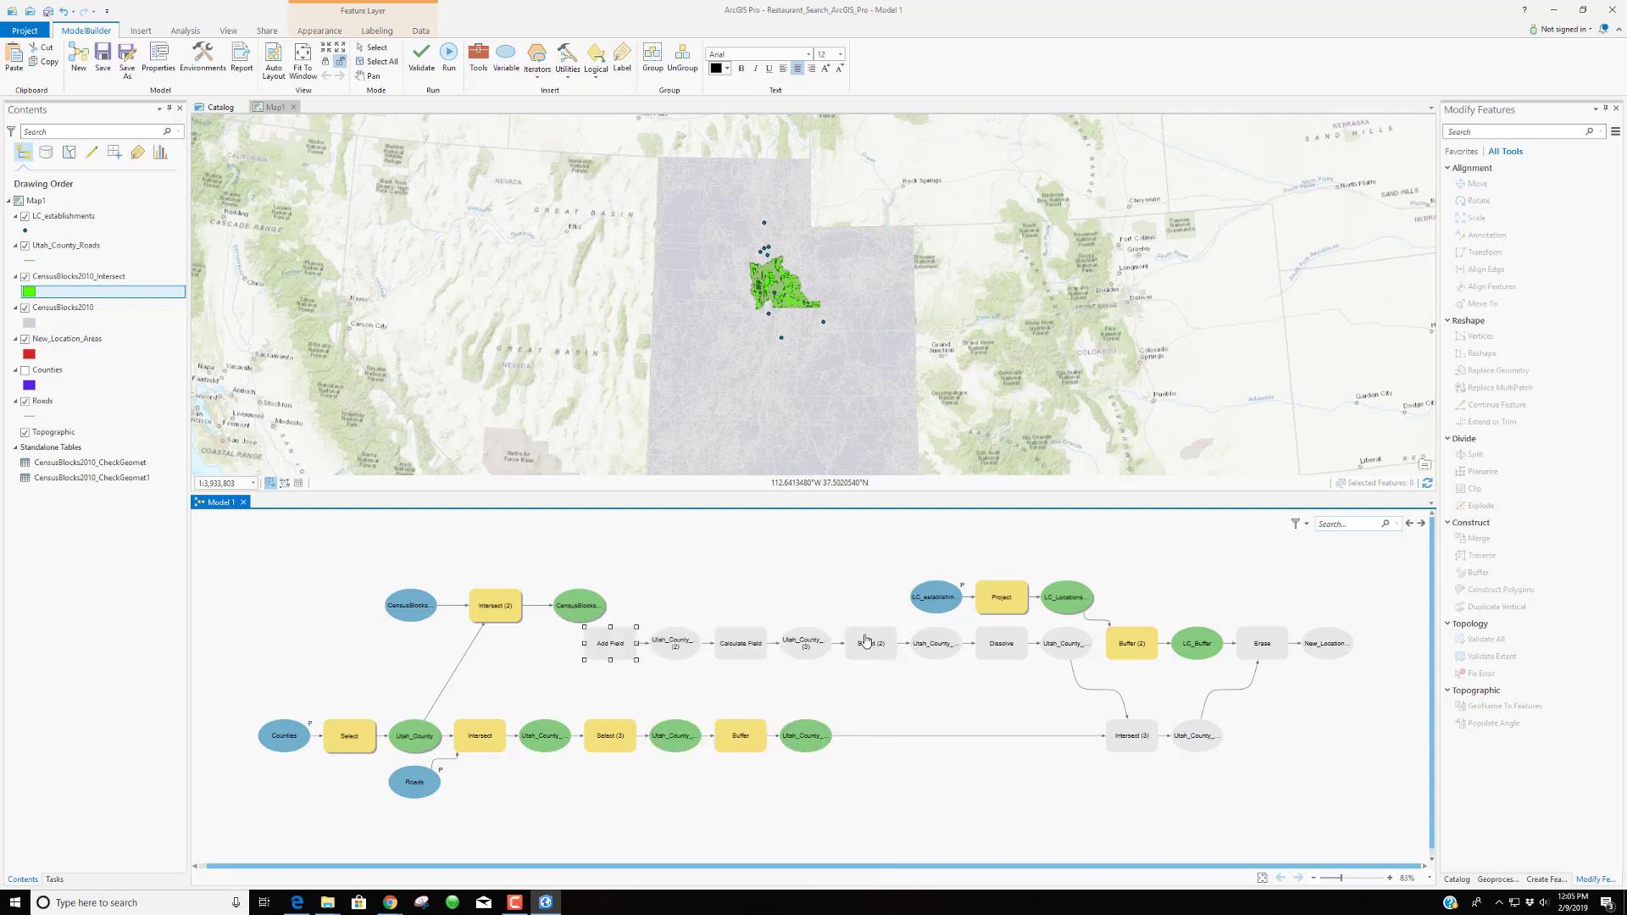
# Connect the CensusBlocks2010_Intersect output to the Add Field tool as its Input Table and save the model
pyautogui.moveTo(585, 614); pyautogui.dragTo(605, 644)
pyautogui.click(634, 651)
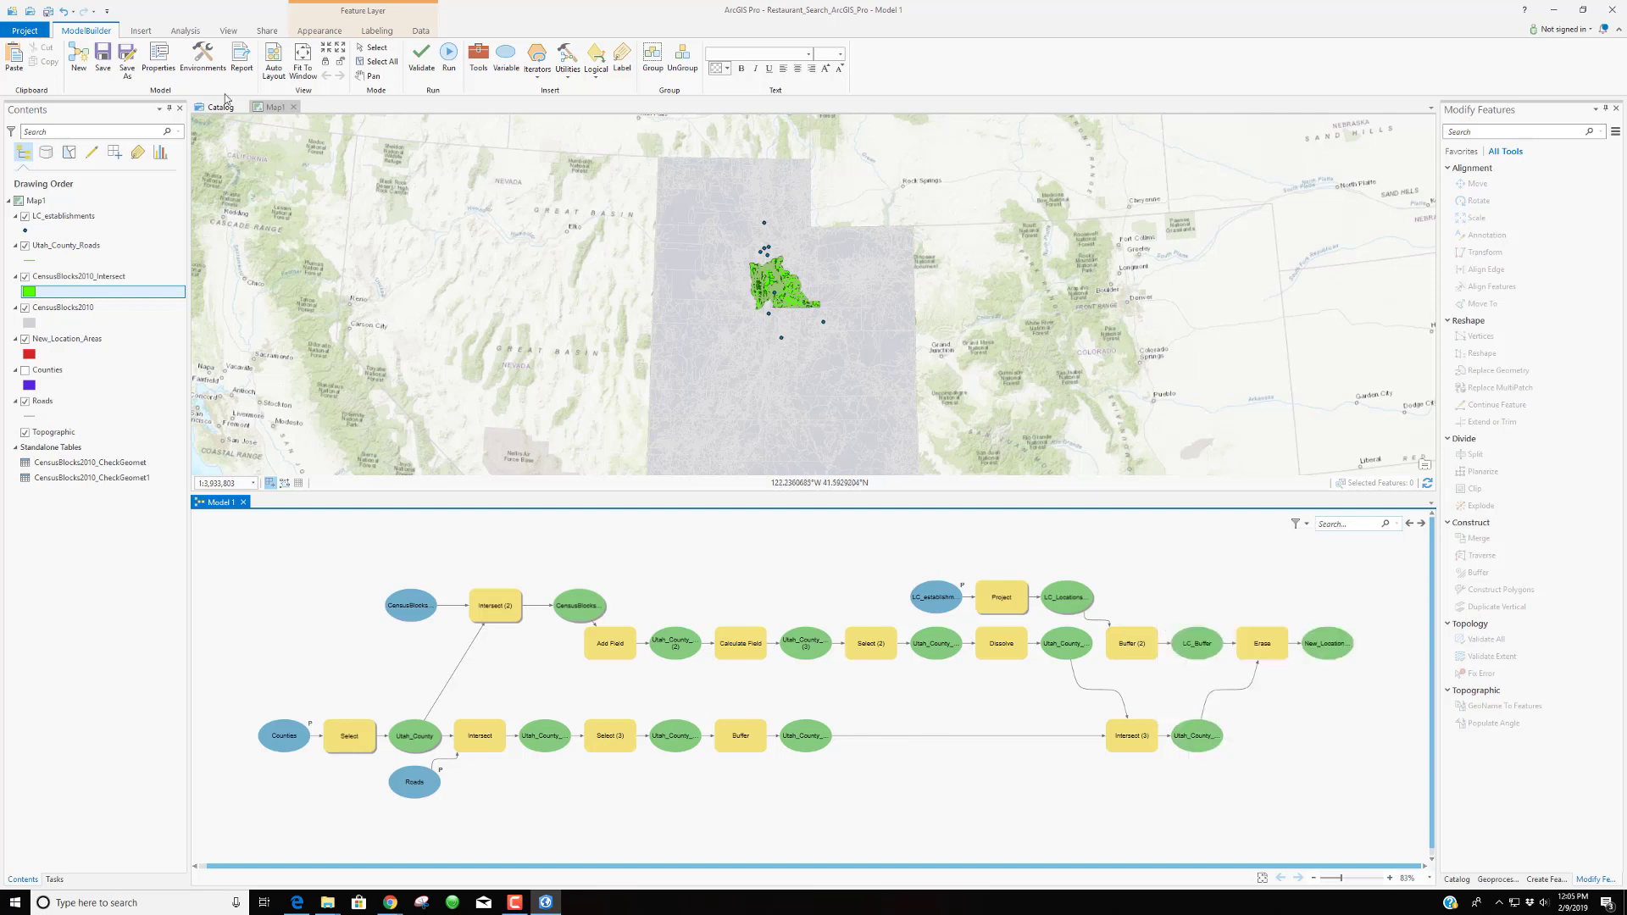
pyautogui.click(127, 65)
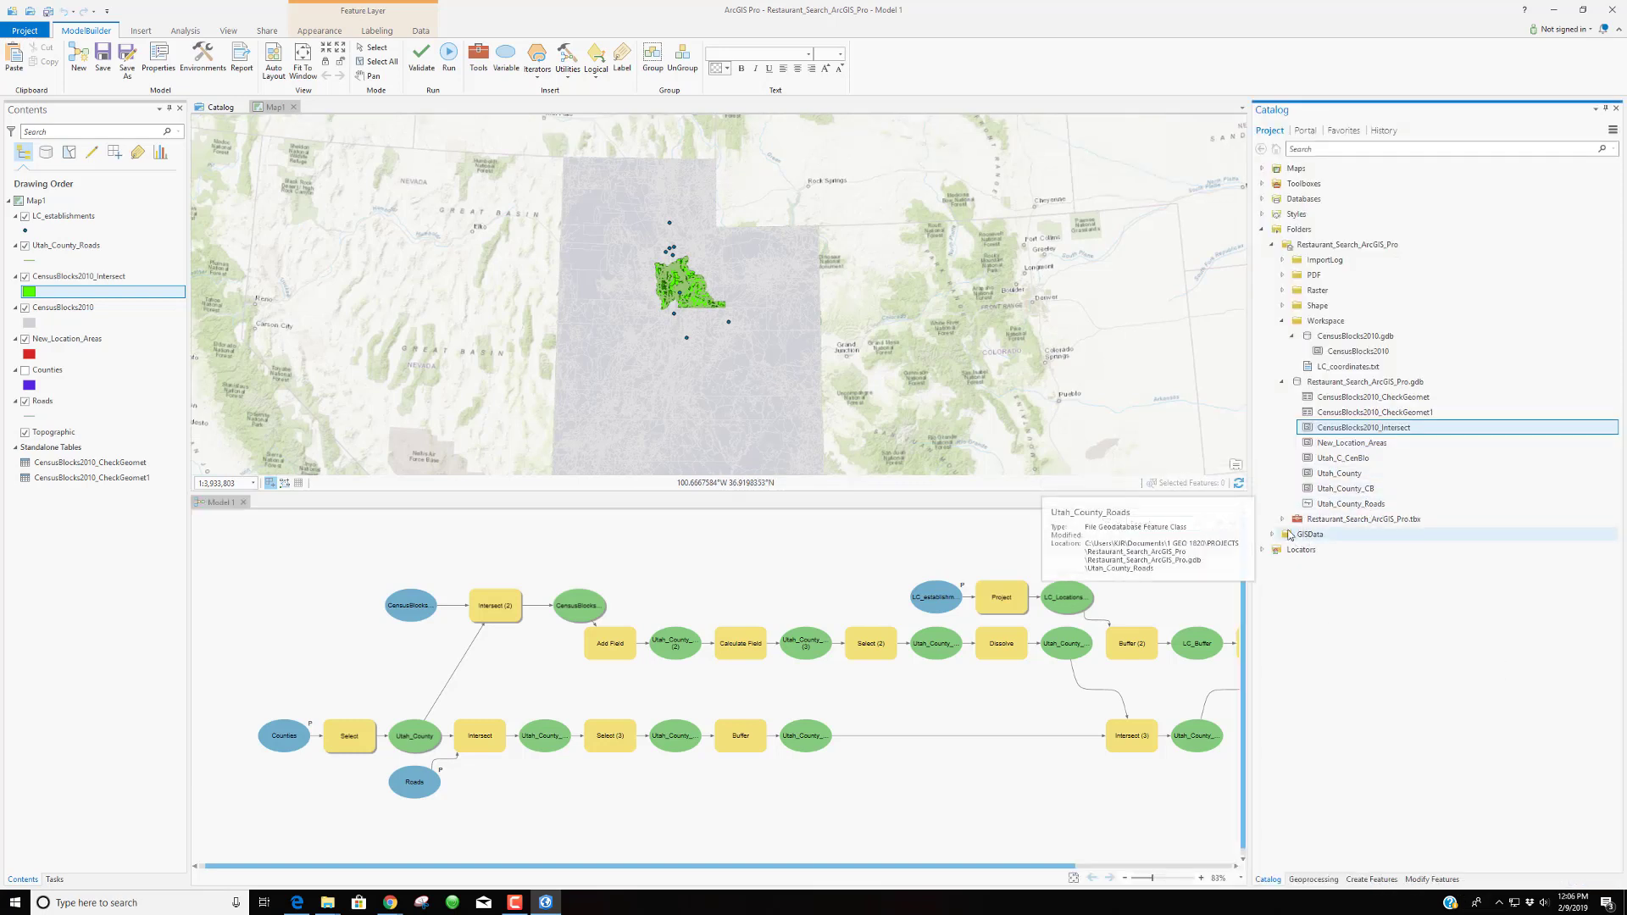
# Run the Model 1 tool from the Restaurant_Search_ArcGIS_Pro toolbox with LC_establishments, Counties and Roads as inputs
pyautogui.click(1283, 519)
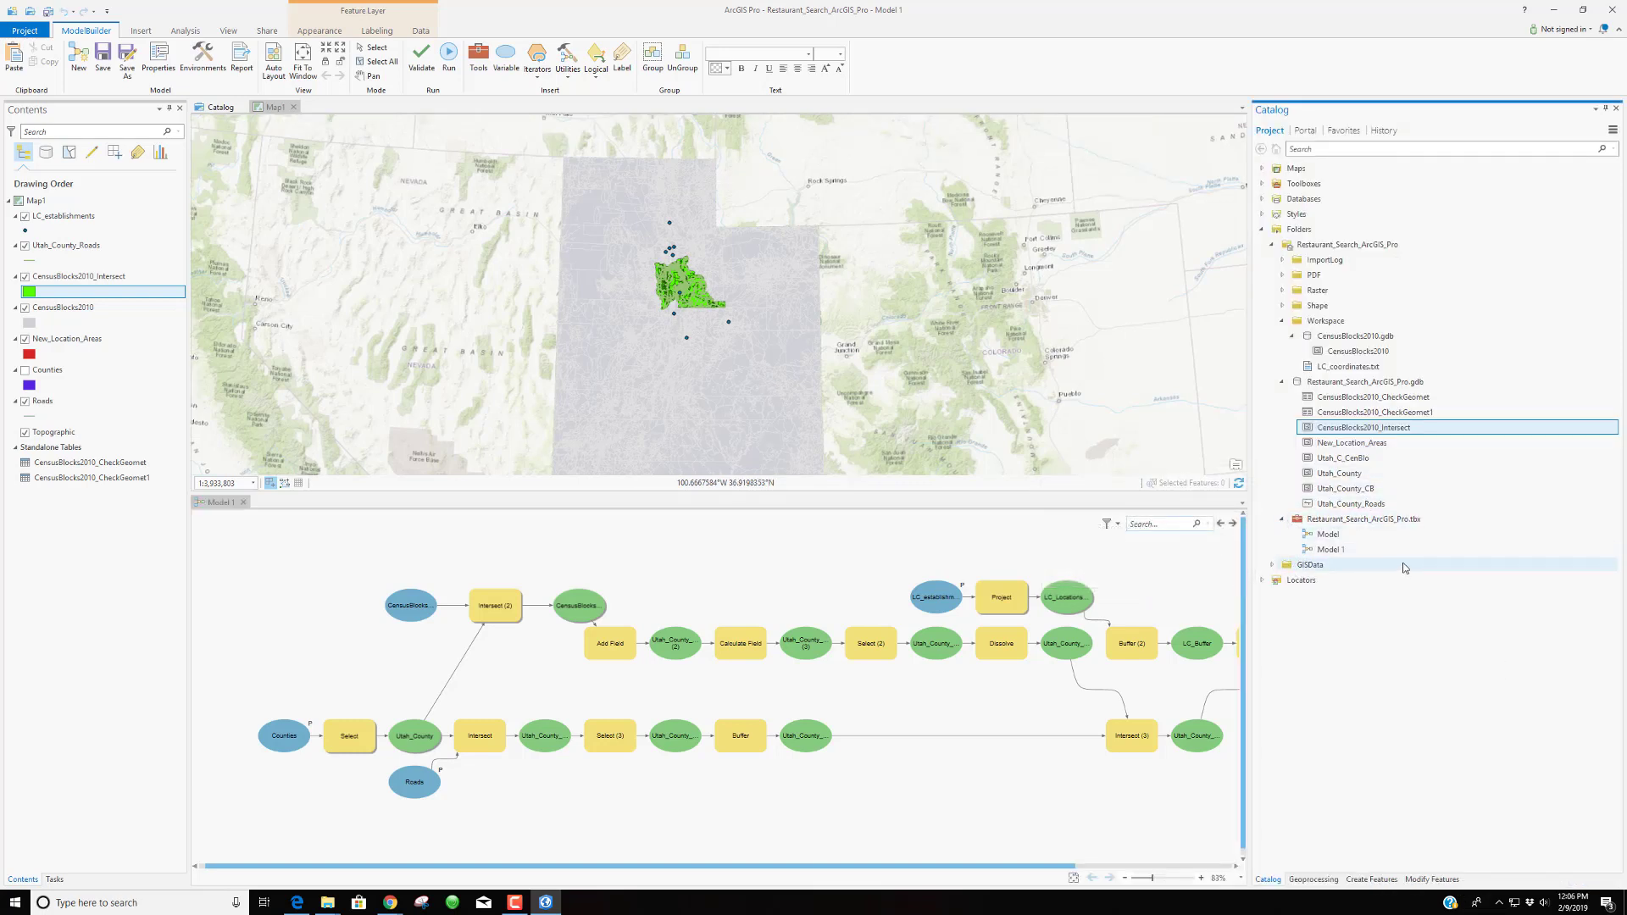
pyautogui.doubleClick(1331, 551)
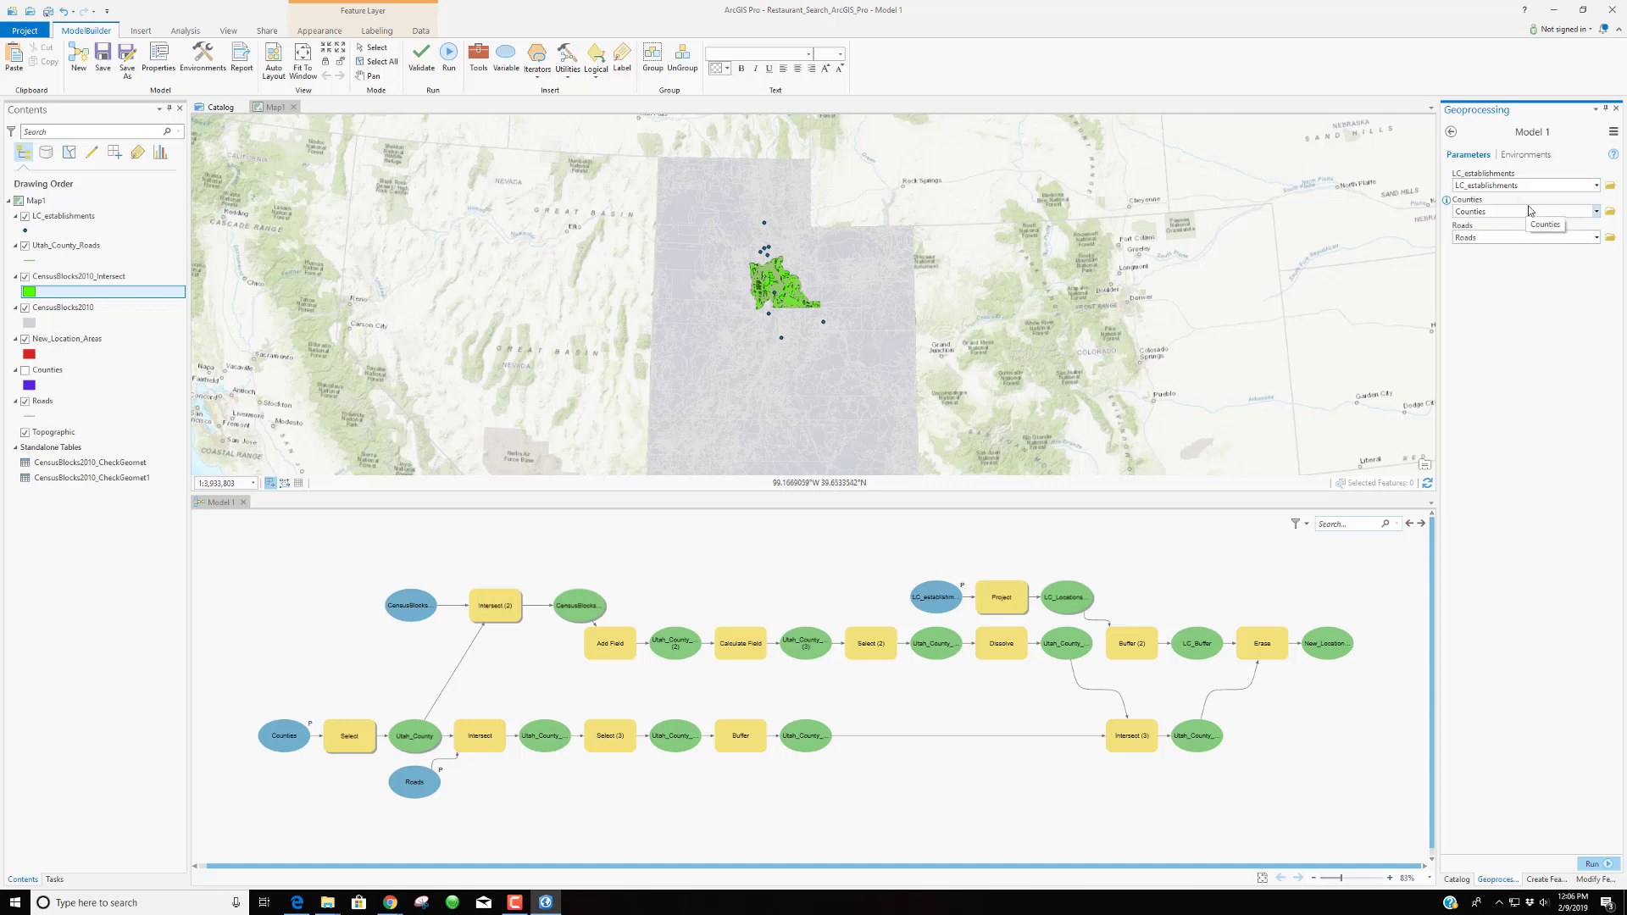
pyautogui.click(1596, 863)
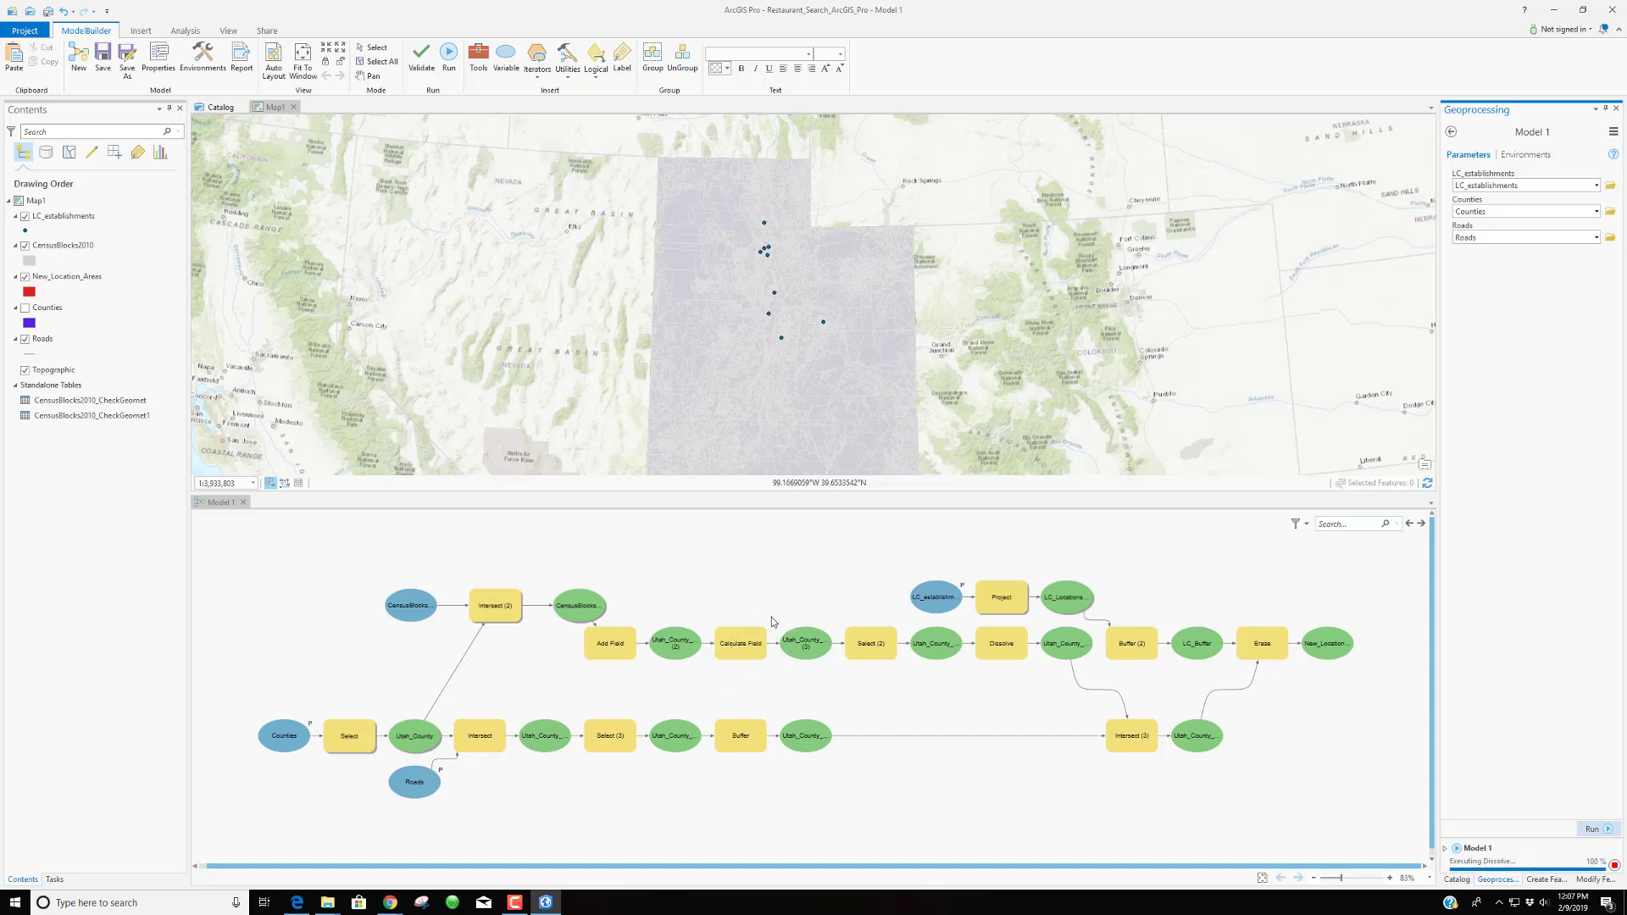
pyautogui.moveTo(762, 653)
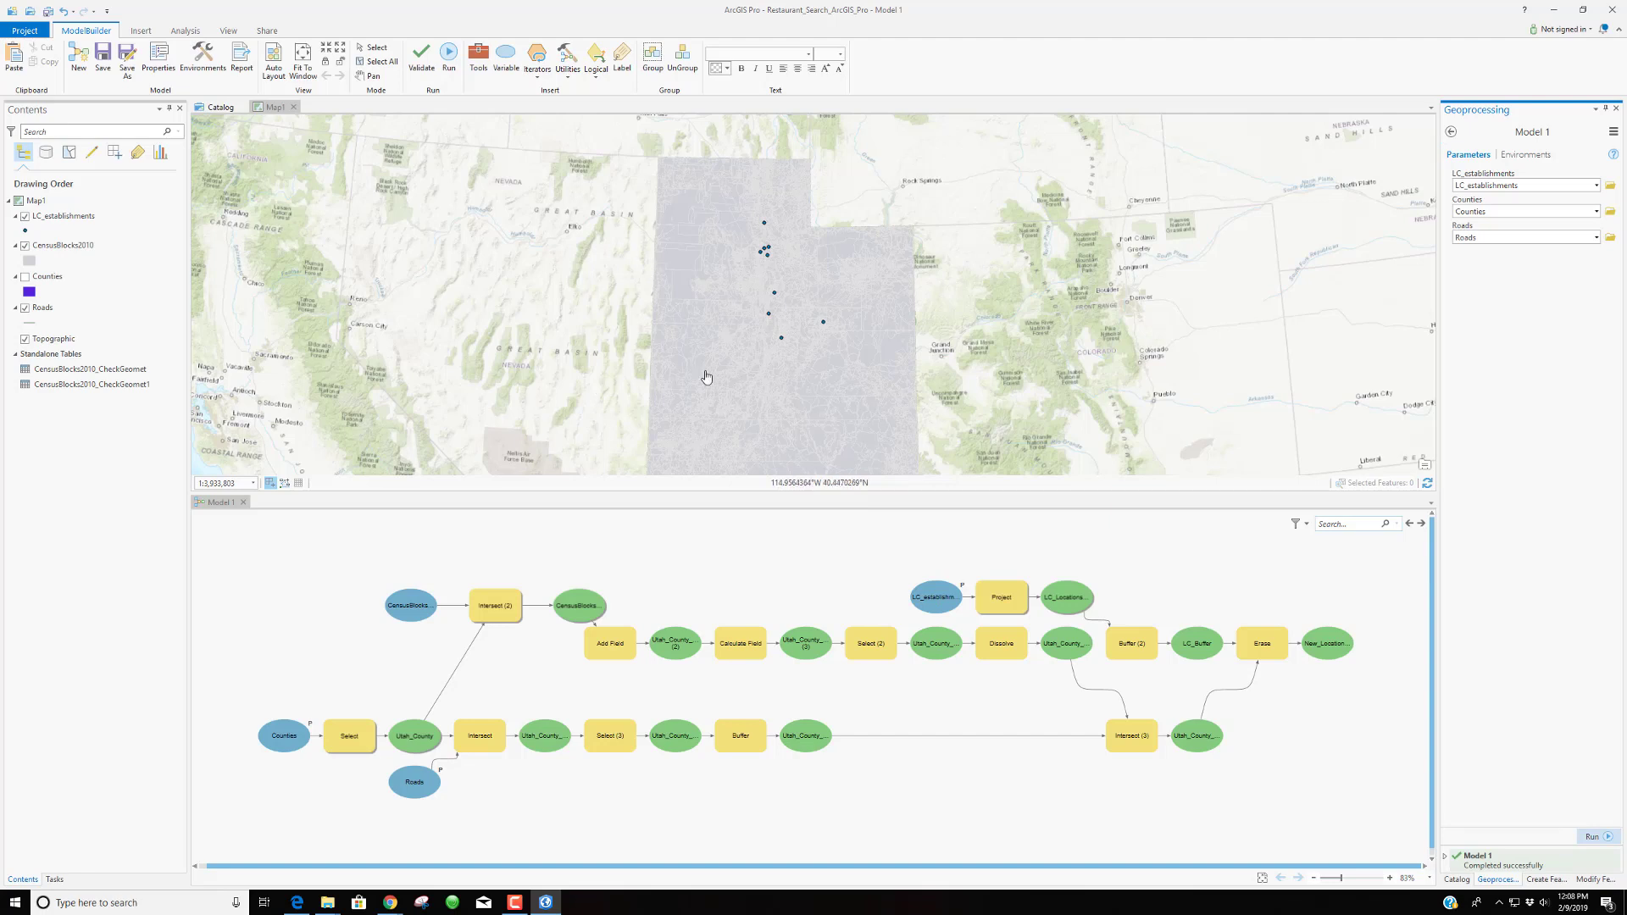
# Add the New_Location_Areas feature class to the map and hide the CensusBlocks2010 and Roads layers
pyautogui.click(1456, 879)
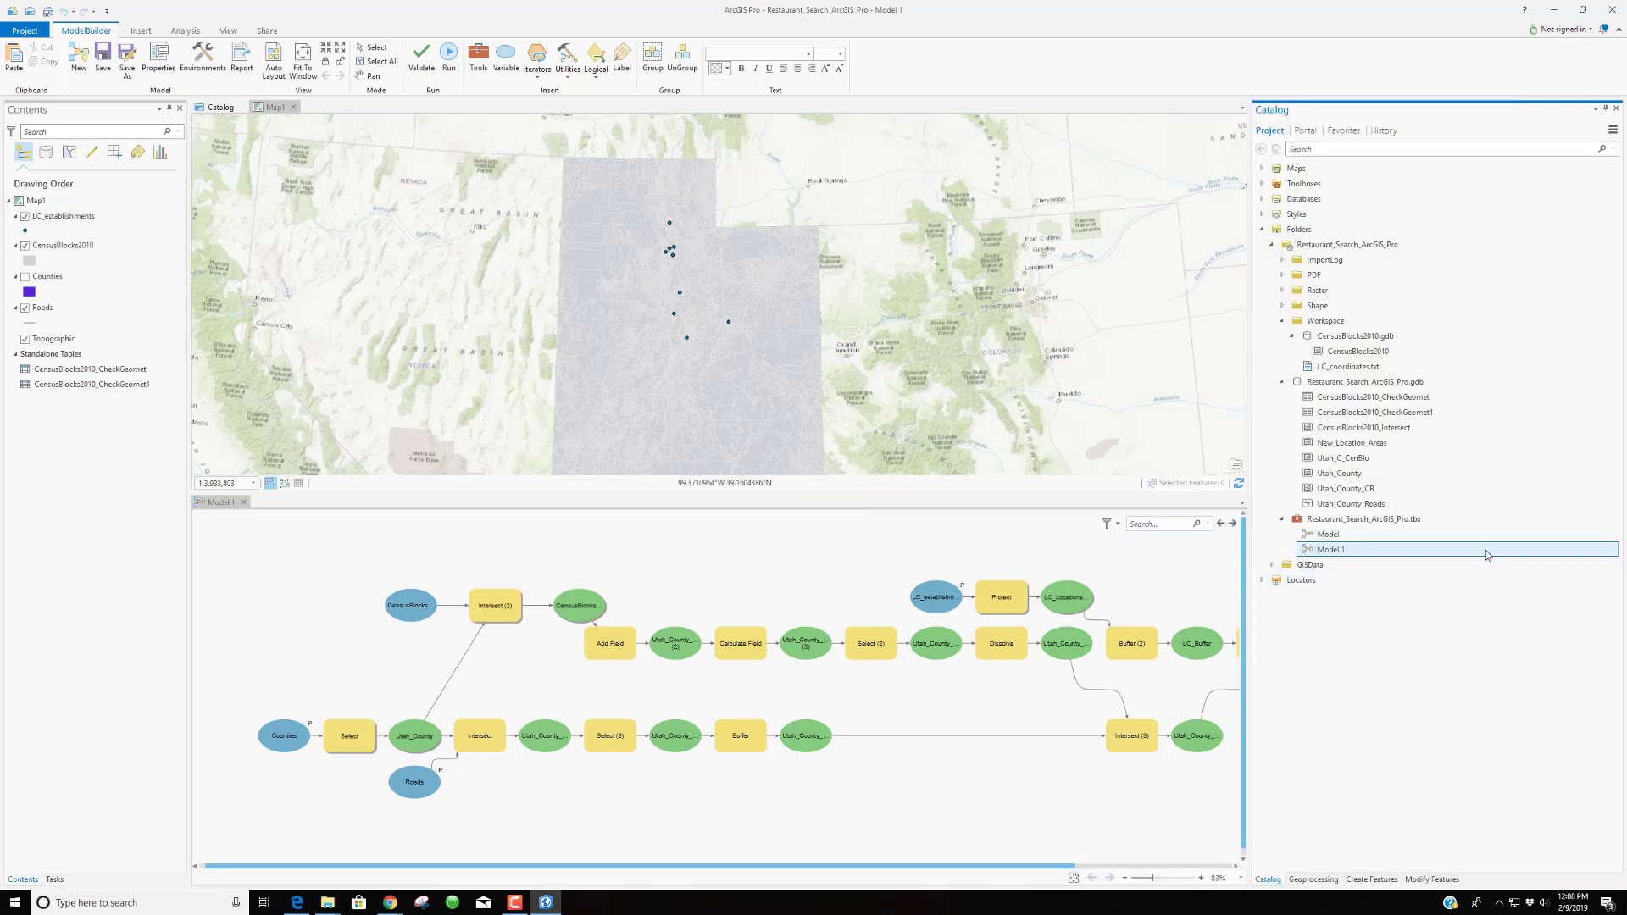
pyautogui.click(1366, 444)
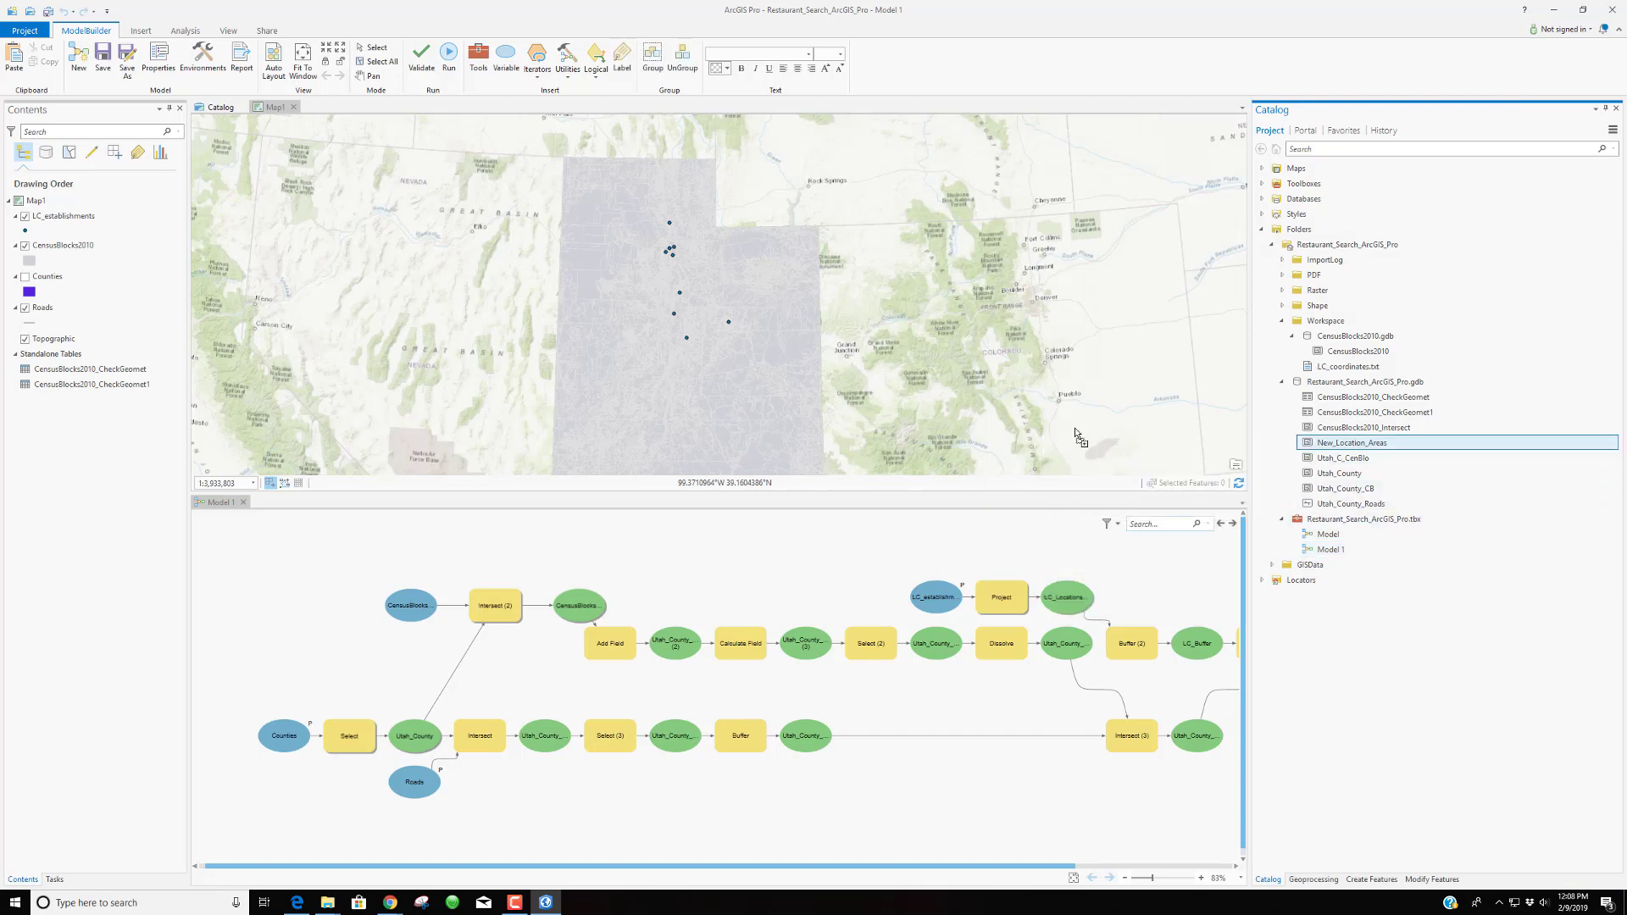
pyautogui.click(1008, 428)
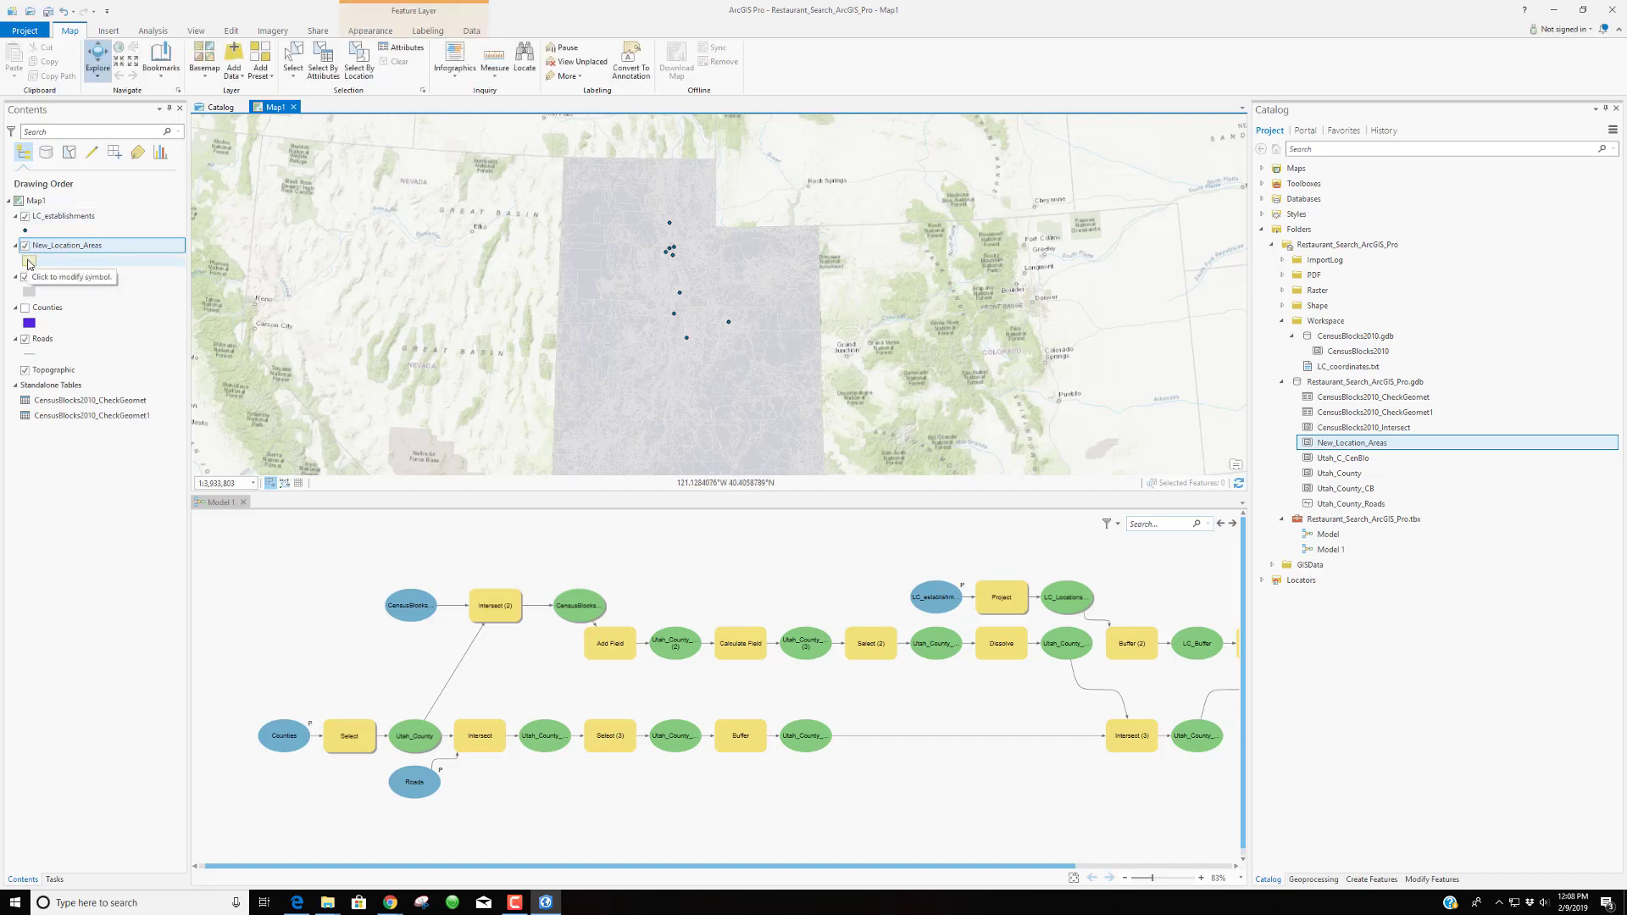
pyautogui.click(25, 276)
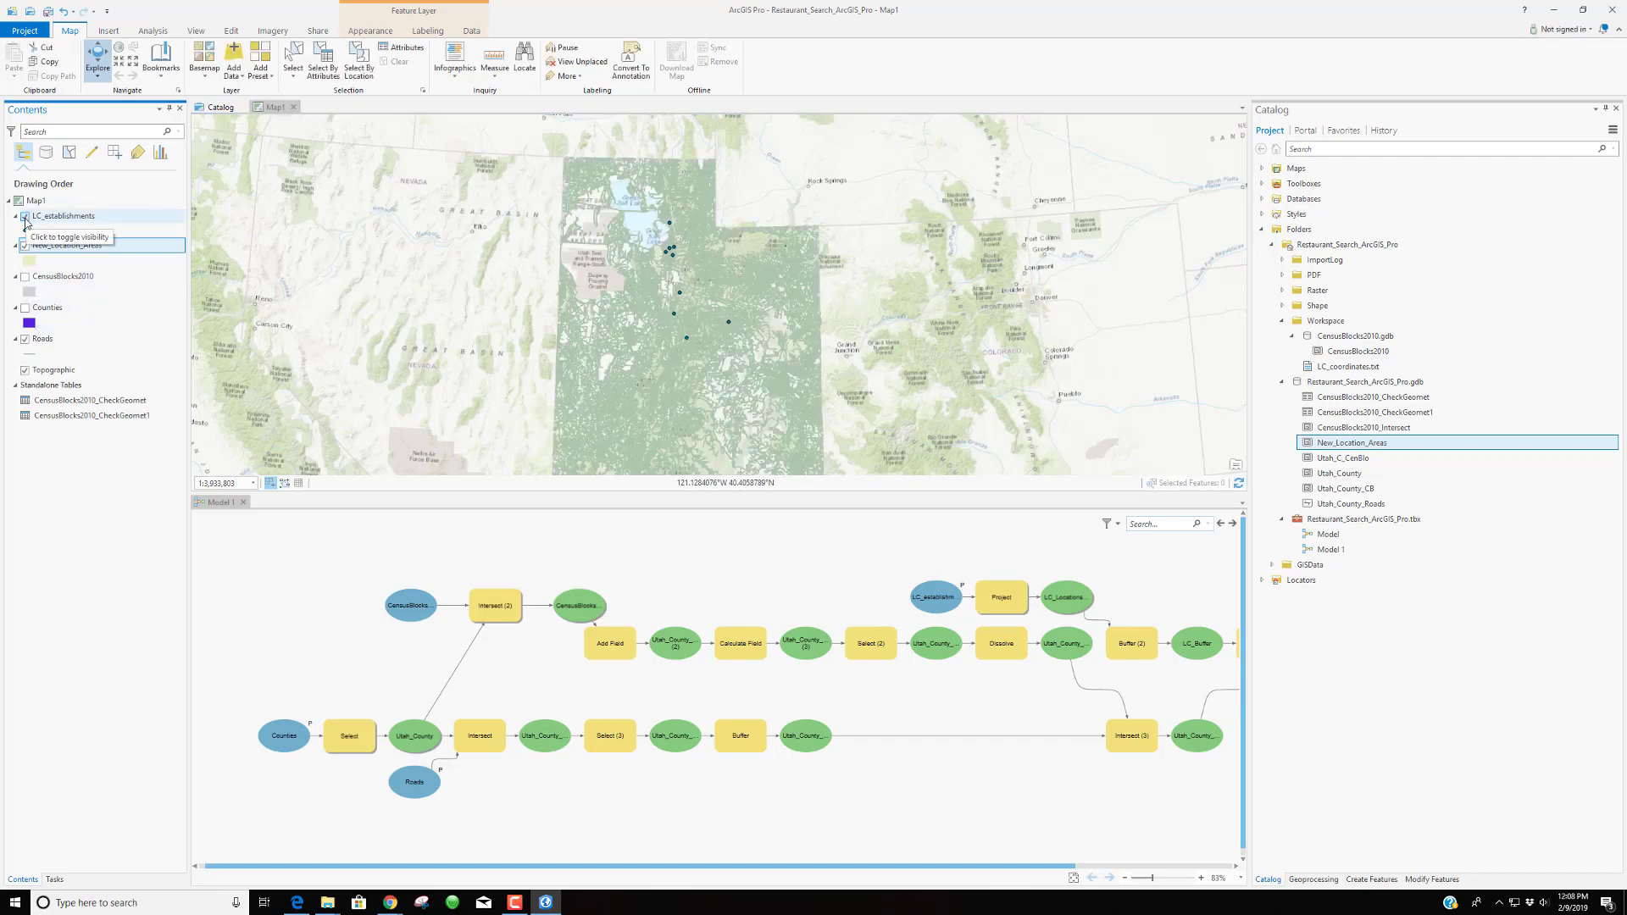
pyautogui.click(25, 339)
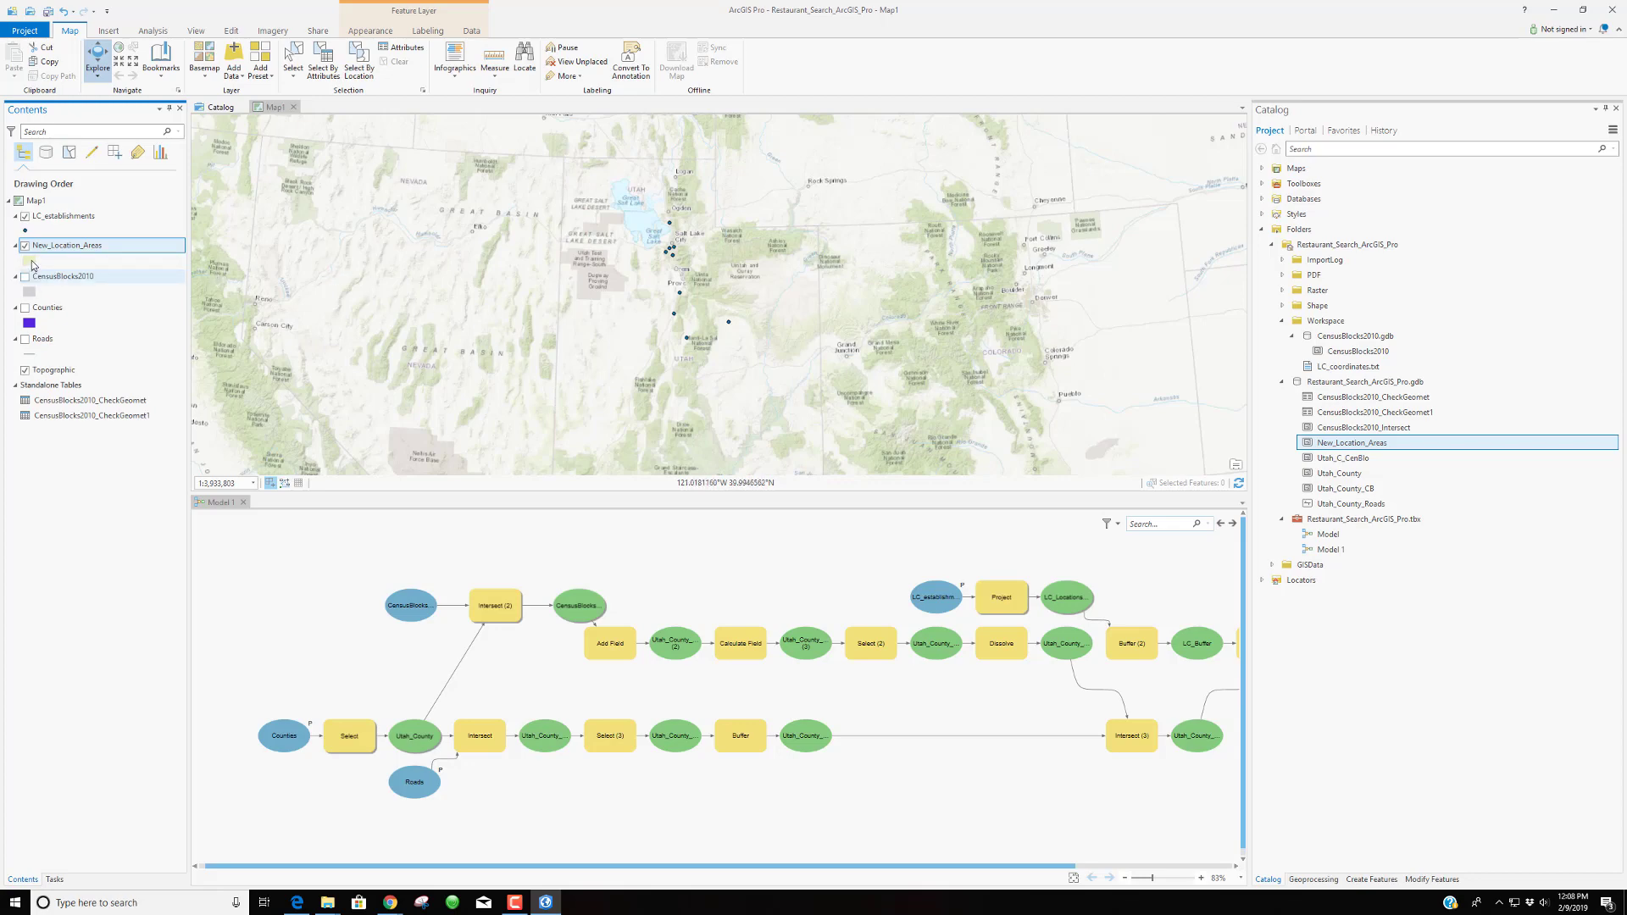
# Change the New_Location_Areas layer's polygon symbol to Pink (Muted) and close the symbology settings
pyautogui.click(31, 263)
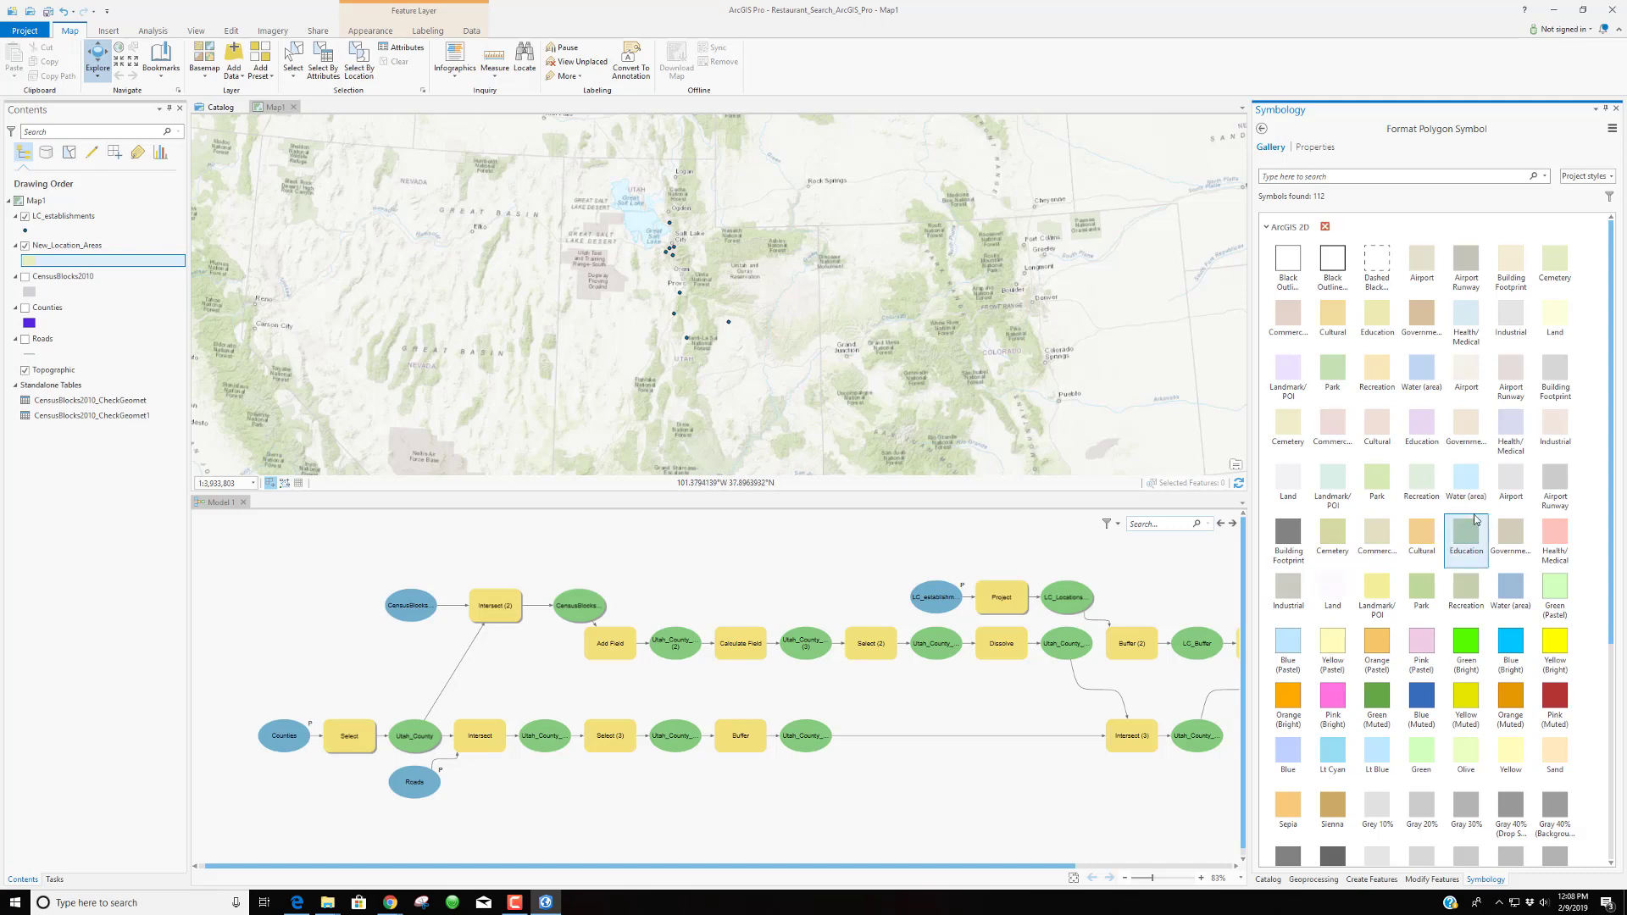
pyautogui.click(1555, 697)
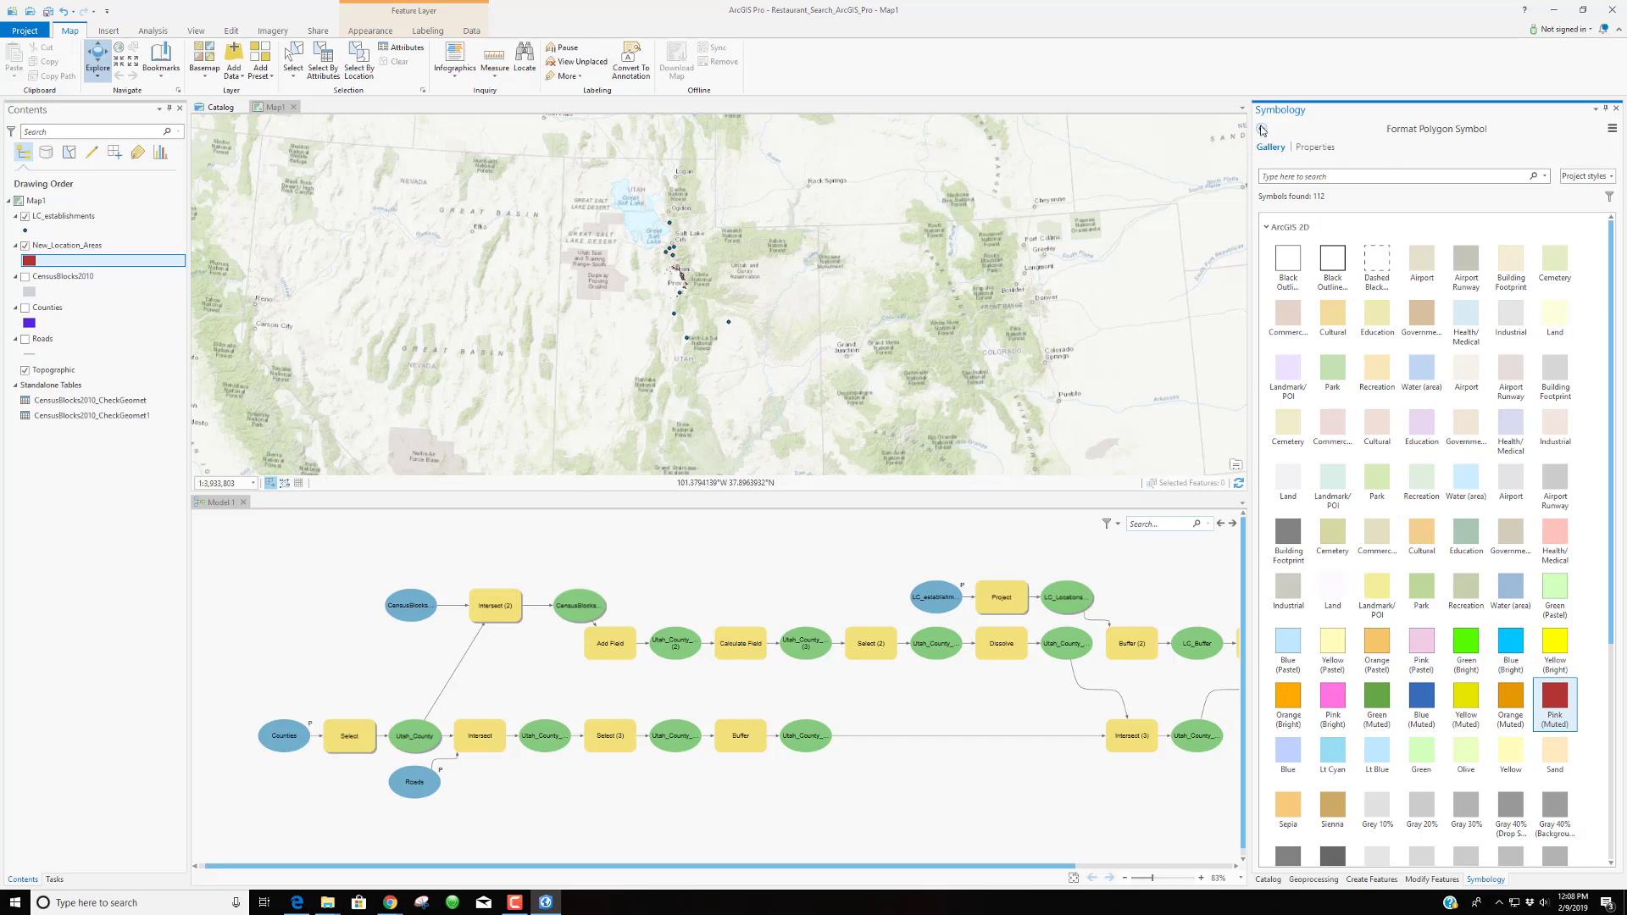
pyautogui.click(1615, 109)
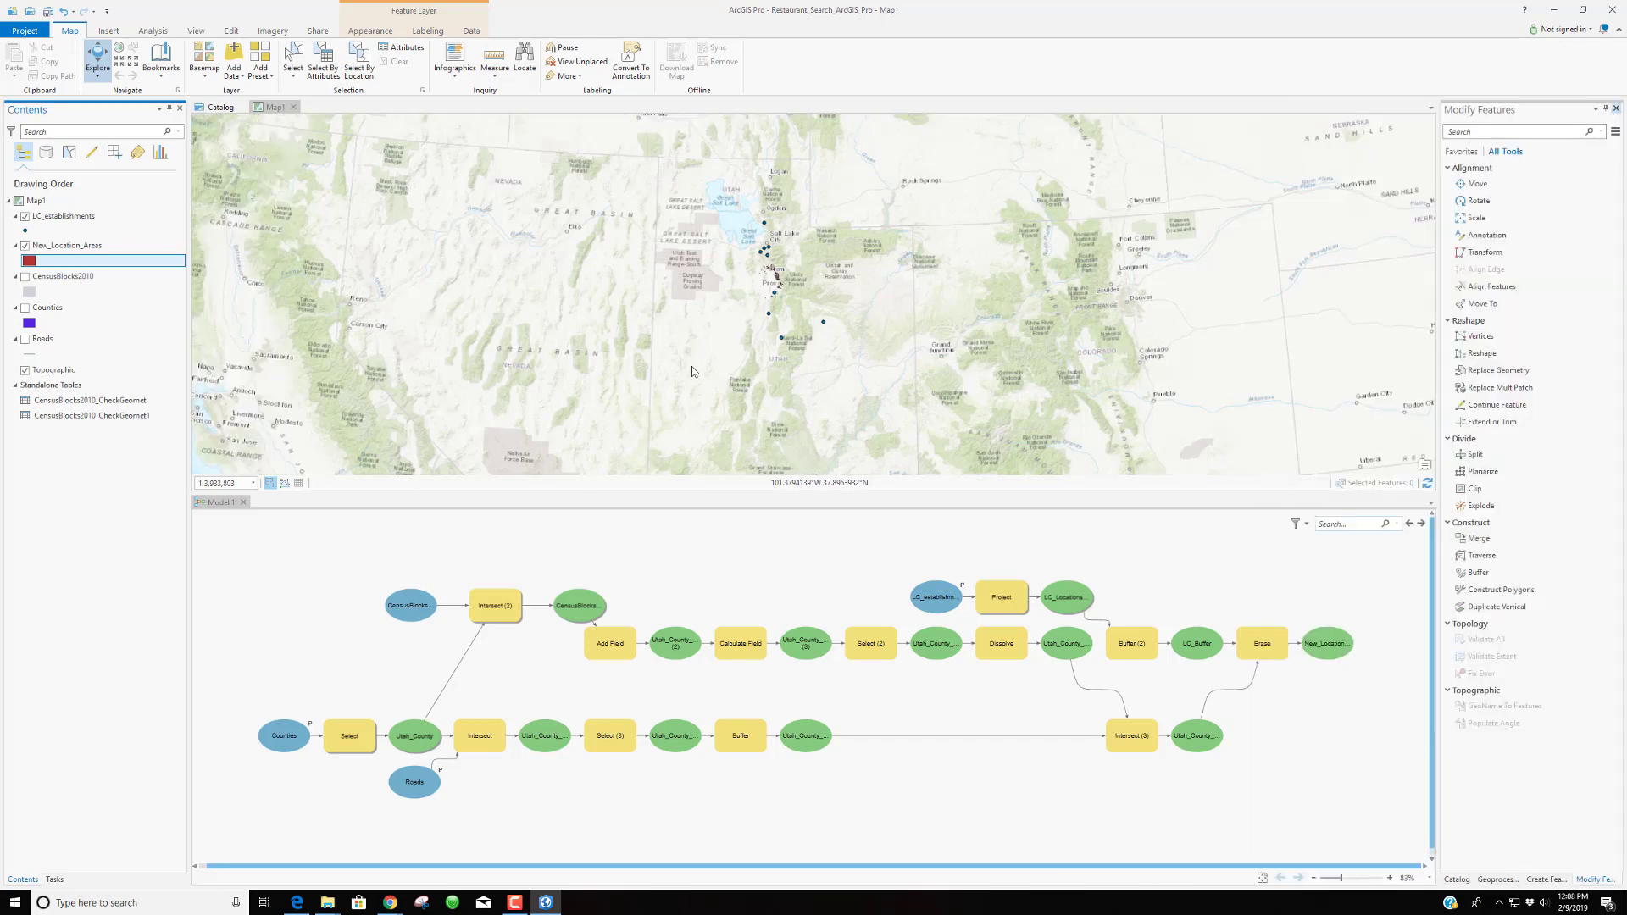
# Zoom to the New_Location_Areas layer and examine the candidate restaurant areas around Utah Lake
pyautogui.rightClick(60, 250)
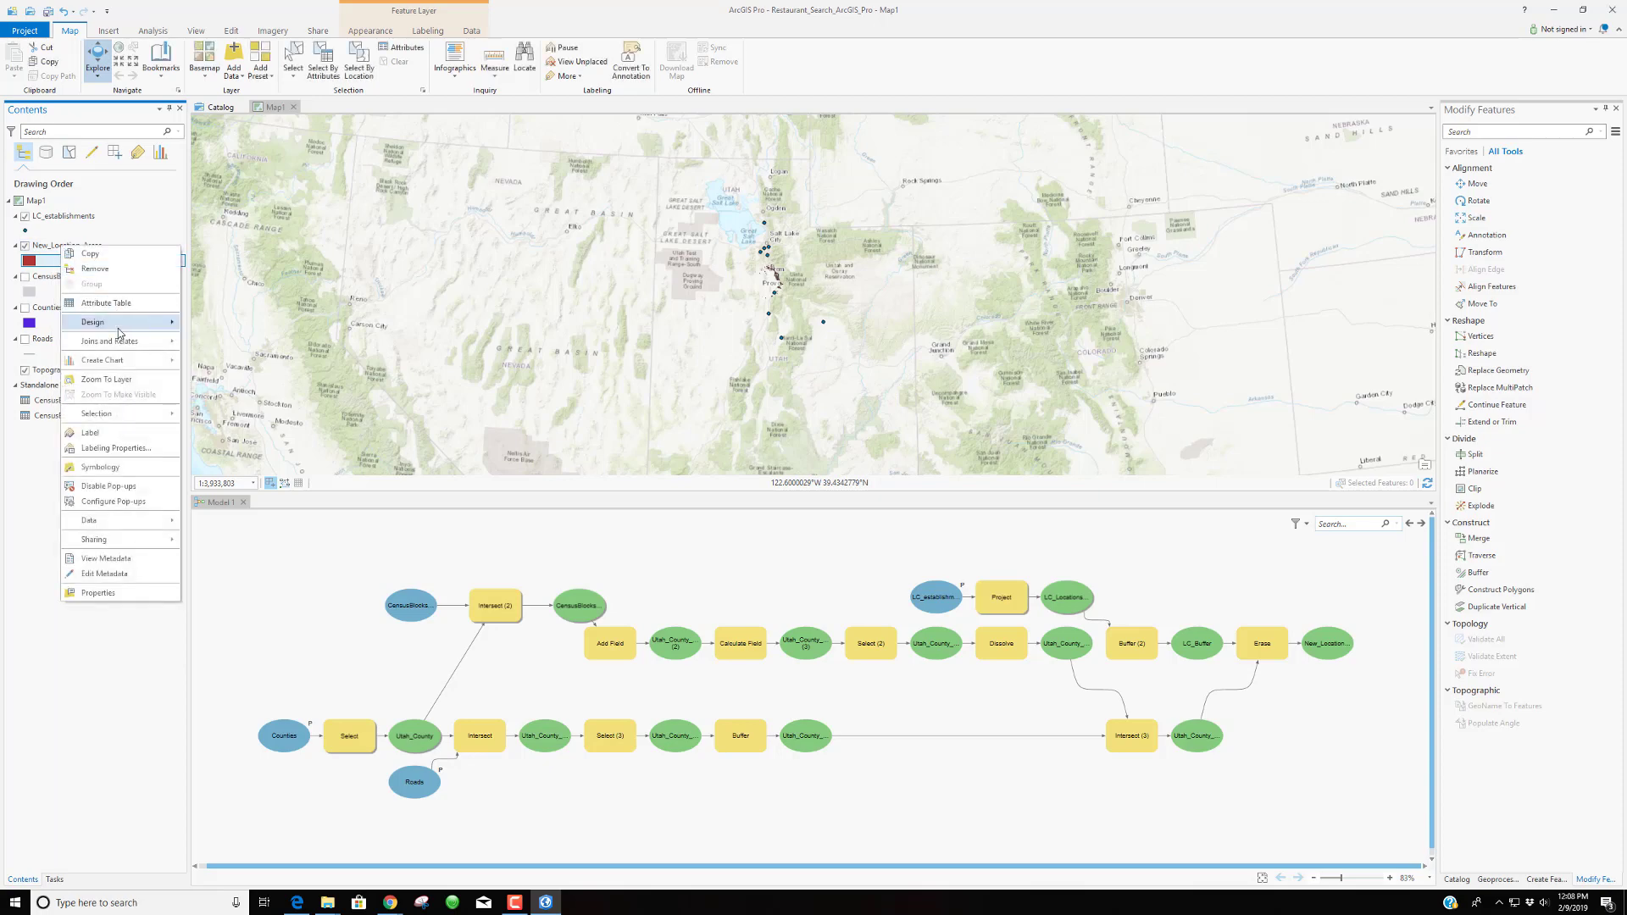
pyautogui.click(106, 379)
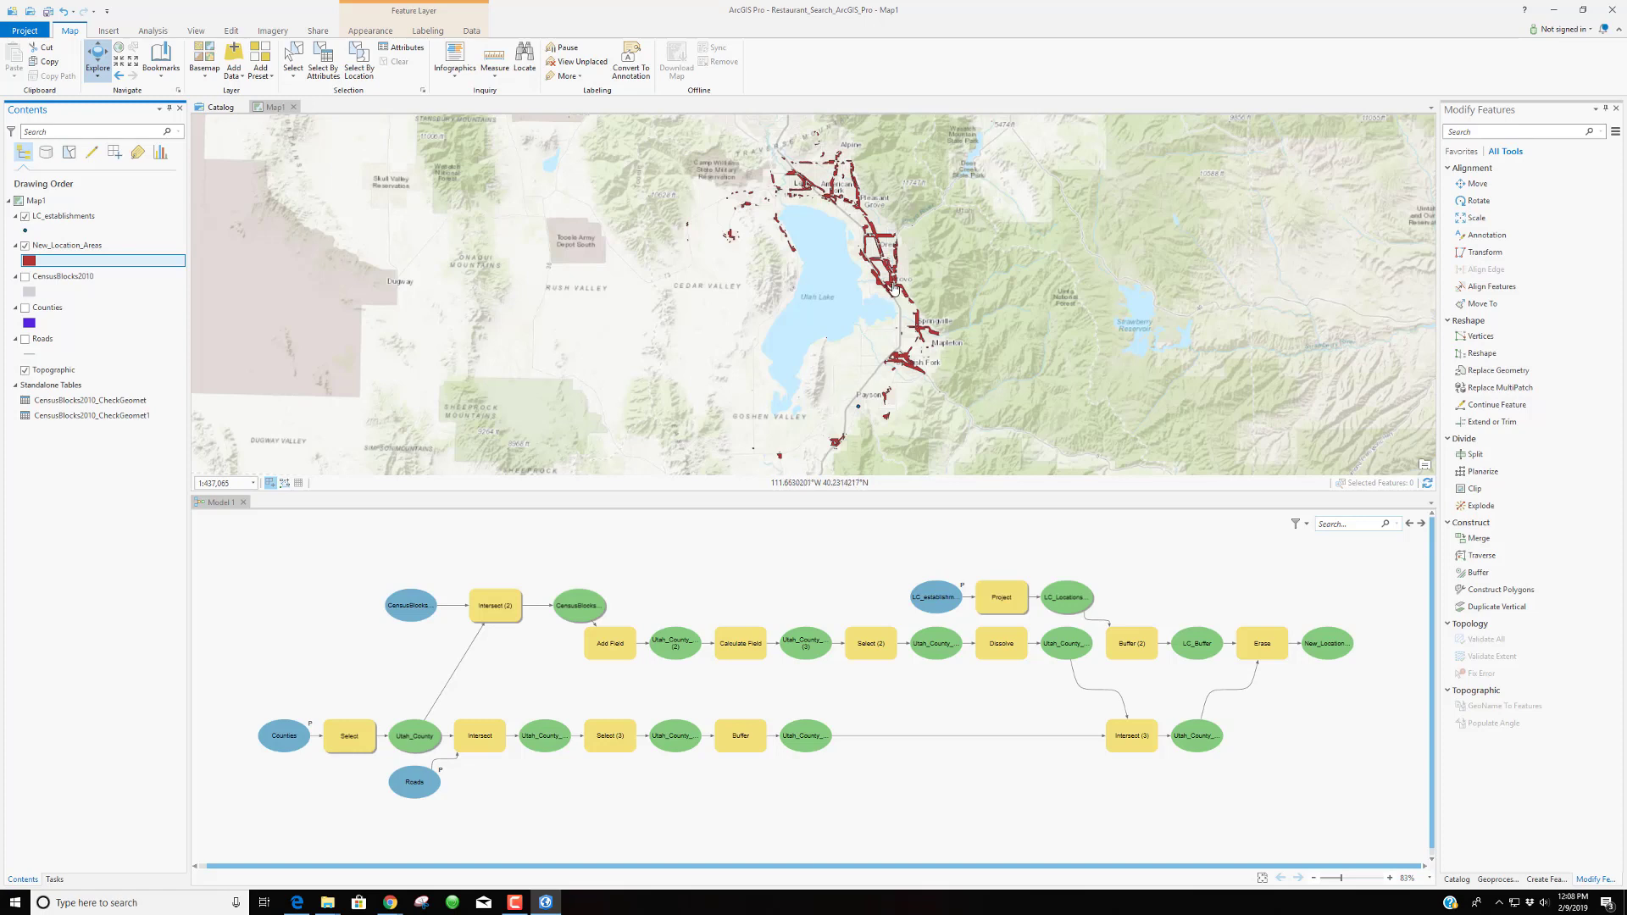
pyautogui.scroll(4, 890, 288)
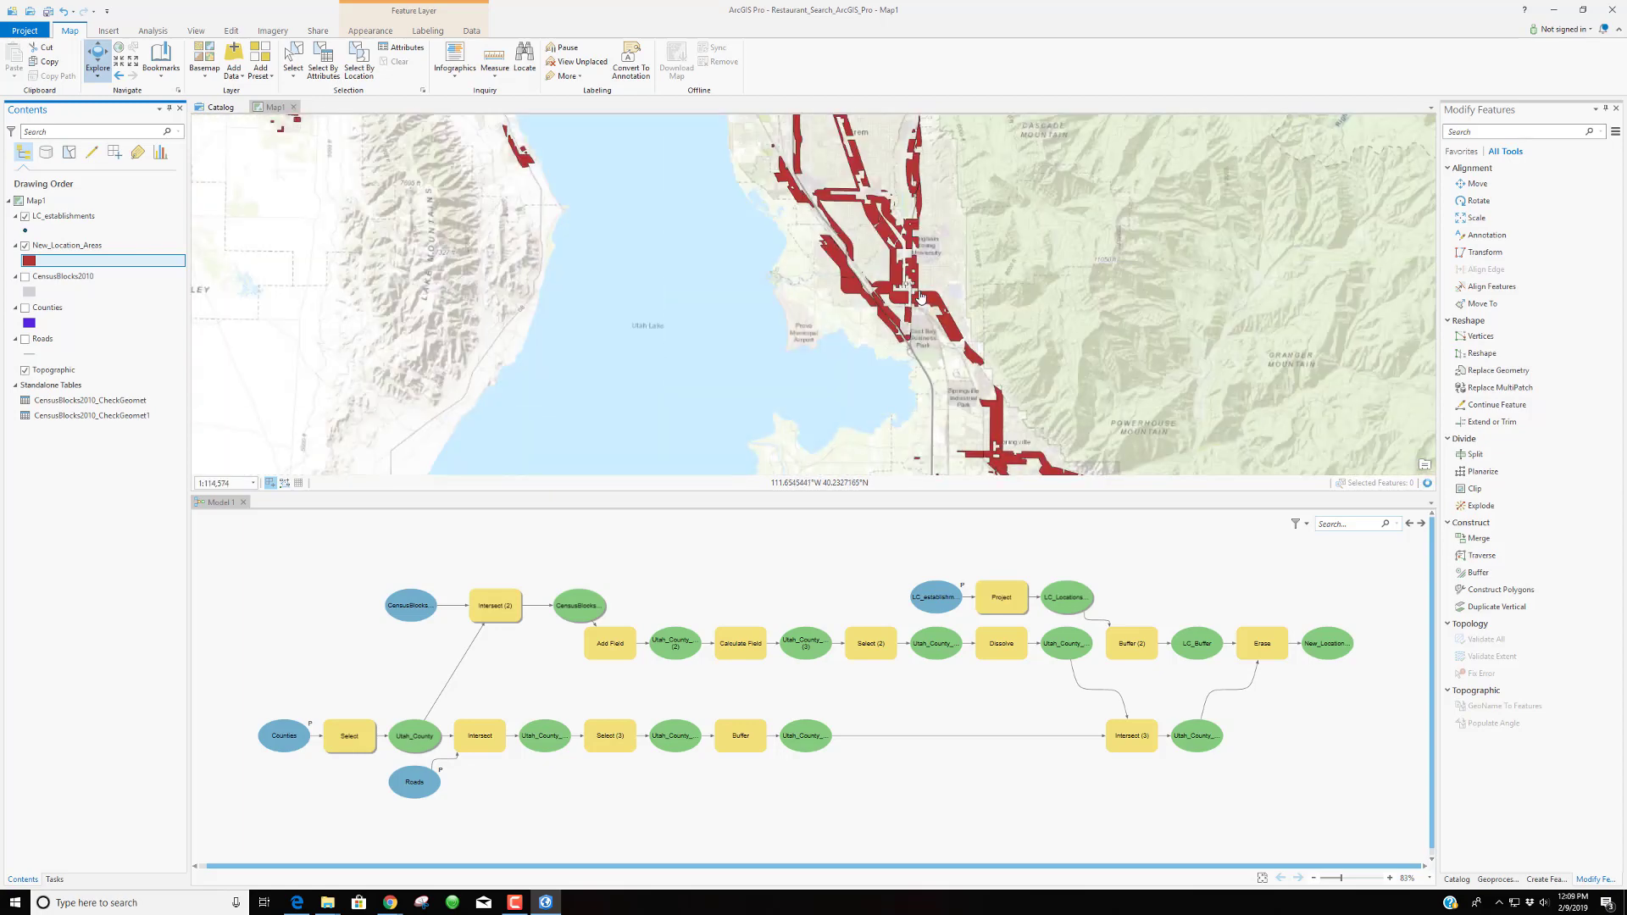
pyautogui.moveTo(873, 268); pyautogui.dragTo(894, 335)
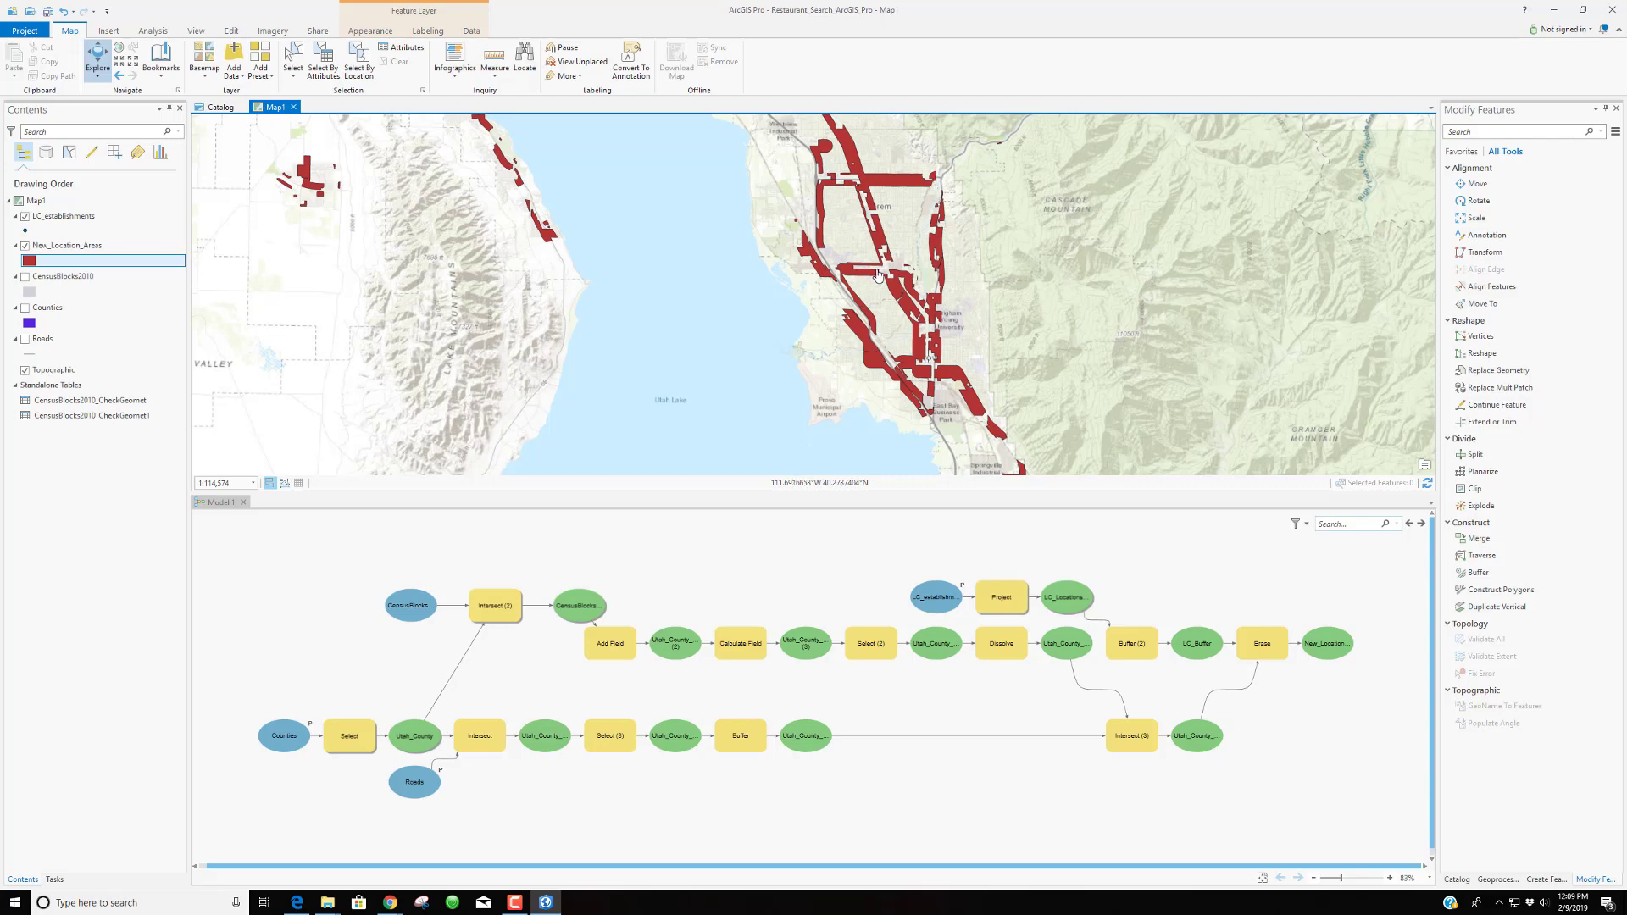
pyautogui.scroll(-3, 881, 292)
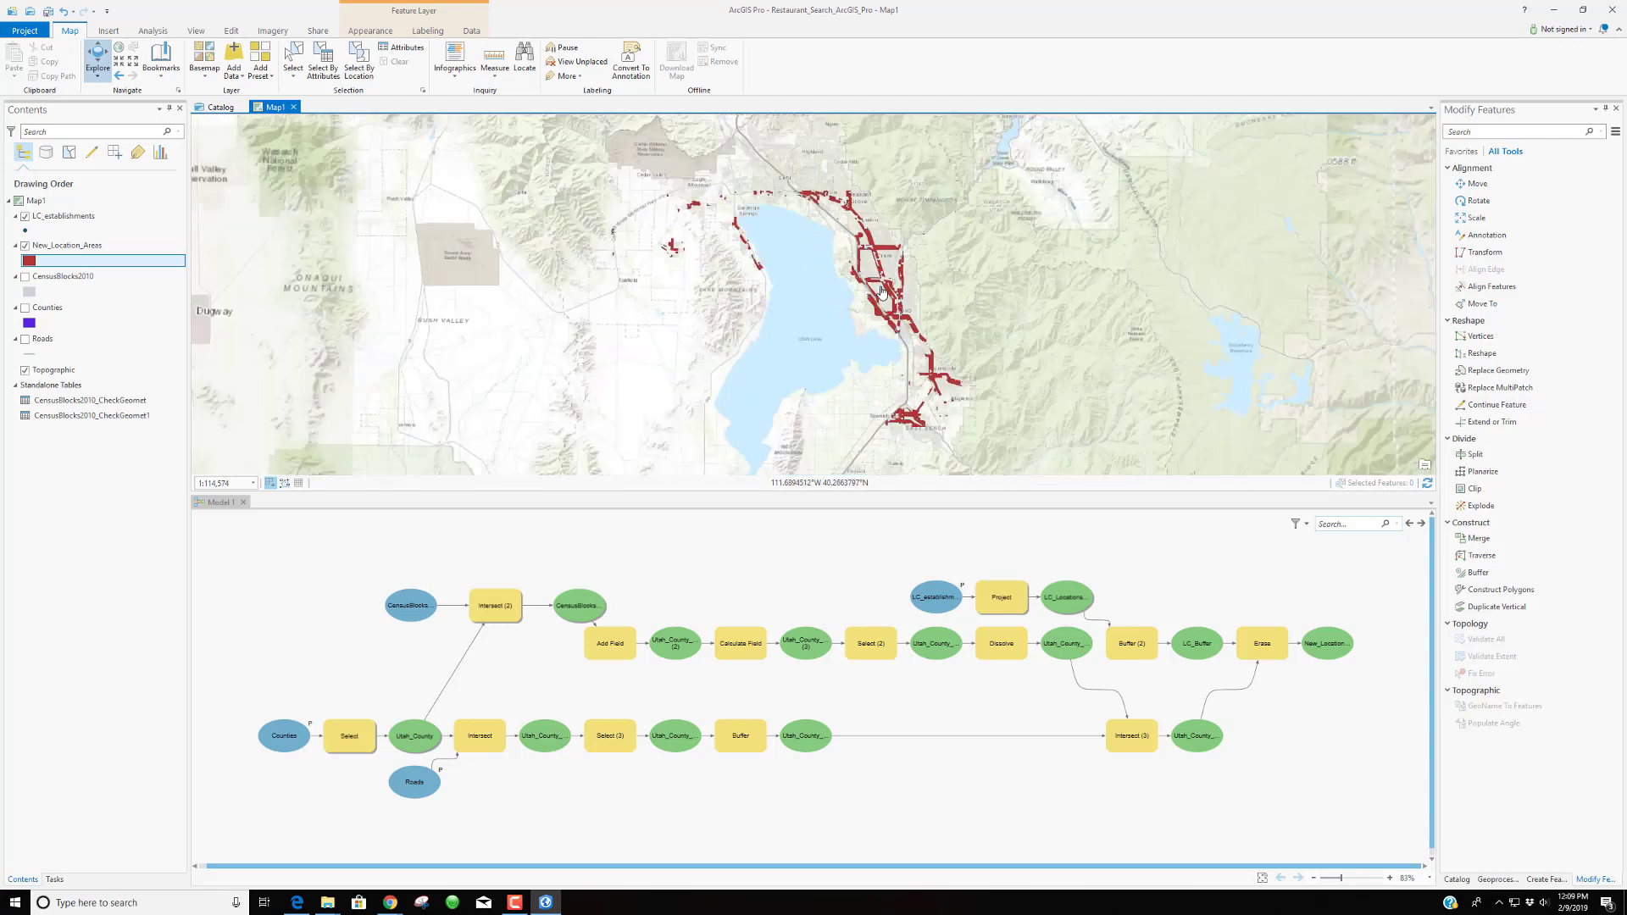
pyautogui.scroll(2, 894, 281)
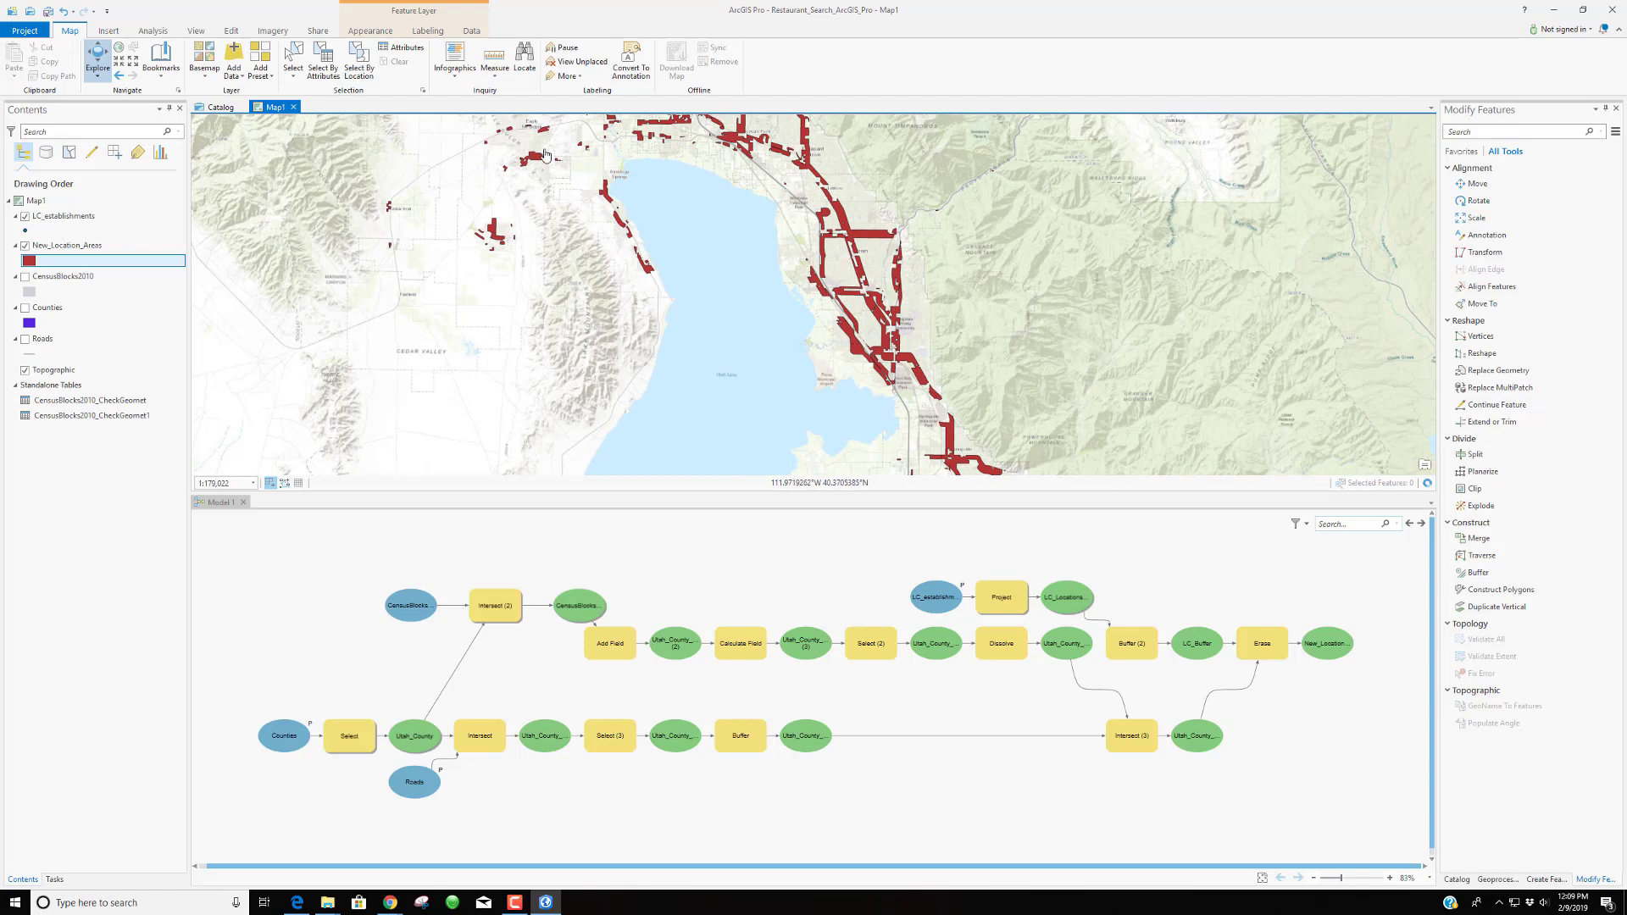
pyautogui.moveTo(822, 240); pyautogui.dragTo(824, 286)
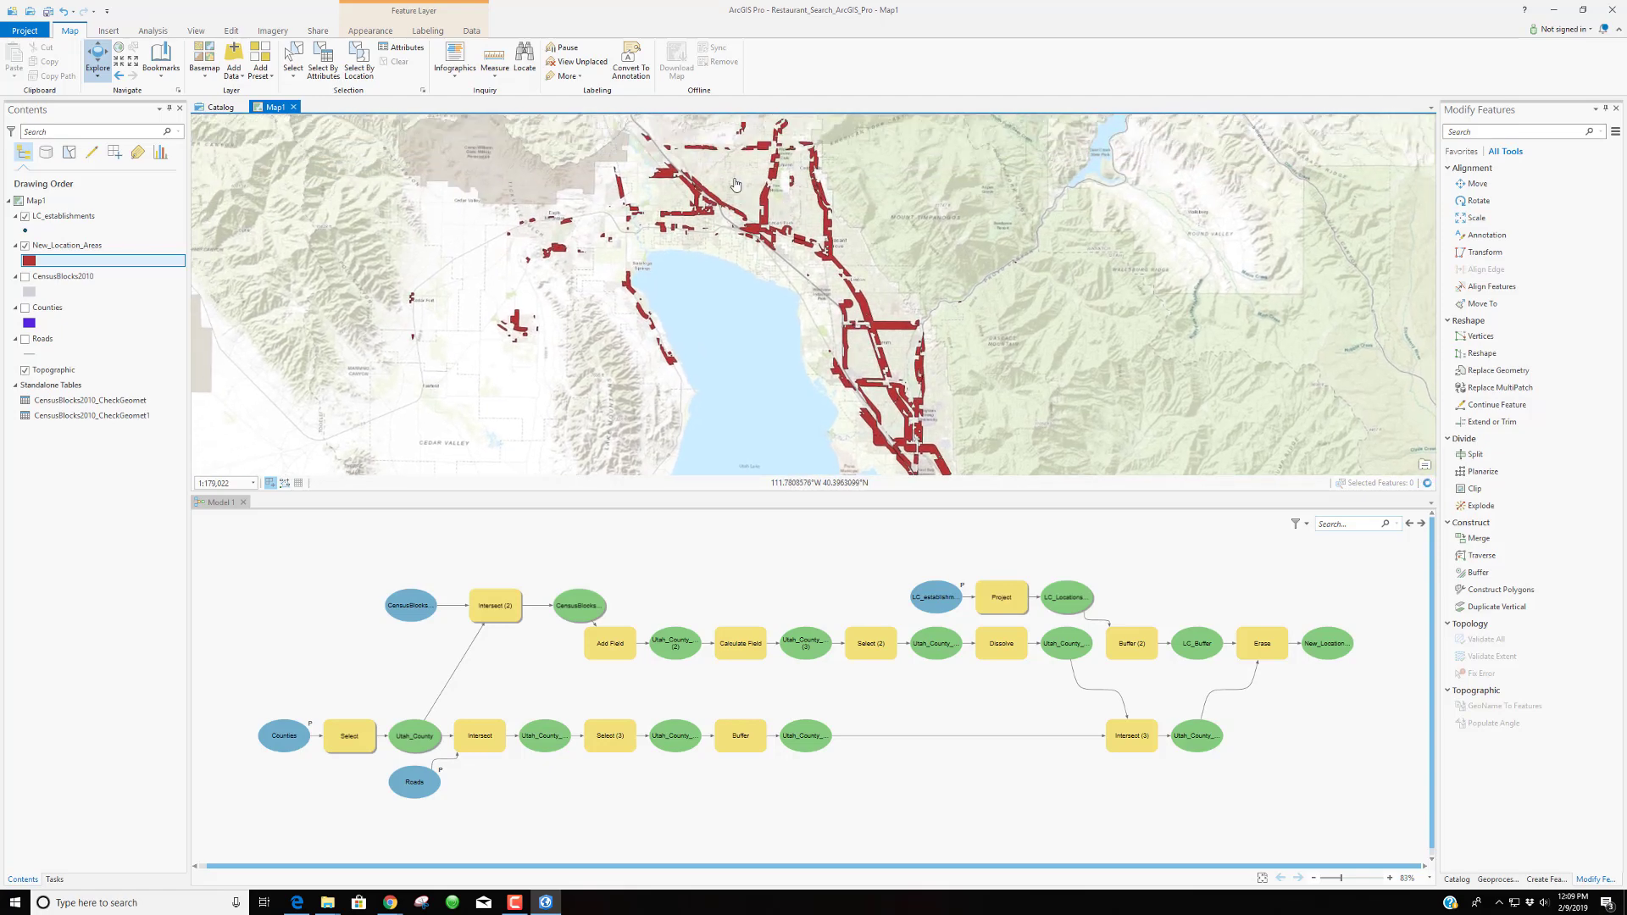
# Examine the candidate restaurant areas around Springville, Mapleton, Spanish Fork and Payson in relation to the existing LC_establishments points
pyautogui.moveTo(882, 238); pyautogui.dragTo(836, 153)
pyautogui.scroll(-2, 895, 350)
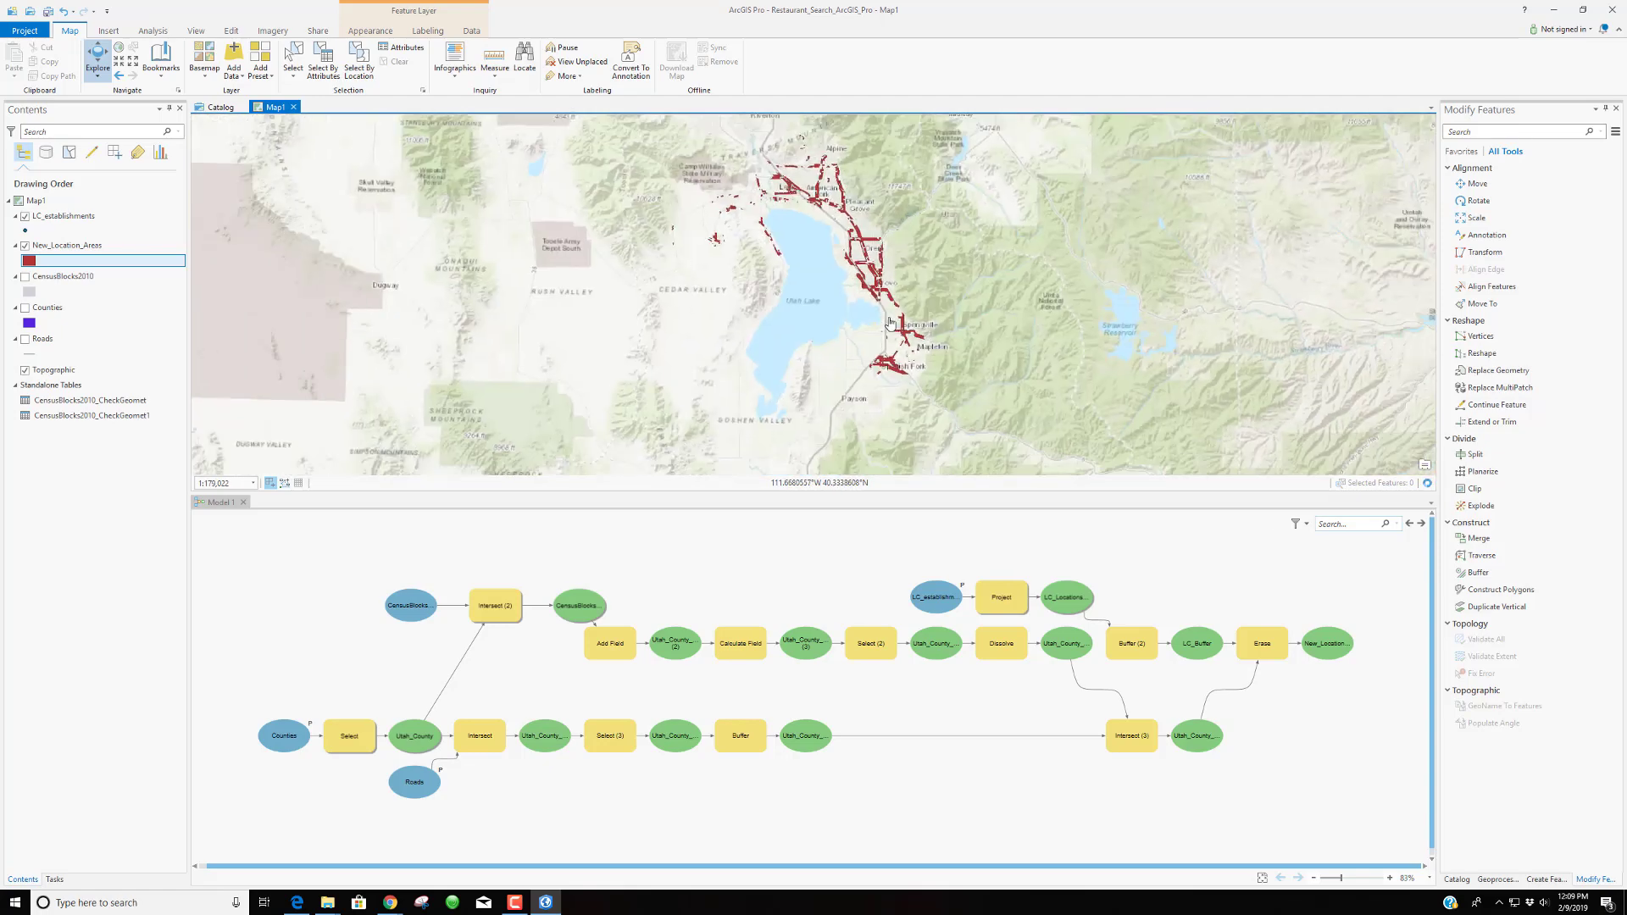
pyautogui.scroll(3, 895, 351)
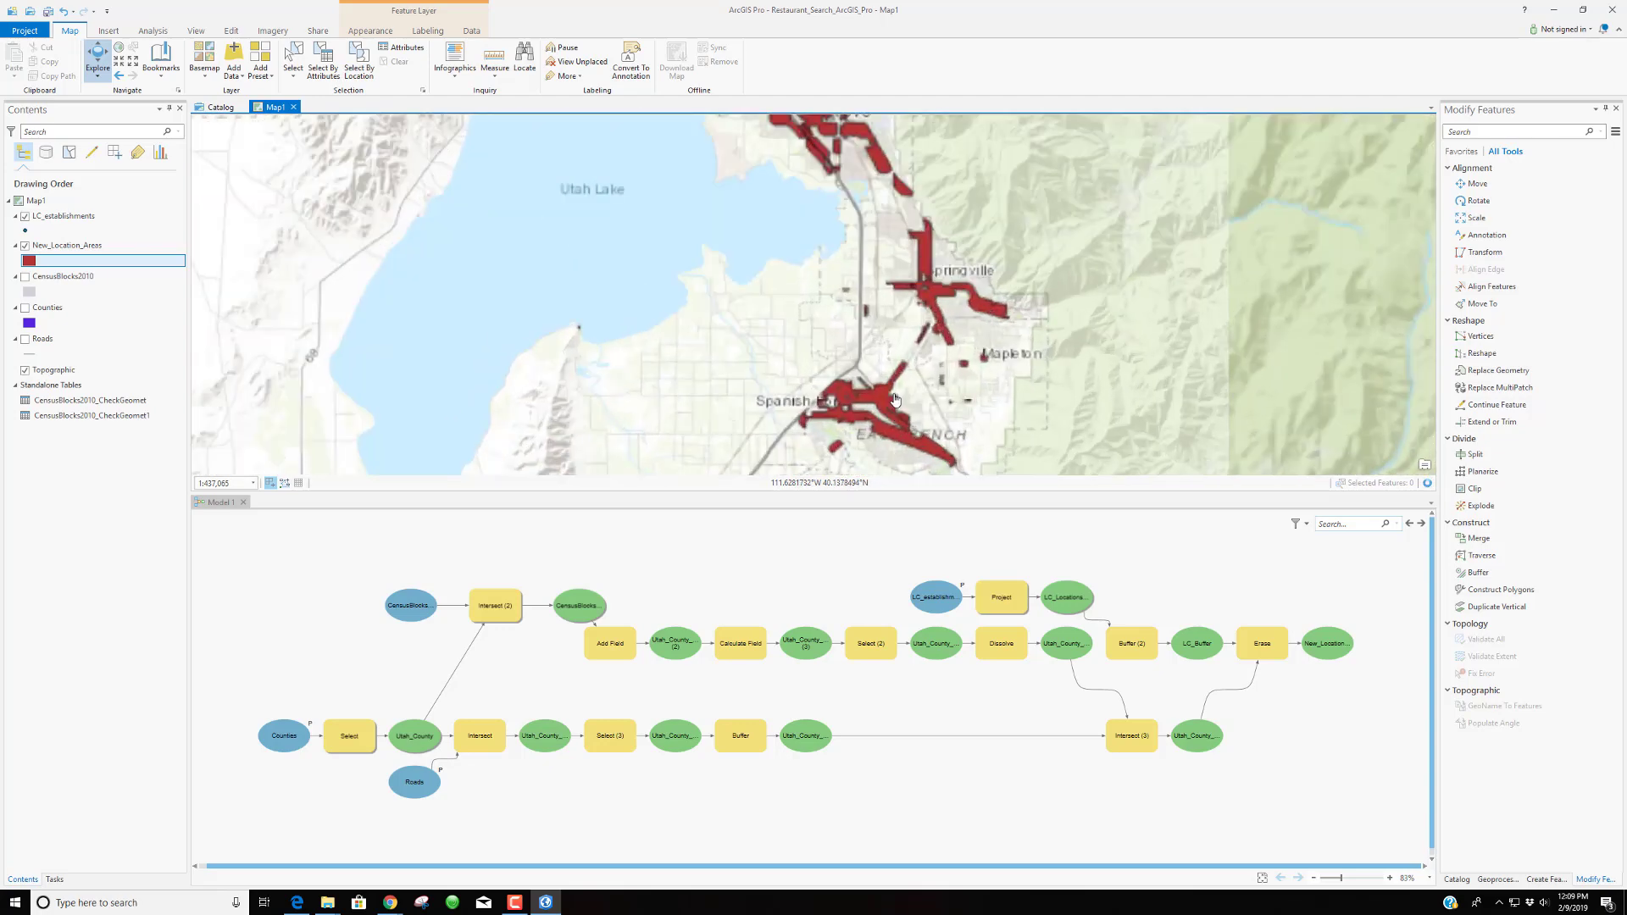
pyautogui.moveTo(871, 362); pyautogui.dragTo(865, 315)
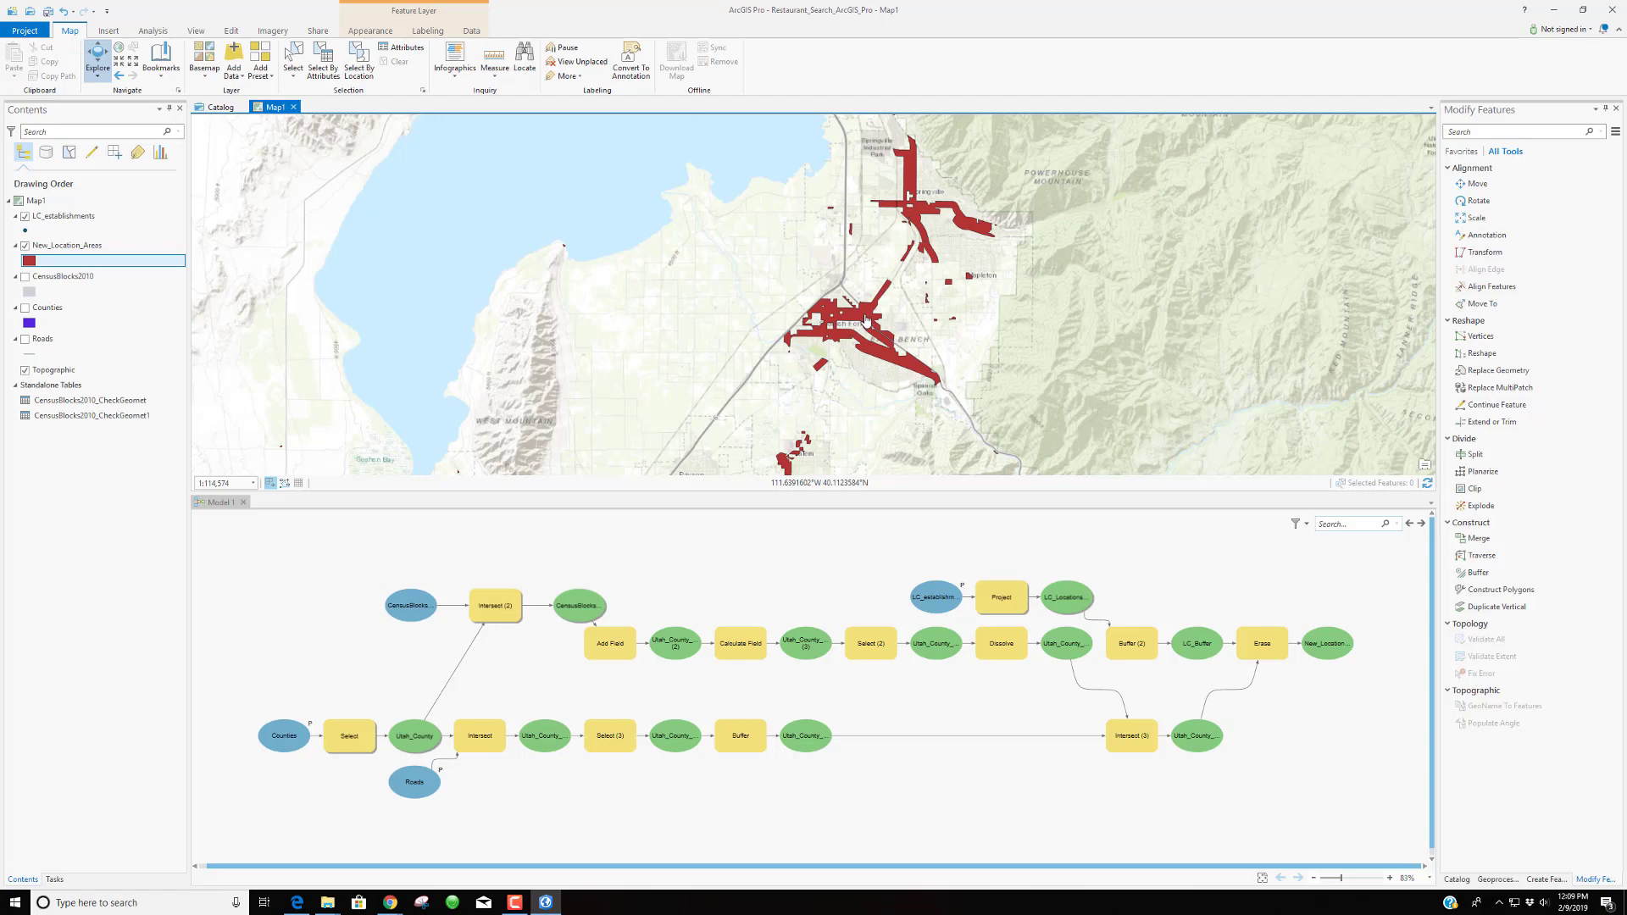
pyautogui.scroll(-3, 865, 319)
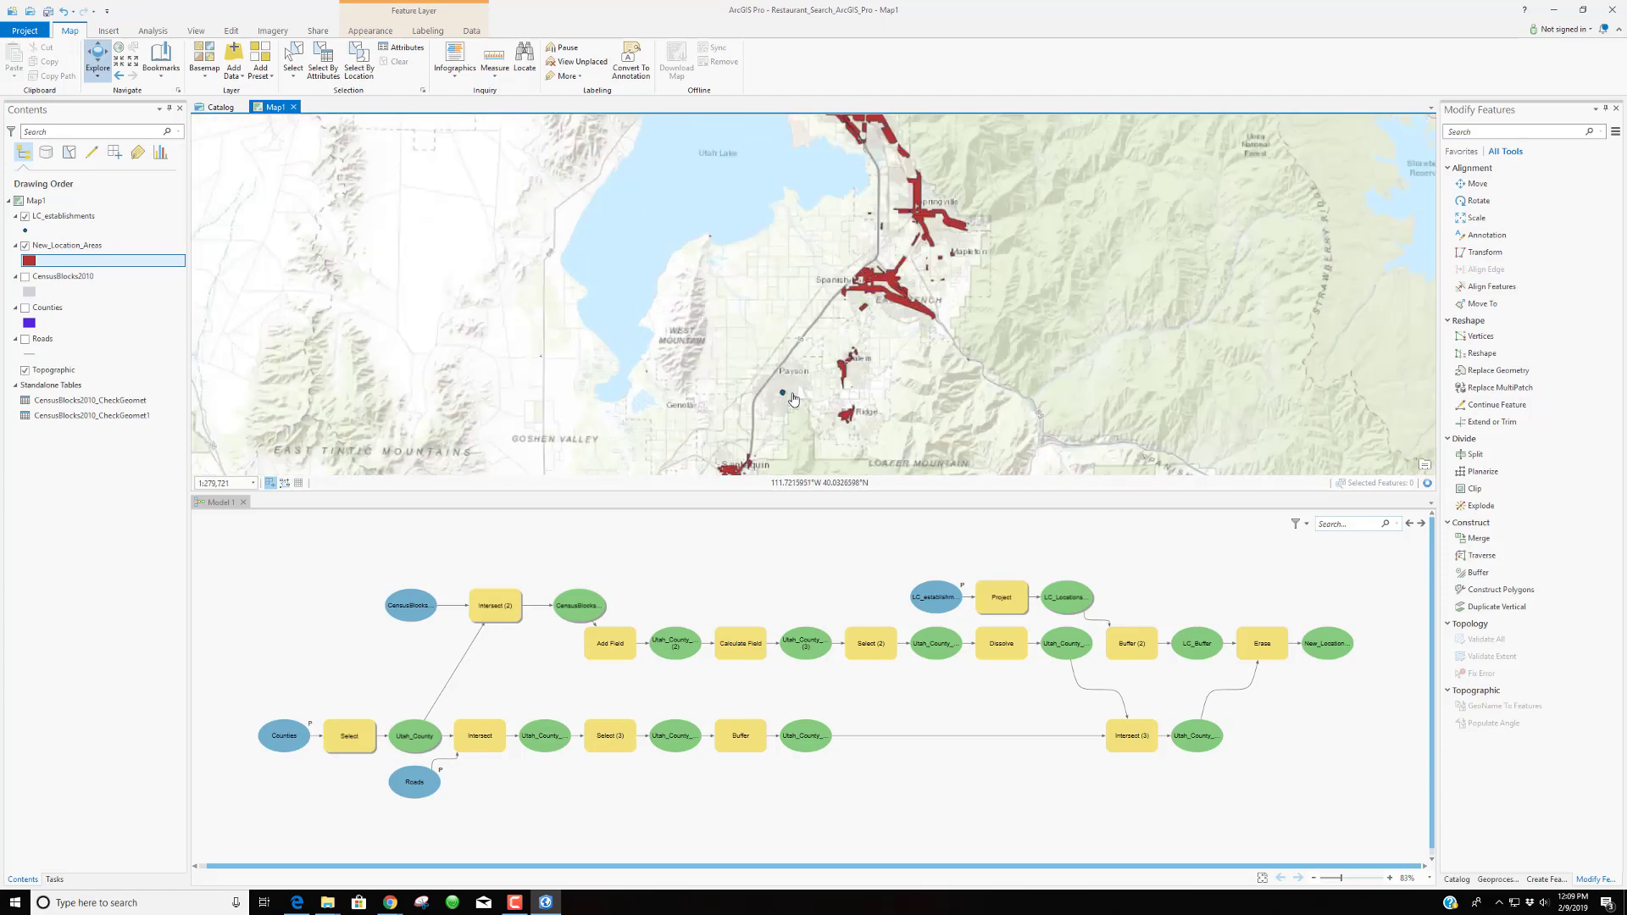
pyautogui.scroll(3, 793, 398)
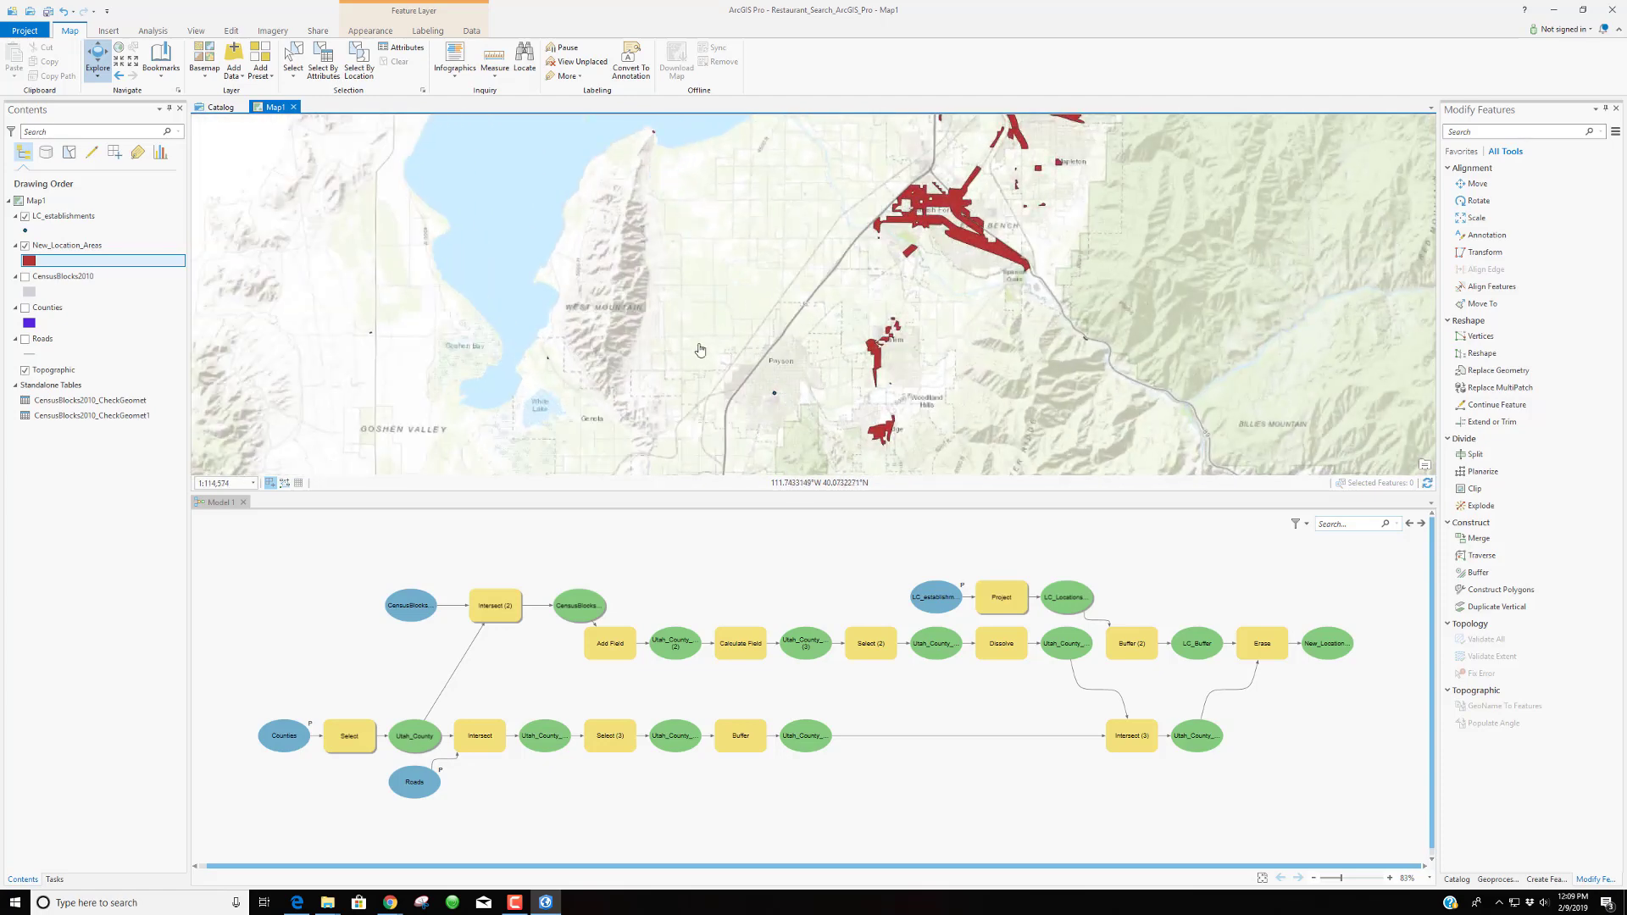
pyautogui.moveTo(809, 428); pyautogui.dragTo(813, 343)
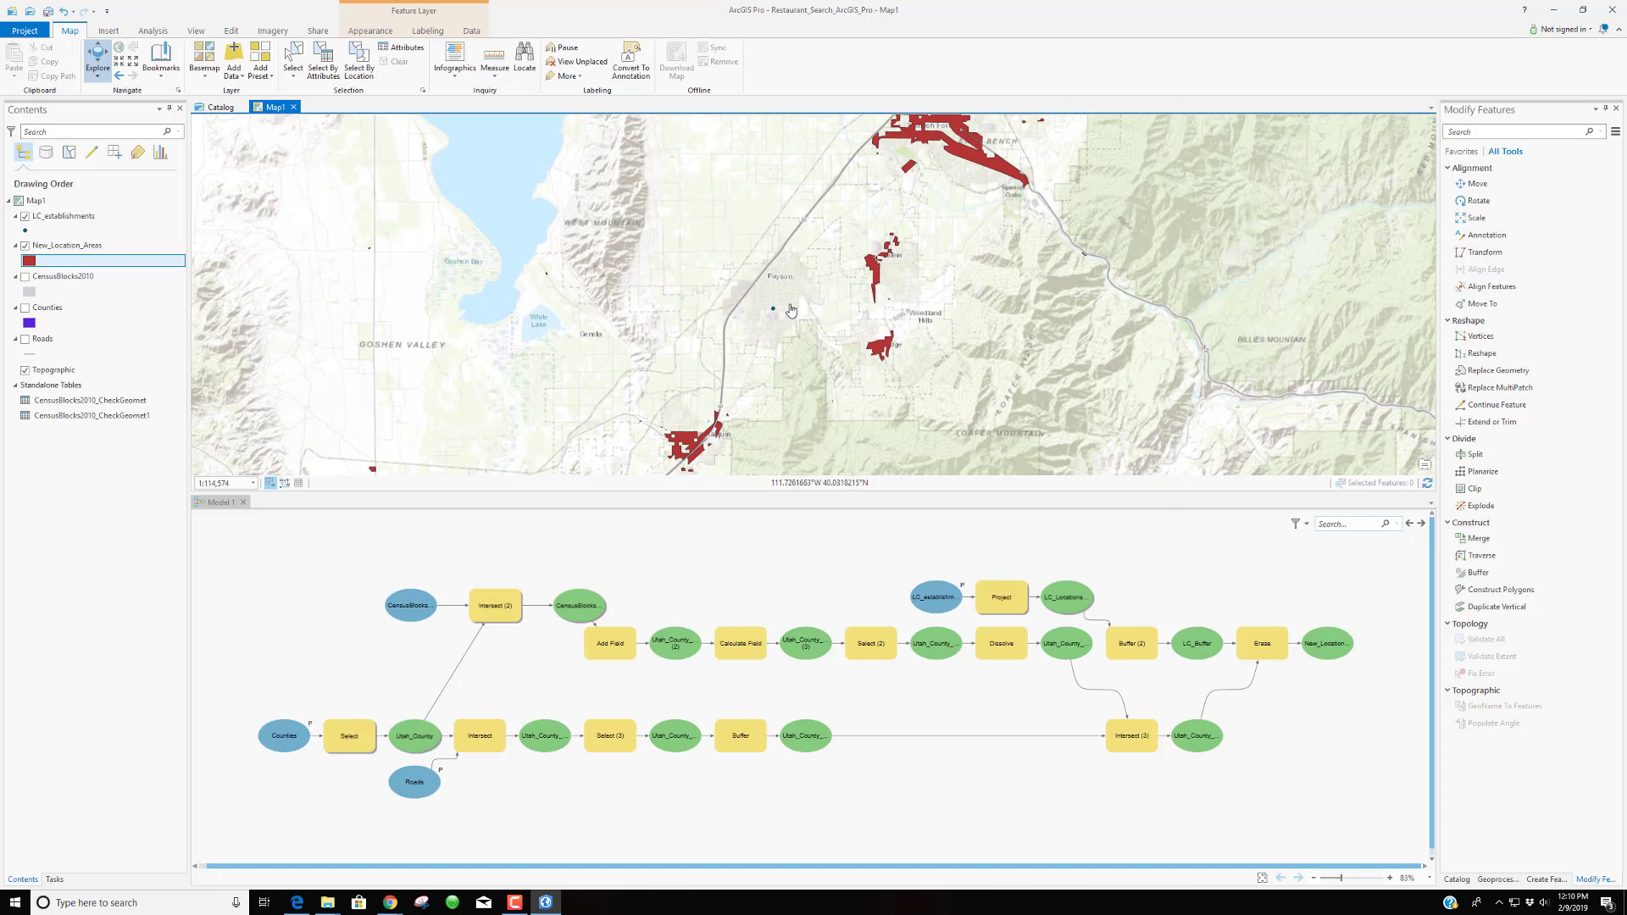
pyautogui.press('Down')
pyautogui.press('Down')
pyautogui.press('Down')
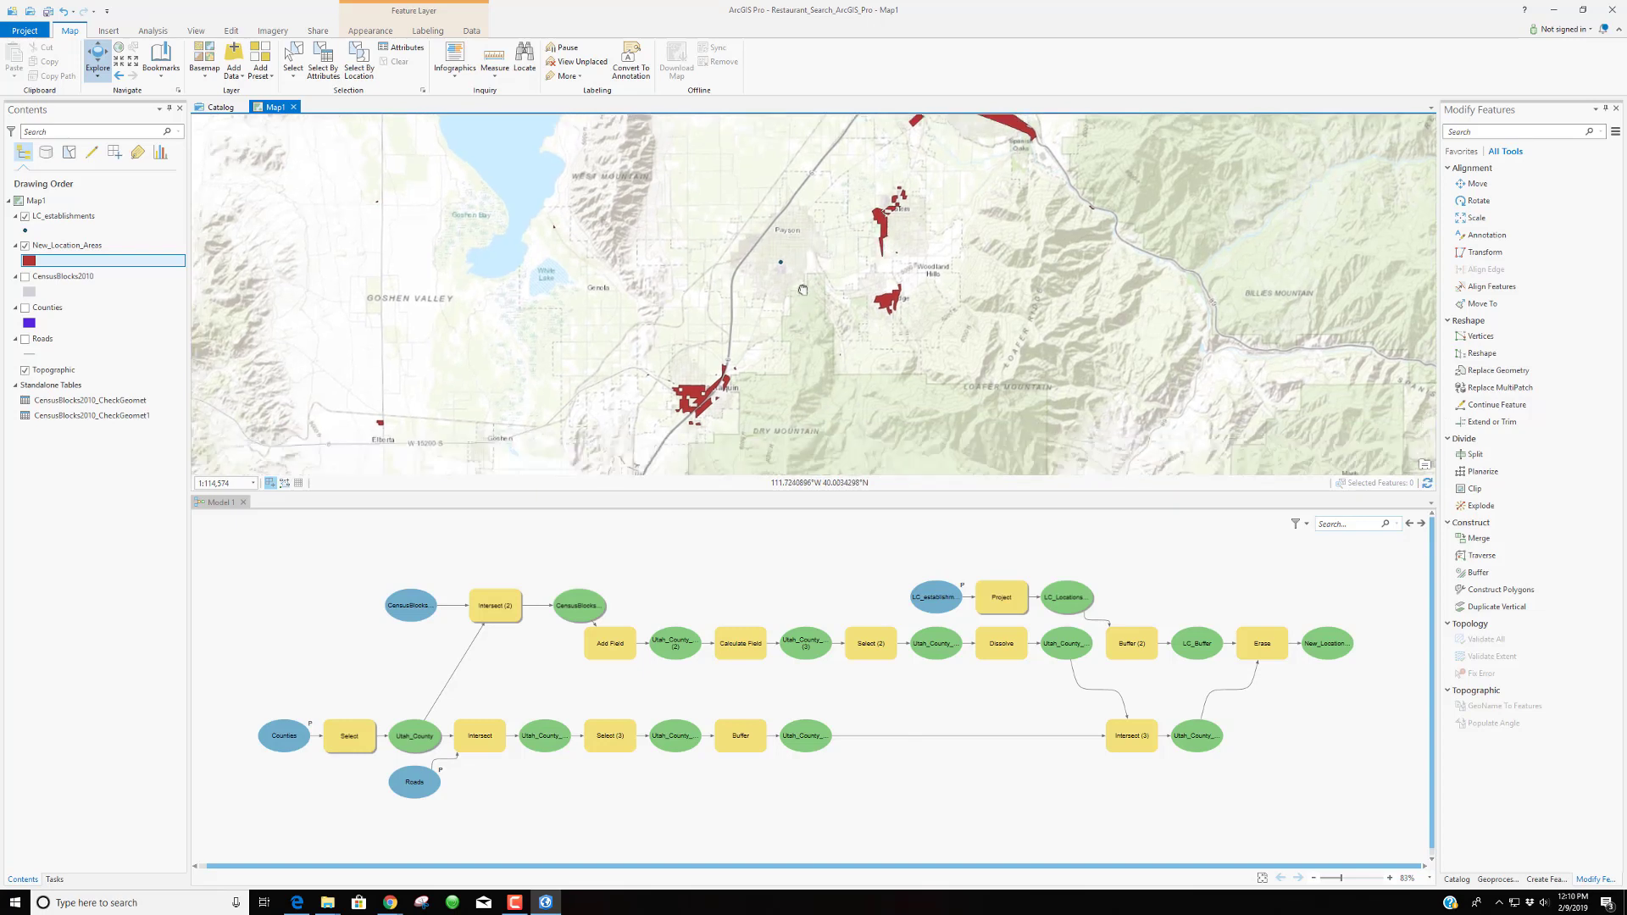
pyautogui.press('Up')
pyautogui.press('Up')
pyautogui.press('Up')
pyautogui.press('Up')
pyautogui.press('Up')
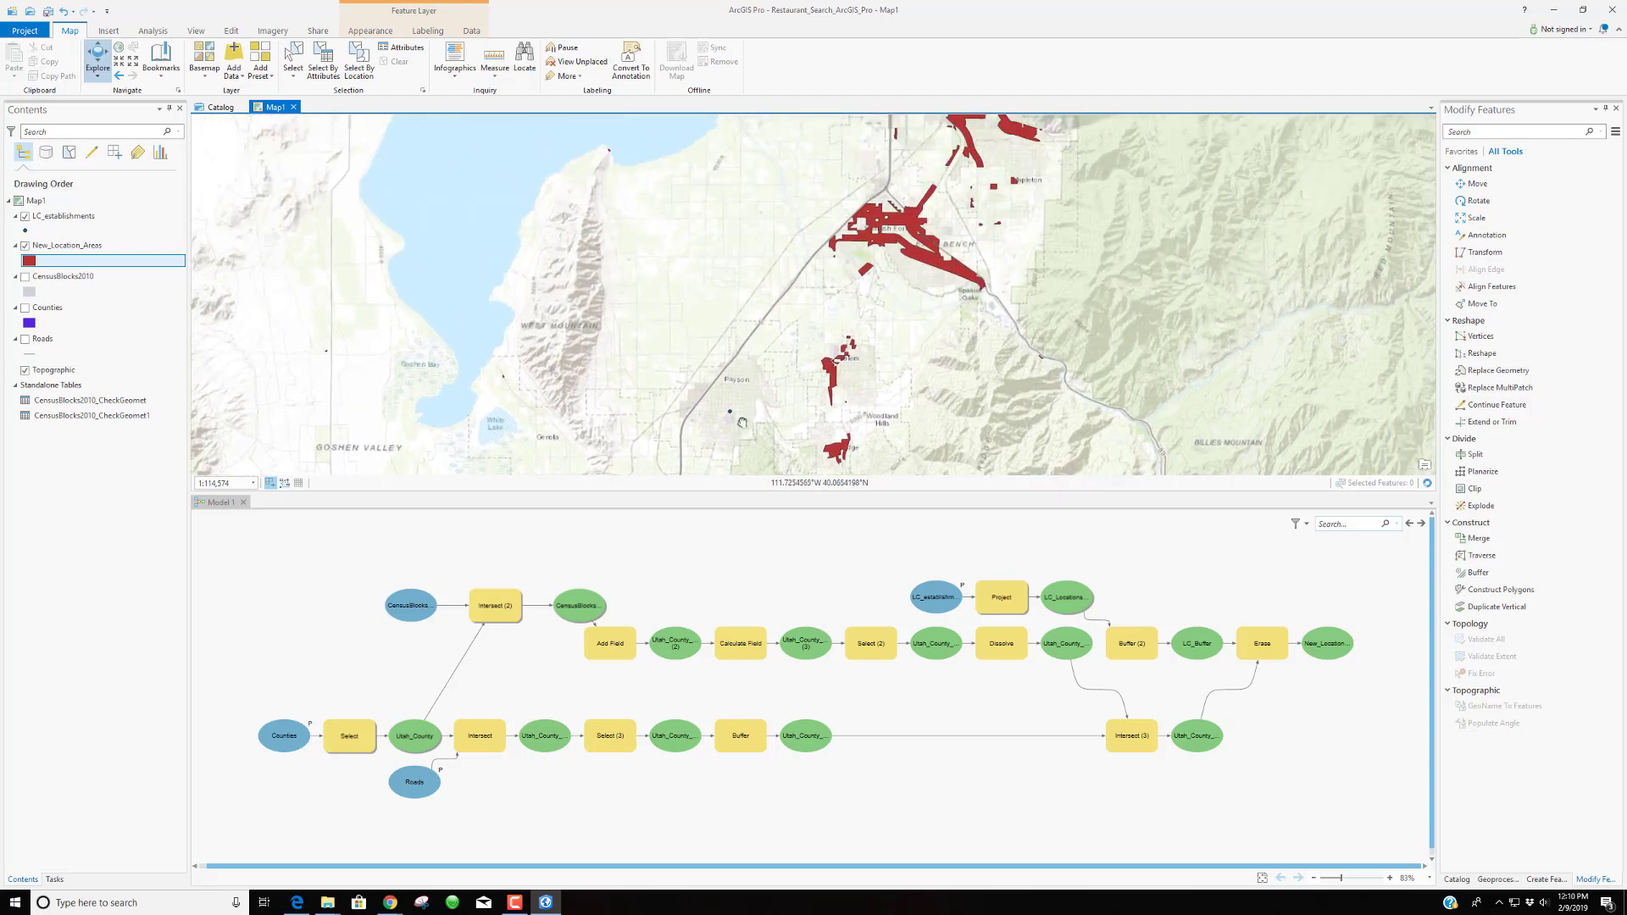
# Inspect the southern candidate areas around Santaquin, Goshen and Elberta on the map
pyautogui.press('Down')
pyautogui.press('Left')
pyautogui.press('Down')
pyautogui.press('Left')
pyautogui.press('Down')
pyautogui.press('Left')
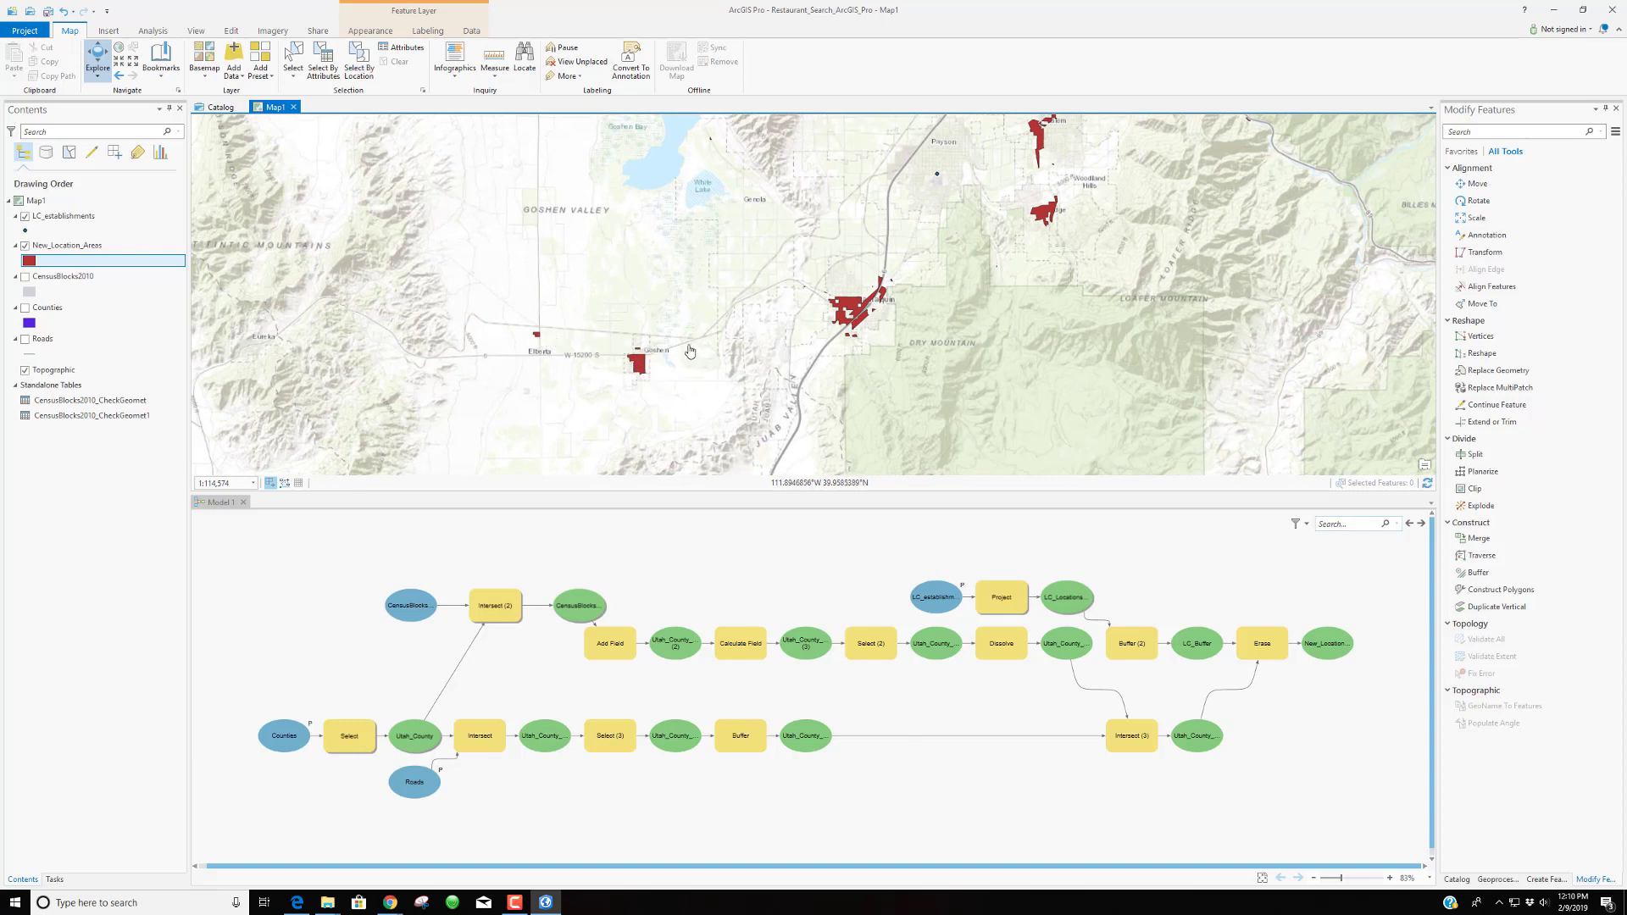
pyautogui.press('Right')
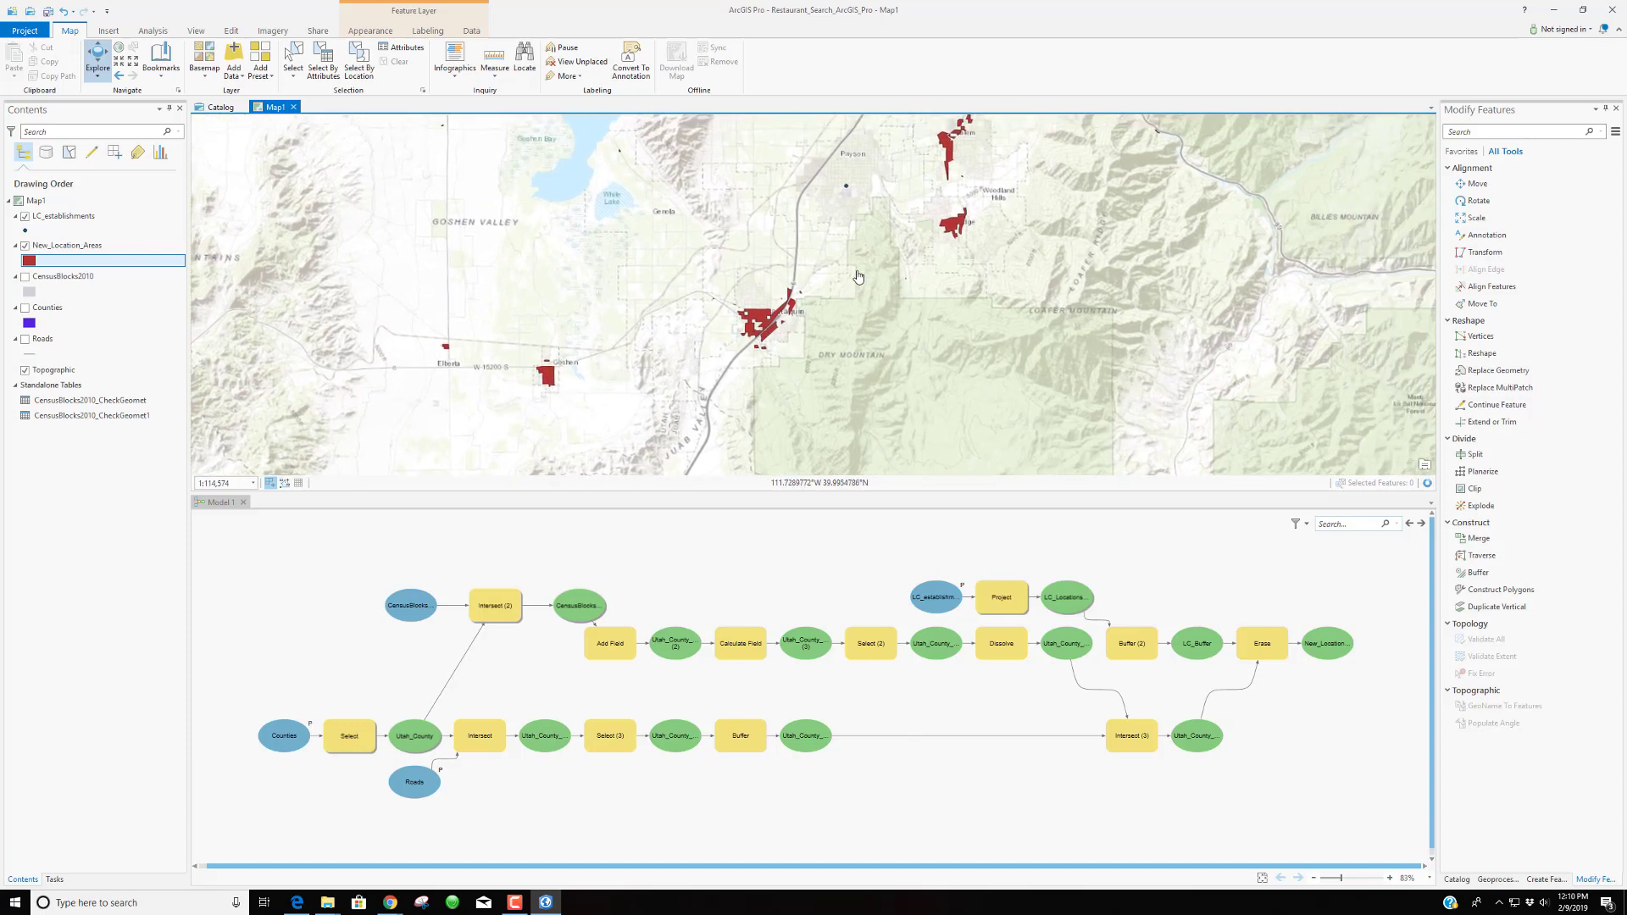
pyautogui.press('Up')
pyautogui.press('Right')
# Review the overall spread of New_Location_Areas across Utah County, from Elberta up to the northern end of Utah Lake
pyautogui.press('-')
pyautogui.press('-')
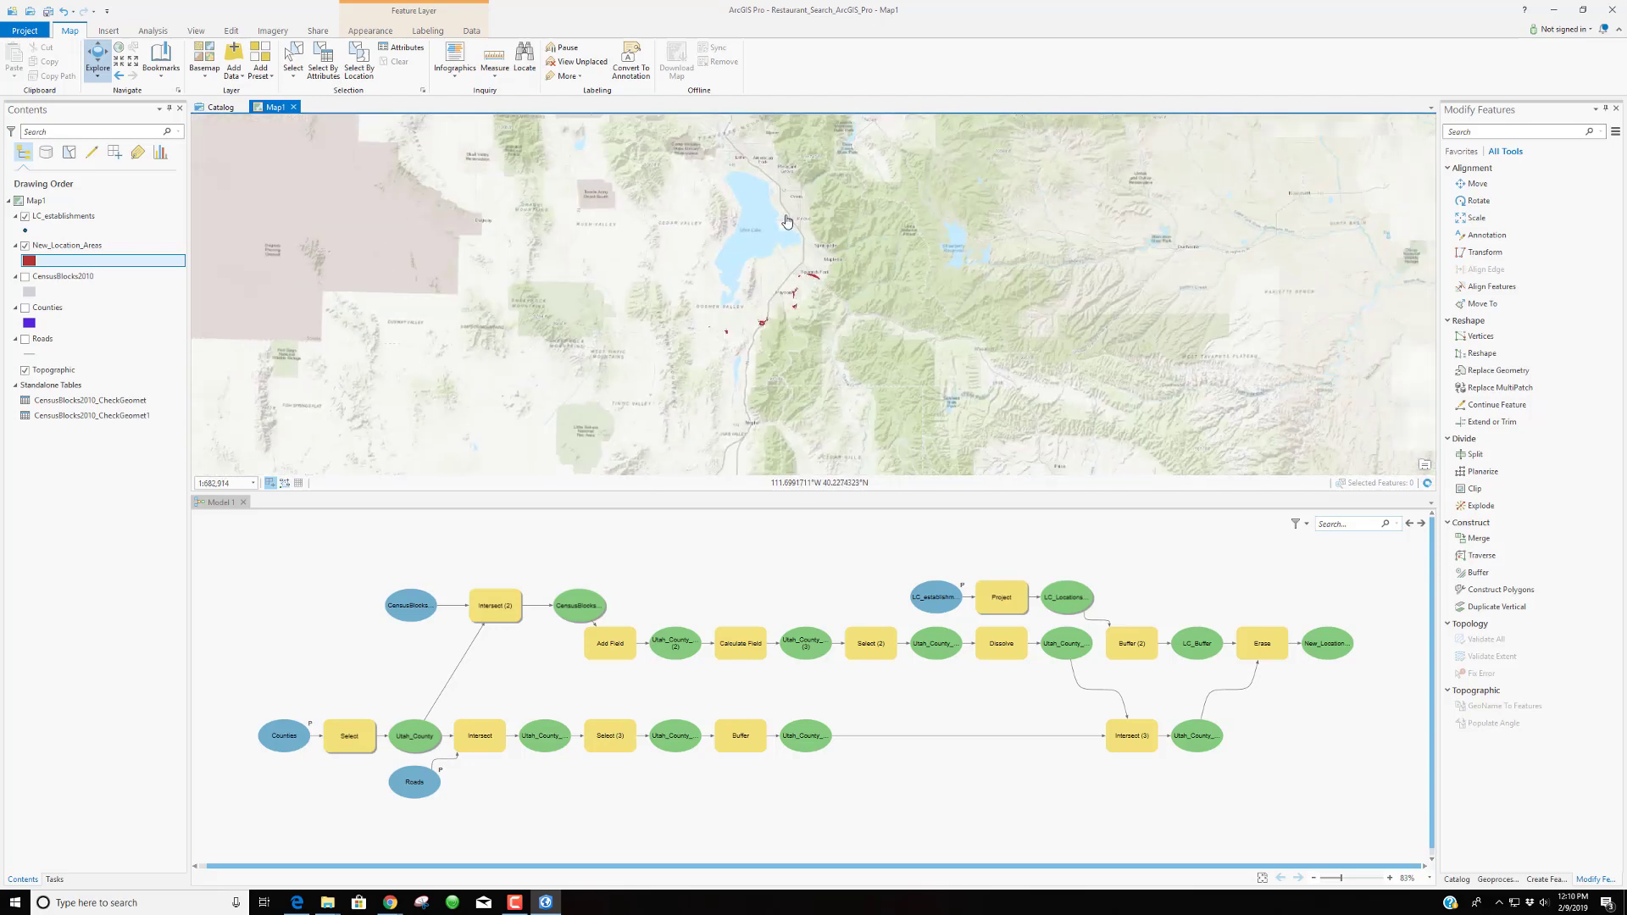
pyautogui.press('Up')
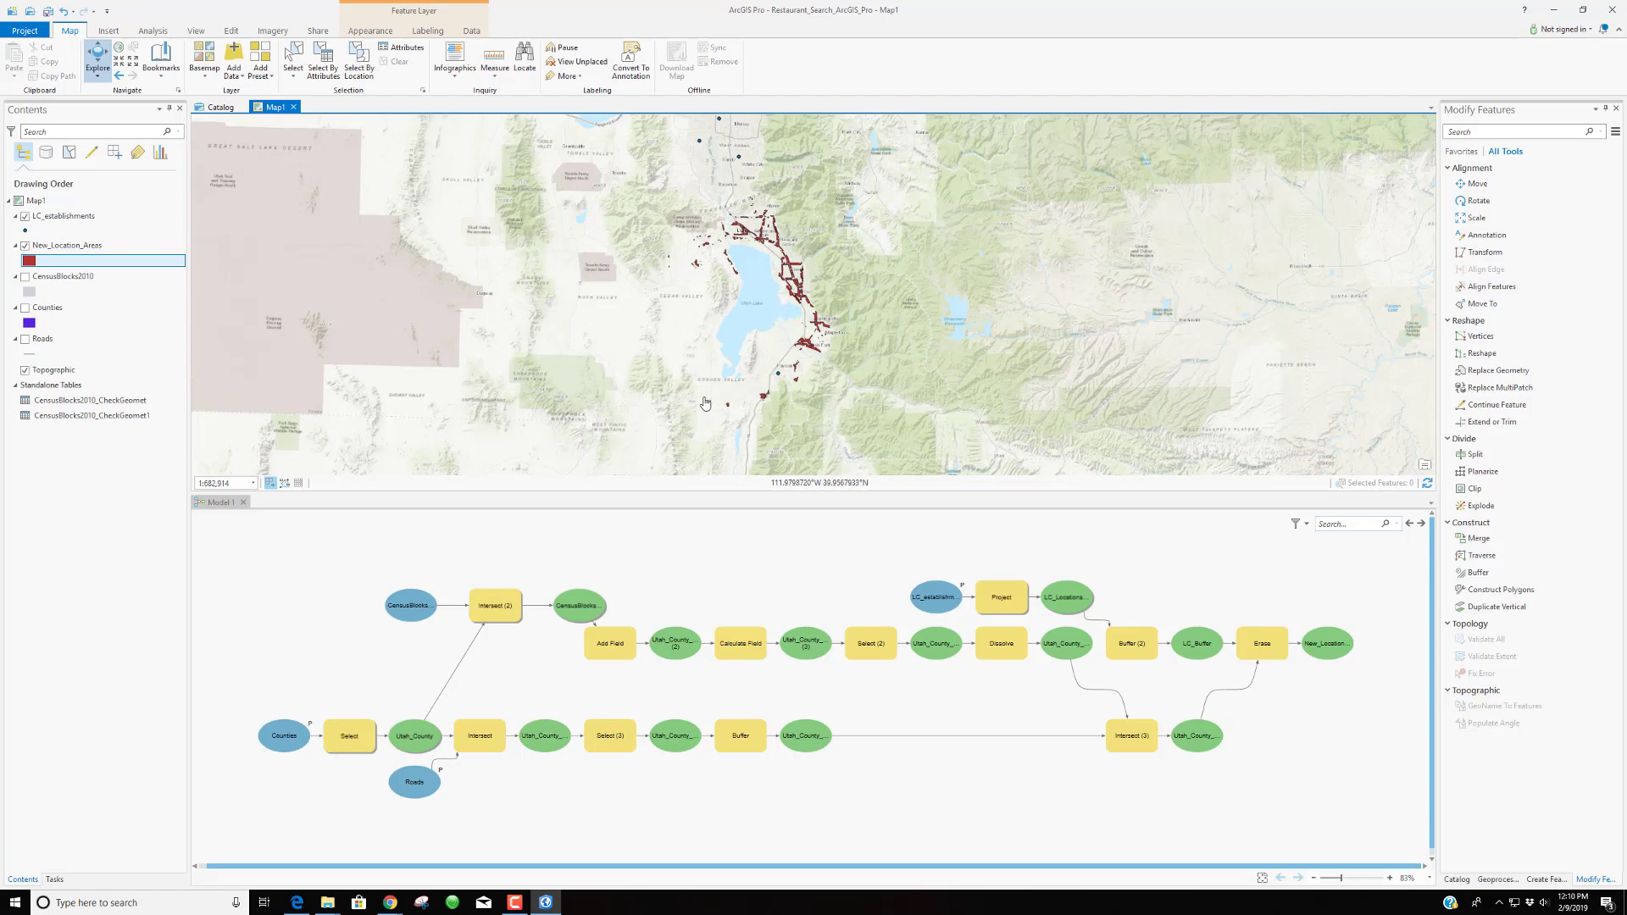
pyautogui.scroll(4, 703, 400)
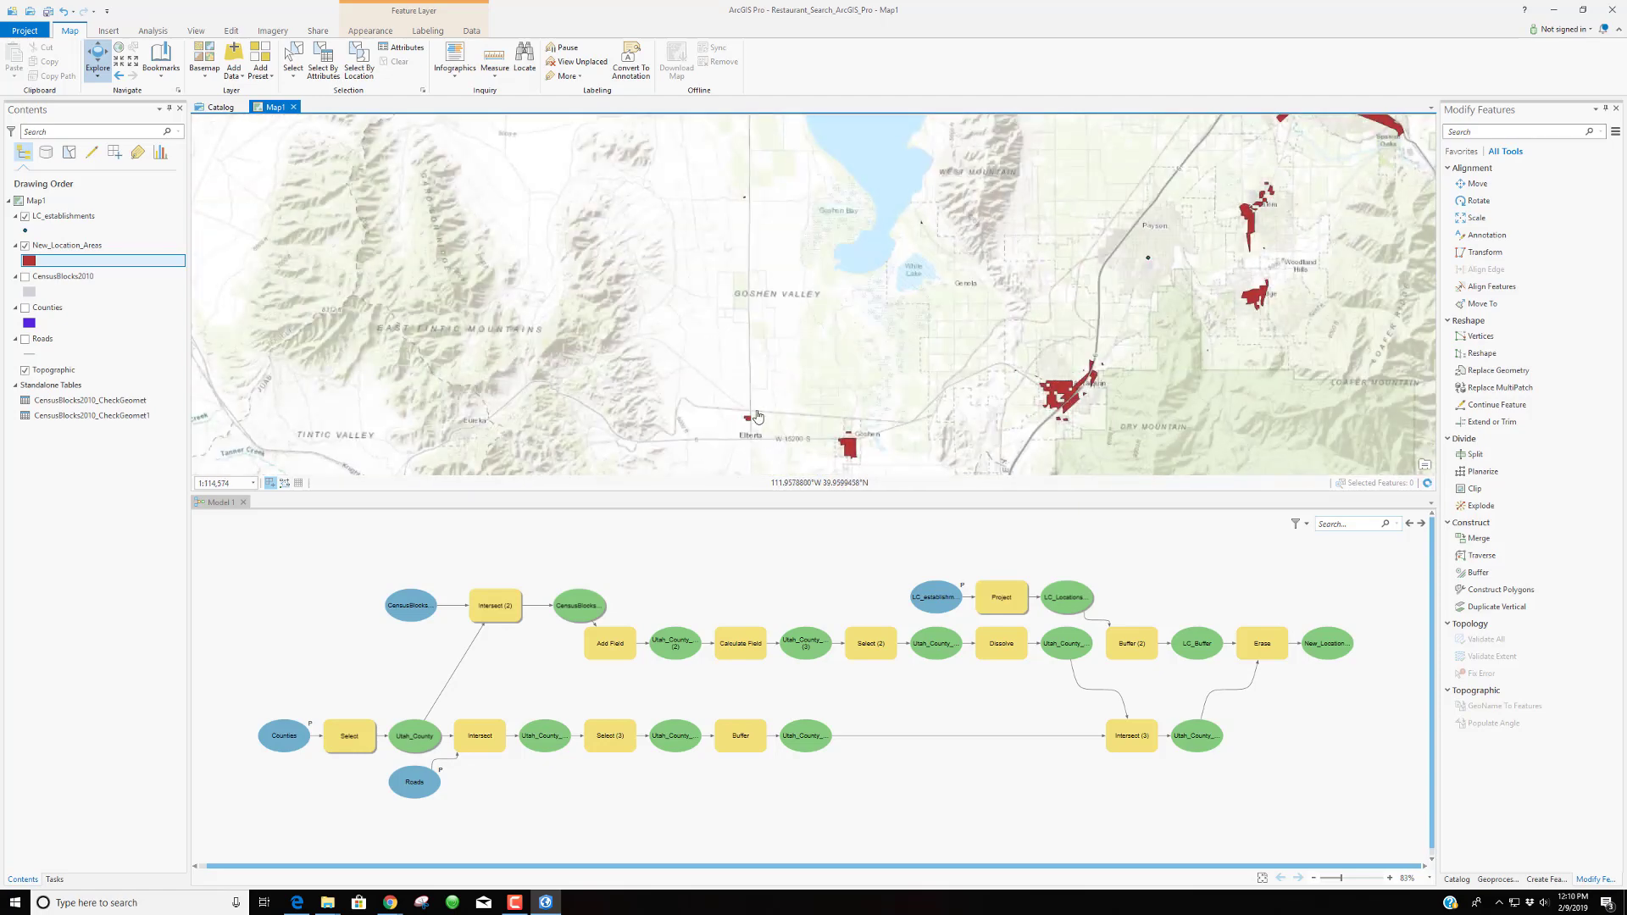
pyautogui.scroll(-2, 792, 407)
pyautogui.scroll(-3, 831, 405)
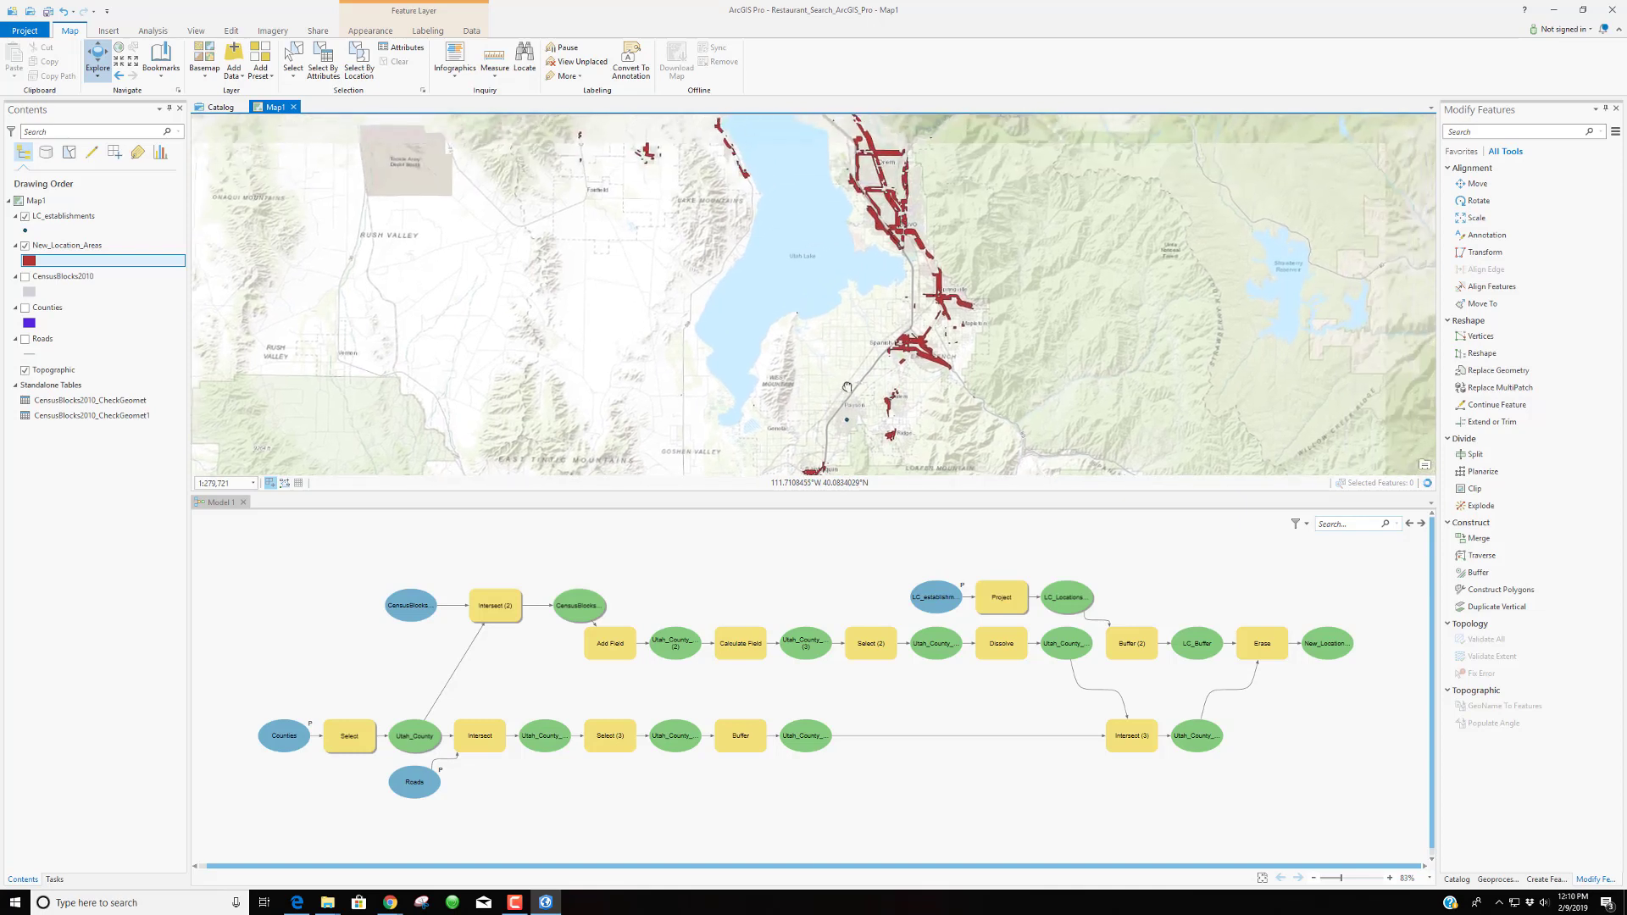
pyautogui.moveTo(846, 349); pyautogui.dragTo(800, 390)
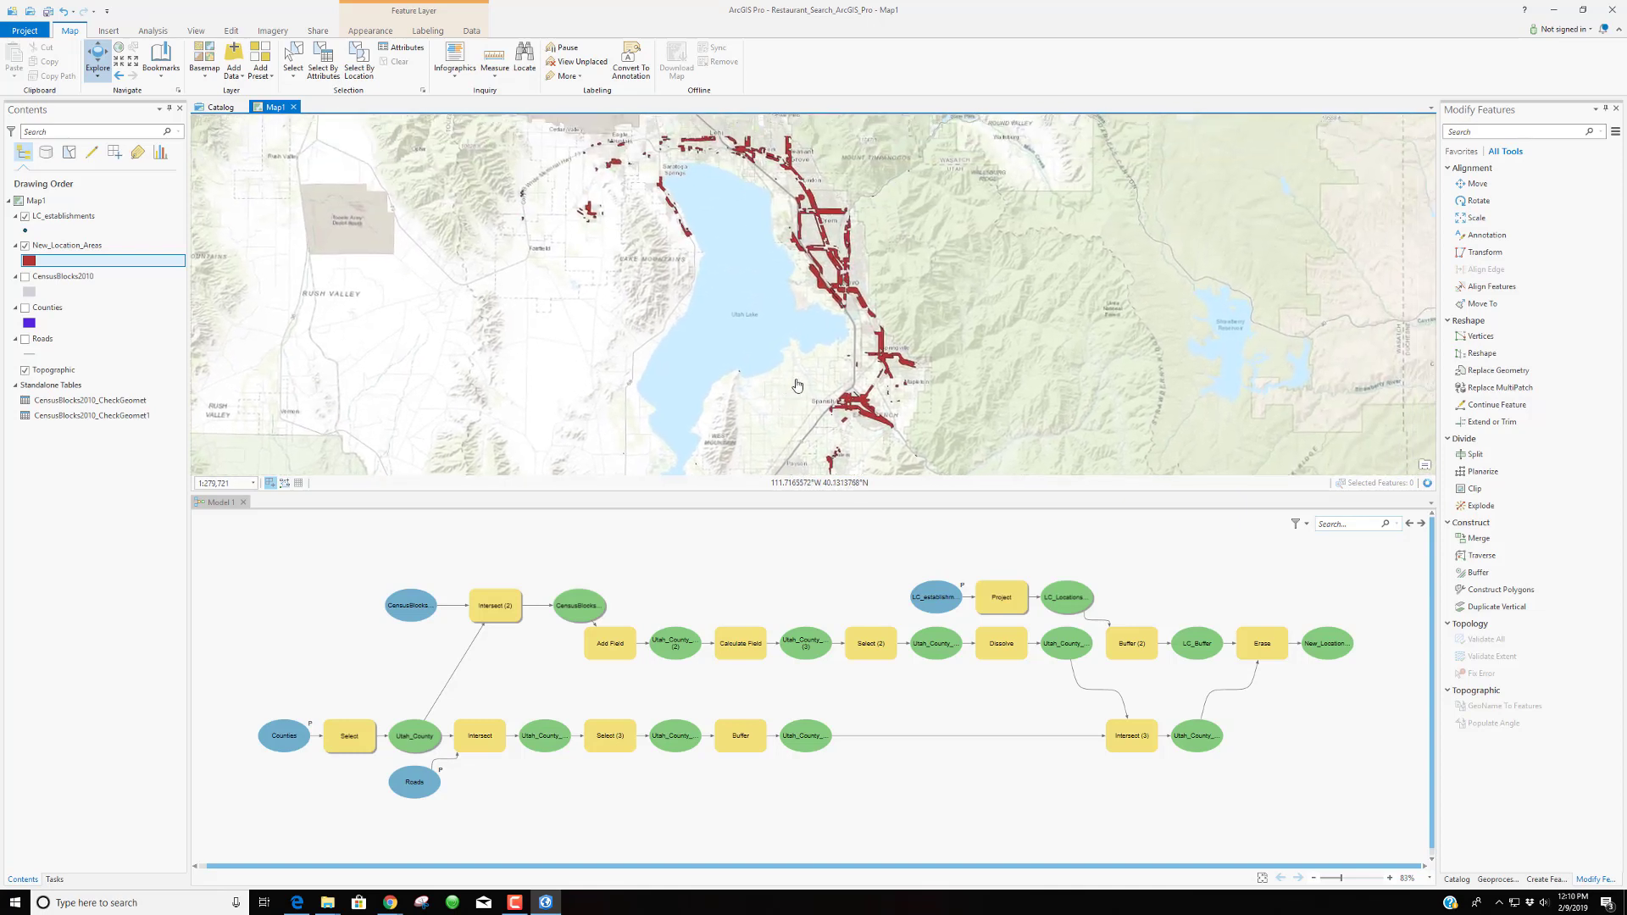